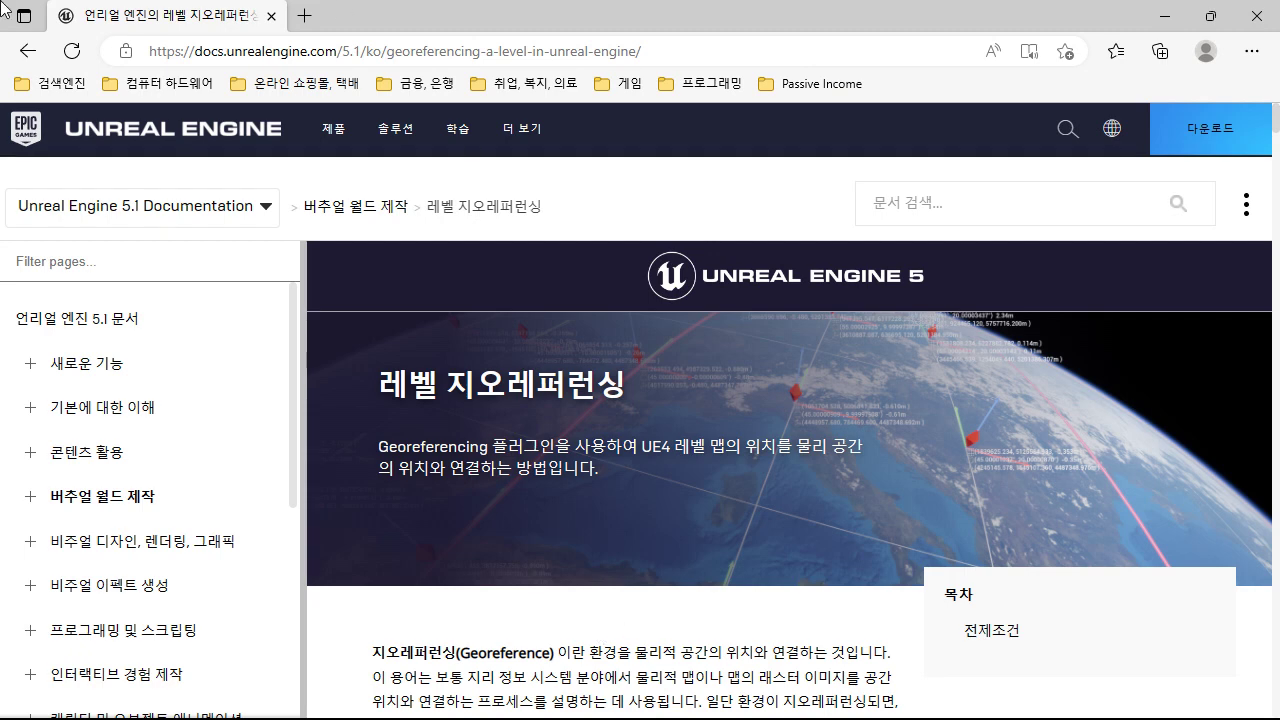
# Step: Open the 레벨 디자이너 퀵스타트 page from the 버주얼 월드 제작 section of the documentation
pyautogui.click(34, 497)
pyautogui.scroll(-1, 224, 545)
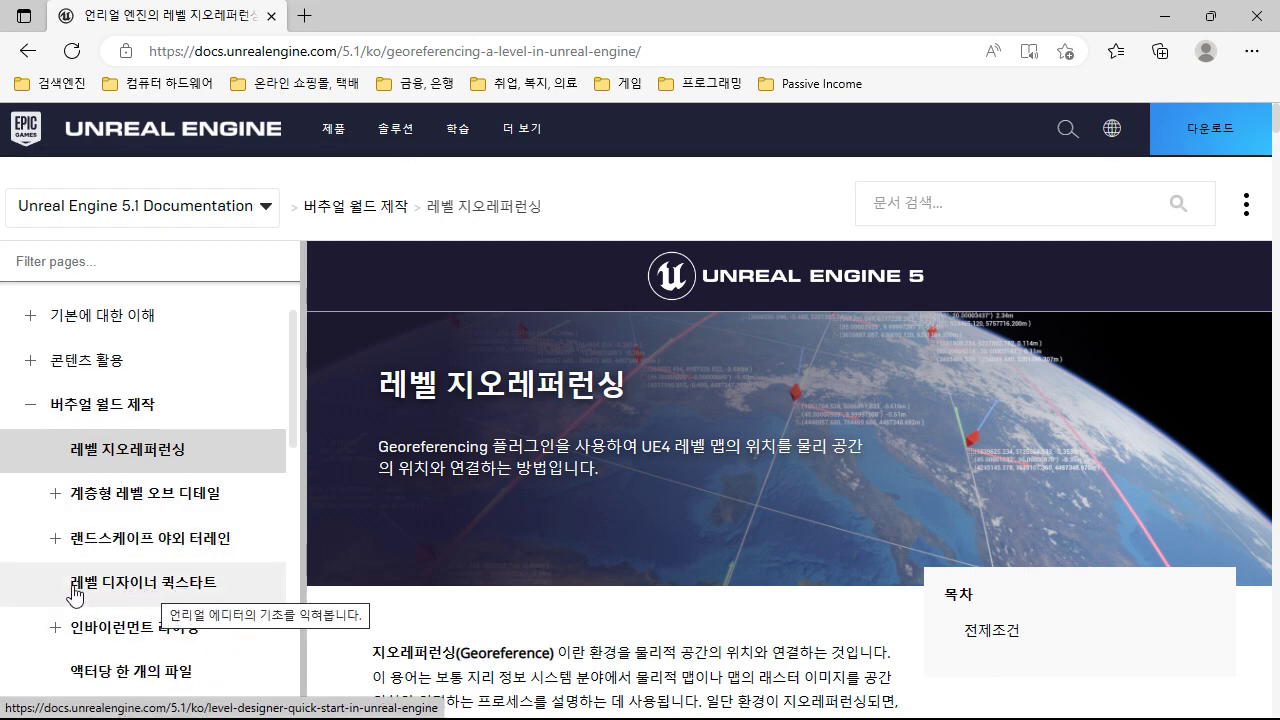
pyautogui.click(209, 590)
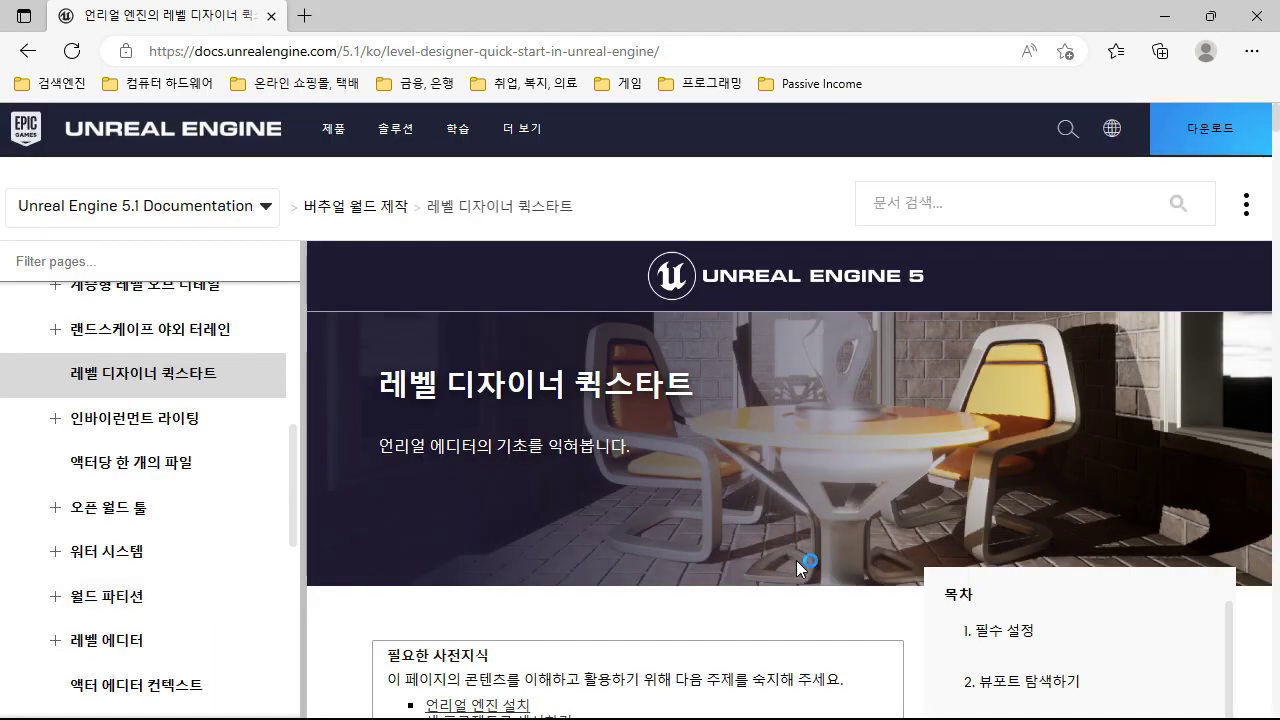
# Step: Read the quick start's introduction, covering the prerequisites, the example room image and the list of learning goals
pyautogui.scroll(-2, 790, 558)
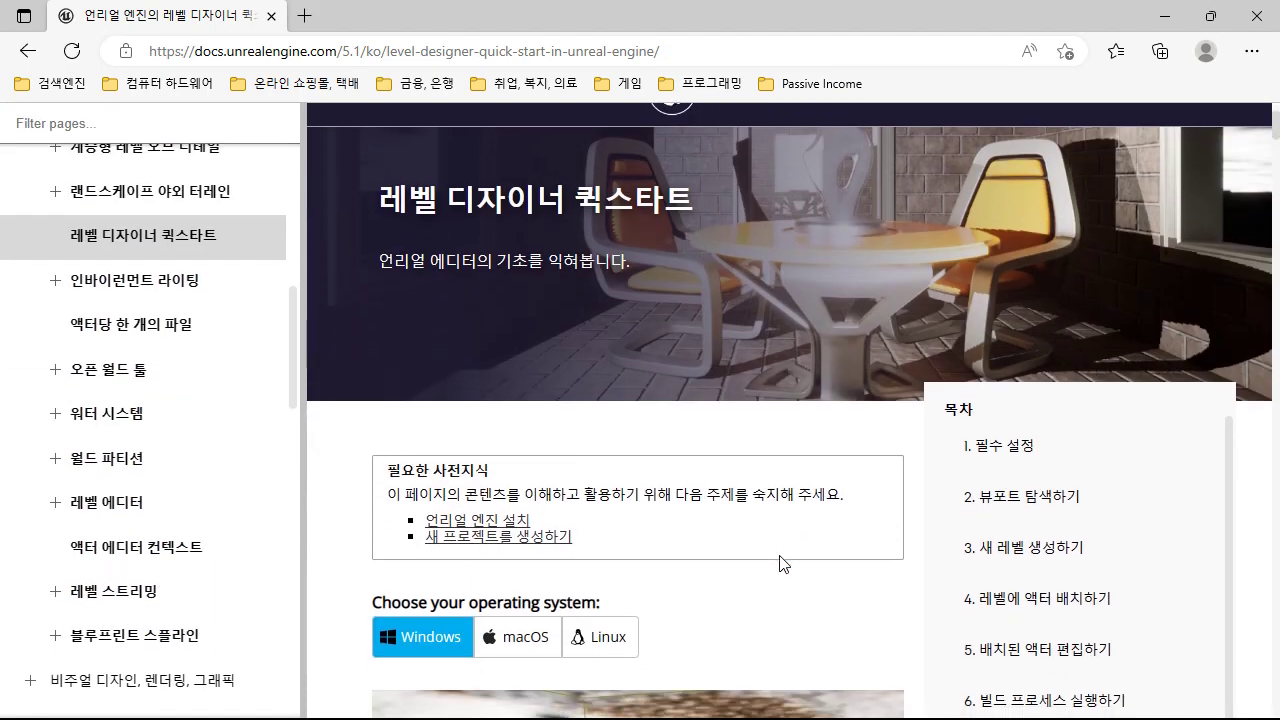
pyautogui.scroll(-5, 771, 555)
pyautogui.scroll(2, 771, 555)
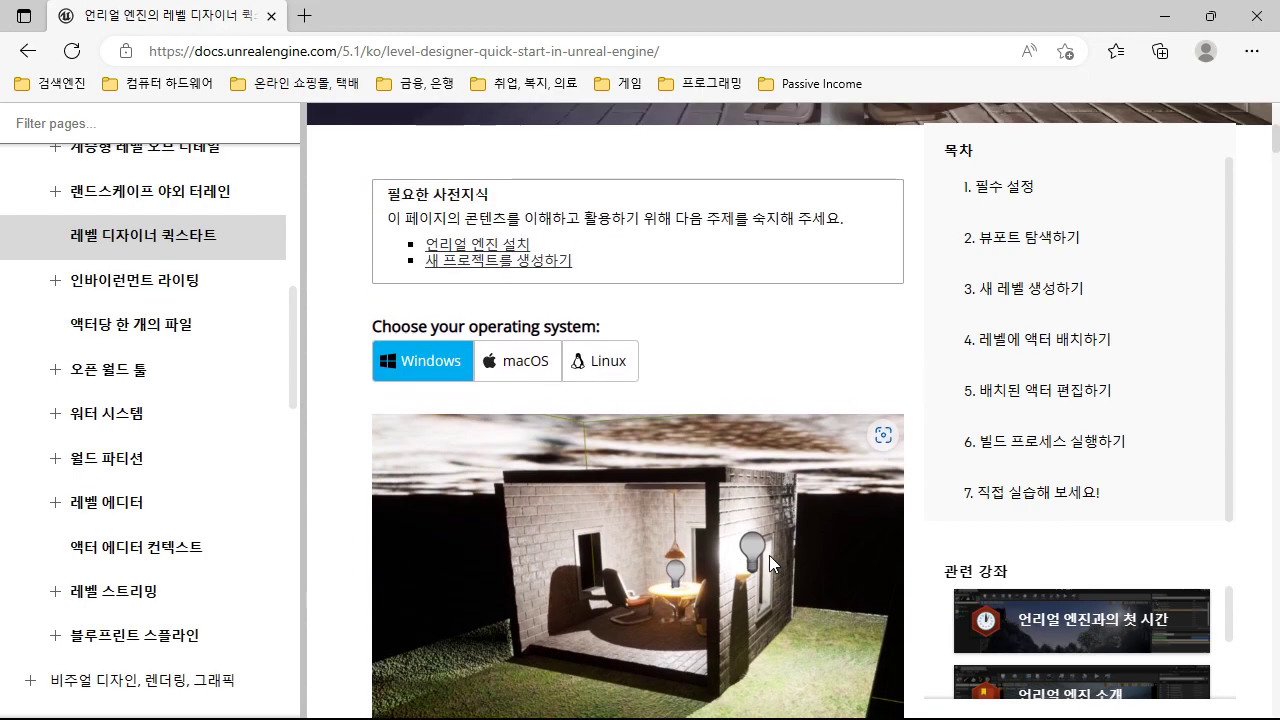
pyautogui.scroll(-3, 769, 555)
pyautogui.scroll(-2, 771, 563)
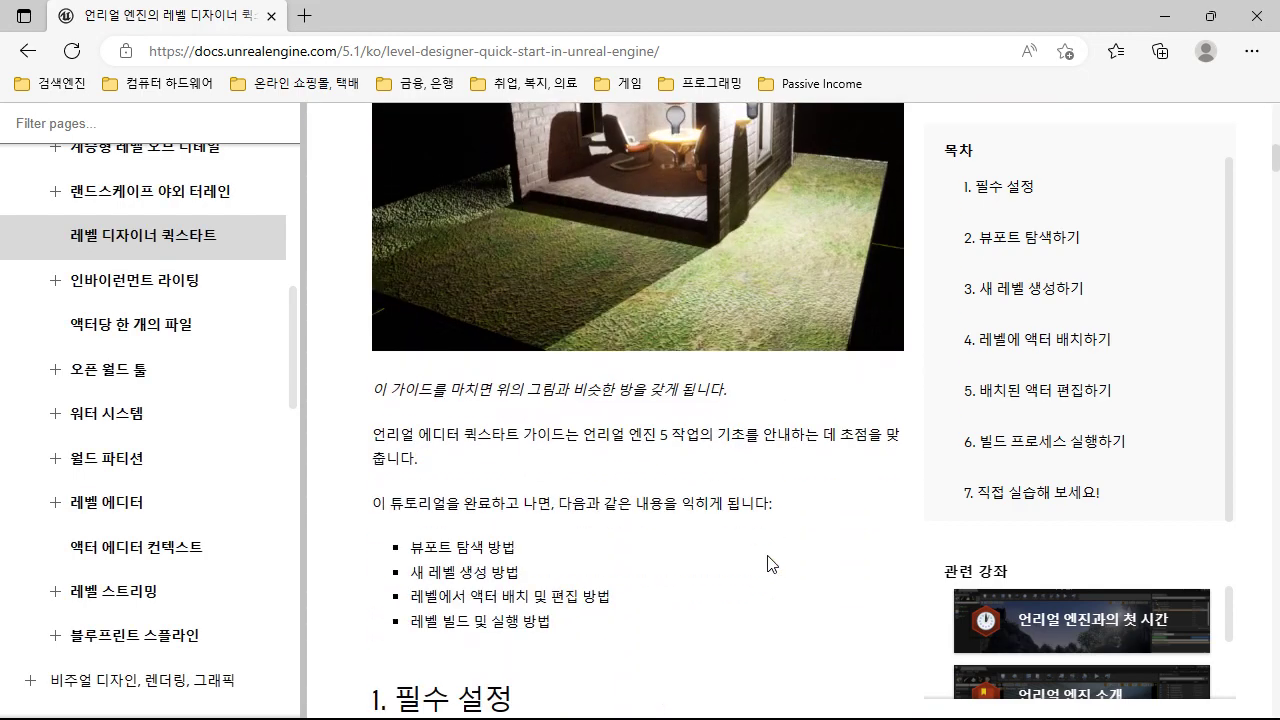
pyautogui.scroll(-3, 771, 563)
pyautogui.scroll(3, 771, 563)
pyautogui.scroll(10, 770, 563)
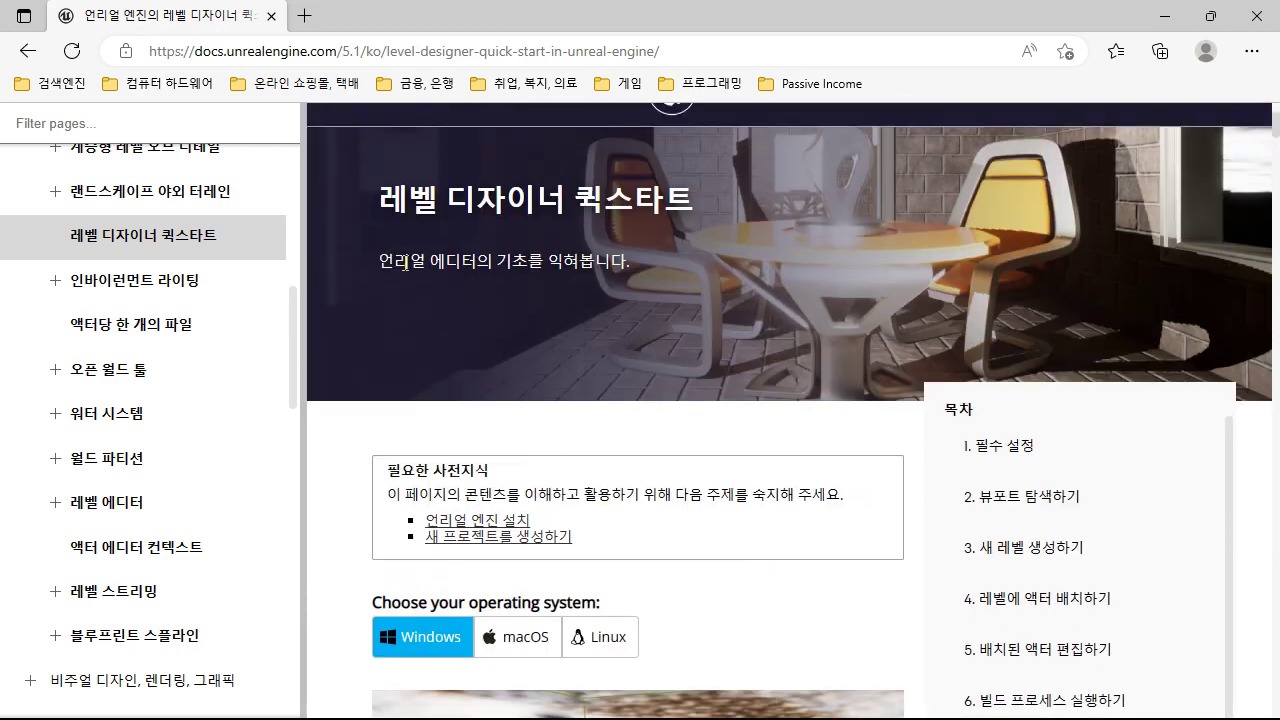
pyautogui.scroll(-2, 750, 575)
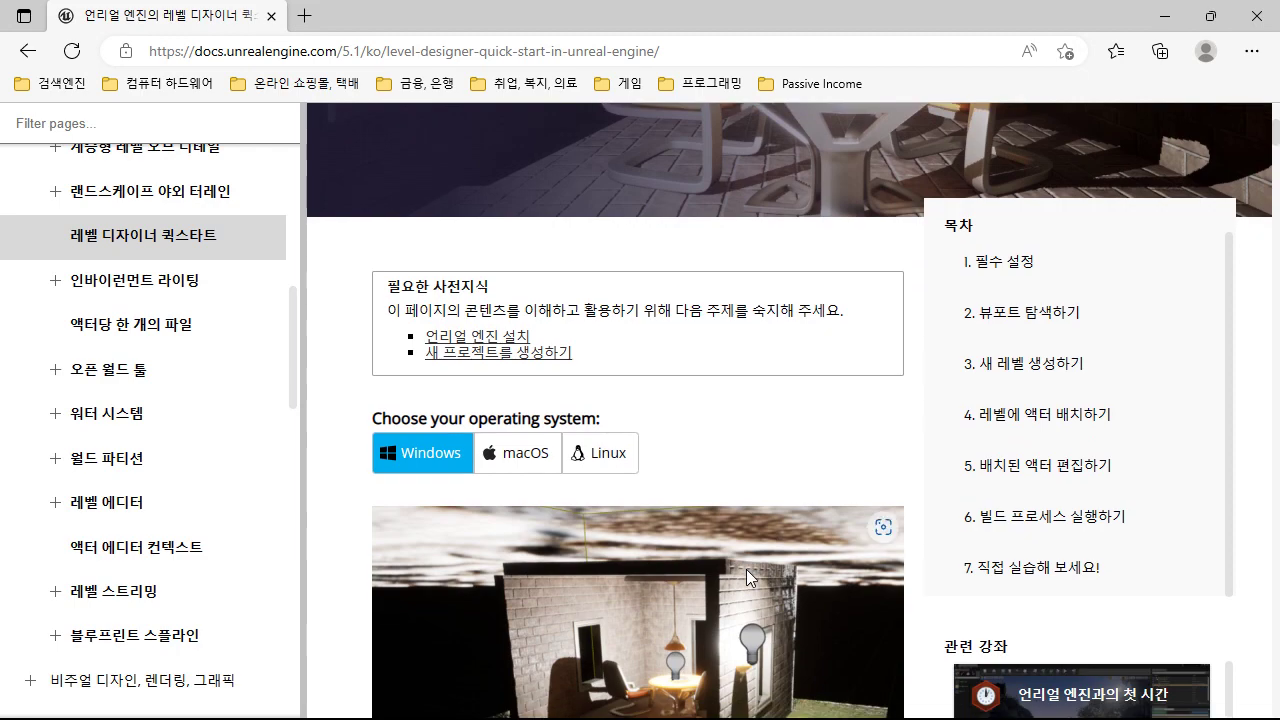
pyautogui.scroll(-8, 737, 491)
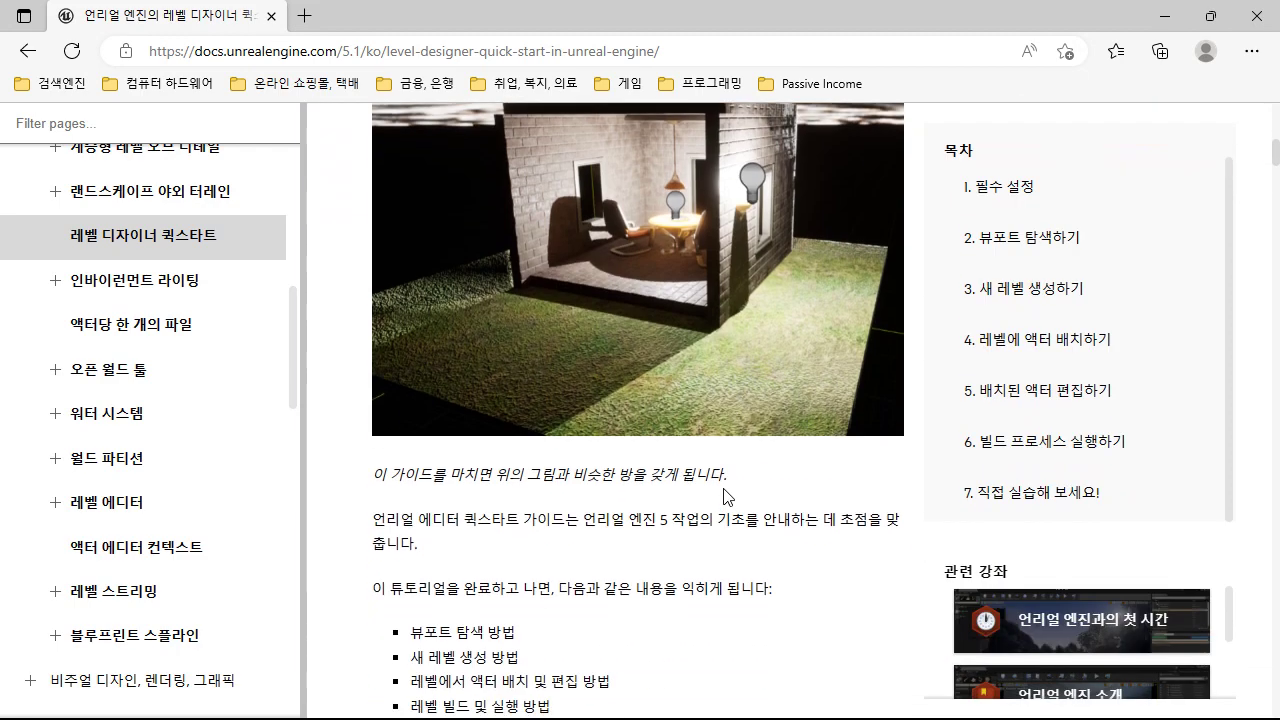
# Step: Skim section 1, 필수 설정, and toggle its 단계 완료 mark on and back off
pyautogui.scroll(-13, 724, 497)
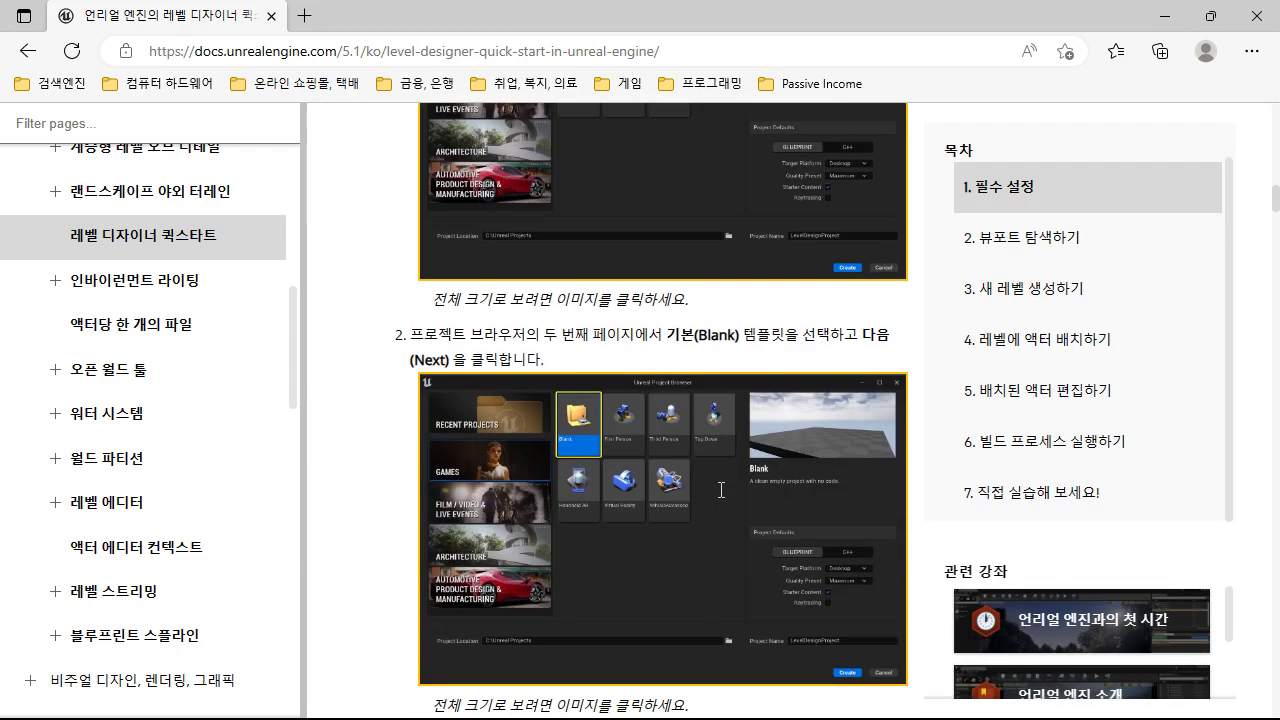
pyautogui.scroll(-3, 720, 500)
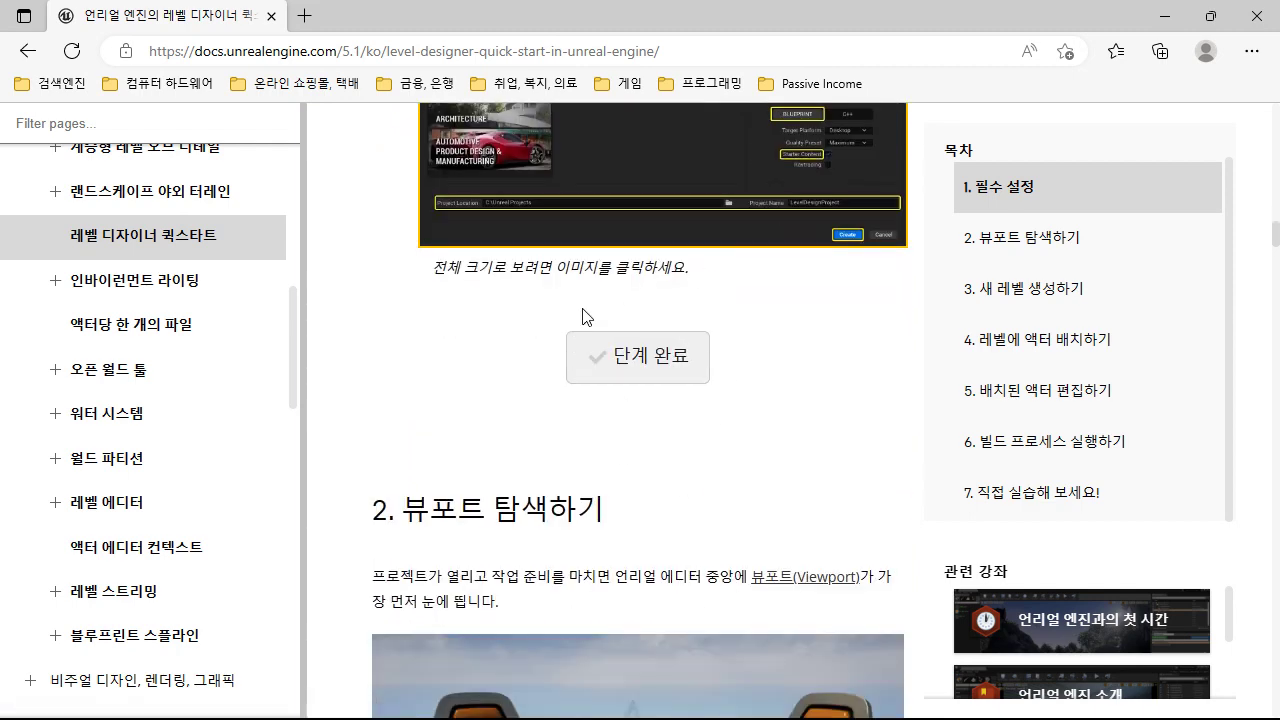
pyautogui.click(632, 371)
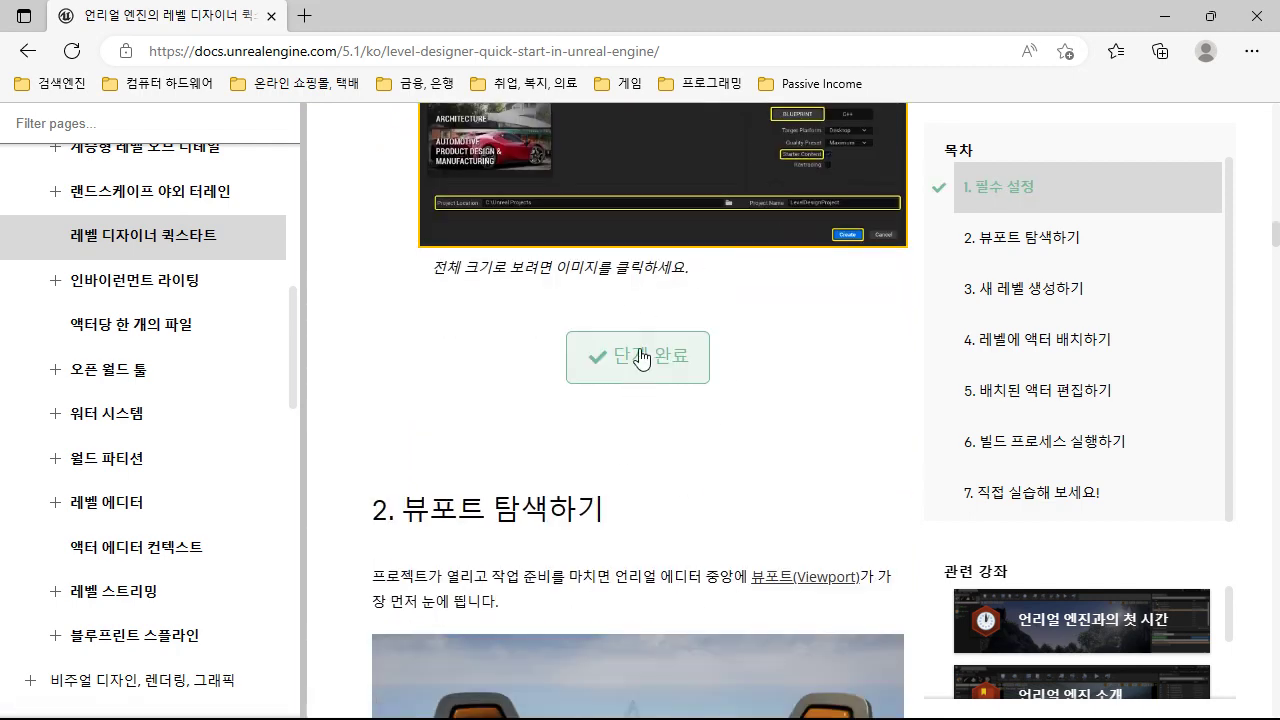
pyautogui.click(636, 360)
pyautogui.scroll(-4, 860, 418)
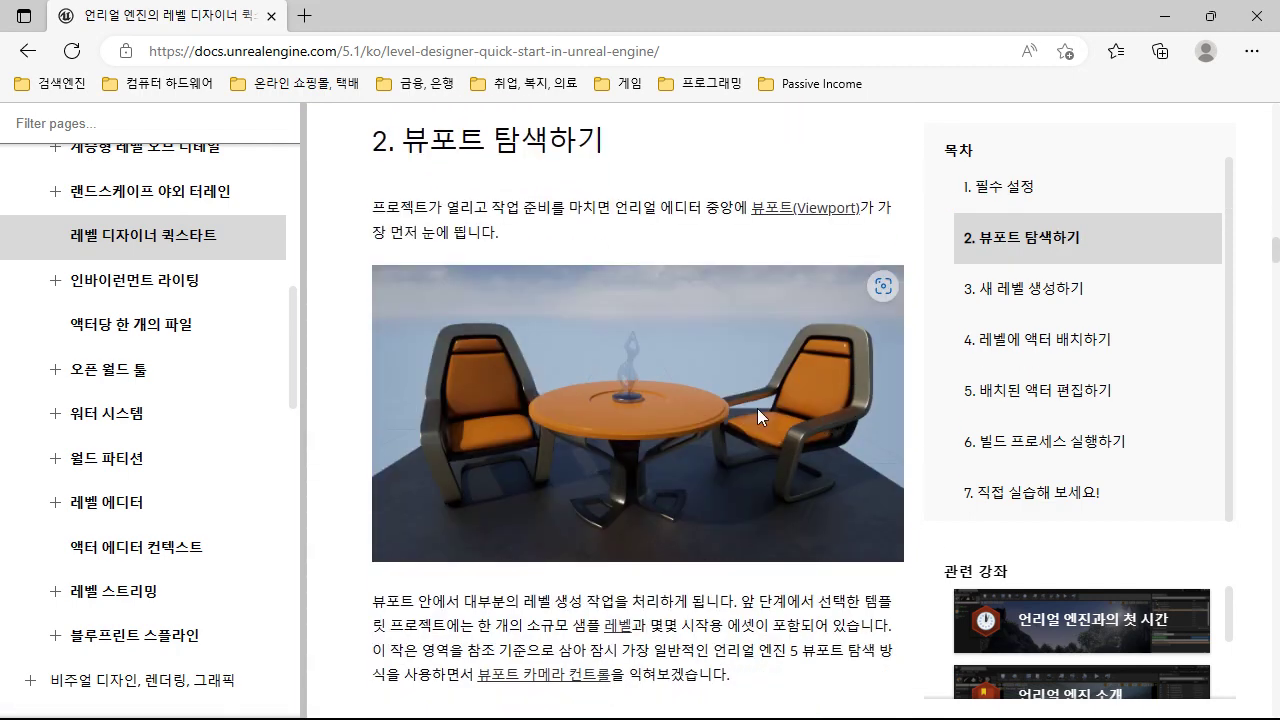
# Step: Read the 필수 설정 instructions on creating a Blank game project with the Blueprint and Starter Content settings
pyautogui.scroll(11, 757, 408)
pyautogui.scroll(6, 745, 417)
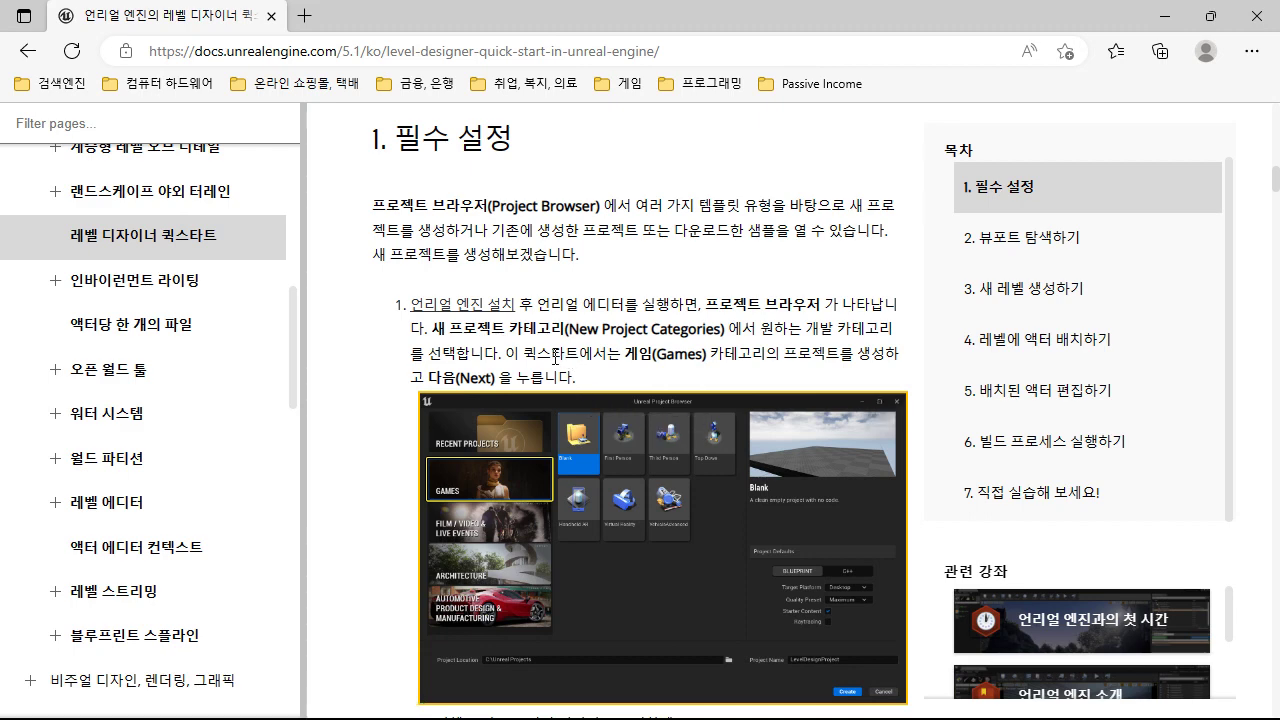
pyautogui.scroll(-5, 635, 367)
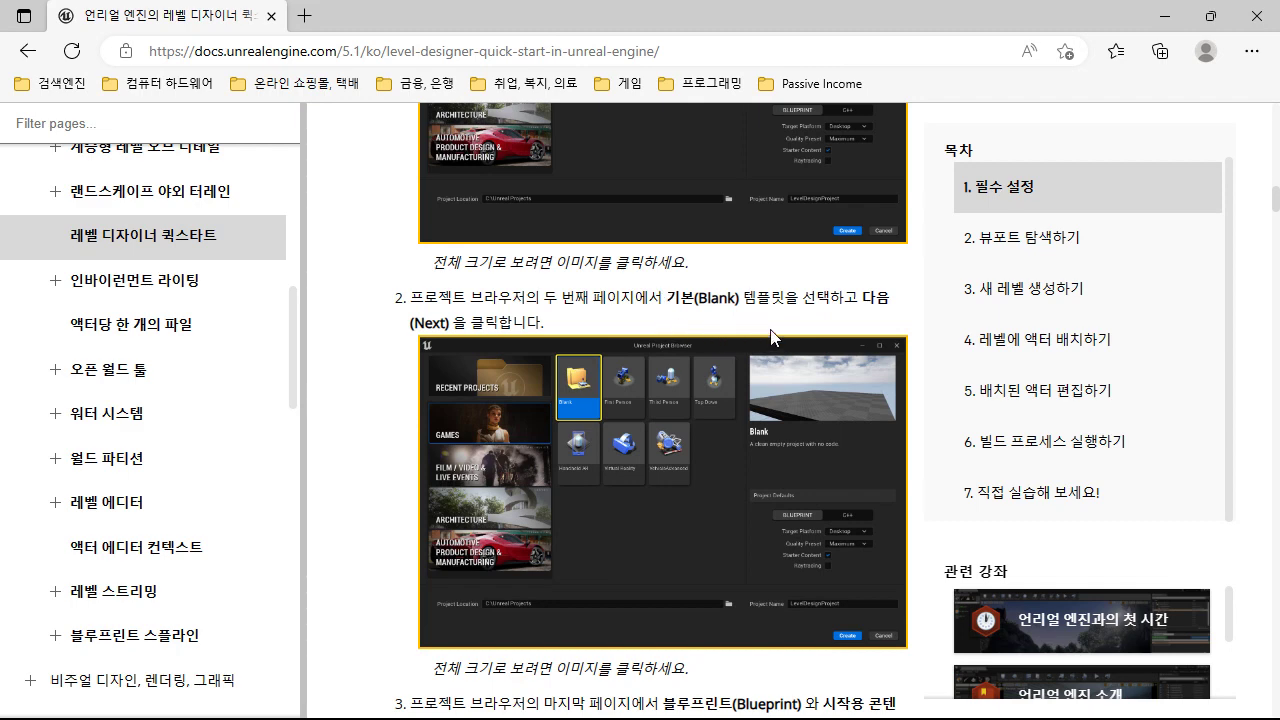
pyautogui.scroll(-2, 668, 498)
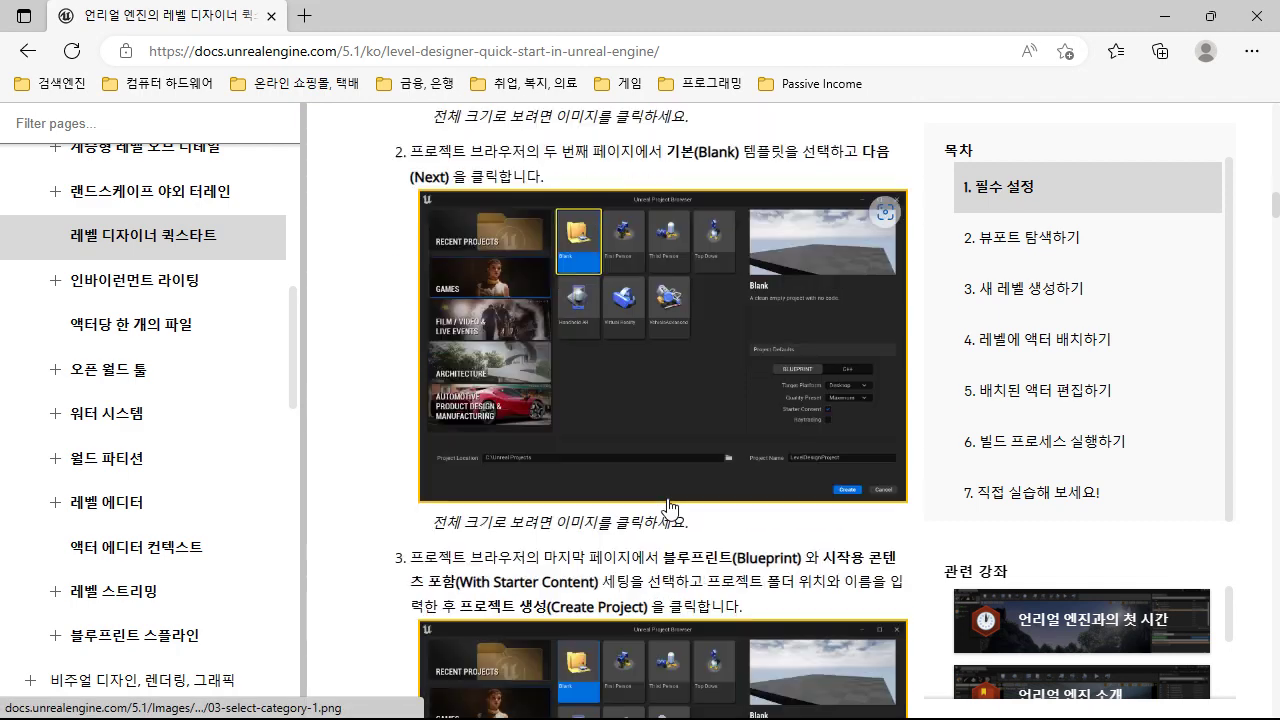
pyautogui.scroll(-2, 670, 505)
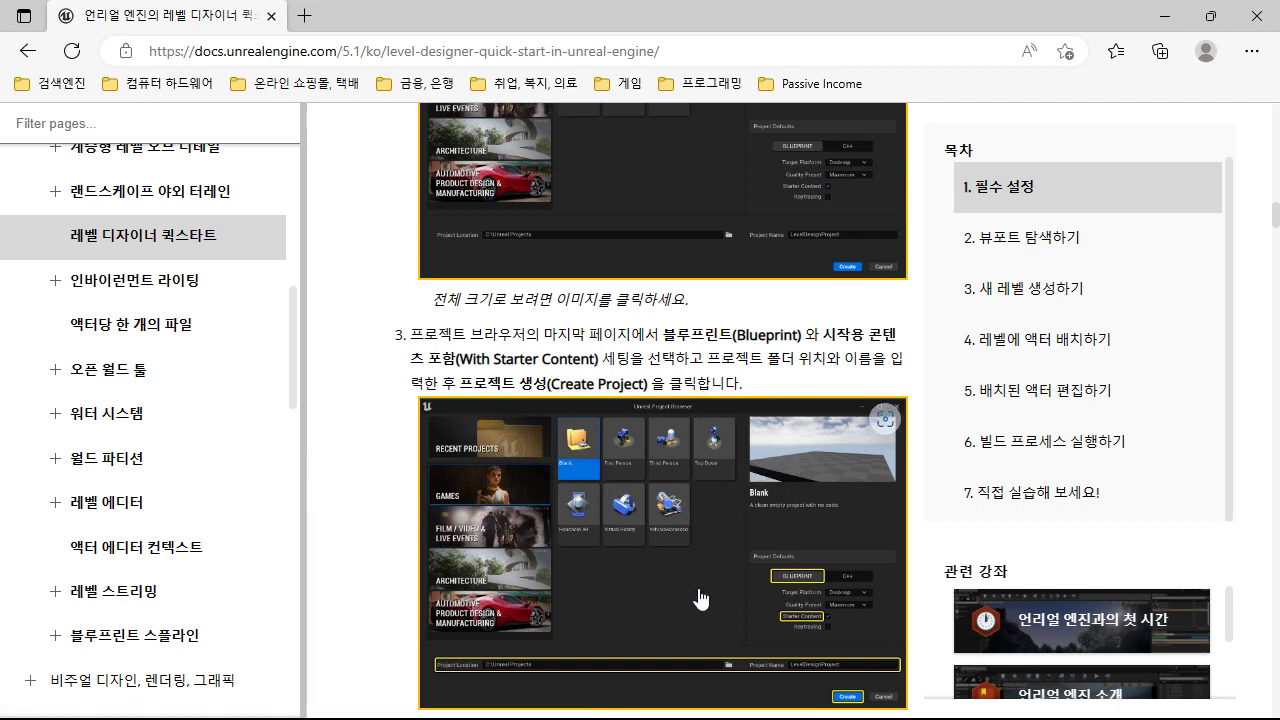
pyautogui.scroll(-6, 663, 597)
pyautogui.scroll(10, 699, 576)
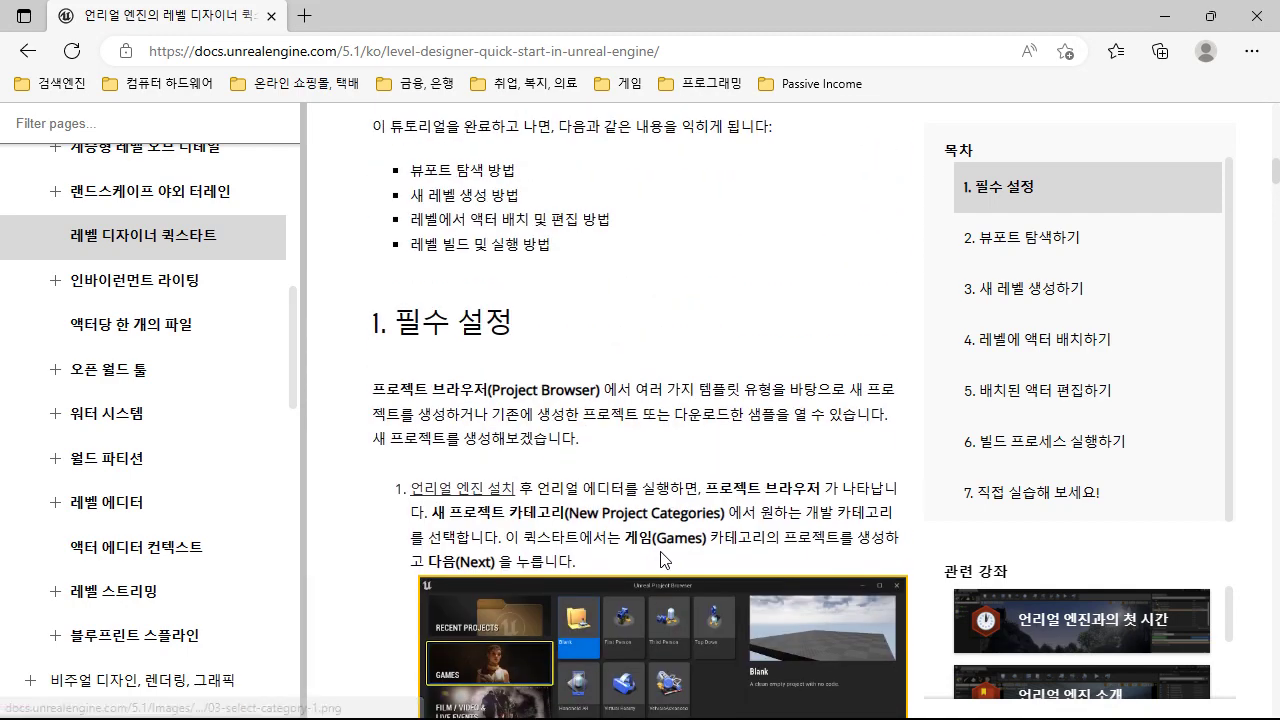
pyautogui.scroll(-10, 660, 560)
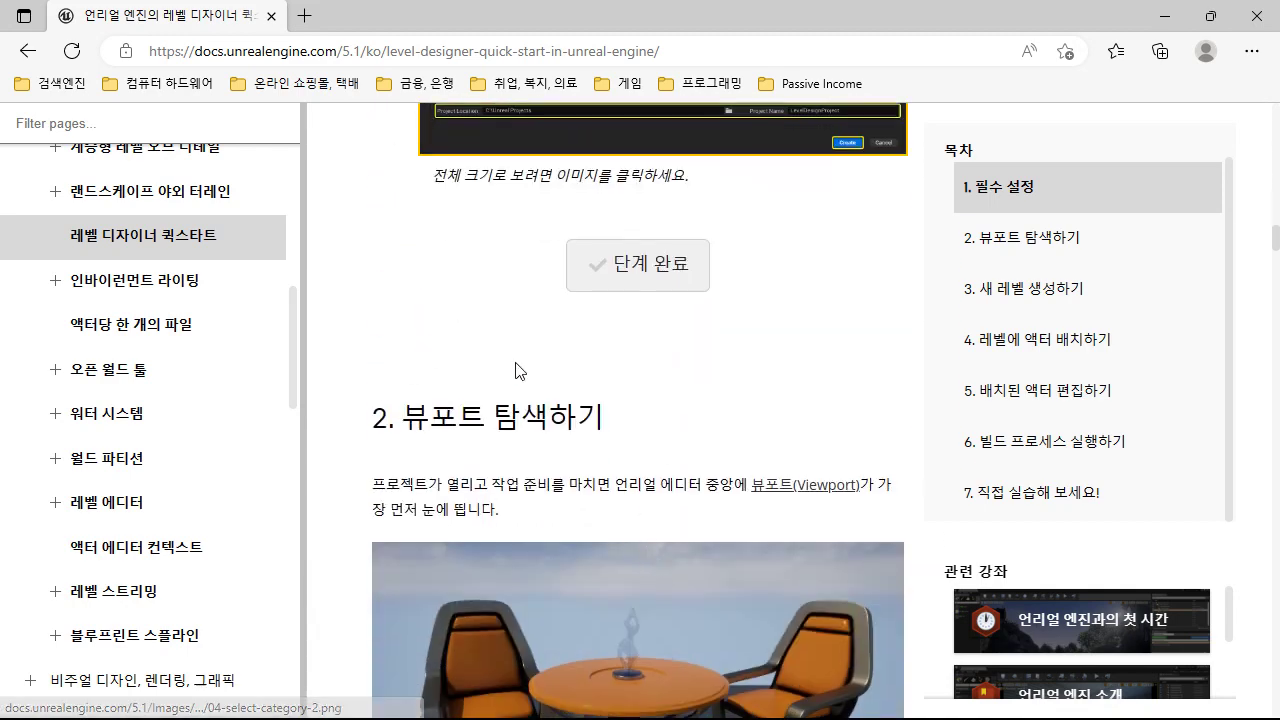
# Step: Read the introduction of section 2, 뷰포트 탐색하기, and the perspective controls in its 표준 컨트롤 table
pyautogui.scroll(-1, 672, 476)
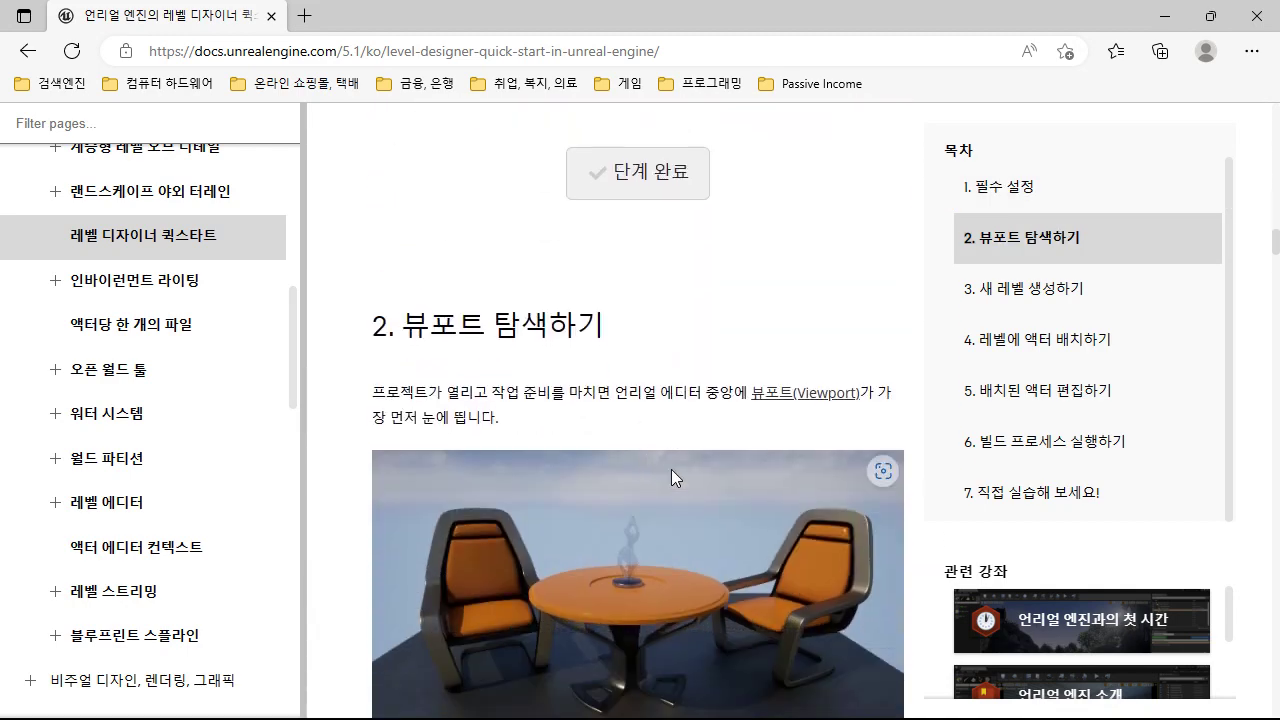
pyautogui.scroll(-2, 685, 495)
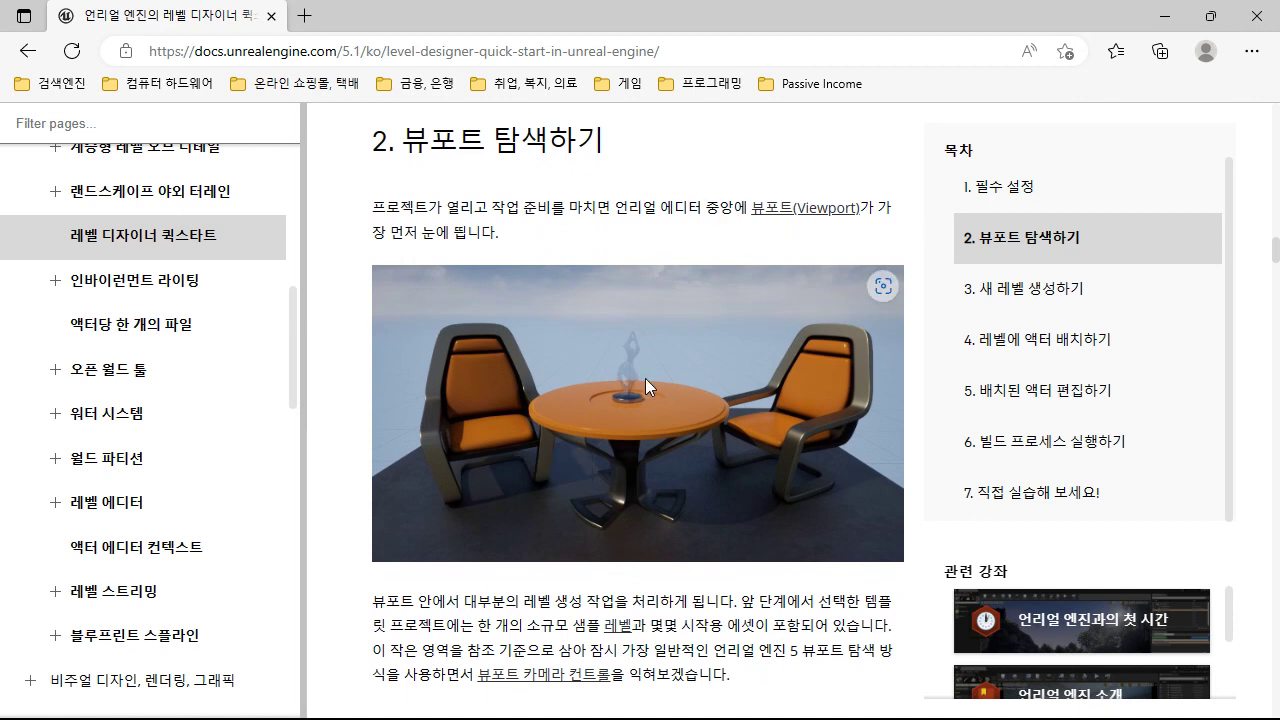
pyautogui.scroll(-1, 590, 448)
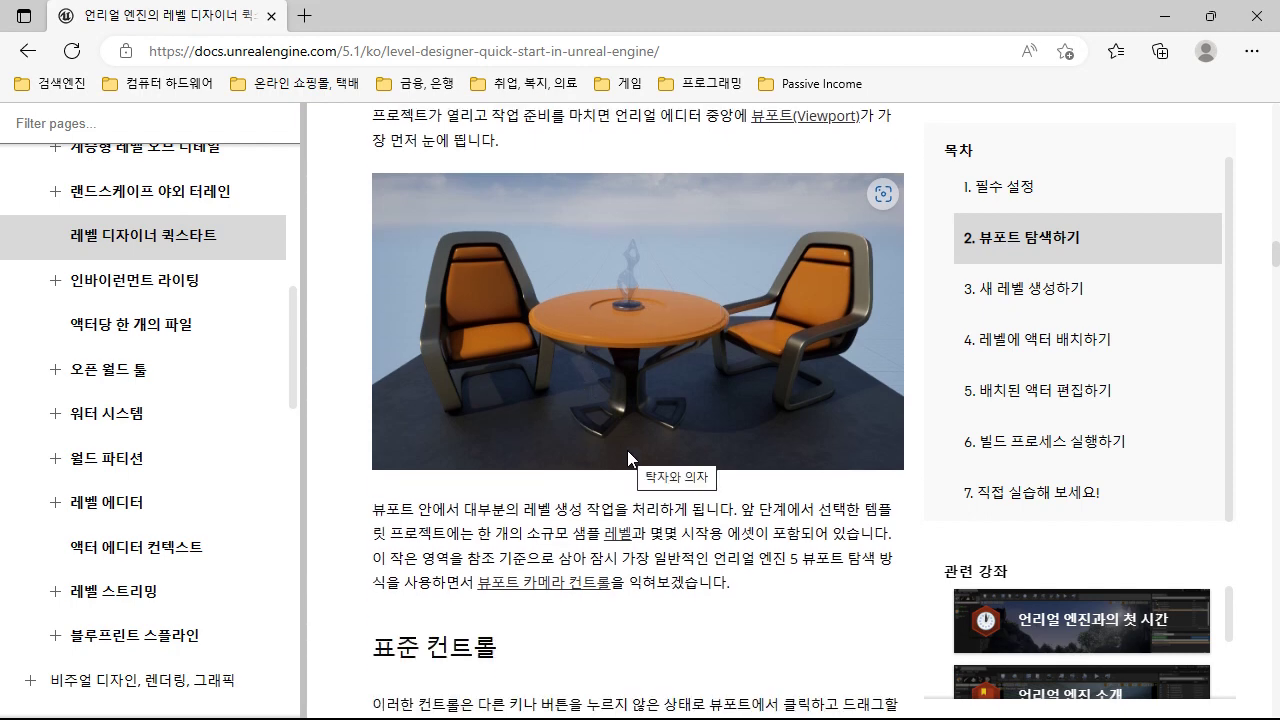
pyautogui.scroll(-2, 628, 450)
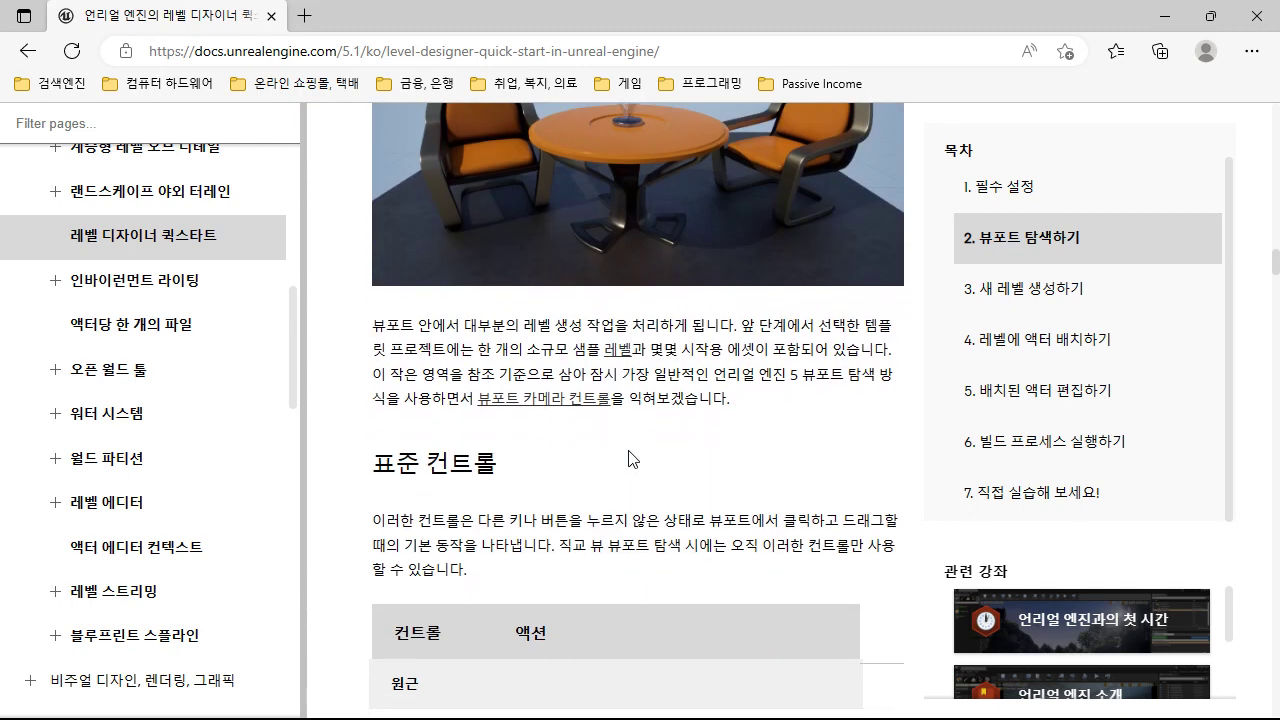
pyautogui.scroll(-3, 628, 459)
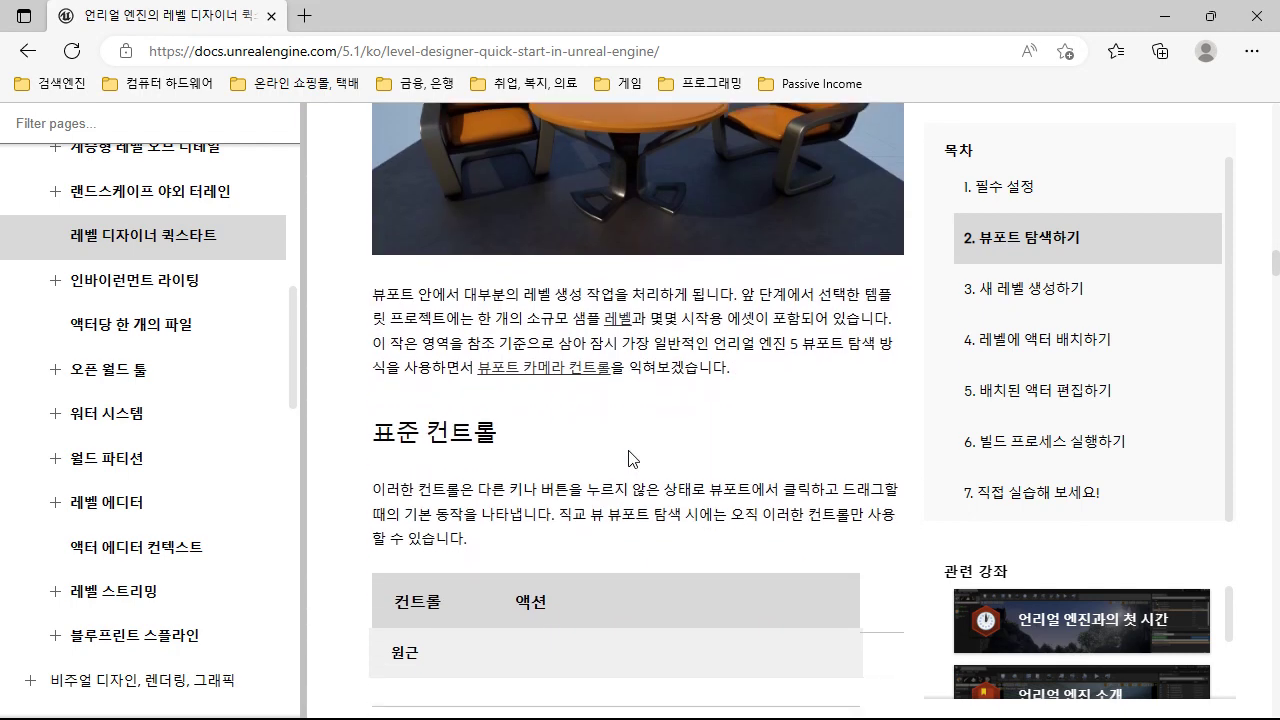
pyautogui.scroll(-2, 628, 459)
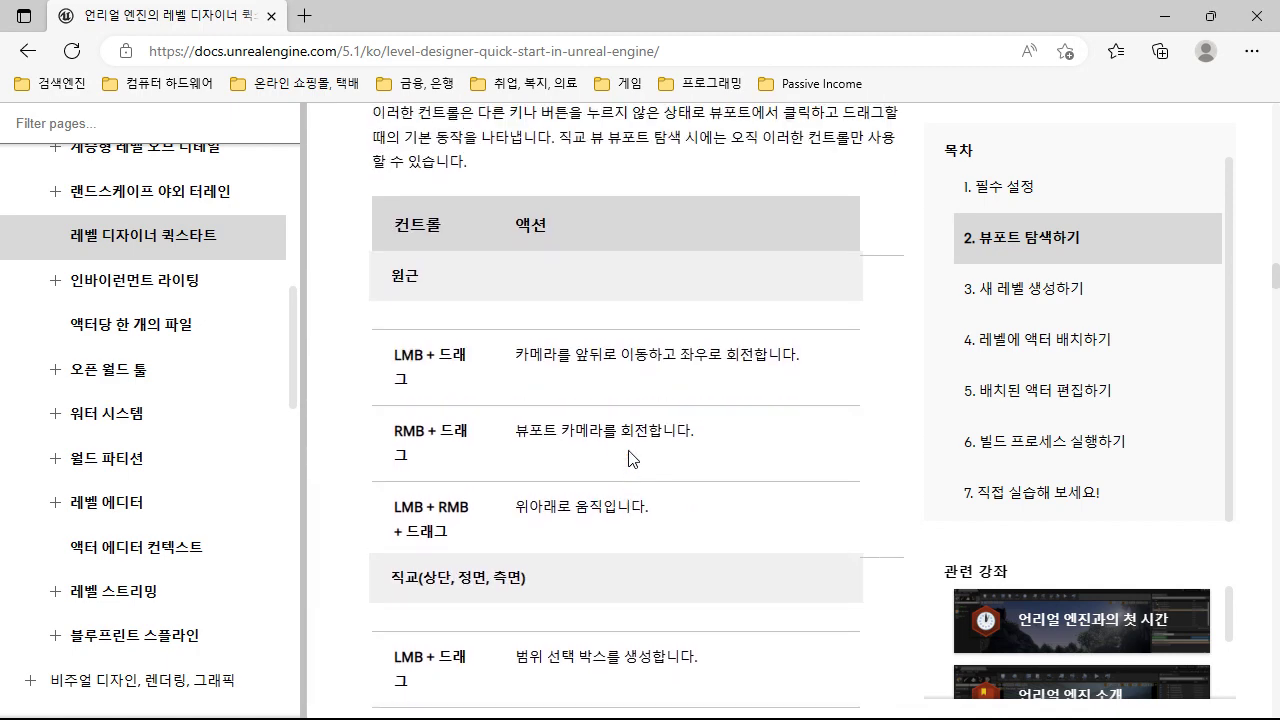
pyautogui.scroll(2, 628, 459)
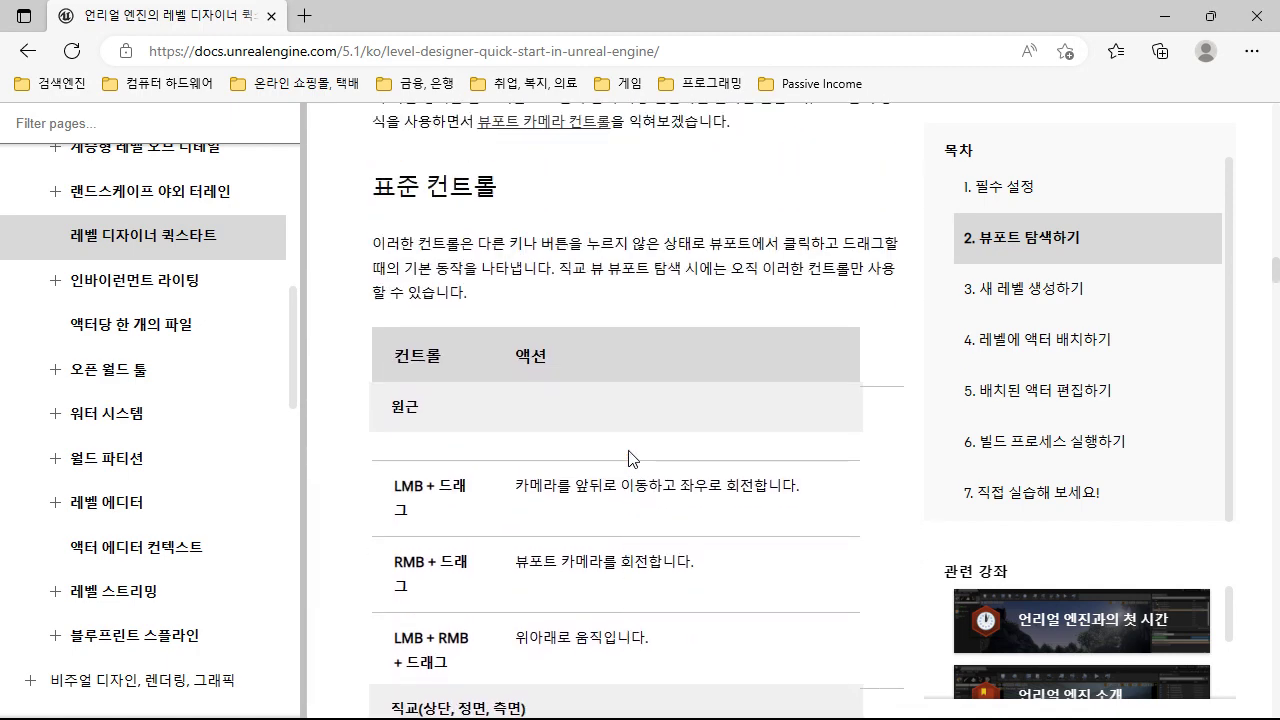
# Step: Review the orthographic, focus, WASD flight and orbit controls in the rest of the viewport navigation section
pyautogui.scroll(-8, 628, 459)
pyautogui.scroll(3, 628, 459)
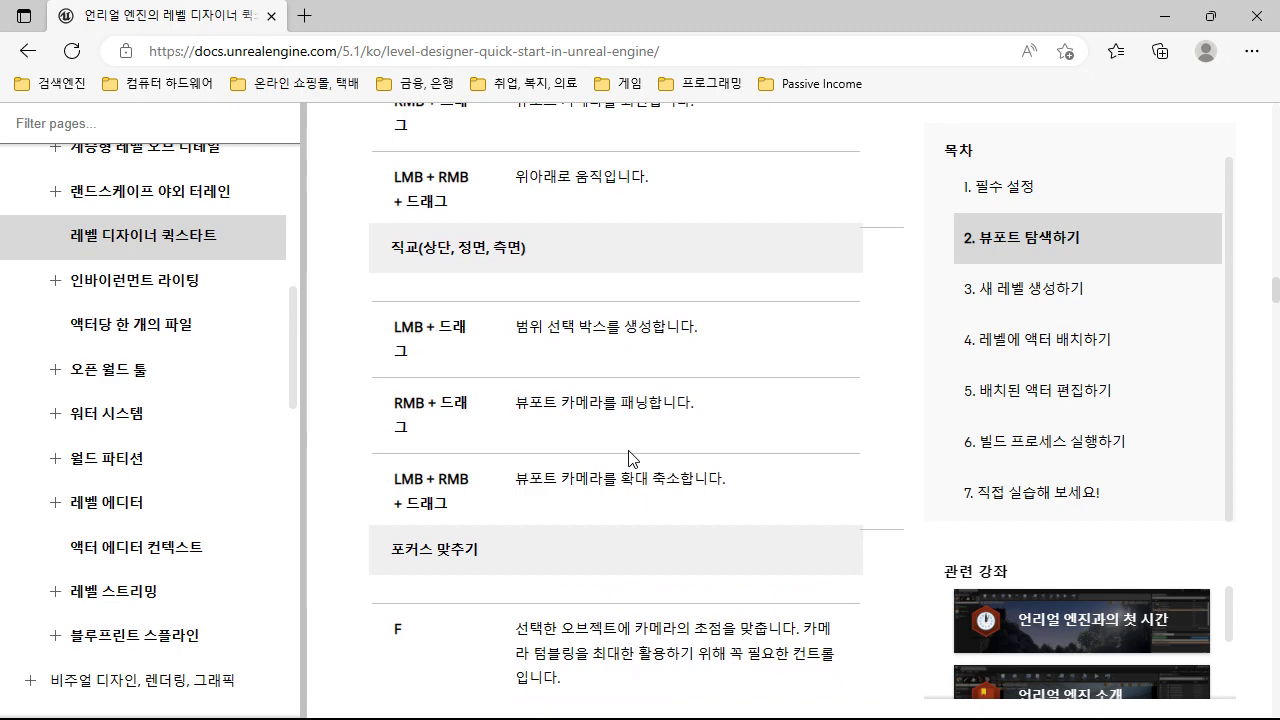
pyautogui.scroll(-2, 628, 459)
pyautogui.scroll(-7, 628, 450)
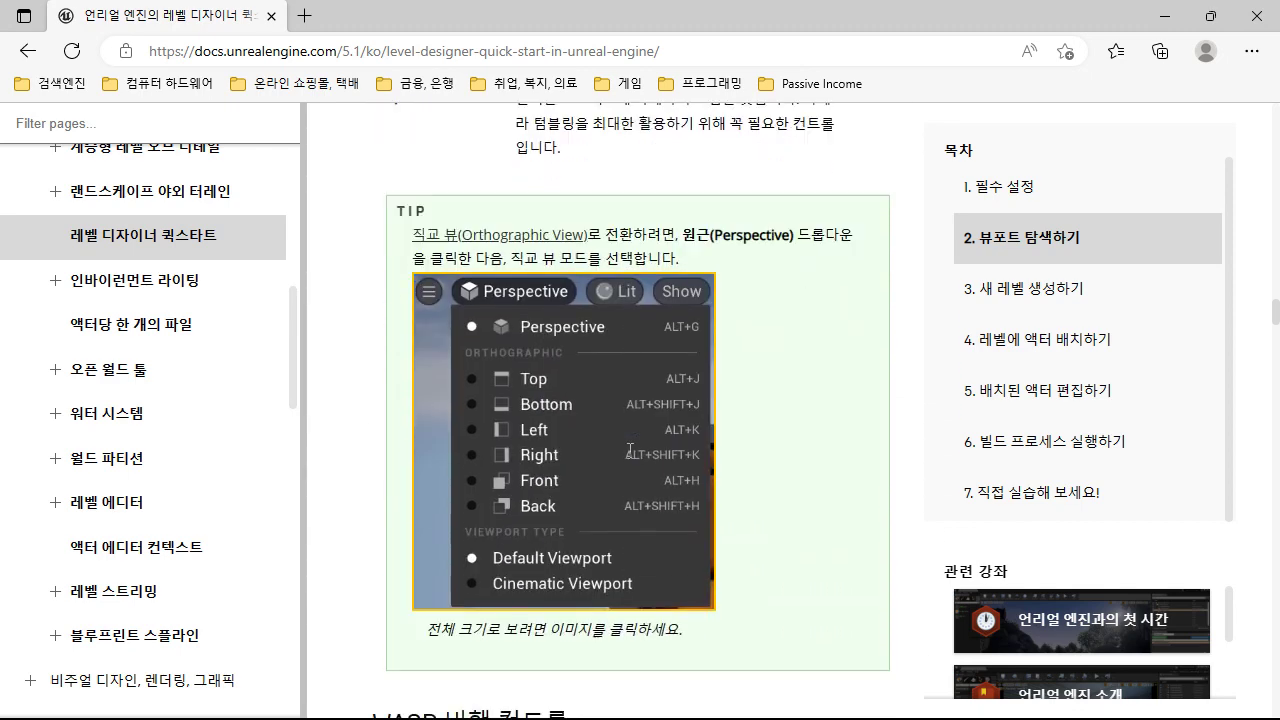
pyautogui.scroll(-10, 628, 458)
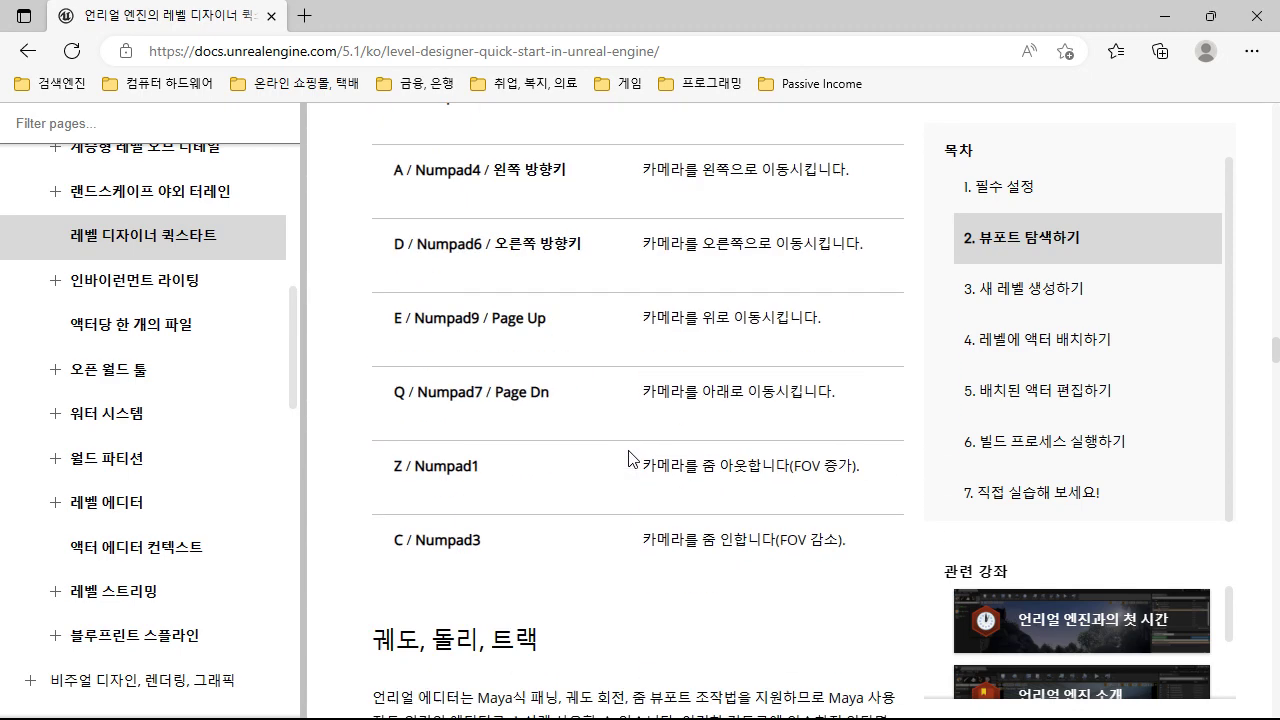
pyautogui.scroll(-7, 628, 459)
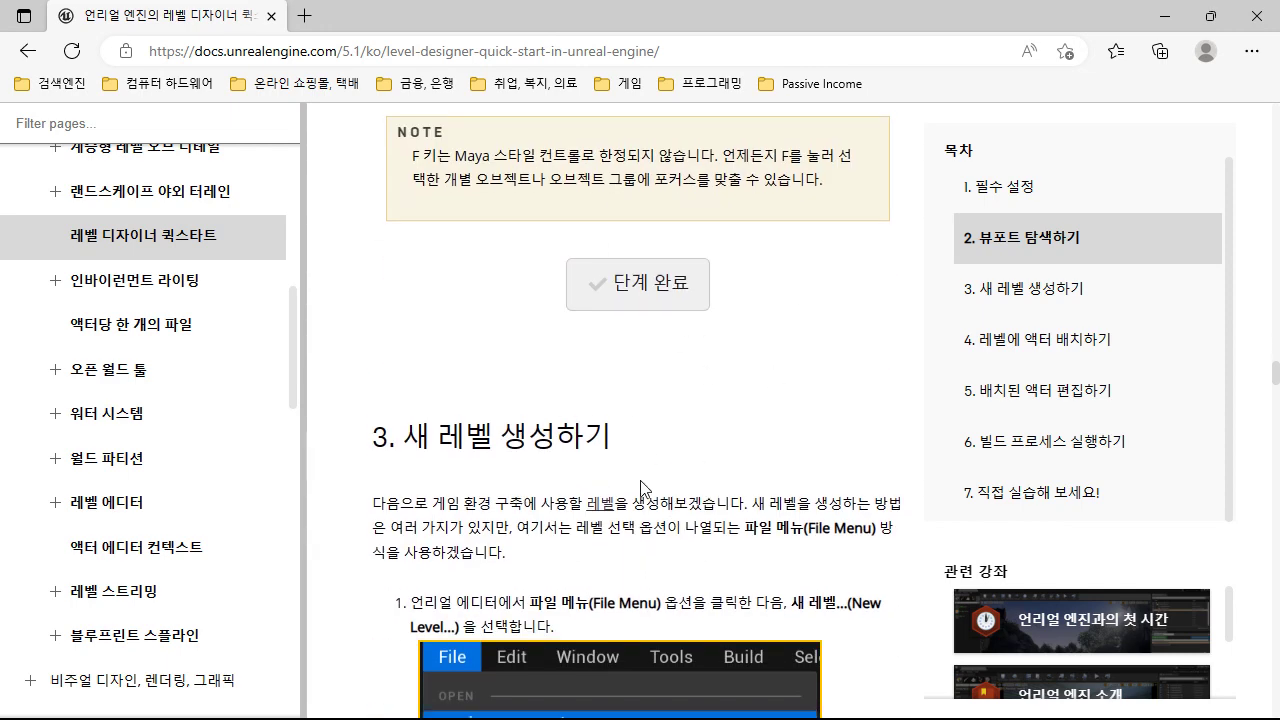
# Step: Examine section 3, 새 레벨 생성하기, on creating a new Empty Level from the File menu
pyautogui.scroll(-2, 640, 488)
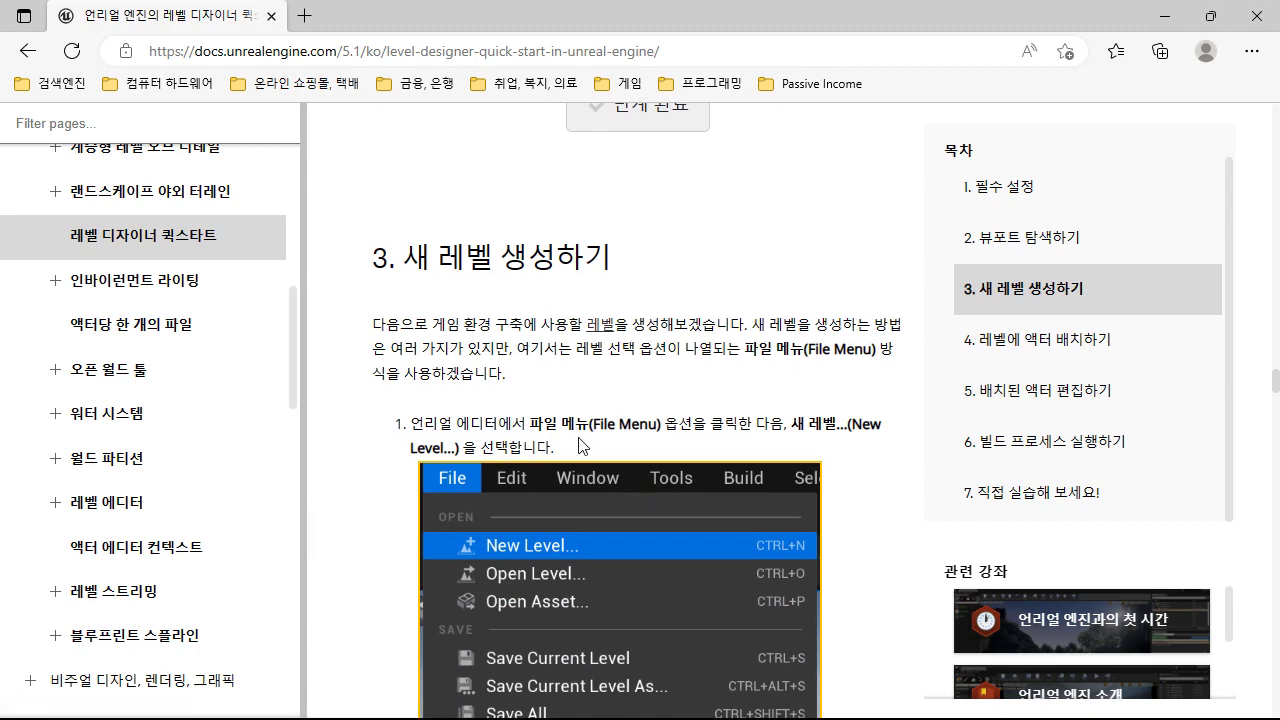
pyautogui.scroll(-4, 579, 441)
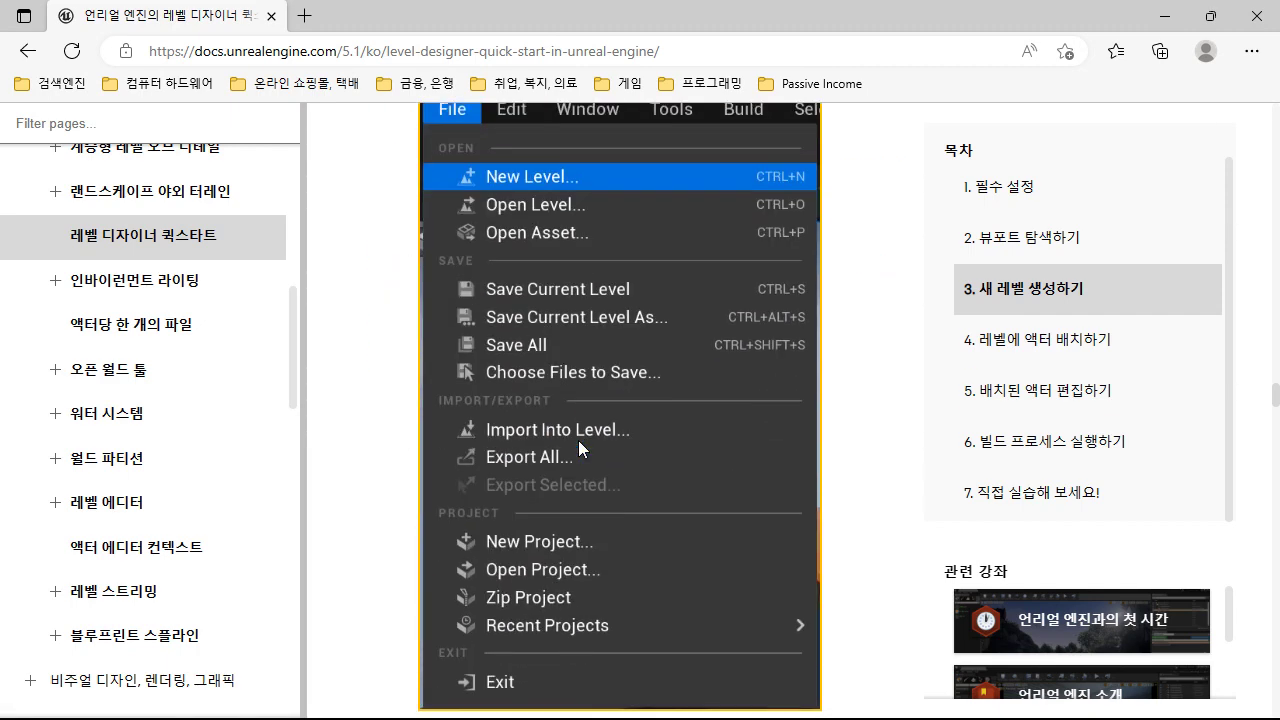
pyautogui.scroll(-5, 579, 441)
pyautogui.scroll(-6, 579, 452)
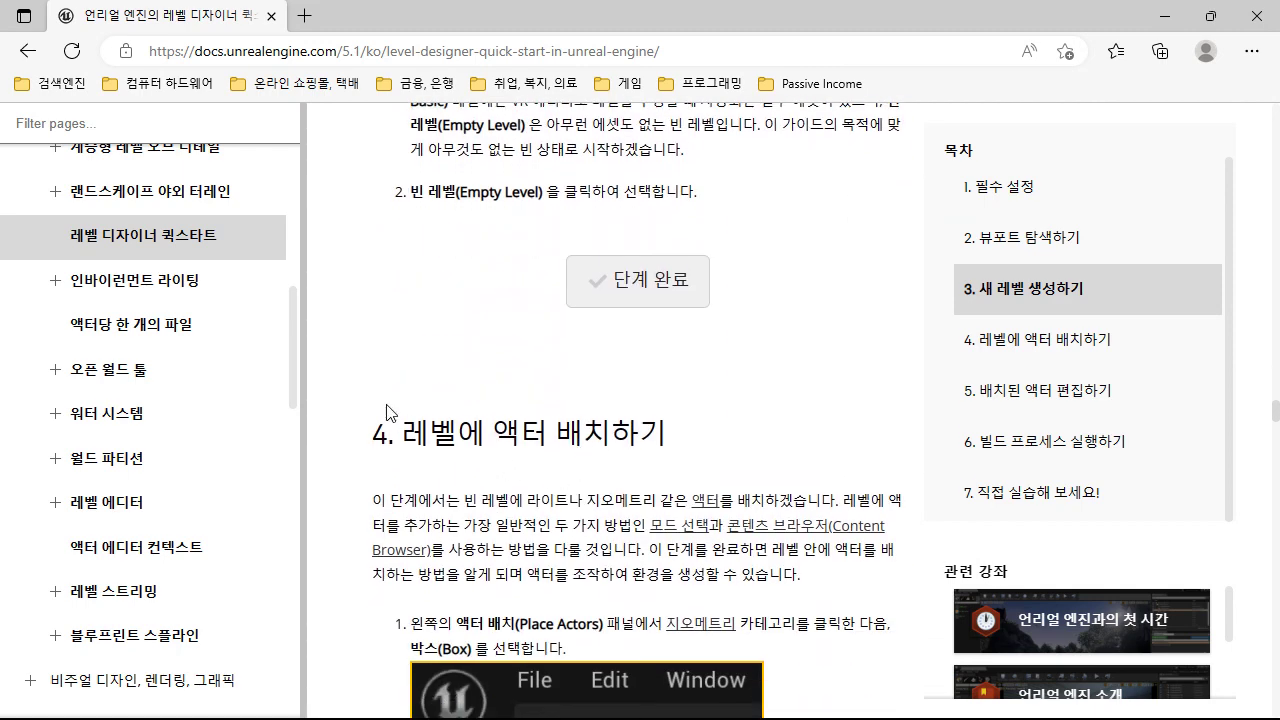
# Step: Read the start of section 4, 레벨에 액터 배치하기, on placing and scaling the Box floor and adding a Directional Light
pyautogui.scroll(-3, 672, 474)
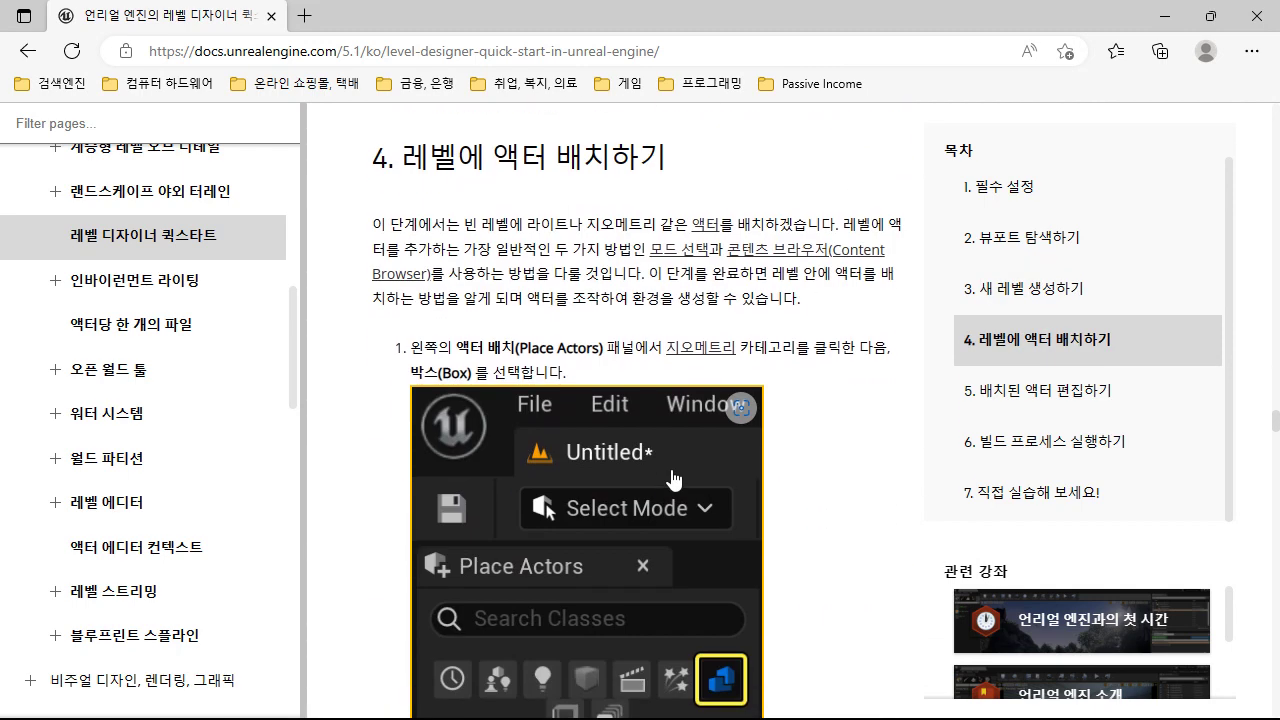
pyautogui.scroll(-3, 673, 480)
pyautogui.scroll(-7, 672, 474)
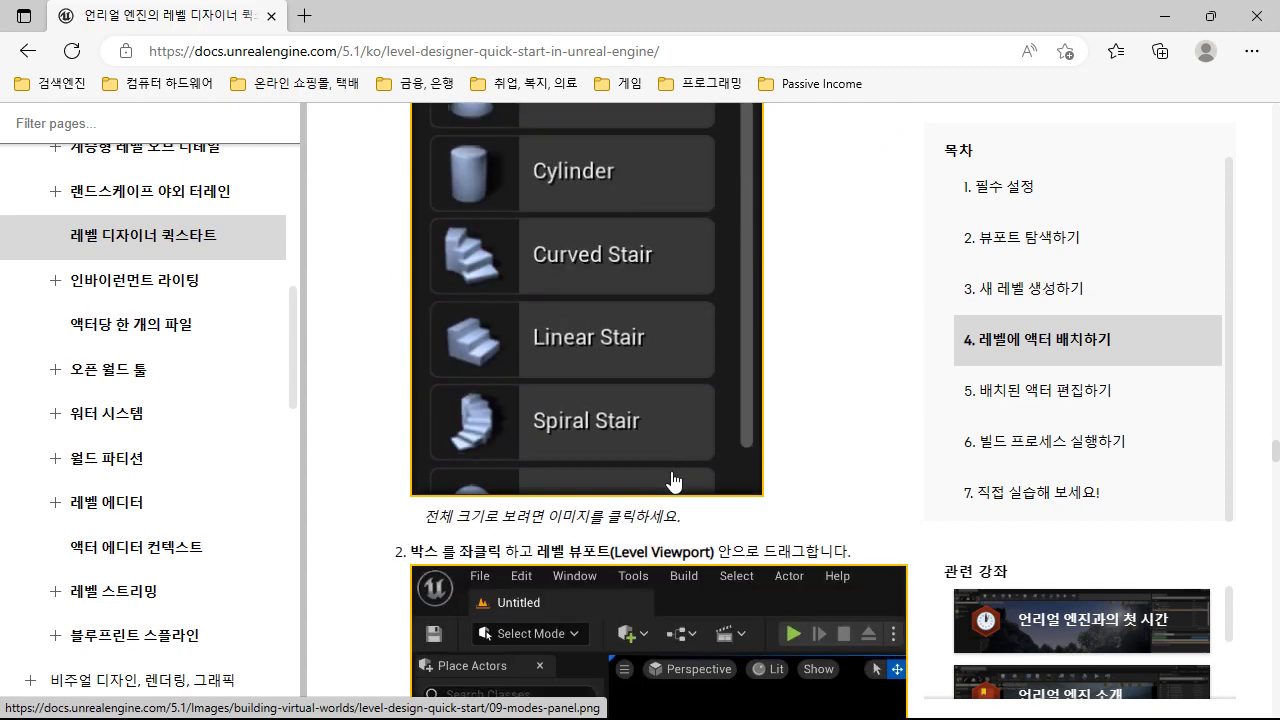
pyautogui.scroll(-5, 675, 480)
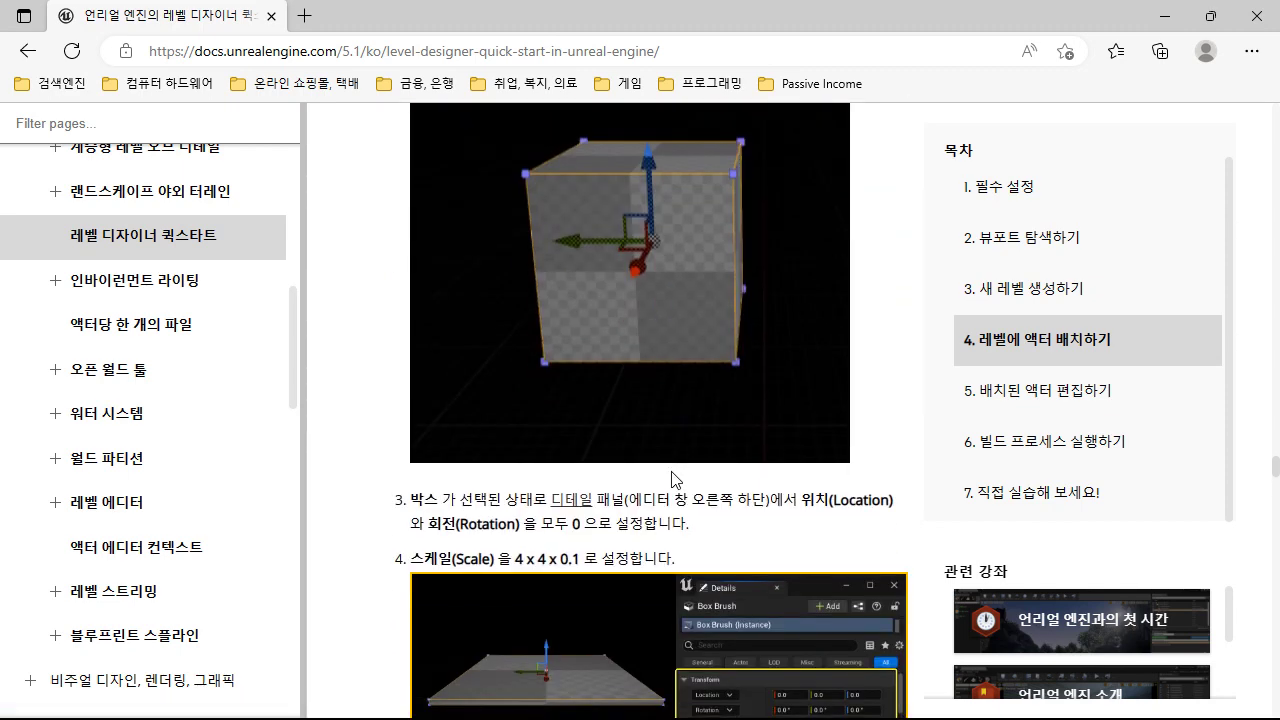
pyautogui.scroll(-5, 643, 548)
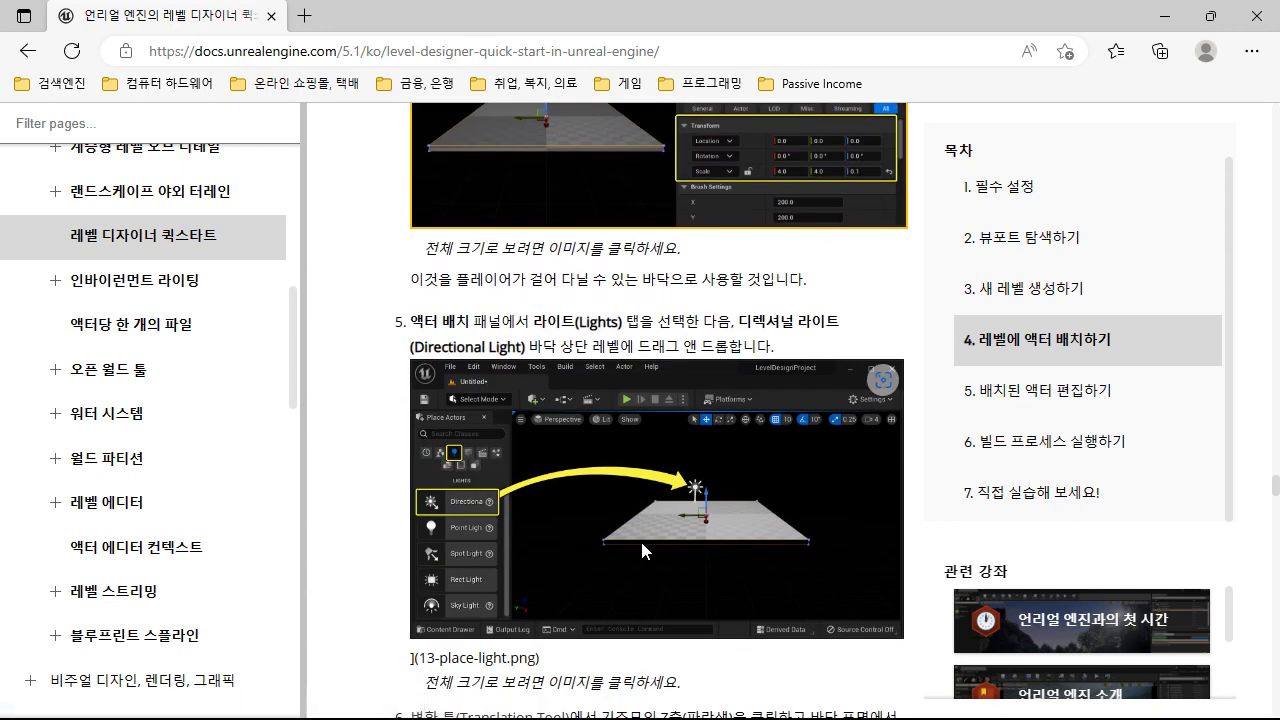
pyautogui.scroll(-3, 641, 542)
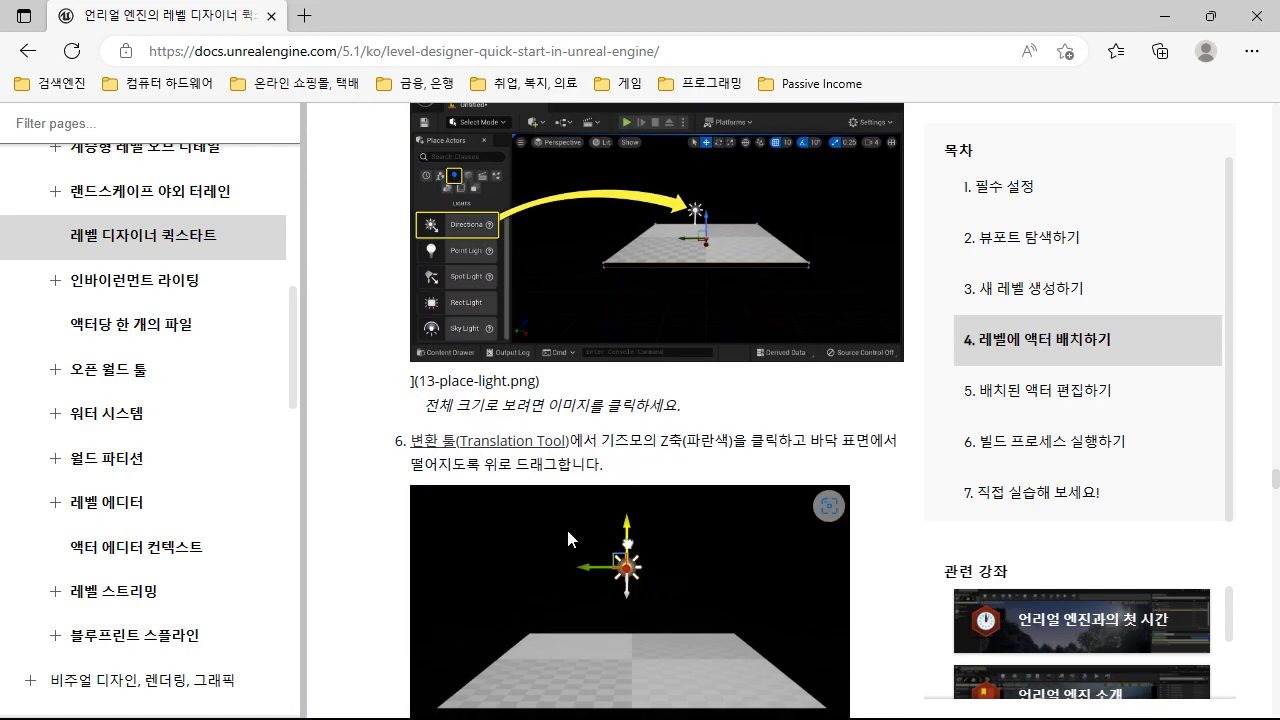
# Step: Review the rest of section 4 on placing the Volumetric Cloud, Player Start, Lightmass Importance Volume and StarterContent props, and rotating the chair
pyautogui.scroll(-10, 756, 508)
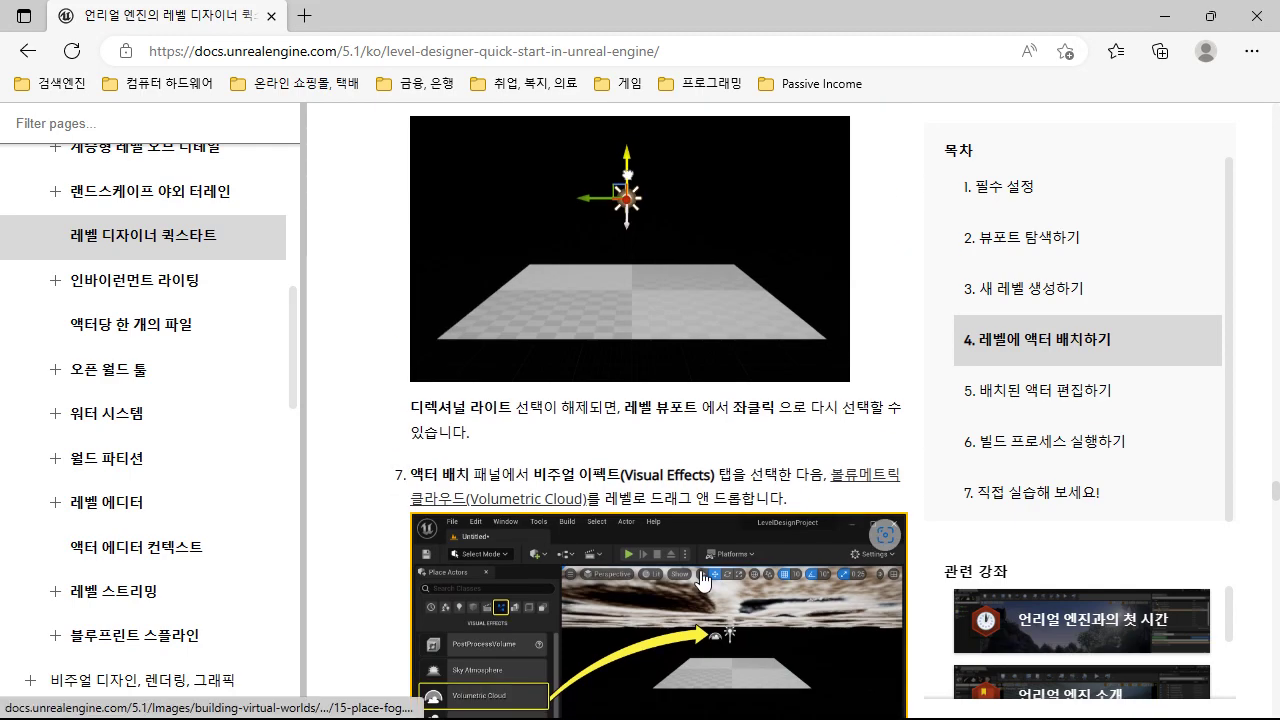
pyautogui.scroll(-4, 700, 580)
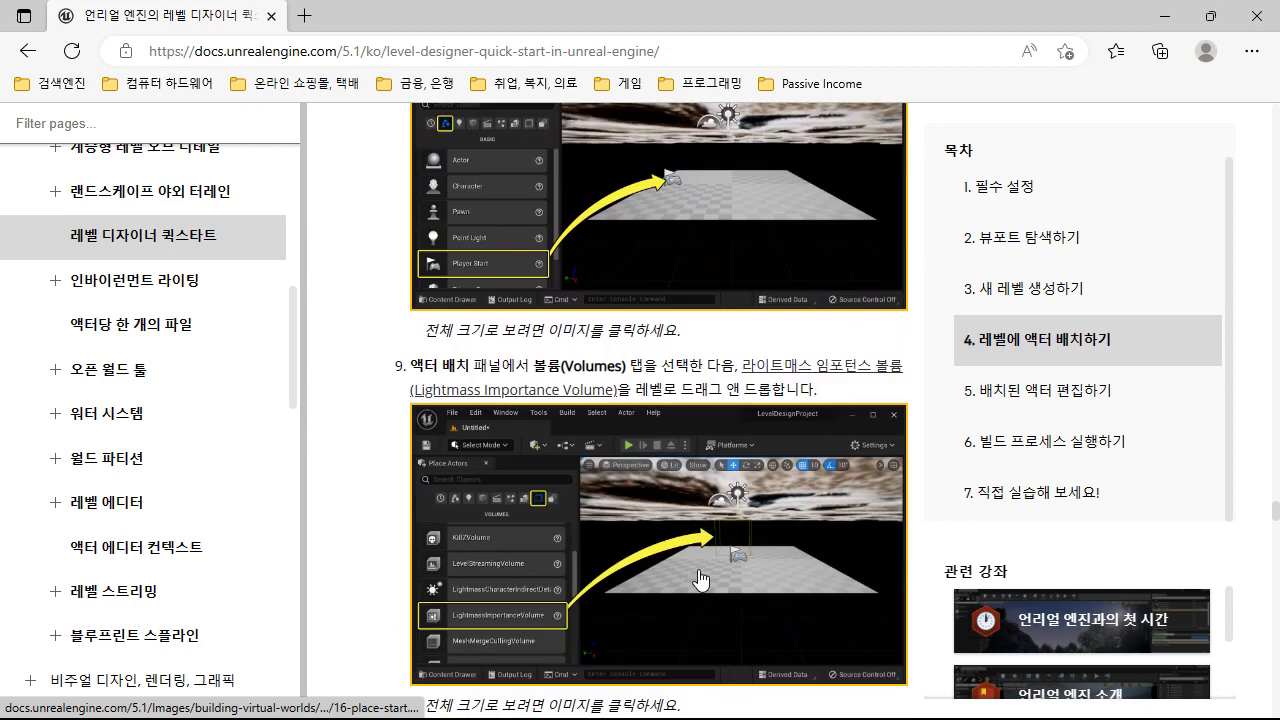
pyautogui.scroll(-4, 697, 578)
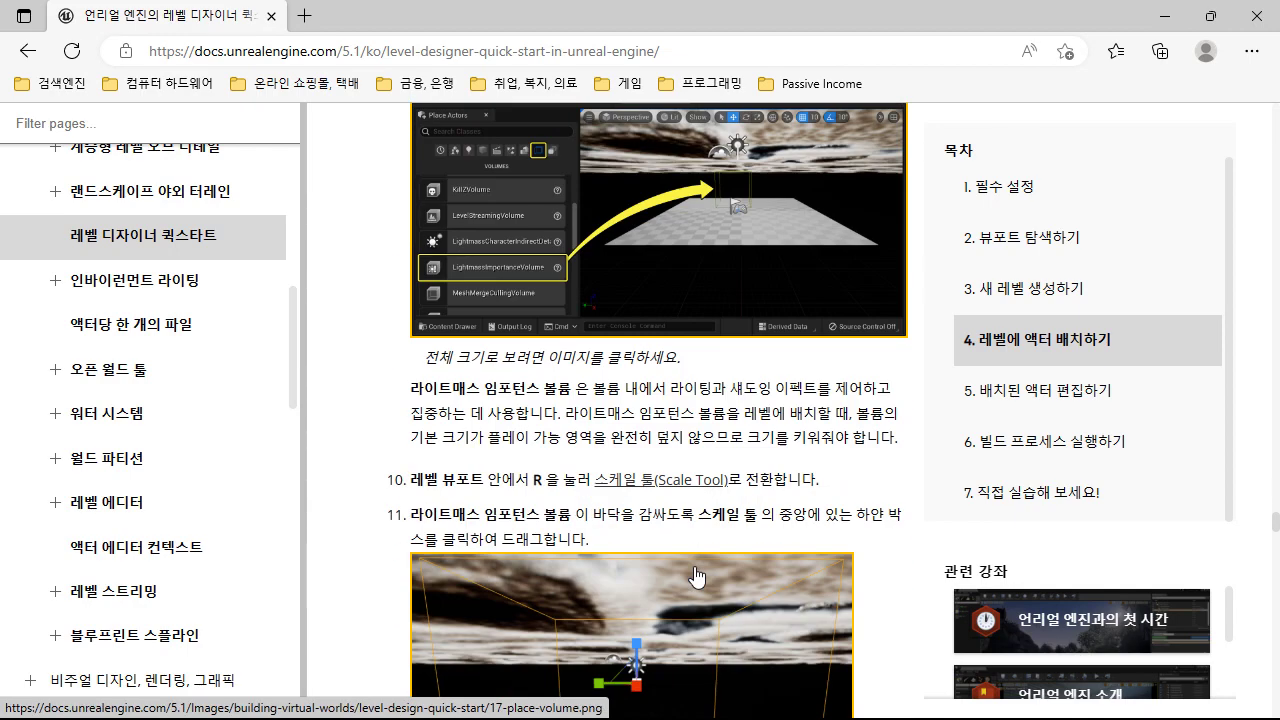
pyautogui.scroll(-15, 697, 578)
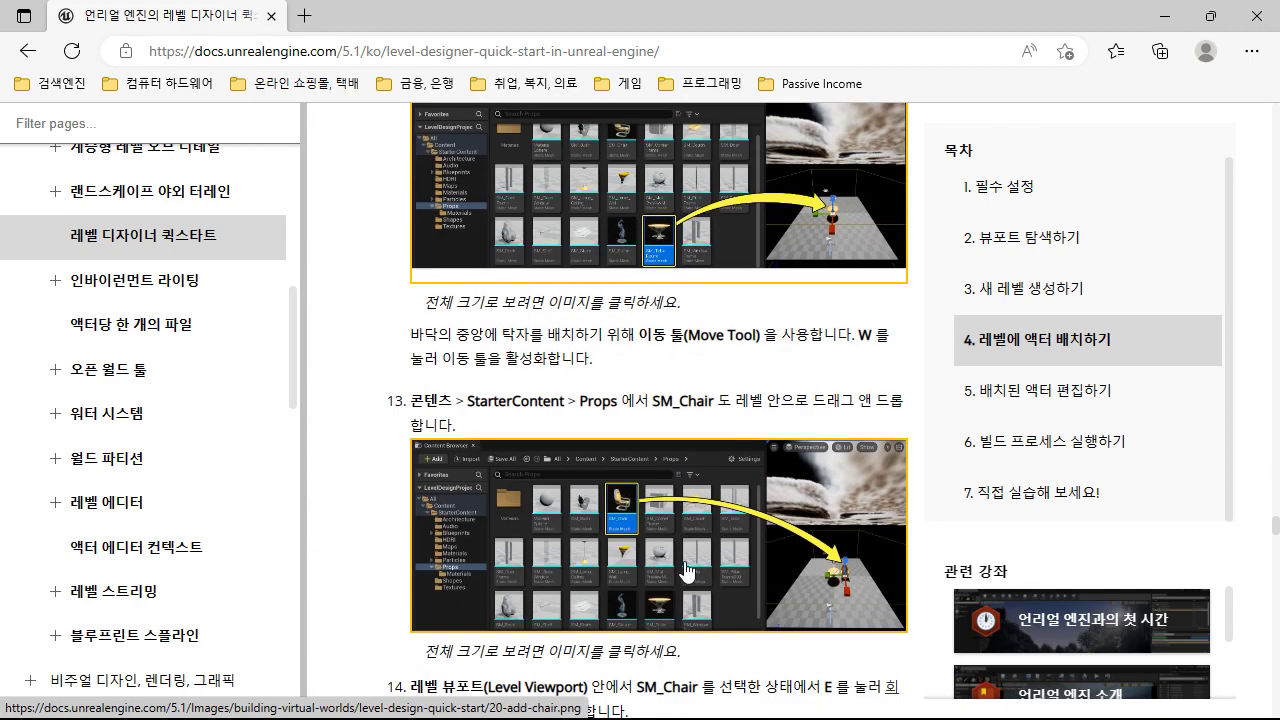
pyautogui.scroll(-8, 684, 570)
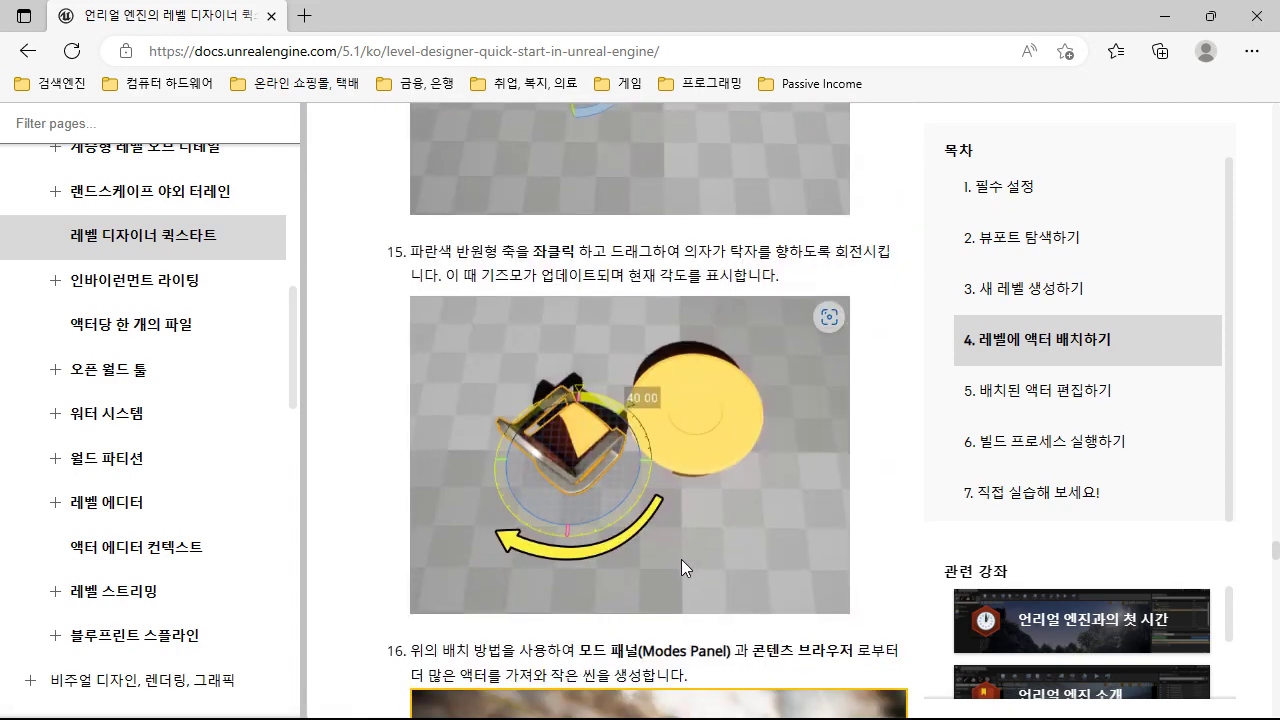
pyautogui.scroll(-5, 680, 558)
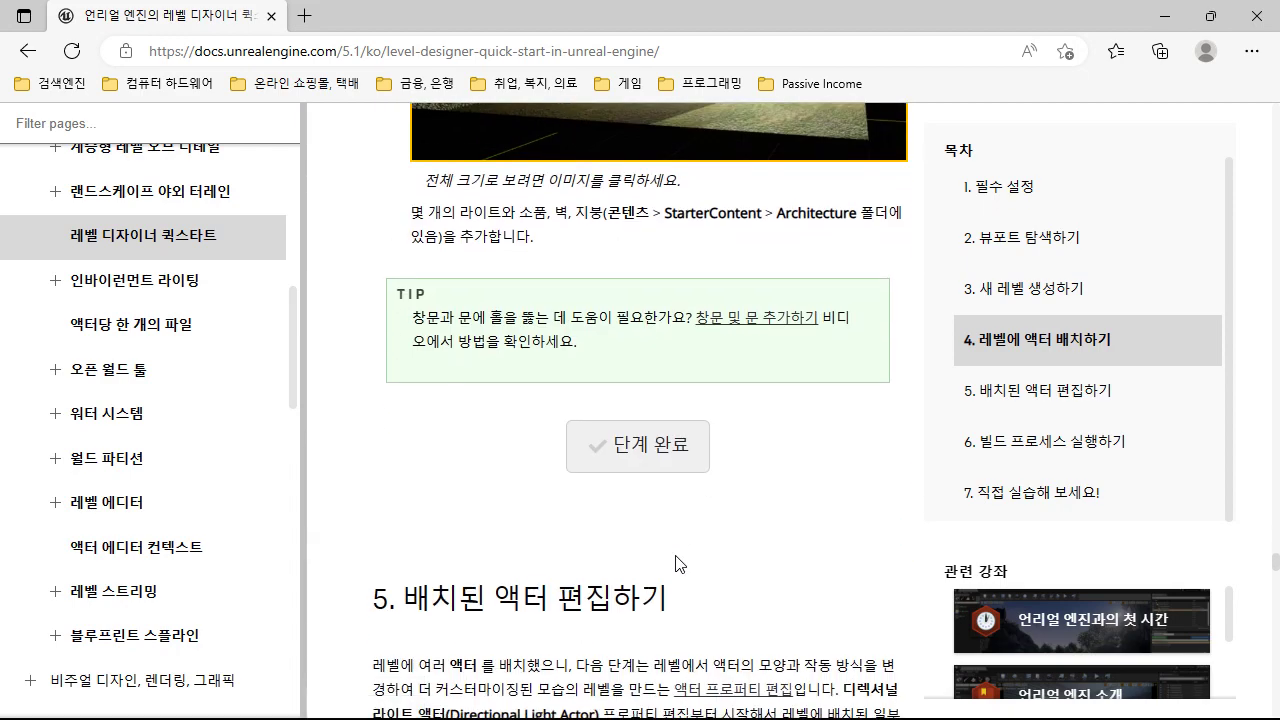
# Step: Read the introduction of section 5, 배치된 액터 편집하기, and its steps on enabling Atmosphere Sun Light for the Directional Light
pyautogui.scroll(-2, 675, 563)
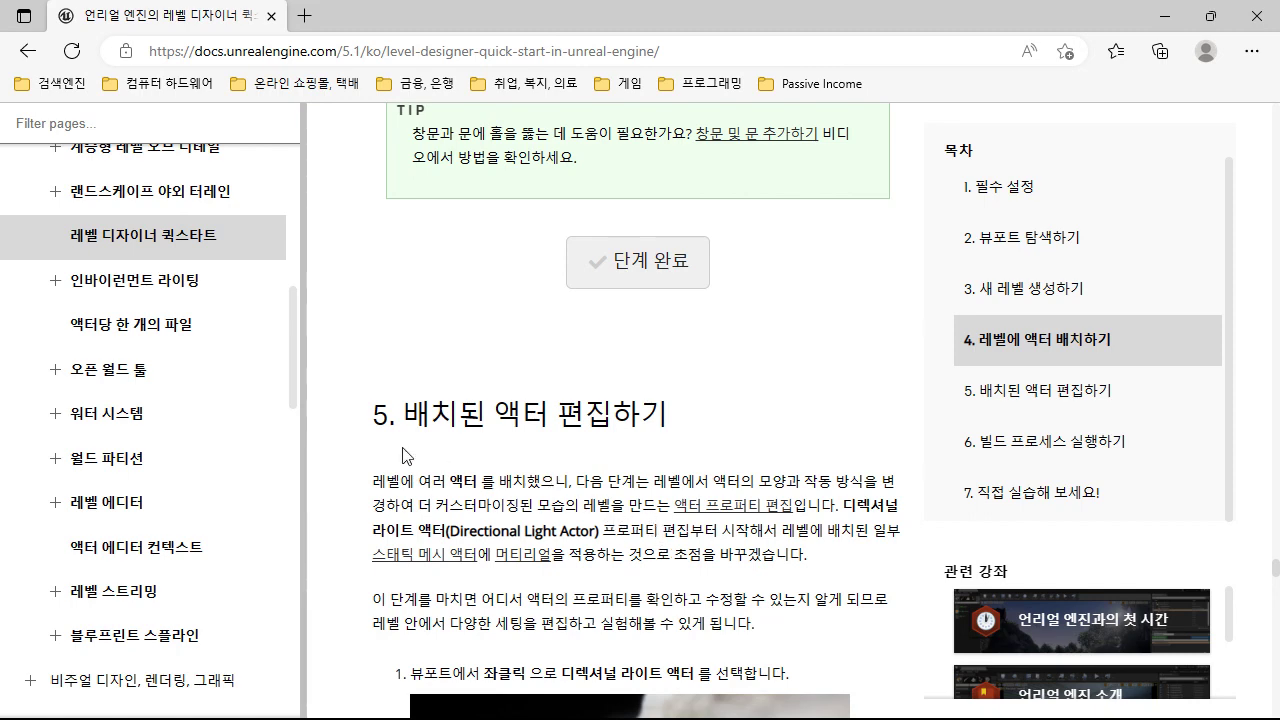
pyautogui.scroll(-3, 690, 520)
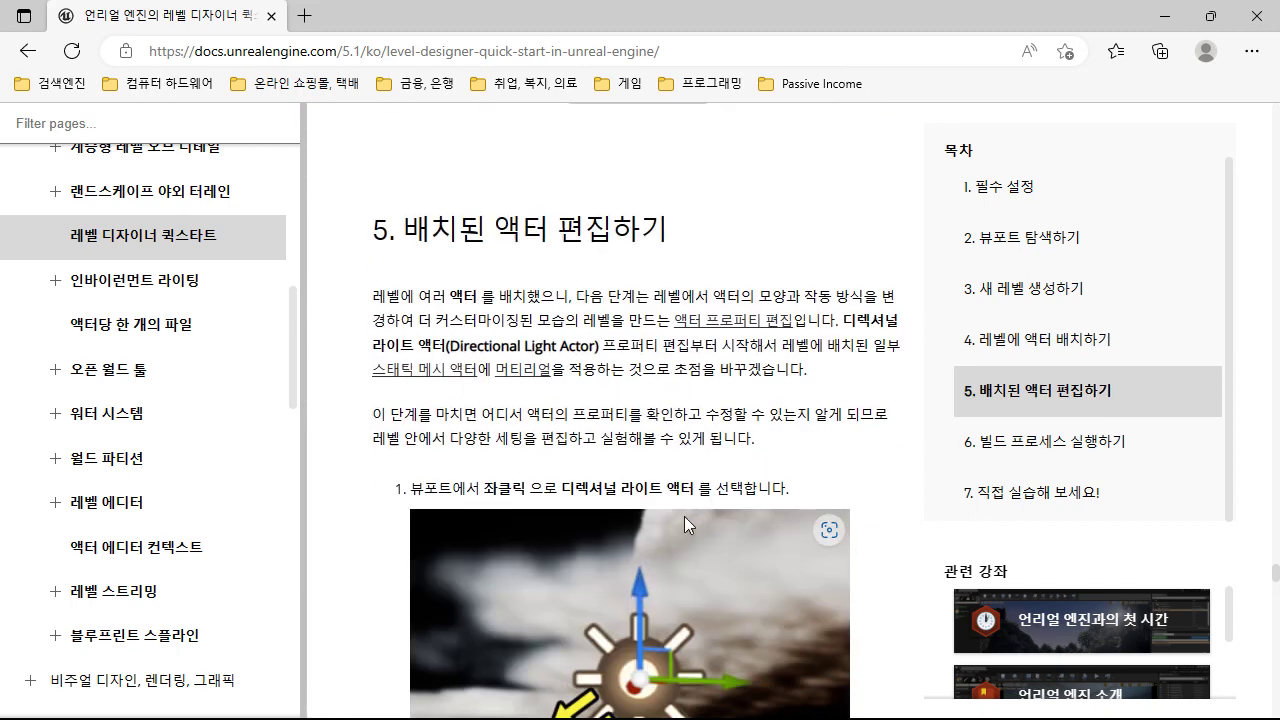
pyautogui.scroll(-5, 637, 524)
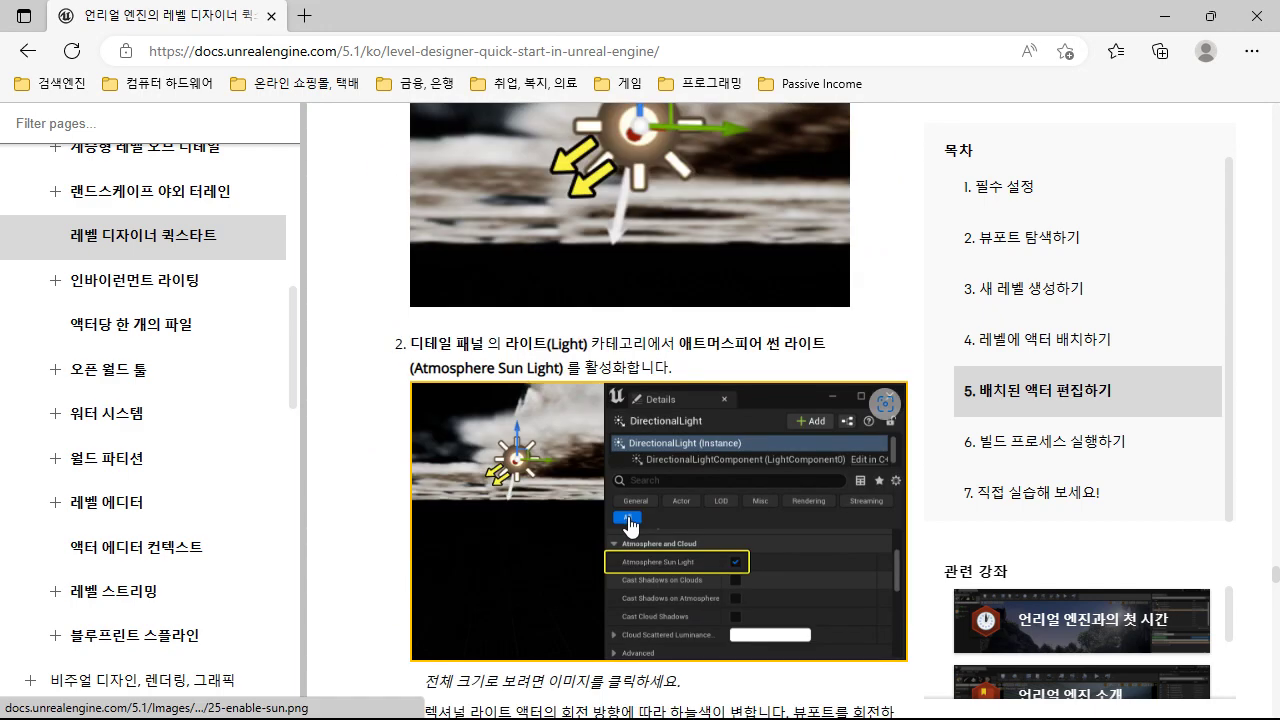
pyautogui.scroll(1, 565, 545)
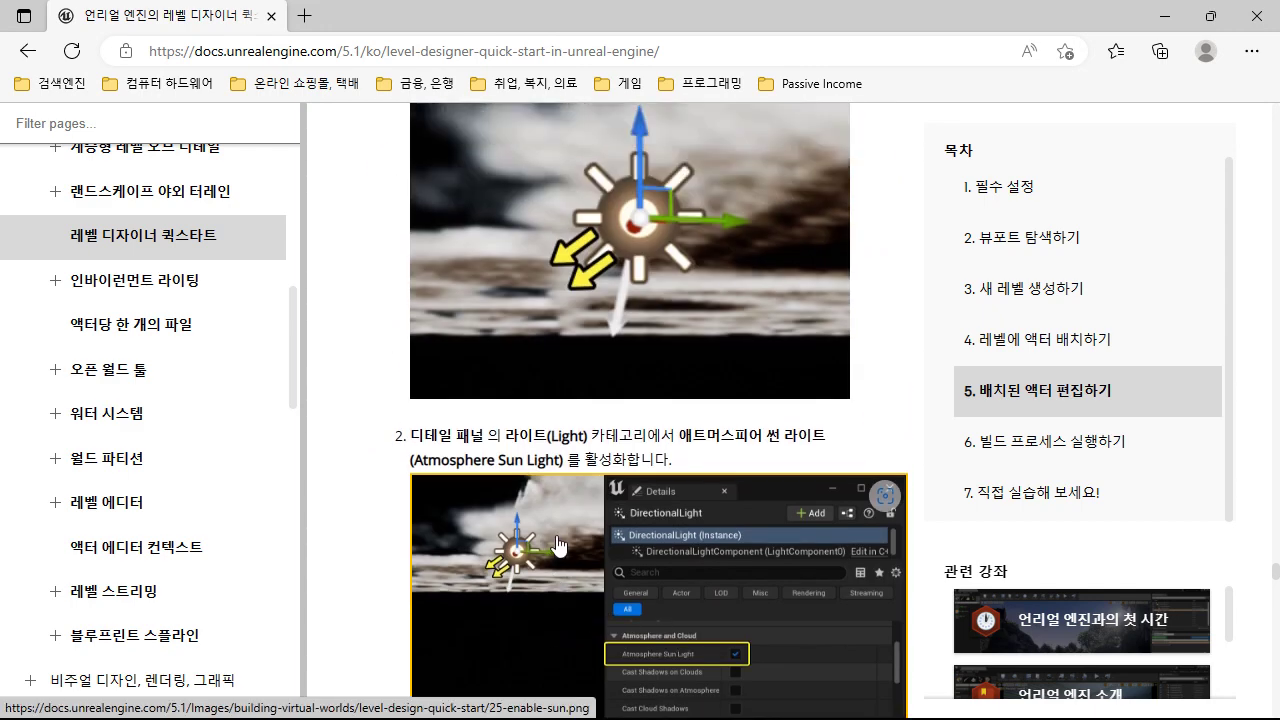
pyautogui.scroll(-5, 788, 630)
pyautogui.scroll(2, 788, 630)
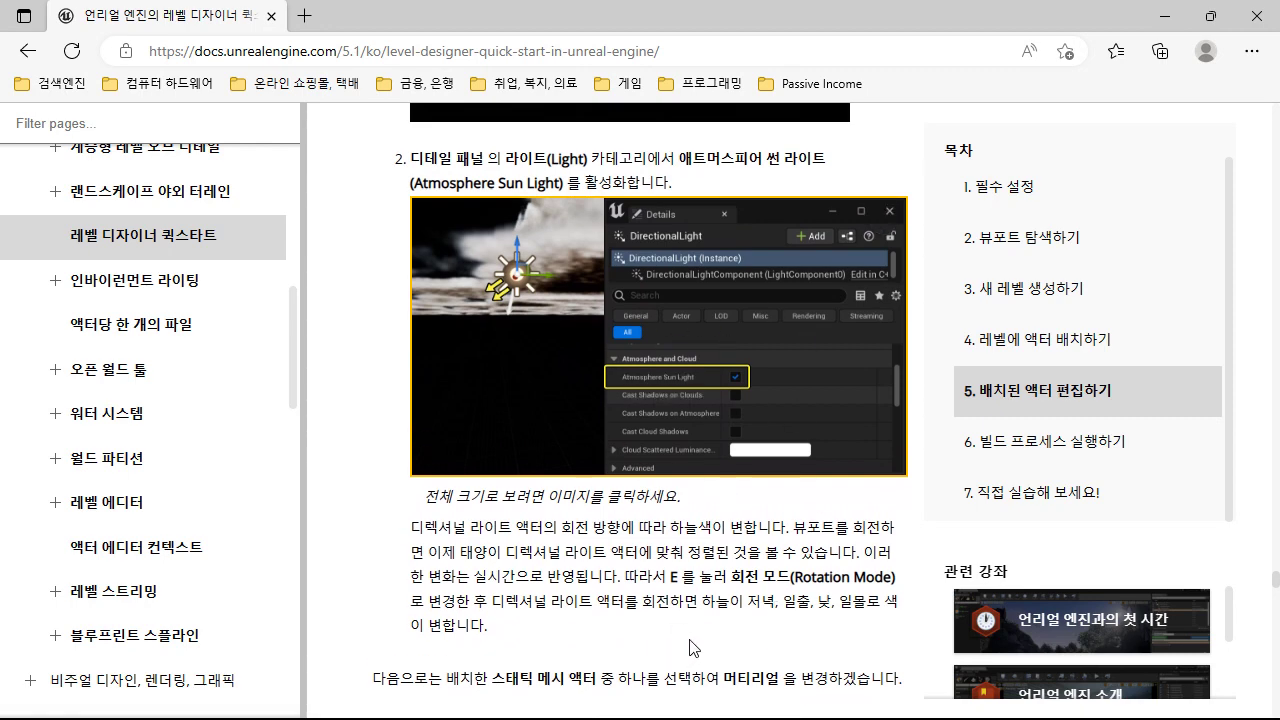
# Step: Review the section 5 instructions on applying the M_Brick_Clay_New material to a static mesh and adjusting other actor properties
pyautogui.scroll(-13, 689, 646)
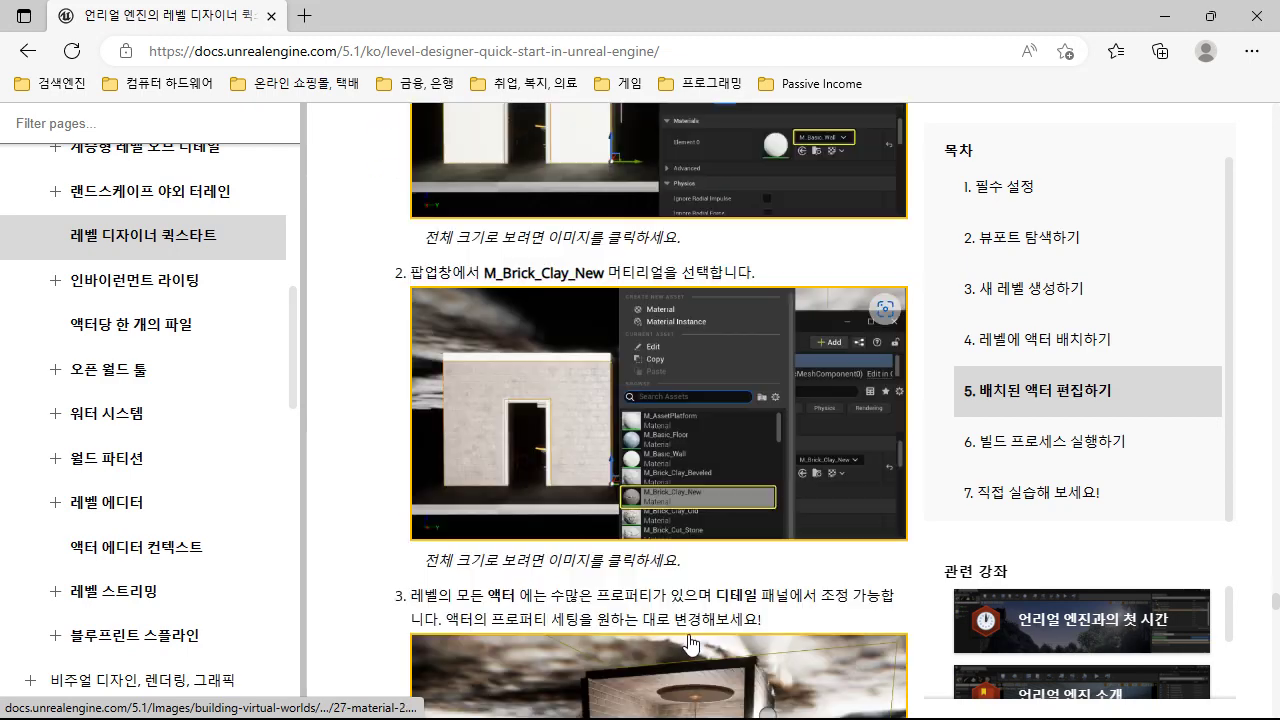
pyautogui.scroll(-4, 685, 638)
pyautogui.scroll(5, 680, 632)
pyautogui.scroll(-5, 672, 625)
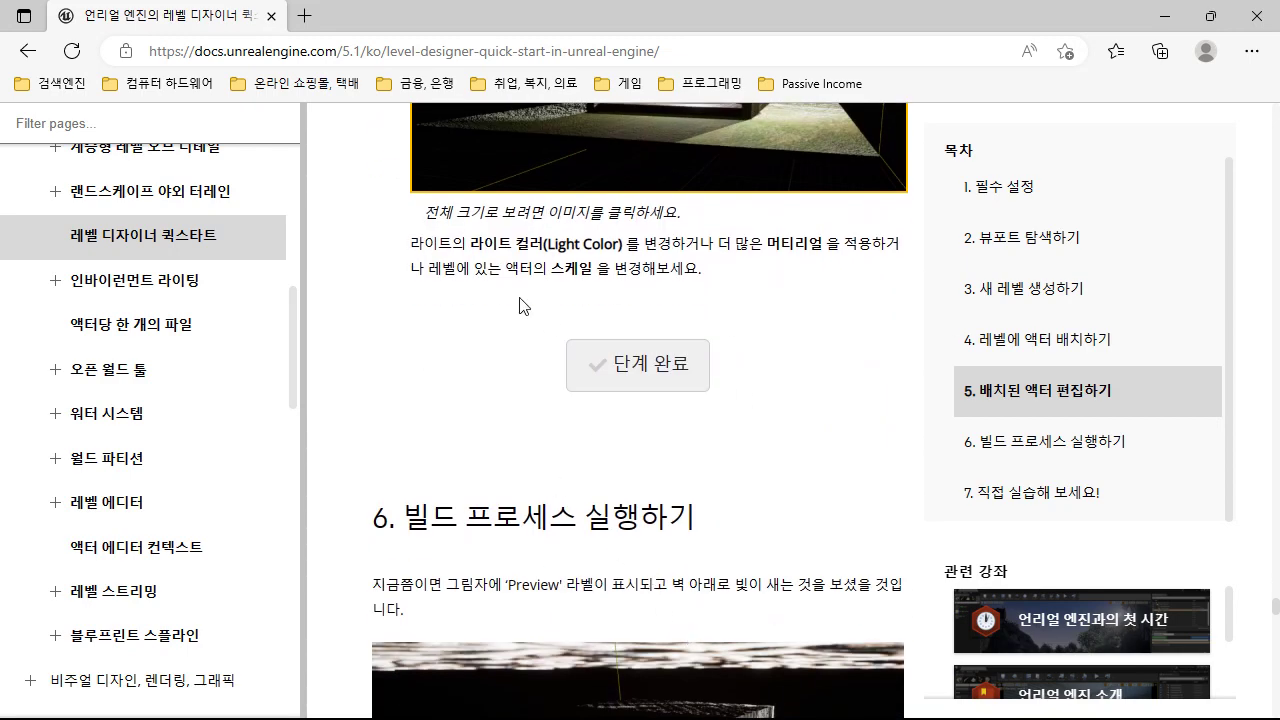
# Step: Examine section 6, 빌드 프로세스 실행하기, on setting Lighting Quality to Production, building the level and playing it
pyautogui.scroll(-2, 697, 461)
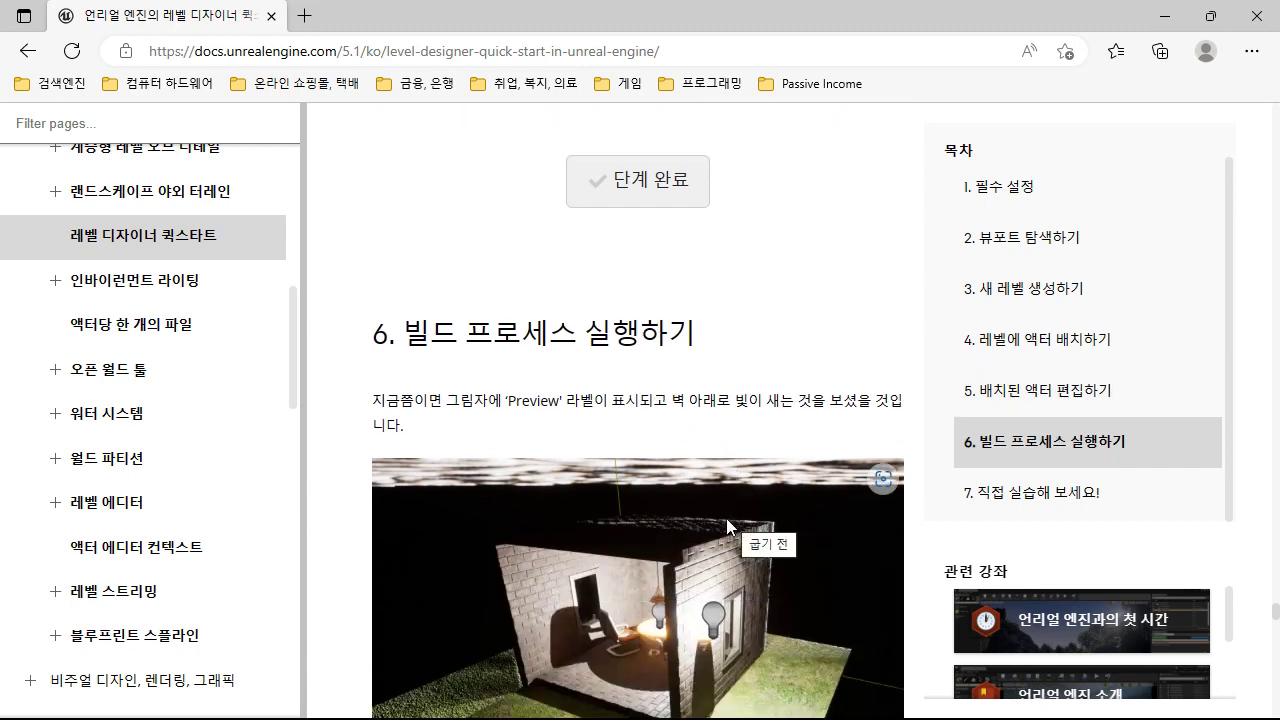
pyautogui.scroll(-6, 682, 511)
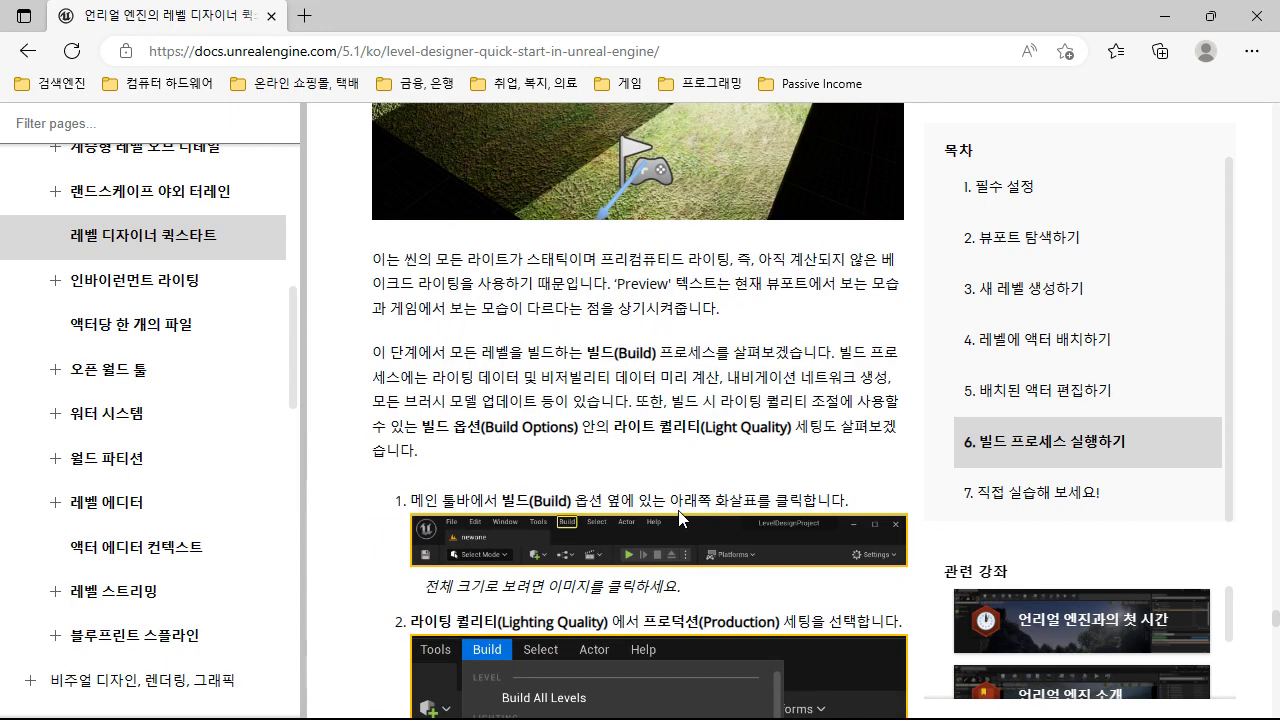
pyautogui.scroll(-10, 679, 517)
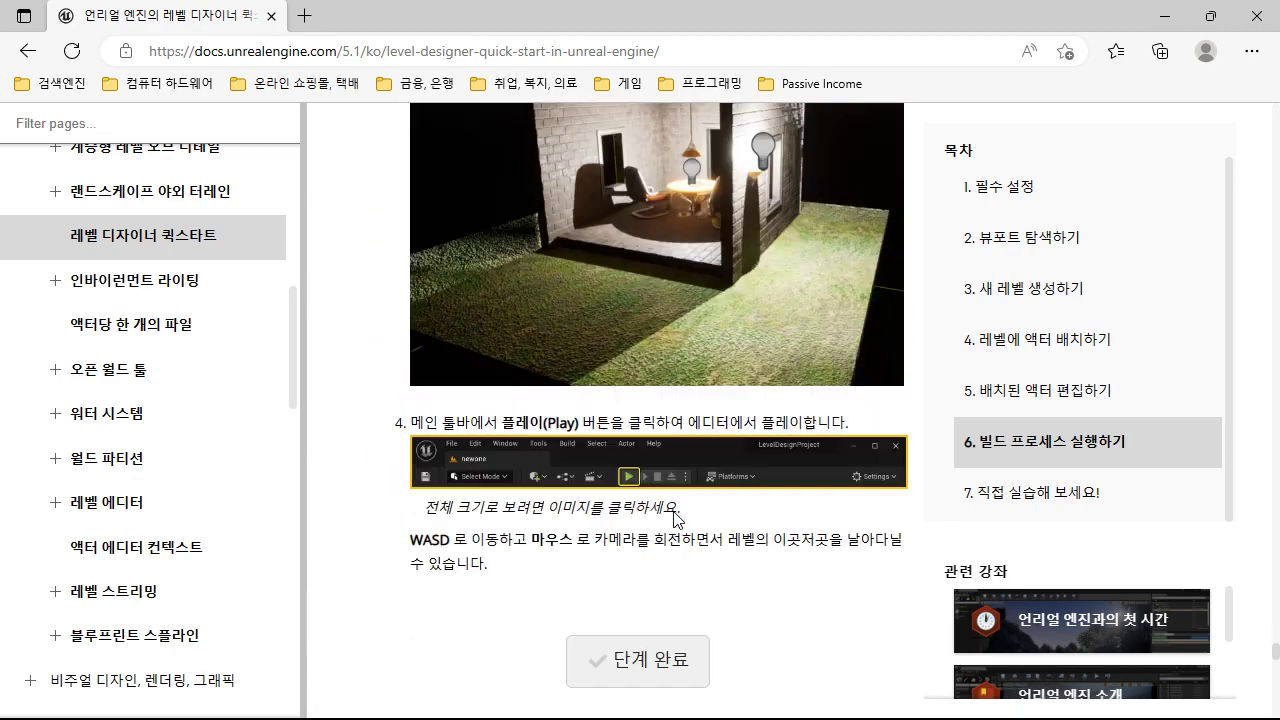
# Step: Read the introduction of section 7, 직접 실습해 보세요!, and its first practice tasks
pyautogui.scroll(-5, 675, 518)
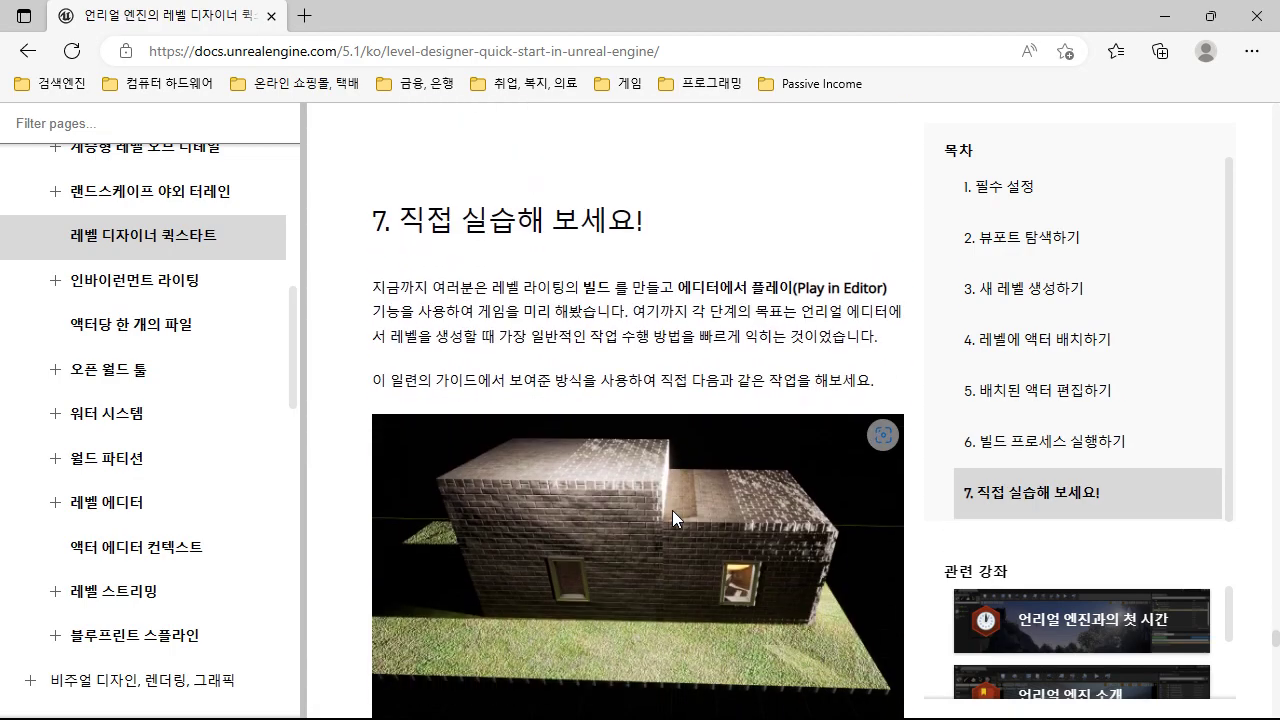
pyautogui.scroll(-3, 672, 510)
pyautogui.scroll(2, 669, 505)
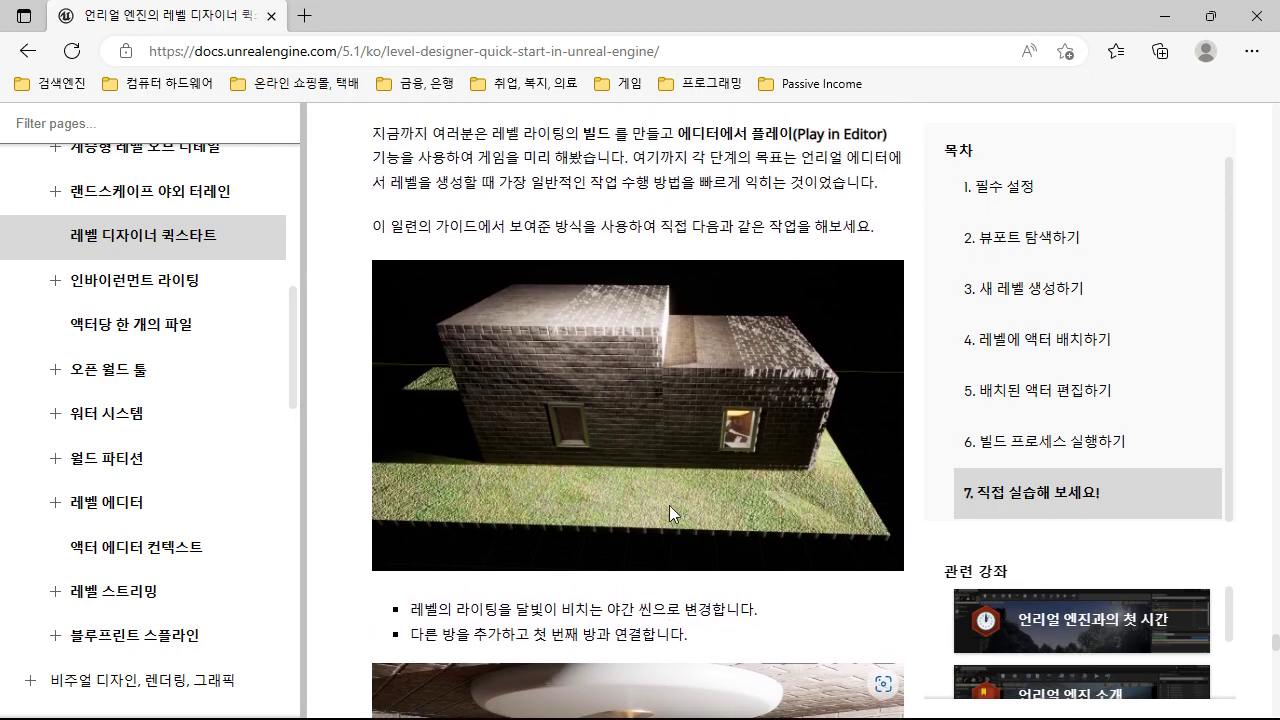
pyautogui.scroll(2, 669, 505)
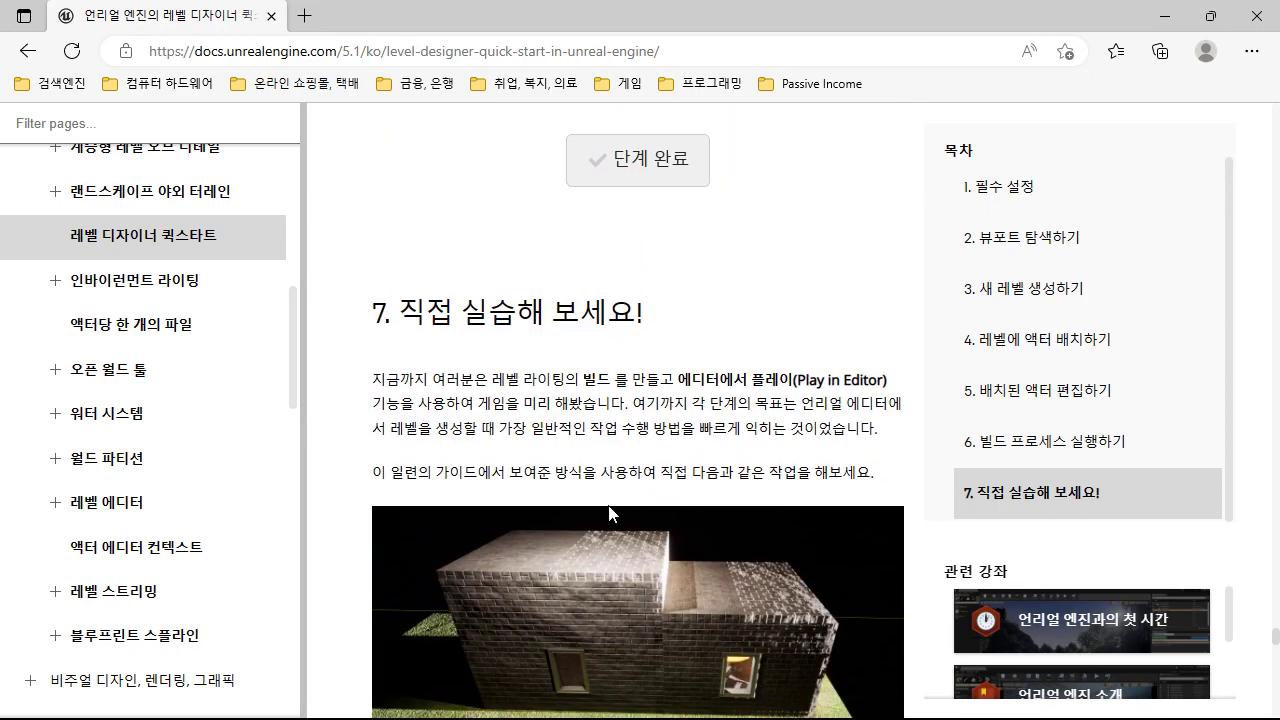
# Step: Recheck the lighting build and Play instructions at the end of section 6
pyautogui.scroll(4, 660, 360)
pyautogui.scroll(5, 655, 370)
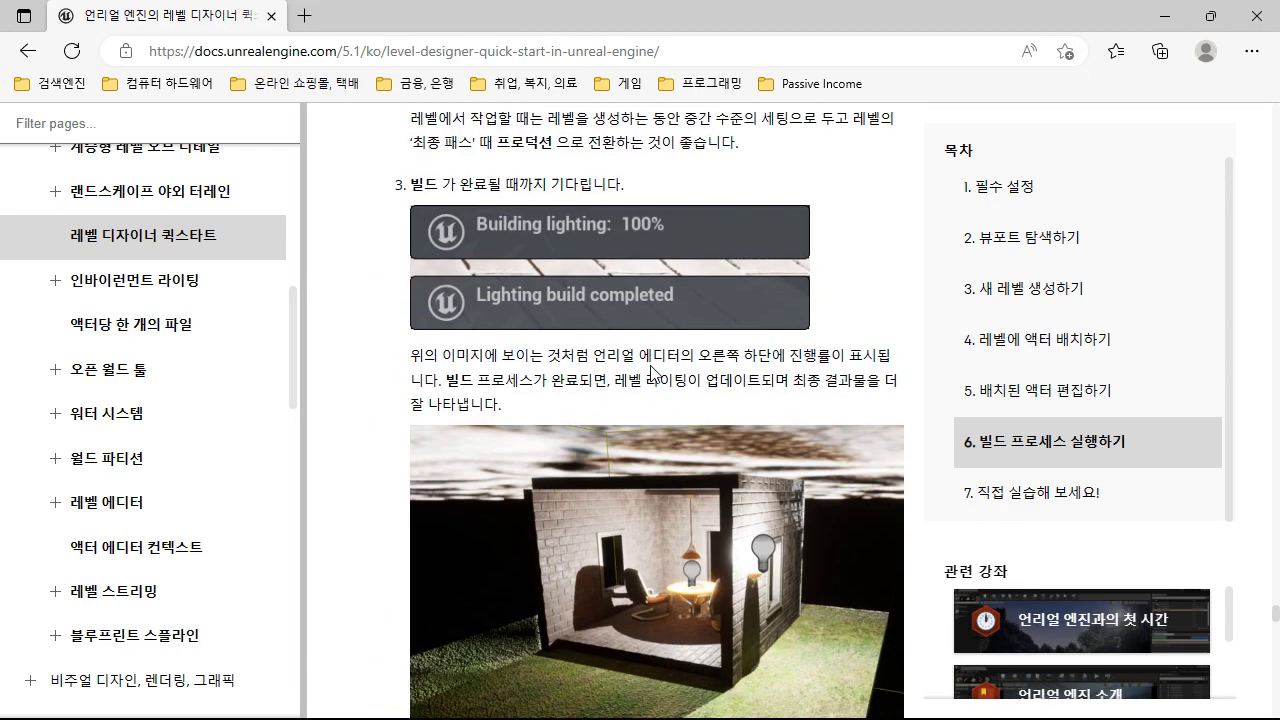
pyautogui.scroll(-8, 698, 447)
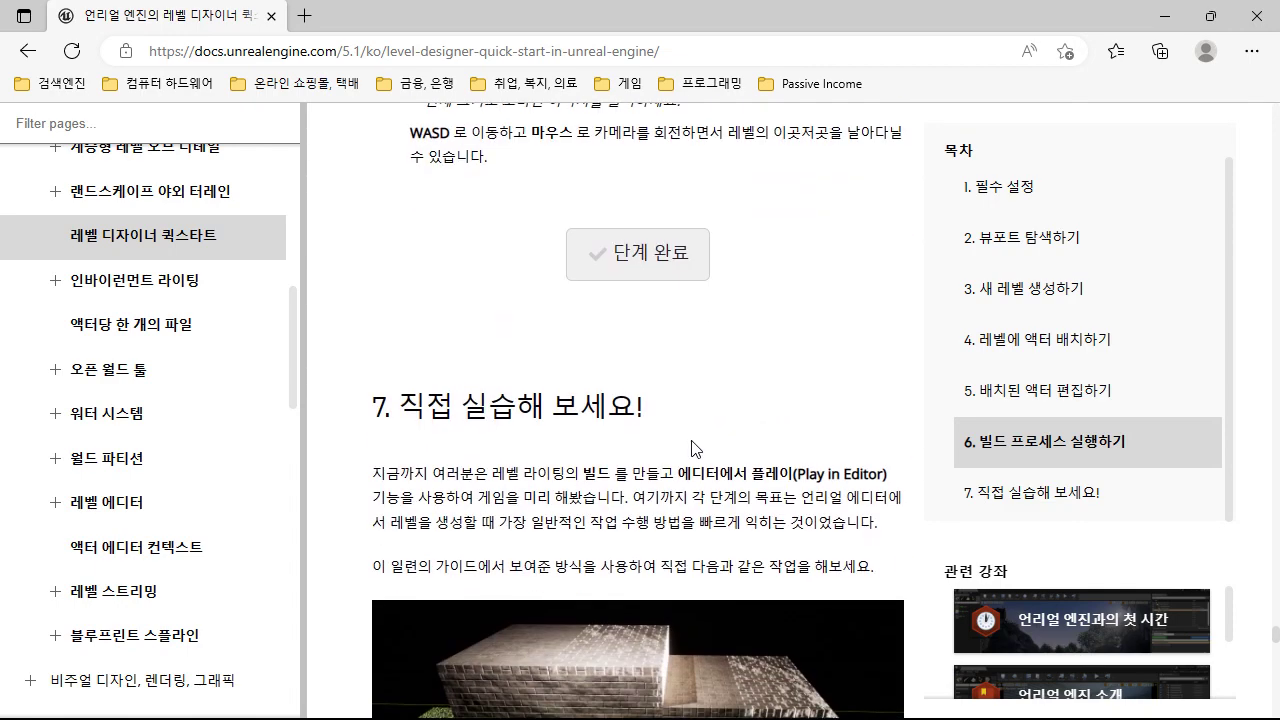
# Step: Review the section 7 practice tasks on night lighting, connected rooms and furnishings, and the reference links at the guide's end
pyautogui.scroll(-2, 697, 448)
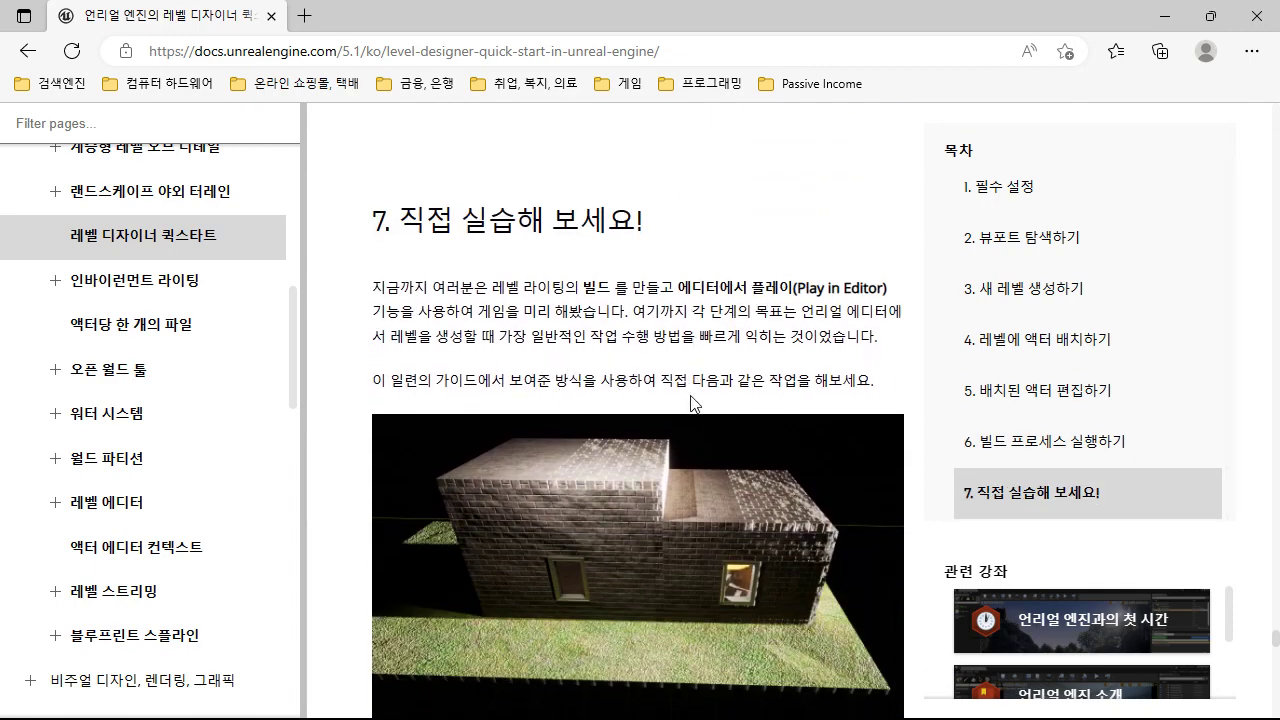
pyautogui.scroll(-4, 695, 403)
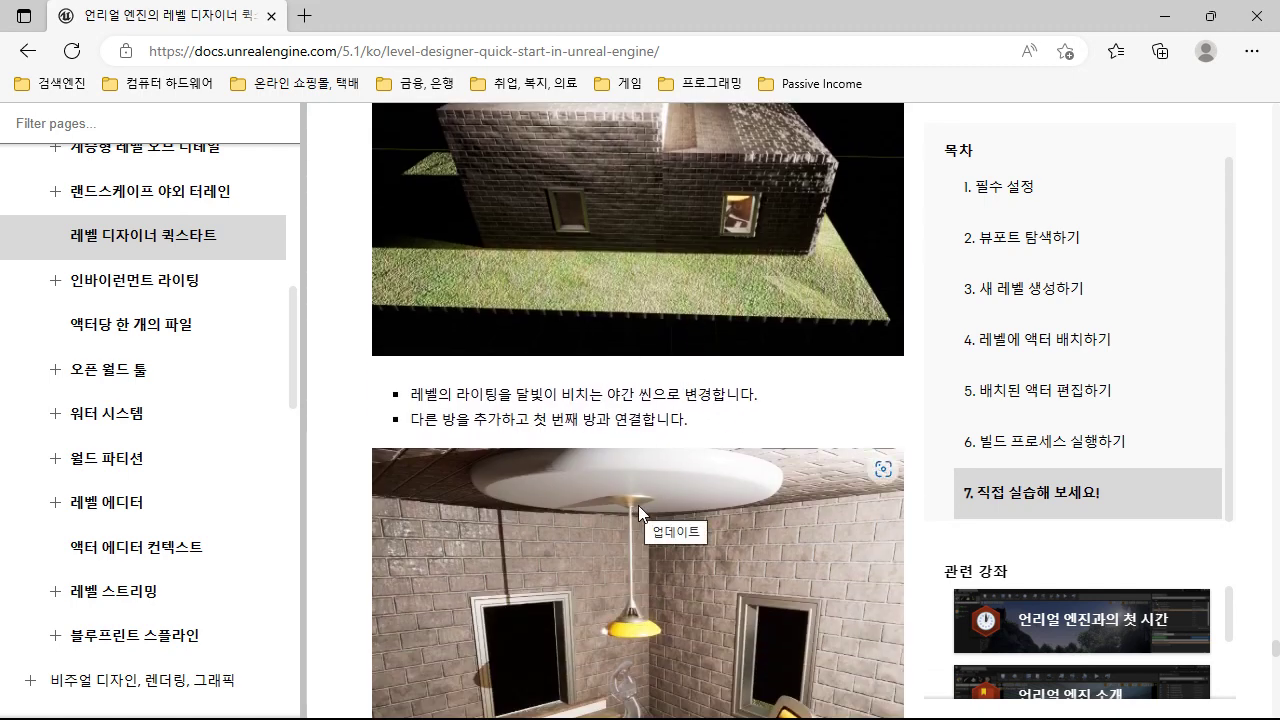
pyautogui.scroll(-2, 613, 470)
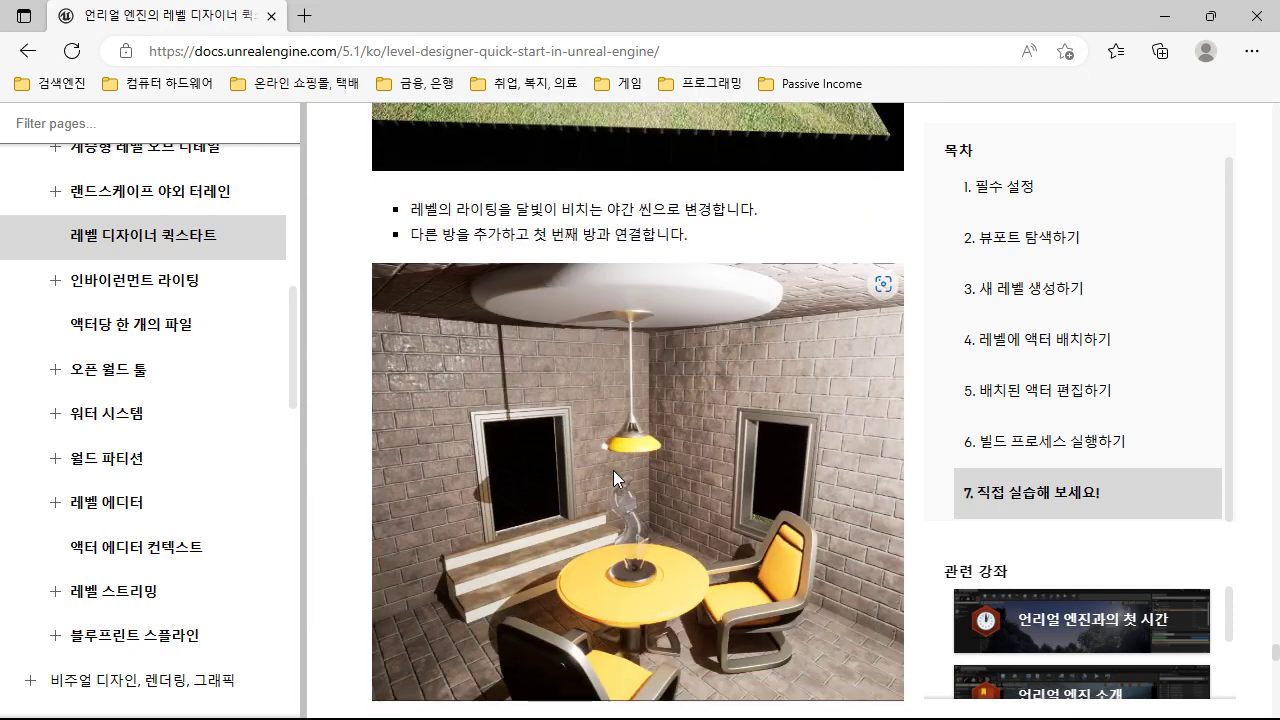
pyautogui.scroll(-10, 620, 472)
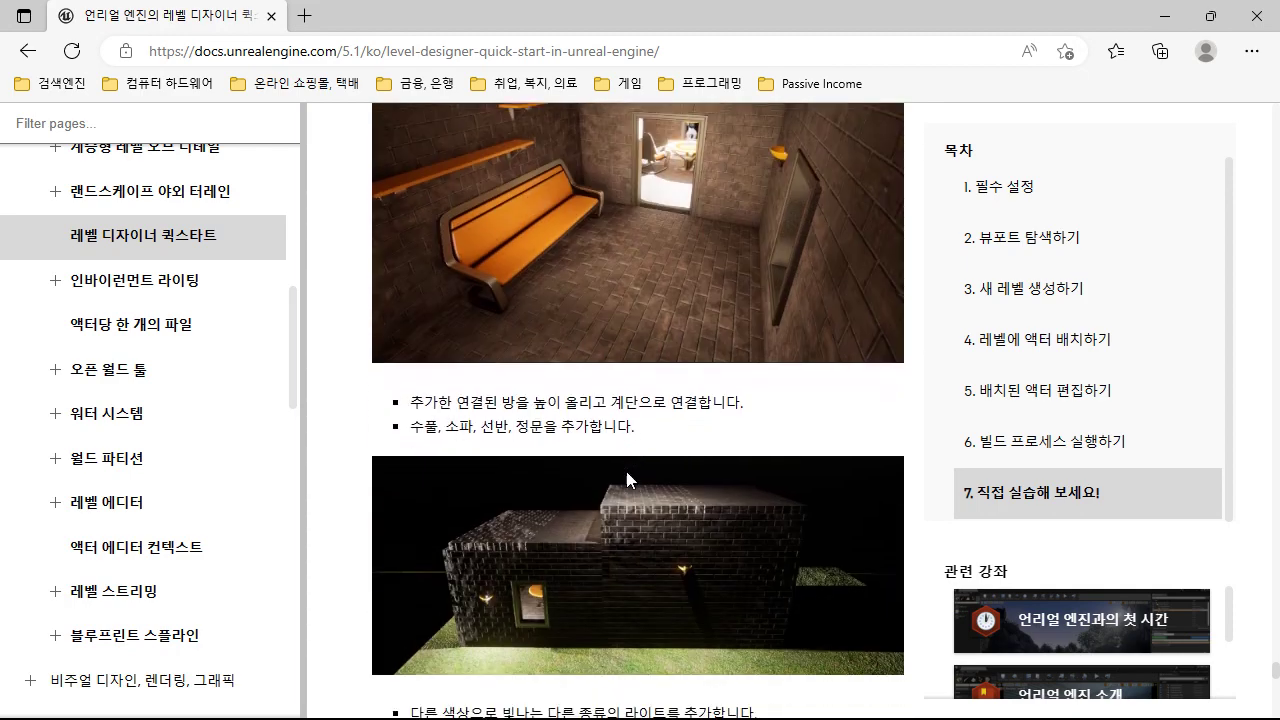
pyautogui.scroll(-9, 627, 480)
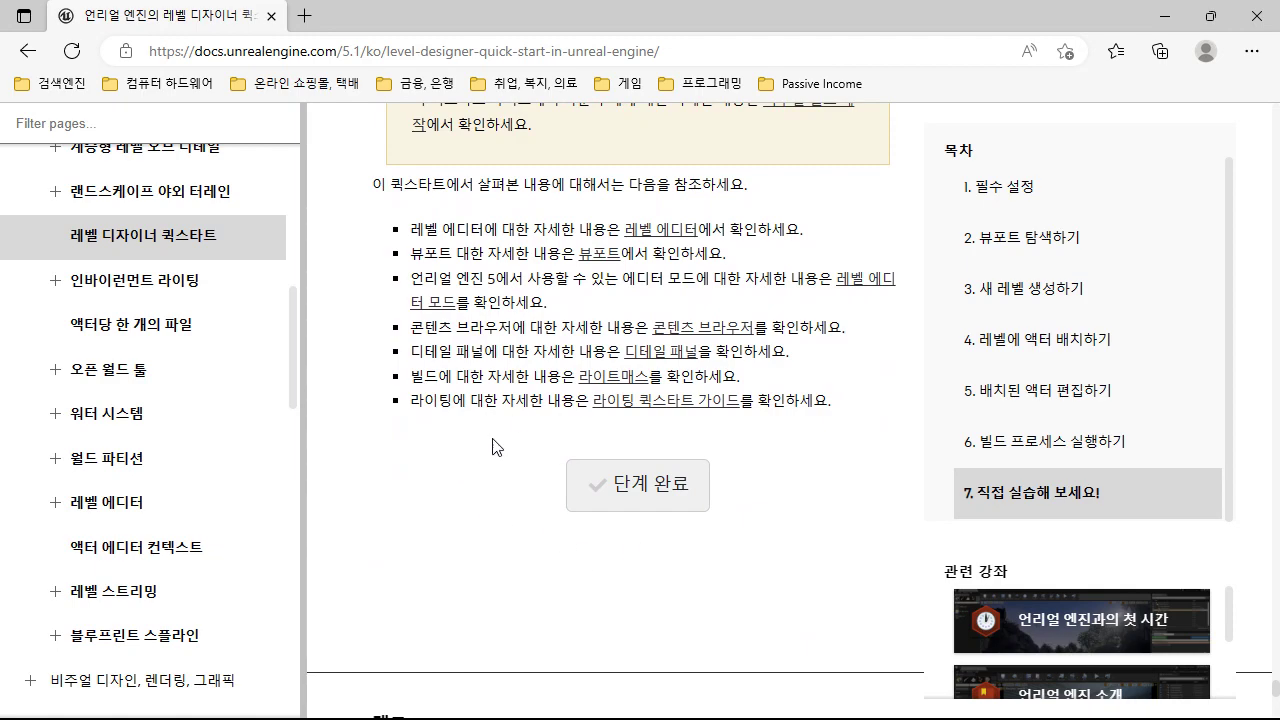
pyautogui.scroll(-6, 671, 489)
pyautogui.scroll(4, 657, 478)
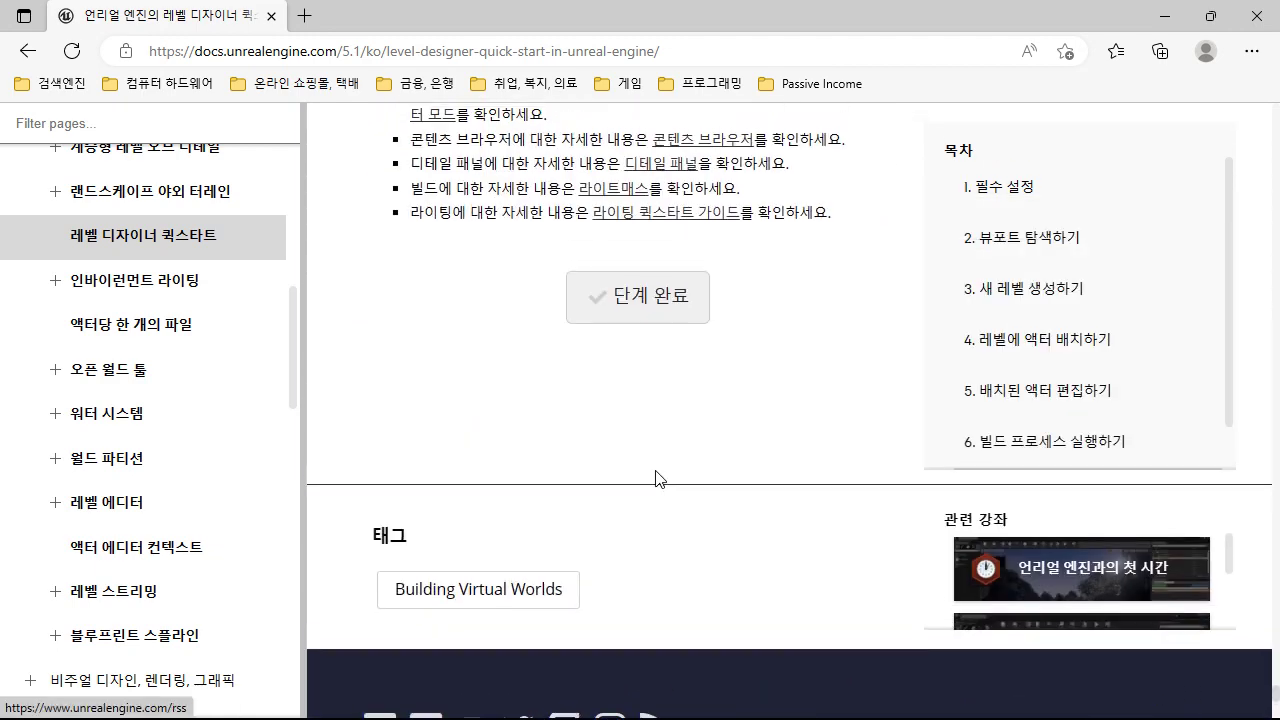
# Step: Skim the guide backwards from the section 7 practice tasks through actor editing to the start of section 4, 레벨에 액터 배치하기
pyautogui.scroll(15, 655, 478)
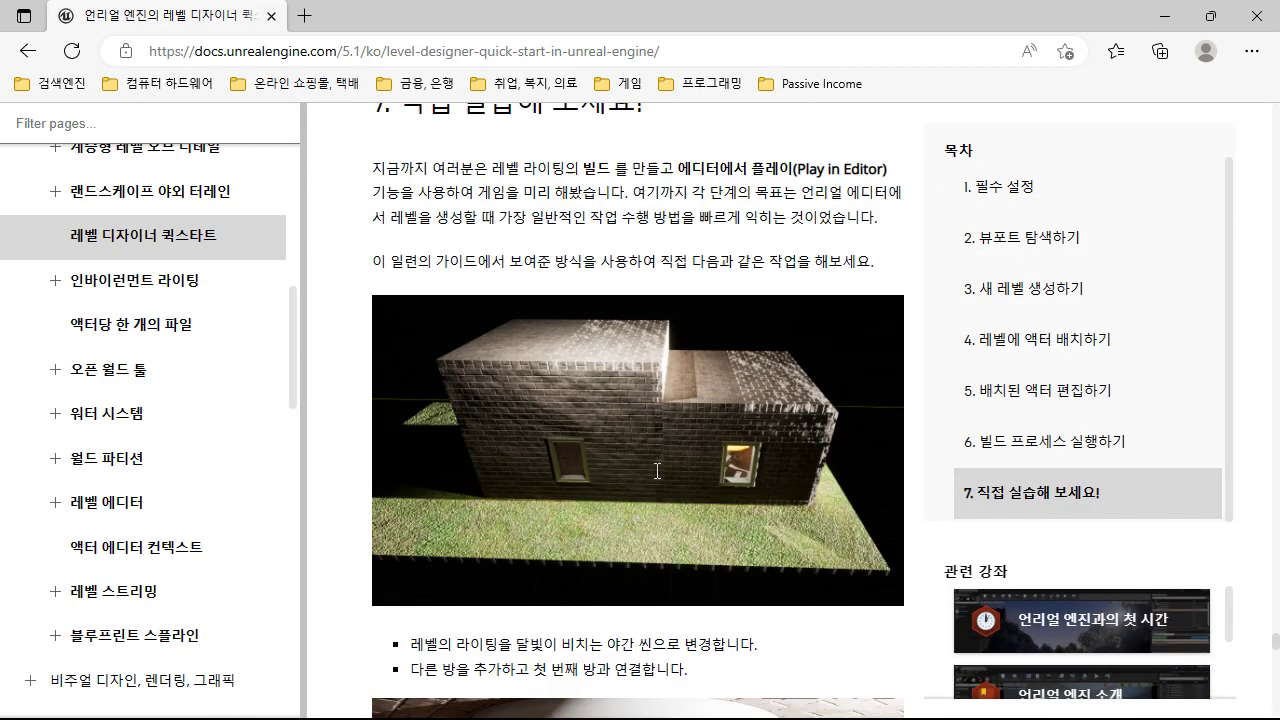
pyautogui.scroll(15, 657, 470)
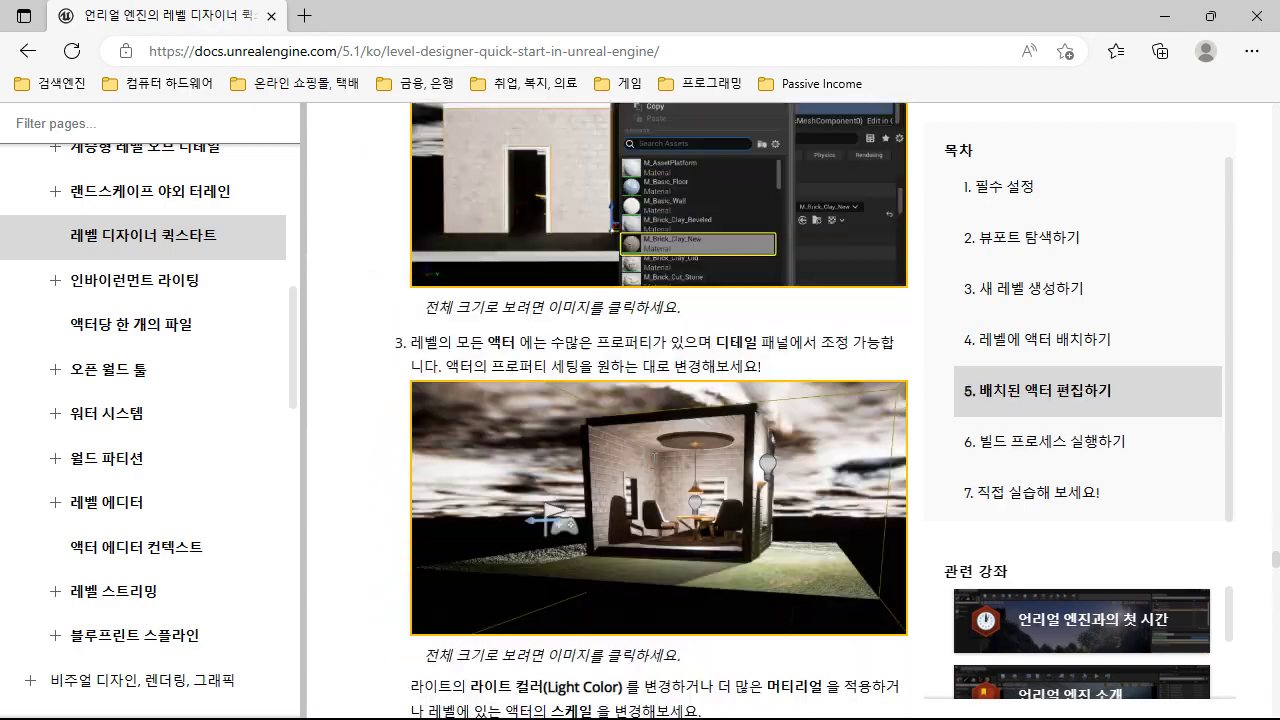
pyautogui.scroll(15, 652, 470)
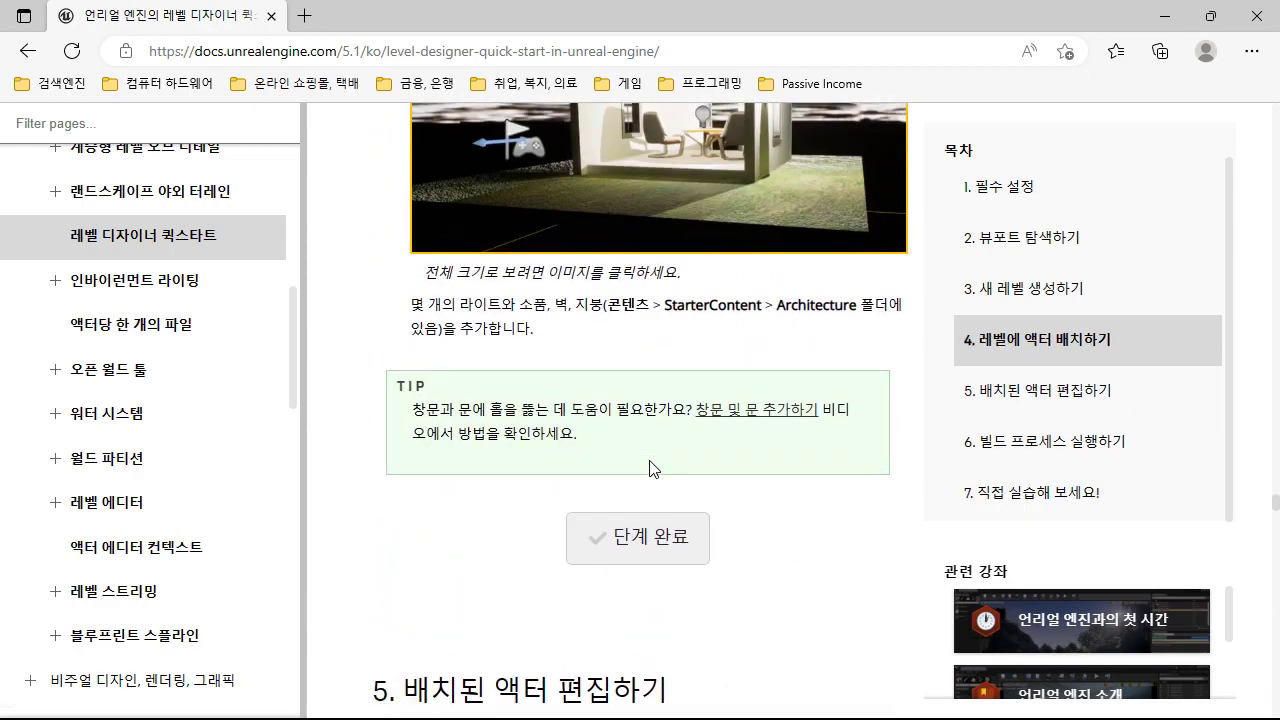
pyautogui.scroll(15, 649, 468)
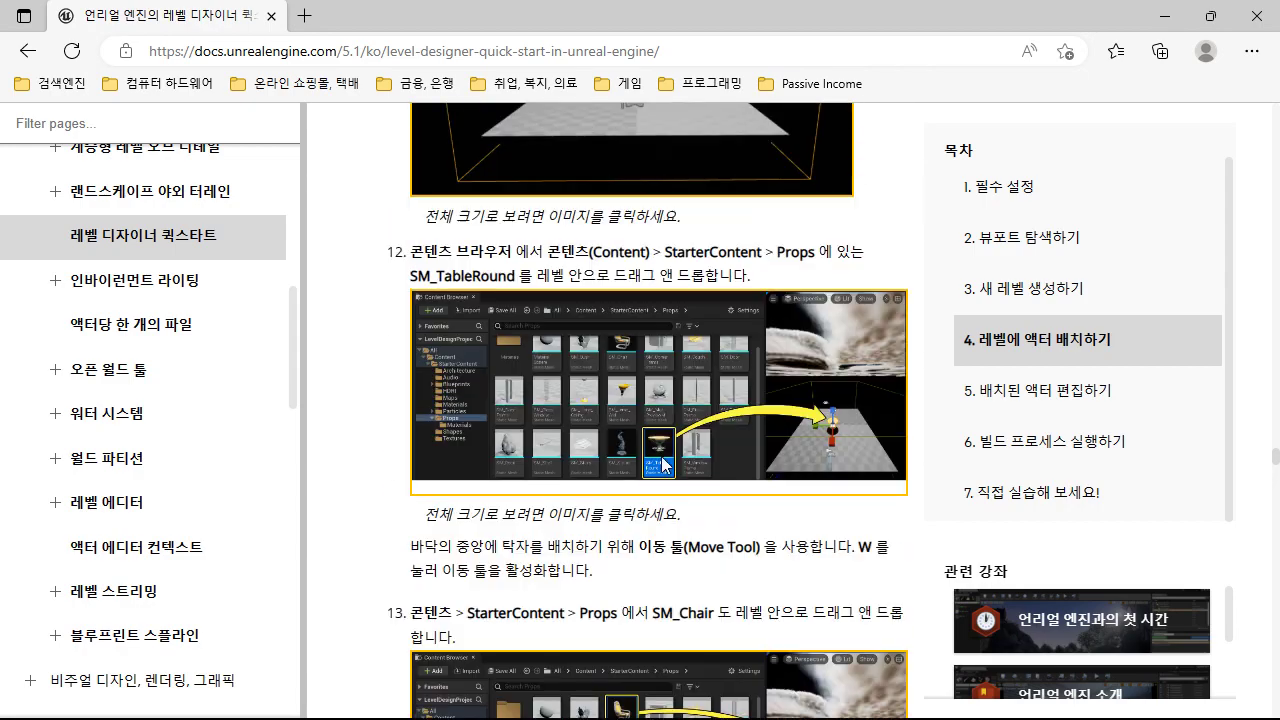
pyautogui.scroll(15, 731, 435)
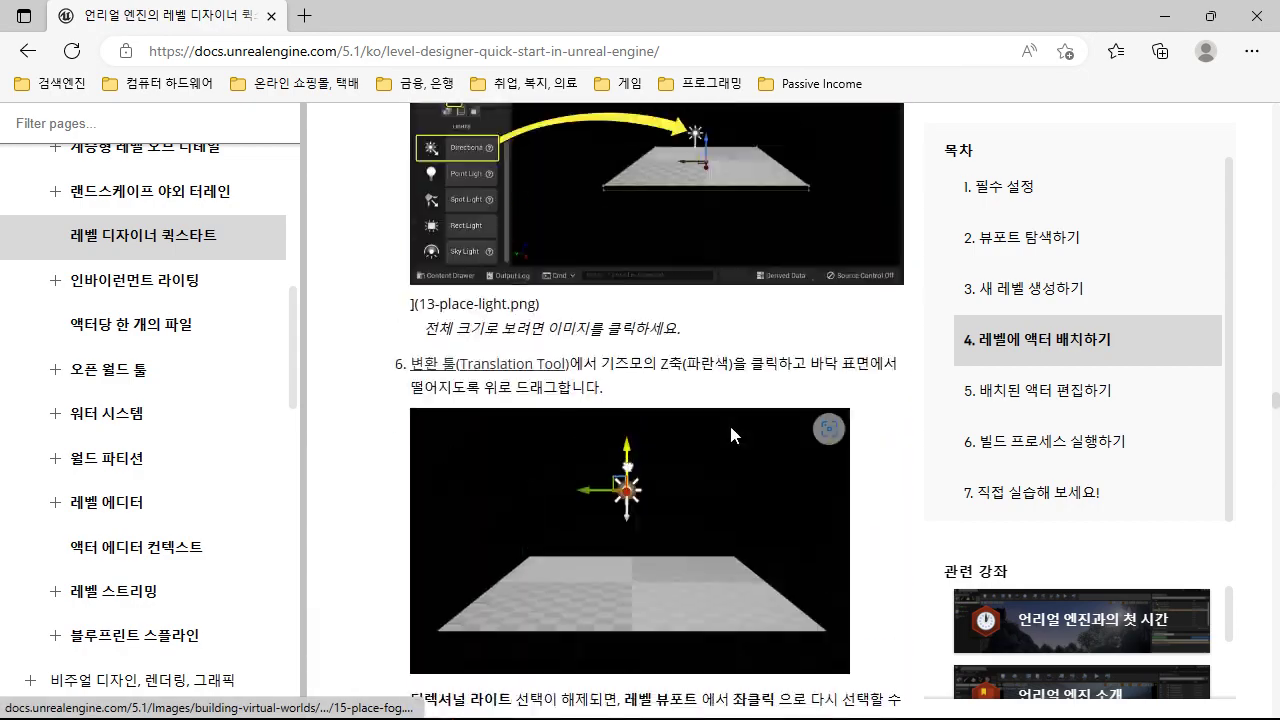
pyautogui.scroll(15, 731, 435)
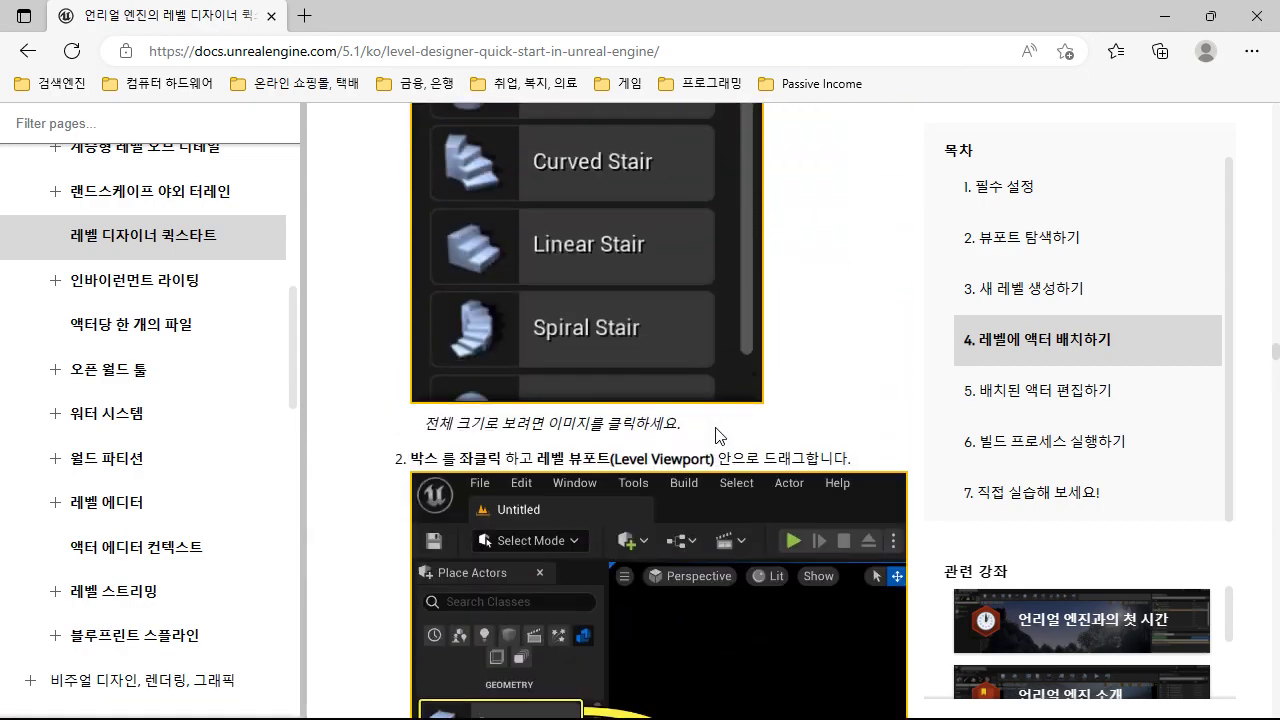
pyautogui.scroll(10, 715, 435)
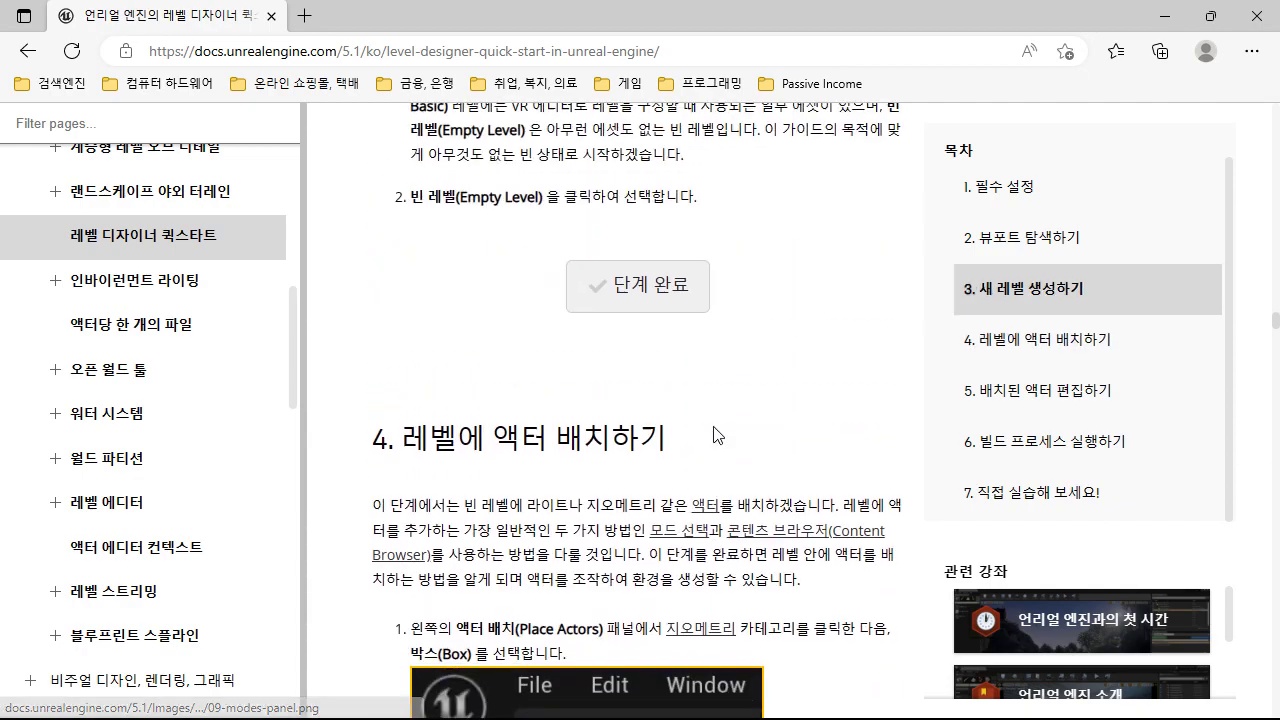
# Step: Skim the guide from section 3 back through viewport navigation and 필수 설정 to the title and the required prerequisites
pyautogui.scroll(15, 716, 434)
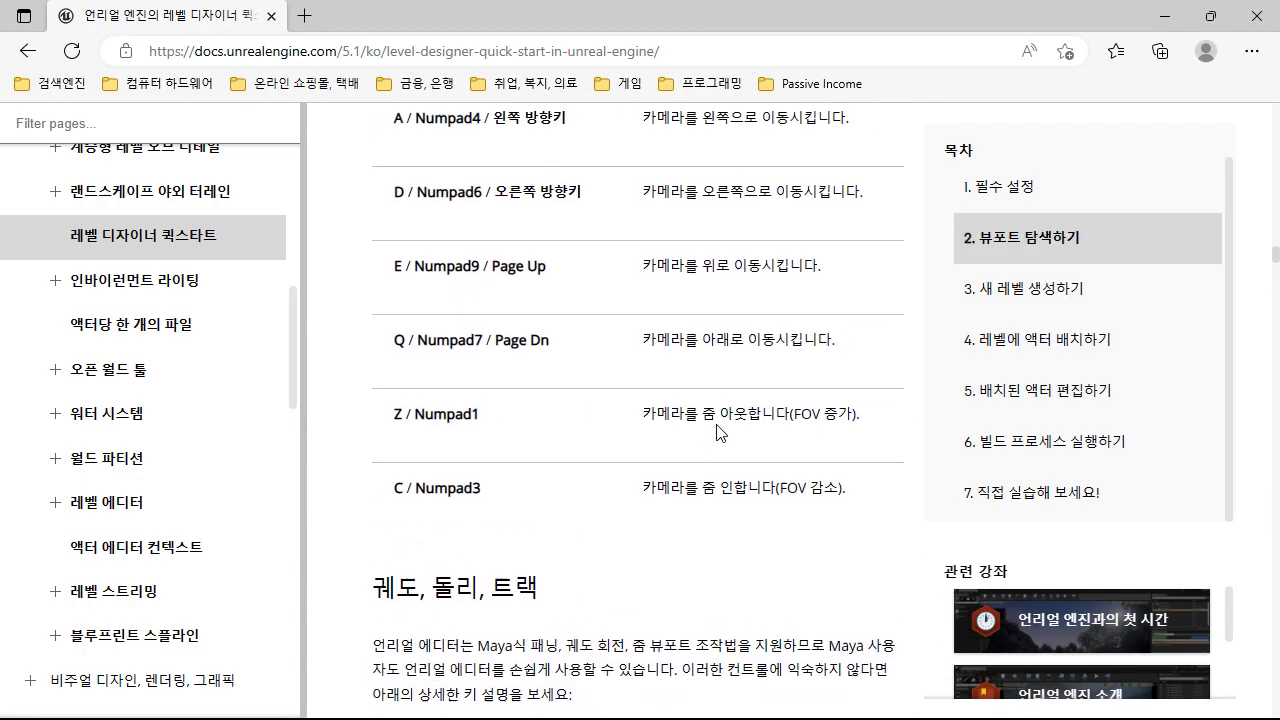
pyautogui.scroll(15, 716, 432)
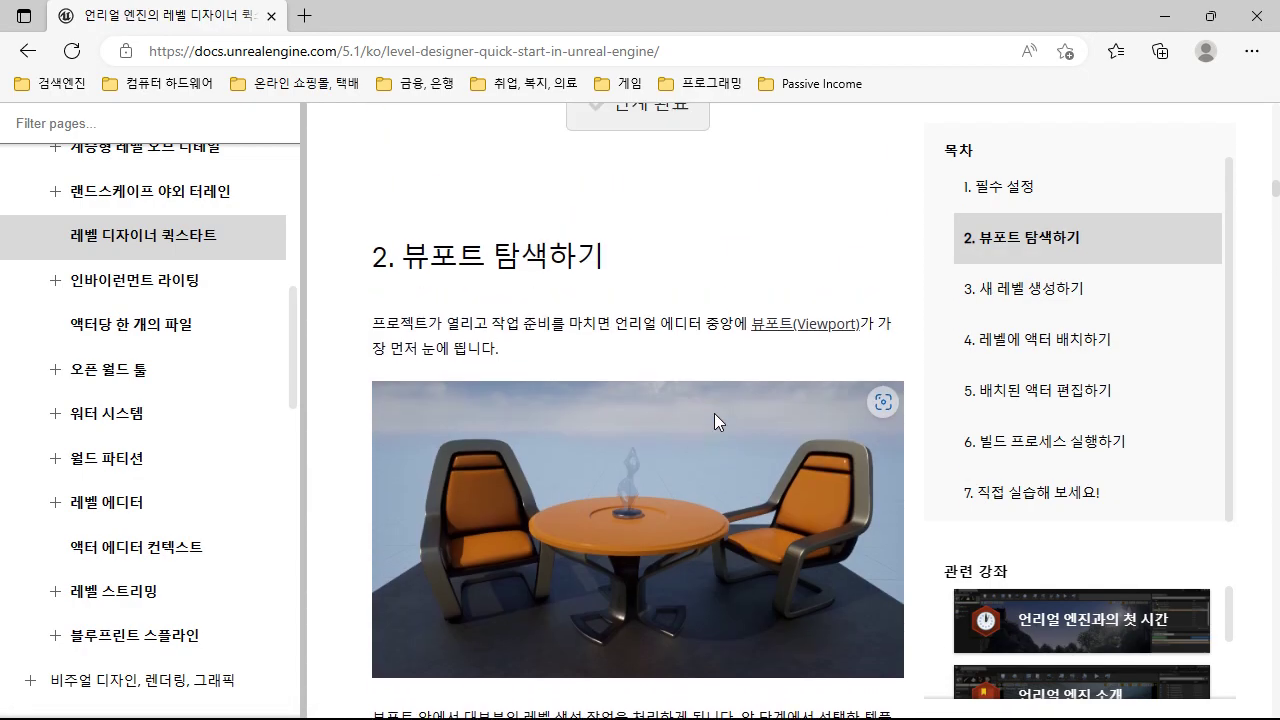
pyautogui.scroll(15, 714, 413)
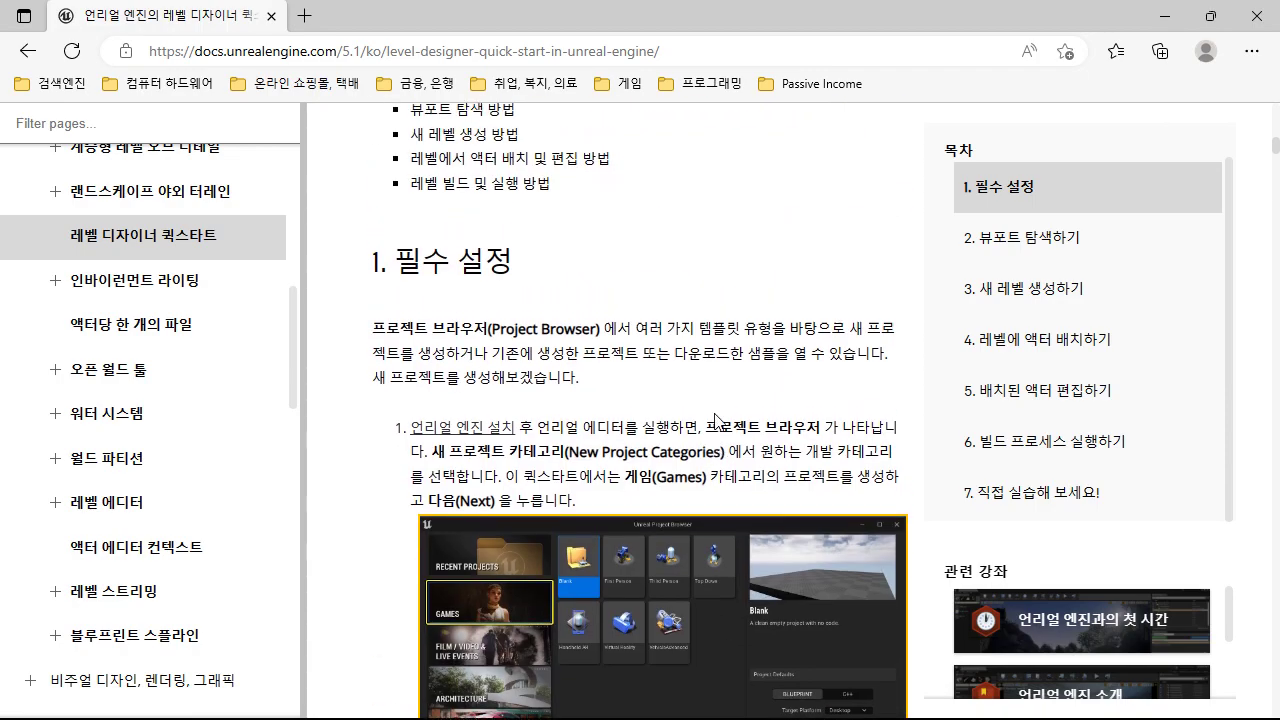
pyautogui.scroll(10, 714, 418)
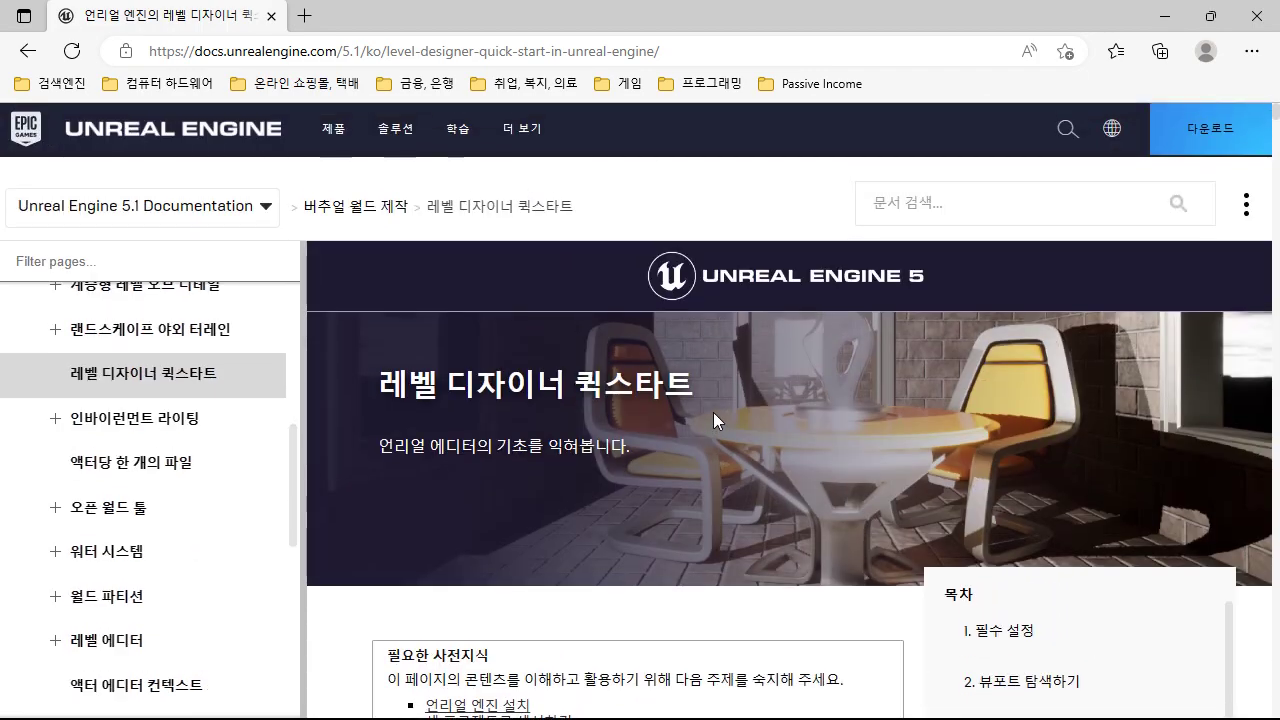
pyautogui.scroll(-5, 790, 404)
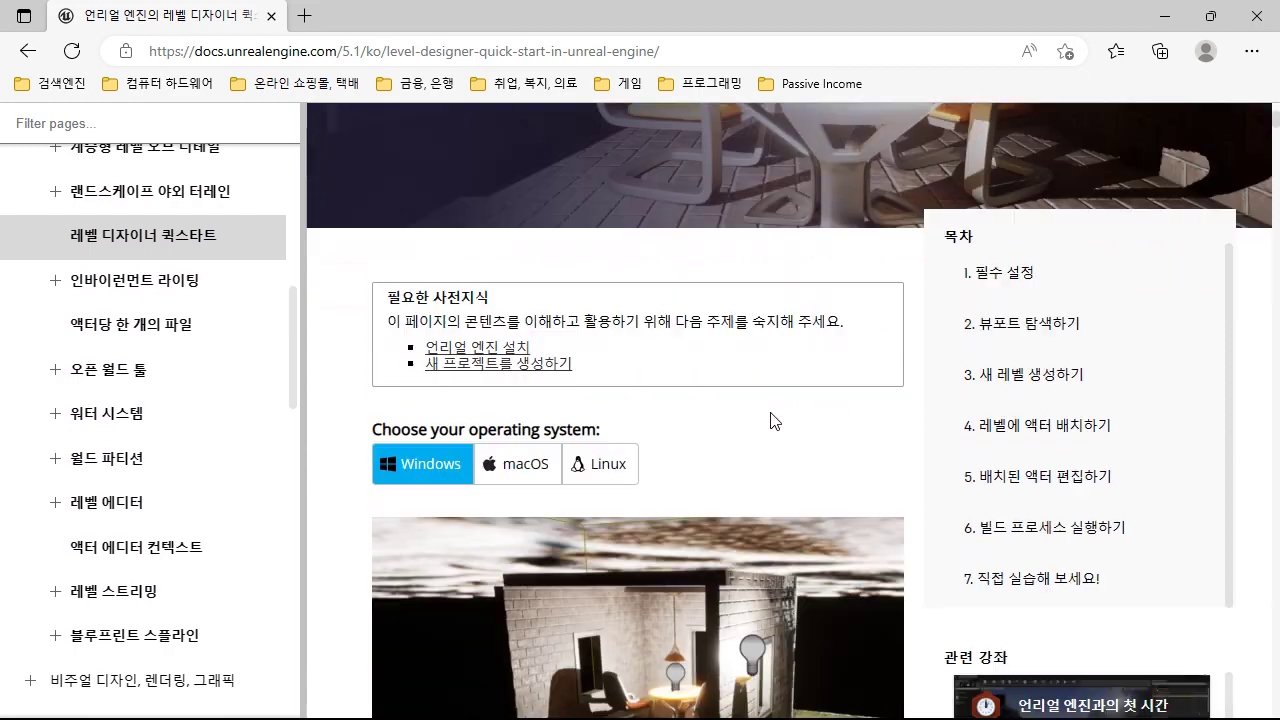
pyautogui.scroll(3, 770, 412)
pyautogui.scroll(3, 770, 420)
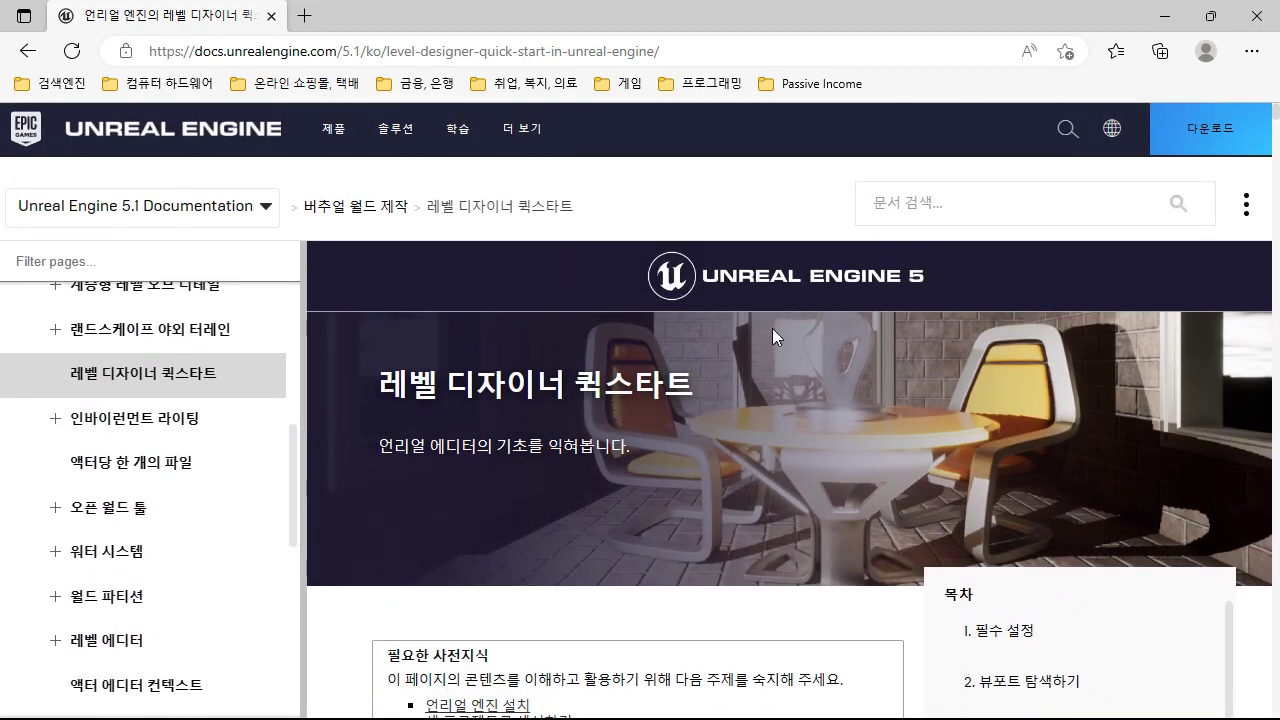
# Step: Clear the browser off the desktop, launch Unreal Engine and reposition its project browser window so the lower options fit on screen
pyautogui.doubleClick(643, 26)
pyautogui.moveTo(749, 88); pyautogui.dragTo(1279, 90)
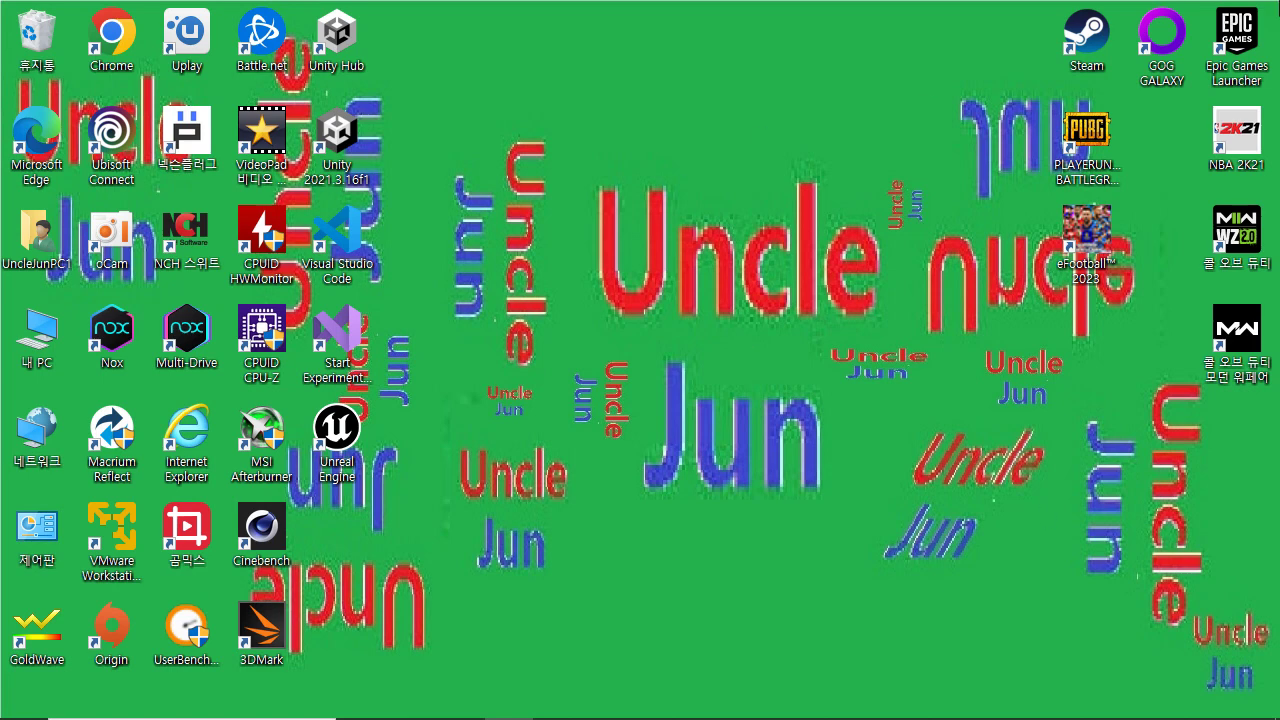
pyautogui.doubleClick(342, 447)
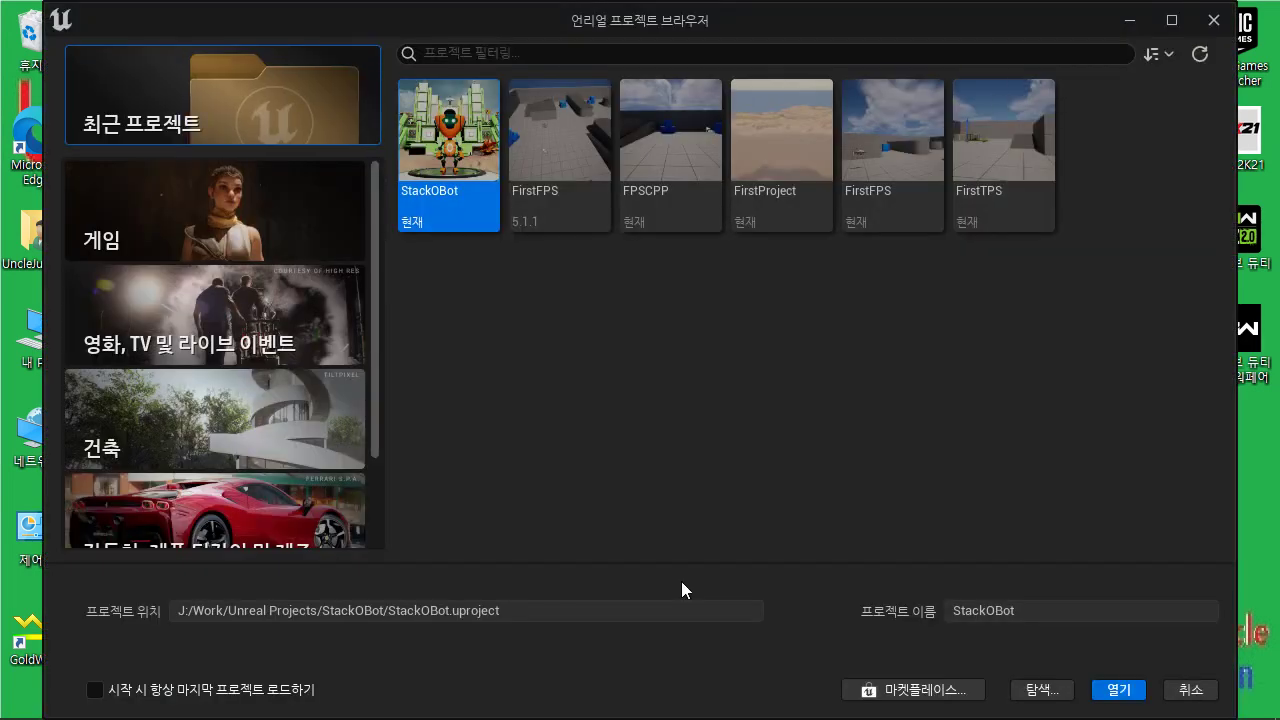
pyautogui.moveTo(668, 19); pyautogui.dragTo(687, 45)
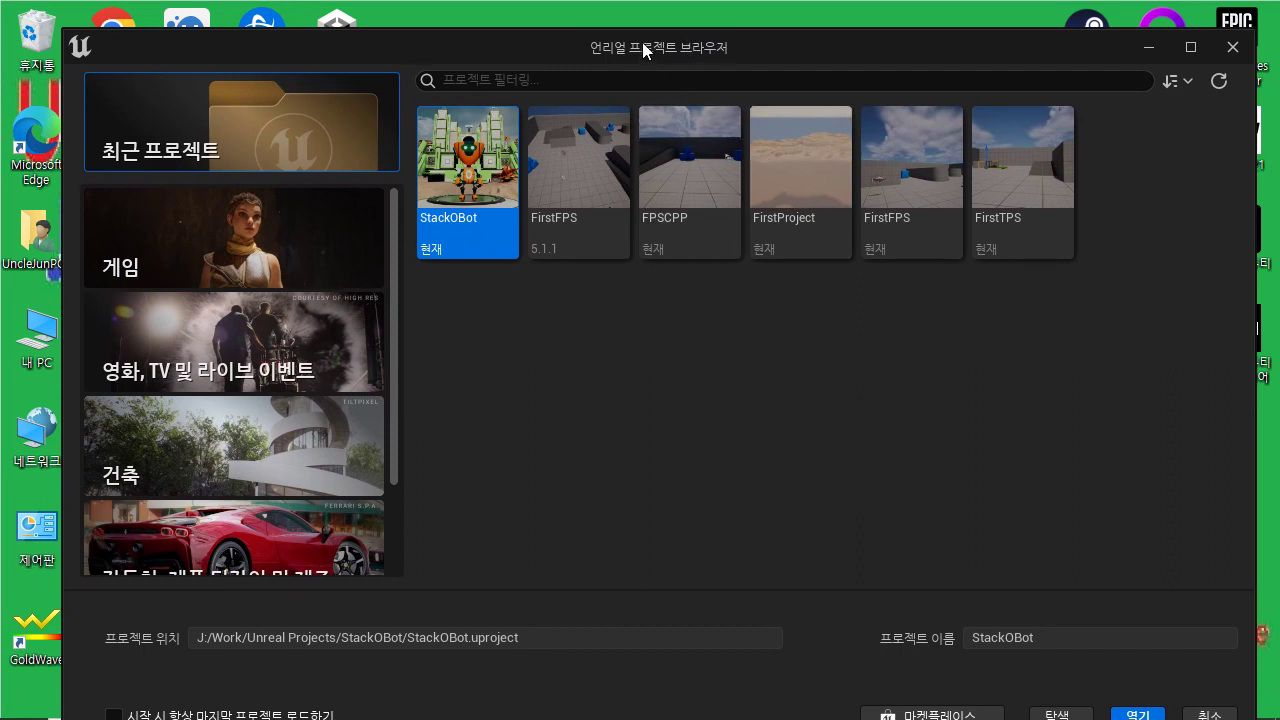
pyautogui.moveTo(645, 49); pyautogui.dragTo(638, 32)
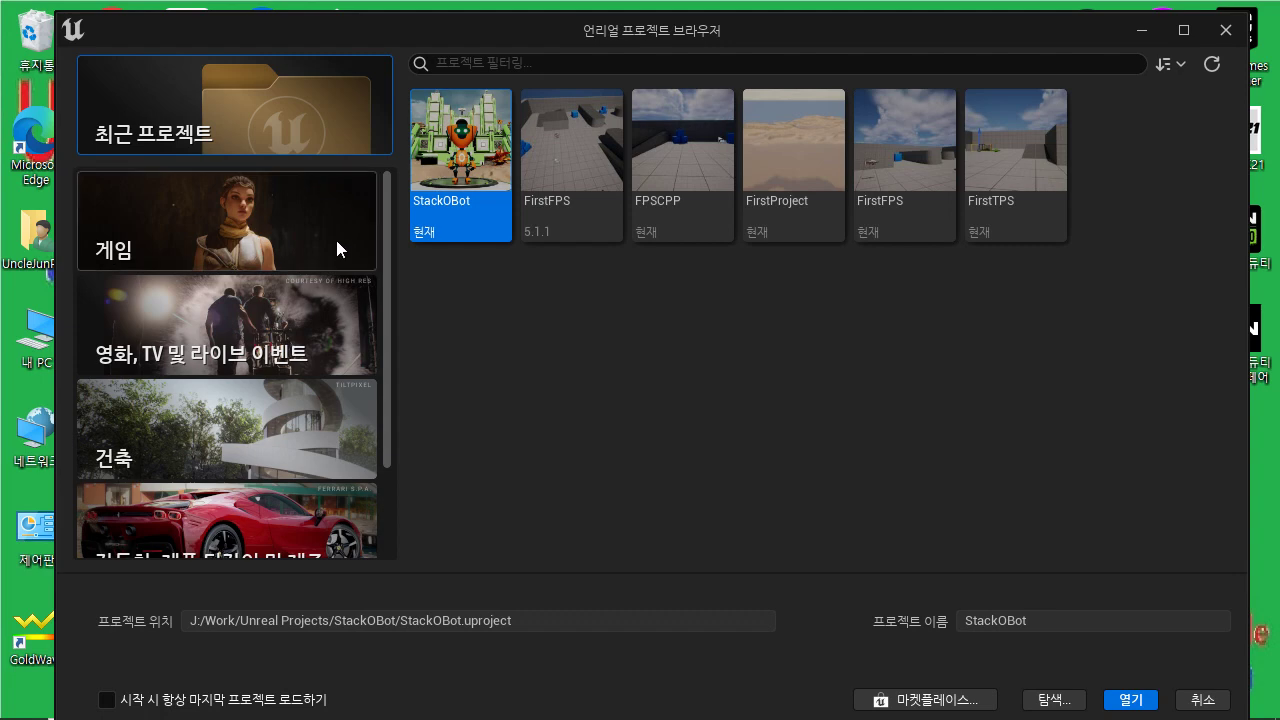
# Step: Choose the 게임 category with the 기본 template, try C++ and set the project type back to 블루프린트
pyautogui.click(258, 208)
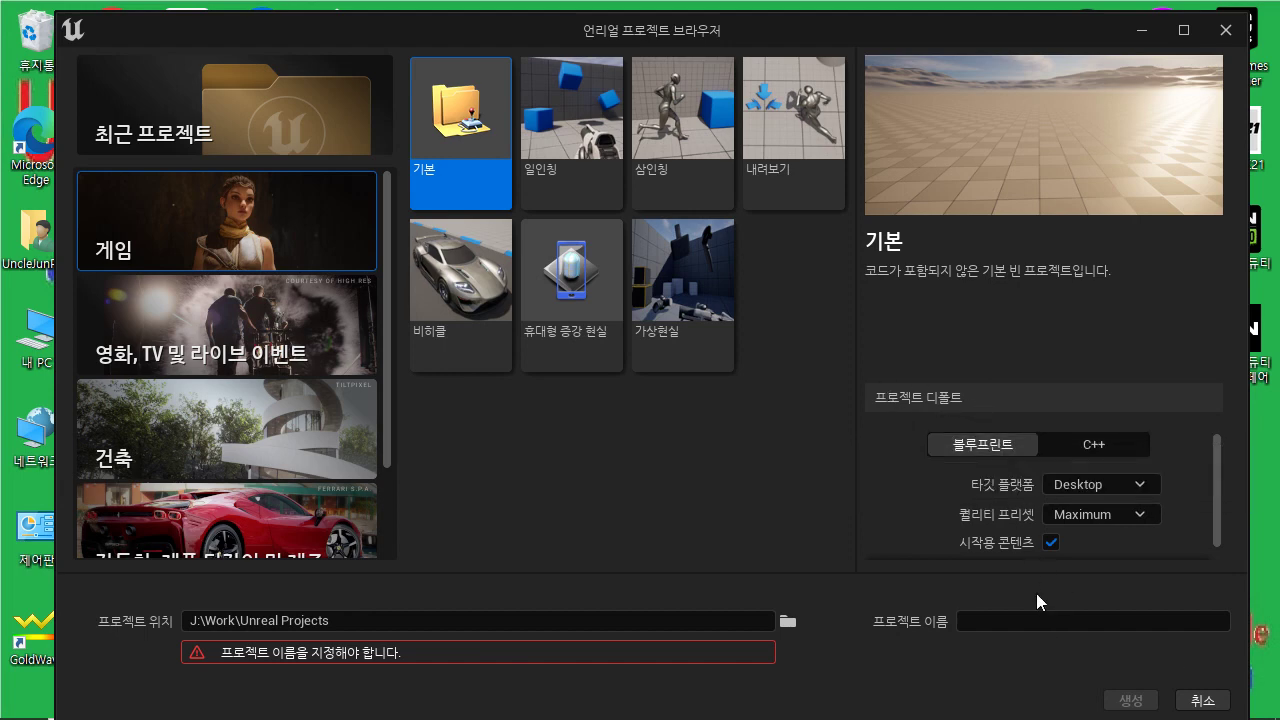
pyautogui.click(1094, 444)
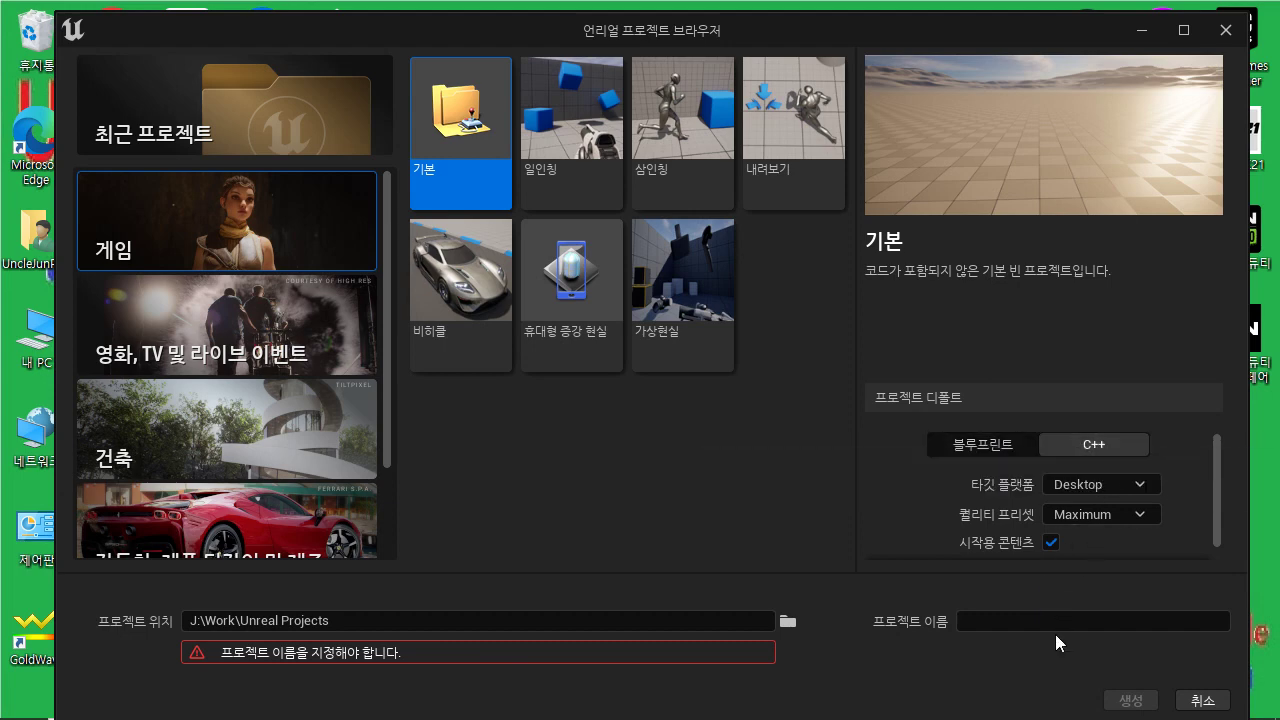
pyautogui.click(942, 444)
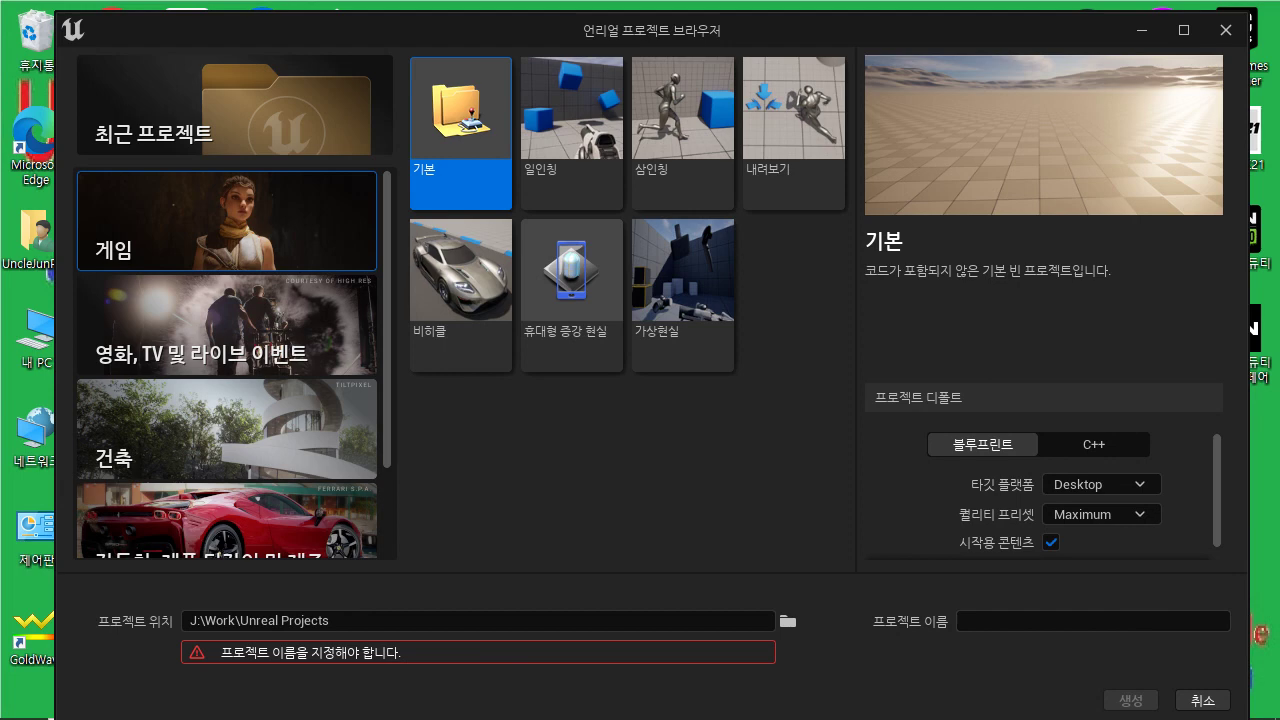
# Step: Name the project "Level Desinger QuickStart" and try to create it
pyautogui.moveTo(1158, 716)
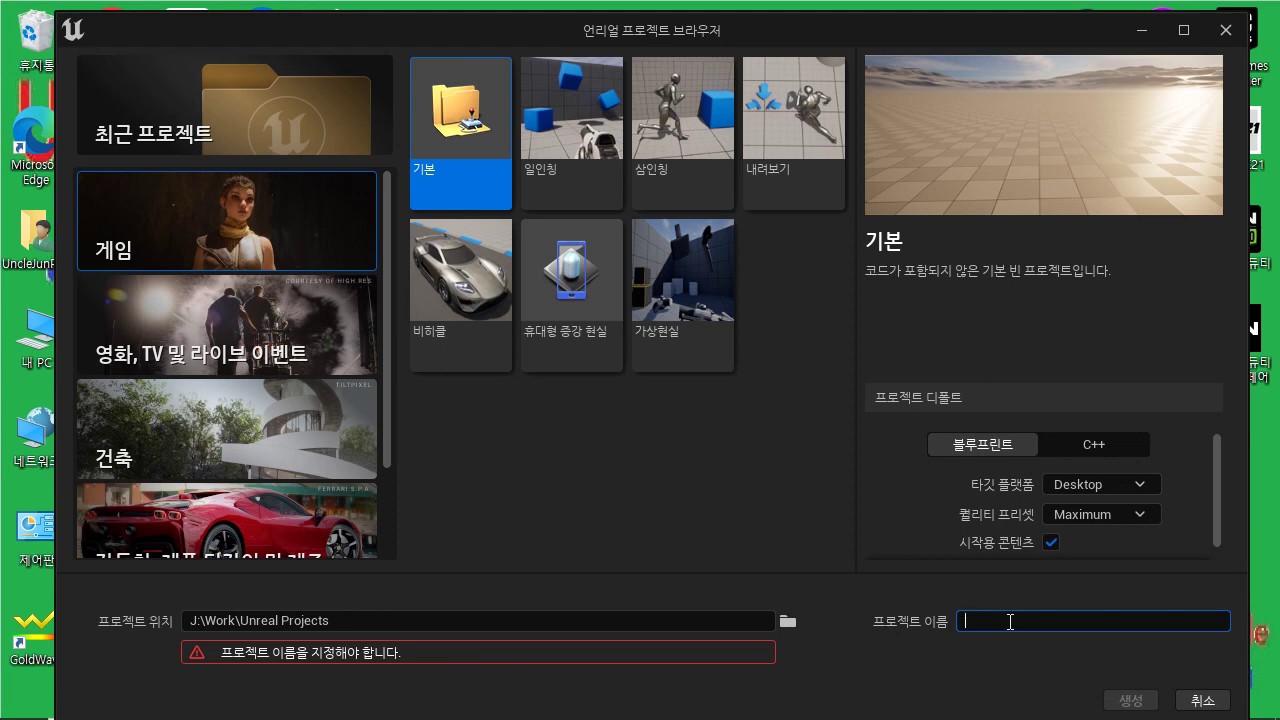
pyautogui.write('Lev')
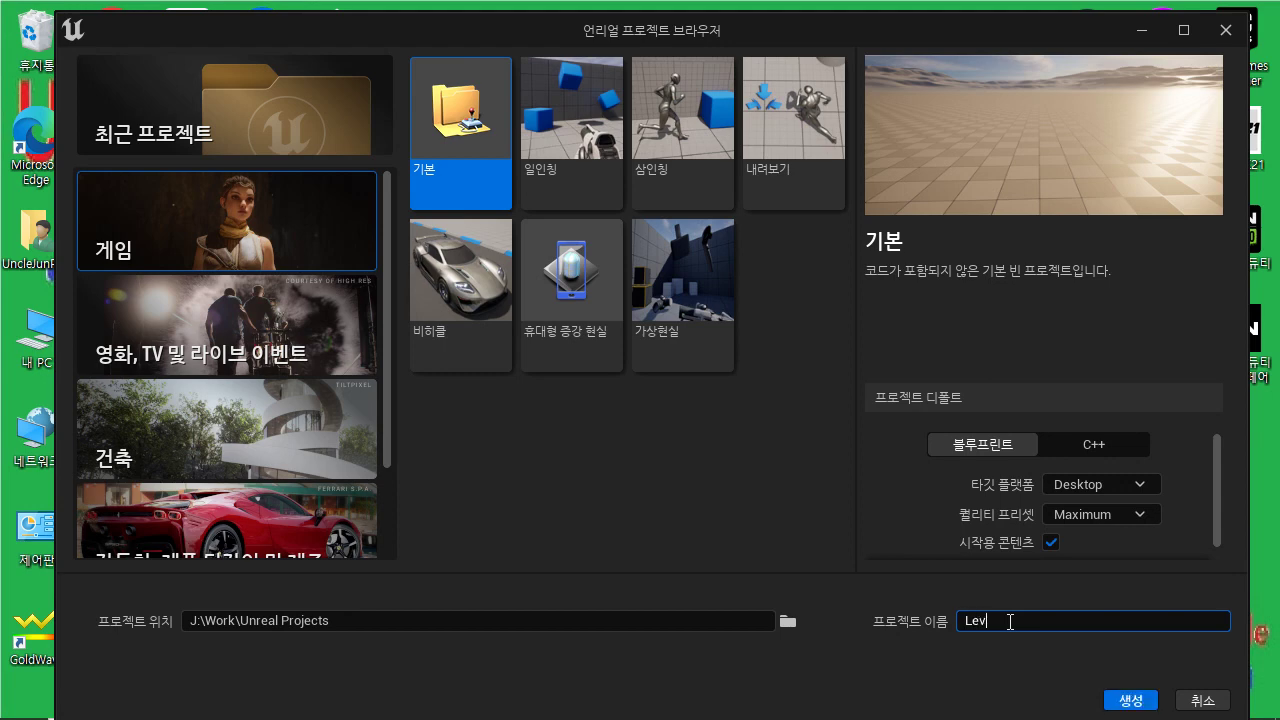
pyautogui.write('el ')
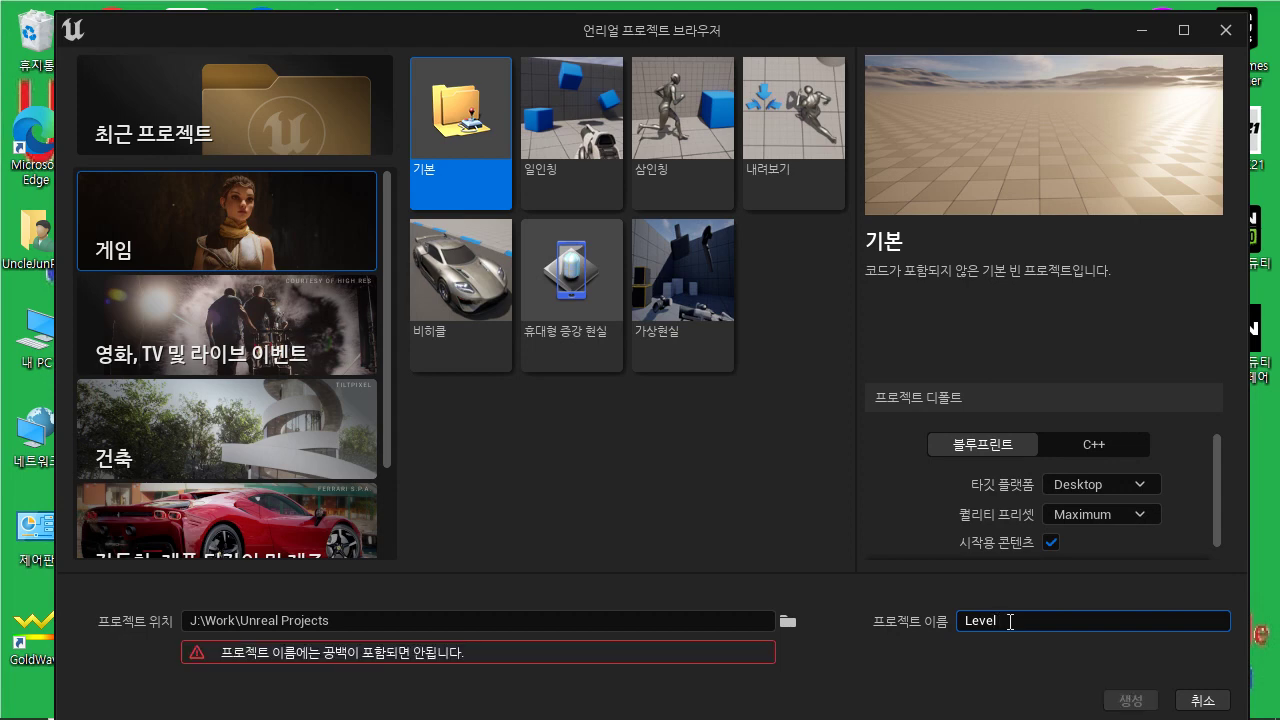
pyautogui.write('Desinger QuickStart')
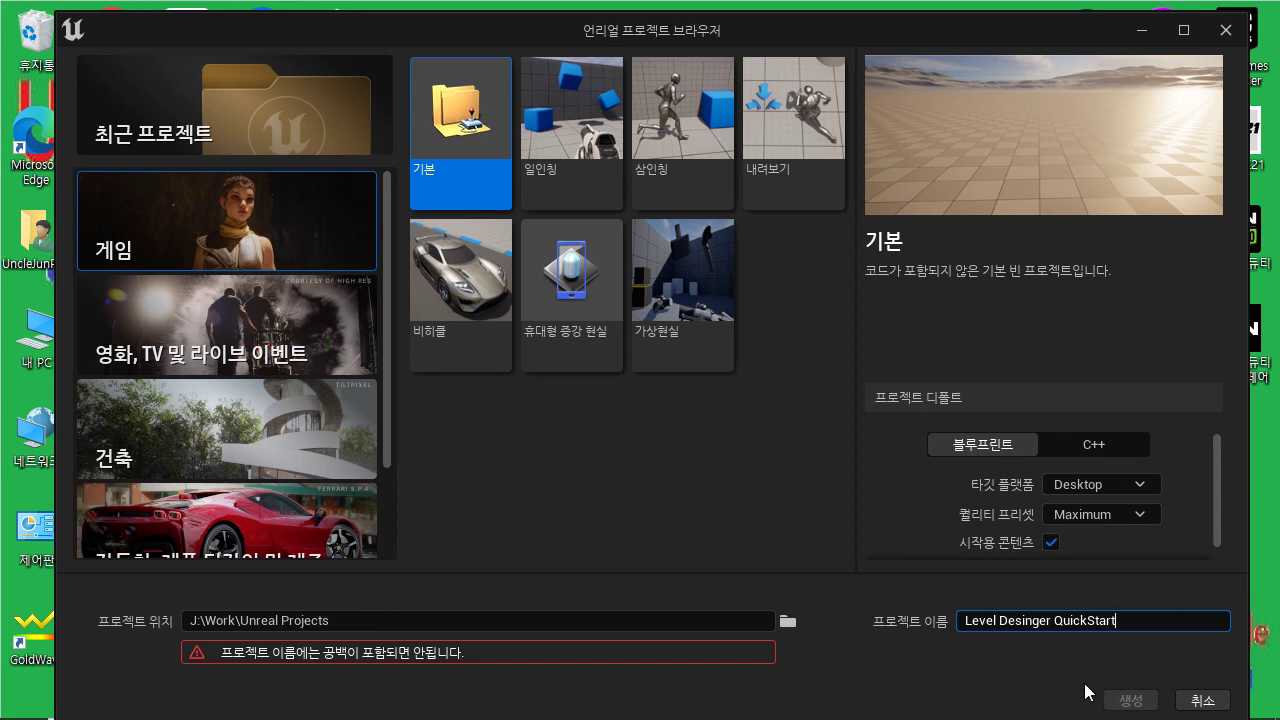
pyautogui.click(1130, 706)
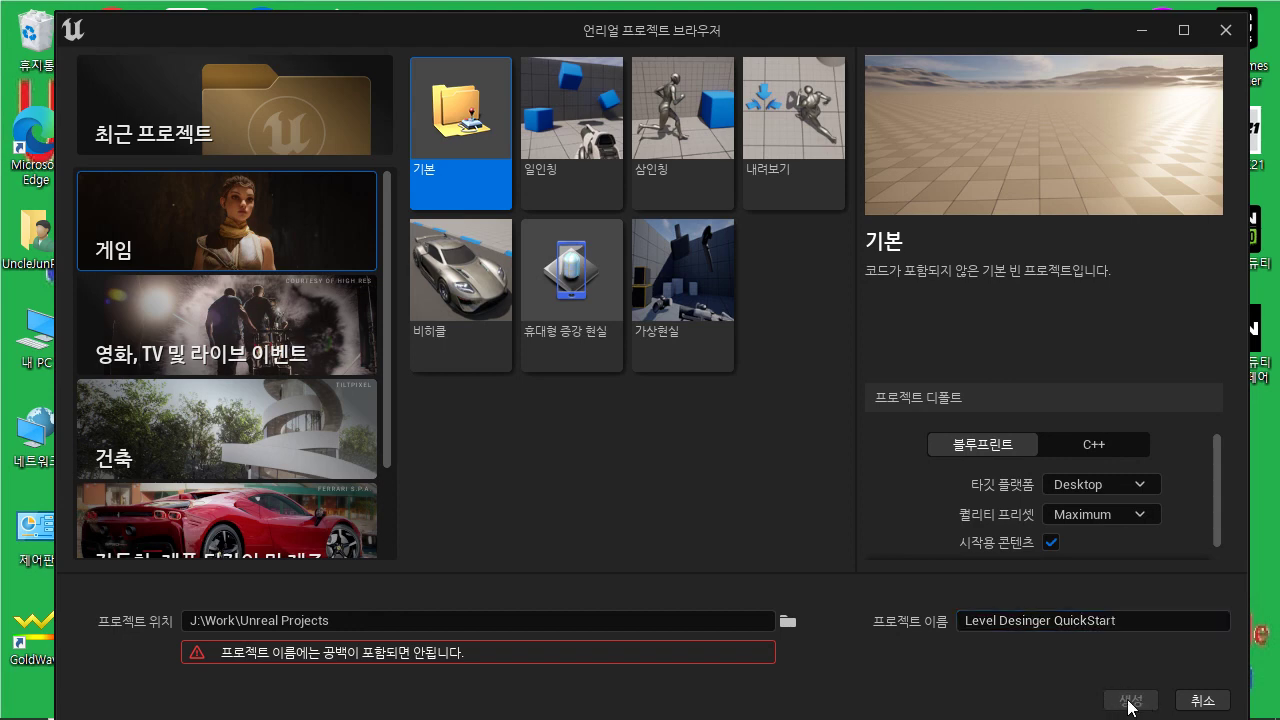
# Step: Remove the spaces from the project name so it reads LevelDesingerQuickStart
pyautogui.click(1010, 620)
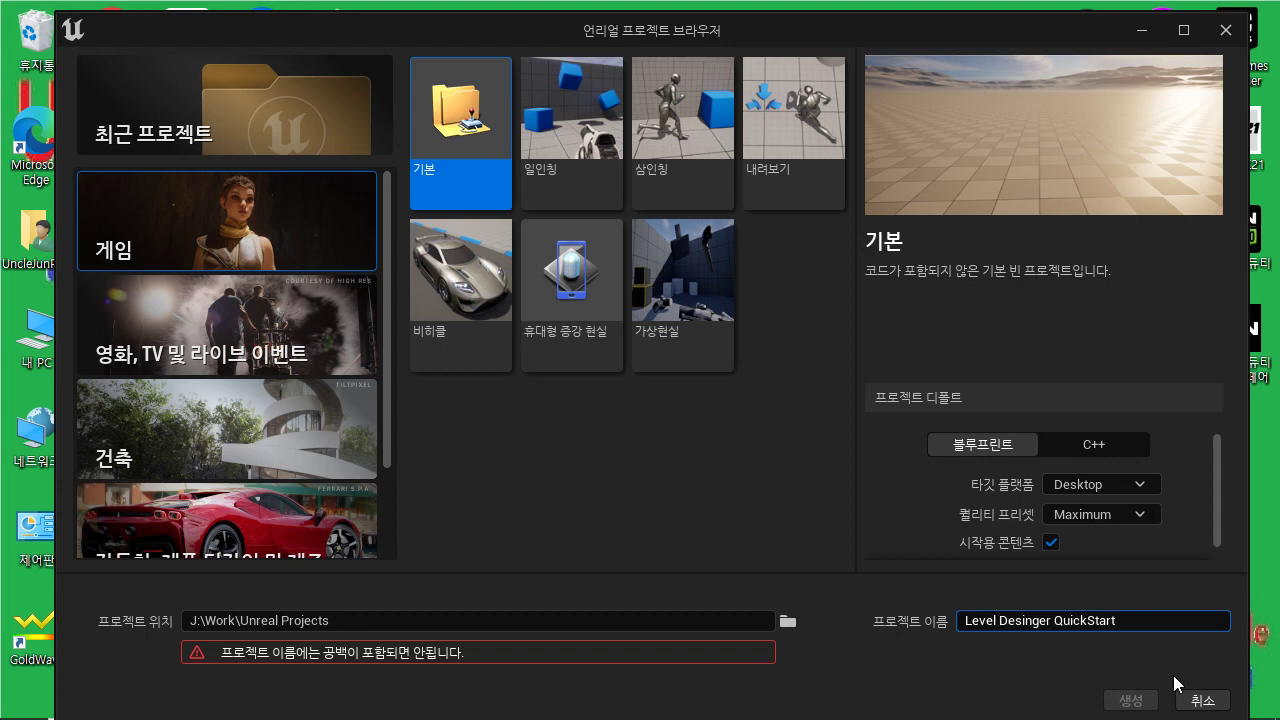
pyautogui.press('BackSpace')
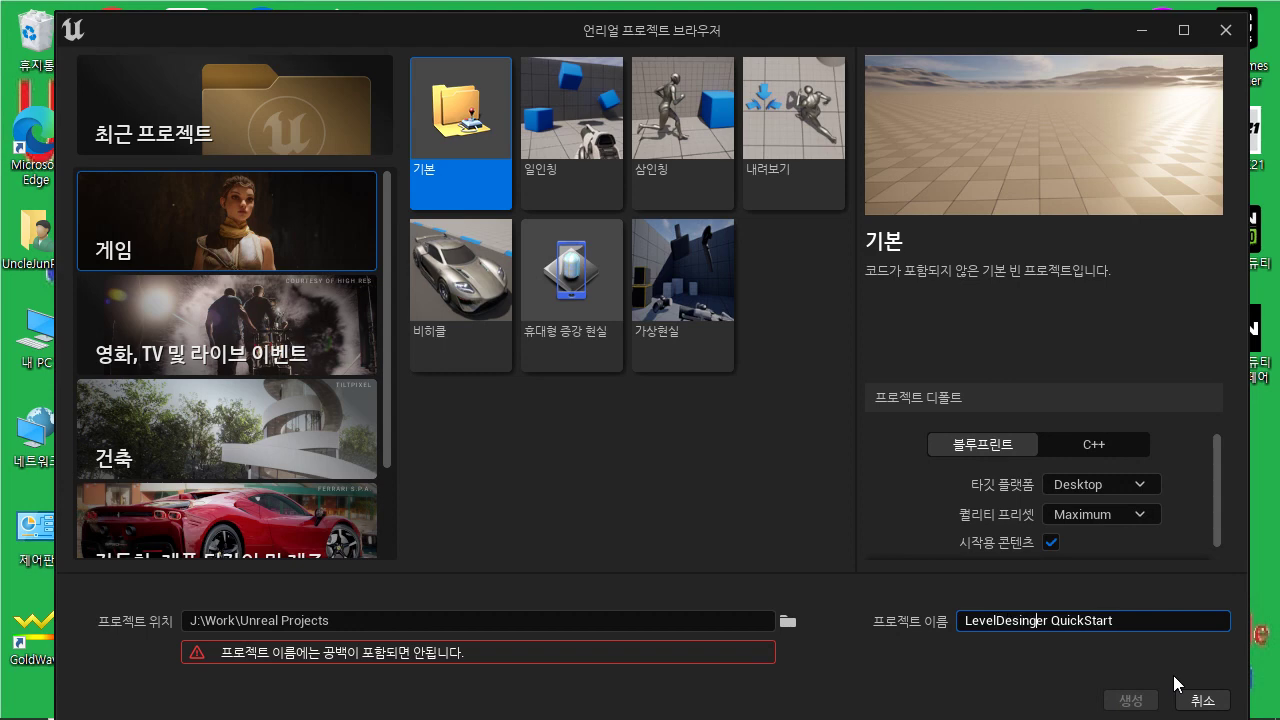
pyautogui.press('BackSpace')
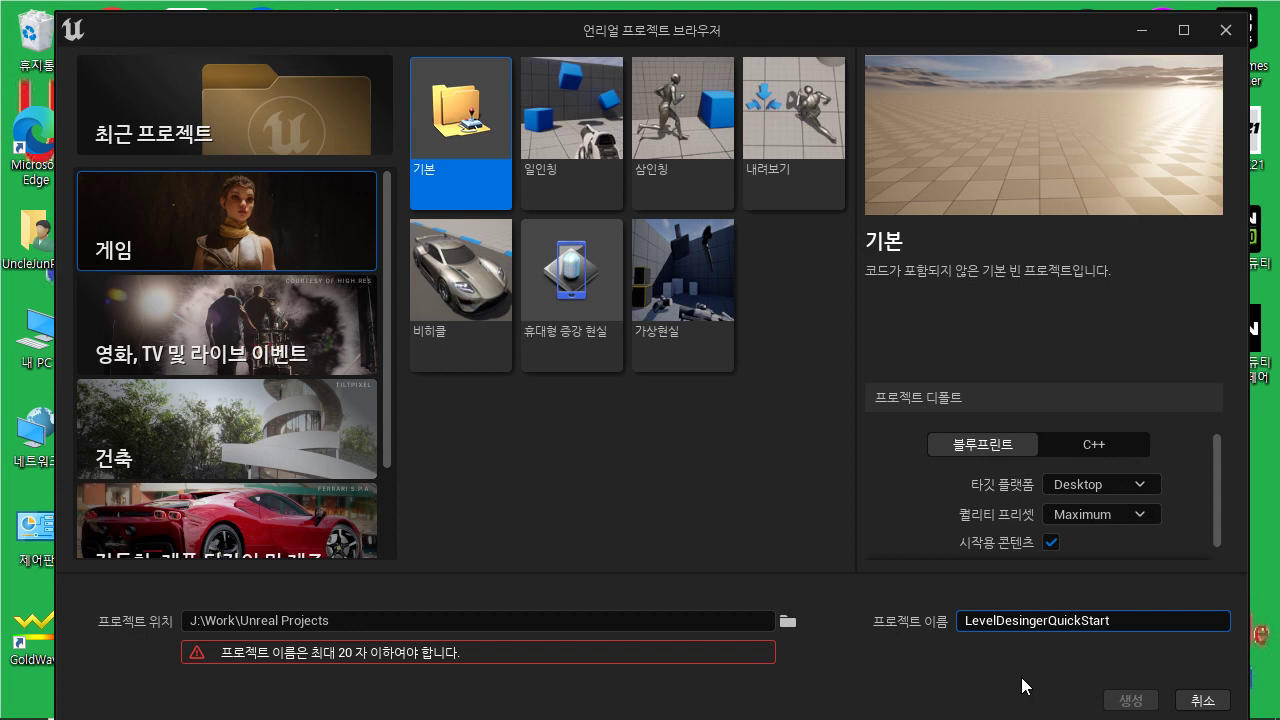
# Step: Shorten the project name to LevelQuickStart and create the project
pyautogui.press('BackSpace')
pyautogui.press('BackSpace')
pyautogui.press('BackSpace')
pyautogui.press('BackSpace')
pyautogui.press('BackSpace')
pyautogui.press('BackSpace')
pyautogui.press('BackSpace')
pyautogui.press('BackSpace')
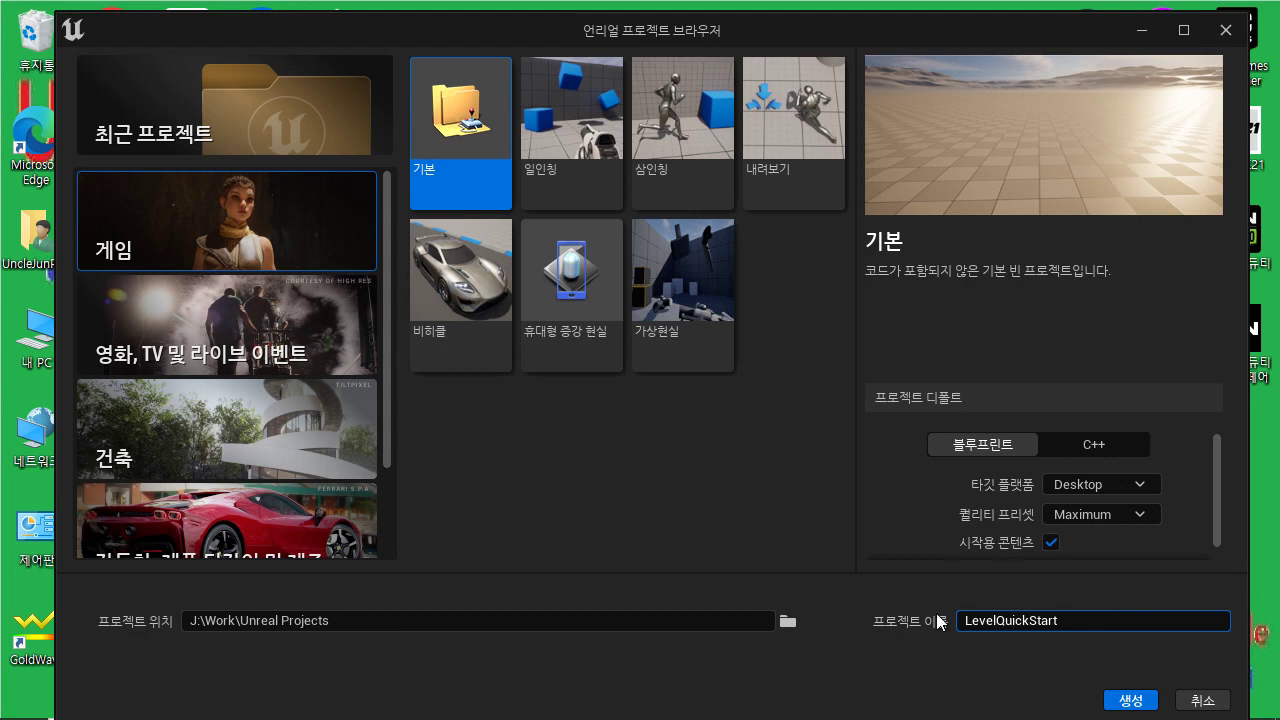
pyautogui.click(1130, 700)
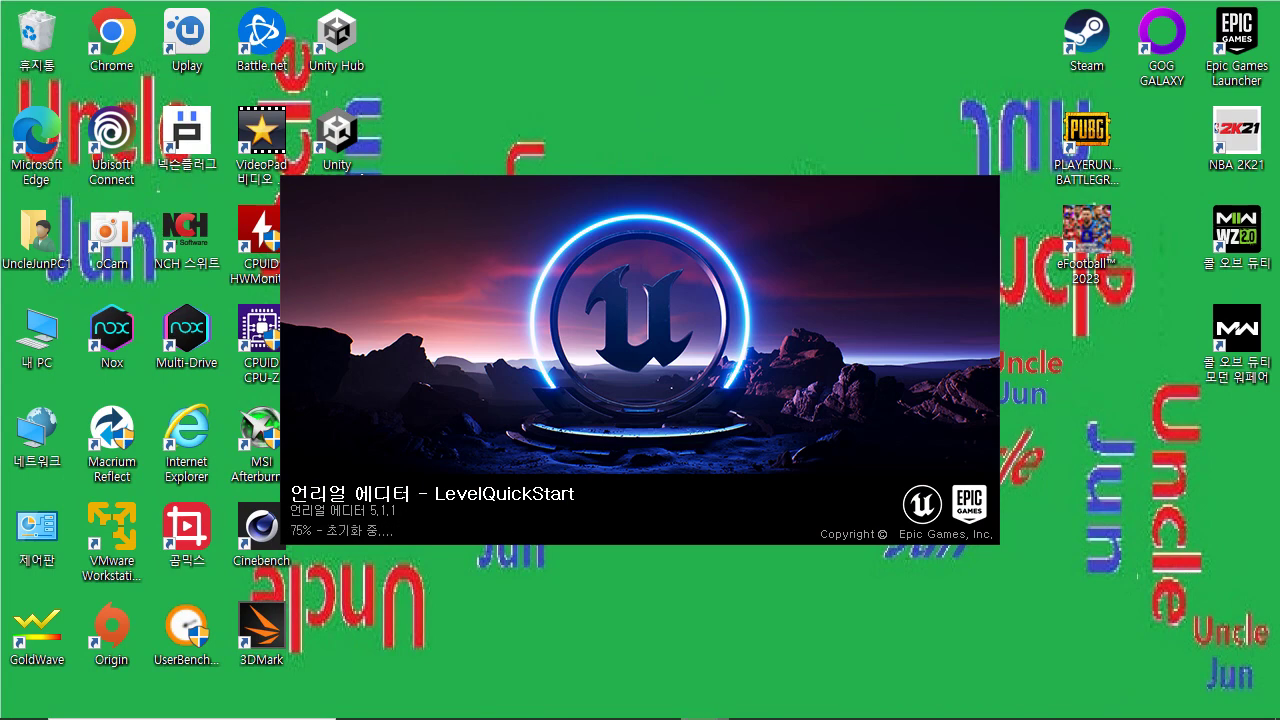
# Step: Switch back to the quick start guide in the browser and maximize it on this screen
pyautogui.hotkey('alt', 'Tab')
pyautogui.moveTo(1000, 88); pyautogui.dragTo(619, 75)
pyautogui.doubleClick(619, 75)
# Step: Recheck the project creation settings in section 1, 필수 설정, and mark the section as completed
pyautogui.scroll(8, 605, 245)
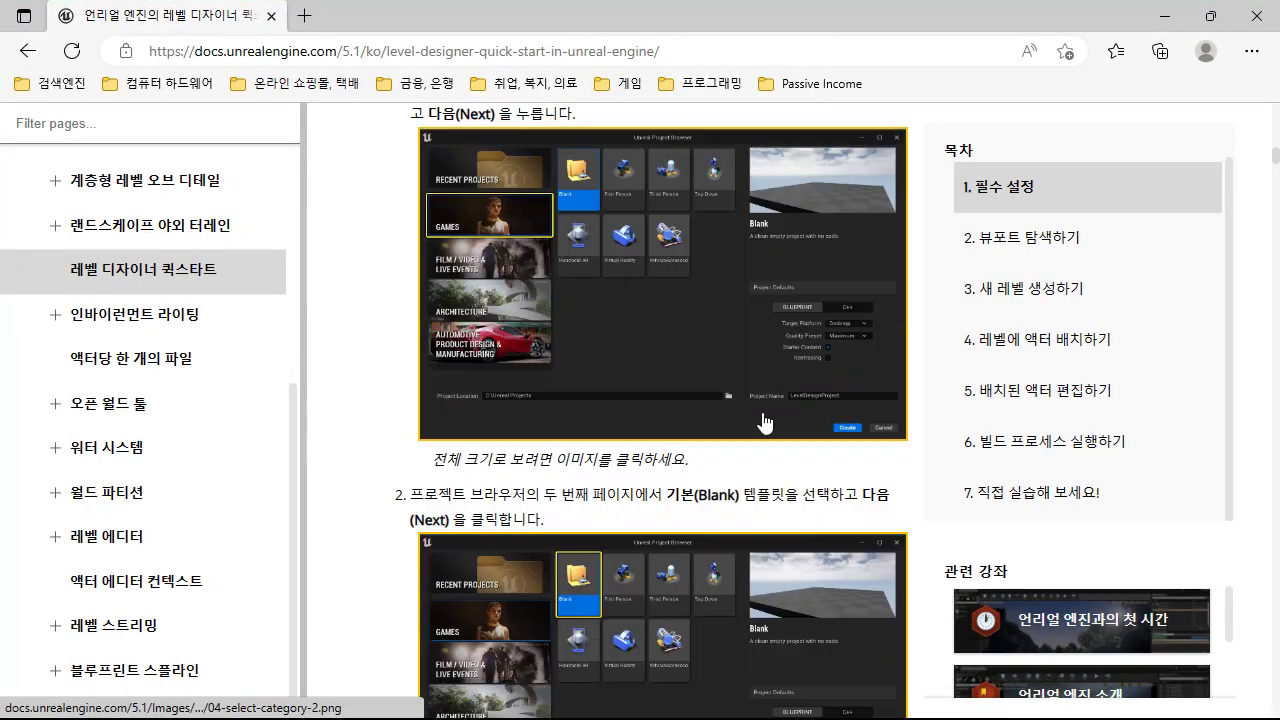
pyautogui.scroll(5, 605, 245)
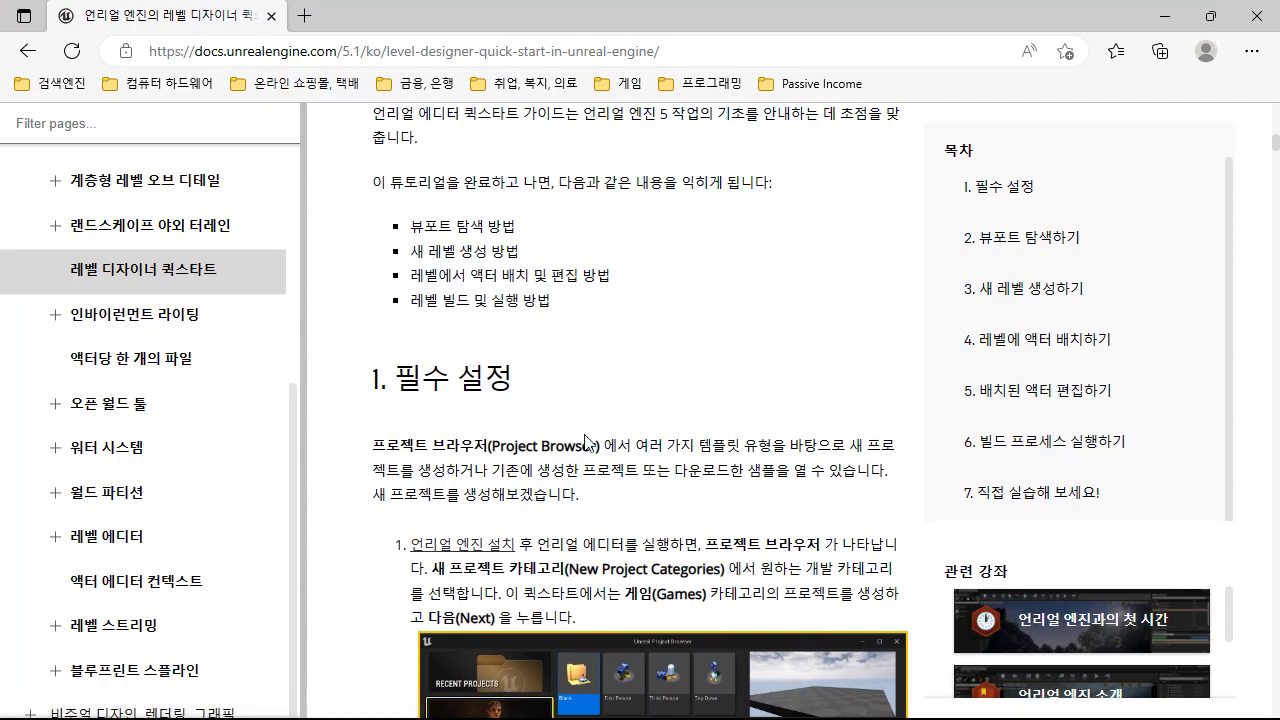
pyautogui.scroll(-5, 646, 453)
pyautogui.scroll(-8, 646, 453)
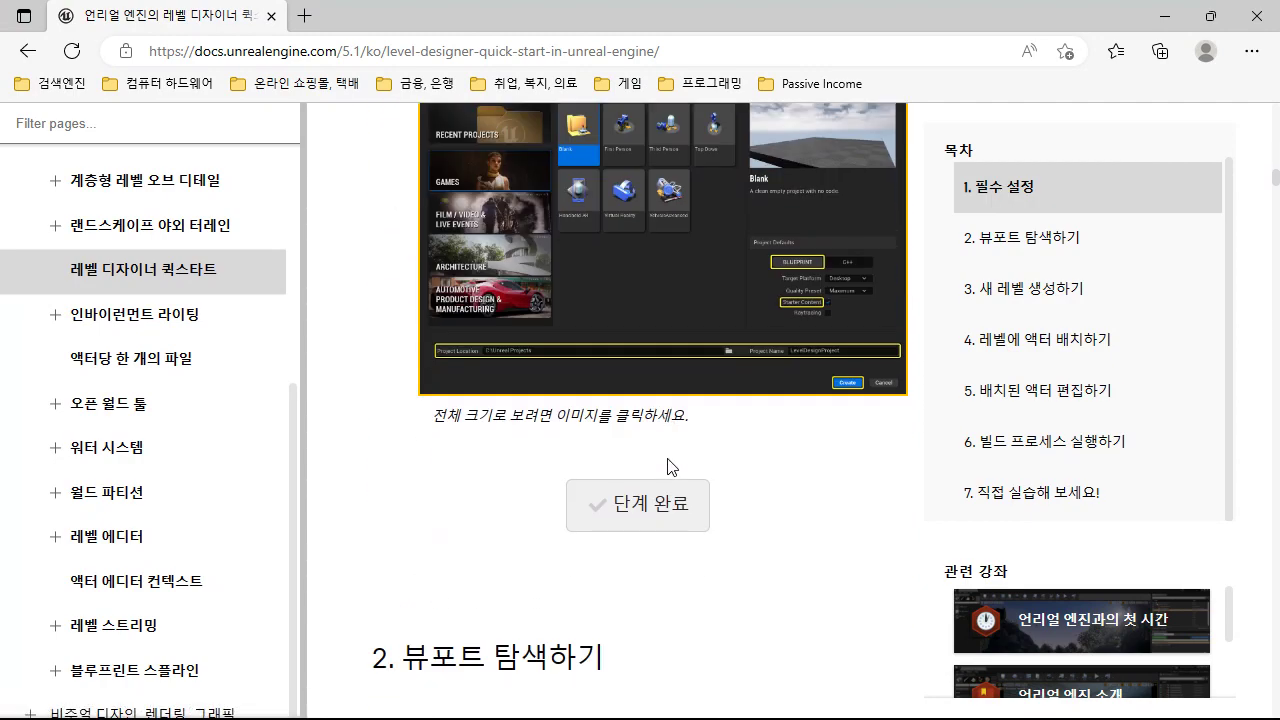
pyautogui.click(650, 529)
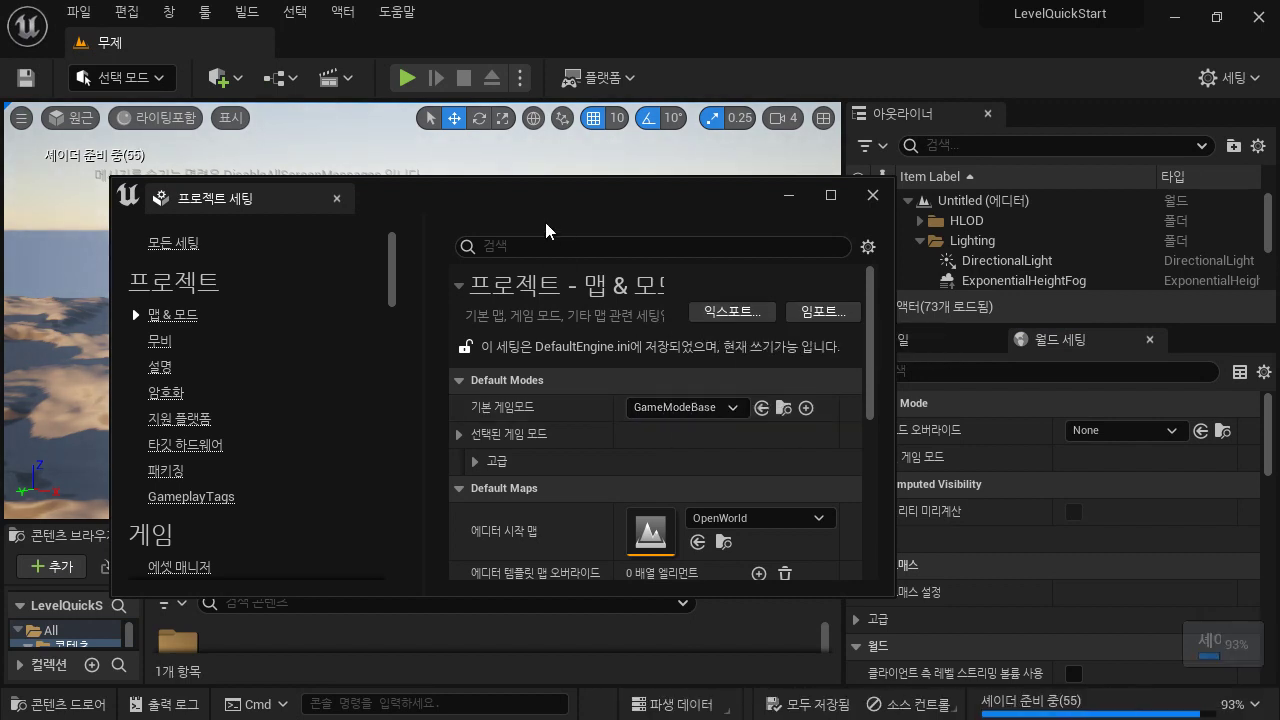
# Step: Close the project settings window and the content browser panel to enlarge the level viewport
pyautogui.moveTo(547, 181)
pyautogui.mouseDown()
pyautogui.moveTo(622, 189)
pyautogui.moveTo(634, 156)
pyautogui.moveTo(543, 163)
pyautogui.mouseUp()
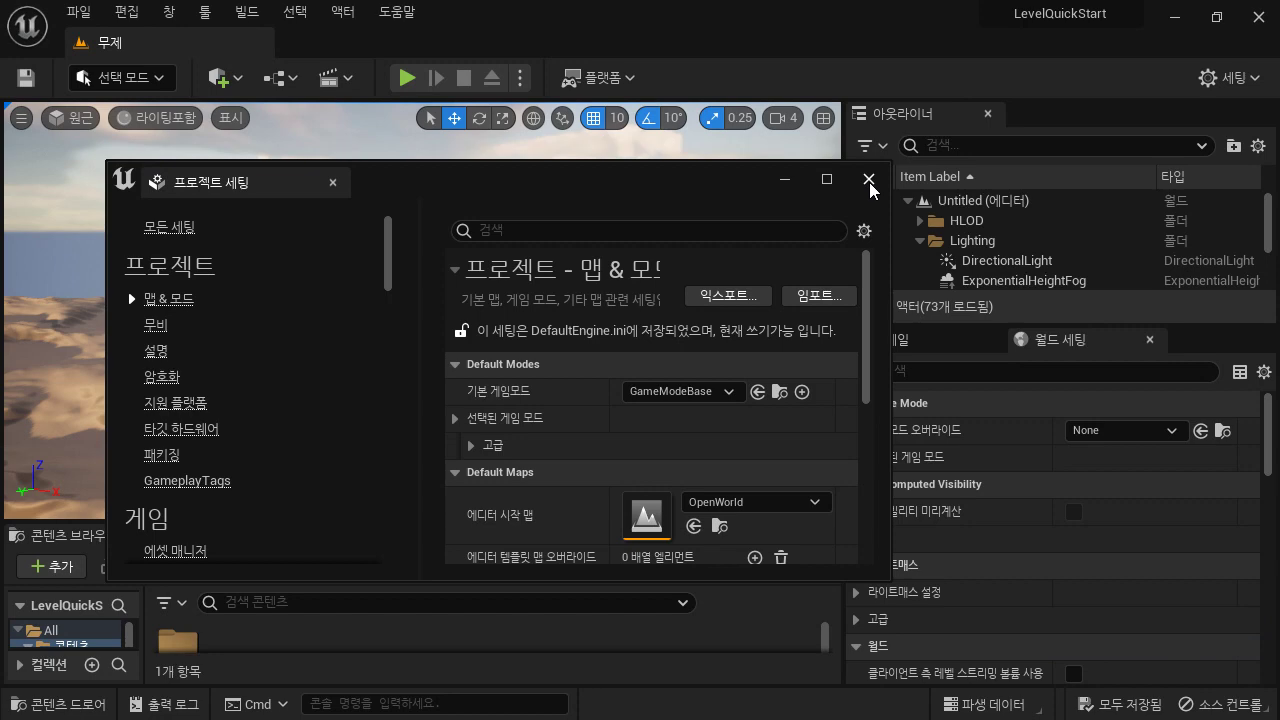
pyautogui.click(868, 179)
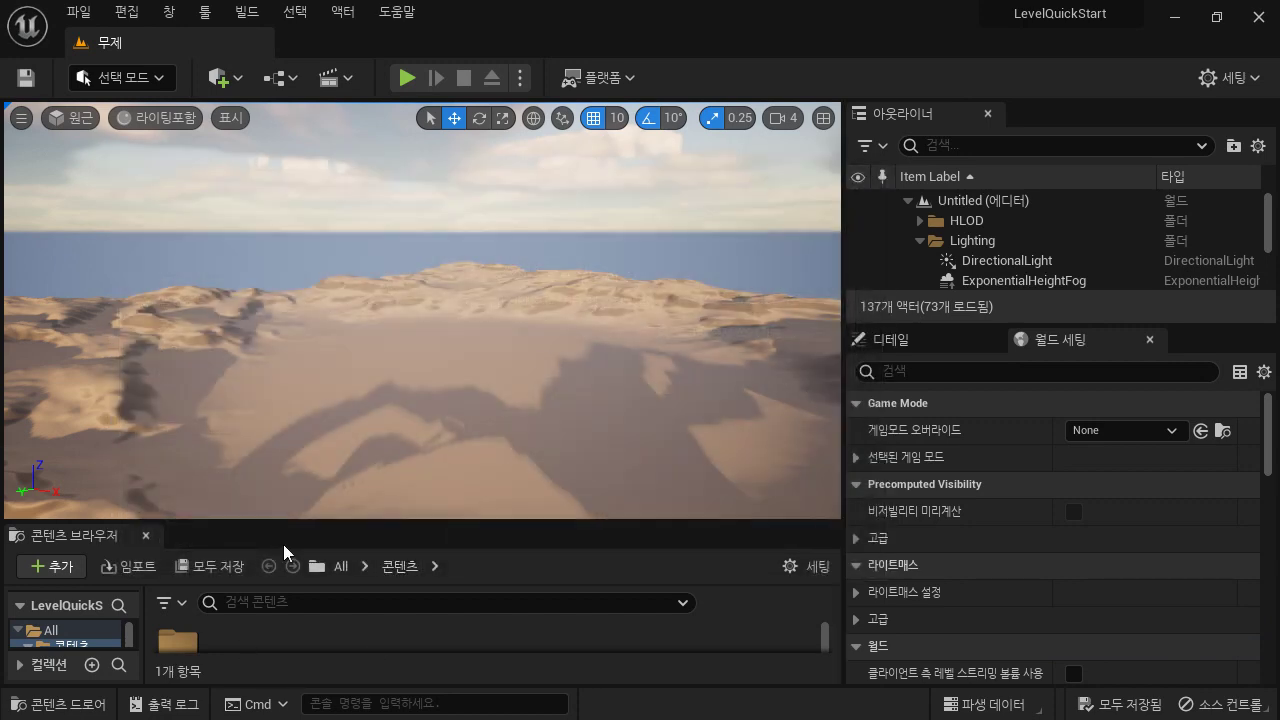
pyautogui.click(145, 535)
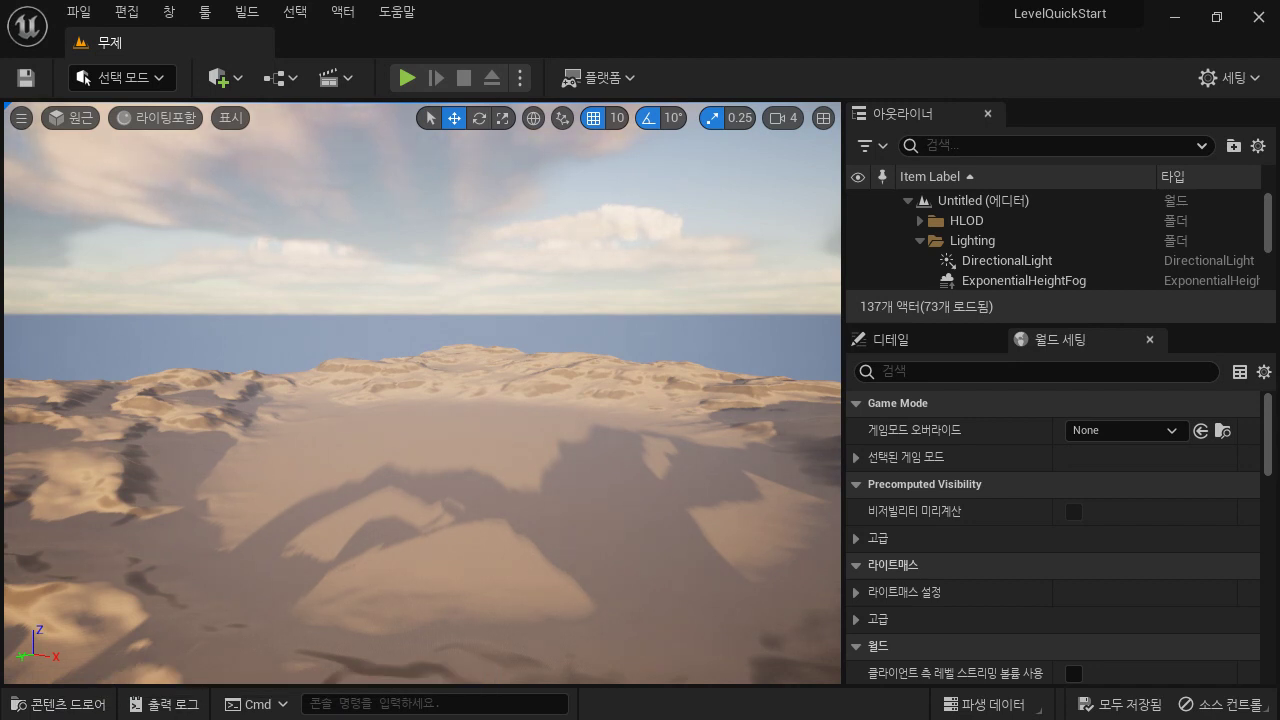
# Step: Switch to the quick start guide in the browser, maximize it on this screen and read the start of section 2, 뷰포트 탐색하기
pyautogui.hotkey('alt', 'Tab')
pyautogui.moveTo(710, 10); pyautogui.dragTo(865, 41)
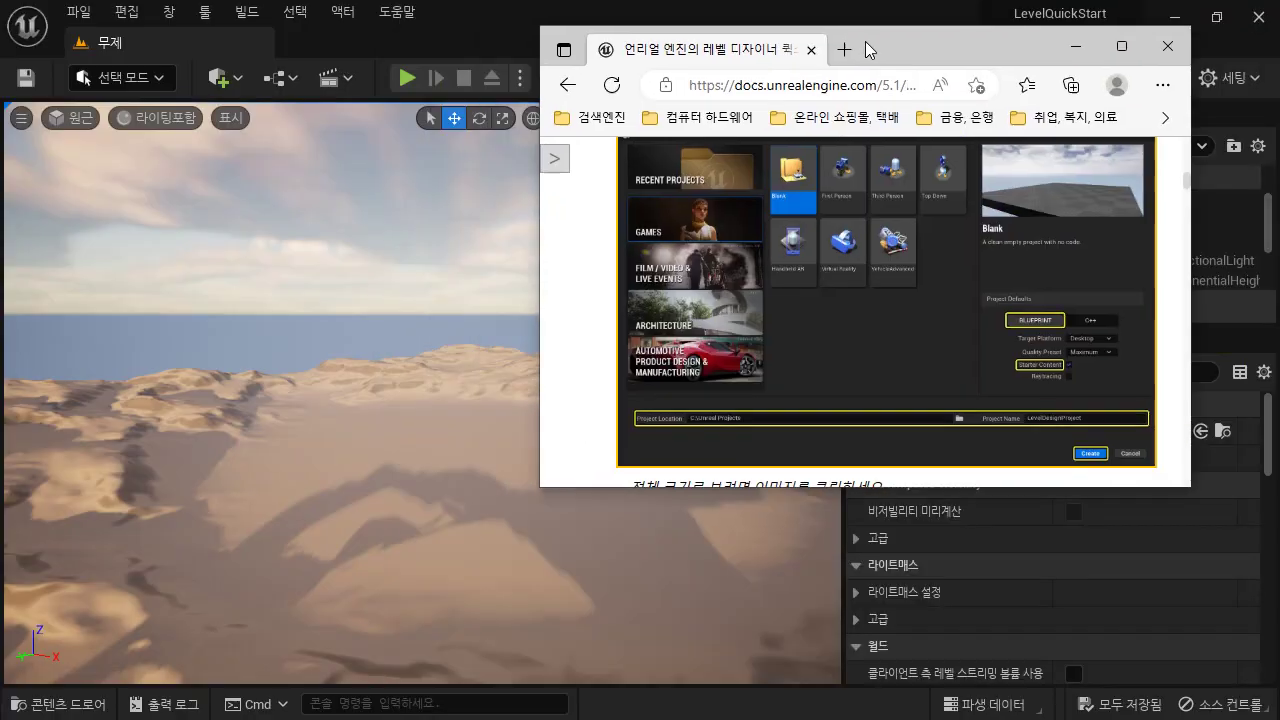
pyautogui.hotkey('alt', 'Tab')
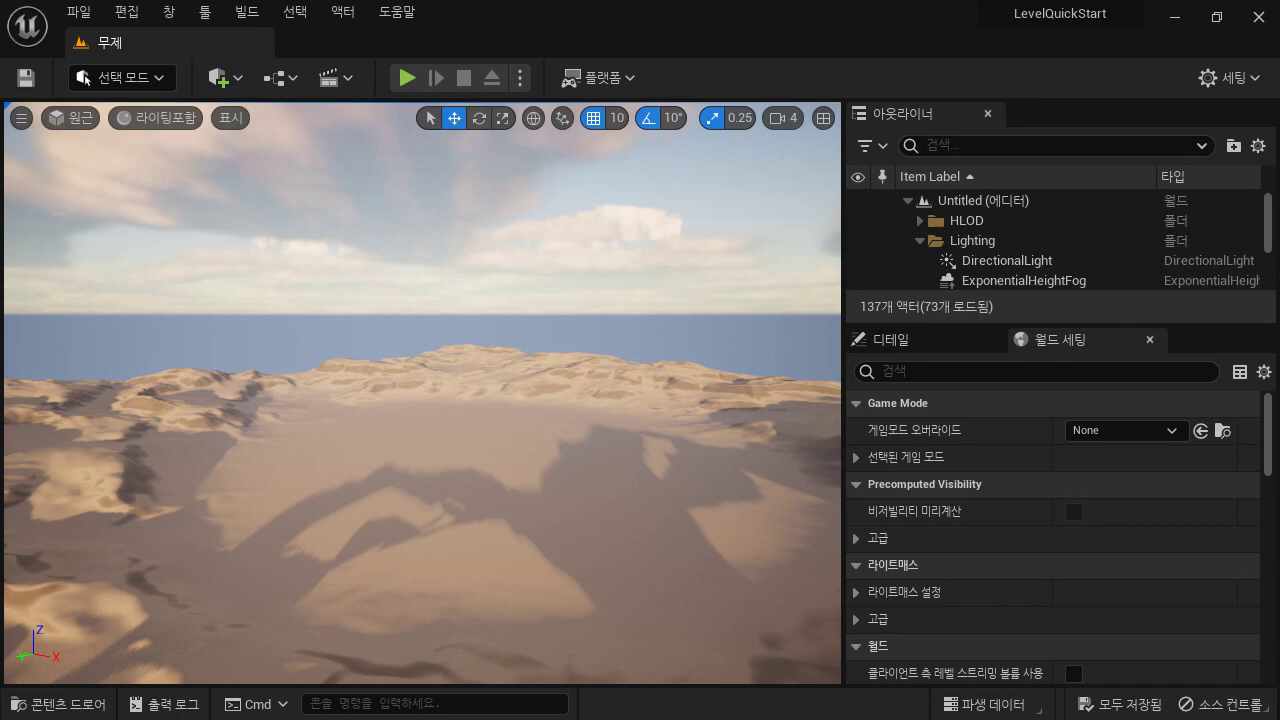
pyautogui.moveTo(1279, 40); pyautogui.dragTo(403, 50)
pyautogui.doubleClick(405, 50)
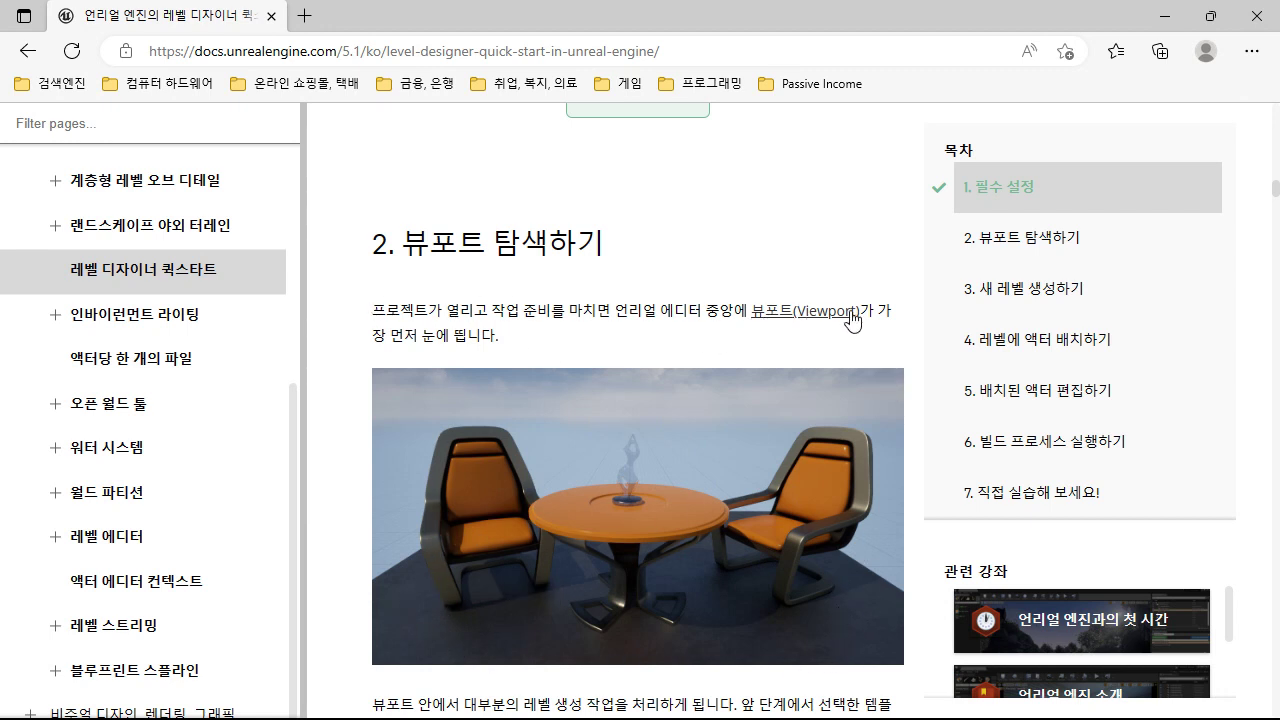
pyautogui.scroll(-3, 623, 318)
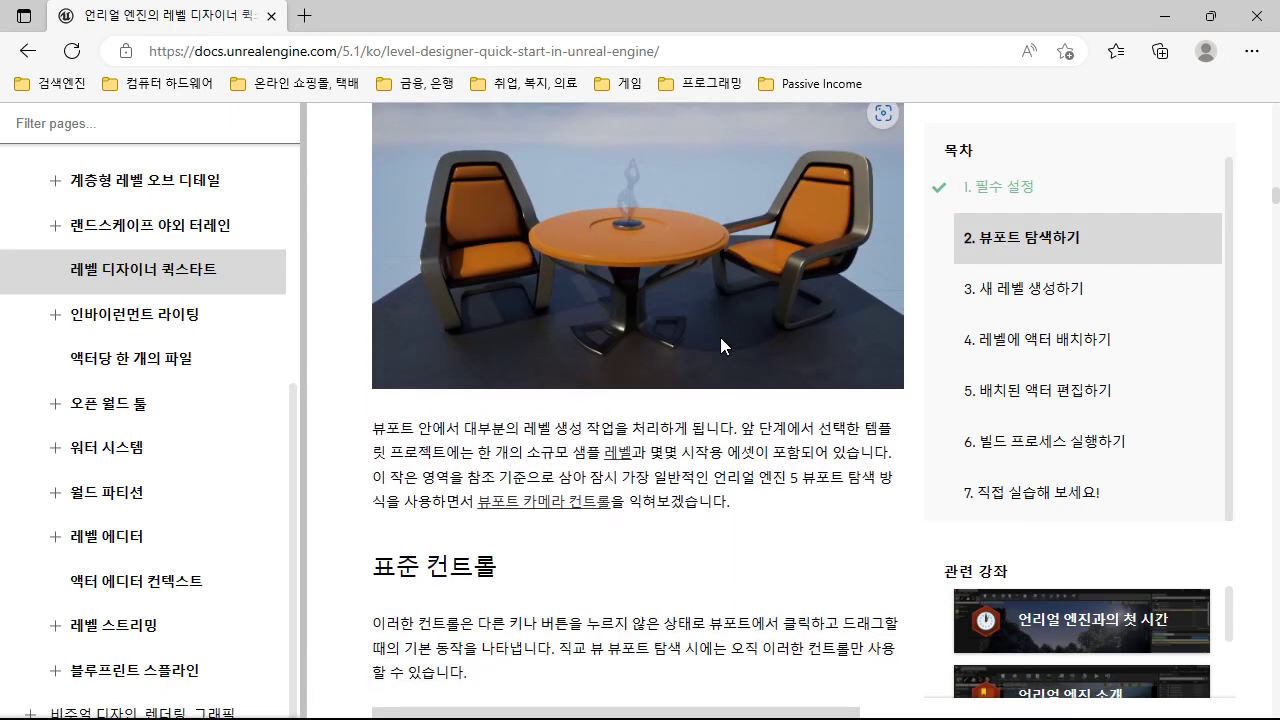
pyautogui.scroll(2, 721, 337)
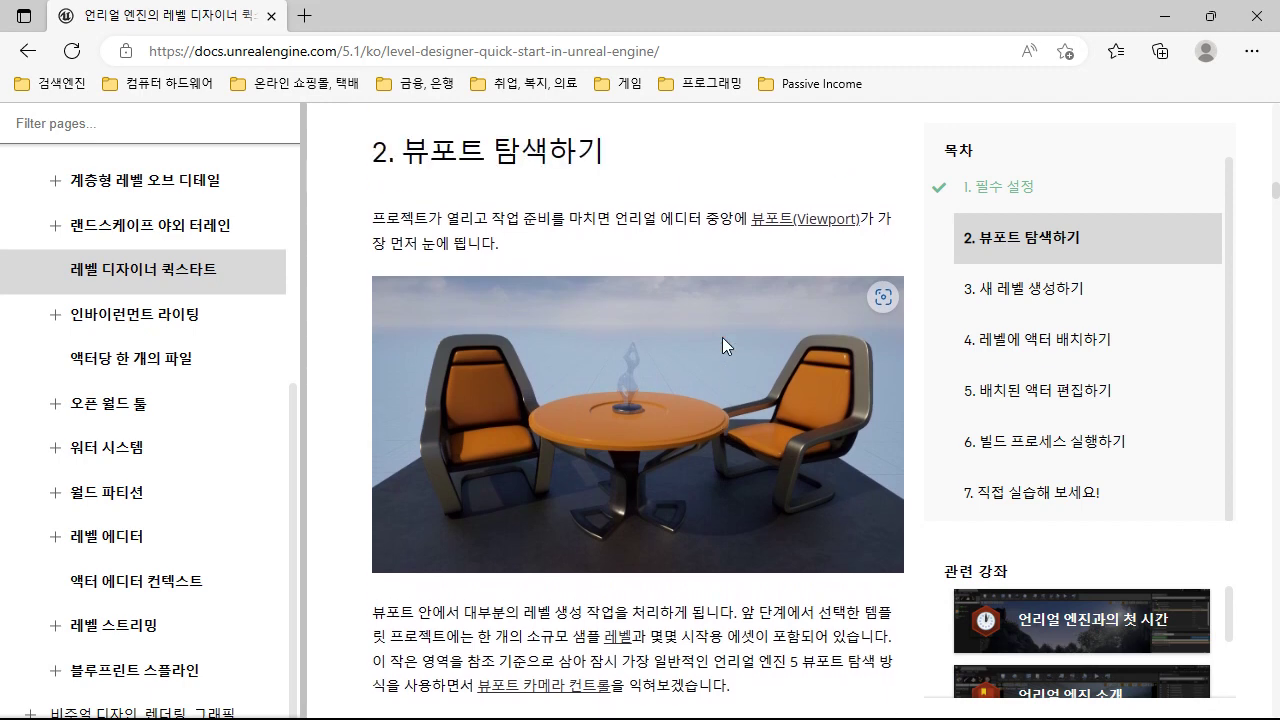
# Step: Return to the level editor and select the landscape tile LandscapeStreamingProxy_4_4_0 in the viewport
pyautogui.click(1163, 16)
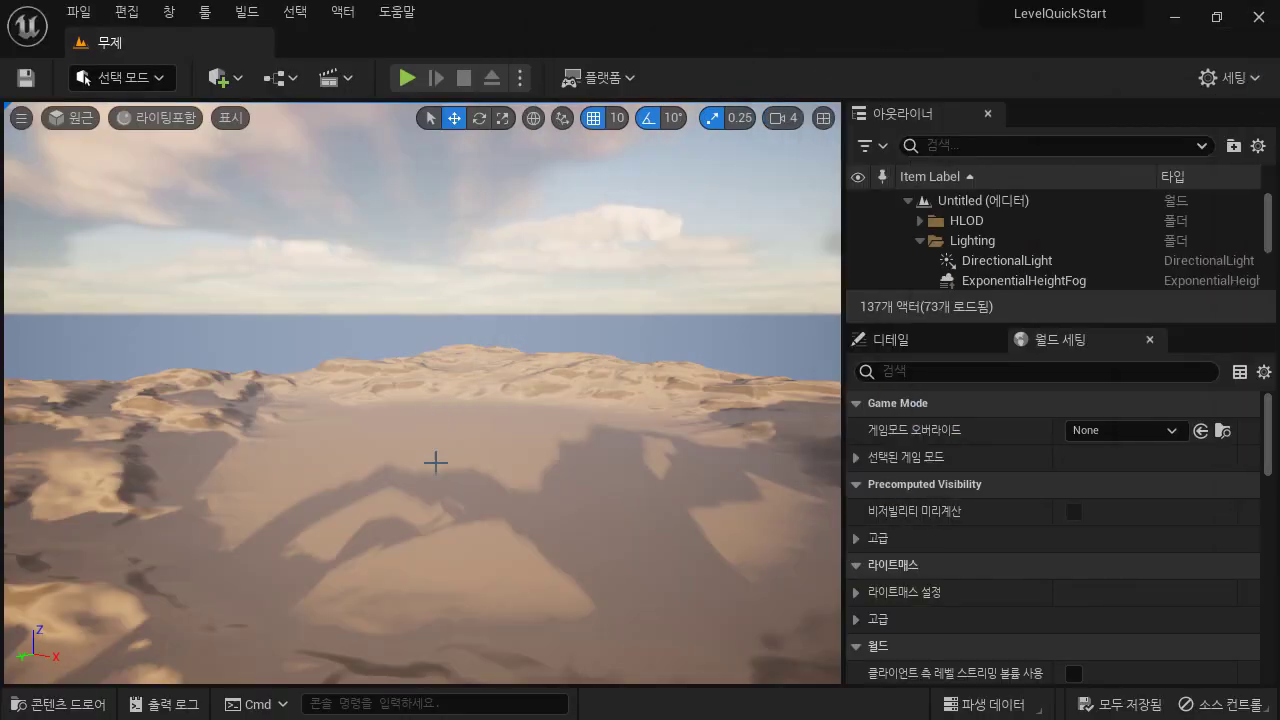
pyautogui.click(372, 463)
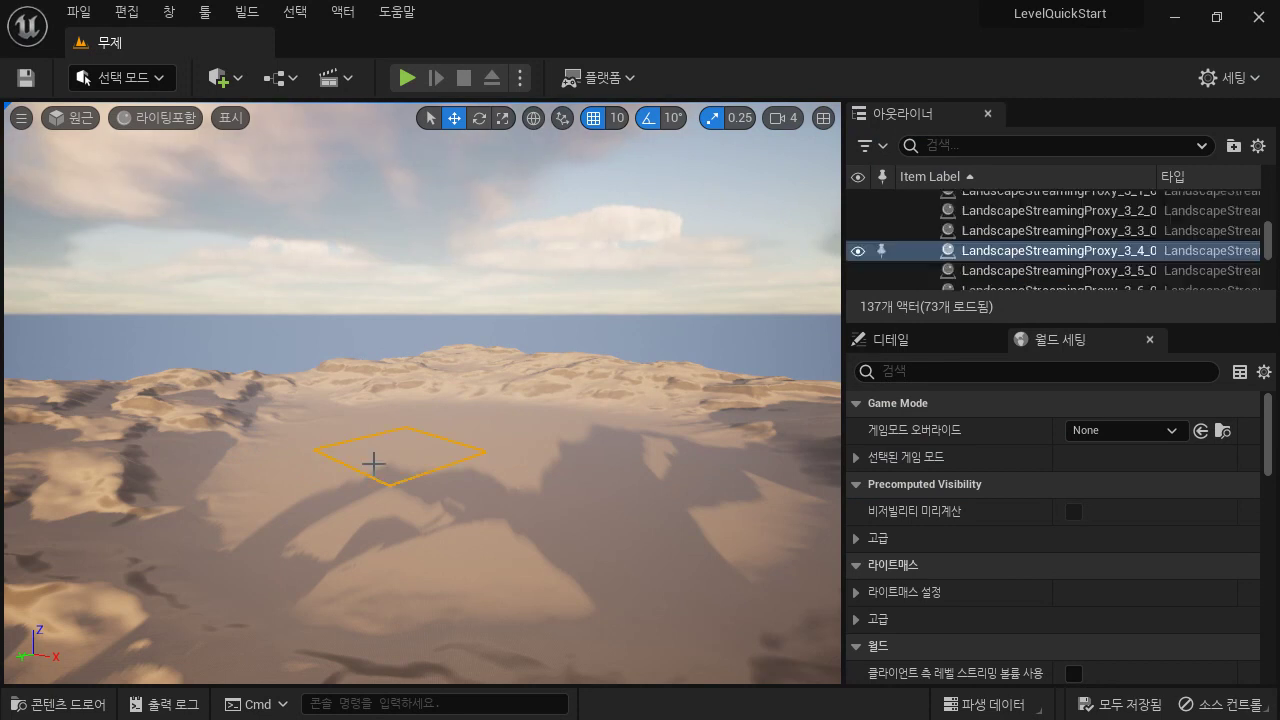
pyautogui.click(534, 472)
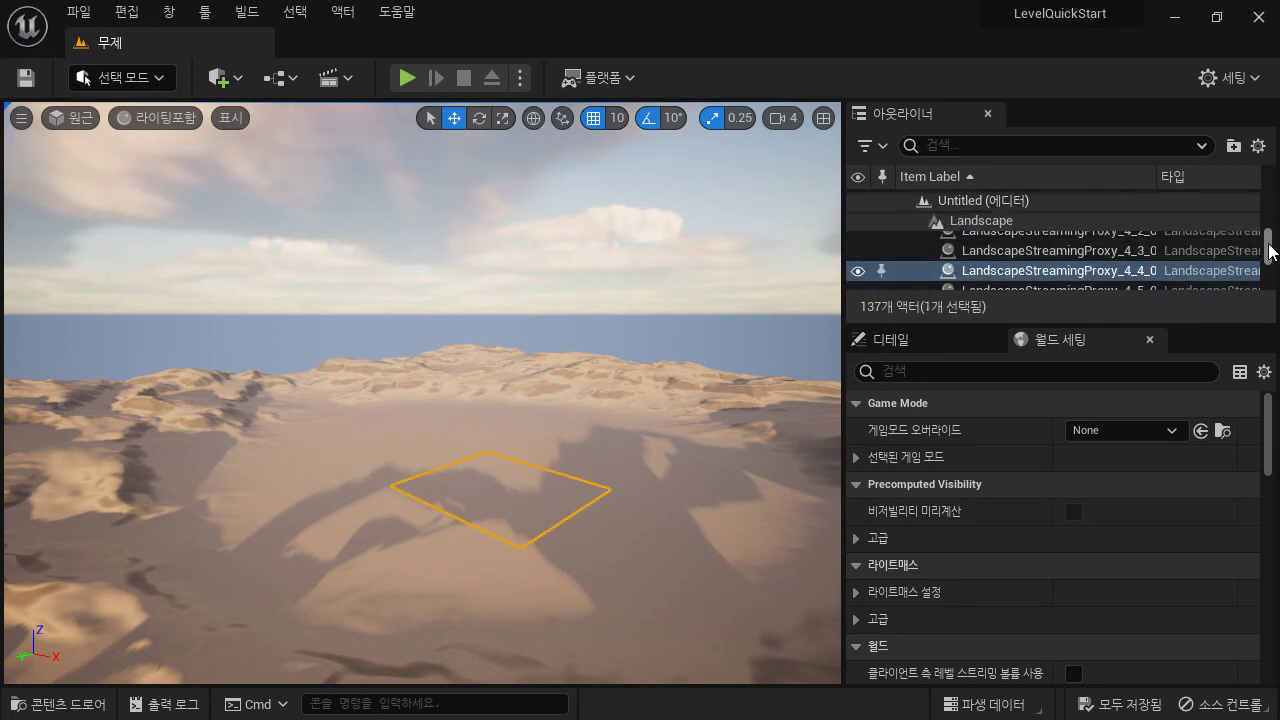
# Step: Make the outliner taller and collapse its Lighting and Landscape groups, keeping the HLOD folder collapsed
pyautogui.moveTo(1011, 320); pyautogui.dragTo(1008, 428)
pyautogui.scroll(12, 1012, 367)
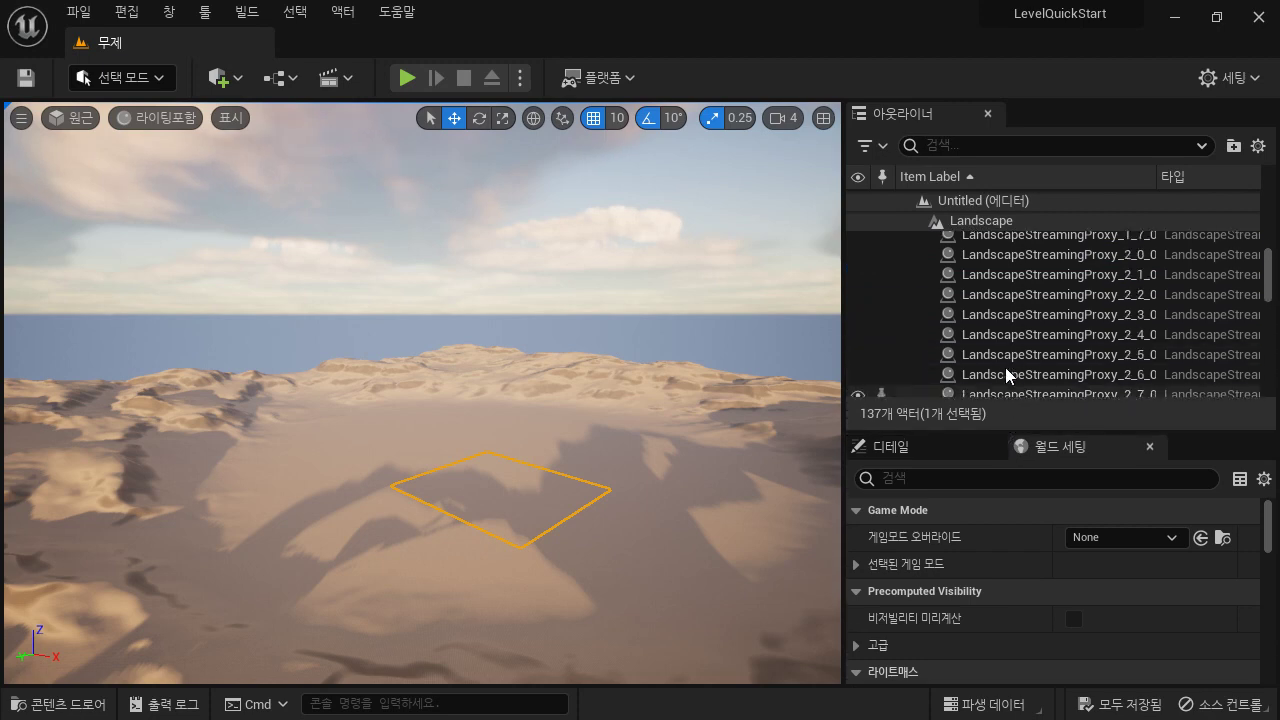
pyautogui.scroll(3, 999, 367)
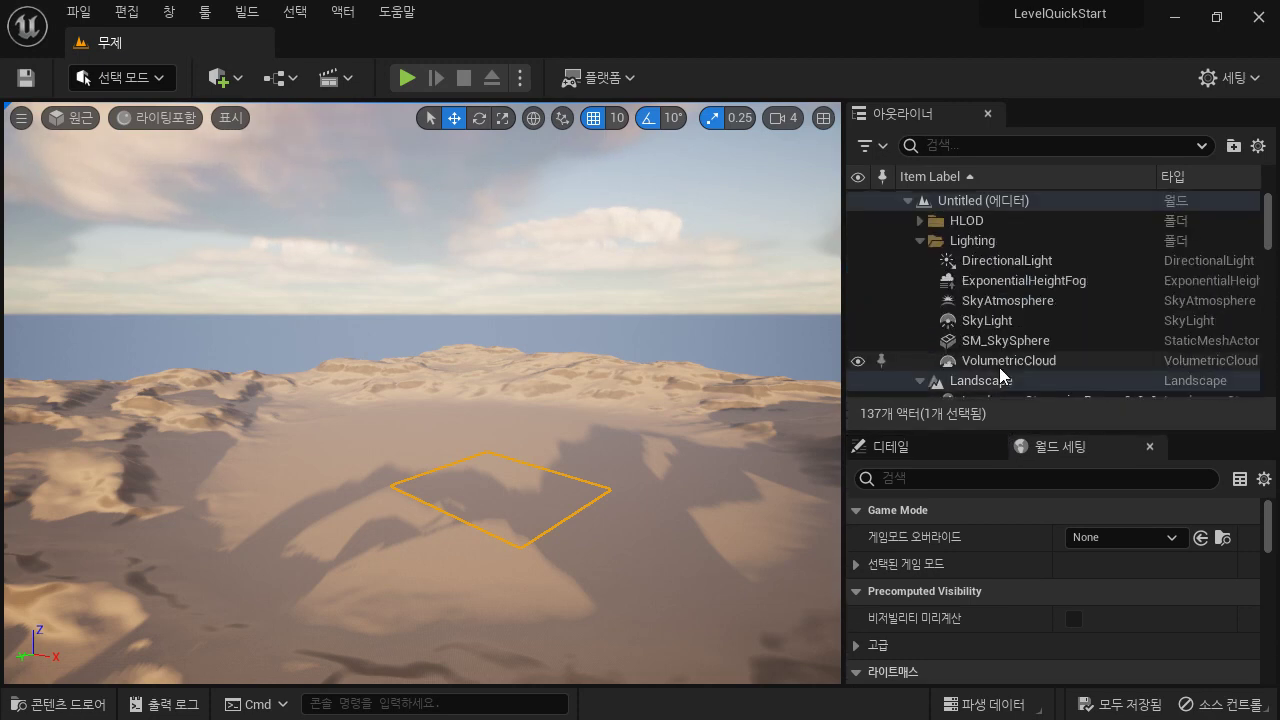
pyautogui.click(920, 241)
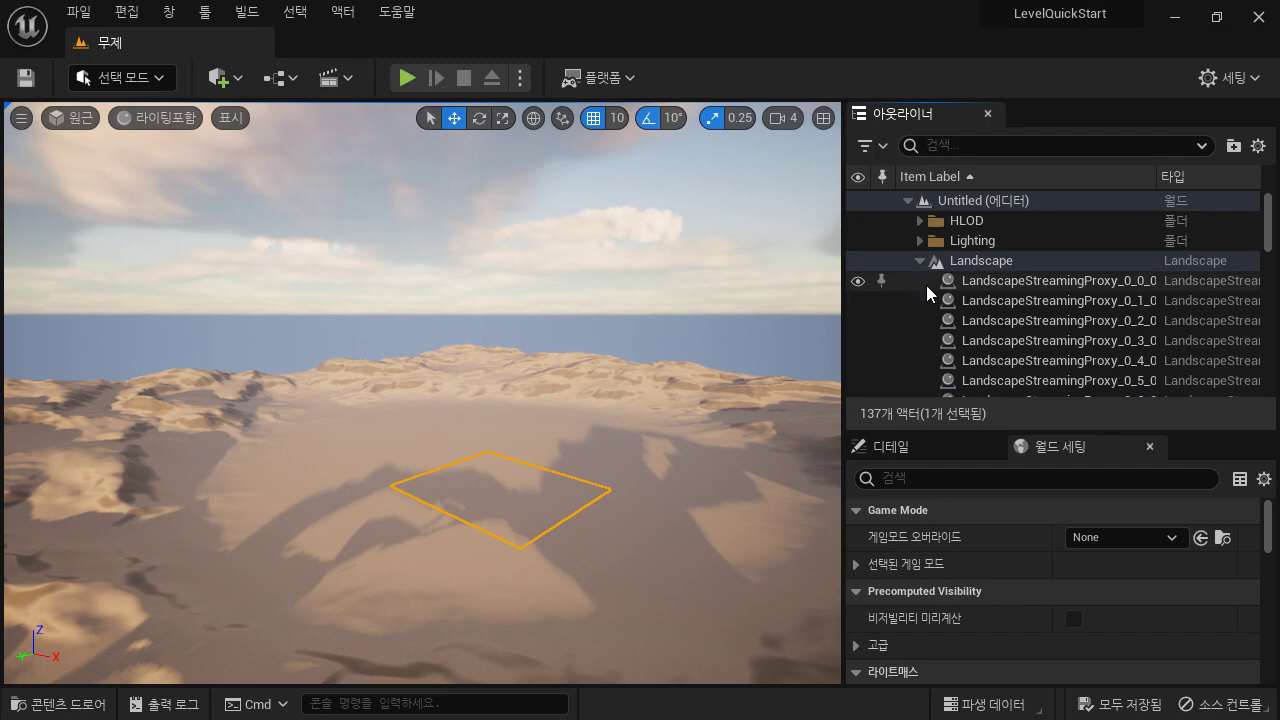
pyautogui.click(920, 259)
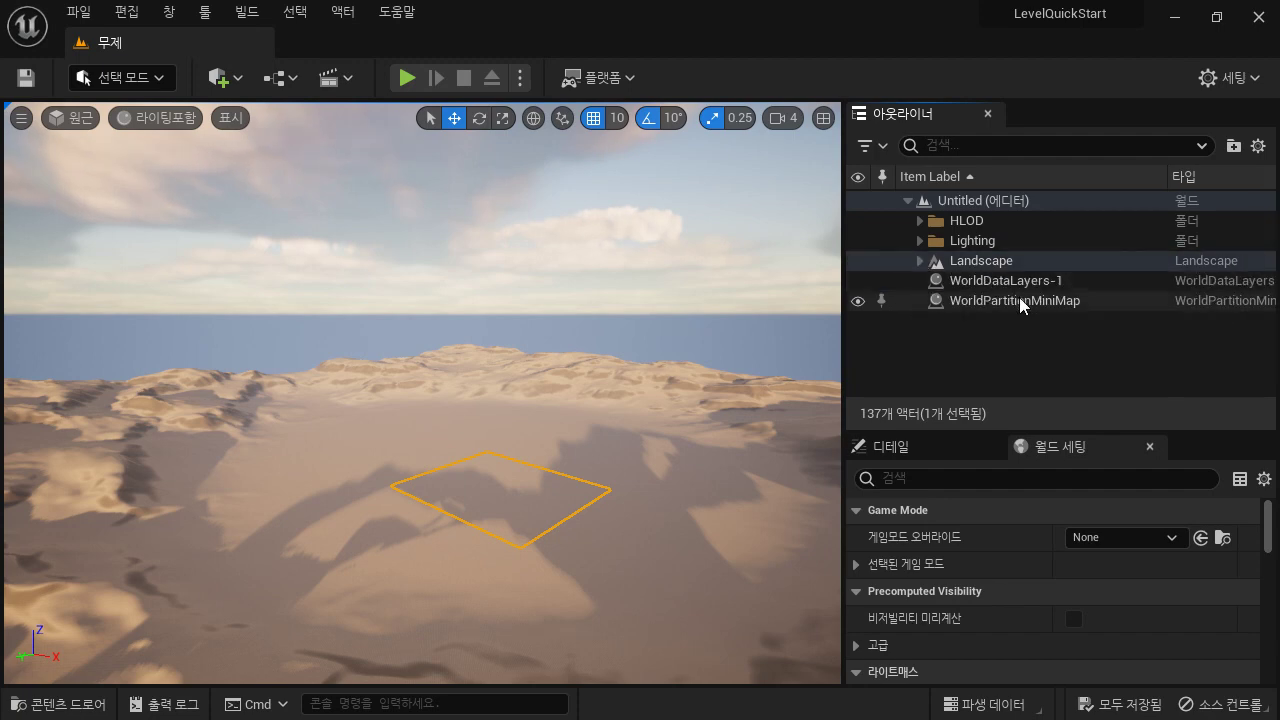
pyautogui.click(920, 241)
pyautogui.click(921, 240)
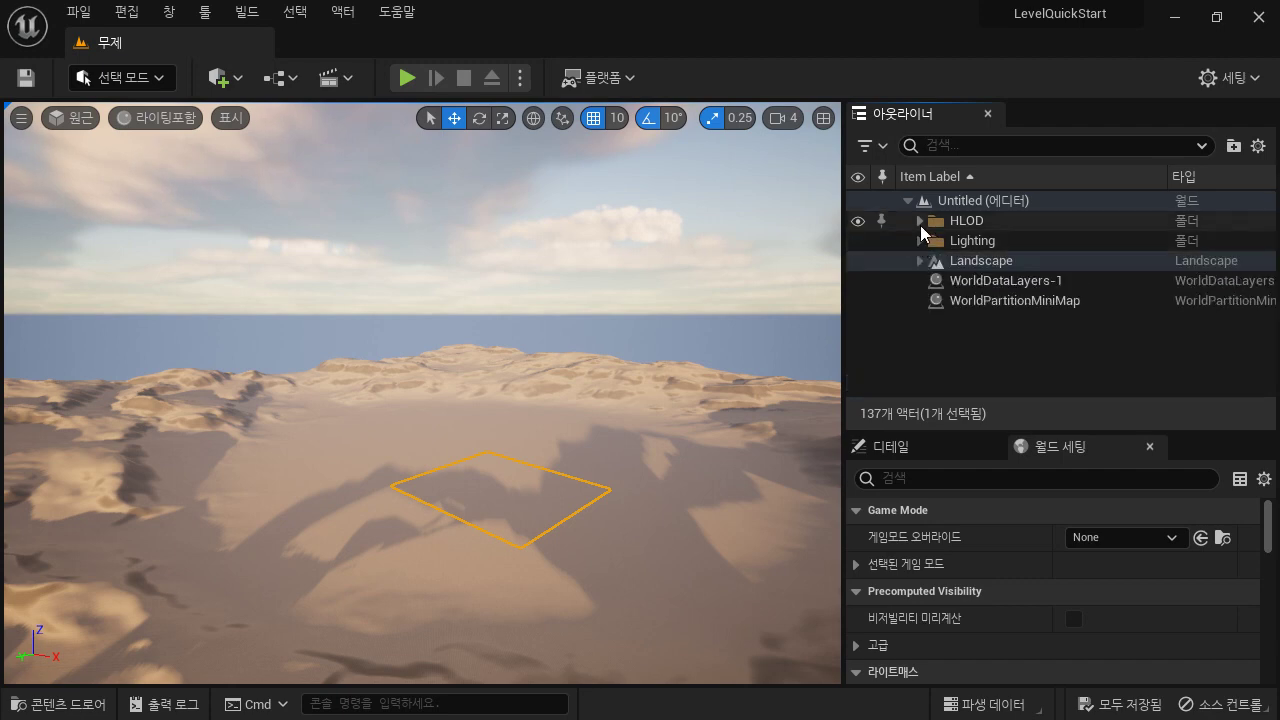
pyautogui.click(920, 222)
pyautogui.click(920, 222)
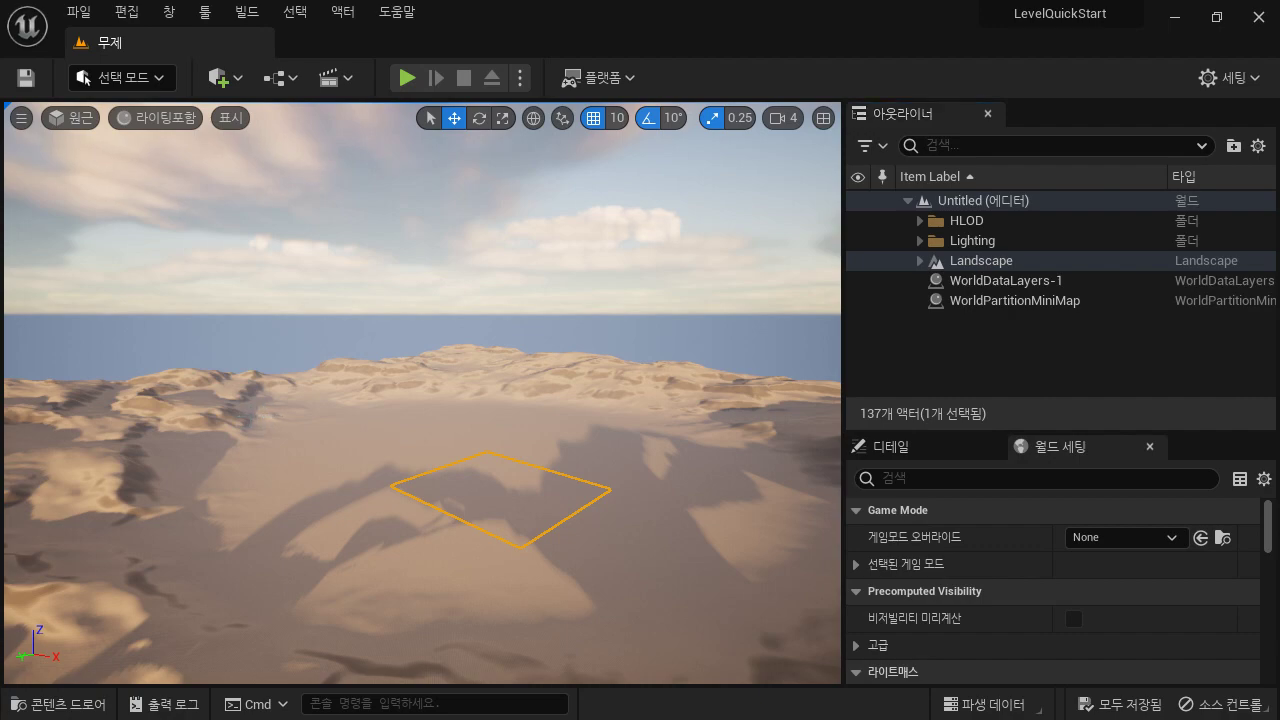
# Step: Practise rotating the perspective viewport camera and moving it down close to the landscape surface
pyautogui.moveTo(311, 409); pyautogui.dragTo(420, 409, button='right')
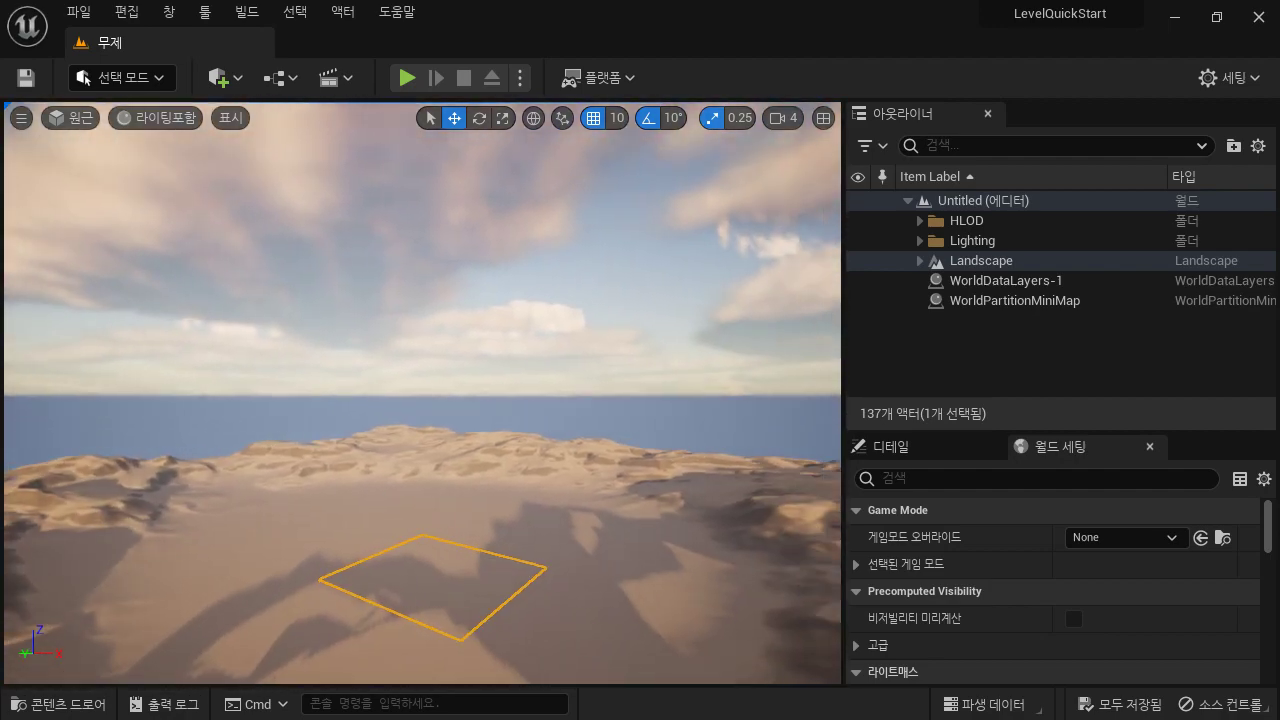
pyautogui.moveTo(420, 400); pyautogui.dragTo(311, 530, button='right')
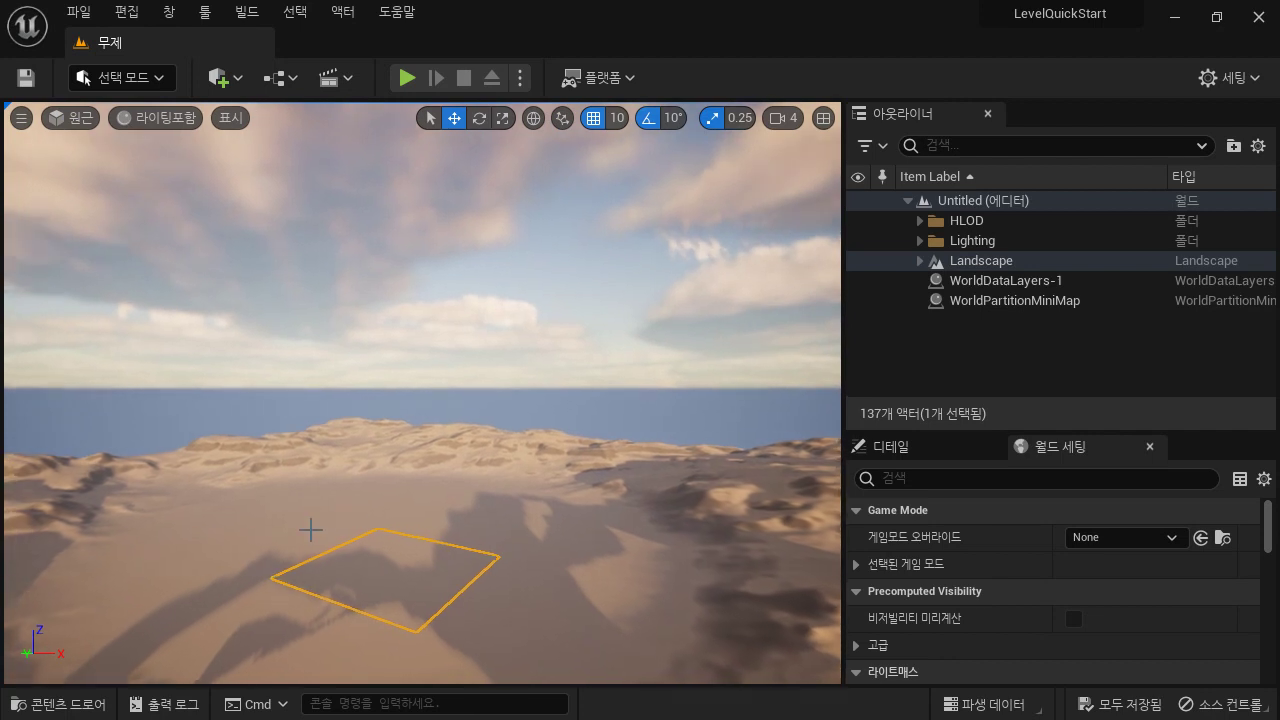
pyautogui.moveTo(351, 568); pyautogui.dragTo(354, 568, button='right')
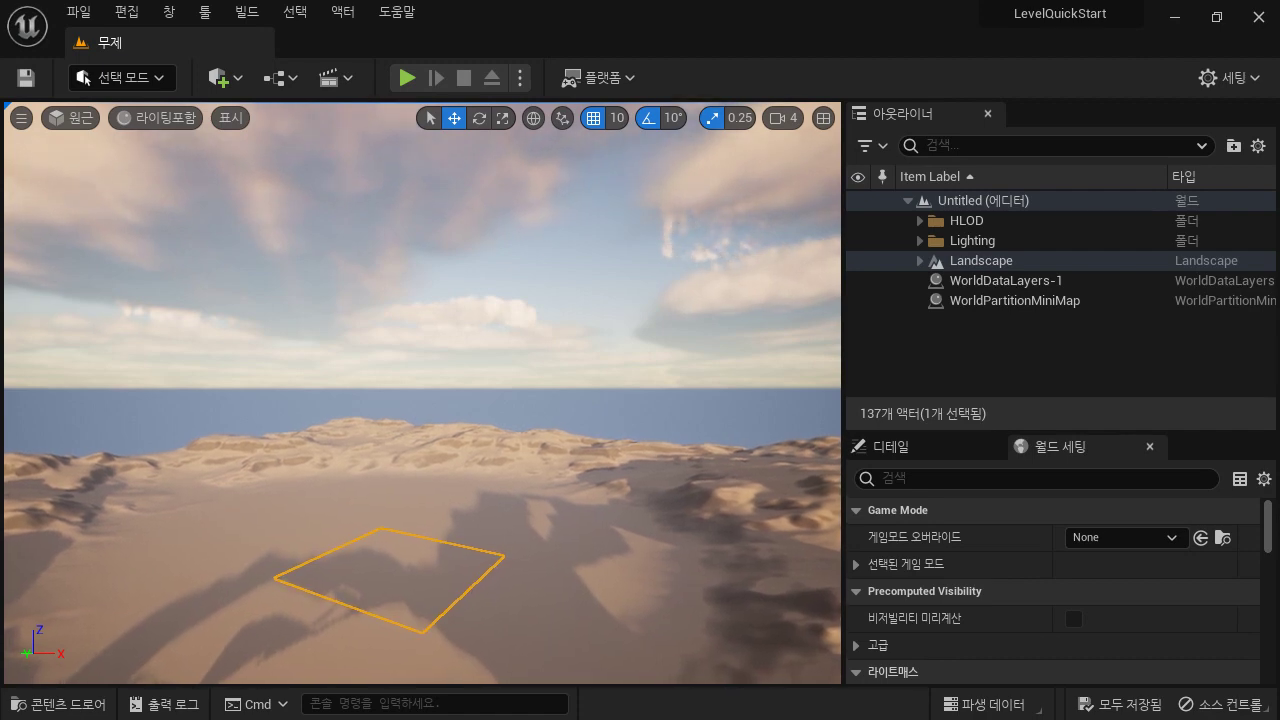
pyautogui.moveTo(428, 574); pyautogui.dragTo(428, 580, button='right')
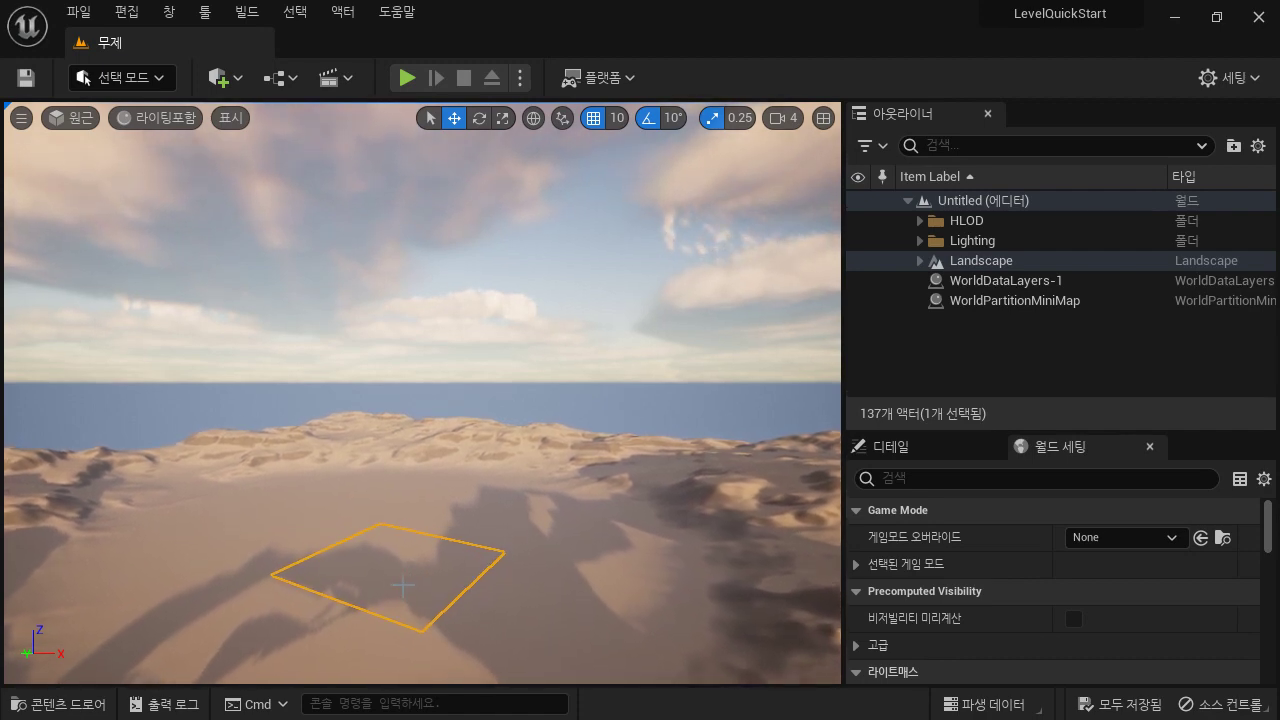
pyautogui.moveTo(466, 383)
pyautogui.mouseDown(button='right')
pyautogui.moveTo(400, 366)
pyautogui.moveTo(389, 340)
pyautogui.moveTo(294, 514)
pyautogui.mouseUp(button='right')
pyautogui.scroll(2, 446, 366)
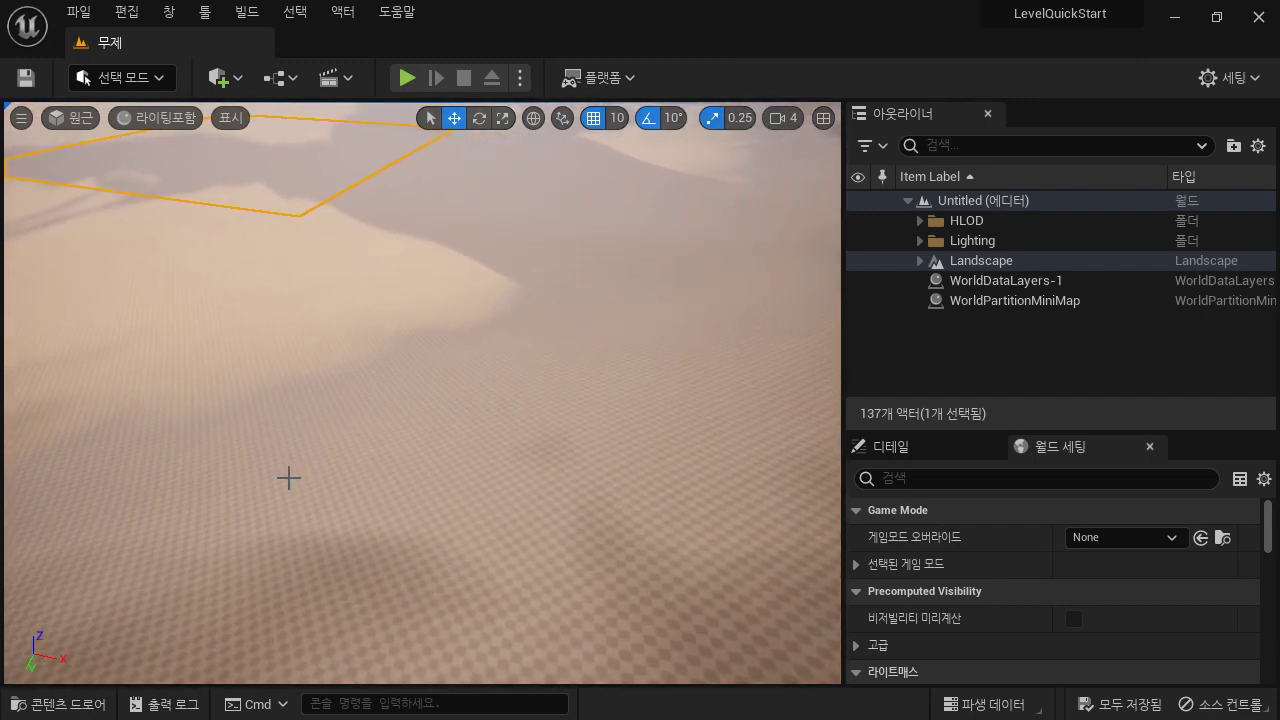
pyautogui.moveTo(289, 478); pyautogui.dragTo(337, 451, button='right')
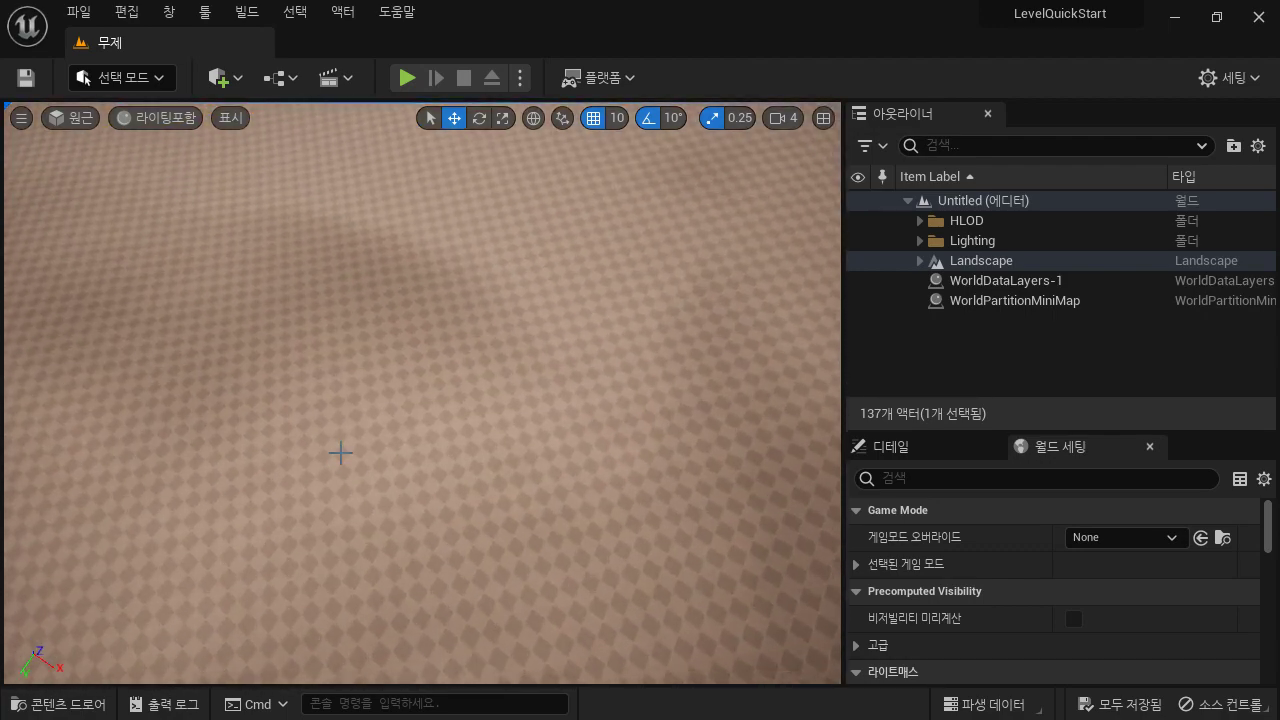
pyautogui.moveTo(378, 404); pyautogui.dragTo(375, 461, button='right')
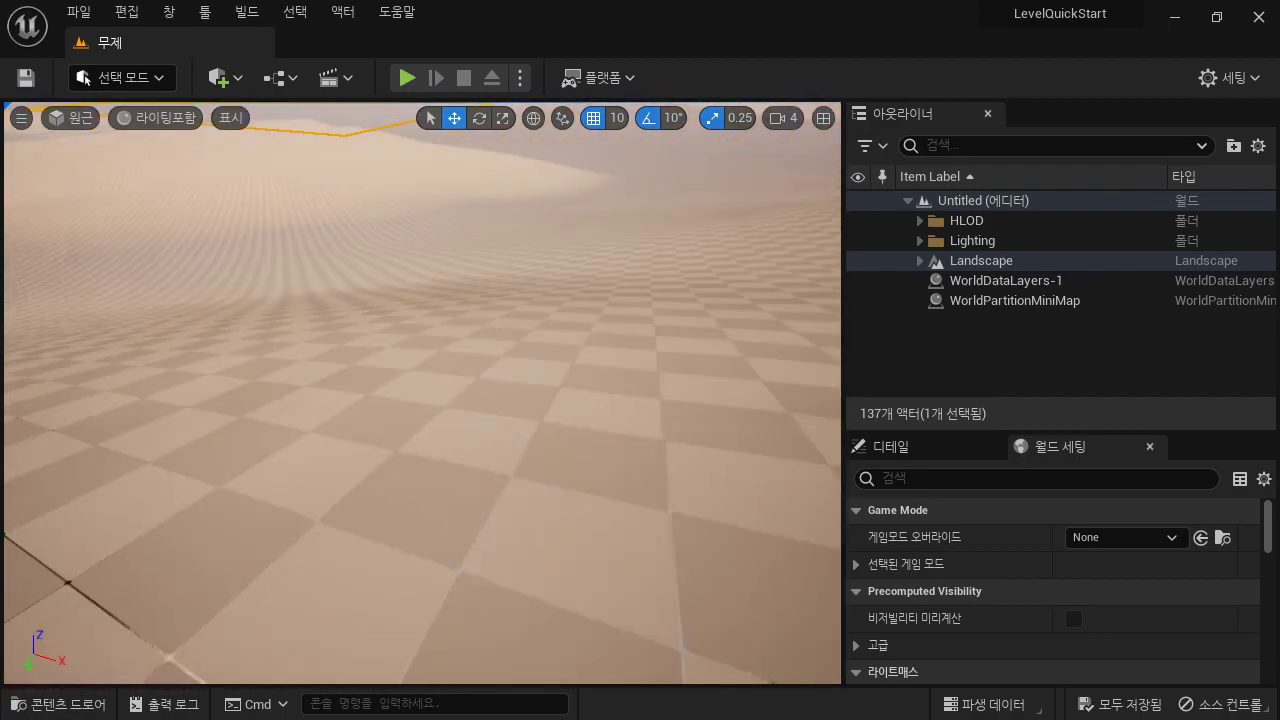
pyautogui.moveTo(420, 390); pyautogui.dragTo(460, 390, button='right')
pyautogui.moveTo(393, 435); pyautogui.dragTo(372, 400, button='right')
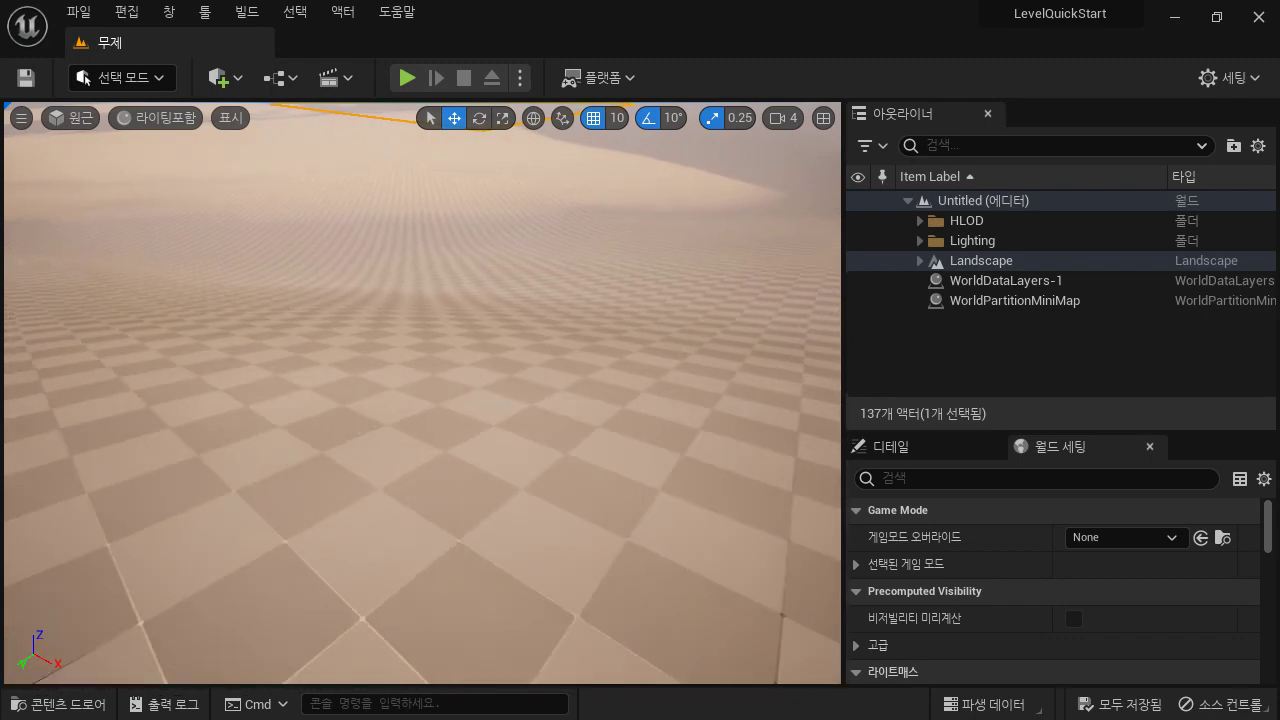
# Step: Practise panning the viewport camera sideways and vertically, and flying it forward over the checkered terrain
pyautogui.moveTo(420, 400)
pyautogui.mouseDown(button='middle')
pyautogui.moveTo(420, 340)
pyautogui.moveTo(414, 425)
pyautogui.moveTo(414, 375)
pyautogui.moveTo(414, 387)
pyautogui.mouseUp(button='middle')
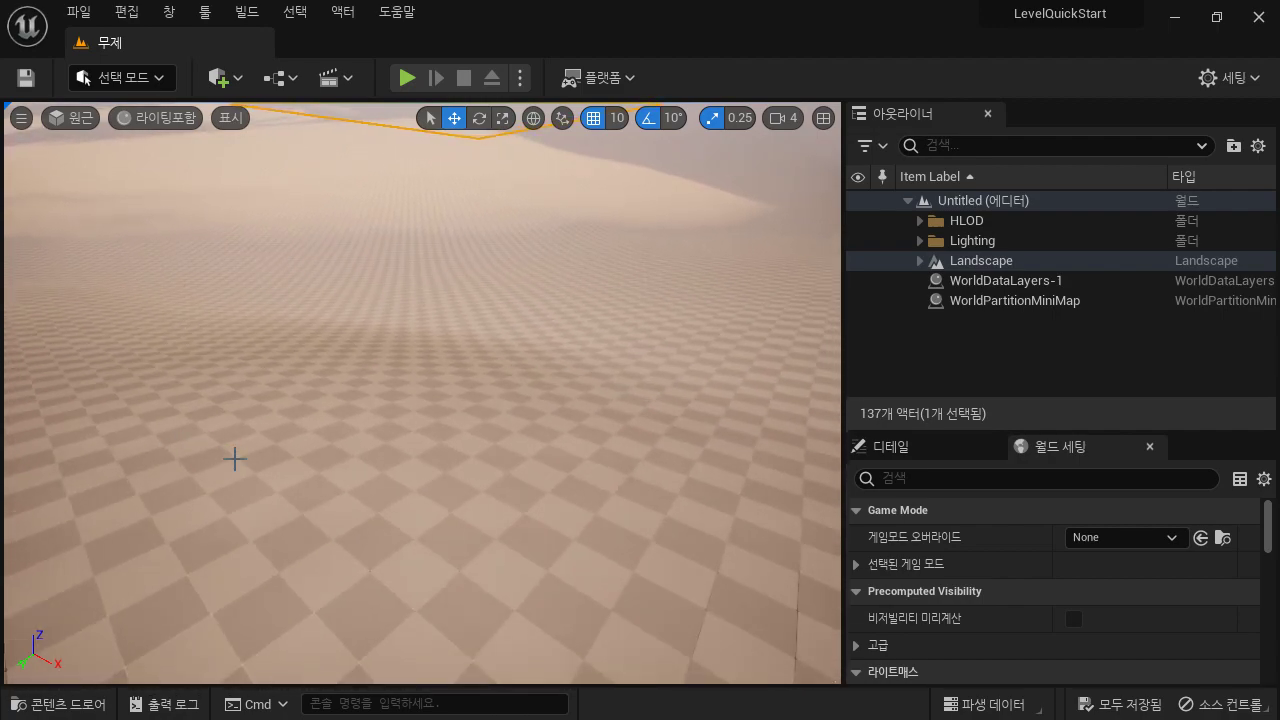
pyautogui.moveTo(234, 459); pyautogui.dragTo(211, 564, button='middle')
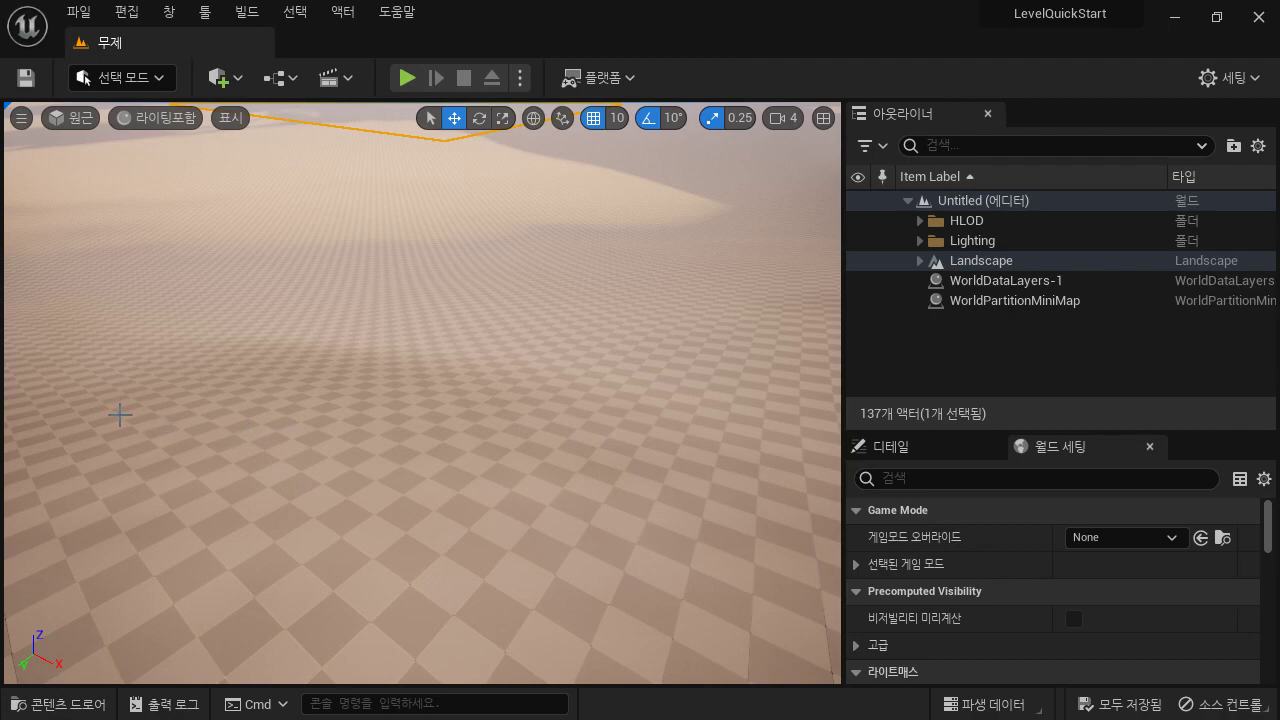
pyautogui.moveTo(117, 413)
pyautogui.mouseDown(button='right')
pyautogui.moveTo(165, 415)
pyautogui.moveTo(106, 408)
pyautogui.mouseUp(button='right')
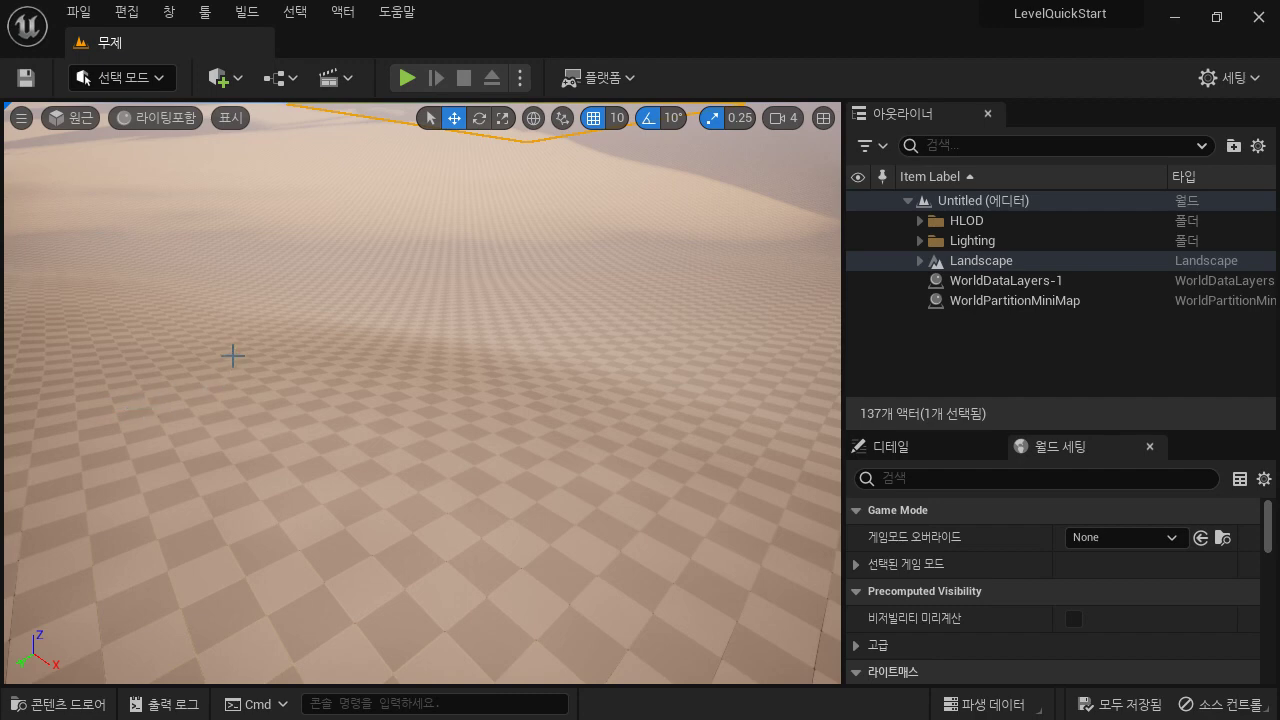
pyautogui.moveTo(207, 348); pyautogui.dragTo(196, 348, button='right')
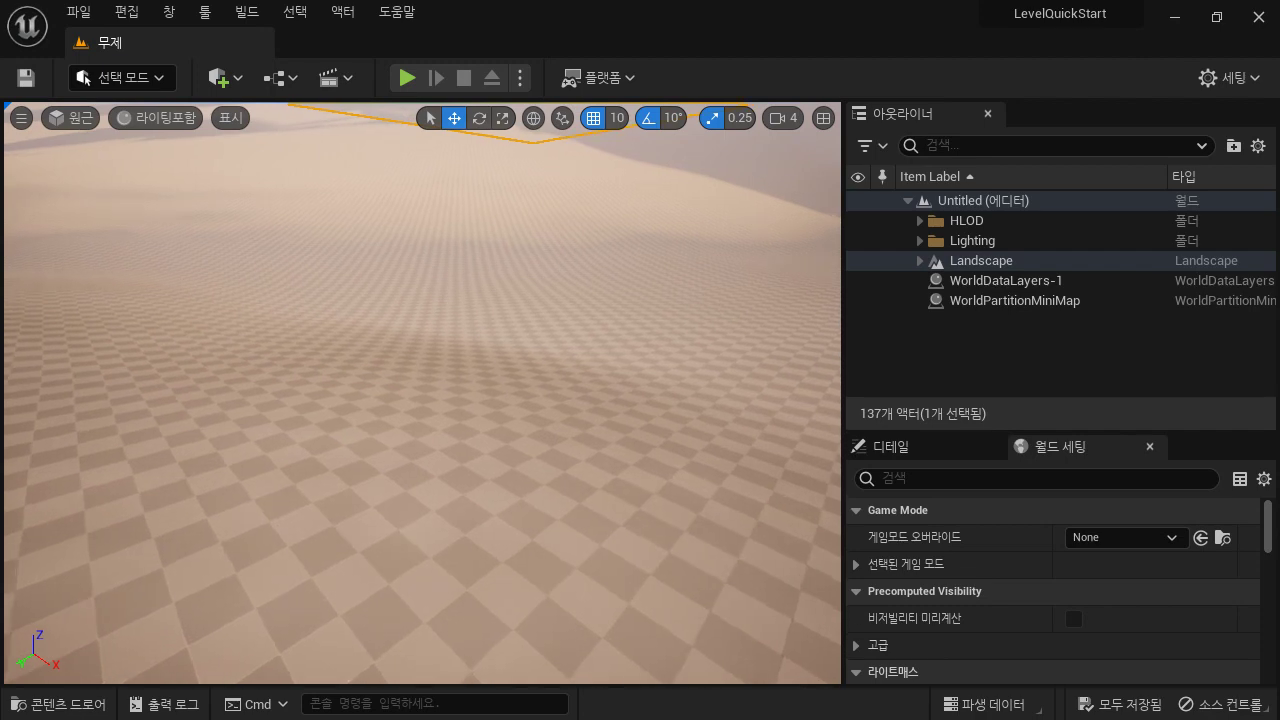
pyautogui.press('w')
pyautogui.press('w')
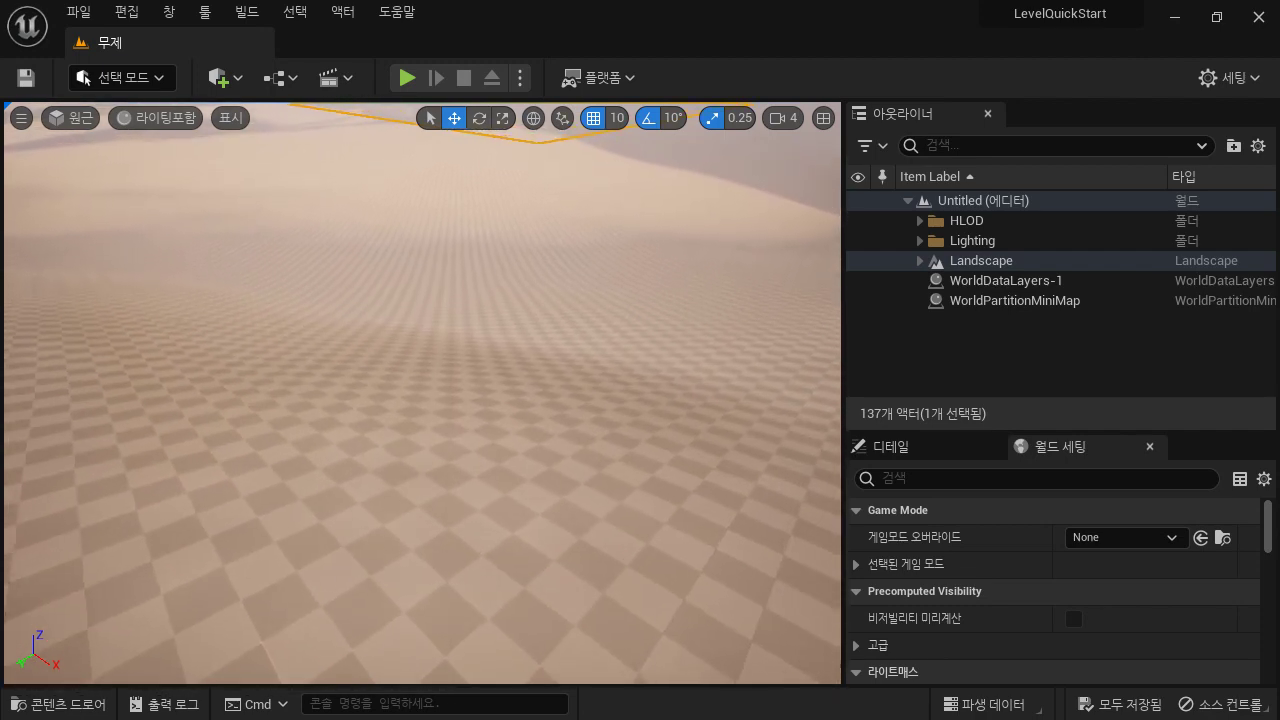
pyautogui.moveTo(251, 400)
pyautogui.mouseDown(button='right')
pyautogui.moveTo(251, 470)
pyautogui.moveTo(251, 400)
pyautogui.moveTo(236, 402)
pyautogui.moveTo(252, 396)
pyautogui.mouseUp(button='right')
pyautogui.moveTo(417, 476)
pyautogui.mouseDown(button='right')
pyautogui.moveTo(402, 476)
pyautogui.moveTo(454, 473)
pyautogui.moveTo(418, 473)
pyautogui.mouseUp(button='right')
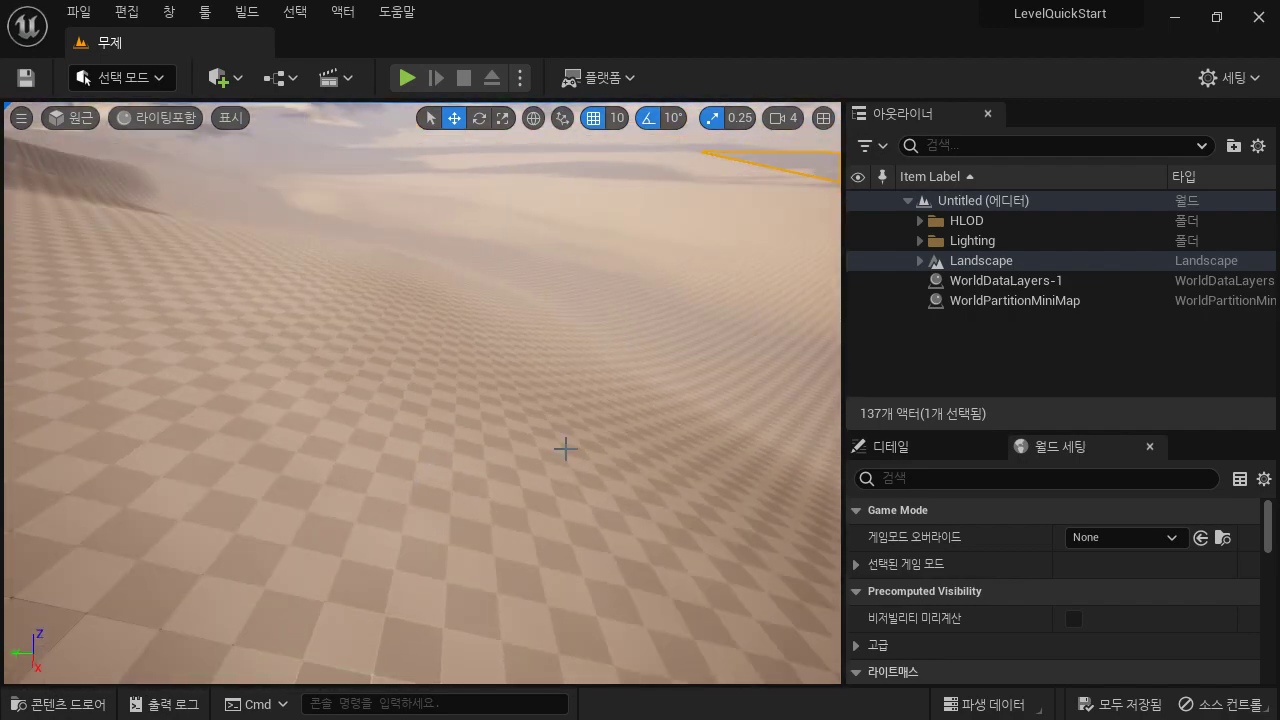
# Step: Turn the viewport camera from side to side to view the terrain around the selected landscape tile
pyautogui.moveTo(542, 413); pyautogui.dragTo(620, 411, button='right')
pyautogui.moveTo(494, 306); pyautogui.dragTo(560, 306, button='right')
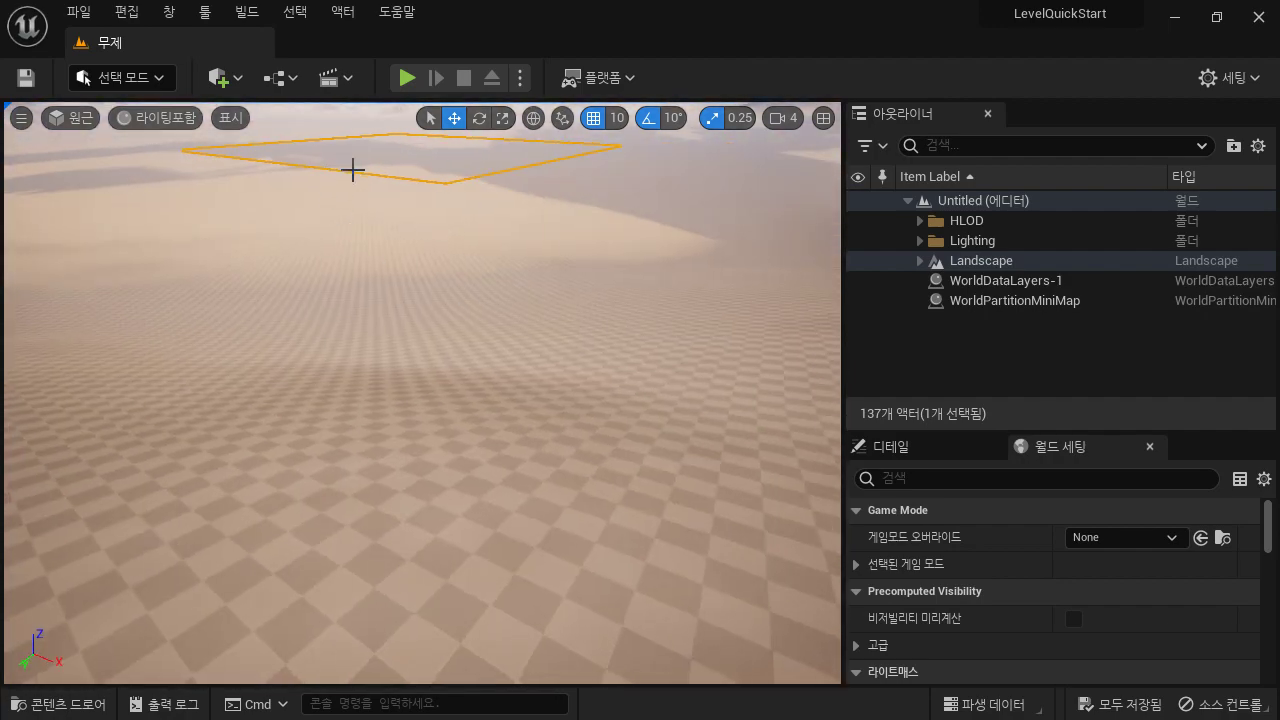
pyautogui.moveTo(352, 170); pyautogui.dragTo(260, 168, button='right')
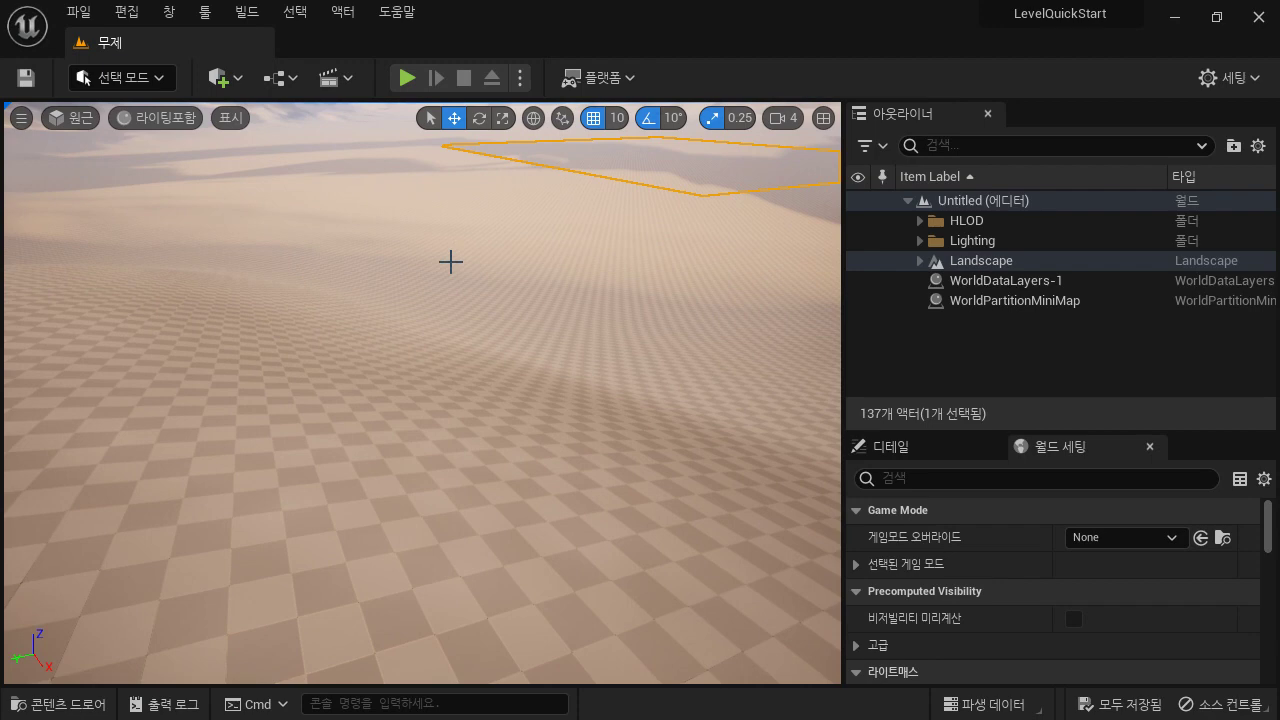
pyautogui.moveTo(306, 115); pyautogui.dragTo(466, 115, button='right')
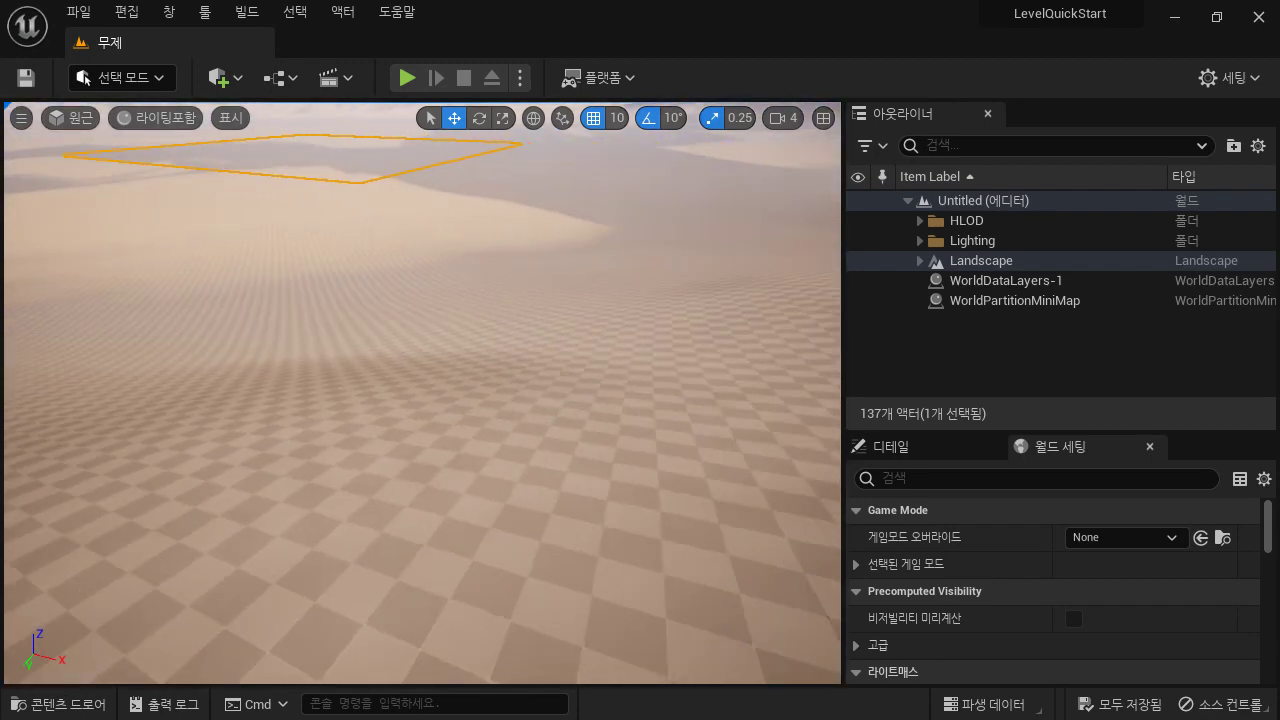
pyautogui.moveTo(306, 115); pyautogui.dragTo(262, 115, button='right')
pyautogui.moveTo(357, 366)
pyautogui.mouseDown(button='right')
pyautogui.moveTo(250, 366)
pyautogui.moveTo(556, 366)
pyautogui.moveTo(366, 366)
pyautogui.mouseUp(button='right')
pyautogui.moveTo(423, 271); pyautogui.dragTo(520, 271, button='right')
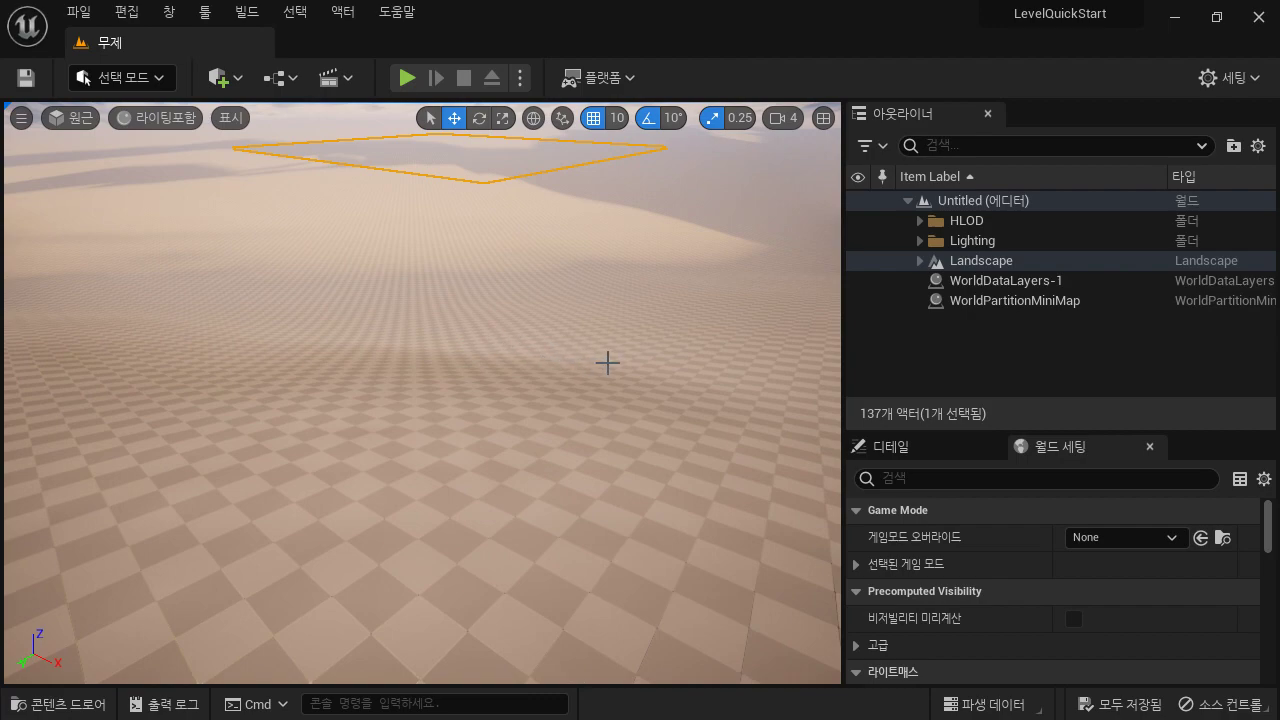
# Step: Practise tilting and raising the perspective camera to look along the checkered terrain and out to the horizon
pyautogui.moveTo(623, 366); pyautogui.dragTo(545, 385, button='right')
pyautogui.moveTo(478, 310); pyautogui.dragTo(478, 350, button='right')
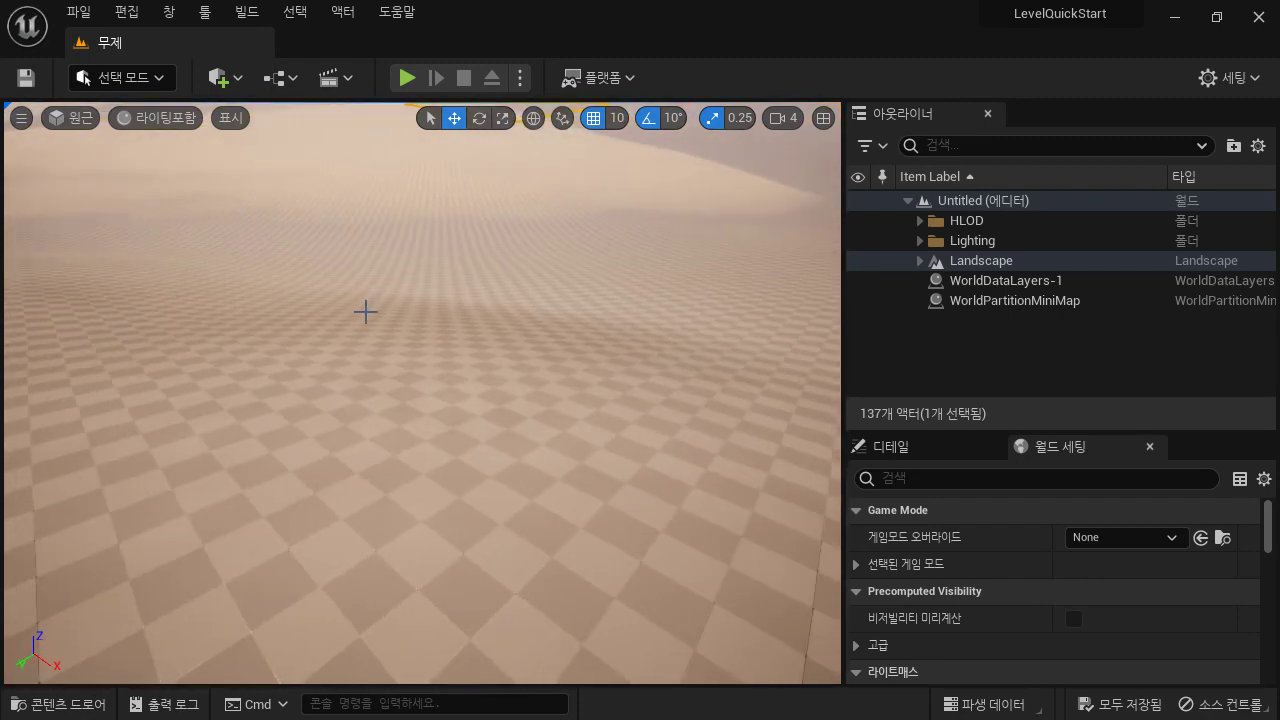
pyautogui.moveTo(169, 197); pyautogui.dragTo(315, 258, button='right')
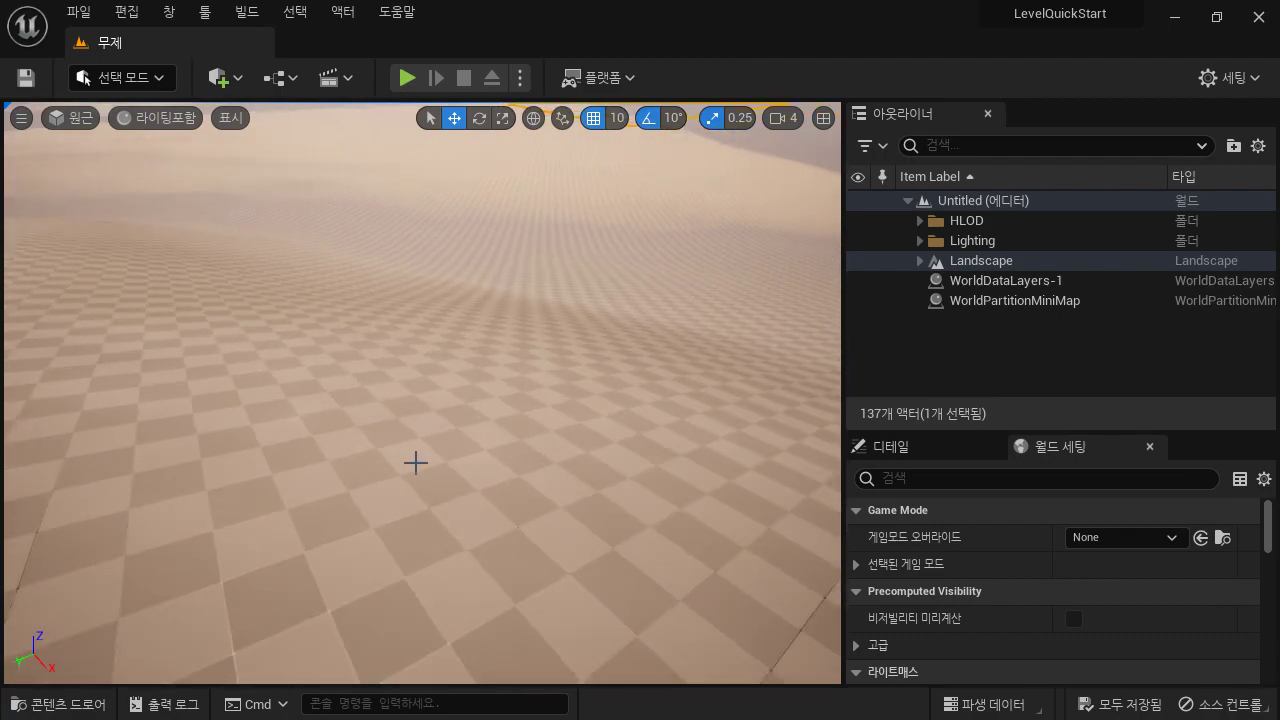
pyautogui.moveTo(277, 374); pyautogui.dragTo(277, 402, button='right')
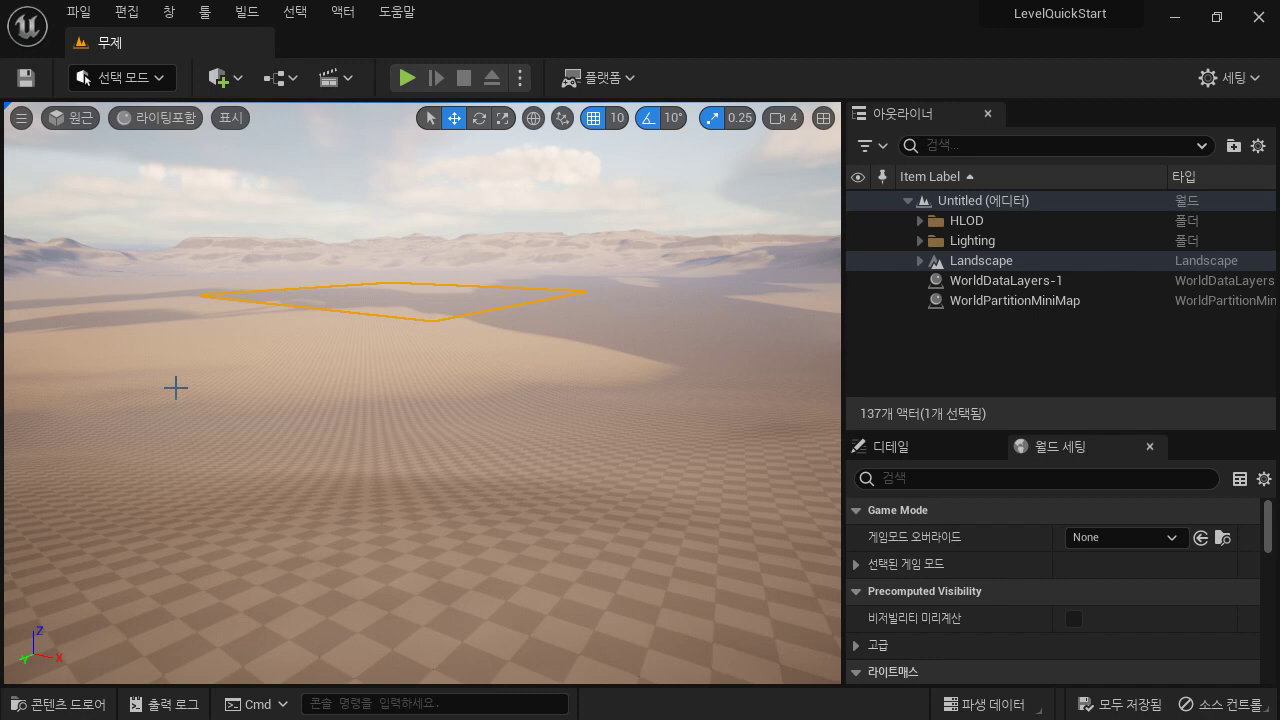
pyautogui.moveTo(176, 387); pyautogui.dragTo(176, 409, button='middle')
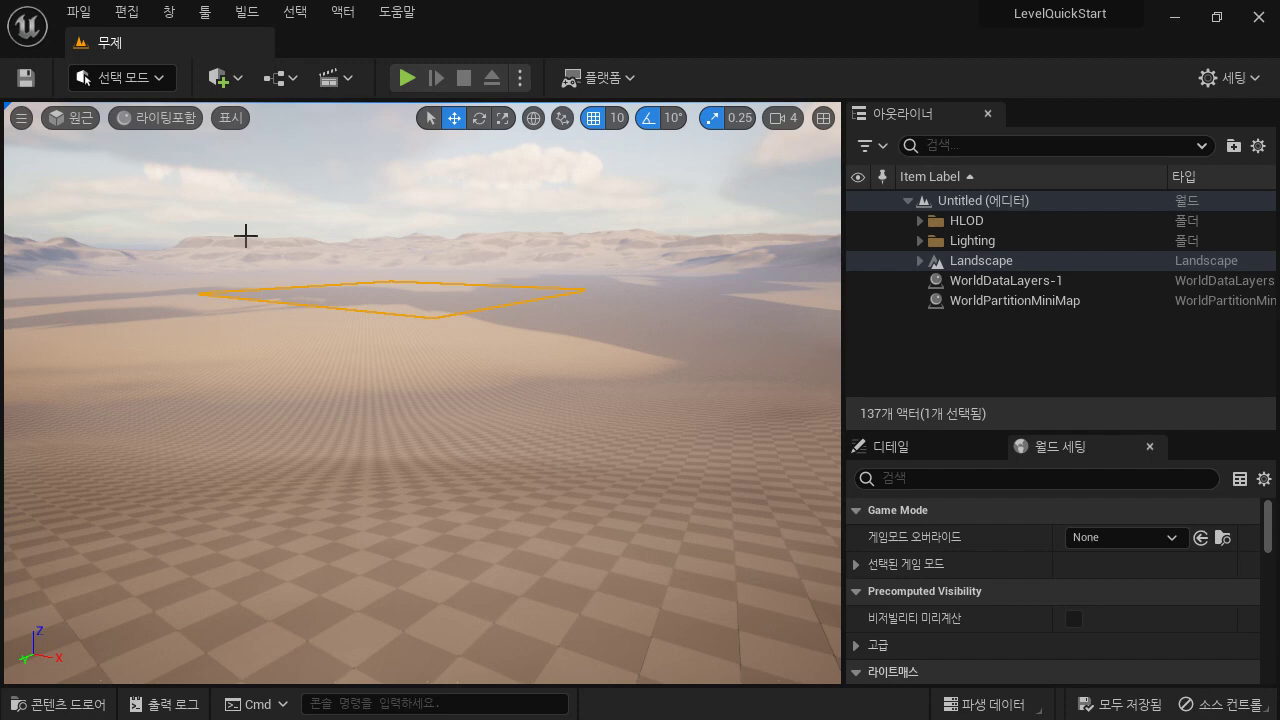
# Step: Switch the viewport to the Top (상단) orthographic view and practise zooming in and out around the landscape's origin
pyautogui.click(79, 120)
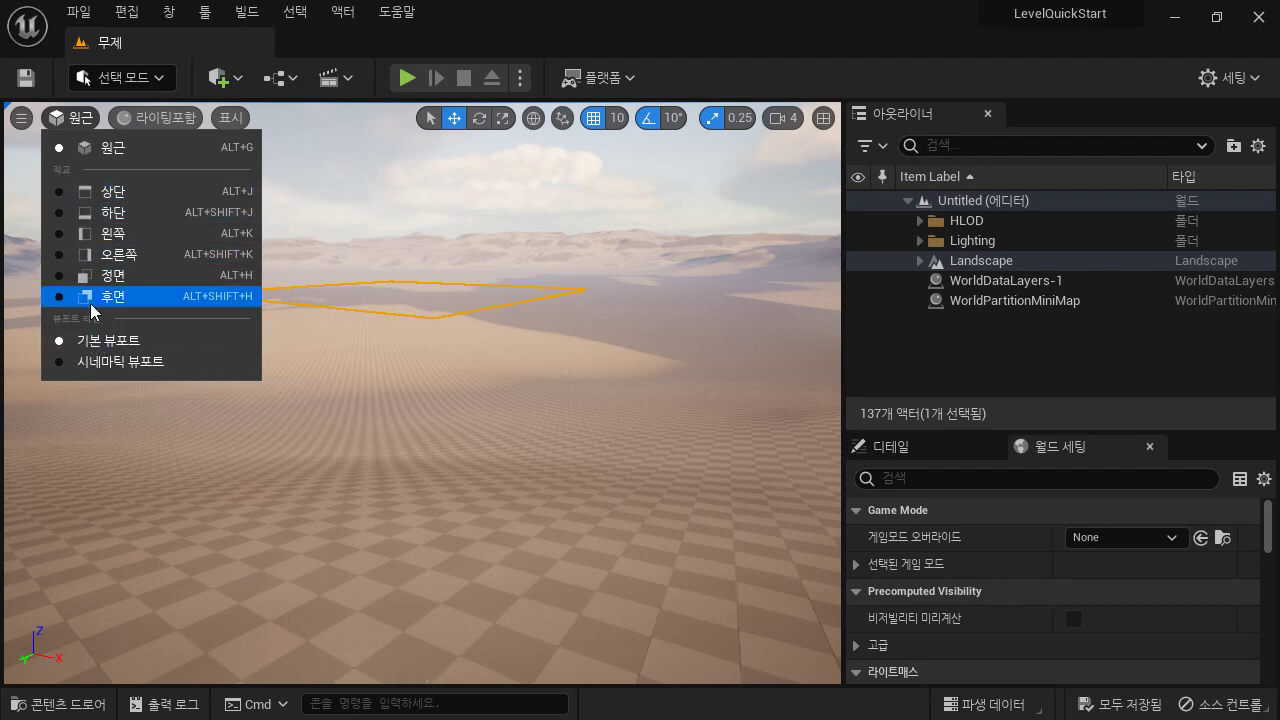
pyautogui.click(121, 196)
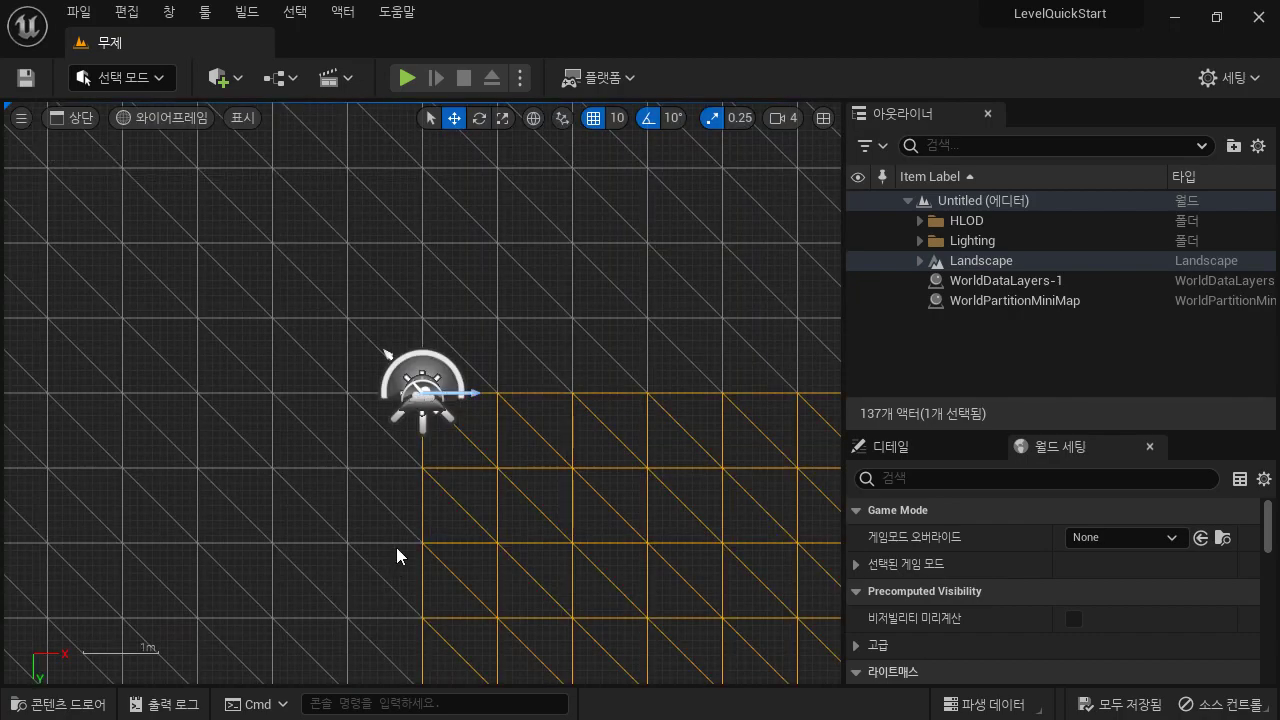
pyautogui.scroll(-8, 396, 547)
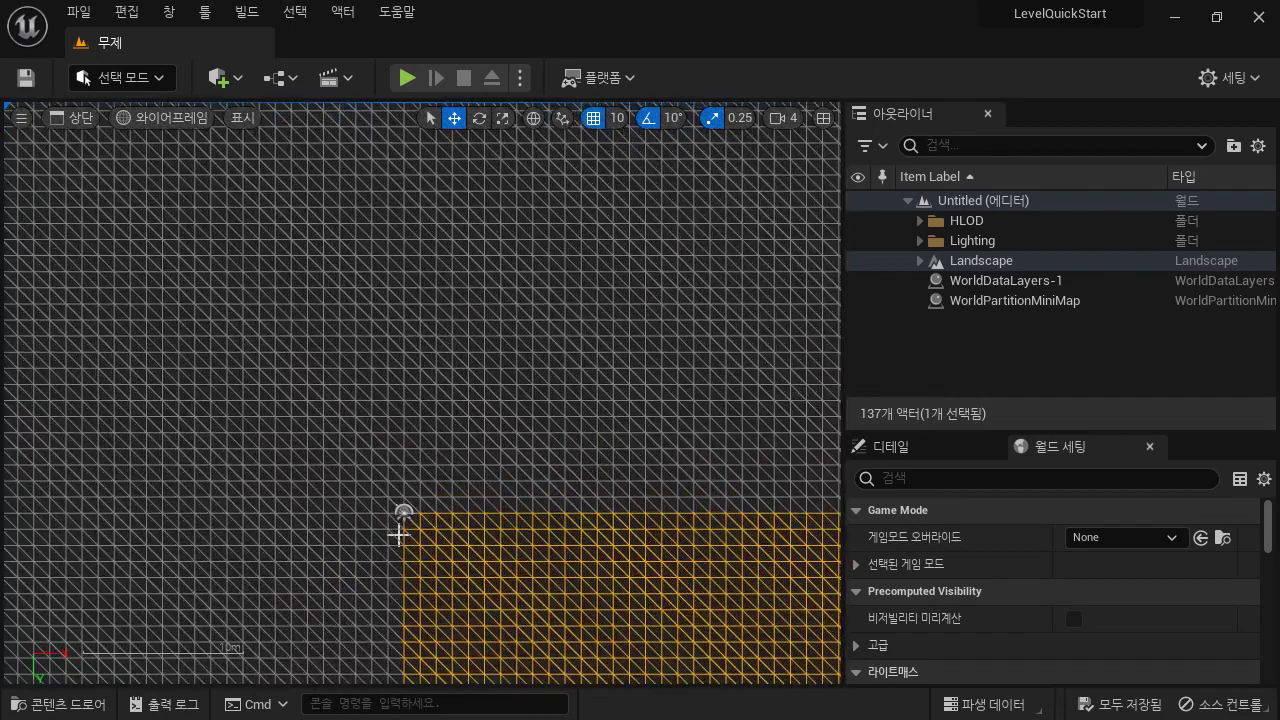
pyautogui.scroll(3, 398, 535)
pyautogui.scroll(10, 340, 495)
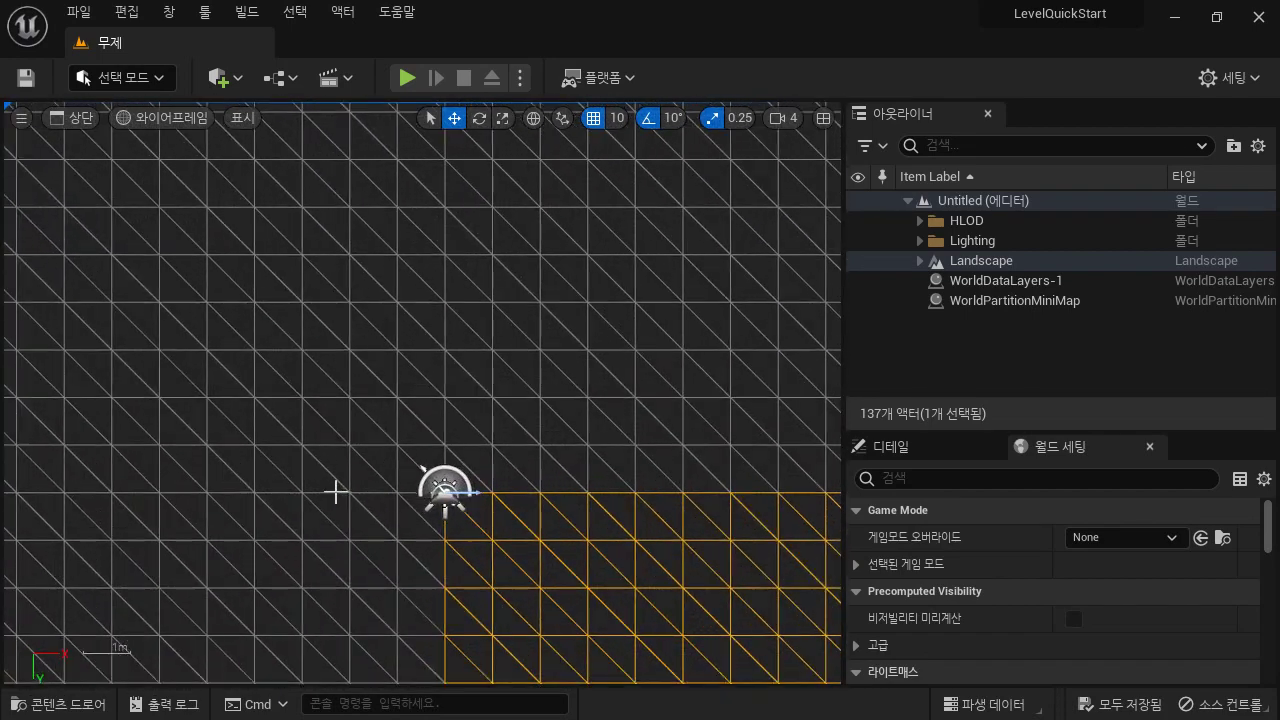
pyautogui.scroll(-10, 330, 491)
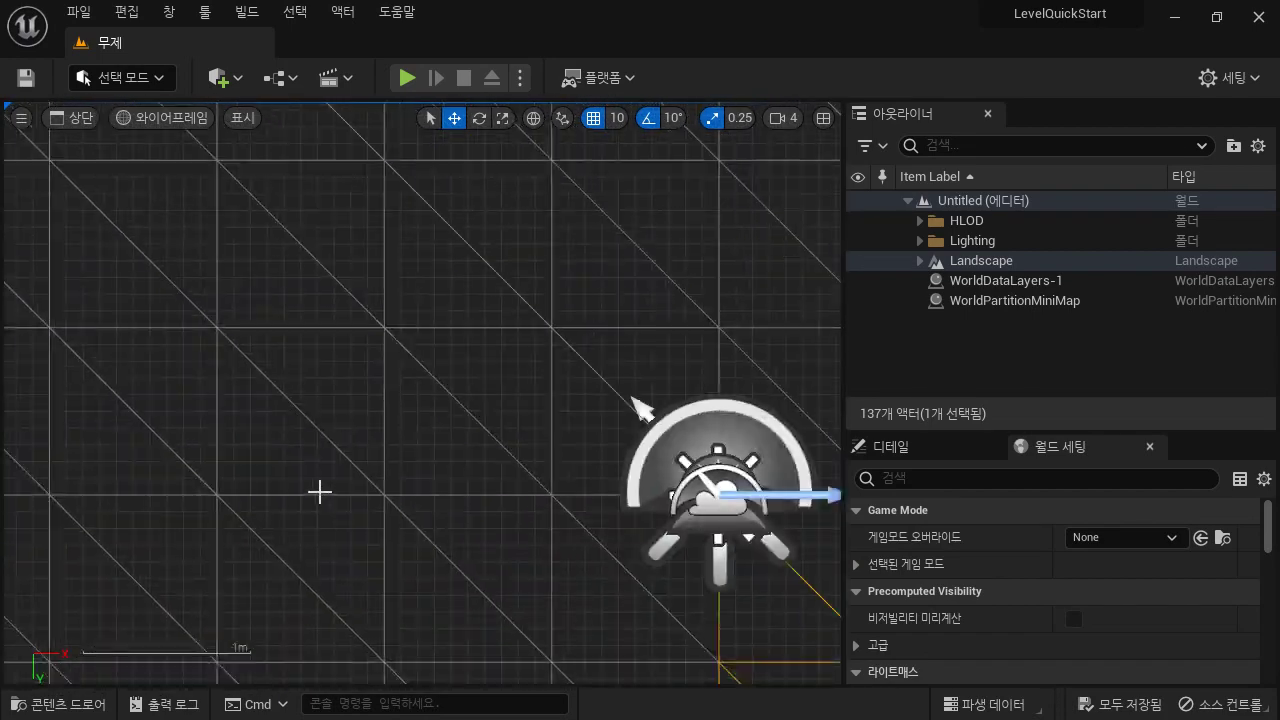
pyautogui.scroll(-1, 316, 491)
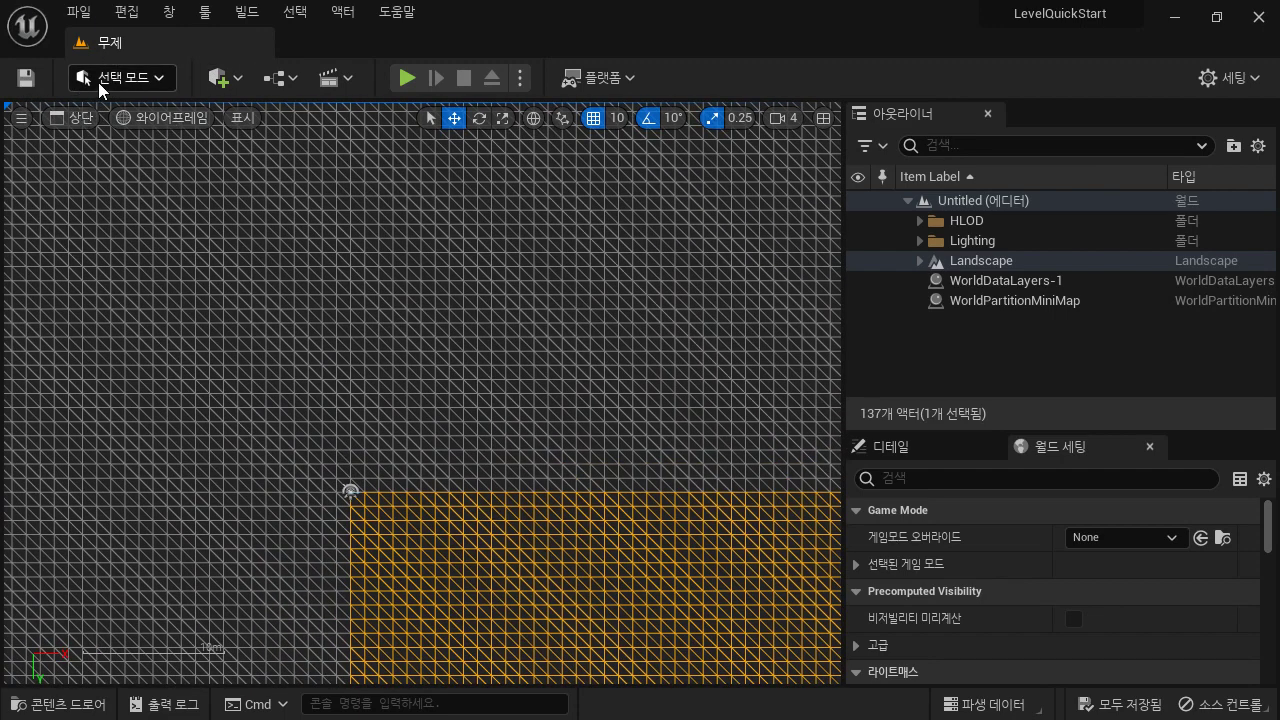
# Step: Show the top view in the Lit (라이팅포함) view mode, followed by Unlit (언릿)
pyautogui.click(178, 121)
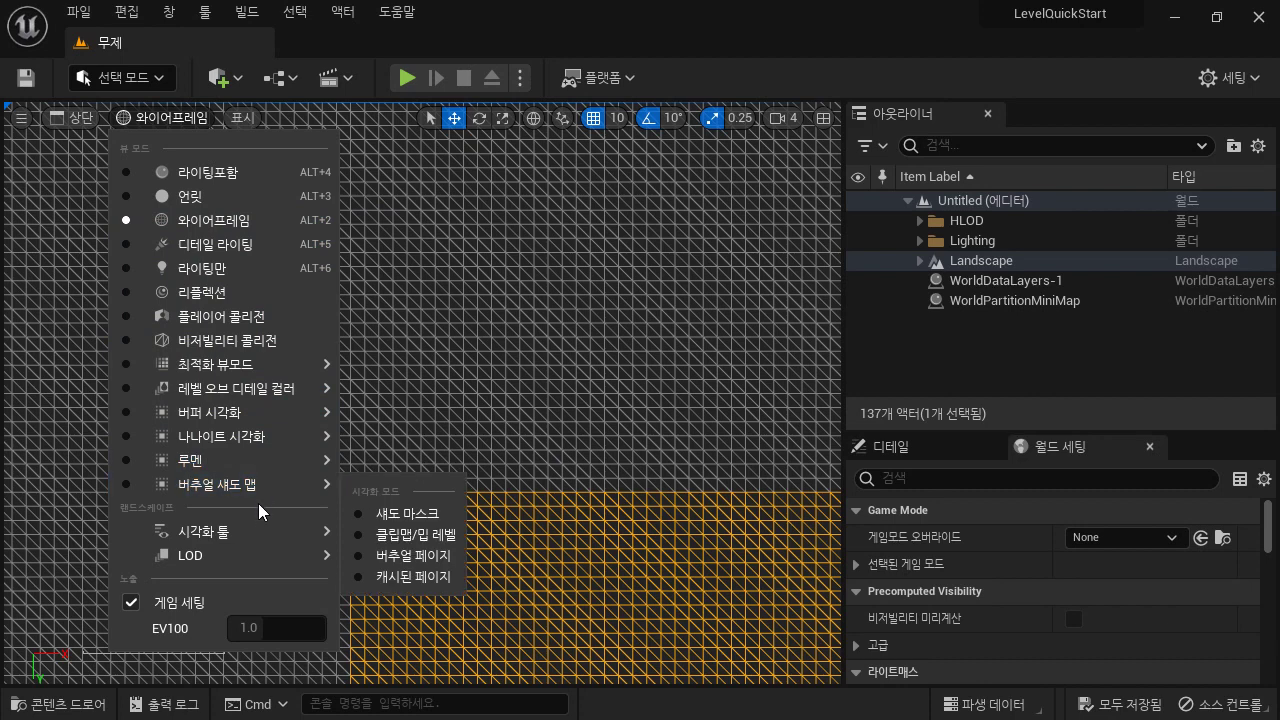
pyautogui.click(249, 173)
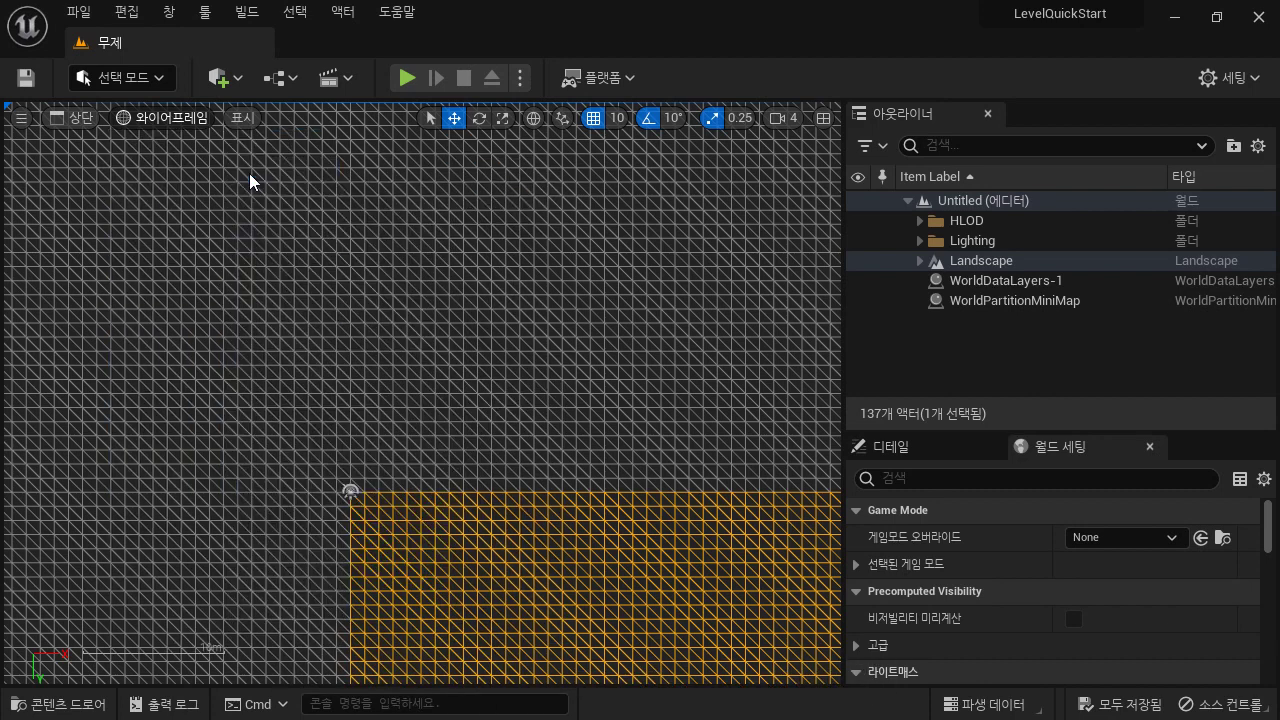
pyautogui.moveTo(314, 257); pyautogui.dragTo(338, 291, button='right')
pyautogui.click(157, 117)
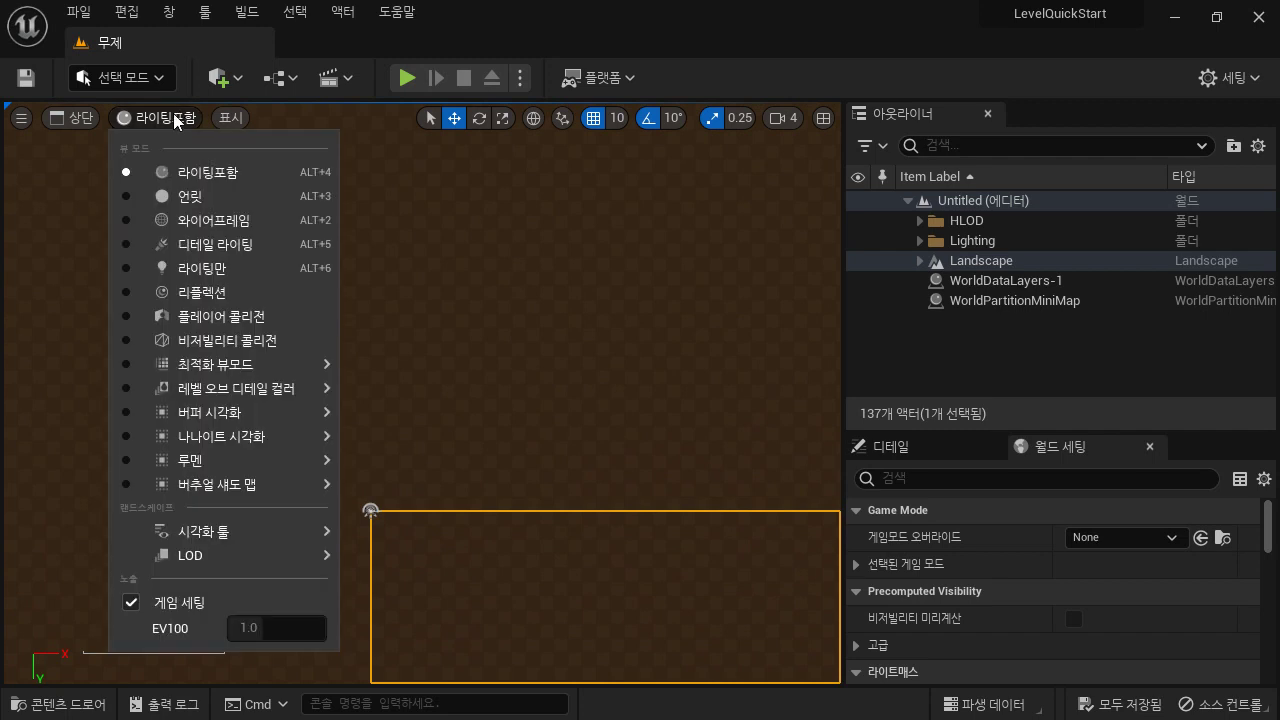
pyautogui.click(197, 200)
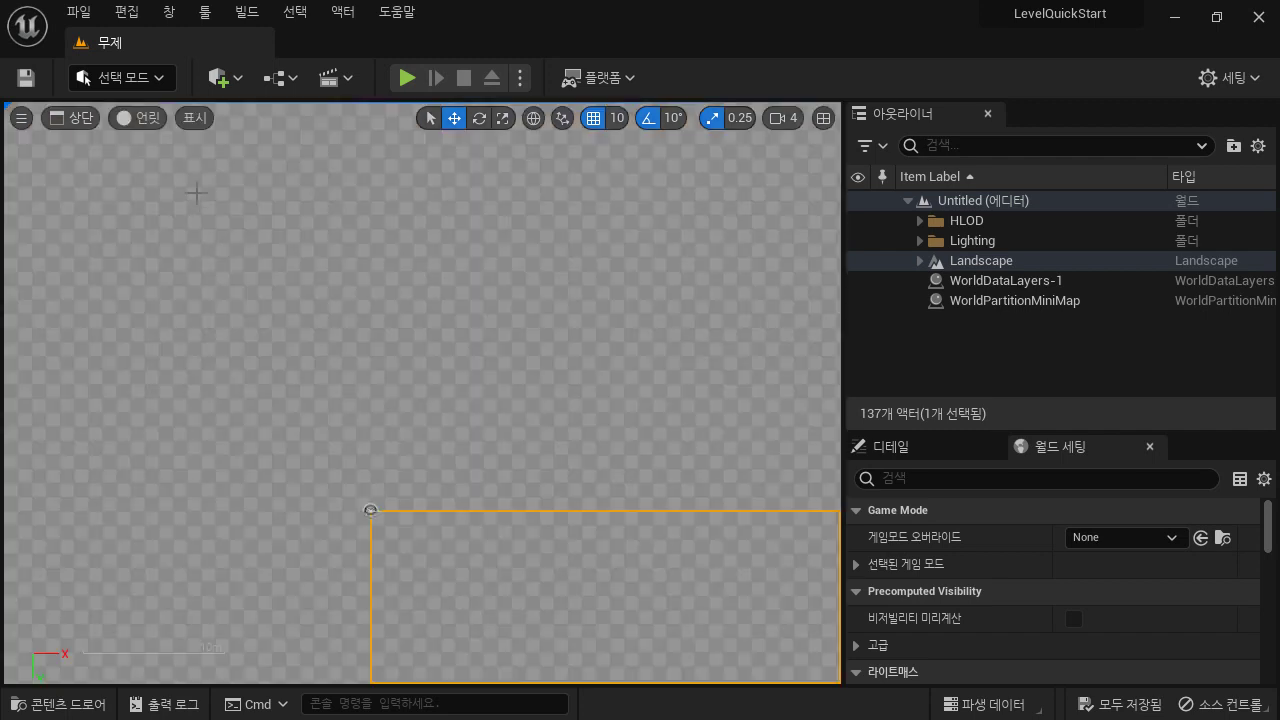
# Step: Show the top view in Detail Lighting (디테일 라이팅), followed by the Reflections (리플렉션) view mode
pyautogui.click(151, 120)
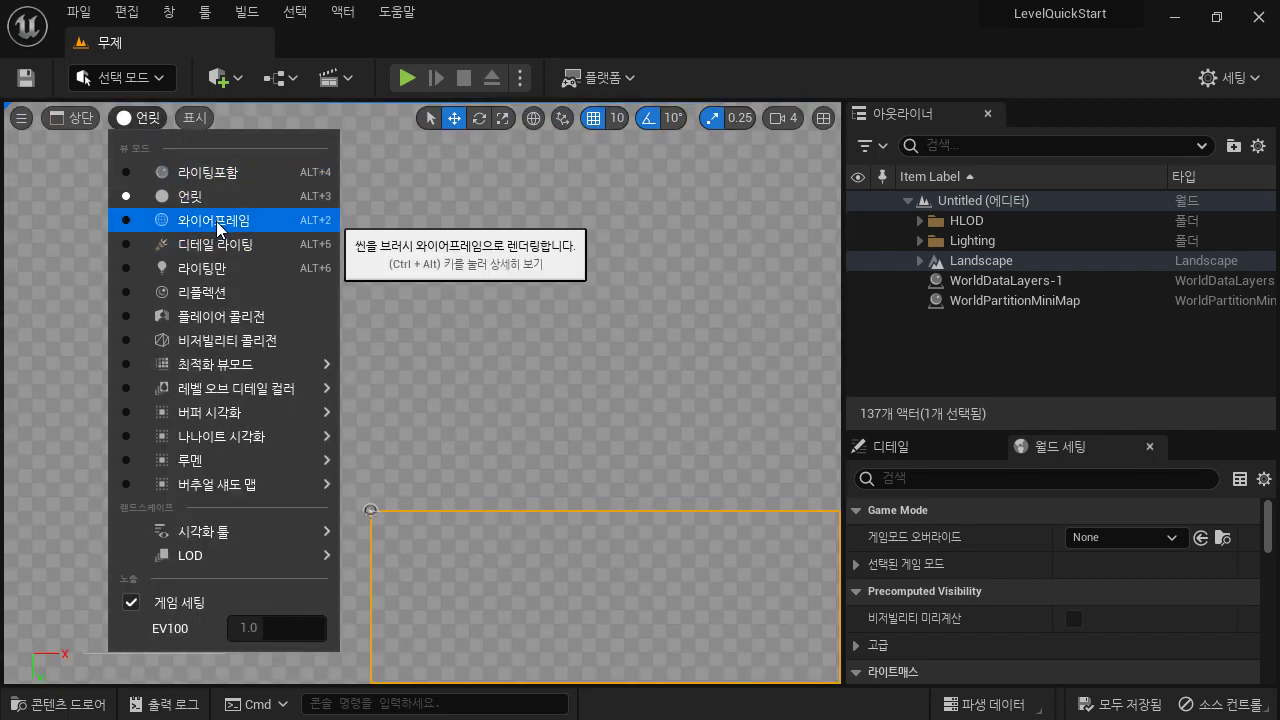
pyautogui.click(218, 245)
pyautogui.click(141, 118)
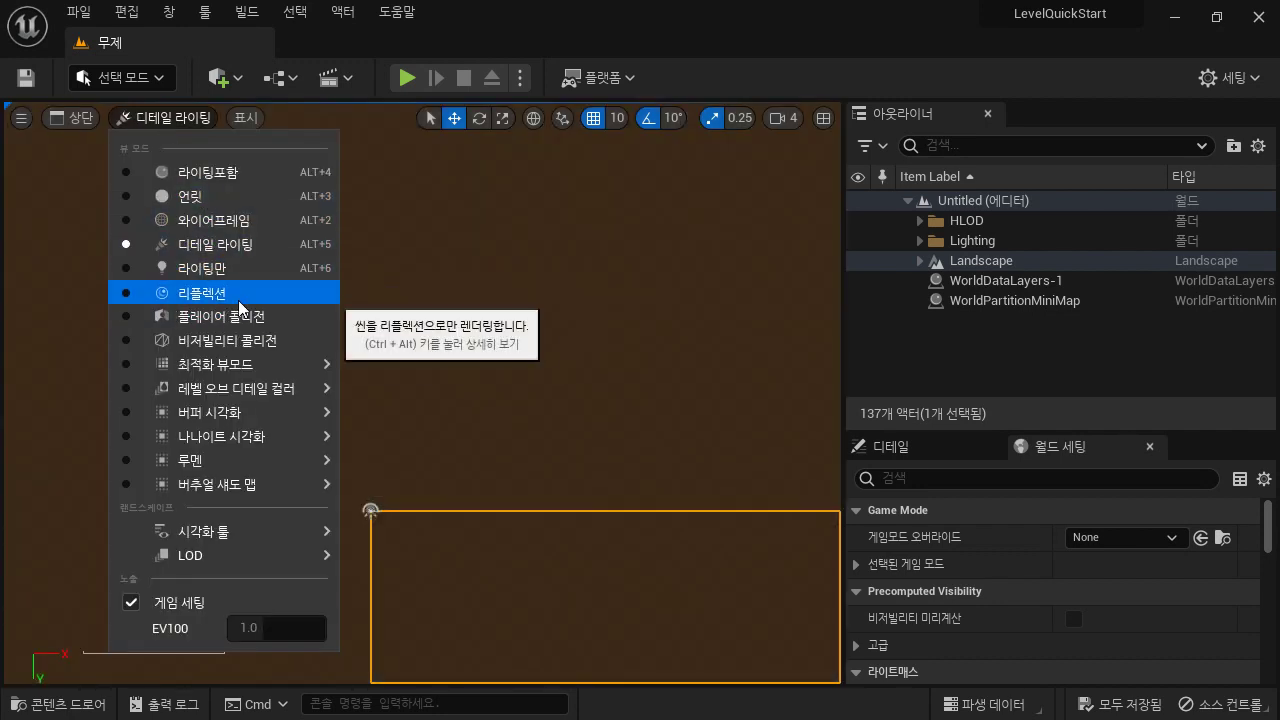
pyautogui.click(238, 298)
pyautogui.click(184, 117)
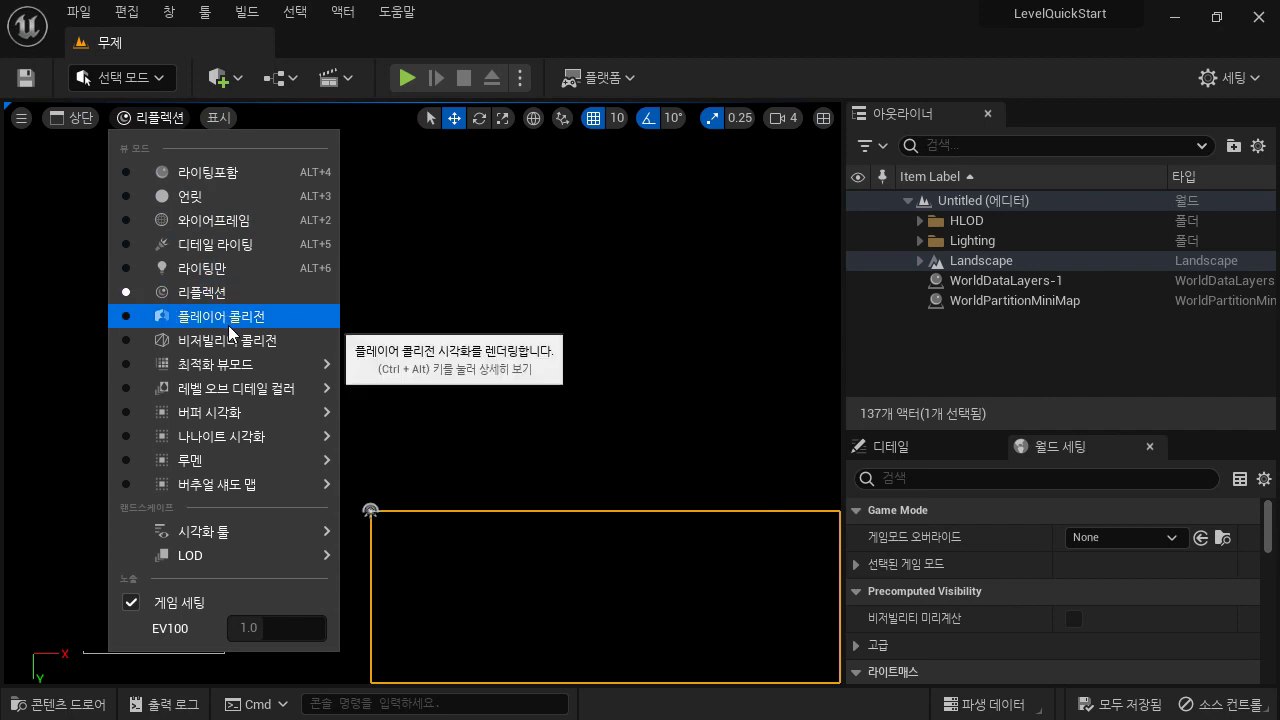
pyautogui.click(159, 119)
# Step: Return the viewport to the Perspective (원근) view and tilt the camera up toward the sky
pyautogui.click(80, 119)
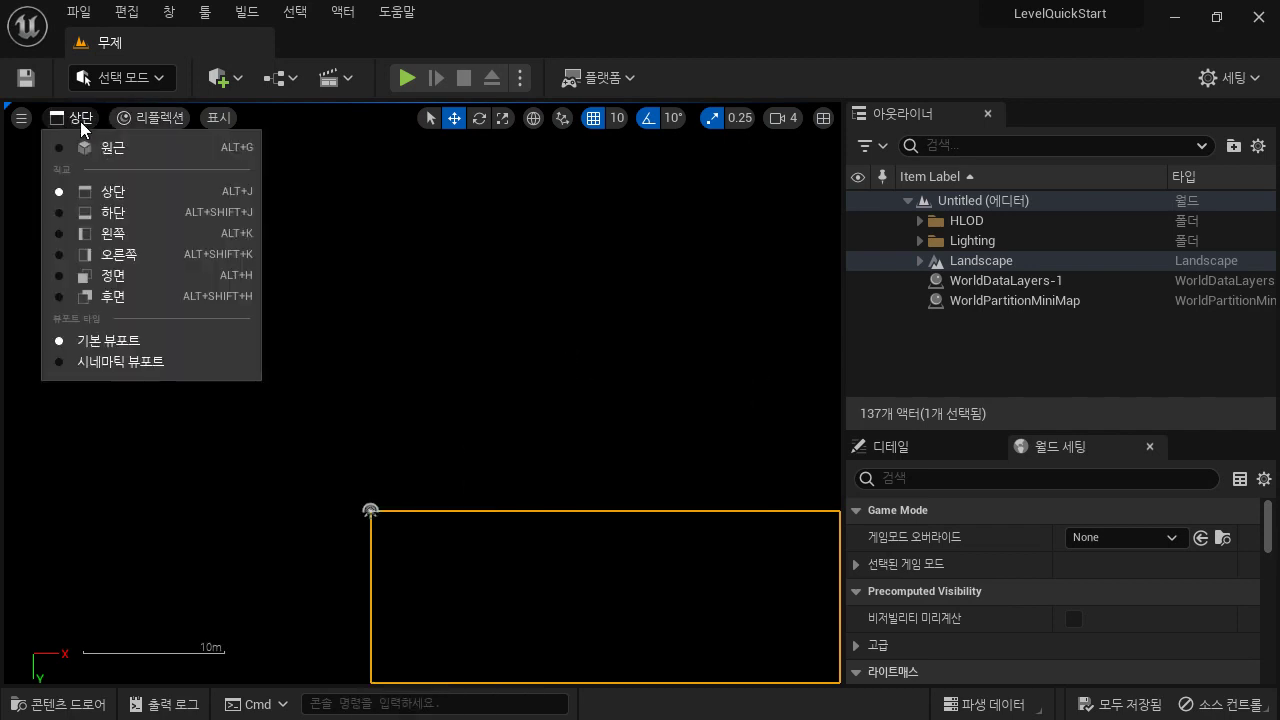
pyautogui.click(108, 147)
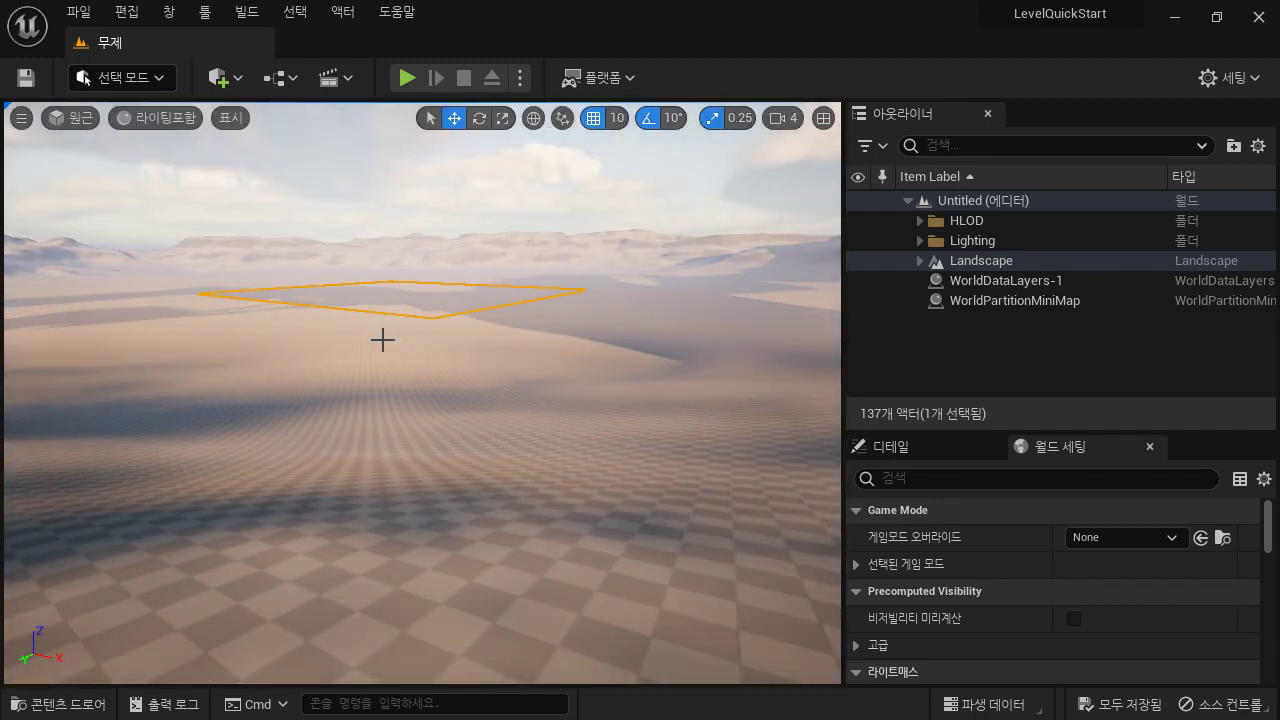
pyautogui.moveTo(383, 337); pyautogui.dragTo(169, 243, button='right')
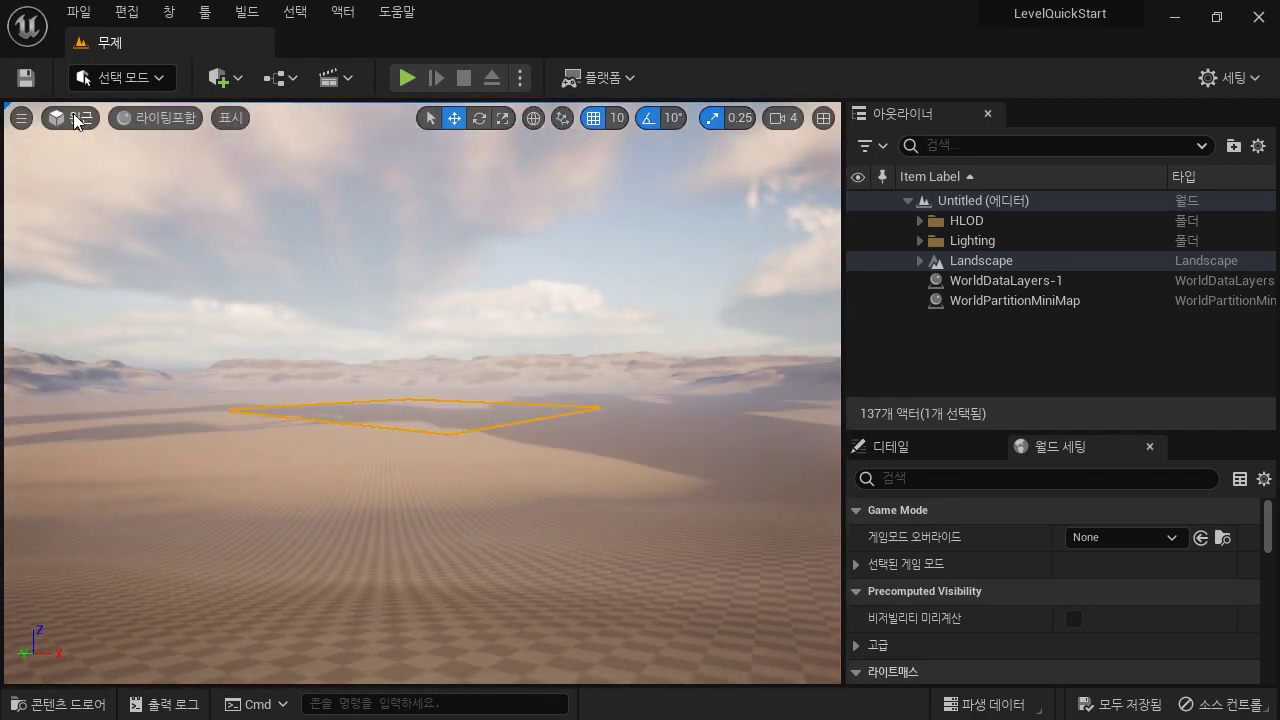
# Step: View the level from the Back (후면) and Front (정면) orthographic directions, panning each view slightly
pyautogui.click(80, 119)
pyautogui.click(113, 297)
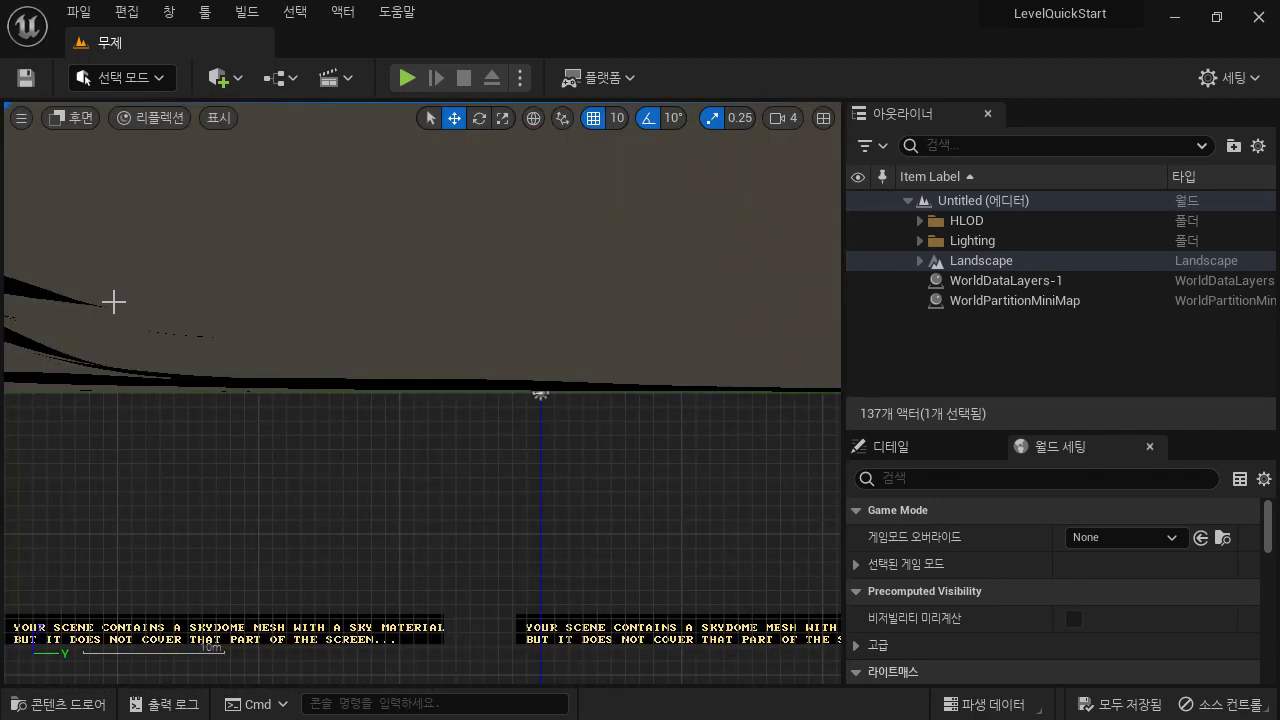
pyautogui.moveTo(469, 447); pyautogui.dragTo(434, 531, button='right')
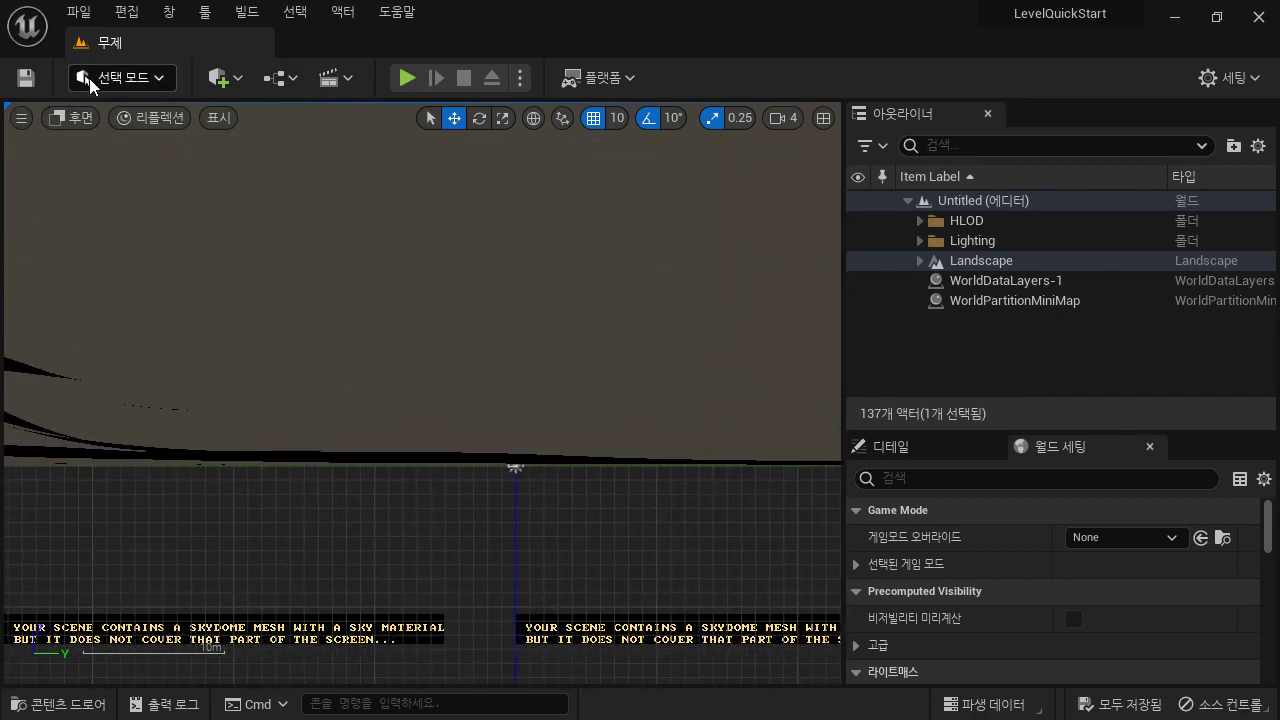
pyautogui.click(80, 119)
pyautogui.click(140, 277)
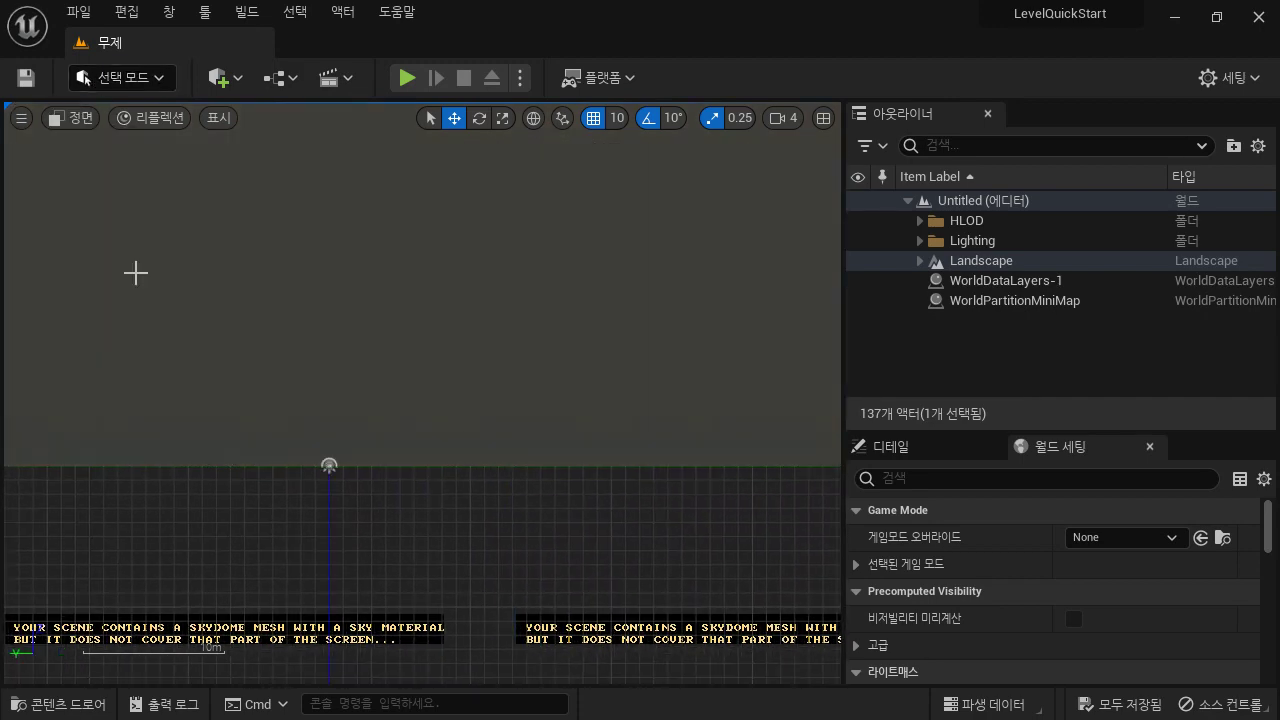
pyautogui.moveTo(331, 349)
pyautogui.mouseDown(button='right')
pyautogui.moveTo(371, 651)
pyautogui.moveTo(363, 457)
pyautogui.moveTo(385, 329)
pyautogui.mouseUp(button='right')
# Step: Box-select the landscape tiles near the origin in the front view and clear the selection
pyautogui.moveTo(385, 329); pyautogui.dragTo(405, 468)
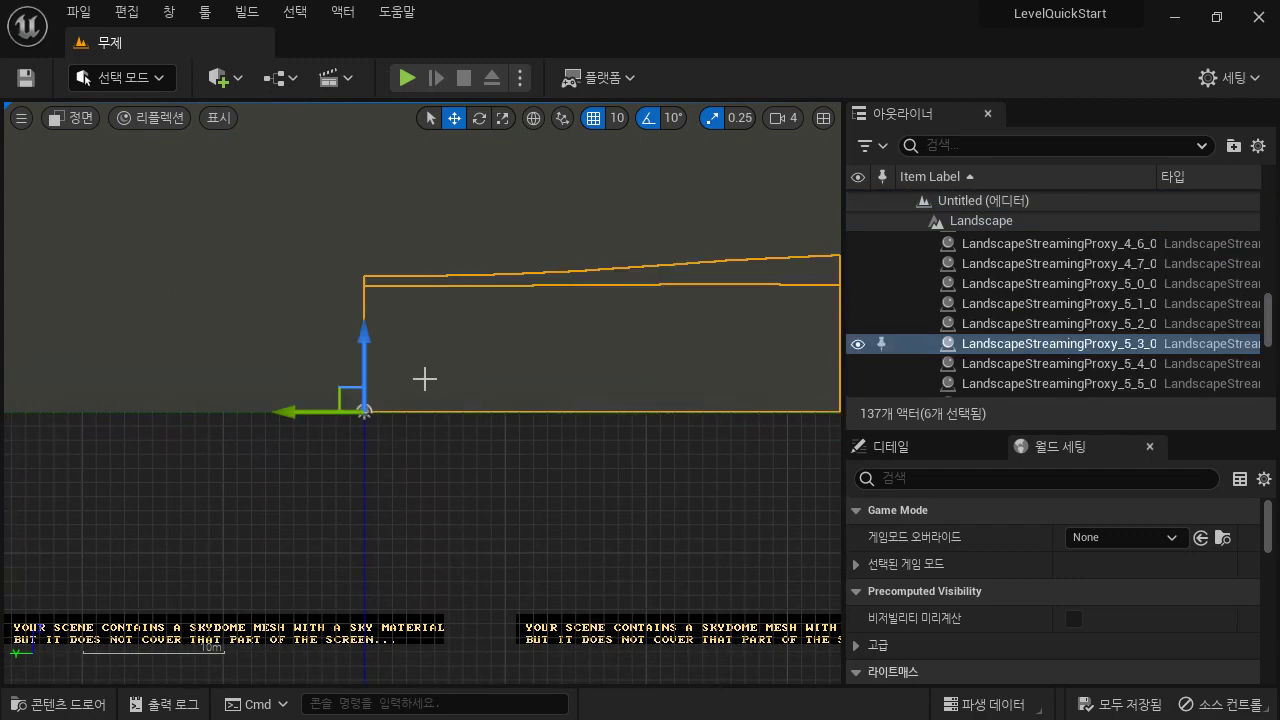
pyautogui.rightClick(372, 484)
pyautogui.click(271, 491)
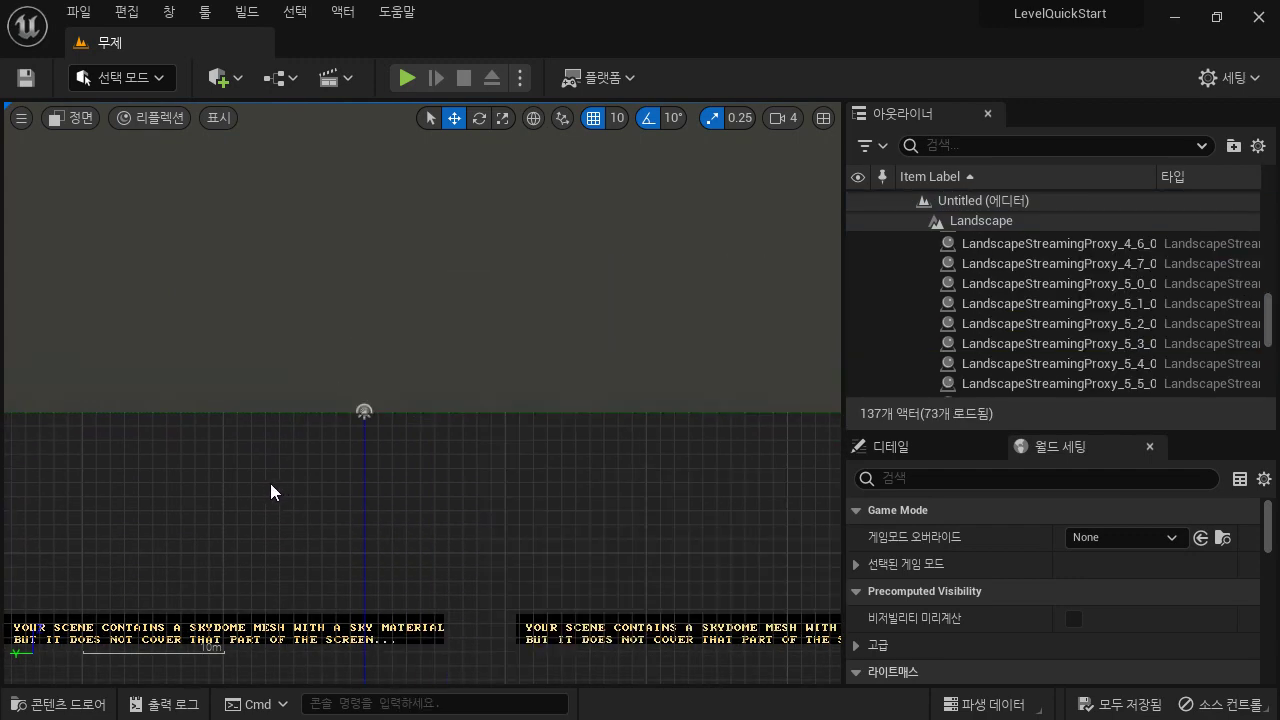
# Step: Zoom out to the whole landscape profile and view it from the Right (오른쪽) and Left (왼쪽) orthographic directions
pyautogui.scroll(-6, 291, 490)
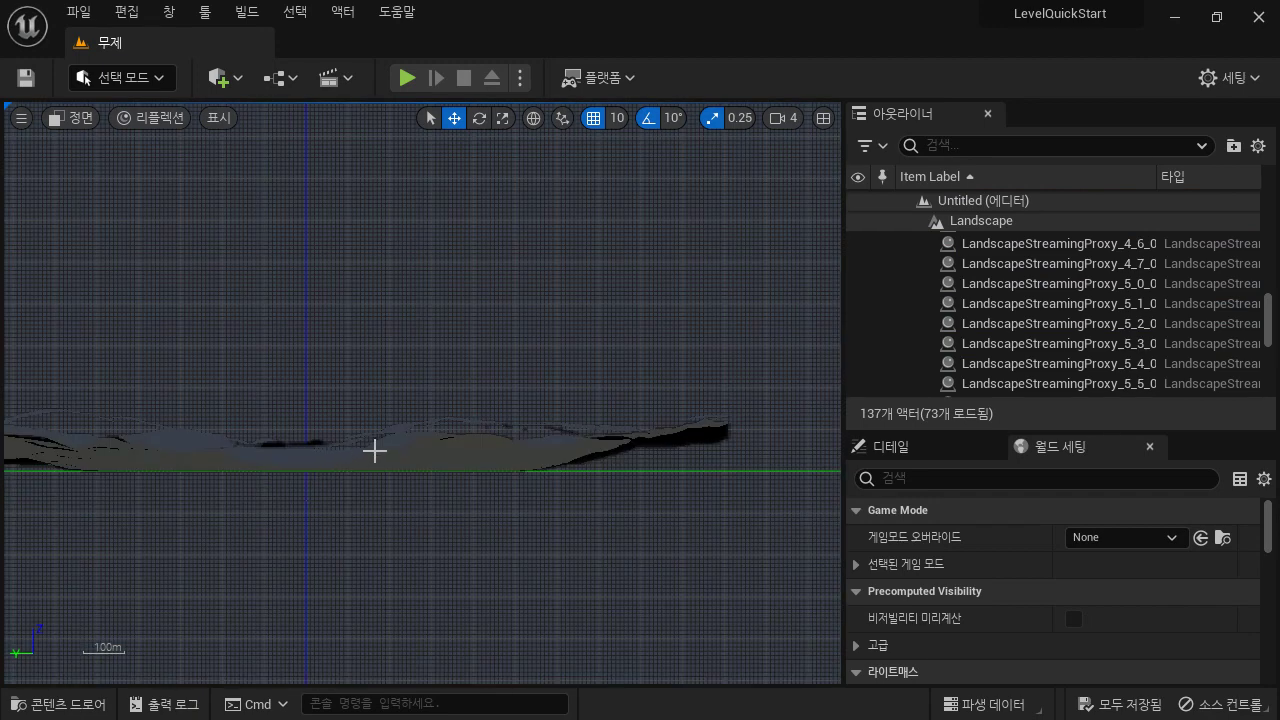
pyautogui.scroll(-4, 375, 451)
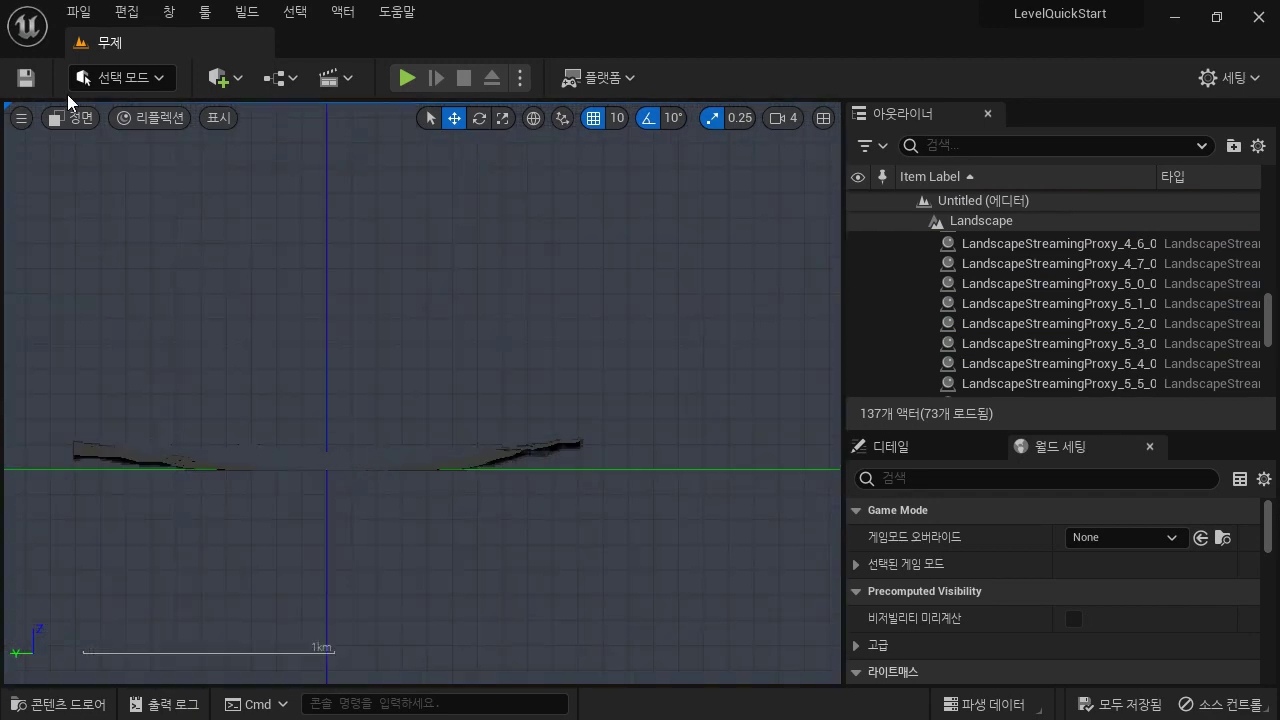
pyautogui.click(82, 119)
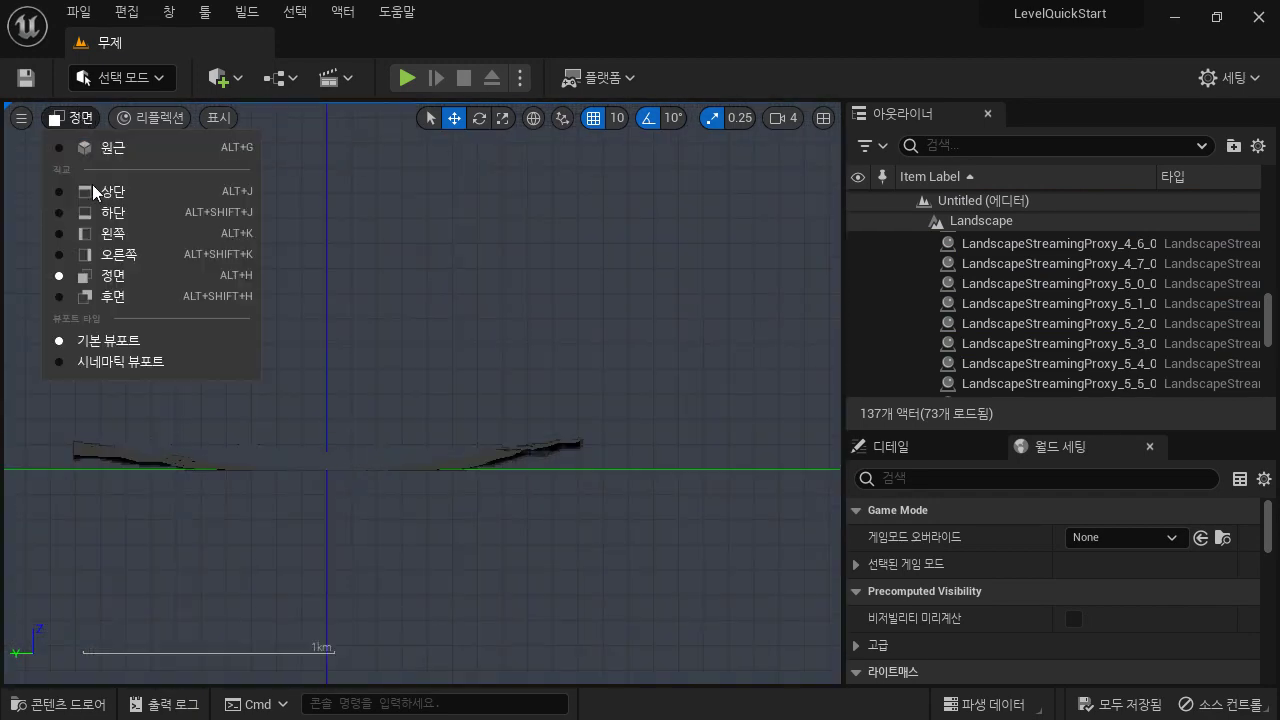
pyautogui.click(104, 252)
pyautogui.click(90, 120)
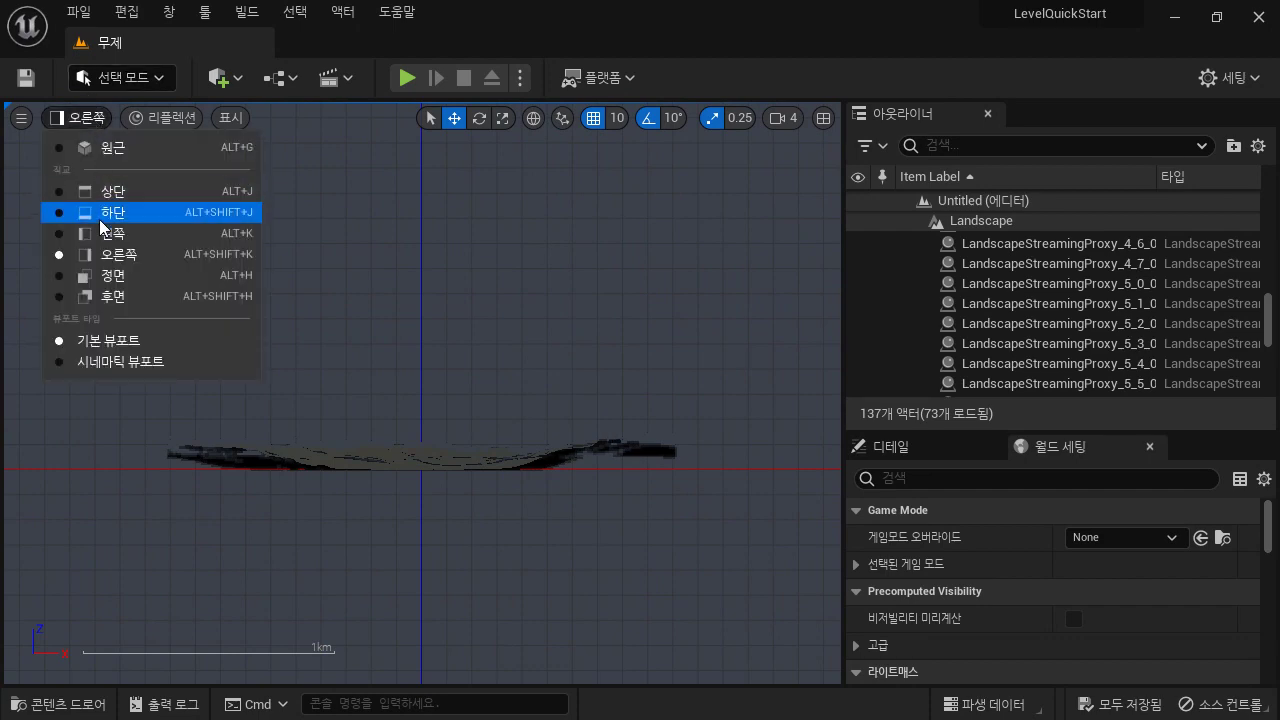
pyautogui.click(104, 235)
pyautogui.moveTo(483, 353); pyautogui.dragTo(377, 377)
pyautogui.moveTo(377, 377); pyautogui.dragTo(454, 366, button='right')
# Step: Show the left view in Unlit (언릿), set it to Lit (라이팅포함), and look through the buffer visualization modes
pyautogui.click(141, 120)
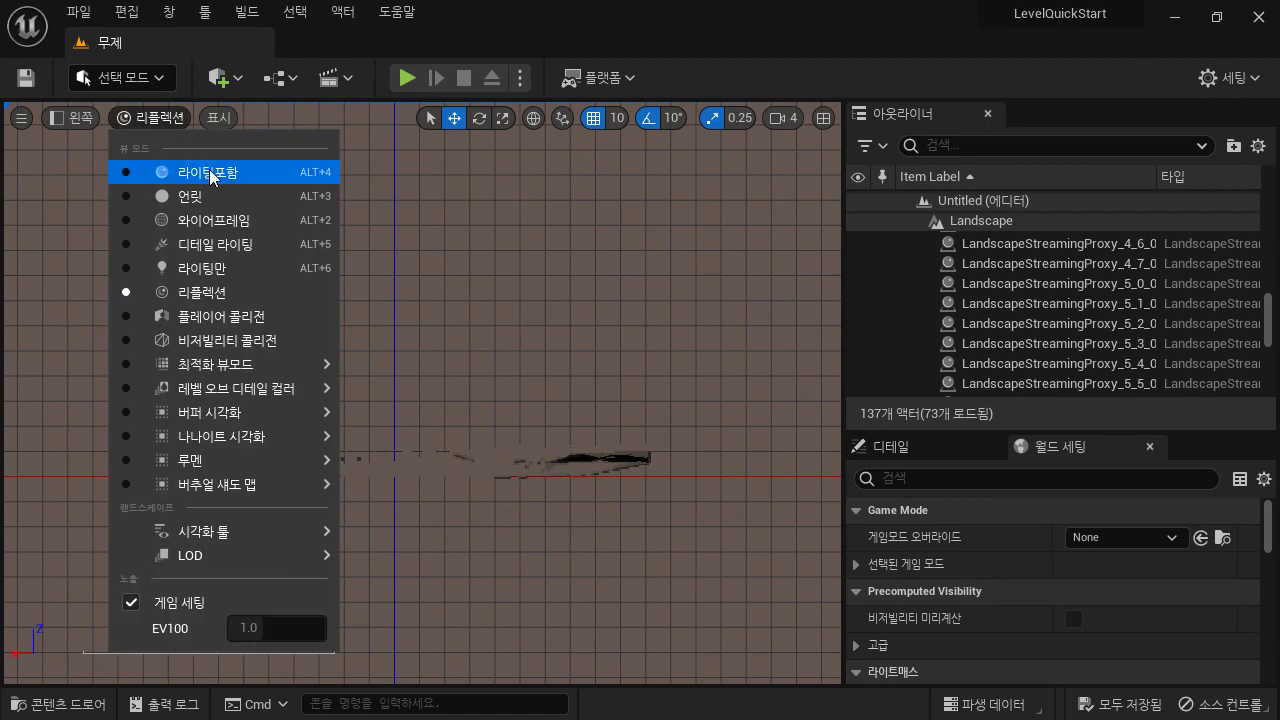
pyautogui.click(225, 195)
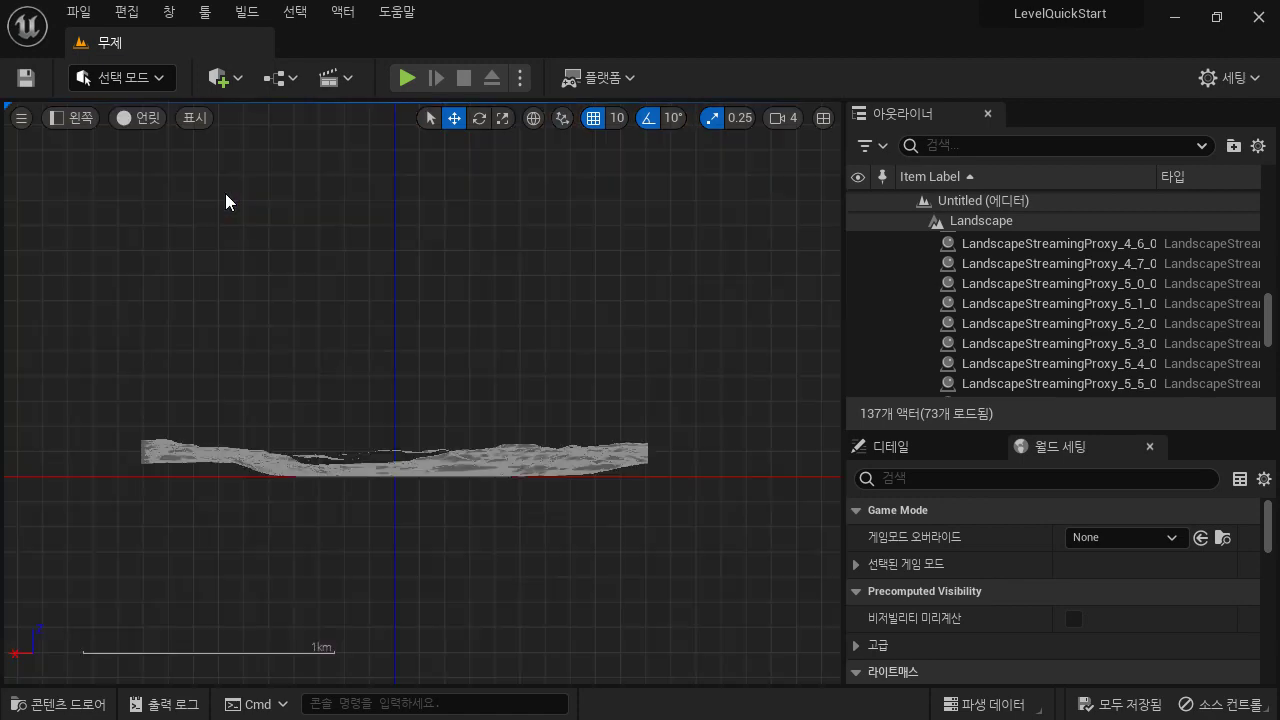
pyautogui.click(153, 127)
pyautogui.click(197, 170)
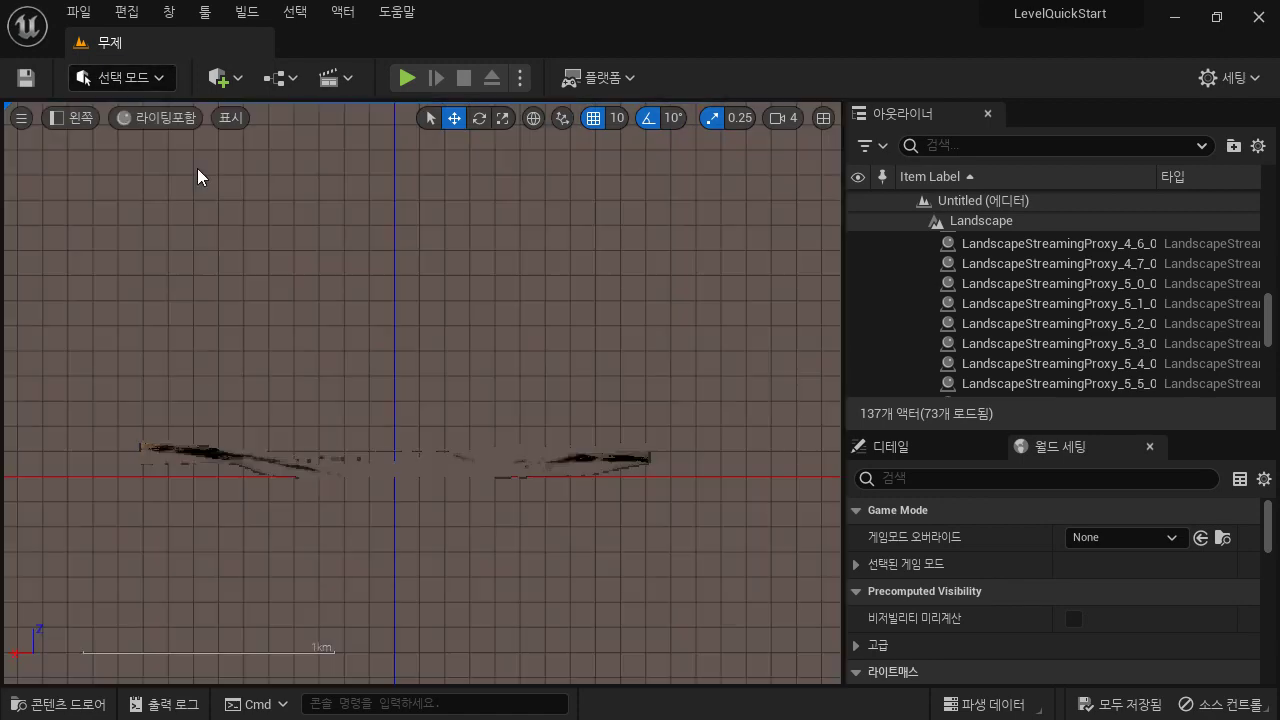
pyautogui.click(170, 120)
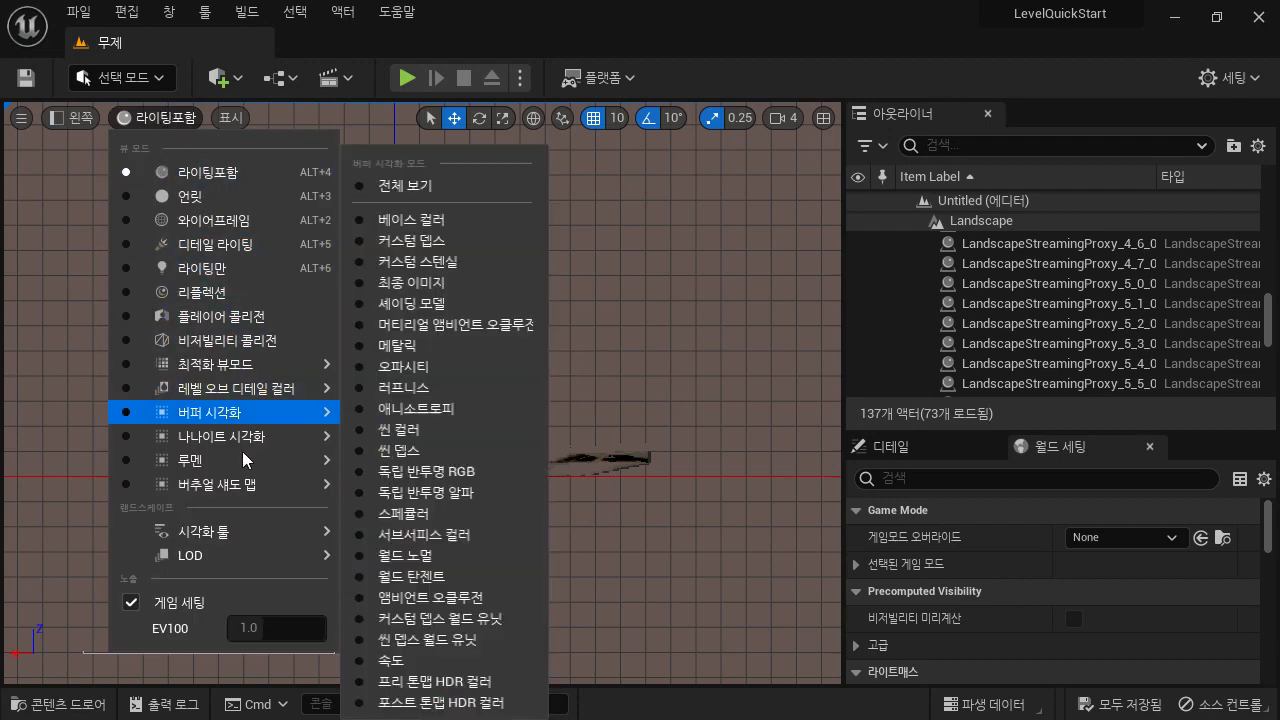
pyautogui.click(179, 117)
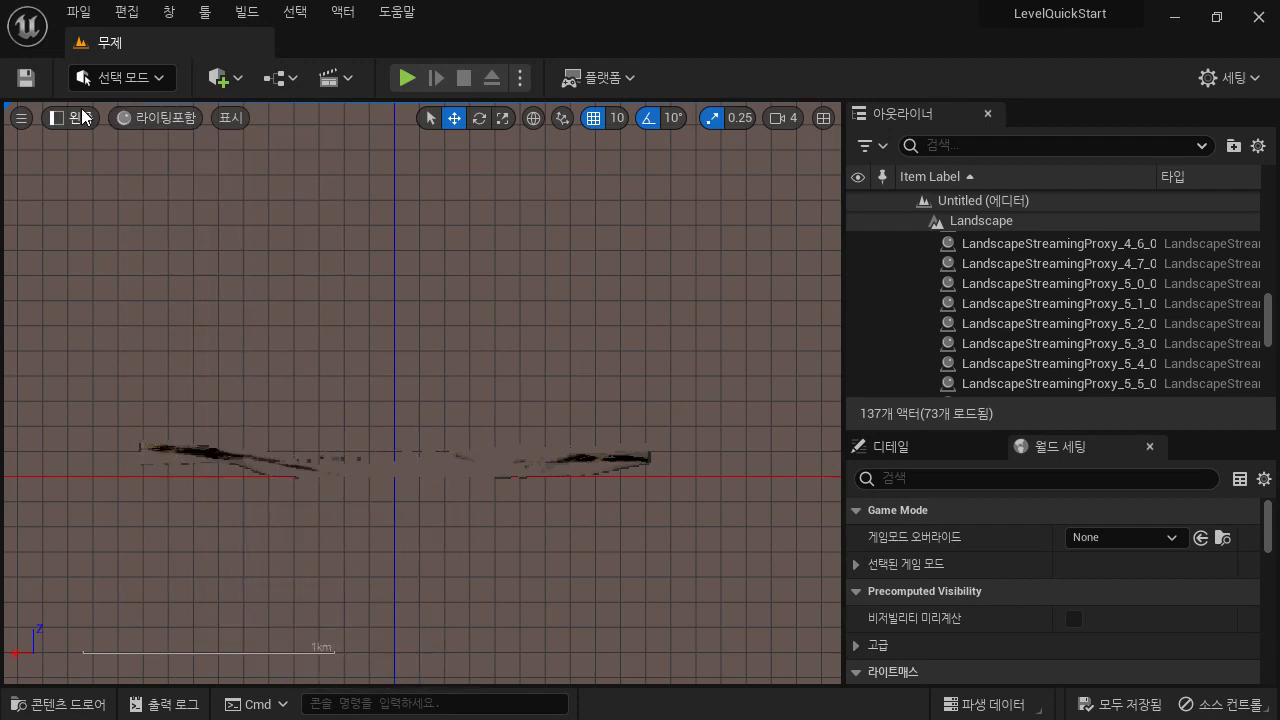
# Step: Switch the viewport to the Bottom (하단) orthographic view
pyautogui.click(72, 117)
pyautogui.click(117, 212)
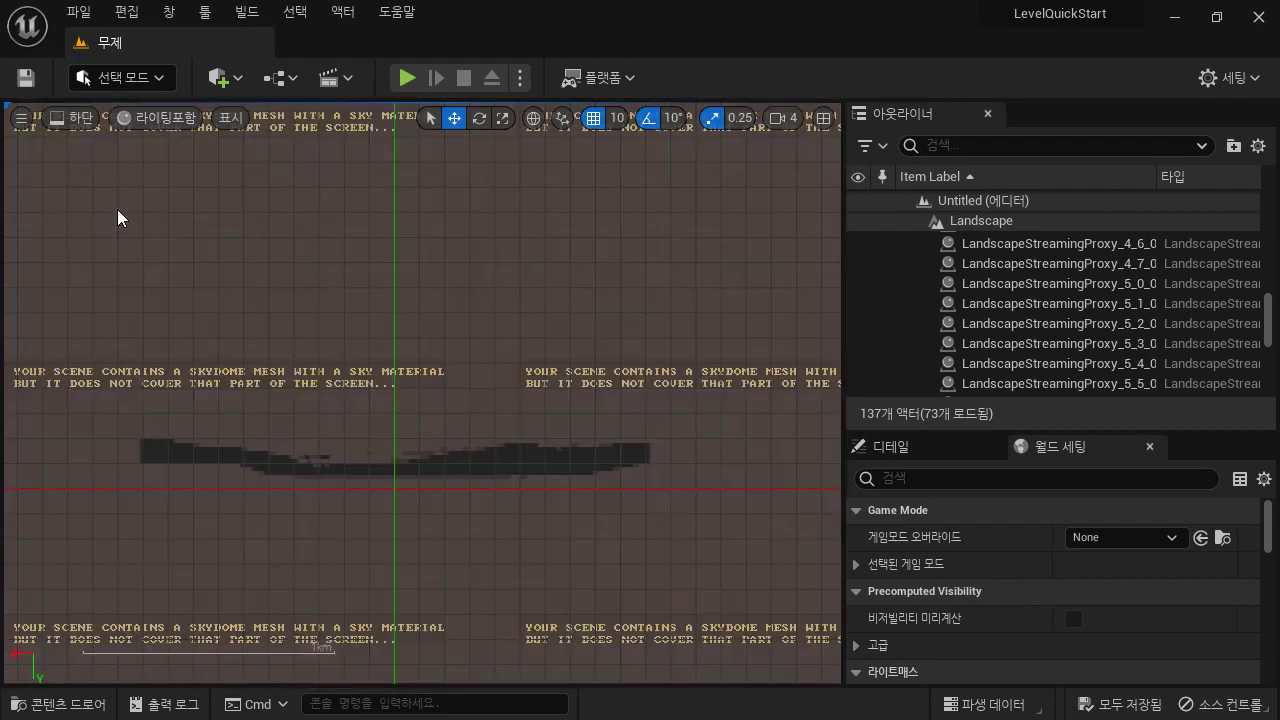
# Step: Switch the viewport to the Top (상단) orthographic view and frame the whole square landscape with its central basin
pyautogui.scroll(-5, 470, 430)
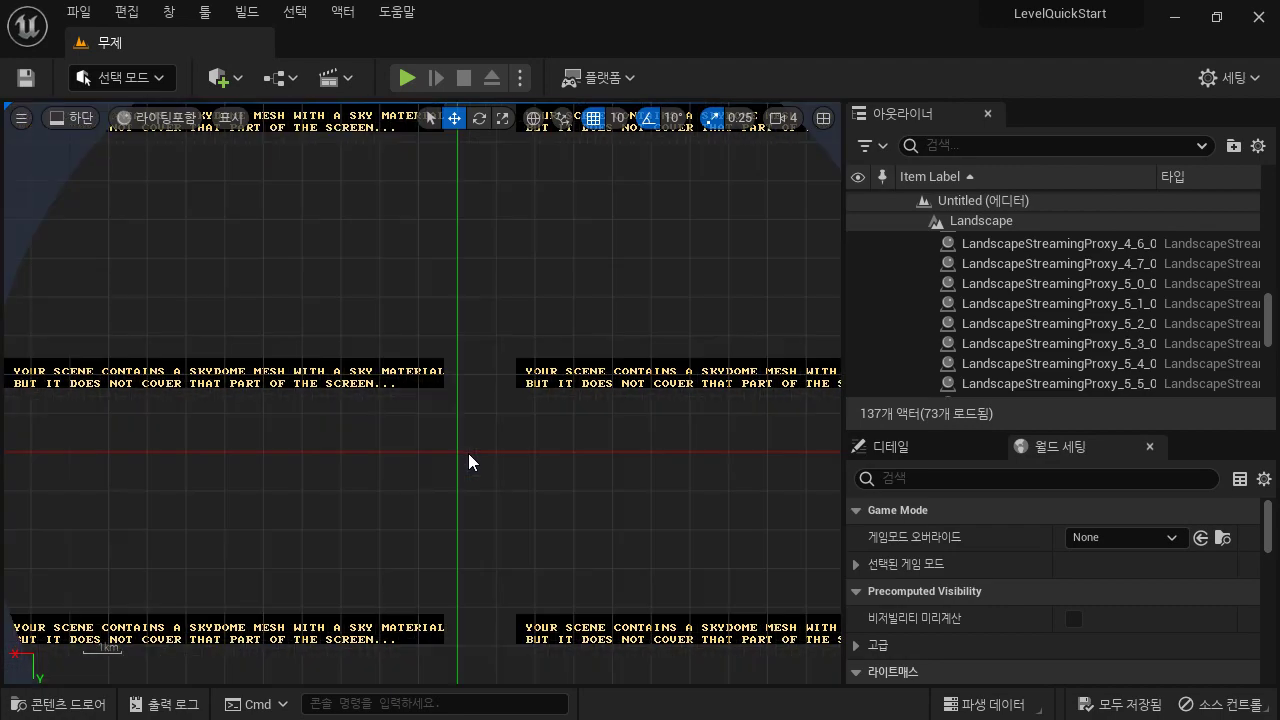
pyautogui.scroll(5, 468, 453)
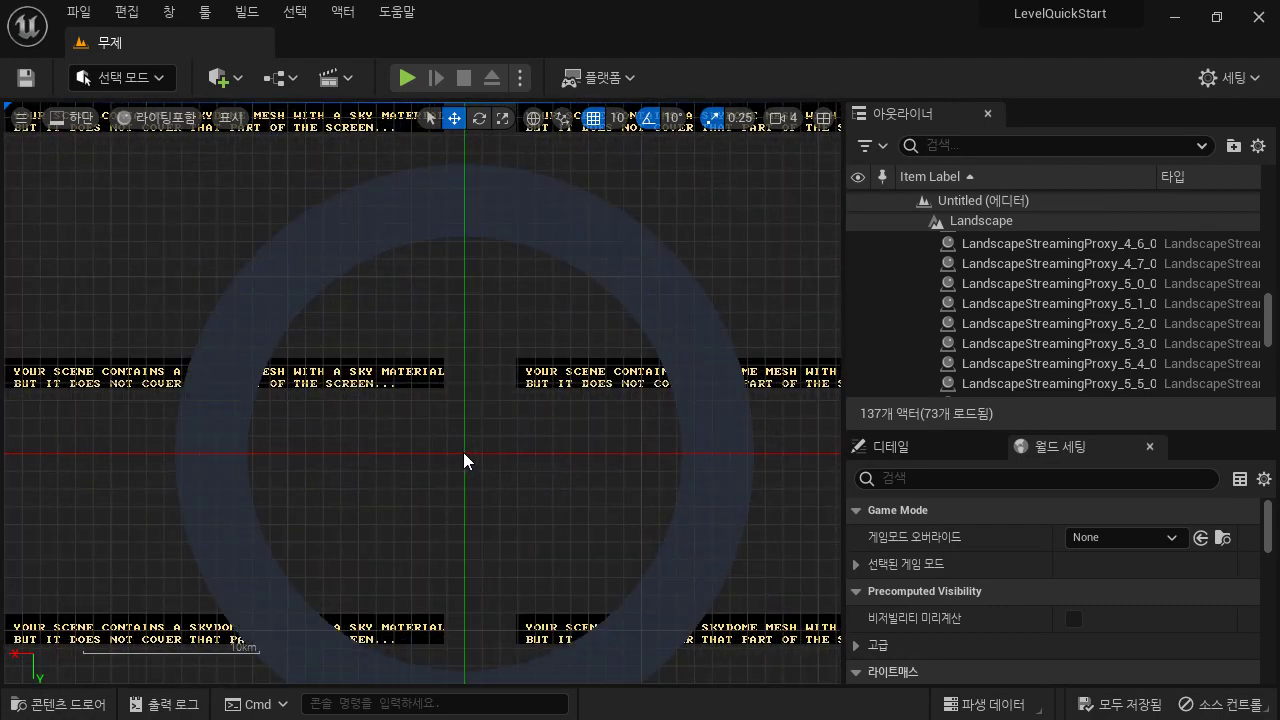
pyautogui.click(95, 117)
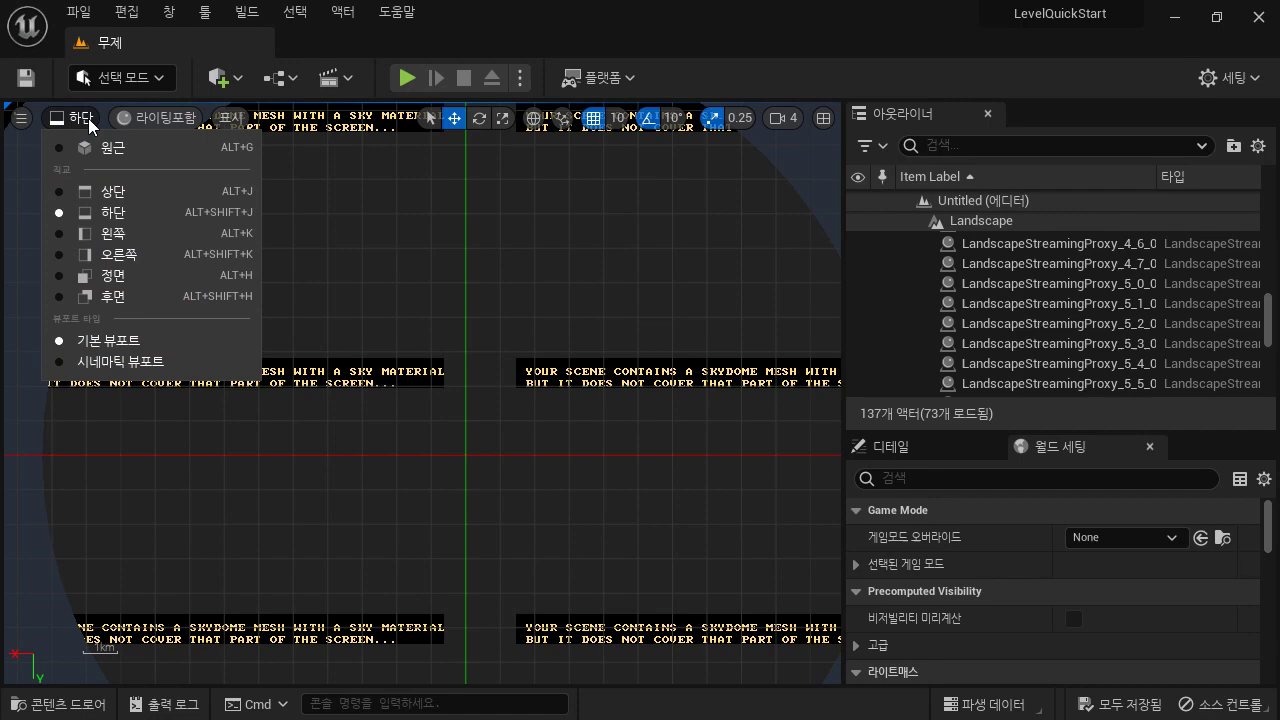
pyautogui.click(112, 191)
pyautogui.scroll(-5, 492, 463)
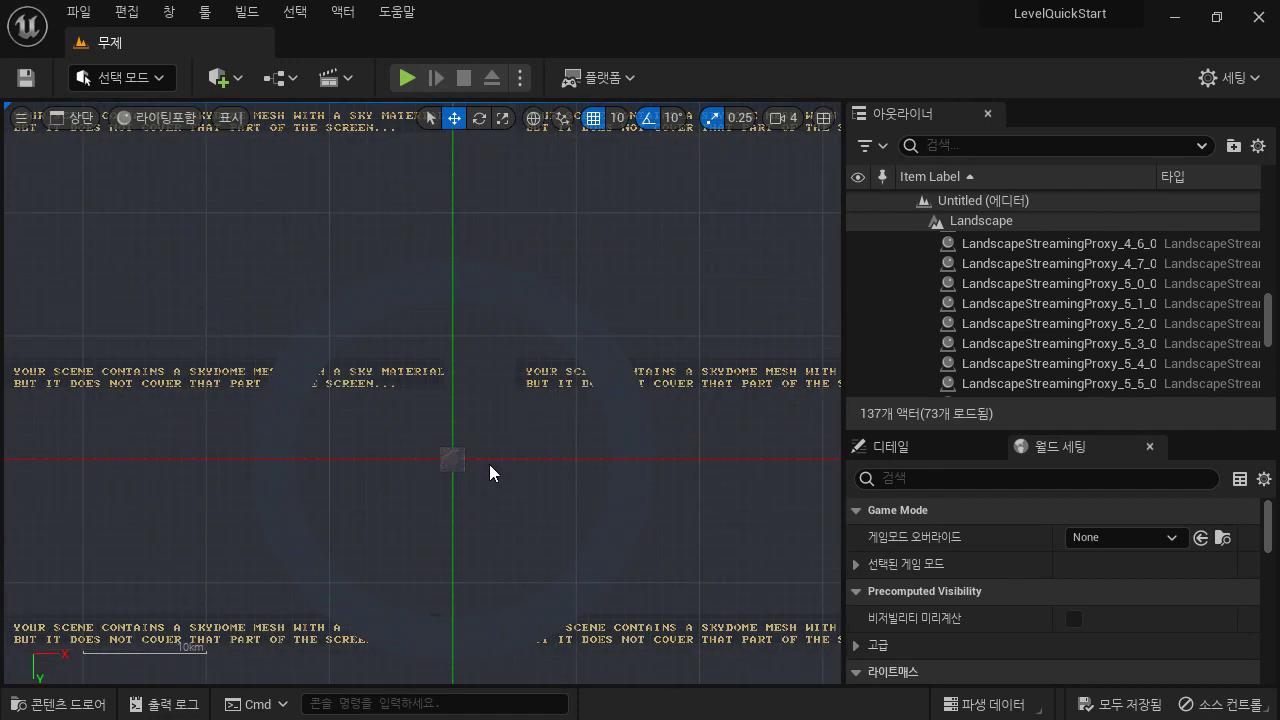
pyautogui.scroll(5, 489, 468)
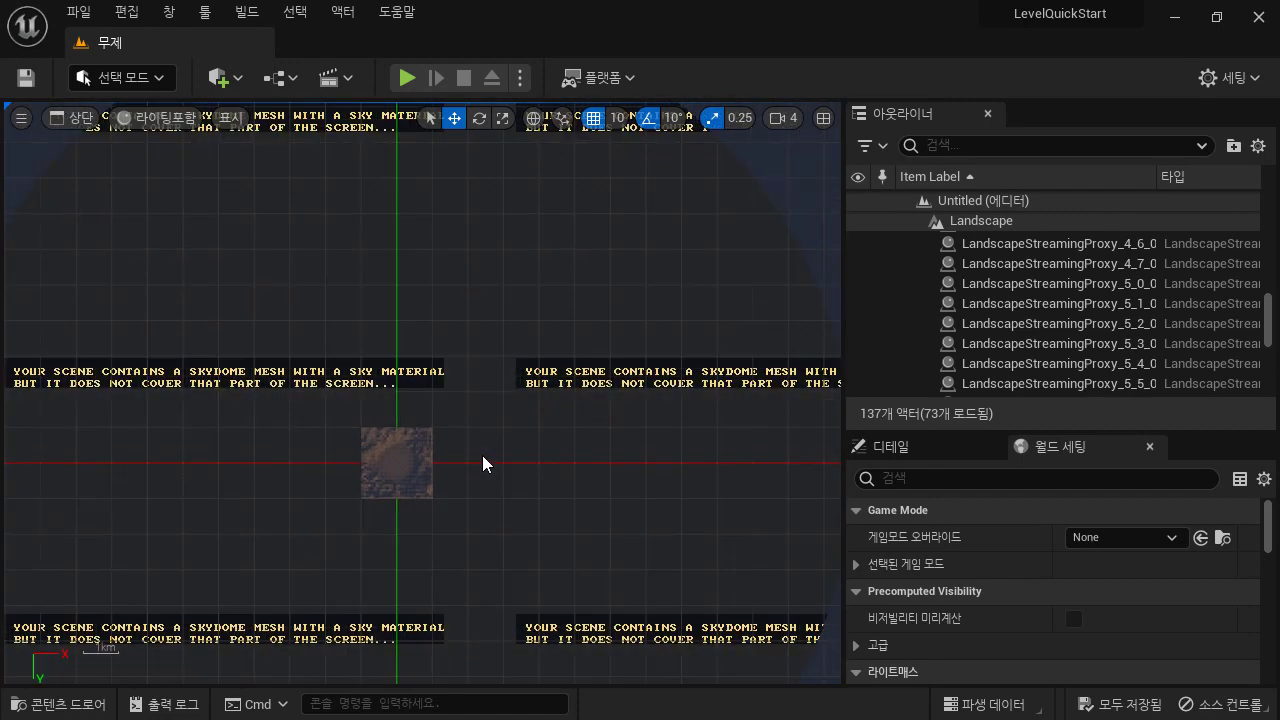
pyautogui.scroll(3, 440, 455)
pyautogui.moveTo(357, 442); pyautogui.dragTo(976, 386, button='right')
pyautogui.scroll(6, 345, 389)
pyautogui.moveTo(345, 389); pyautogui.dragTo(503, 354, button='right')
pyautogui.scroll(-5, 549, 375)
pyautogui.scroll(-4, 646, 391)
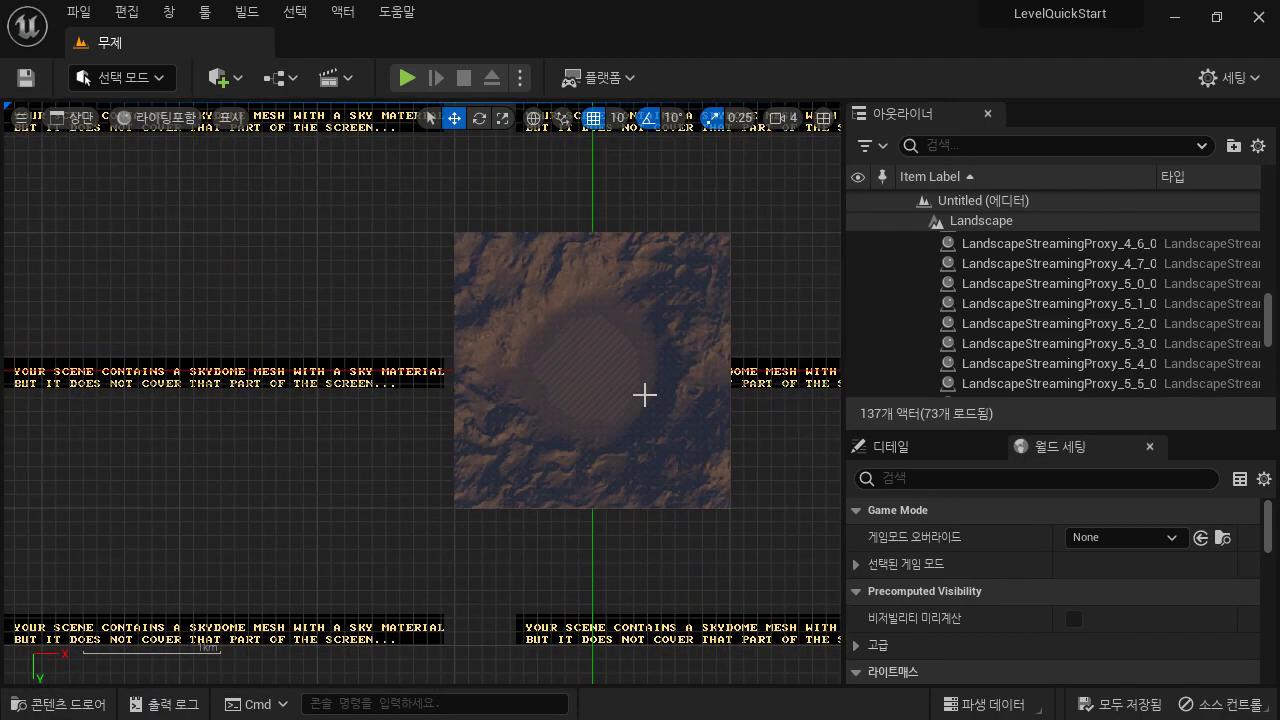
pyautogui.moveTo(646, 391); pyautogui.dragTo(595, 447, button='right')
pyautogui.scroll(2, 595, 447)
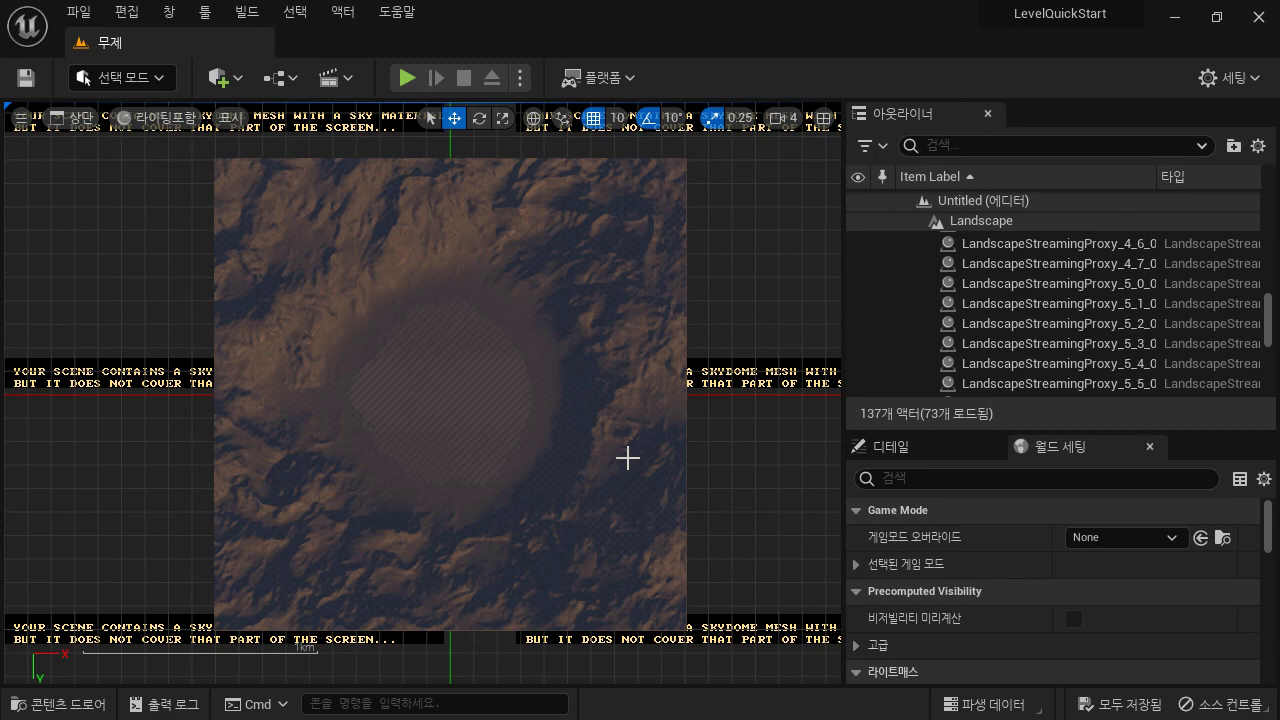
# Step: Return the viewport to the Perspective (원근) view and look over the view type and viewport options
pyautogui.click(88, 117)
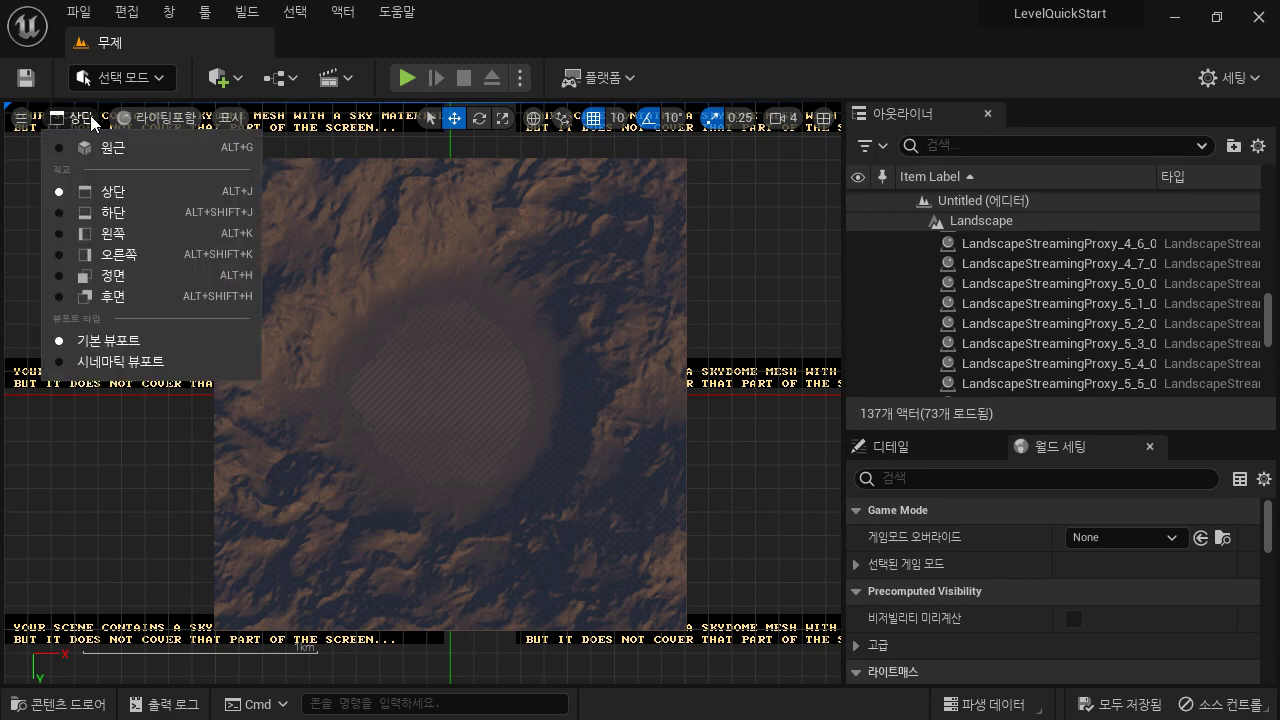
pyautogui.click(96, 149)
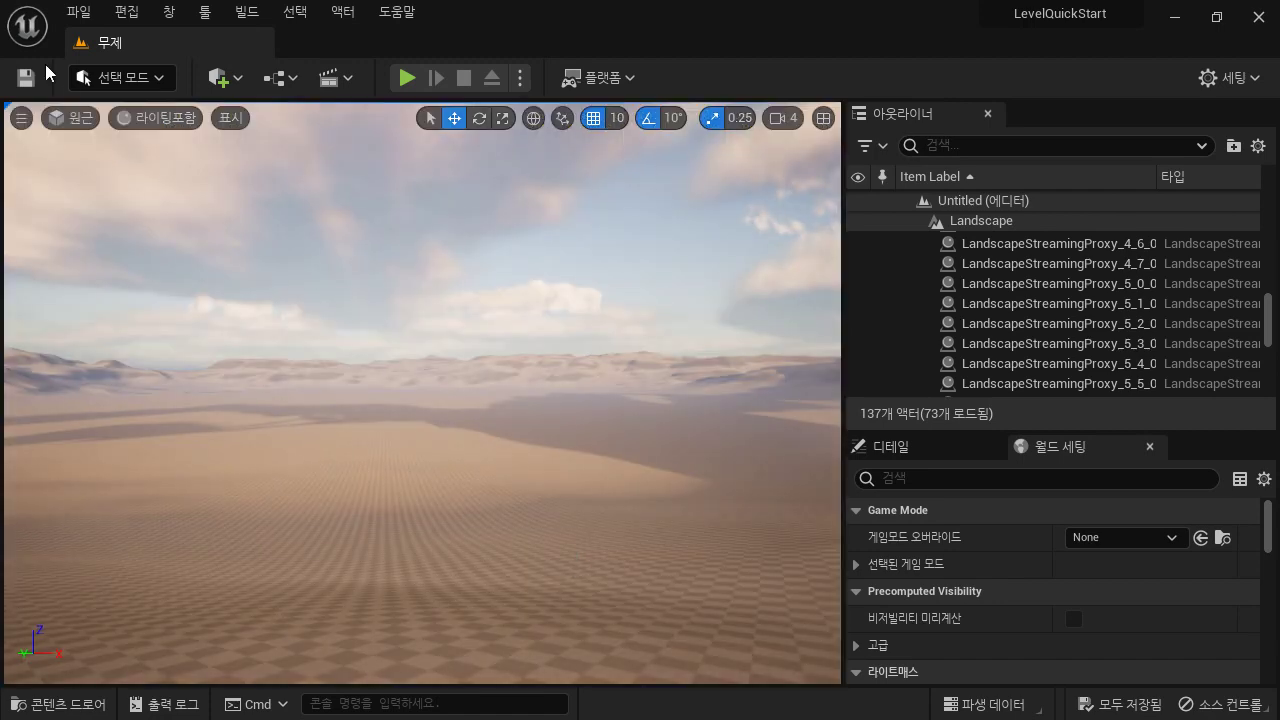
pyautogui.click(81, 118)
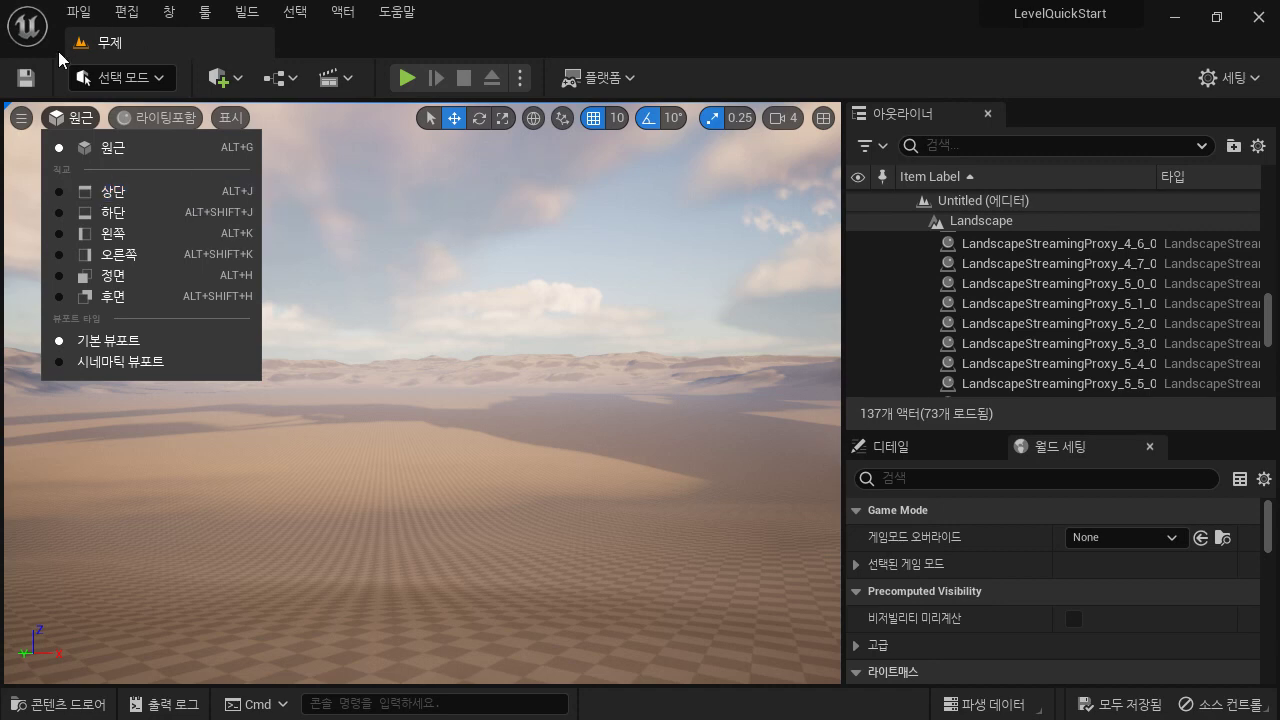
pyautogui.click(21, 118)
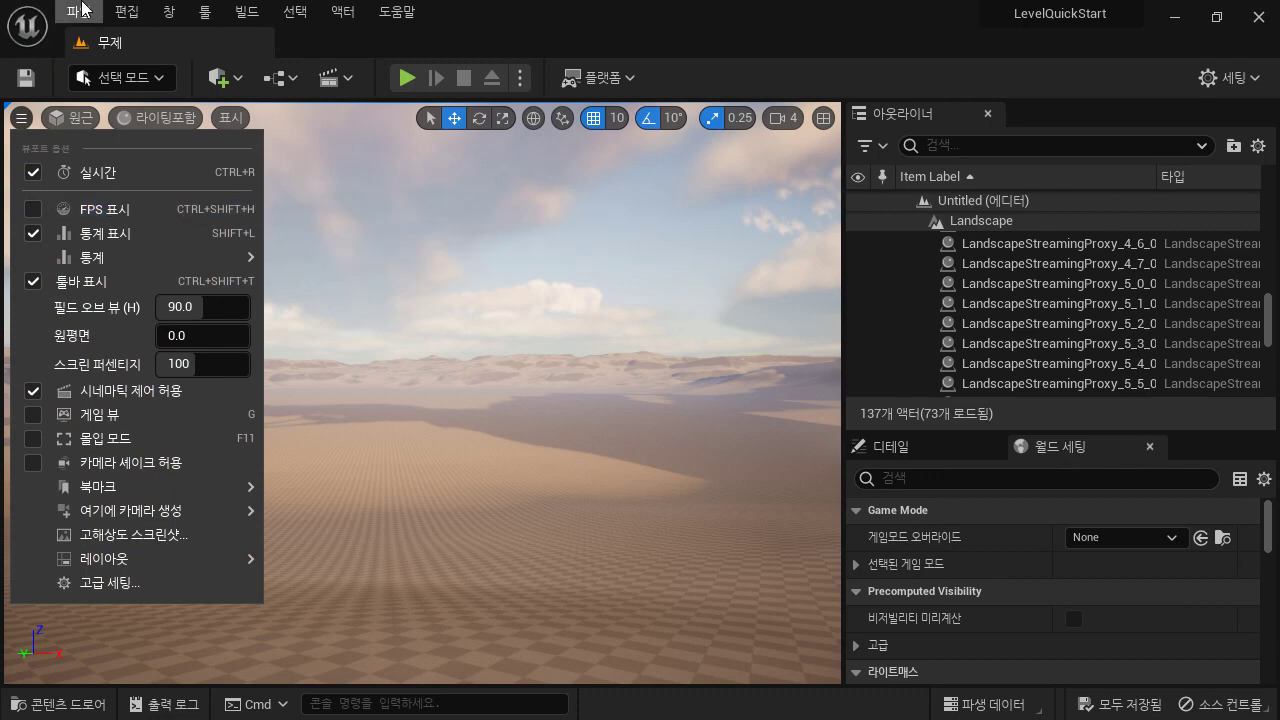
pyautogui.click(85, 121)
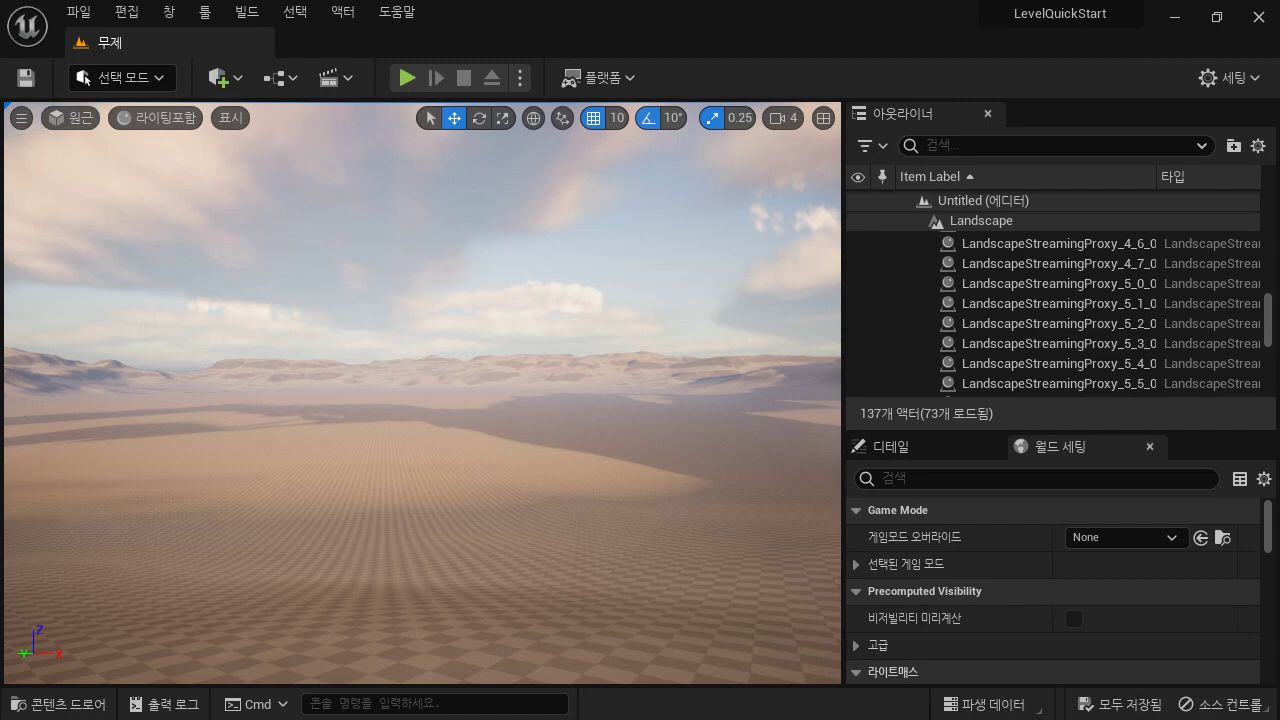
# Step: Fly the camera over the desert terrain in perspective and look at the context options of the foreground landscape tile
pyautogui.press('Up')
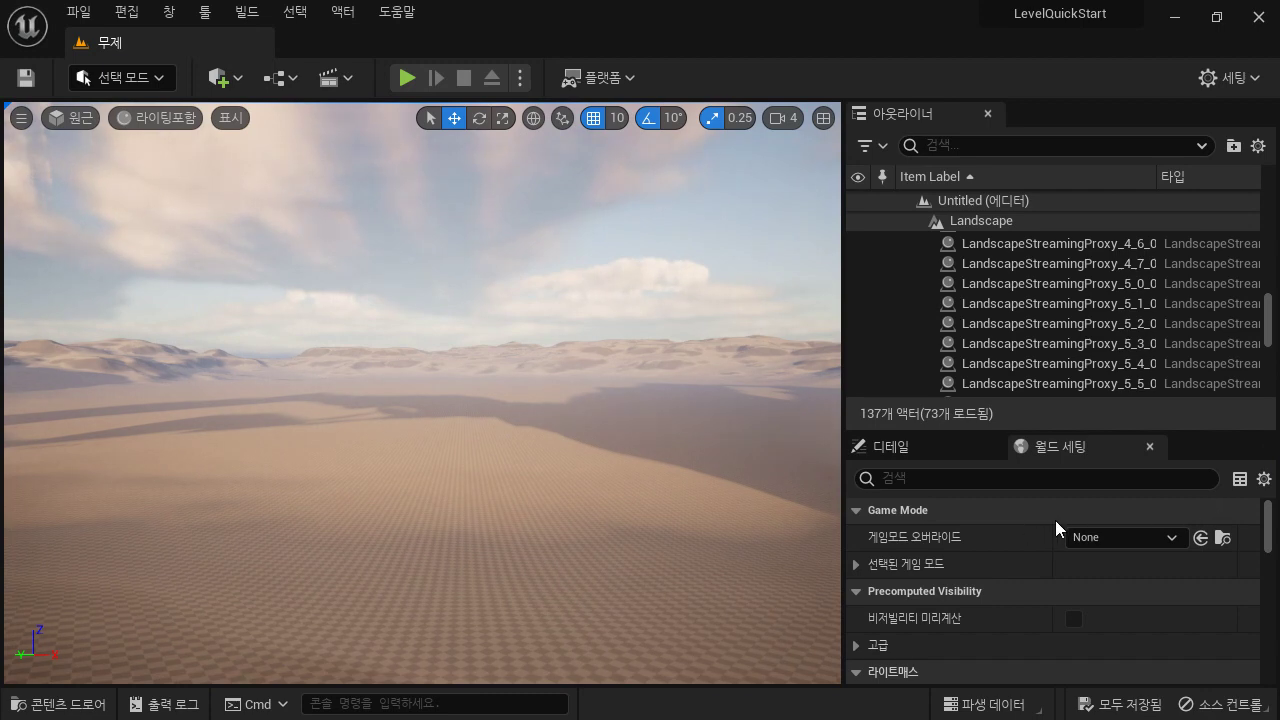
pyautogui.moveTo(514, 418)
pyautogui.mouseDown(button='right')
pyautogui.moveTo(511, 470)
pyautogui.moveTo(511, 422)
pyautogui.moveTo(511, 444)
pyautogui.moveTo(560, 405)
pyautogui.mouseUp(button='right')
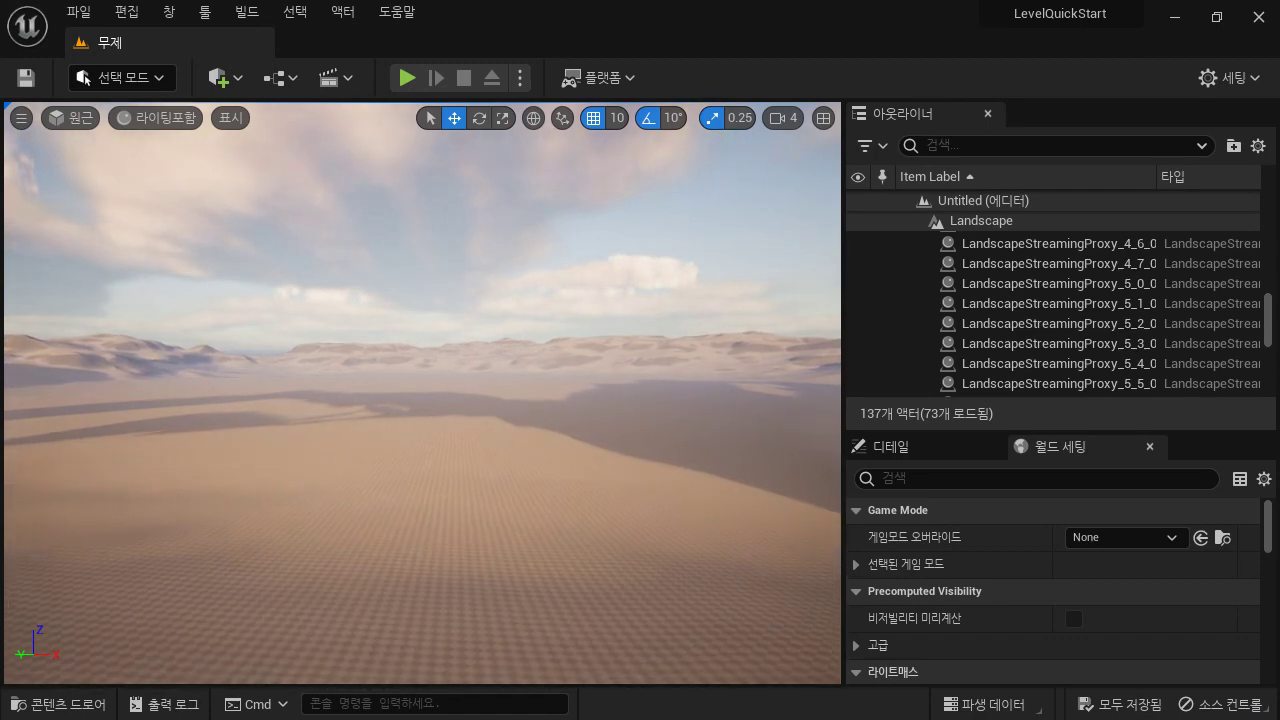
pyautogui.moveTo(420, 390); pyautogui.dragTo(243, 403, button='right')
pyautogui.press('e')
pyautogui.press('q')
pyautogui.press('w')
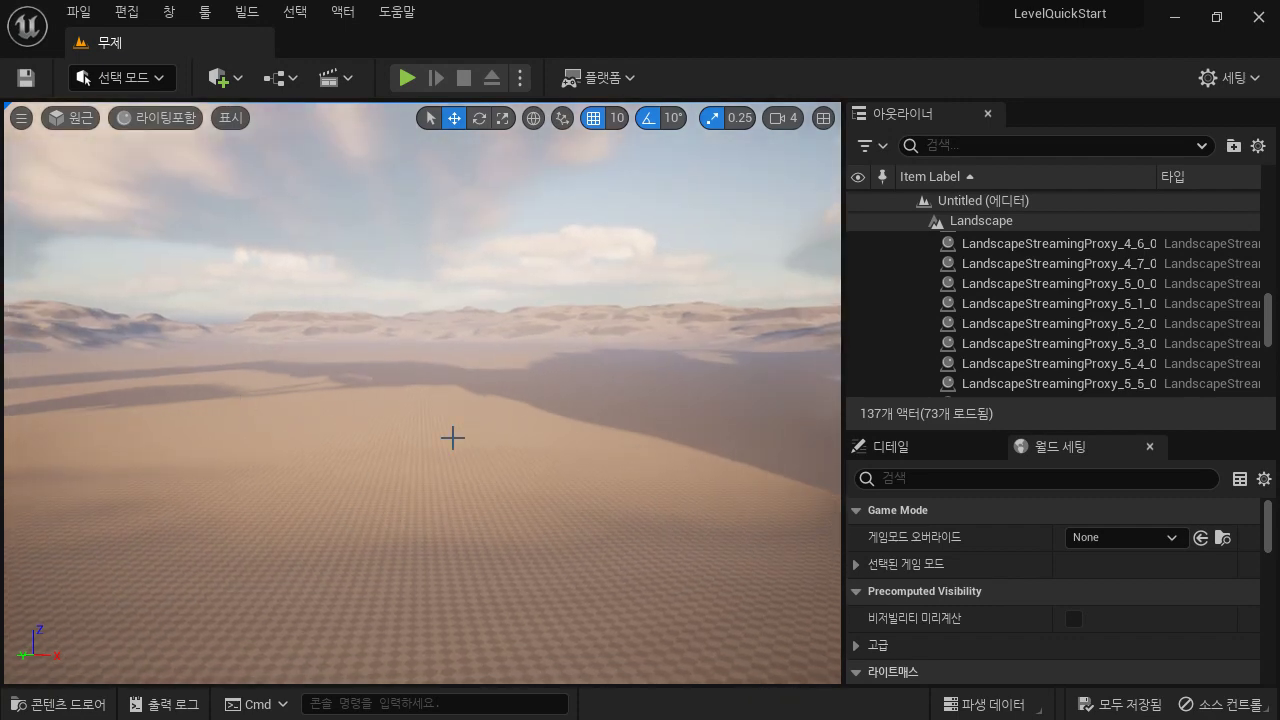
pyautogui.rightClick(423, 459)
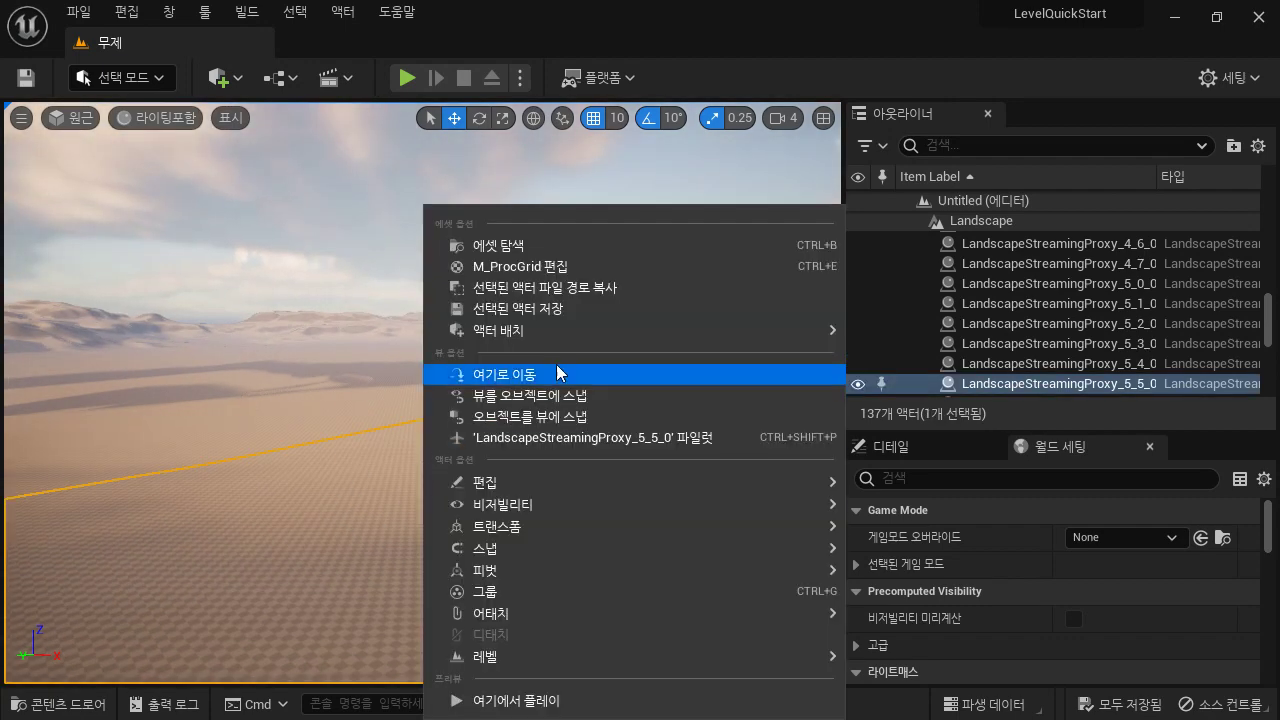
pyautogui.press('Escape')
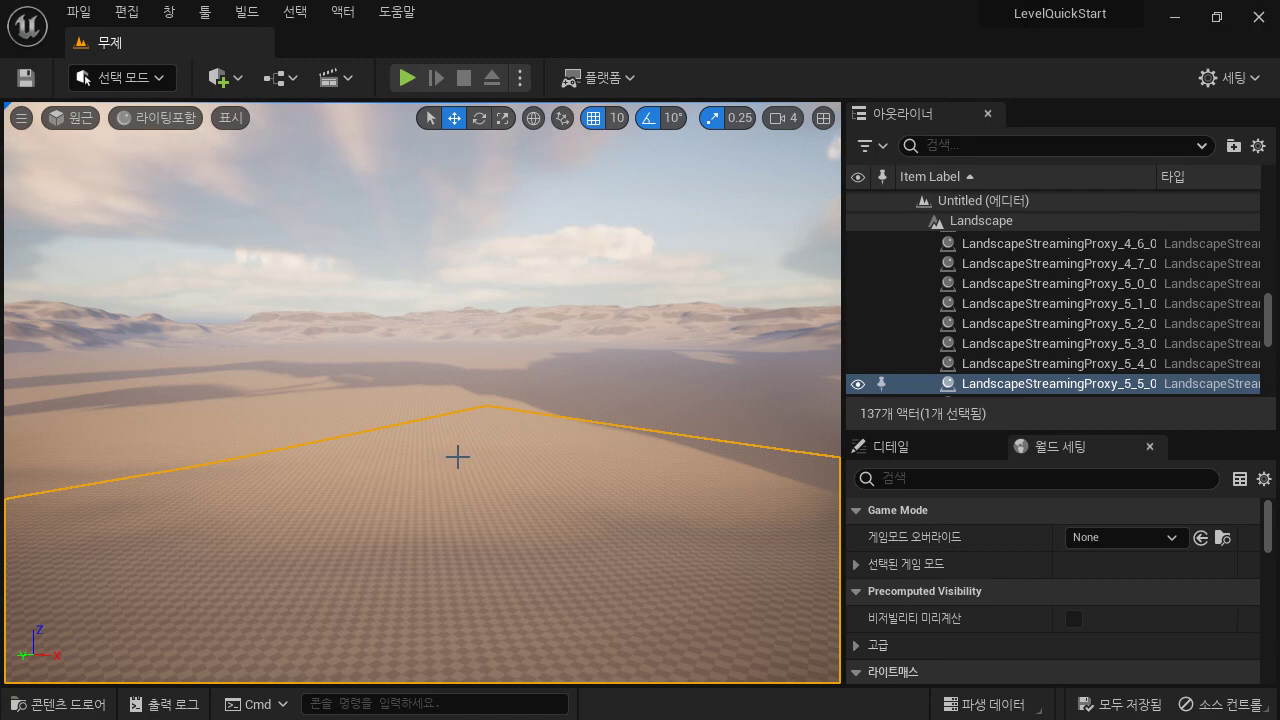
# Step: Look around the selected landscape tile, flying the camera sideways, forward, up and down
pyautogui.moveTo(551, 496); pyautogui.dragTo(493, 482, button='right')
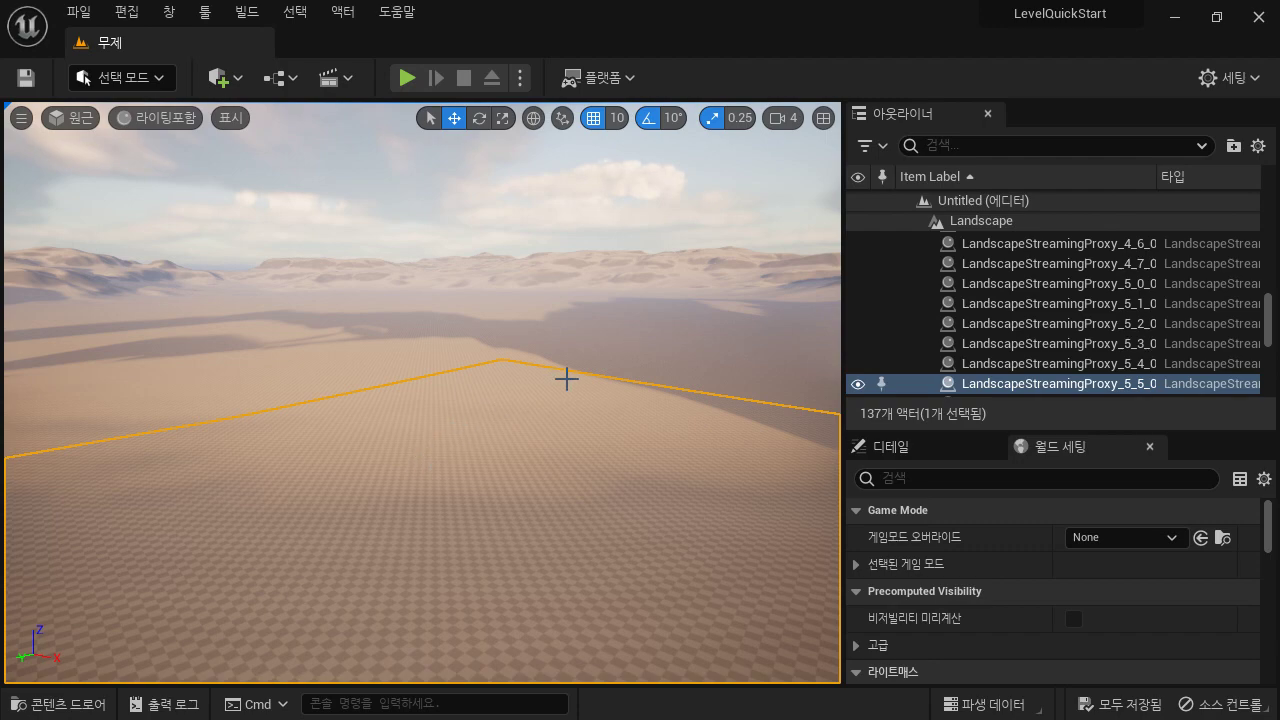
pyautogui.moveTo(566, 377)
pyautogui.mouseDown(button='right')
pyautogui.moveTo(520, 380)
pyautogui.moveTo(590, 380)
pyautogui.mouseUp(button='right')
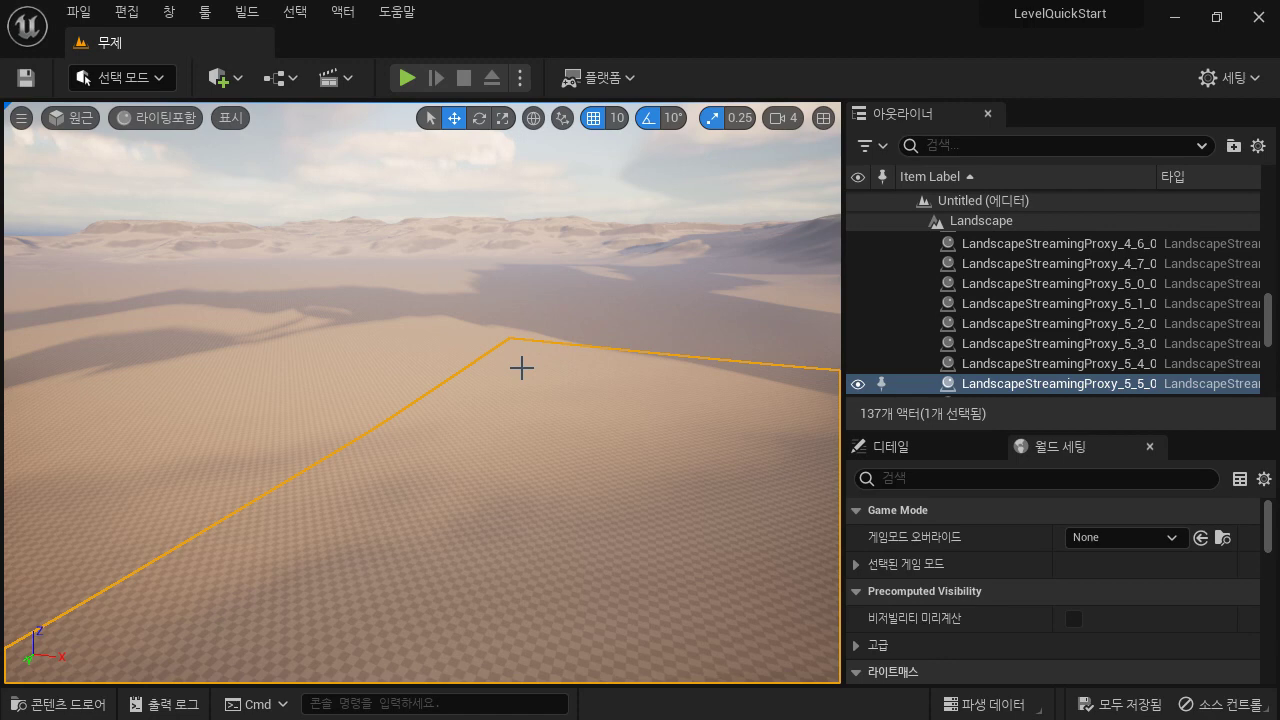
pyautogui.moveTo(521, 368)
pyautogui.mouseDown(button='right')
pyautogui.moveTo(542, 367)
pyautogui.moveTo(524, 366)
pyautogui.moveTo(532, 376)
pyautogui.mouseUp(button='right')
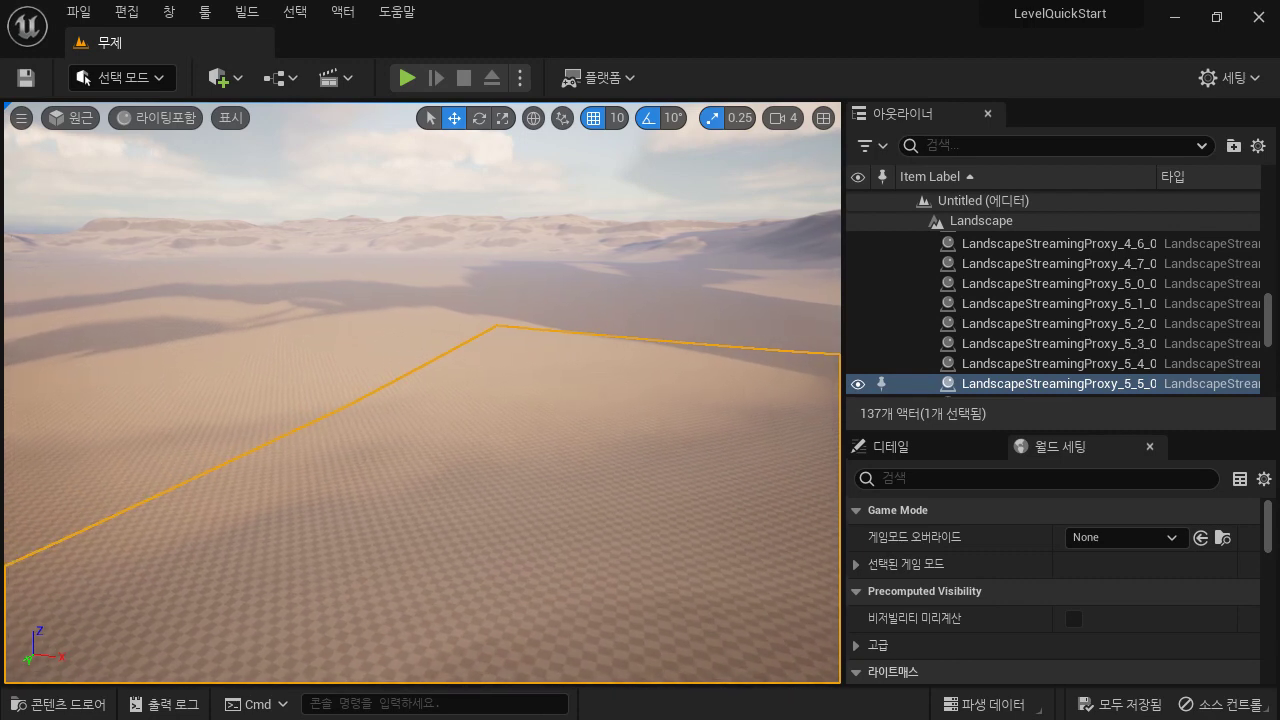
pyautogui.moveTo(532, 376); pyautogui.dragTo(538, 376, button='right')
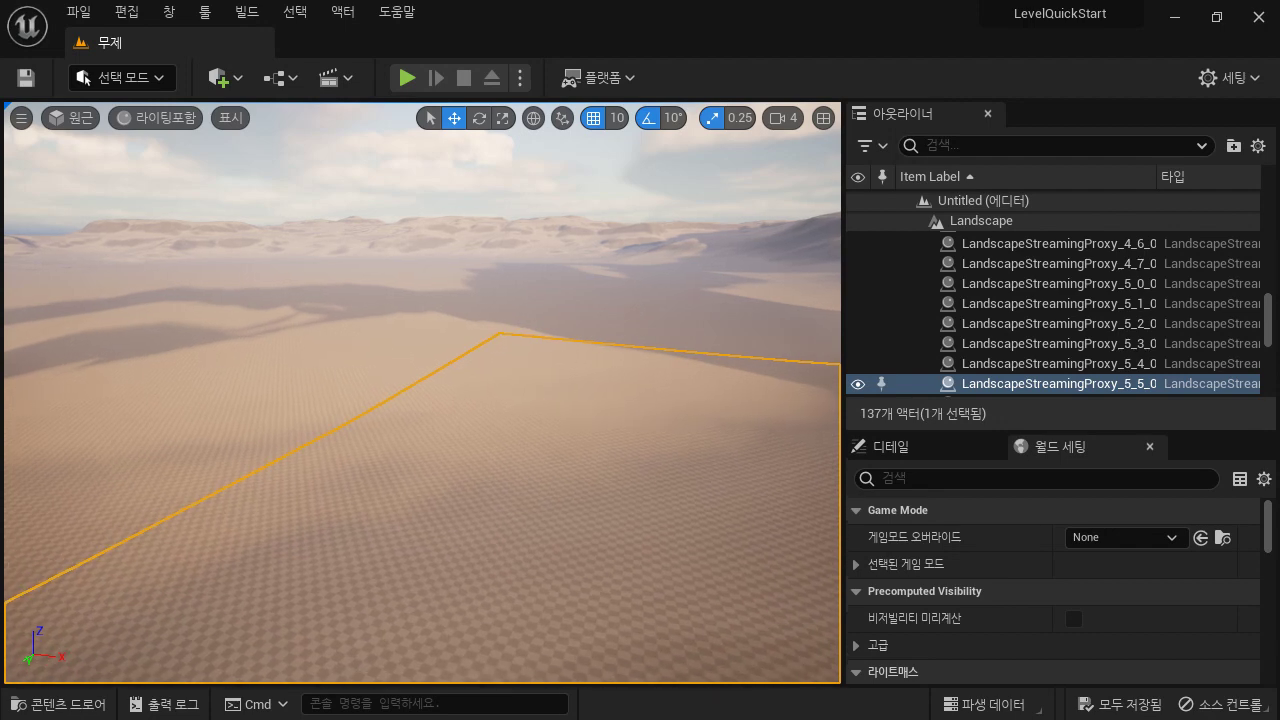
pyautogui.moveTo(538, 376); pyautogui.dragTo(545, 380, button='right')
pyautogui.press('d')
pyautogui.press('a')
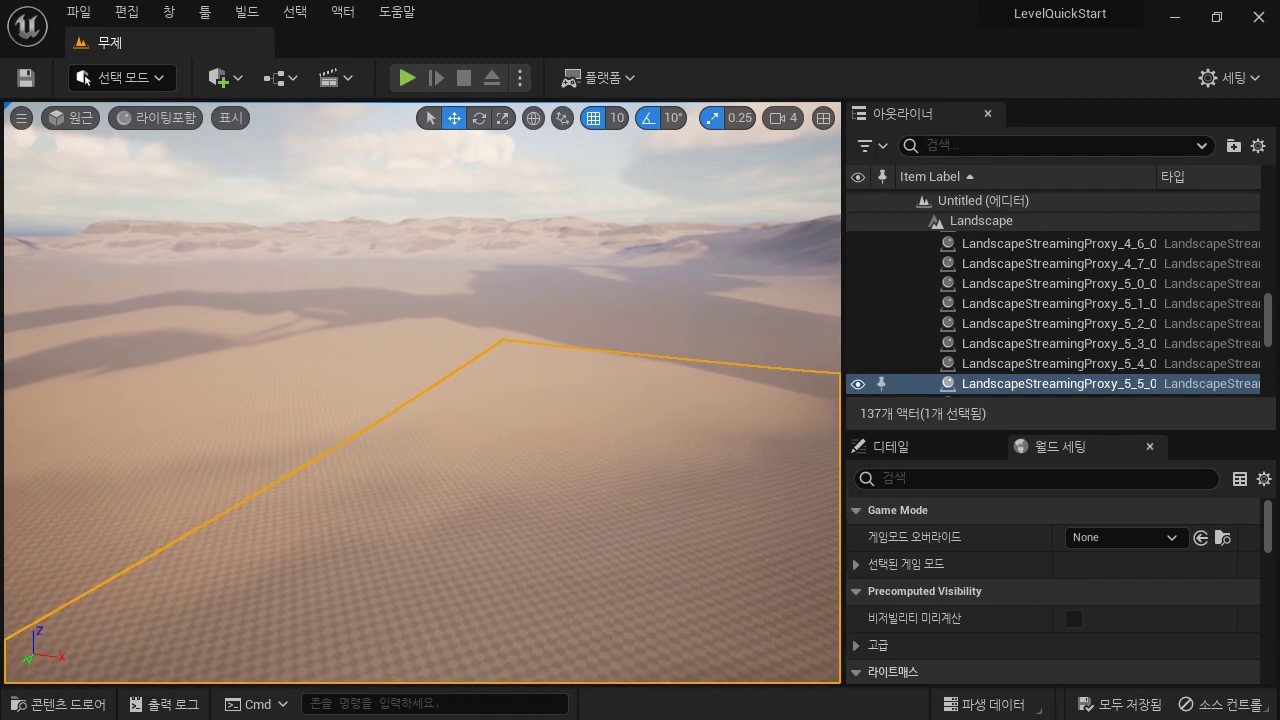
pyautogui.press('d')
pyautogui.press('w')
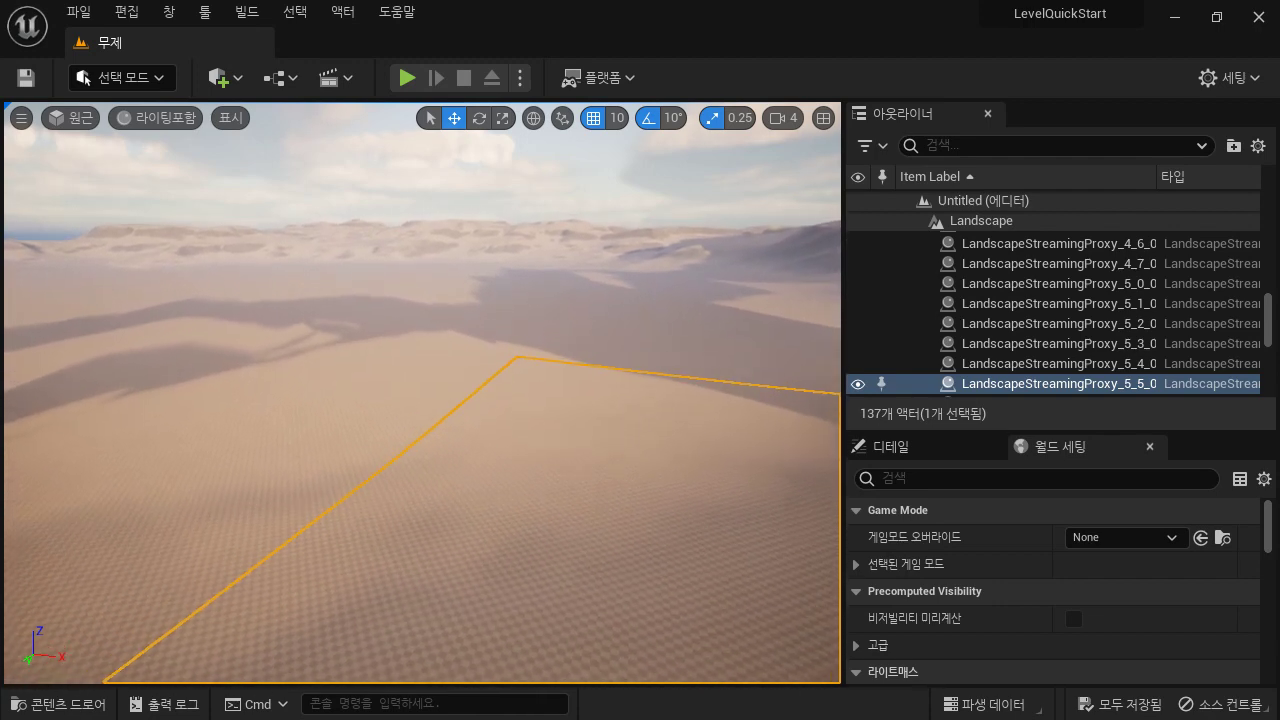
pyautogui.press('q')
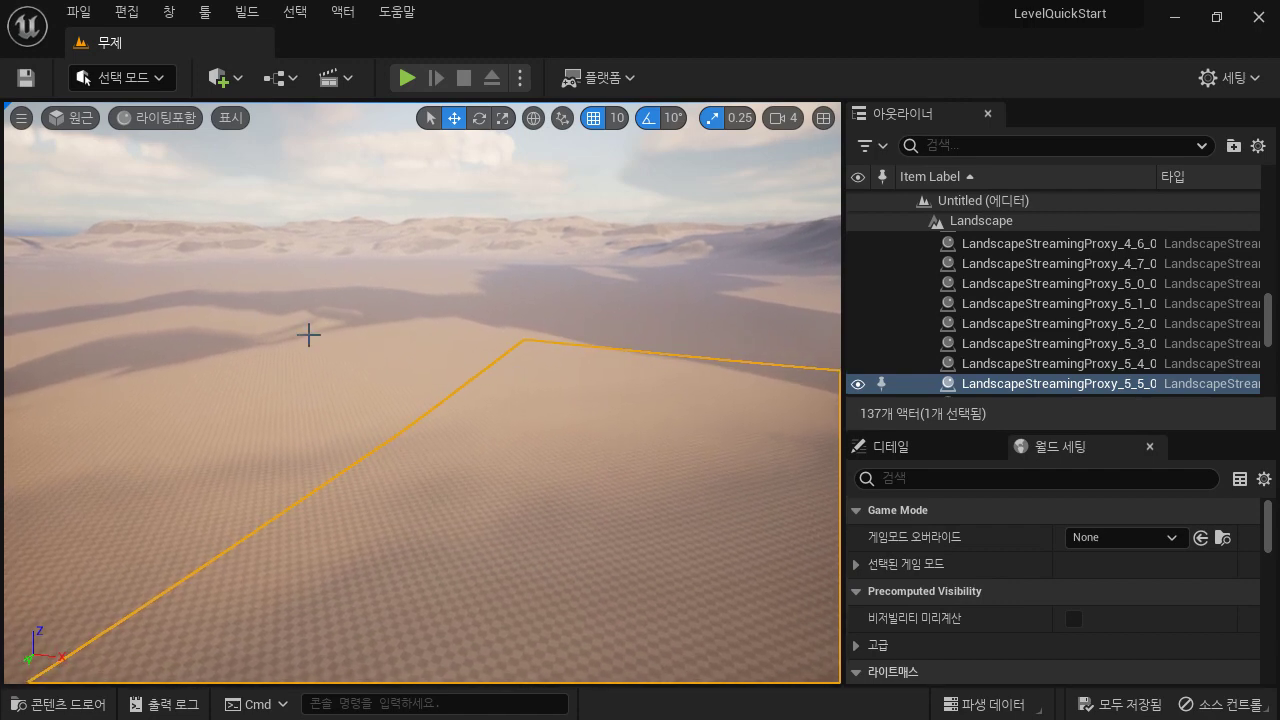
pyautogui.press('e')
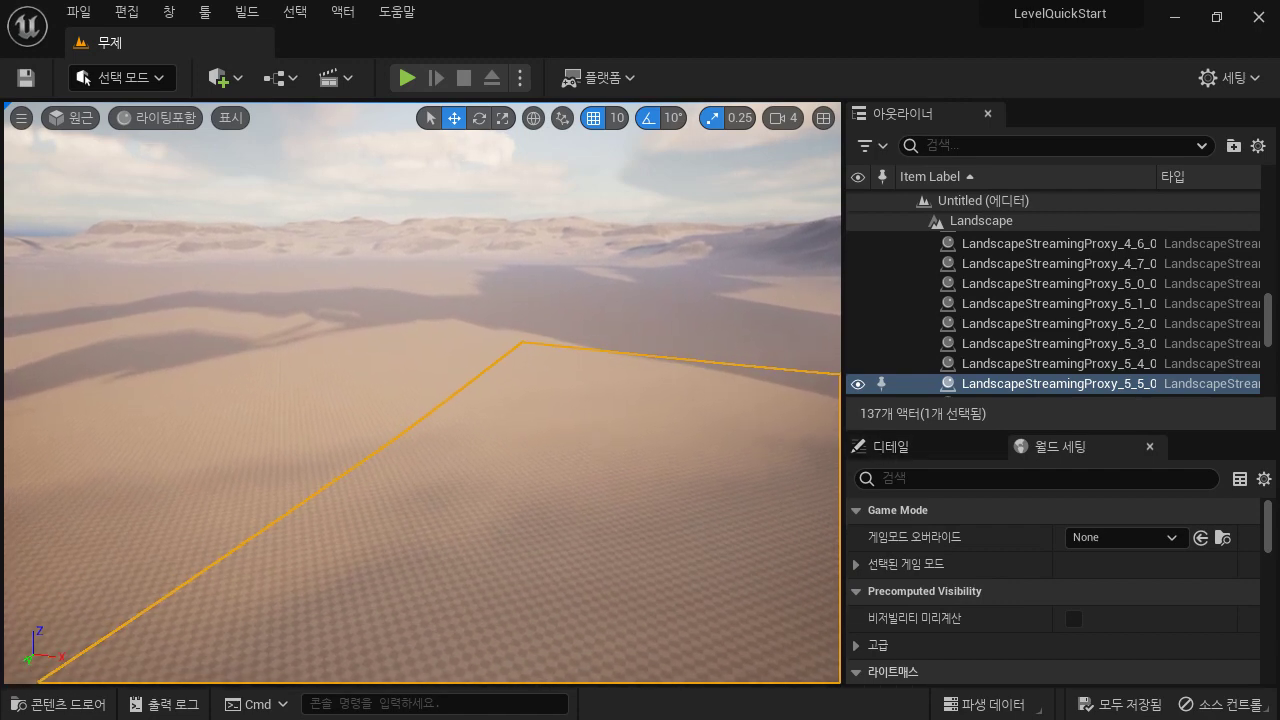
pyautogui.press('e')
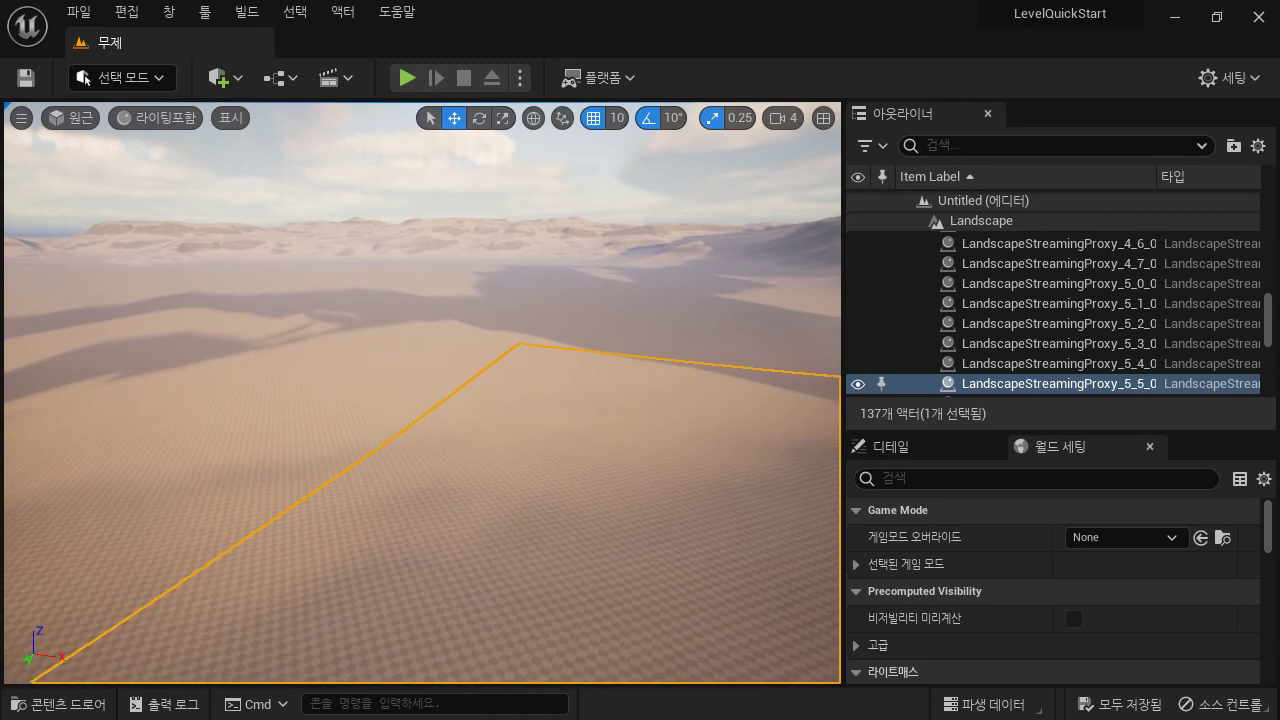
pyautogui.press('q')
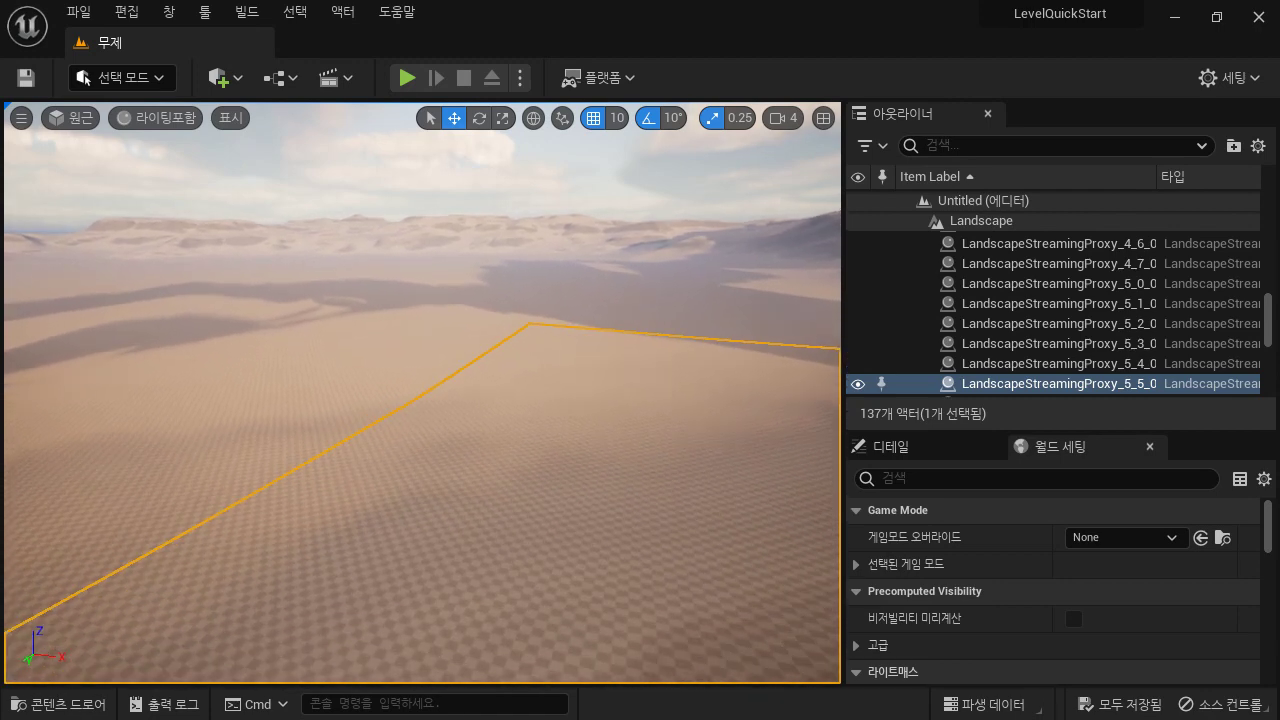
pyautogui.press('e')
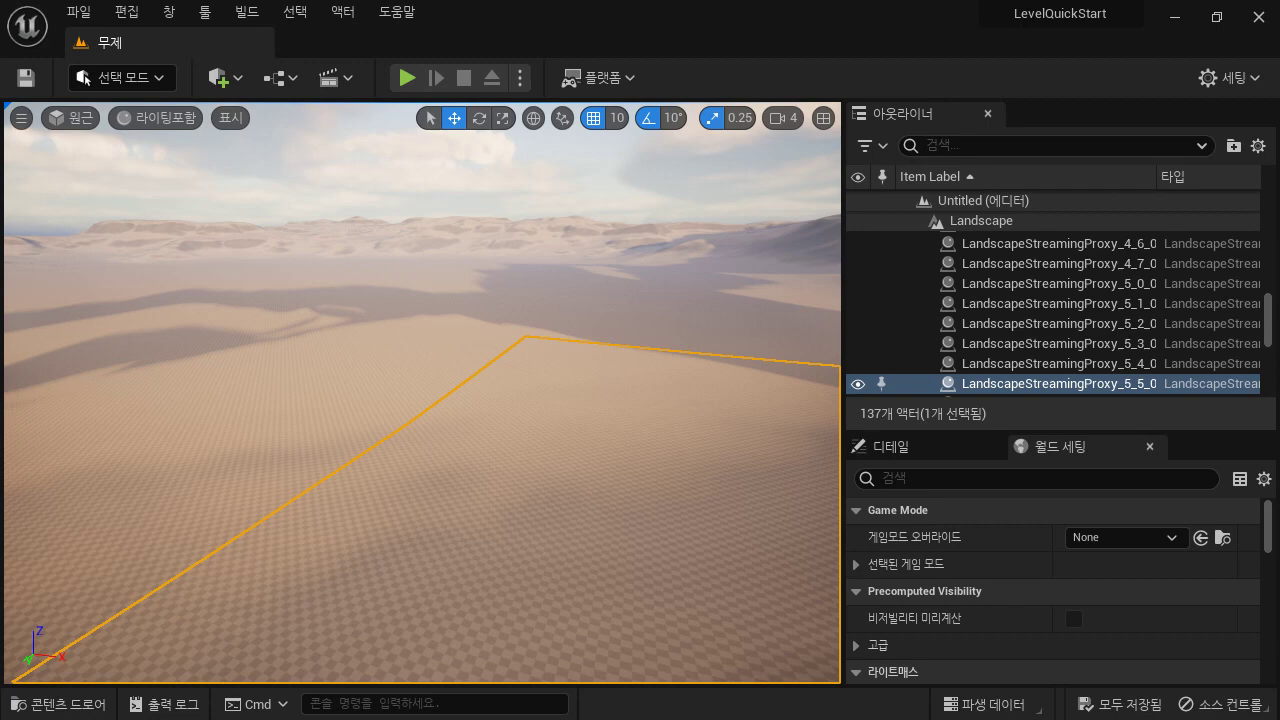
# Step: Create a new level from the Empty Level (빈 레벨) template
pyautogui.click(78, 14)
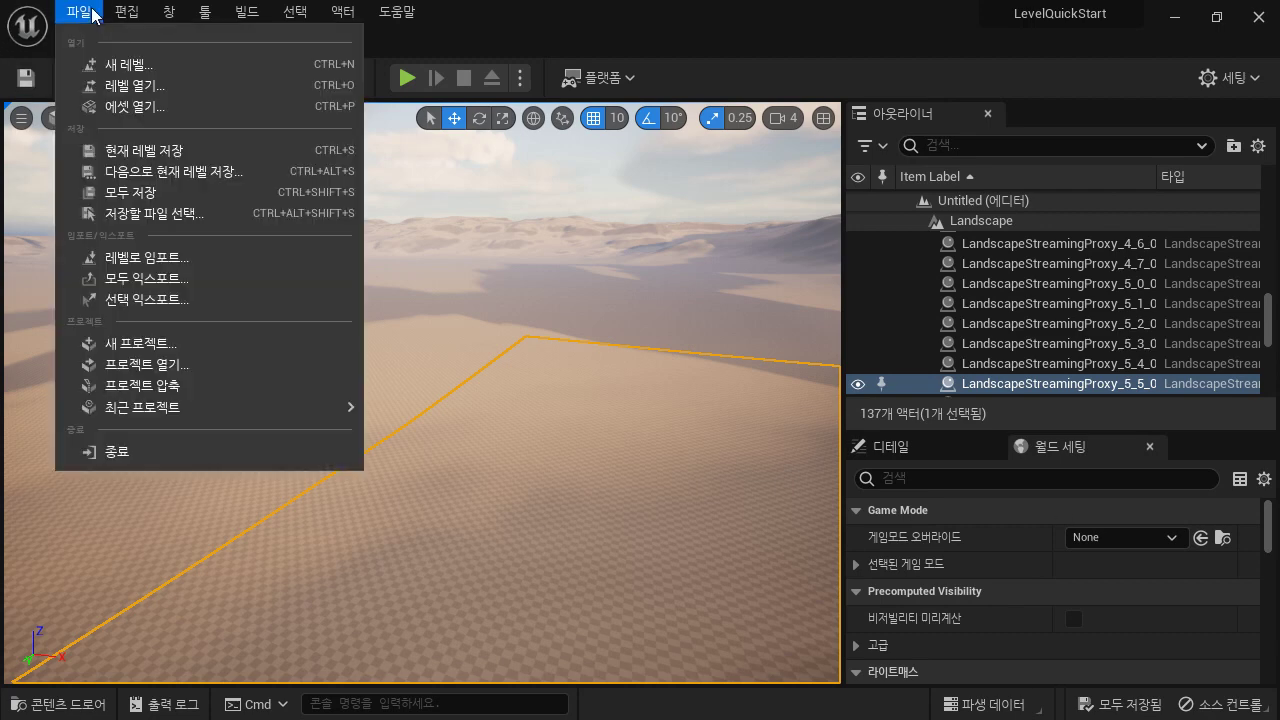
pyautogui.click(130, 72)
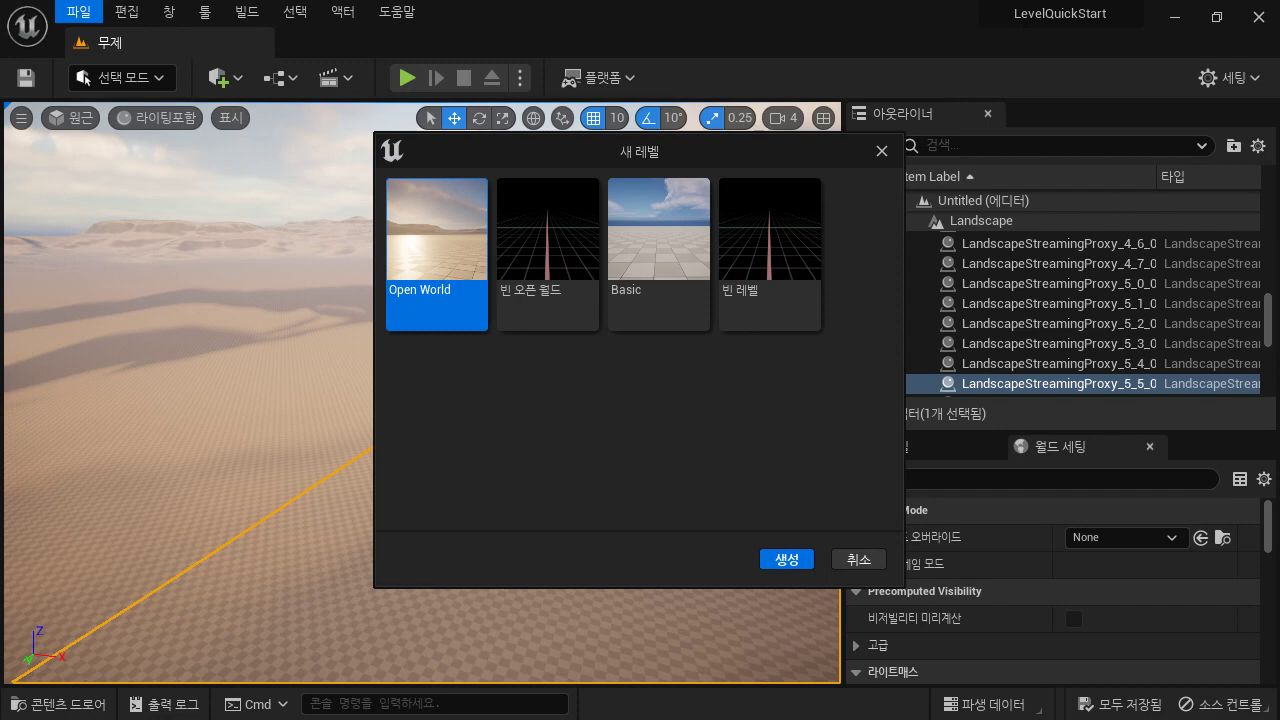
pyautogui.click(758, 262)
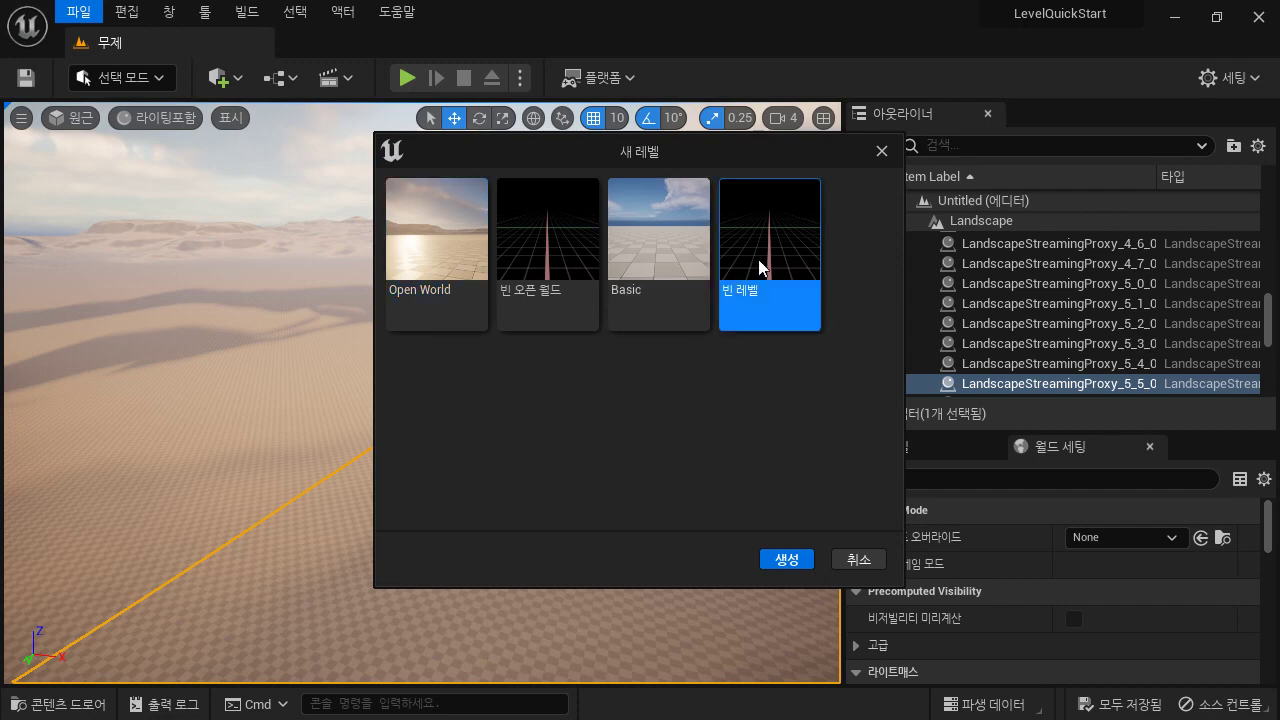
pyautogui.click(786, 560)
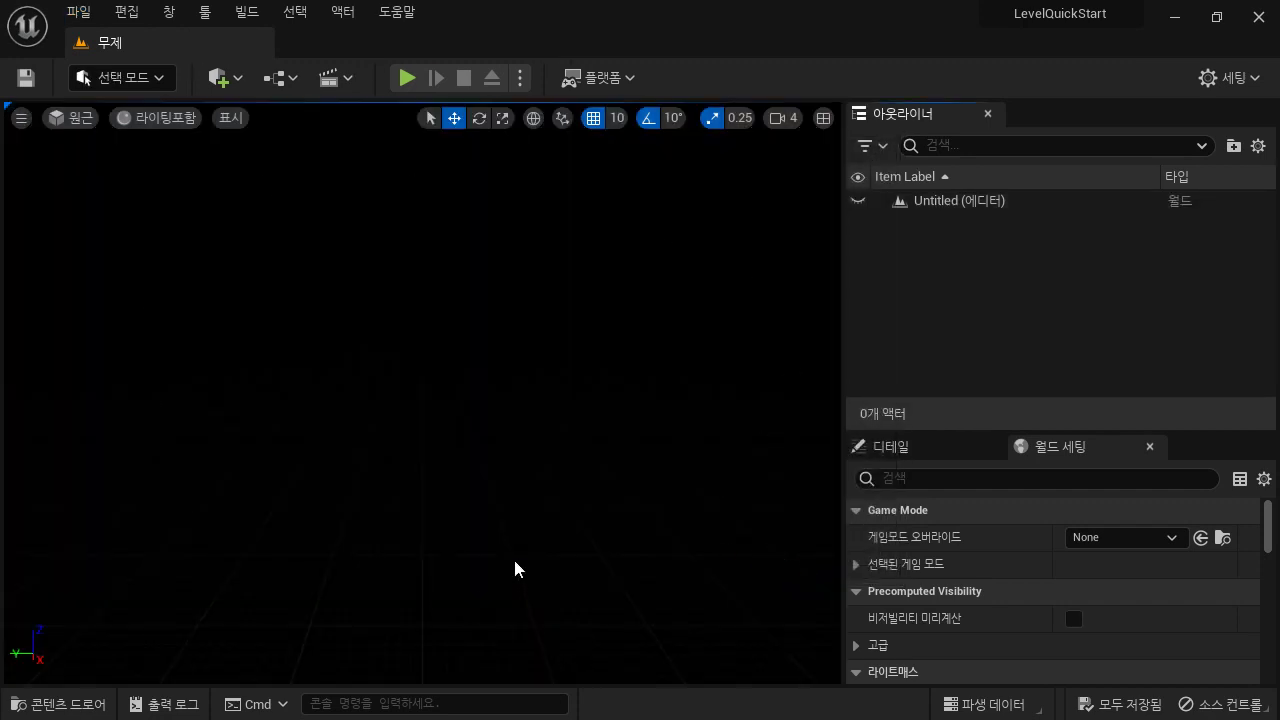
# Step: Fly the camera forward and back over the empty level's grid and turn it to inspect the space
pyautogui.moveTo(517, 569); pyautogui.dragTo(517, 569, button='right')
pyautogui.press('Up')
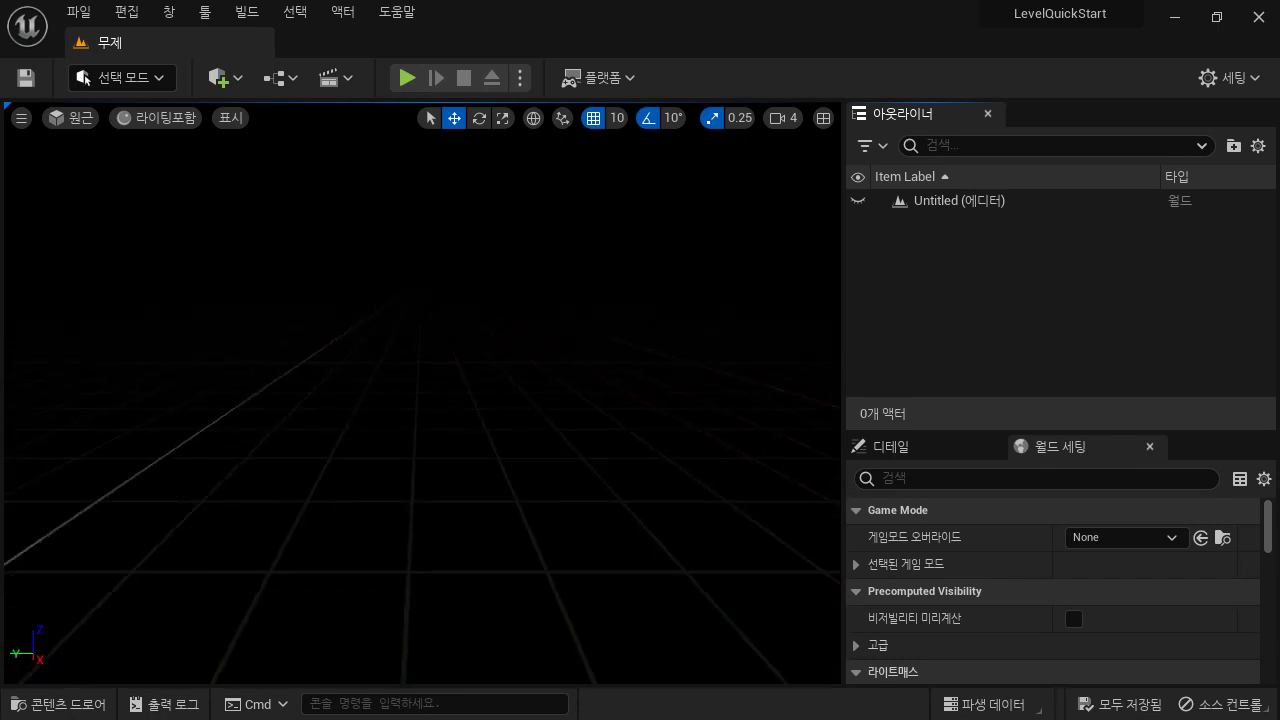
pyautogui.press('s')
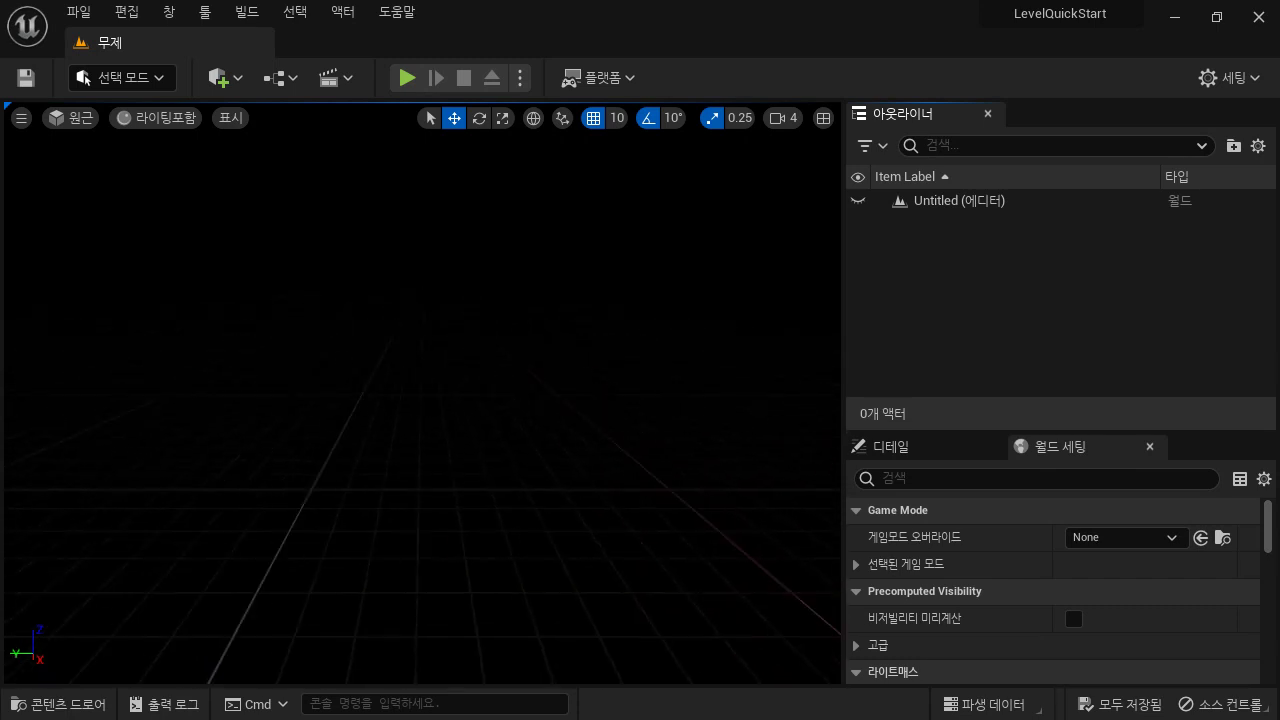
pyautogui.moveTo(285, 553); pyautogui.dragTo(285, 553, button='right')
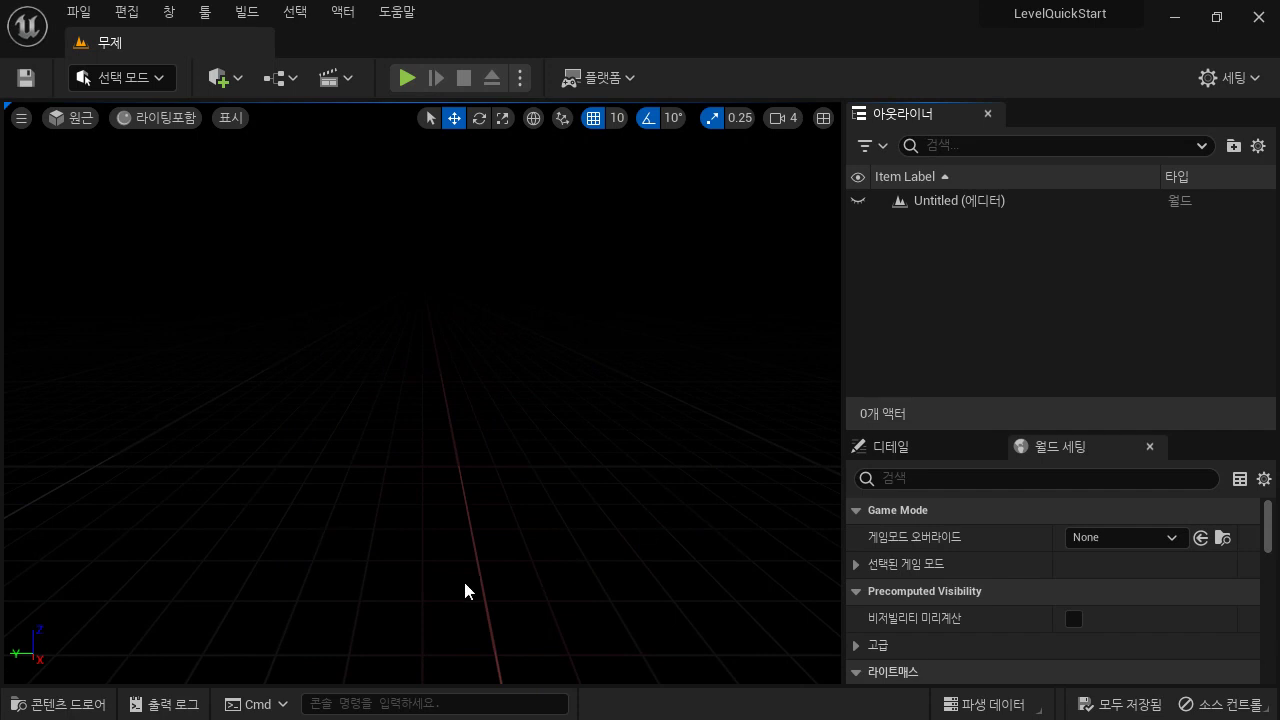
# Step: Turn the camera over the empty grid and look at the viewport options
pyautogui.moveTo(613, 485); pyautogui.dragTo(557, 512, button='right')
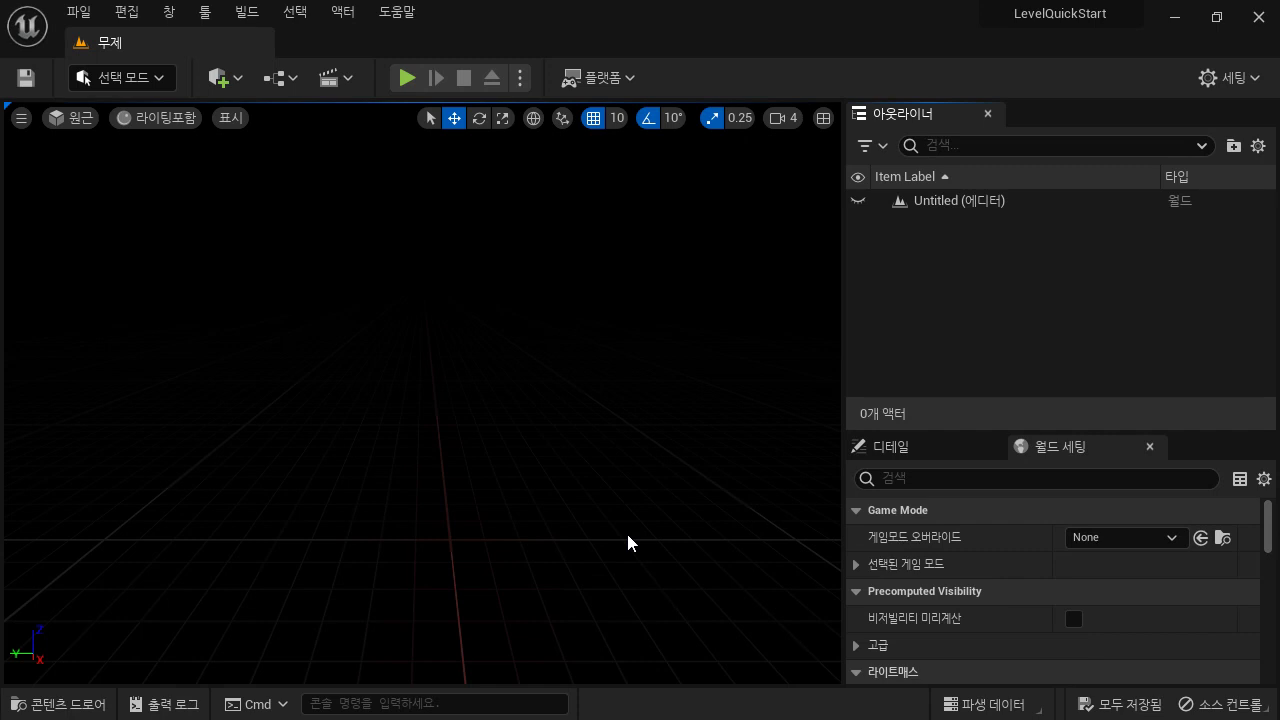
pyautogui.moveTo(654, 534); pyautogui.dragTo(654, 534, button='right')
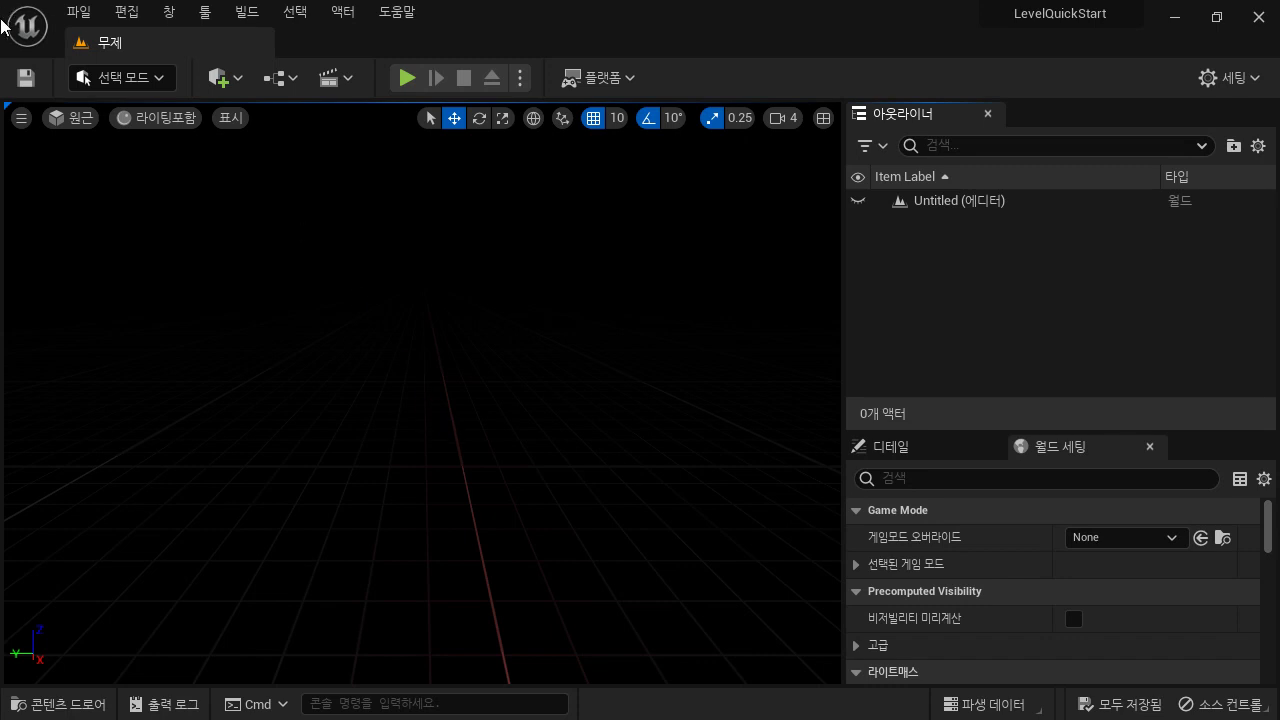
pyautogui.click(21, 118)
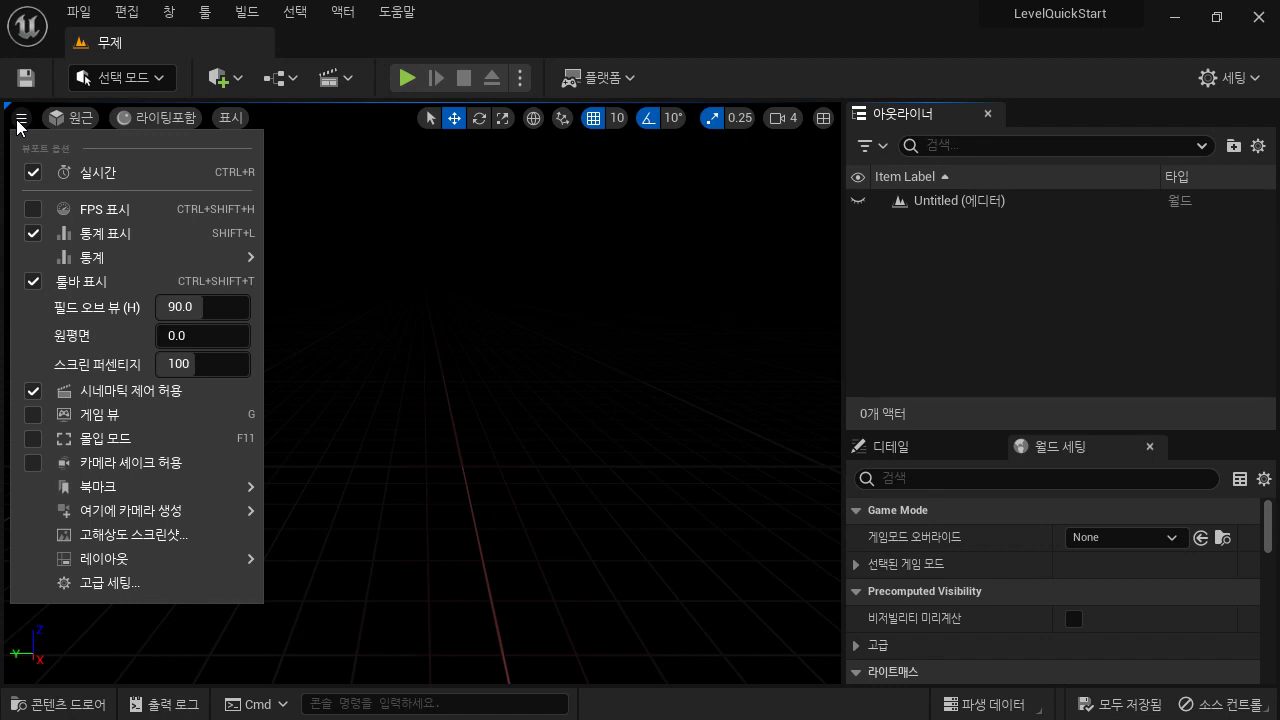
pyautogui.click(21, 118)
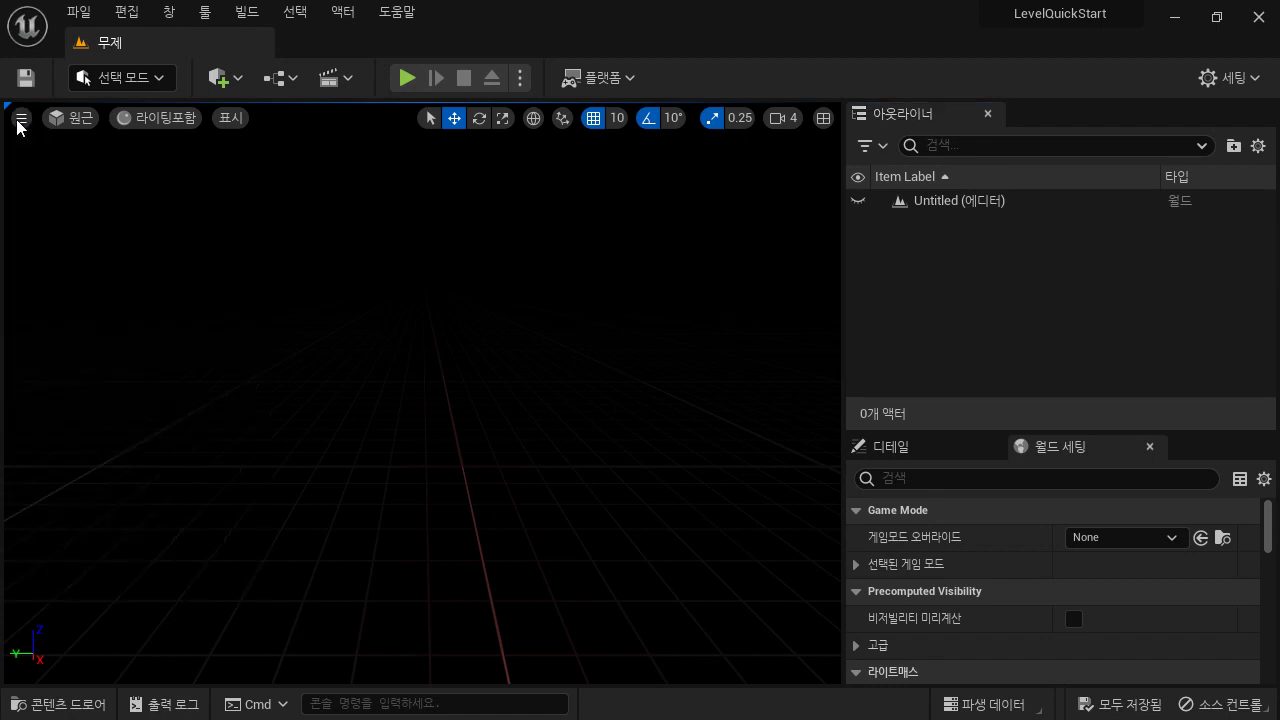
# Step: Open the Content Drawer, enlarge it and look at the project's content (콘텐츠) folder
pyautogui.click(64, 705)
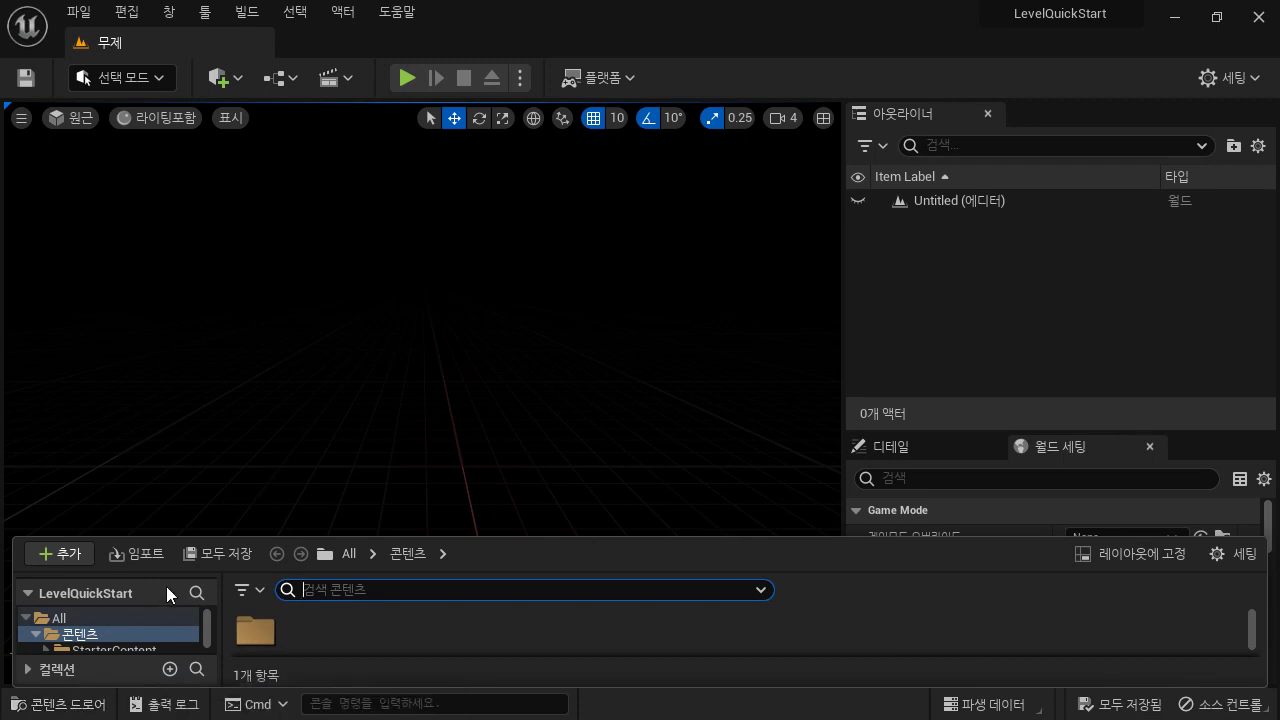
pyautogui.moveTo(236, 531); pyautogui.dragTo(234, 428)
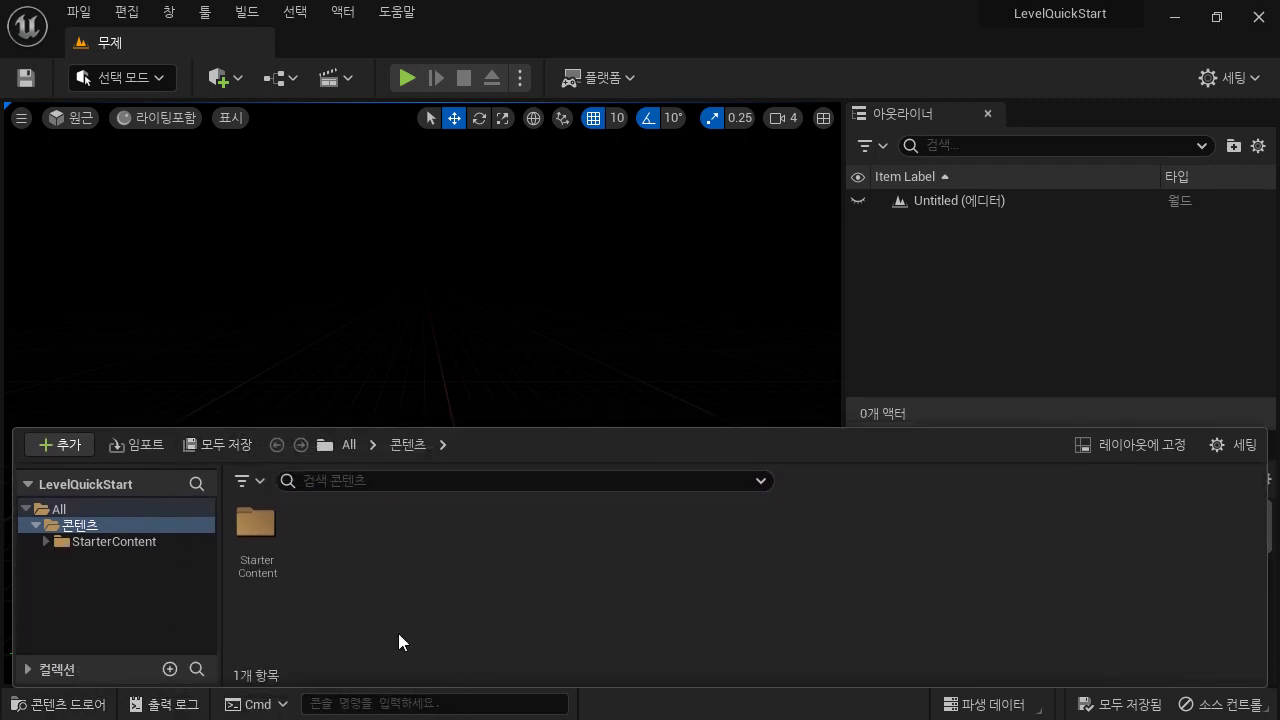
pyautogui.click(386, 311)
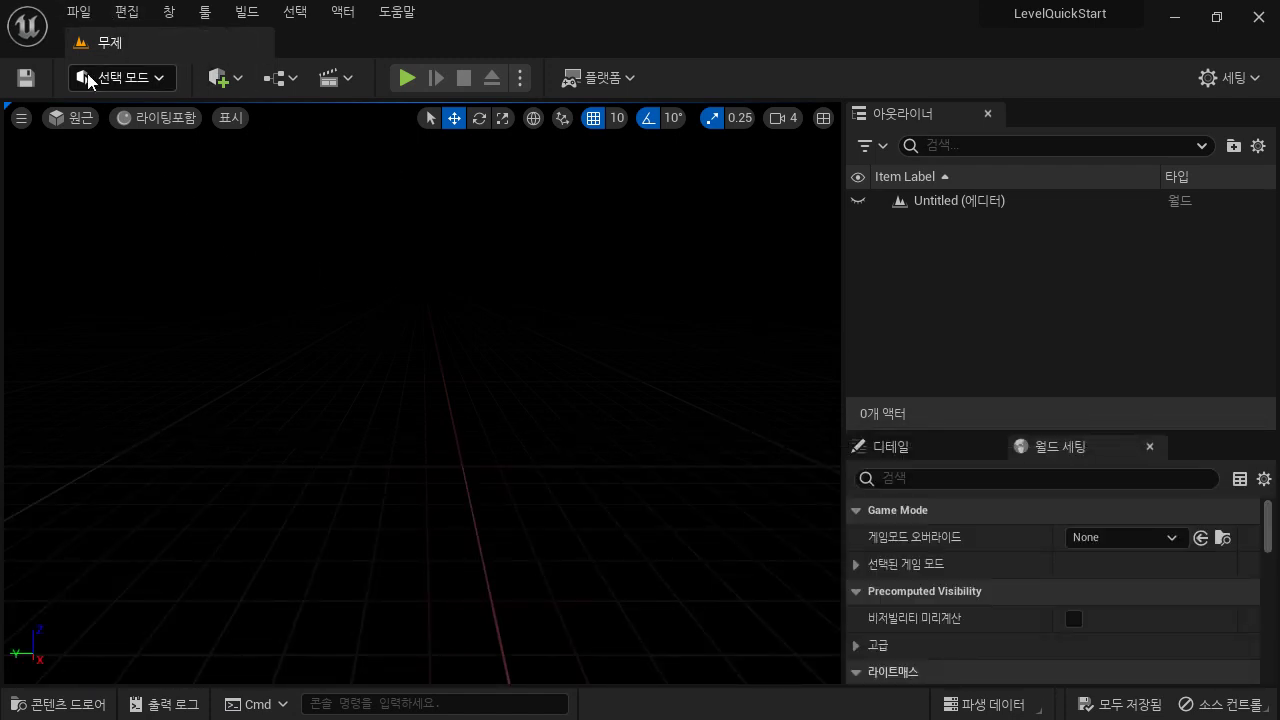
pyautogui.click(95, 13)
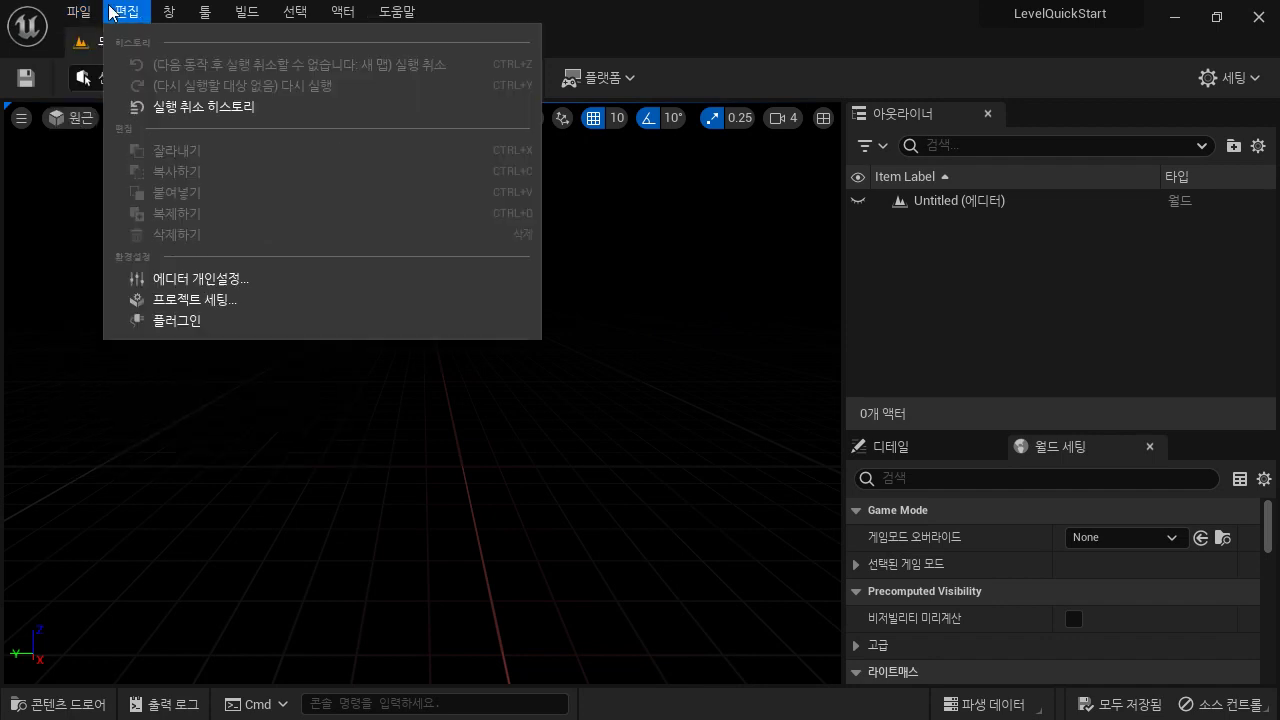
pyautogui.moveTo(166, 12)
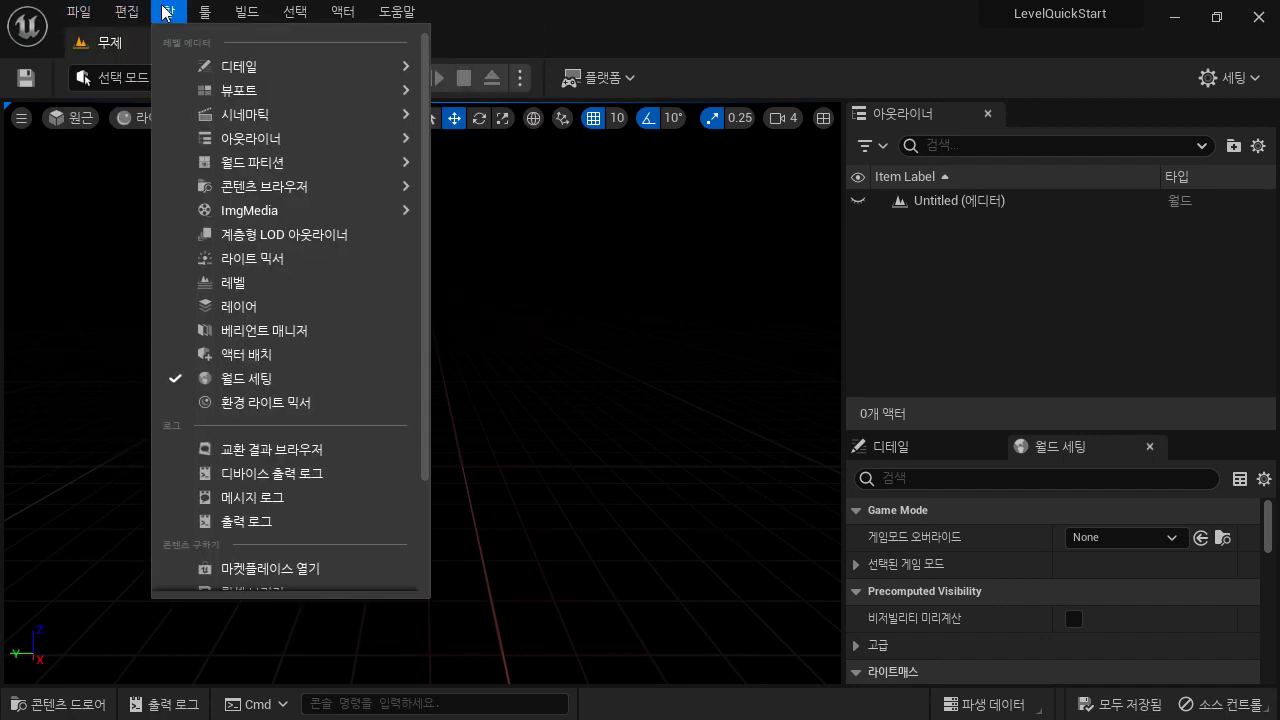
pyautogui.moveTo(205, 12)
pyautogui.scroll(-5, 340, 330)
pyautogui.moveTo(337, 354)
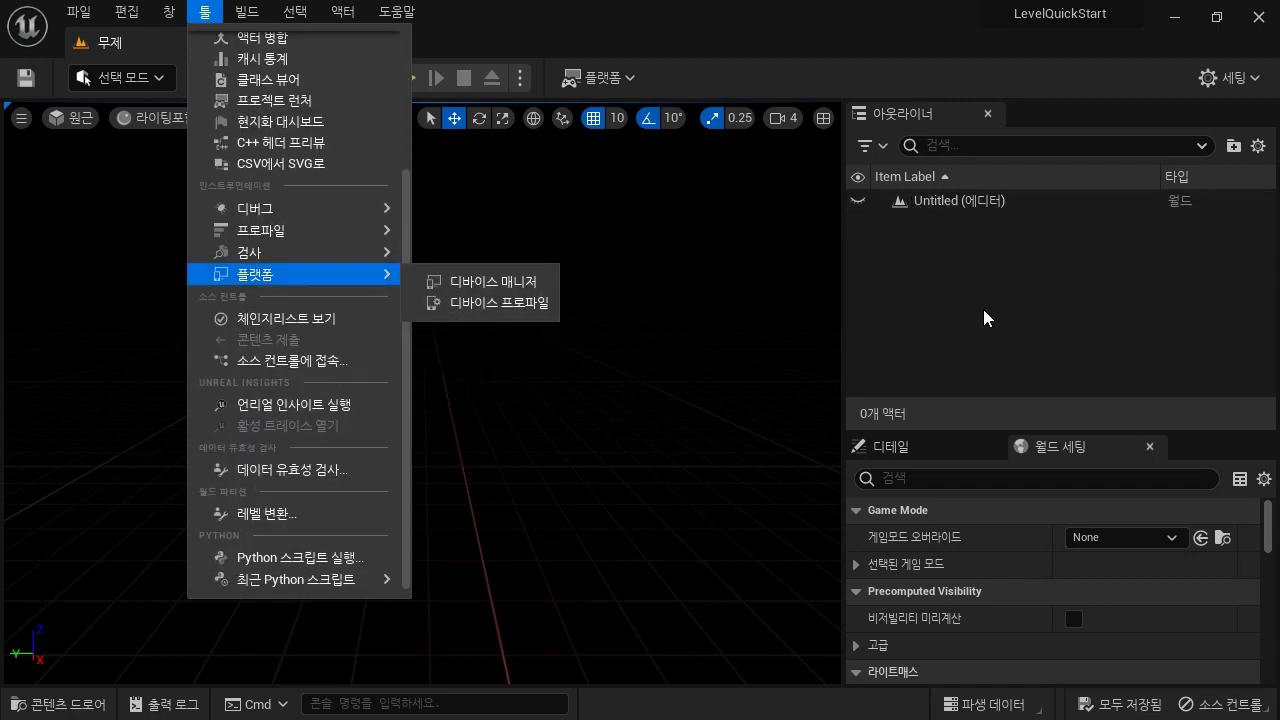
pyautogui.click(586, 402)
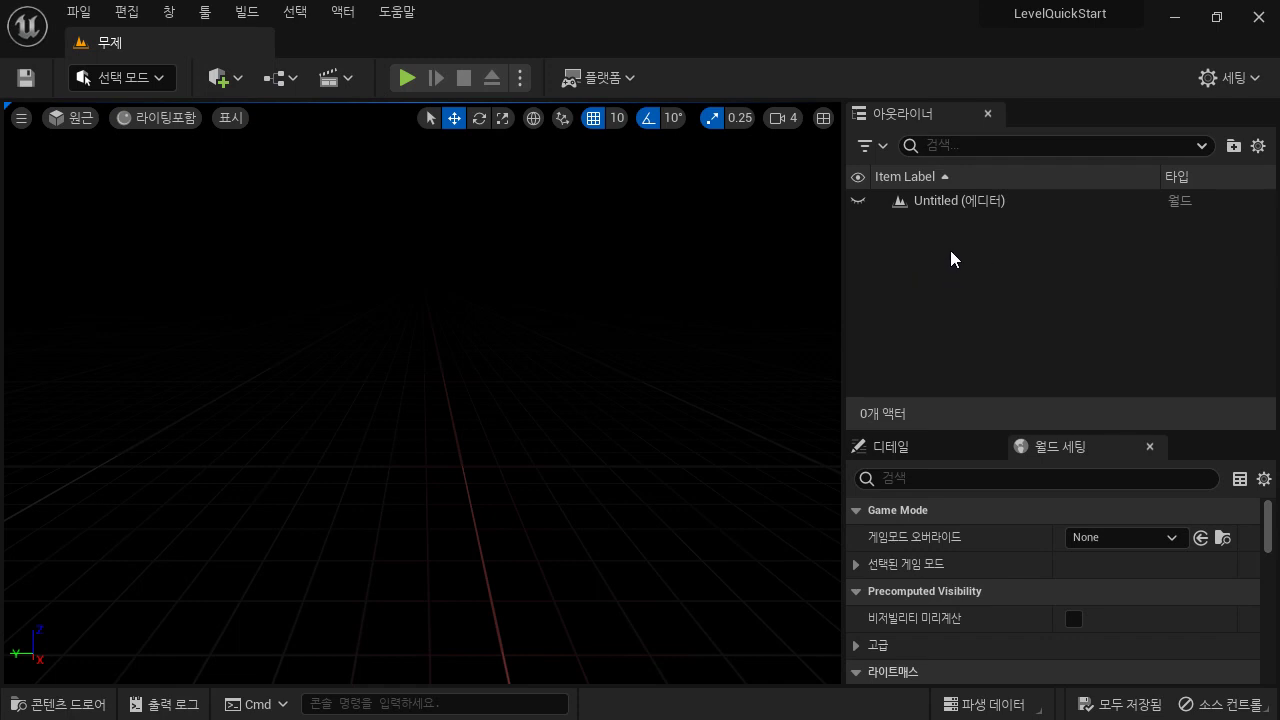
# Step: Select the Untitled world in the Outliner and look at its context options and the Outliner's filter types
pyautogui.click(968, 202)
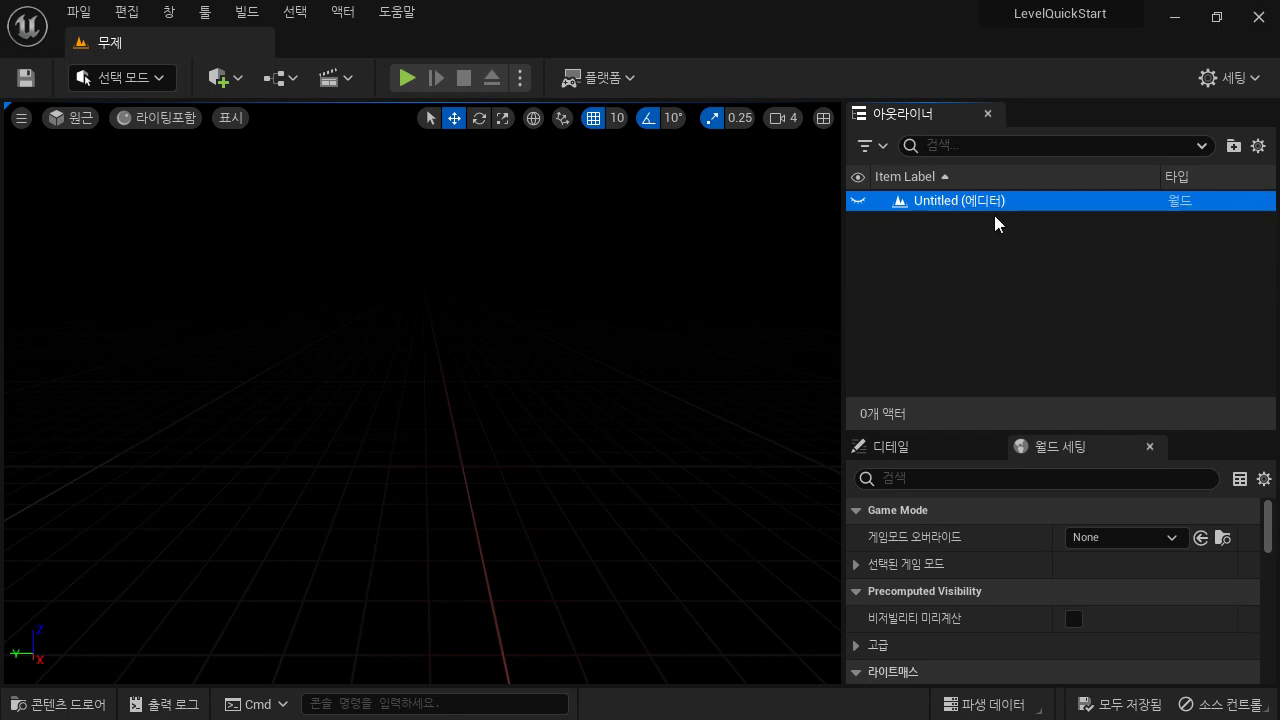
pyautogui.rightClick(1015, 199)
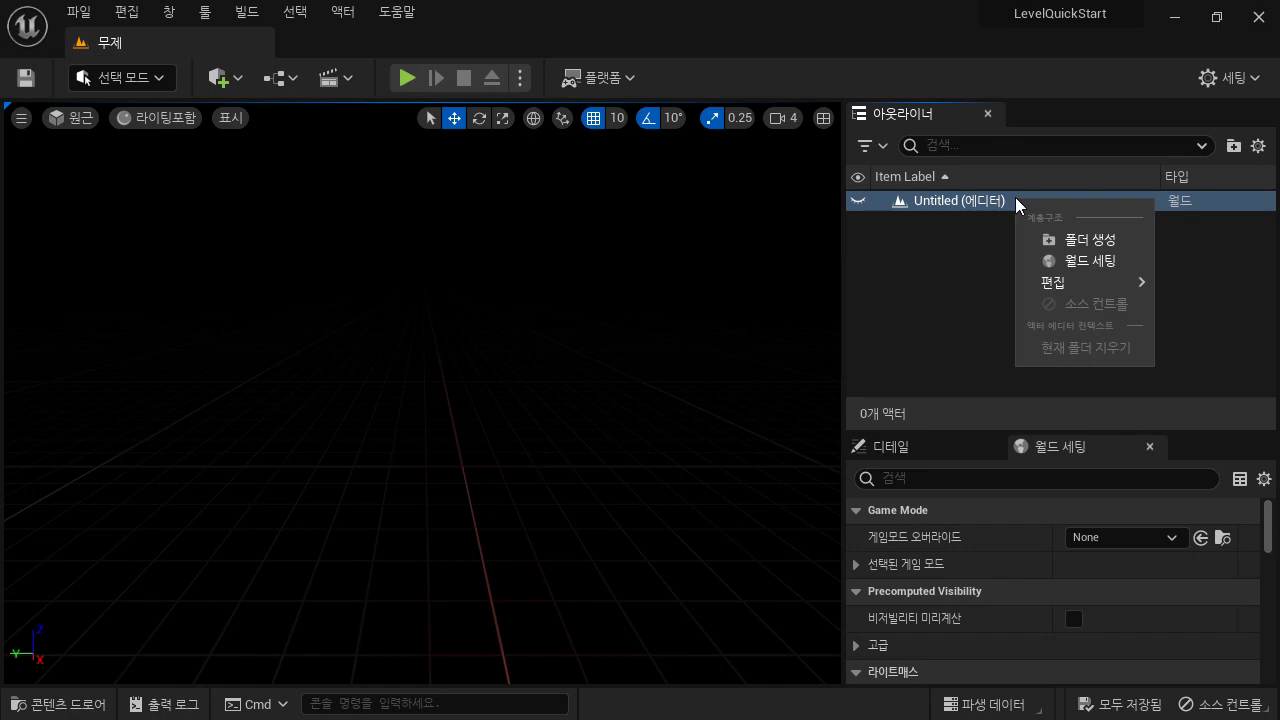
pyautogui.click(866, 147)
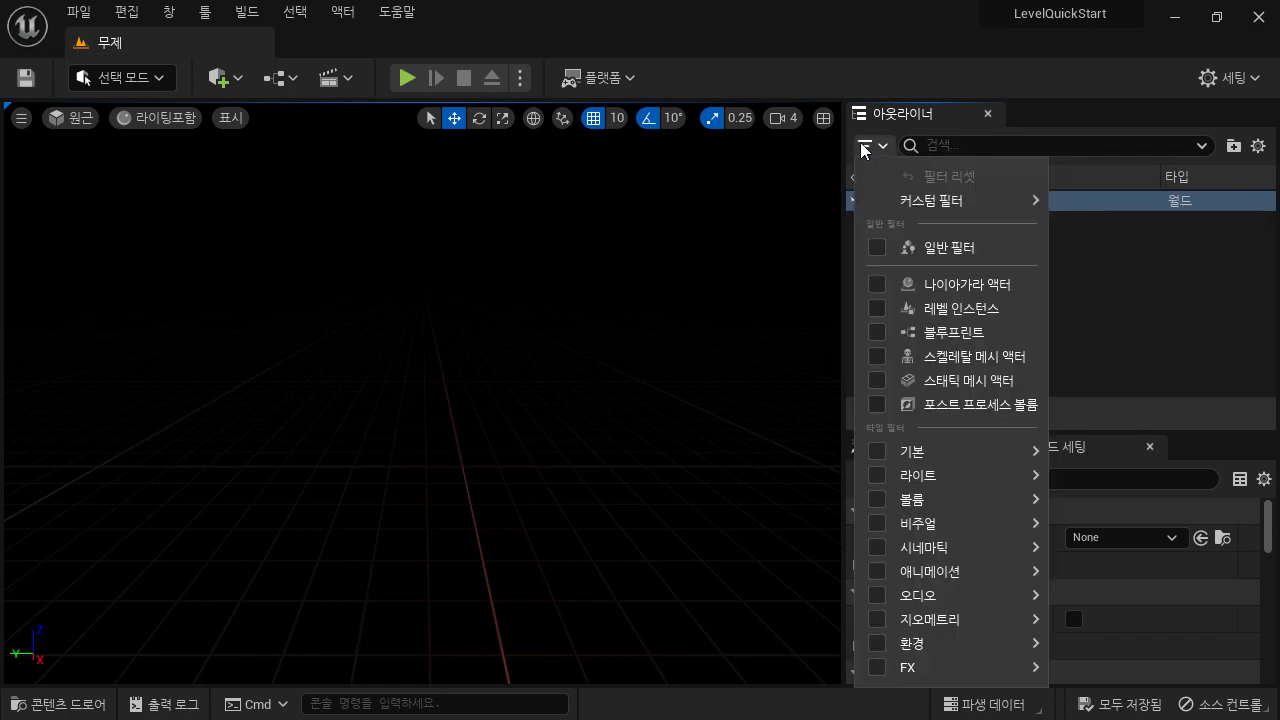
pyautogui.click(865, 147)
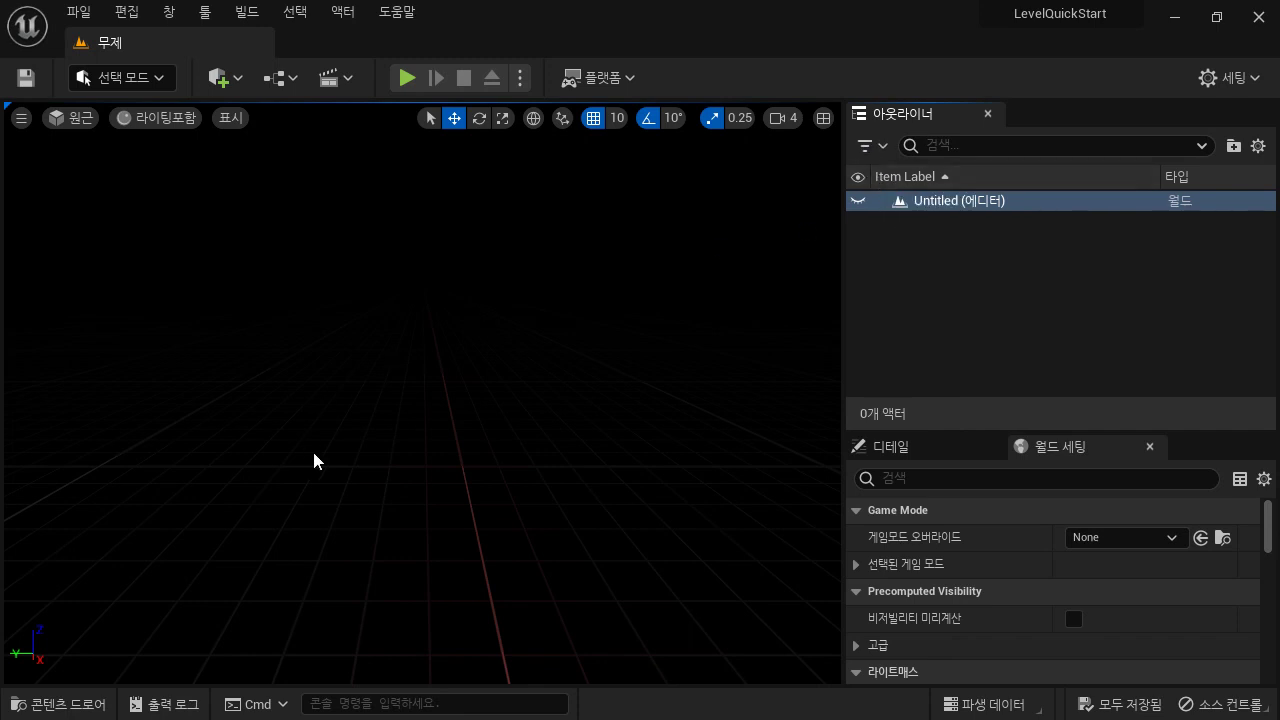
# Step: Examine which lights, primitives and Blocking Volume shapes the viewport's Place Actor (액터 배치) context options offer
pyautogui.rightClick(401, 452)
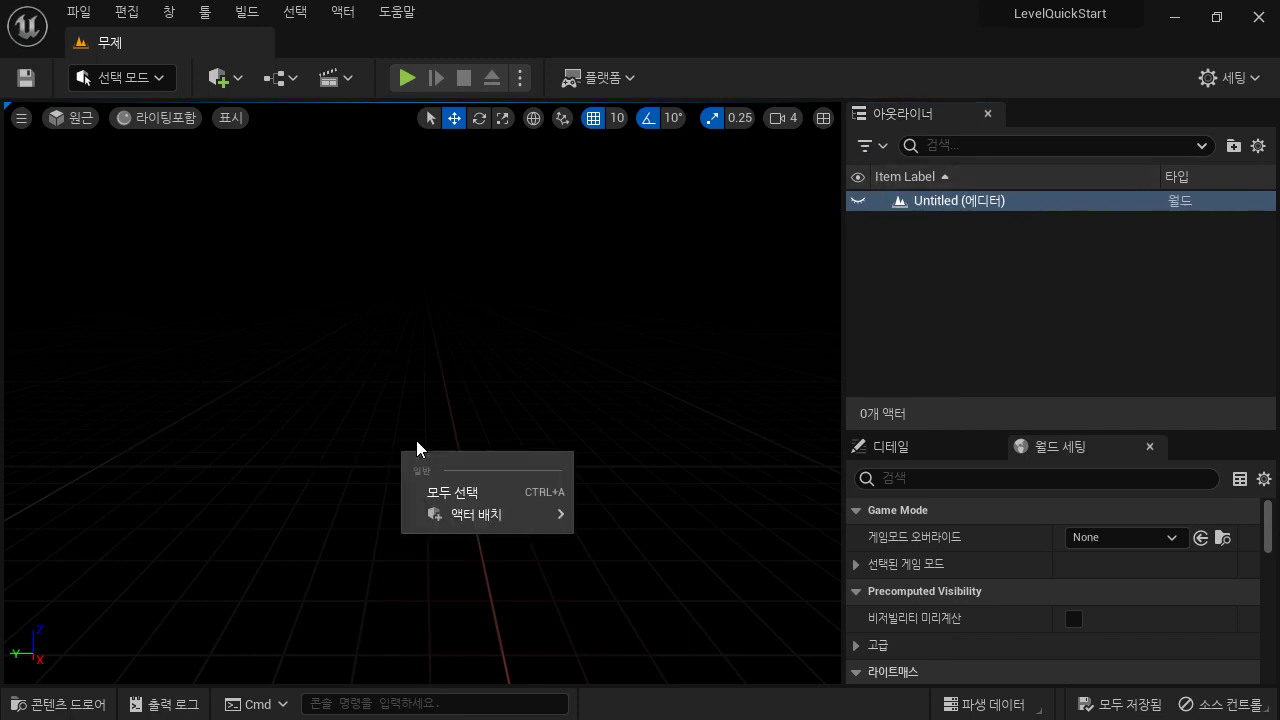
pyautogui.rightClick(398, 386)
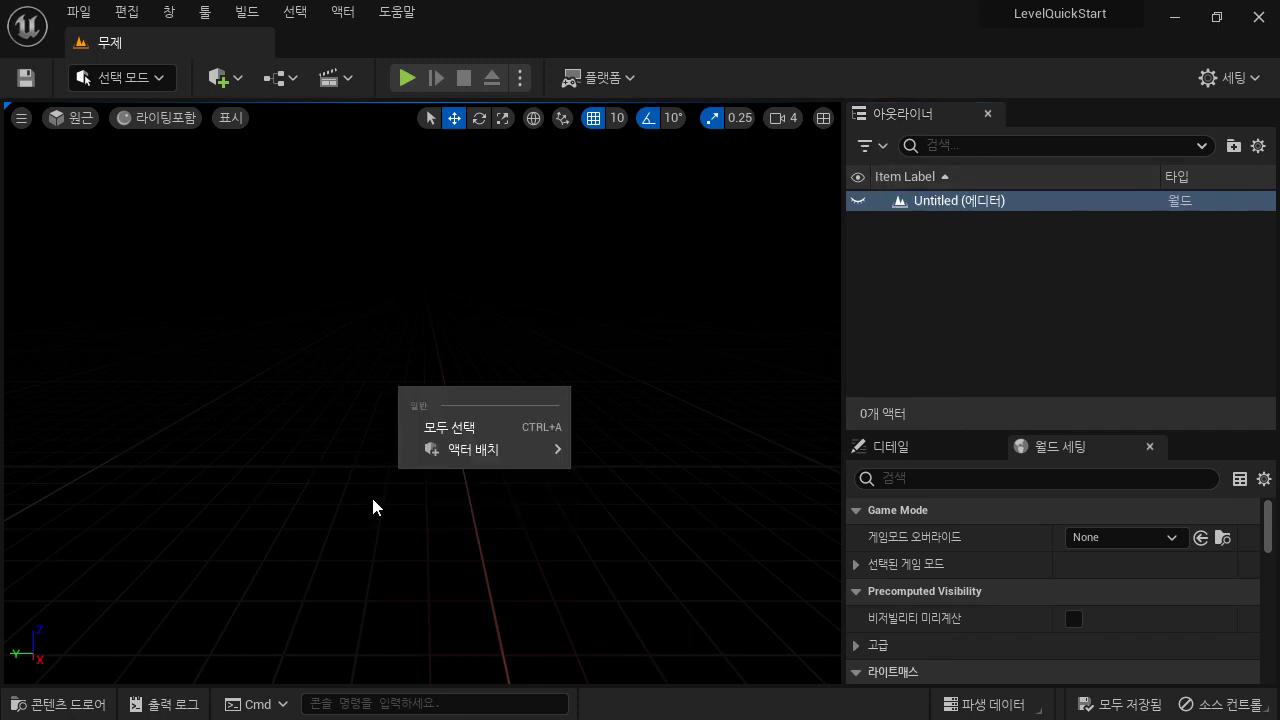
pyautogui.moveTo(487, 448)
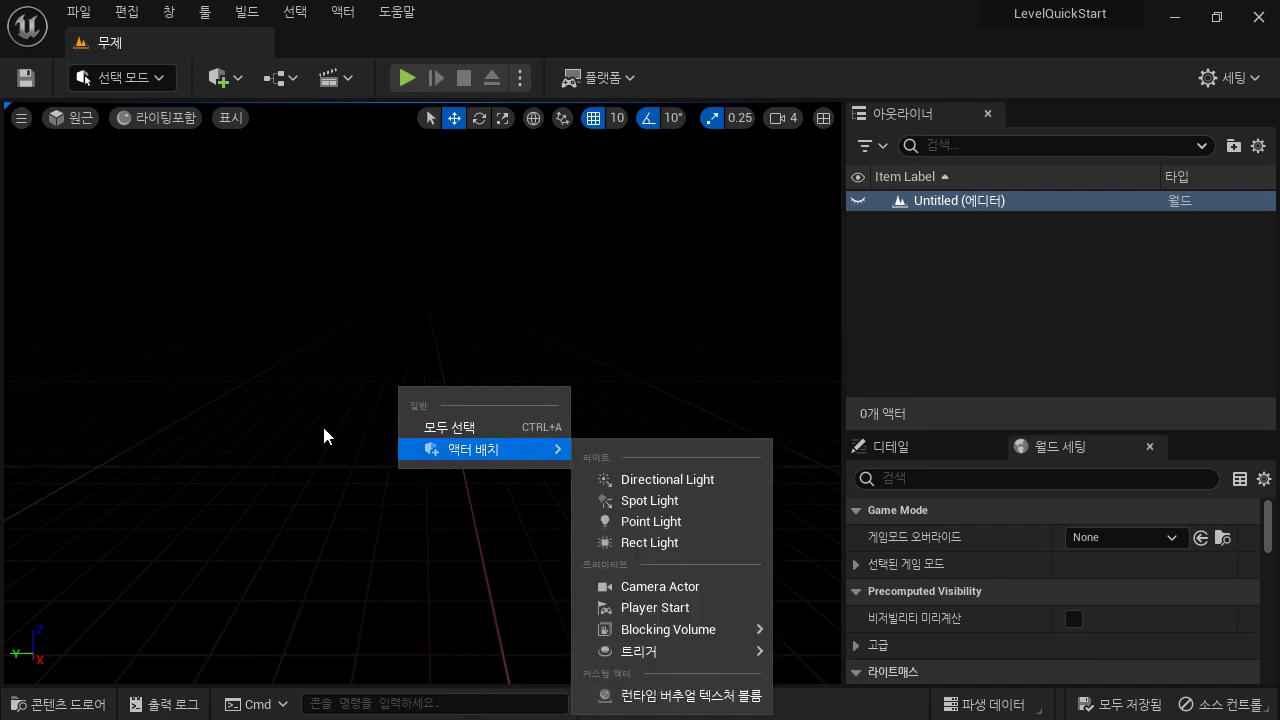
pyautogui.rightClick(337, 330)
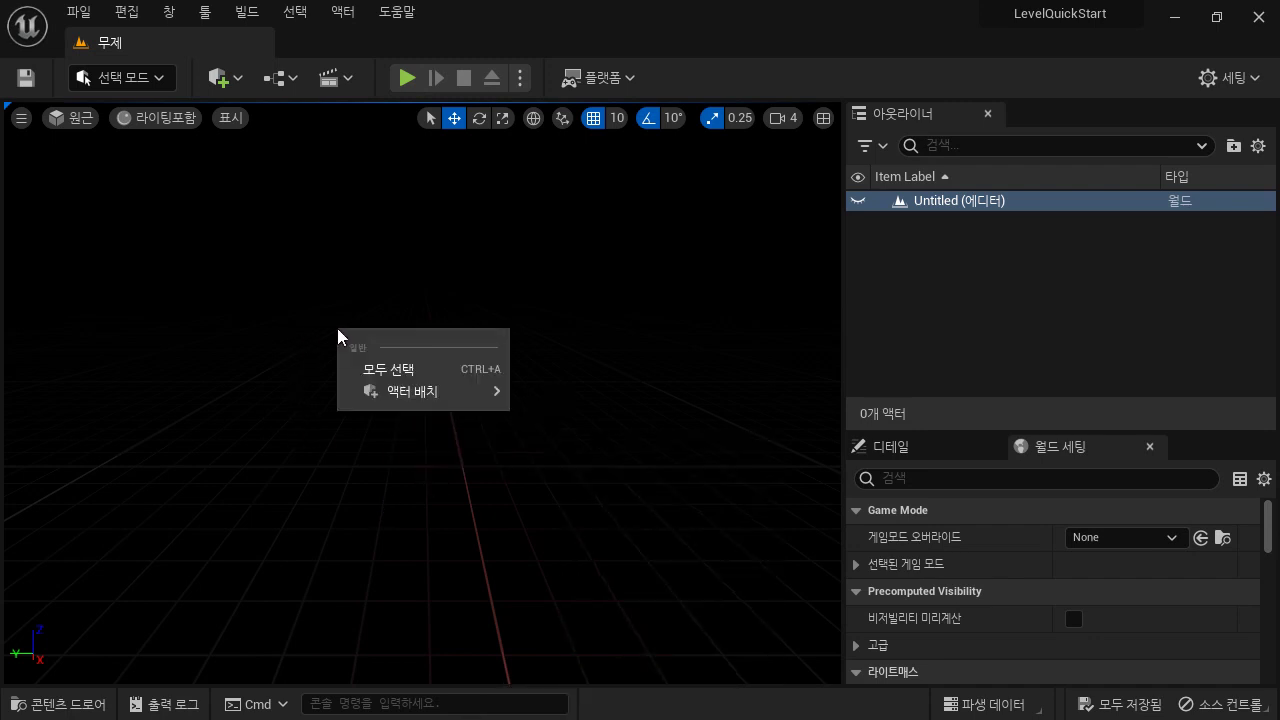
pyautogui.moveTo(437, 394)
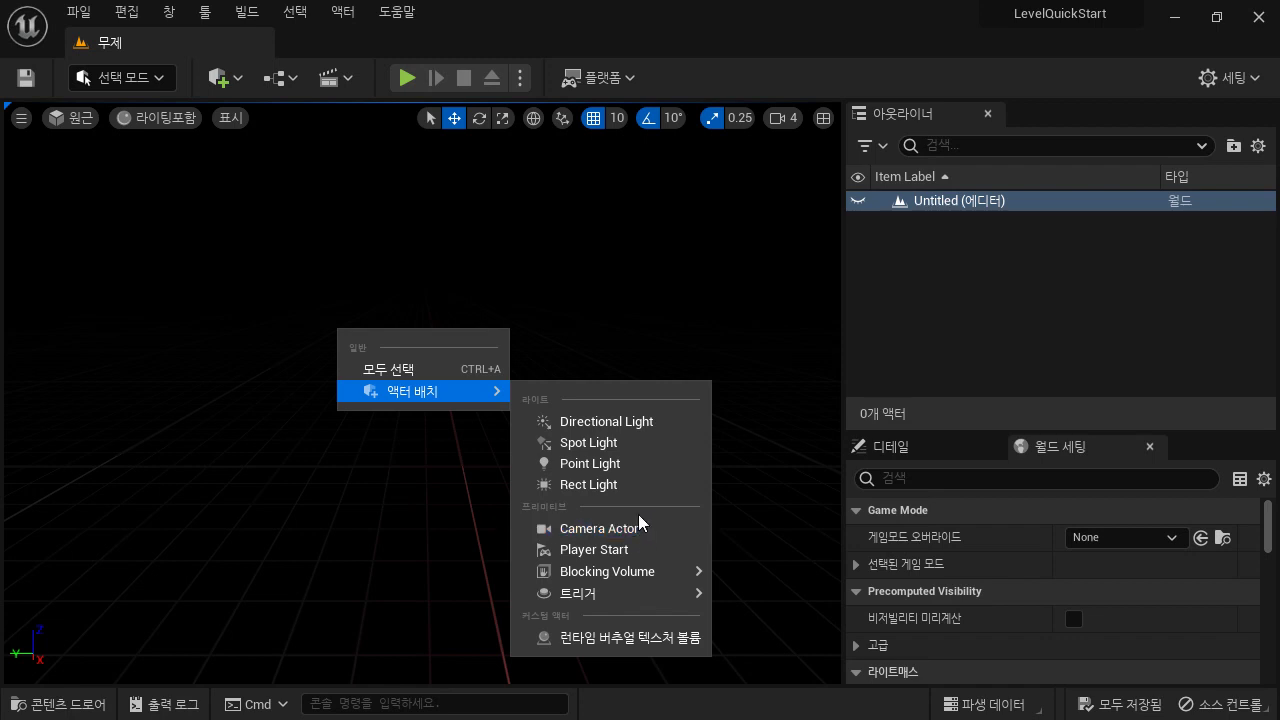
pyautogui.moveTo(640, 594)
pyautogui.moveTo(666, 574)
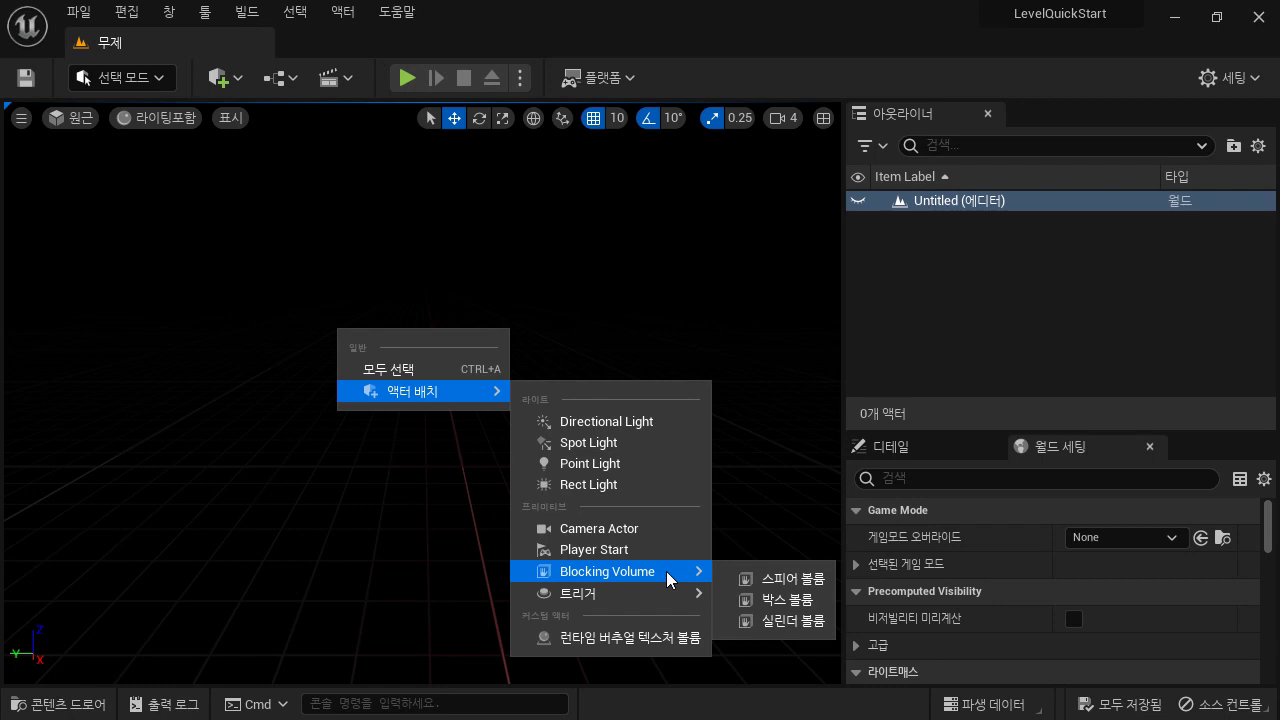
pyautogui.click(247, 330)
# Step: Examine the viewport's show flags, including the advanced, volume and light type groups
pyautogui.click(231, 118)
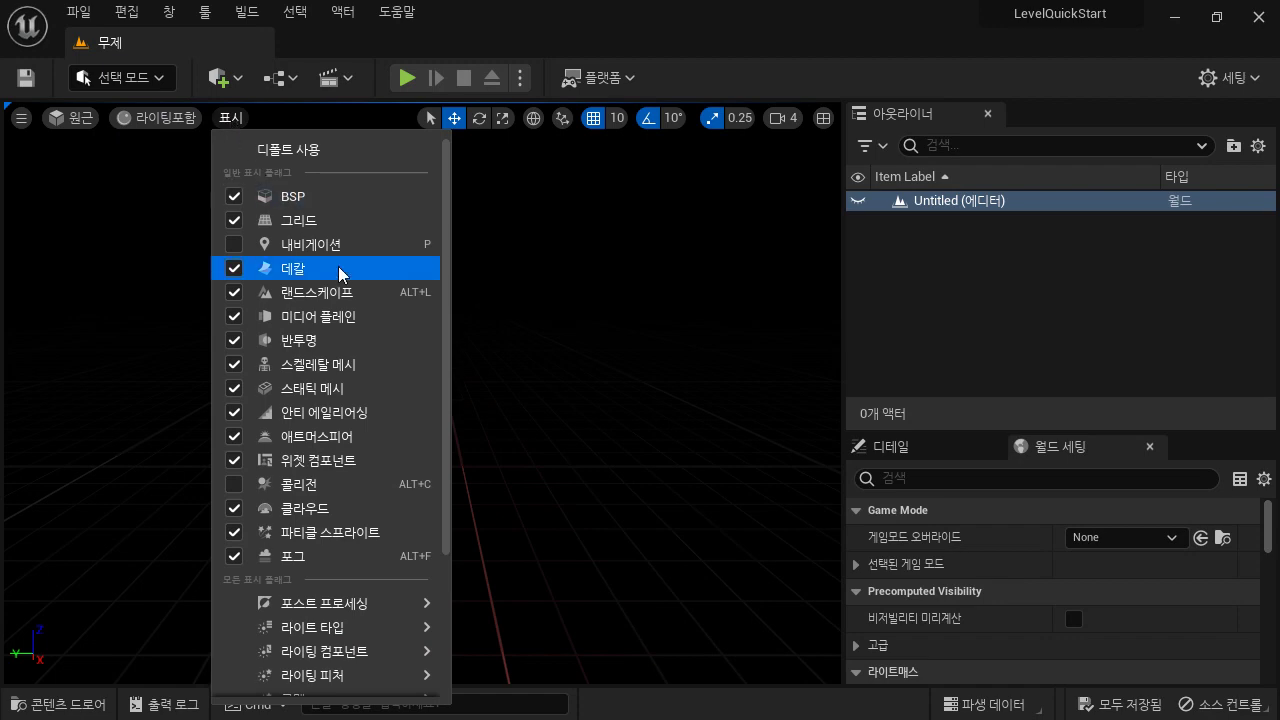
pyautogui.scroll(-4, 393, 544)
pyautogui.moveTo(394, 547)
pyautogui.scroll(-2, 393, 544)
pyautogui.moveTo(388, 570)
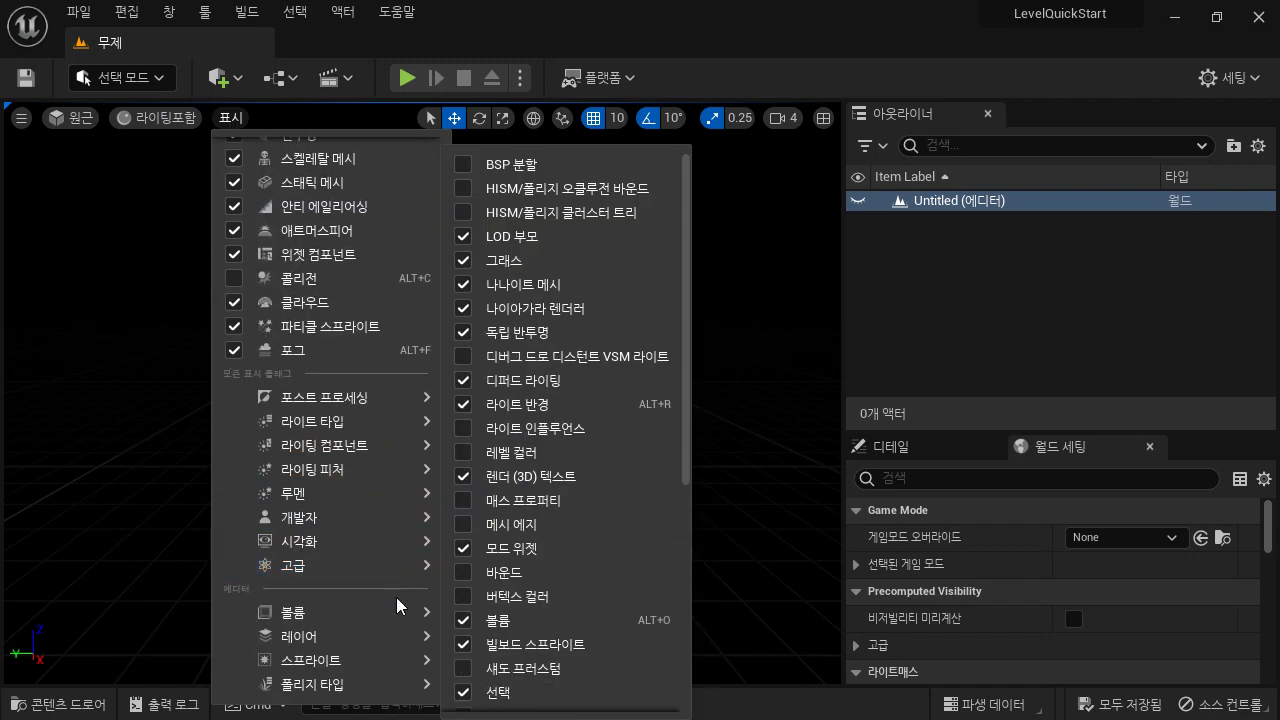
pyautogui.moveTo(396, 600)
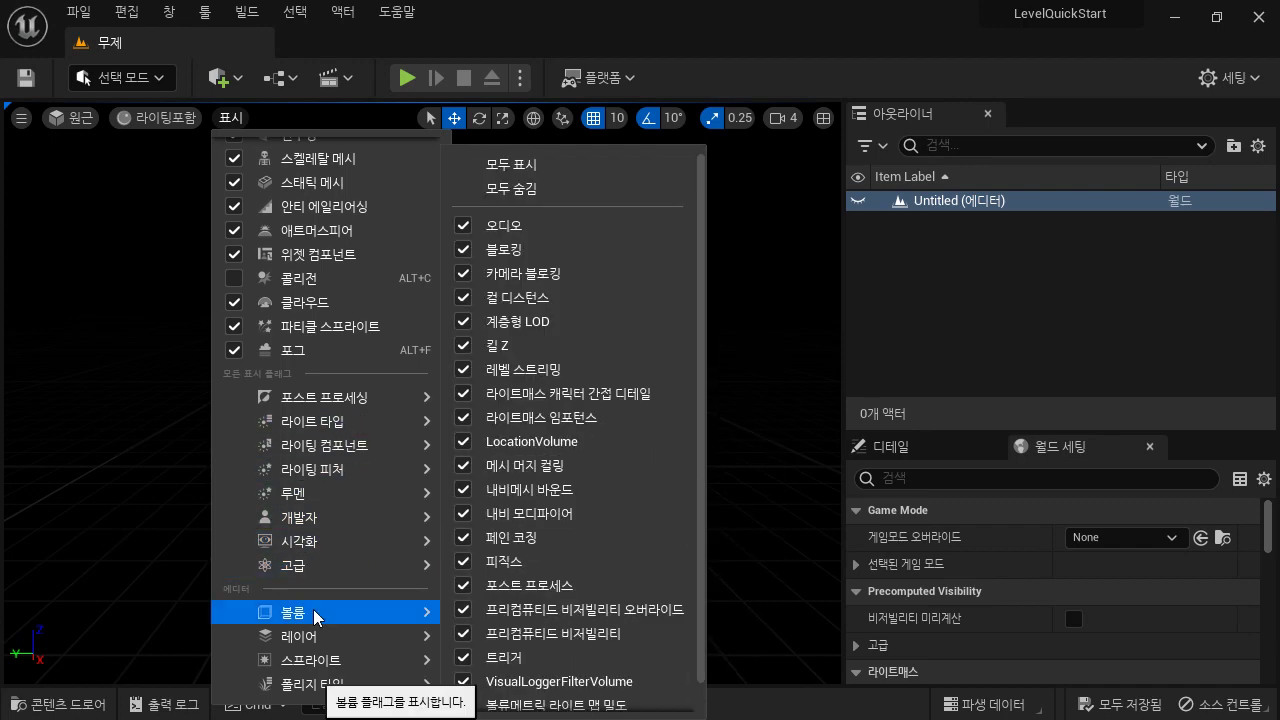
pyautogui.scroll(5, 337, 640)
pyautogui.moveTo(337, 640)
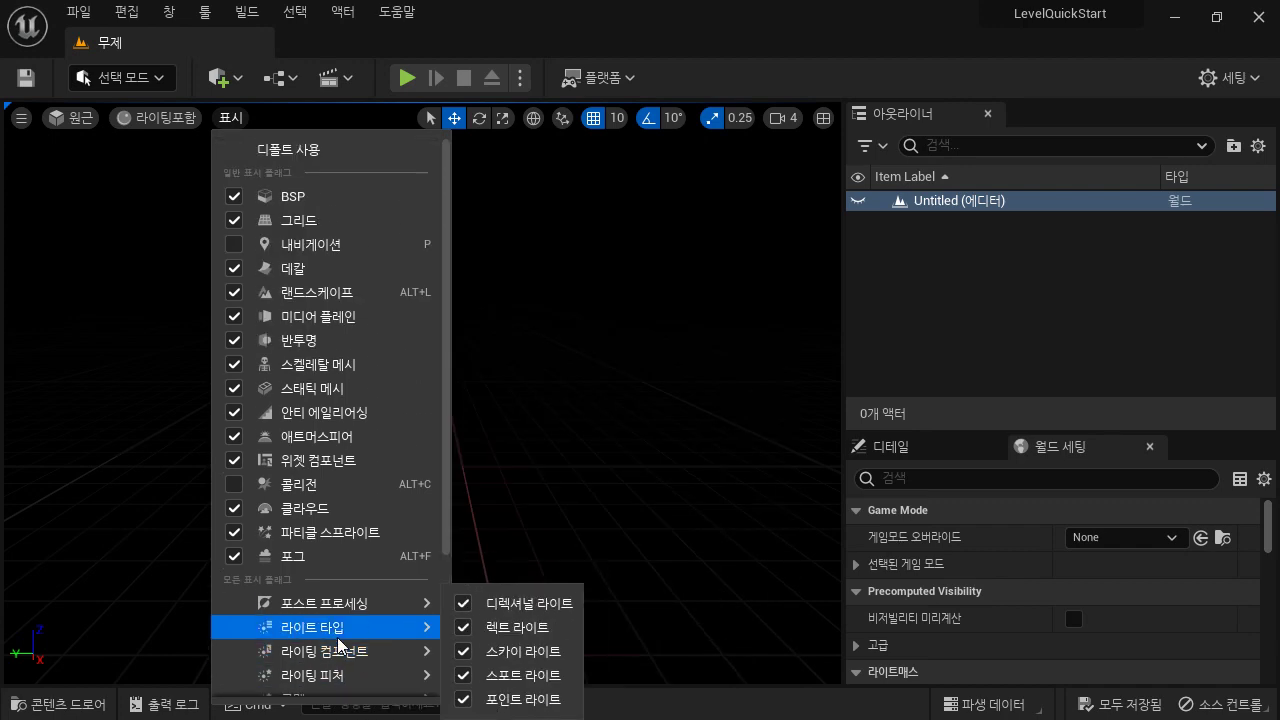
pyautogui.click(644, 364)
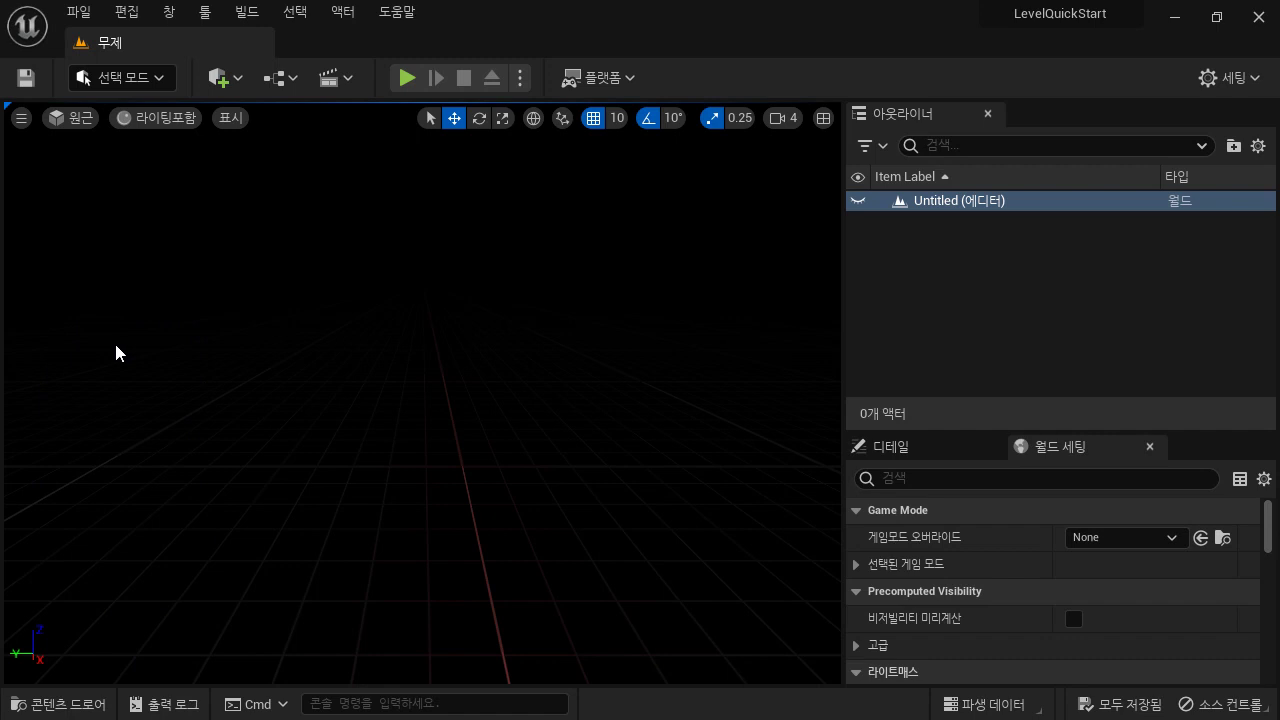
# Step: Look over the editor modes and open the Place Actors (액터 배치) panel
pyautogui.click(124, 80)
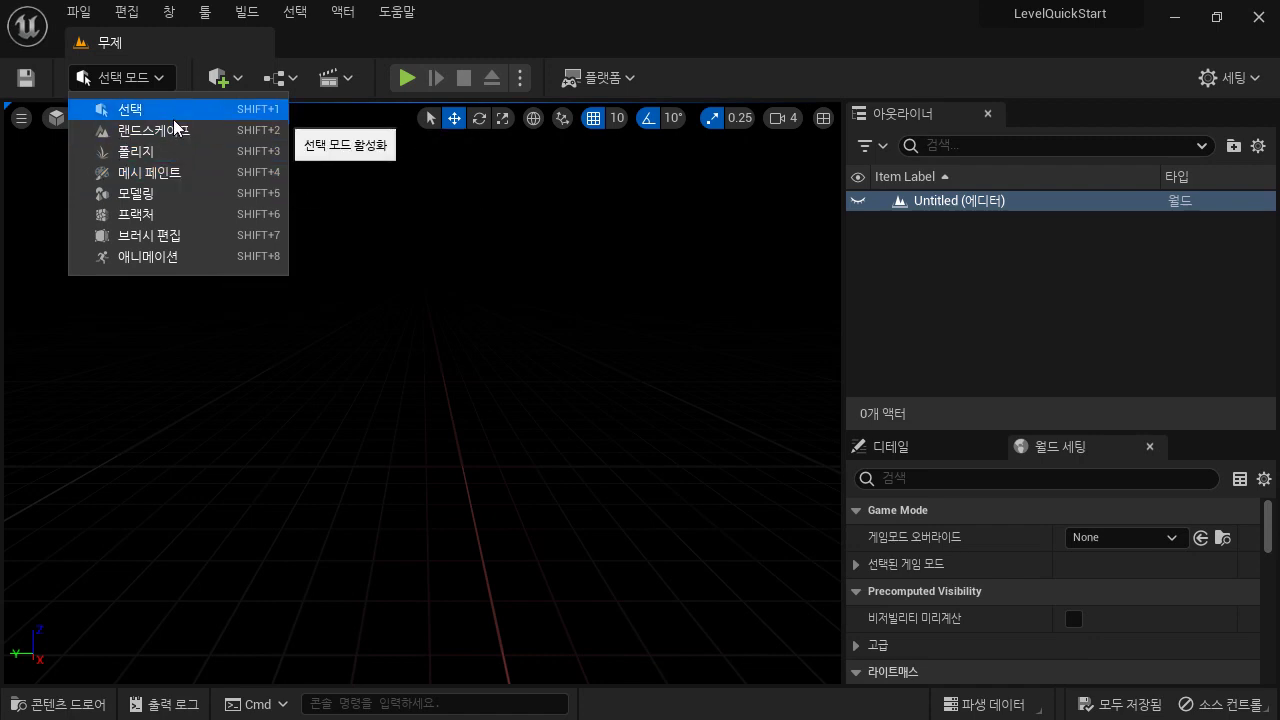
pyautogui.click(127, 77)
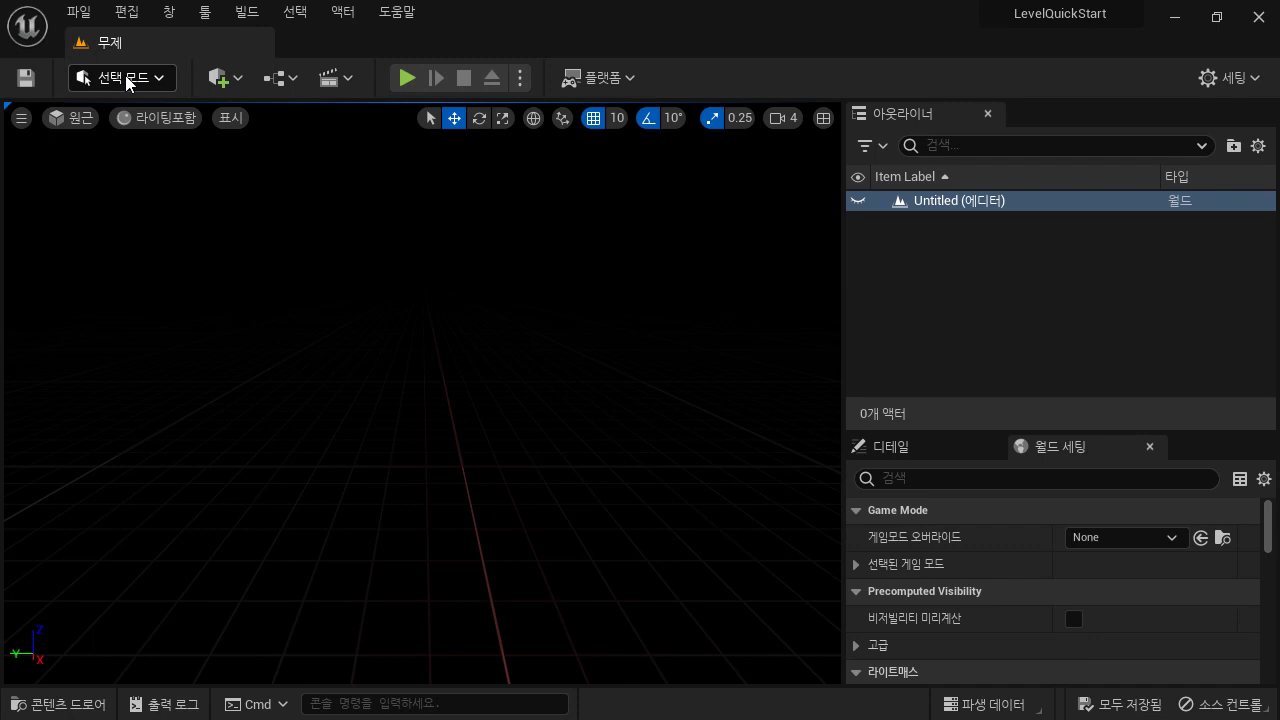
pyautogui.click(125, 15)
pyautogui.moveTo(168, 12)
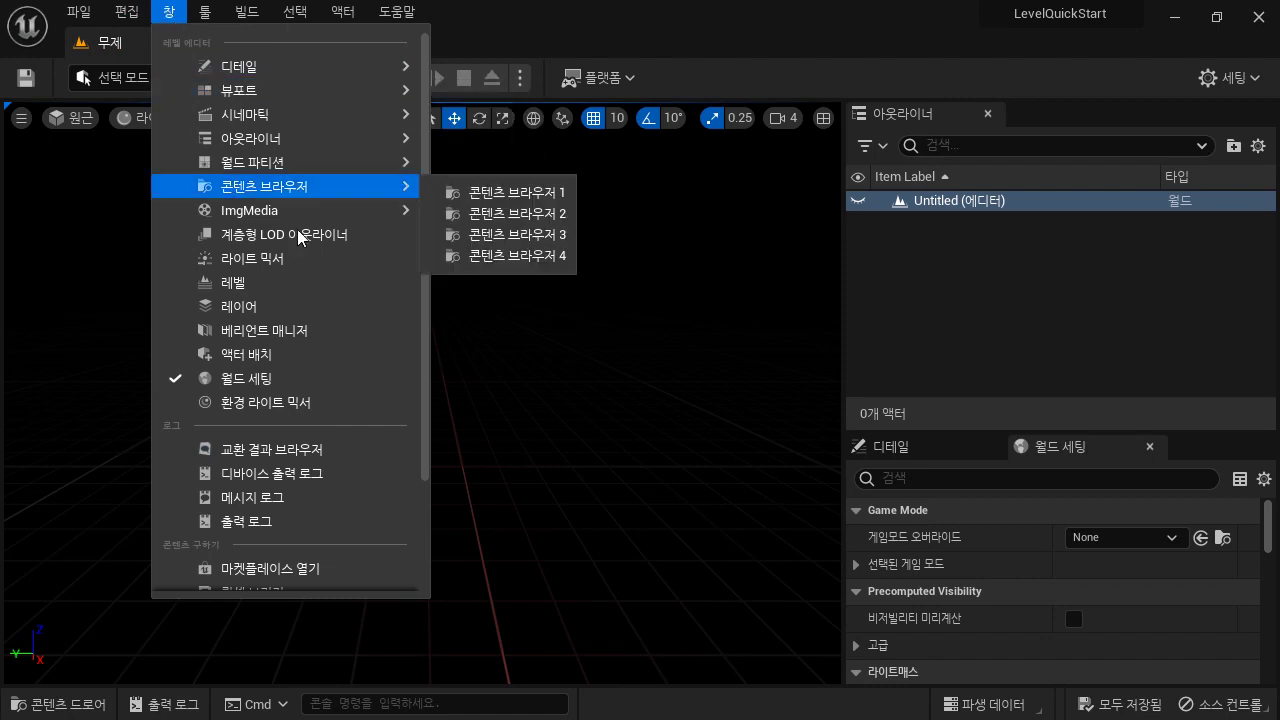
pyautogui.click(332, 361)
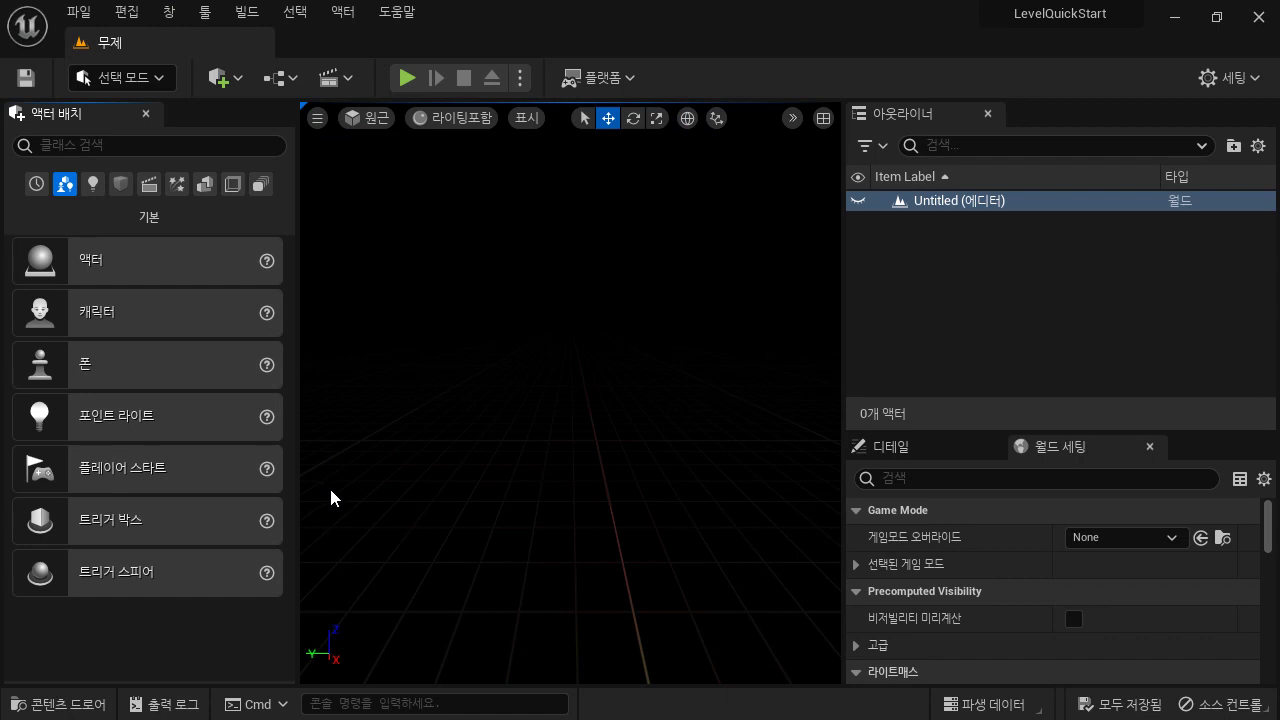
pyautogui.click(166, 20)
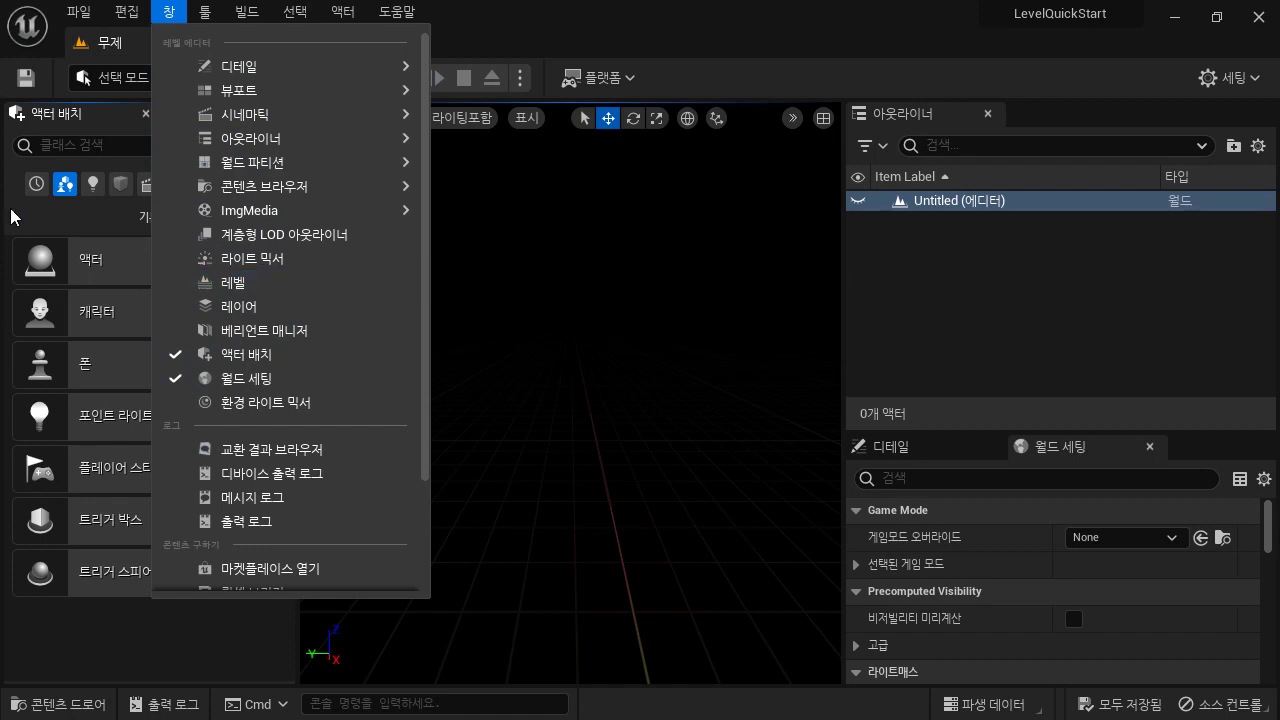
pyautogui.click(42, 218)
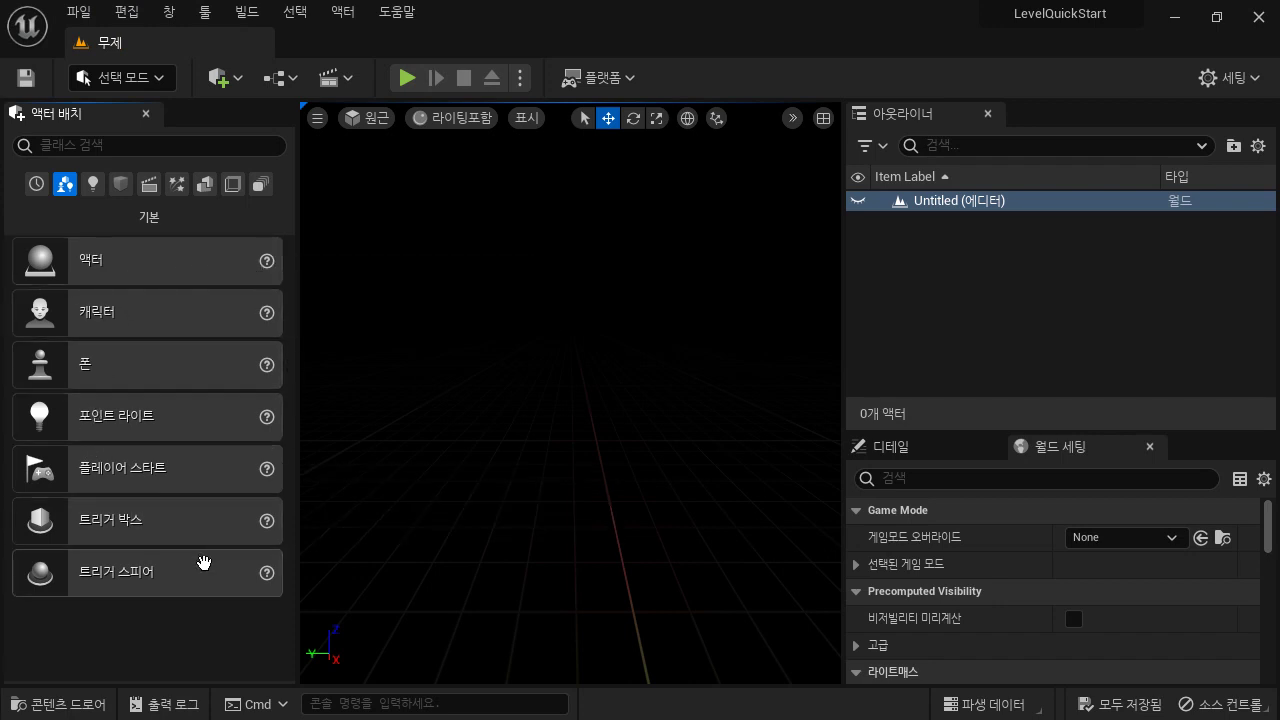
pyautogui.click(166, 18)
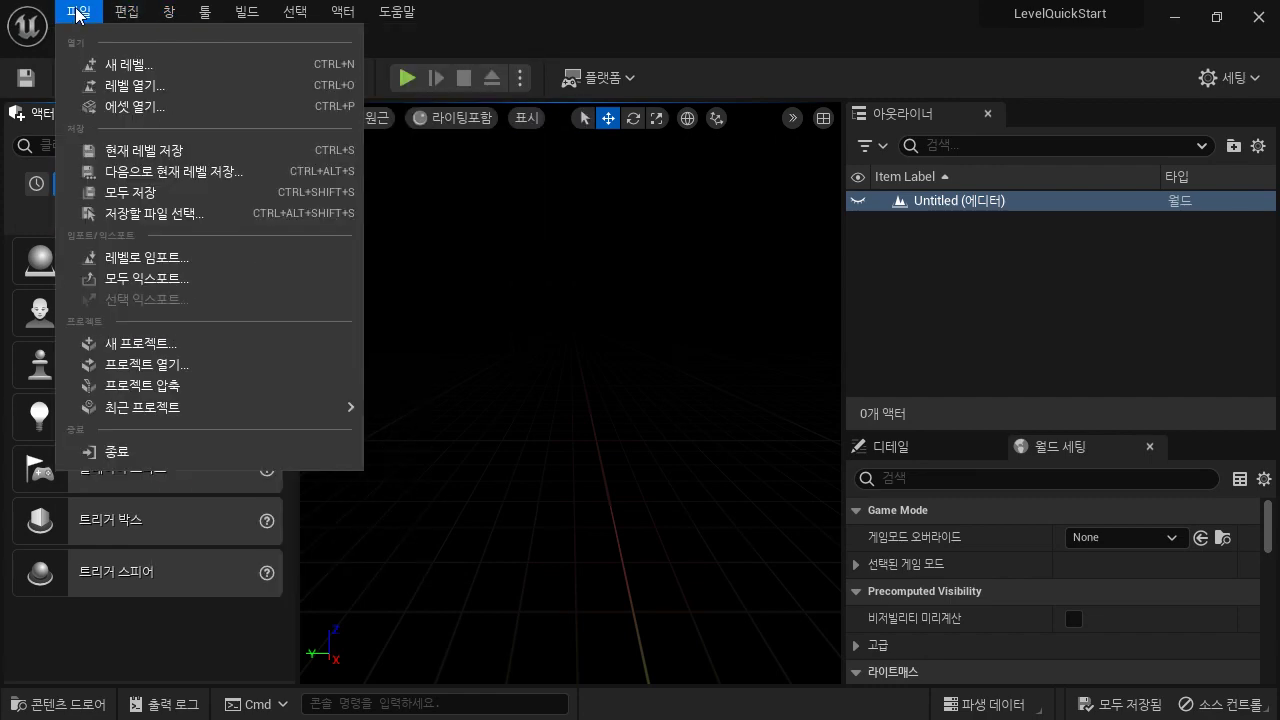
pyautogui.moveTo(205, 12)
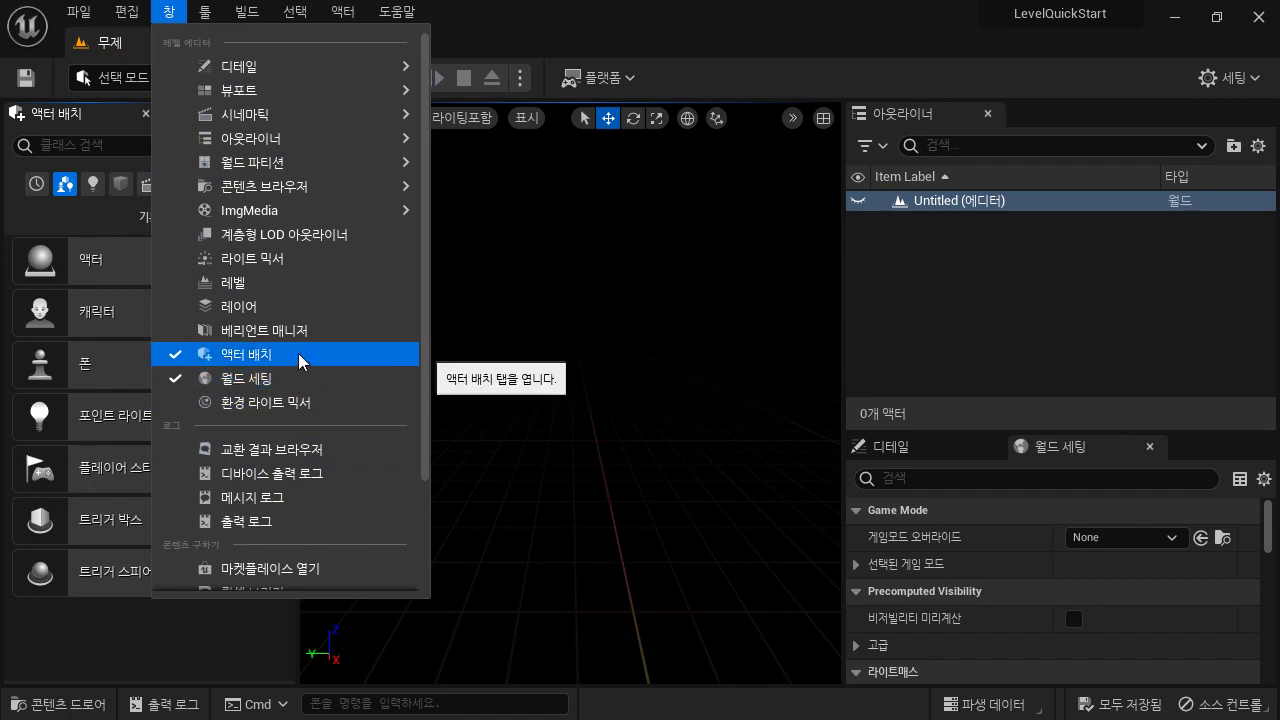
pyautogui.click(15, 217)
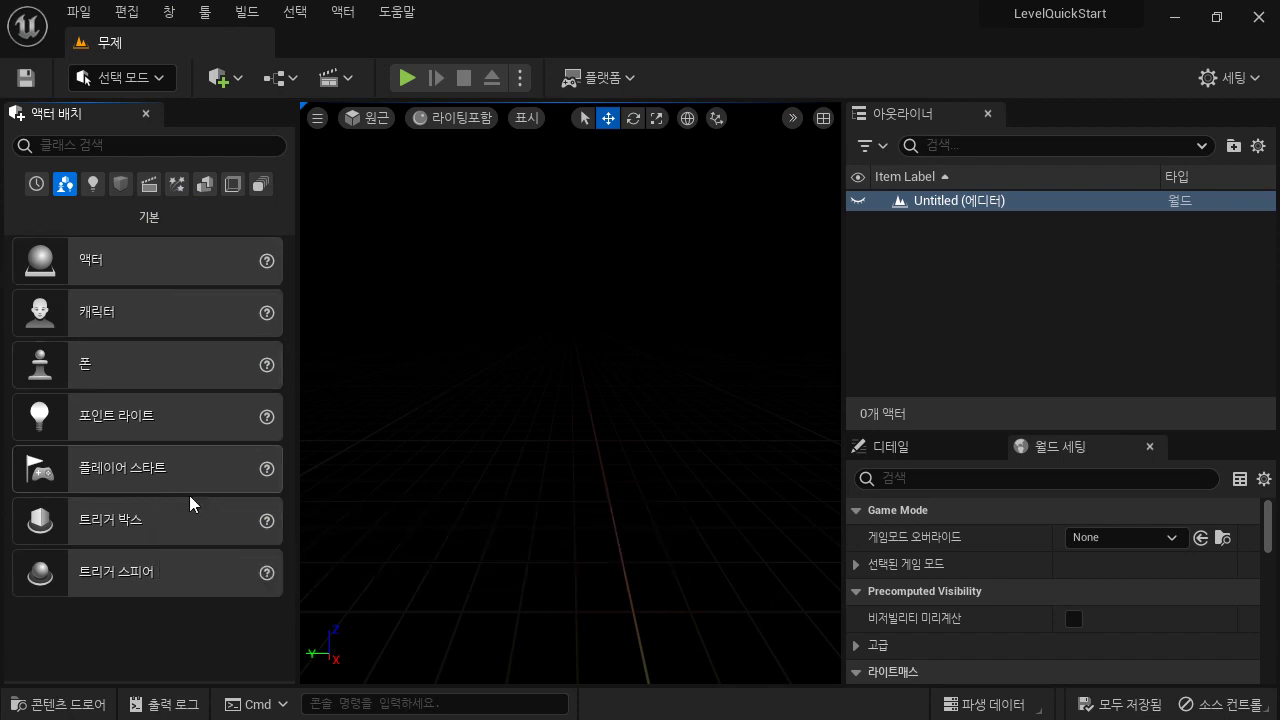
# Step: Place a box (박스) geometry brush in the empty level near the grid's axis lines
pyautogui.moveTo(606, 508)
pyautogui.mouseDown(button='right')
pyautogui.moveTo(580, 495)
pyautogui.moveTo(593, 515)
pyautogui.mouseUp(button='right')
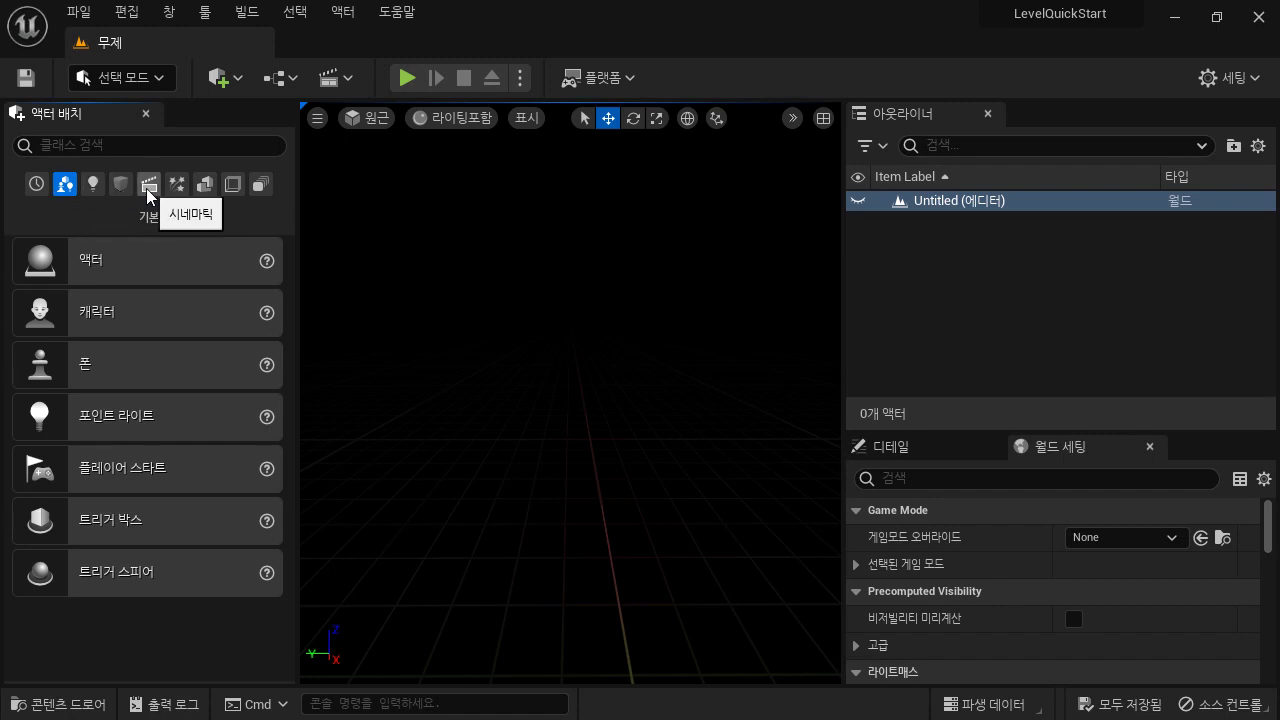
pyautogui.click(204, 187)
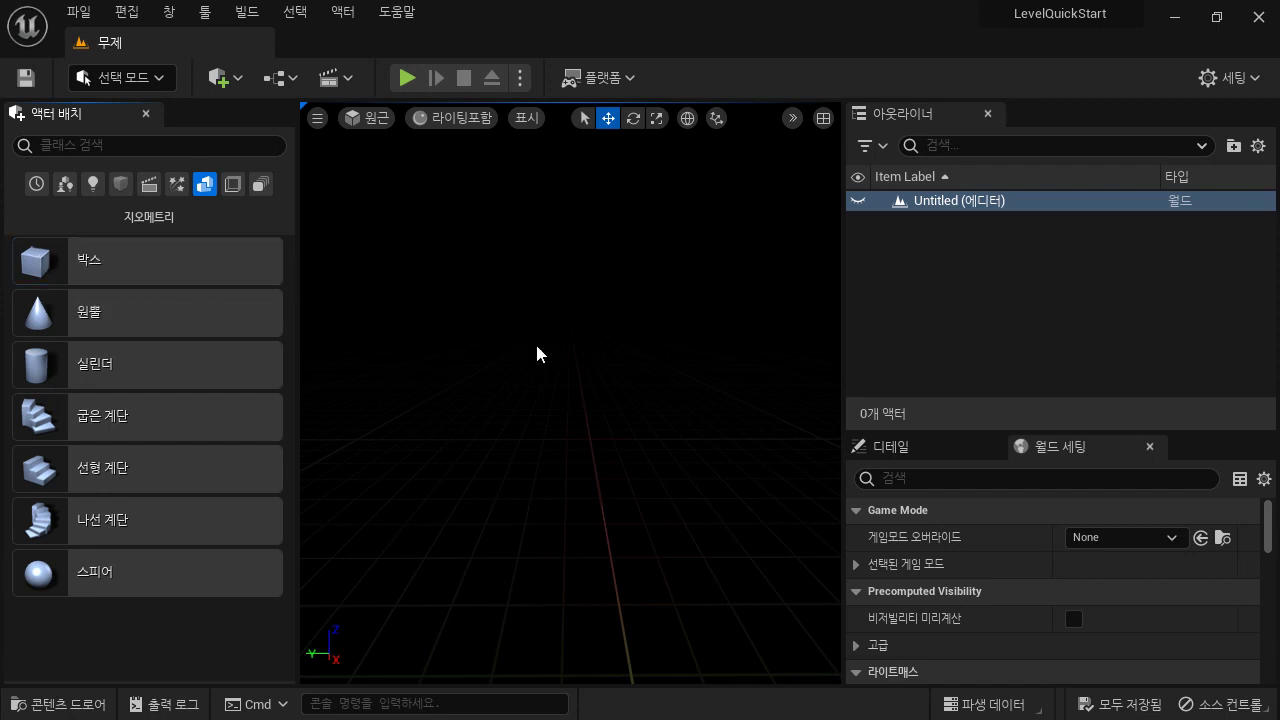
pyautogui.moveTo(727, 500); pyautogui.dragTo(698, 470, button='right')
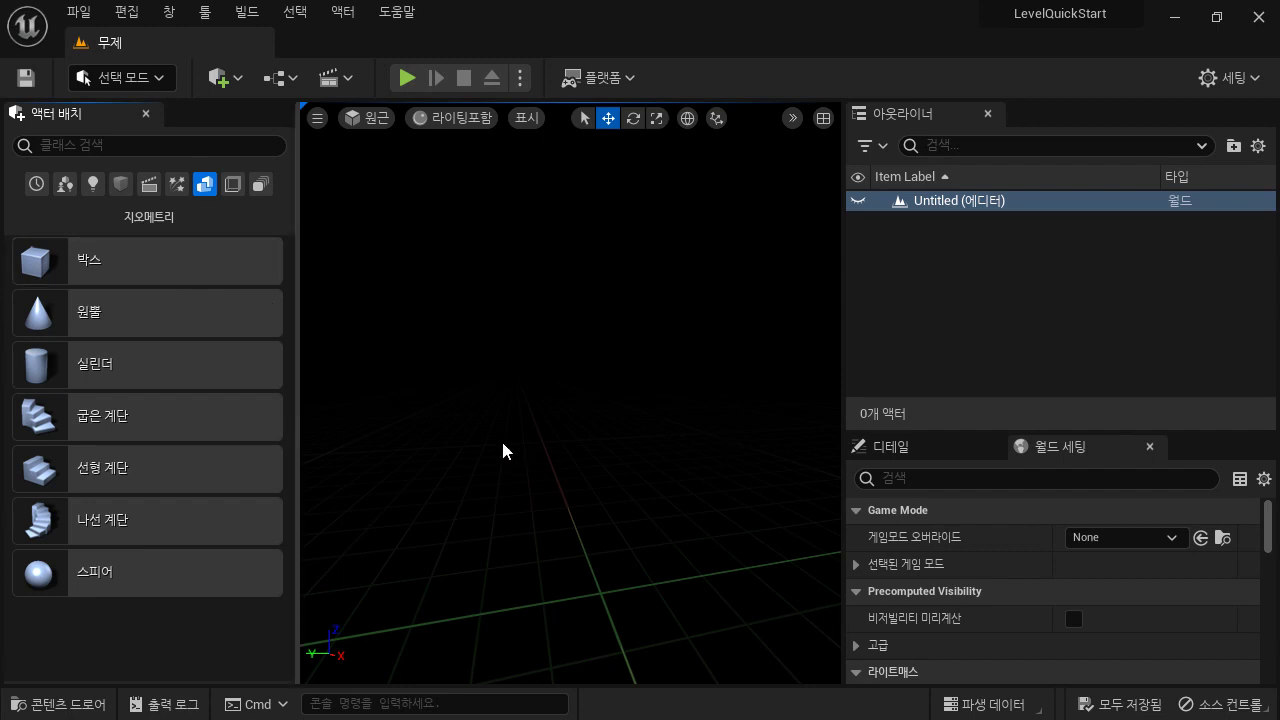
pyautogui.moveTo(181, 262)
pyautogui.mouseDown()
pyautogui.moveTo(480, 477)
pyautogui.moveTo(600, 600)
pyautogui.mouseUp()
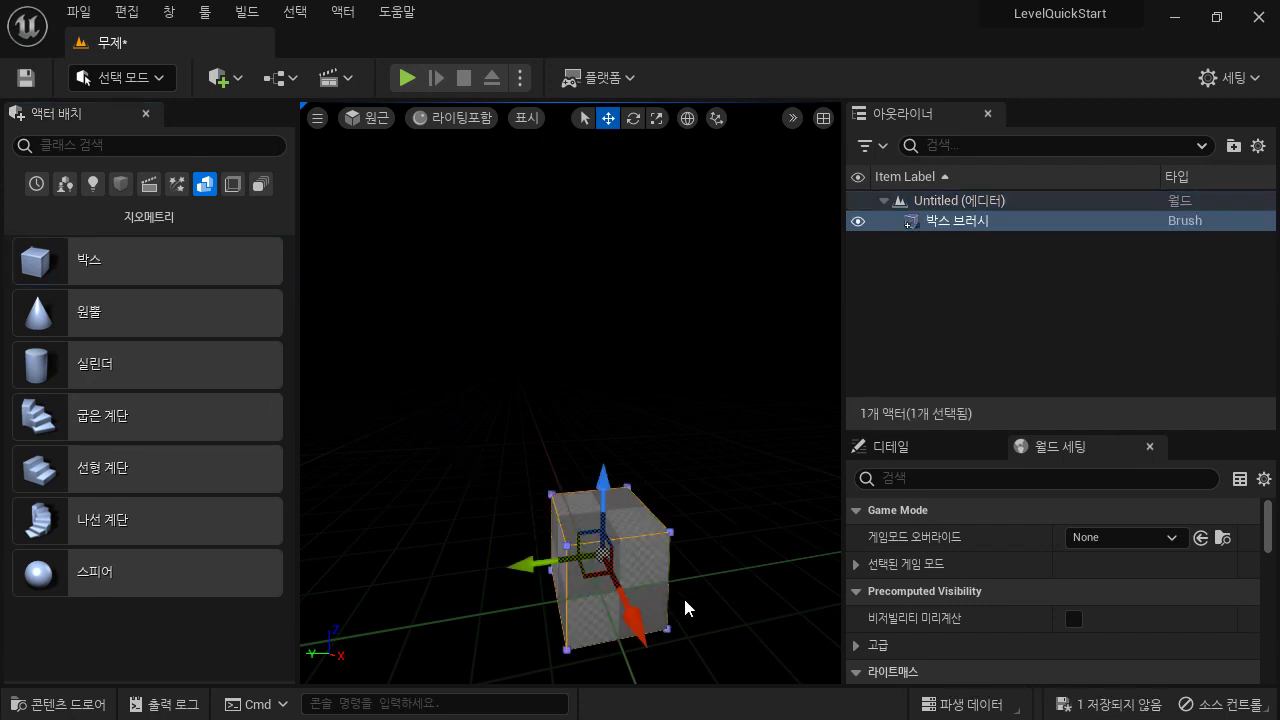
# Step: Place a cone (원뿔) geometry brush beside the box and delete it
pyautogui.moveTo(686, 606)
pyautogui.mouseDown(button='right')
pyautogui.moveTo(640, 606)
pyautogui.moveTo(710, 606)
pyautogui.moveTo(706, 625)
pyautogui.moveTo(680, 630)
pyautogui.moveTo(700, 630)
pyautogui.mouseUp(button='right')
pyautogui.moveTo(700, 602); pyautogui.dragTo(680, 602, button='middle')
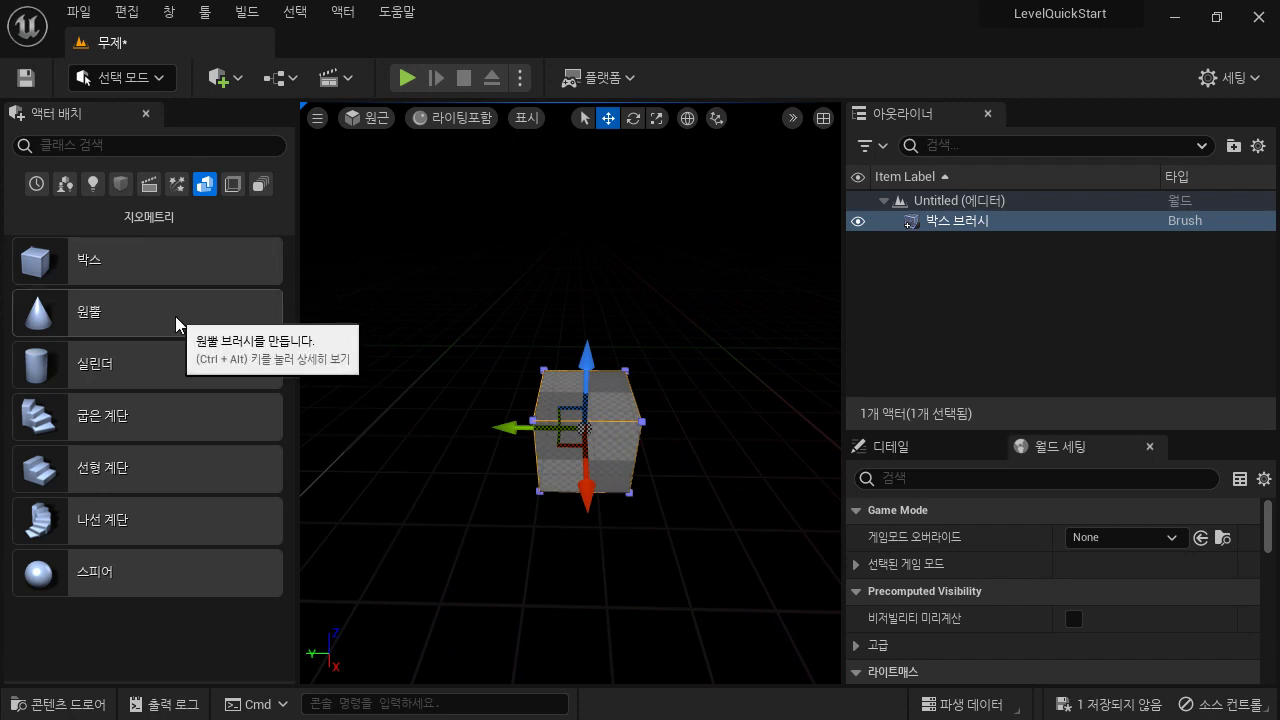
pyautogui.moveTo(177, 326)
pyautogui.mouseDown()
pyautogui.moveTo(274, 337)
pyautogui.moveTo(434, 490)
pyautogui.mouseUp()
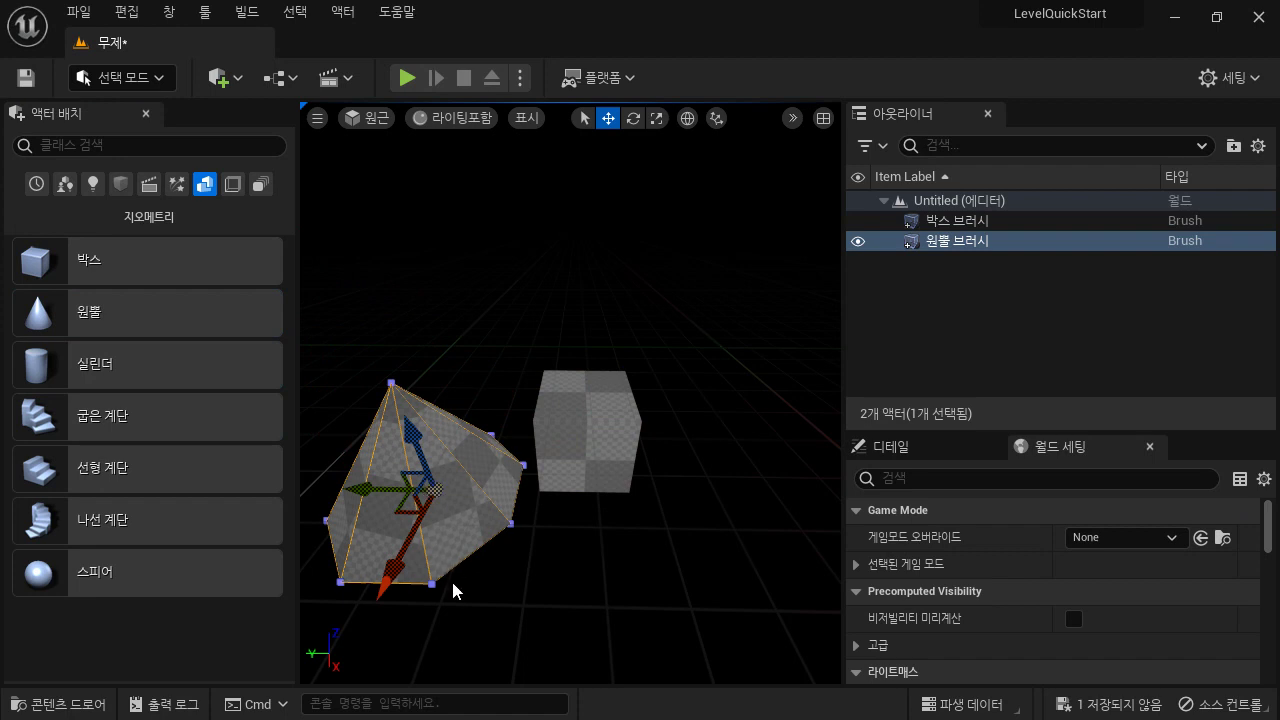
pyautogui.press('Delete')
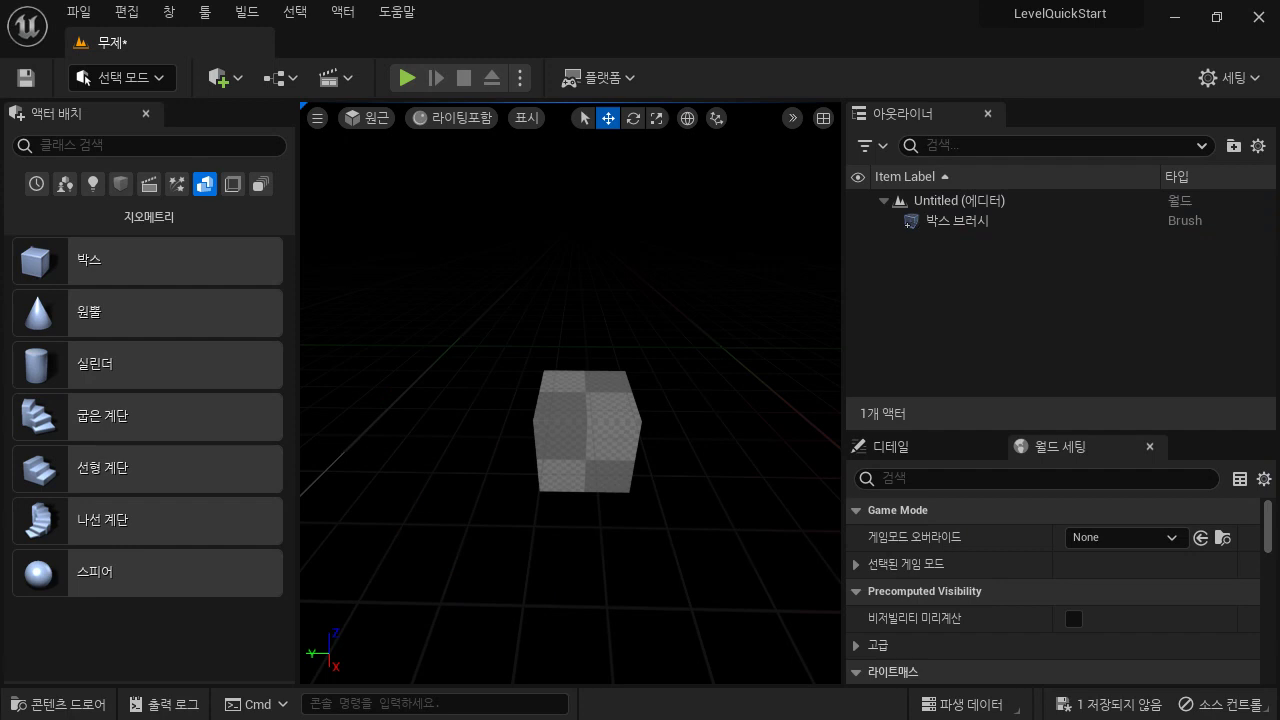
# Step: Select the box brush, enlarge its details (디테일) area and set its location to 0, 0, 0
pyautogui.click(592, 460)
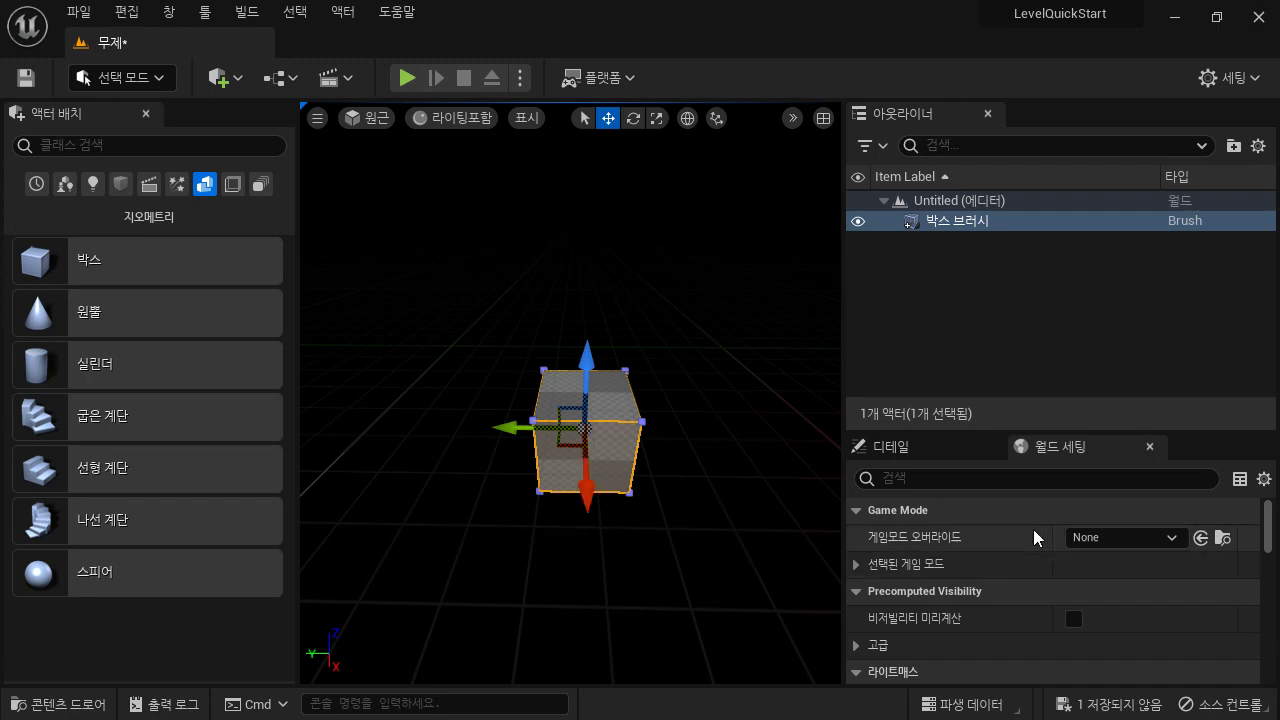
pyautogui.moveTo(940, 429); pyautogui.dragTo(940, 365)
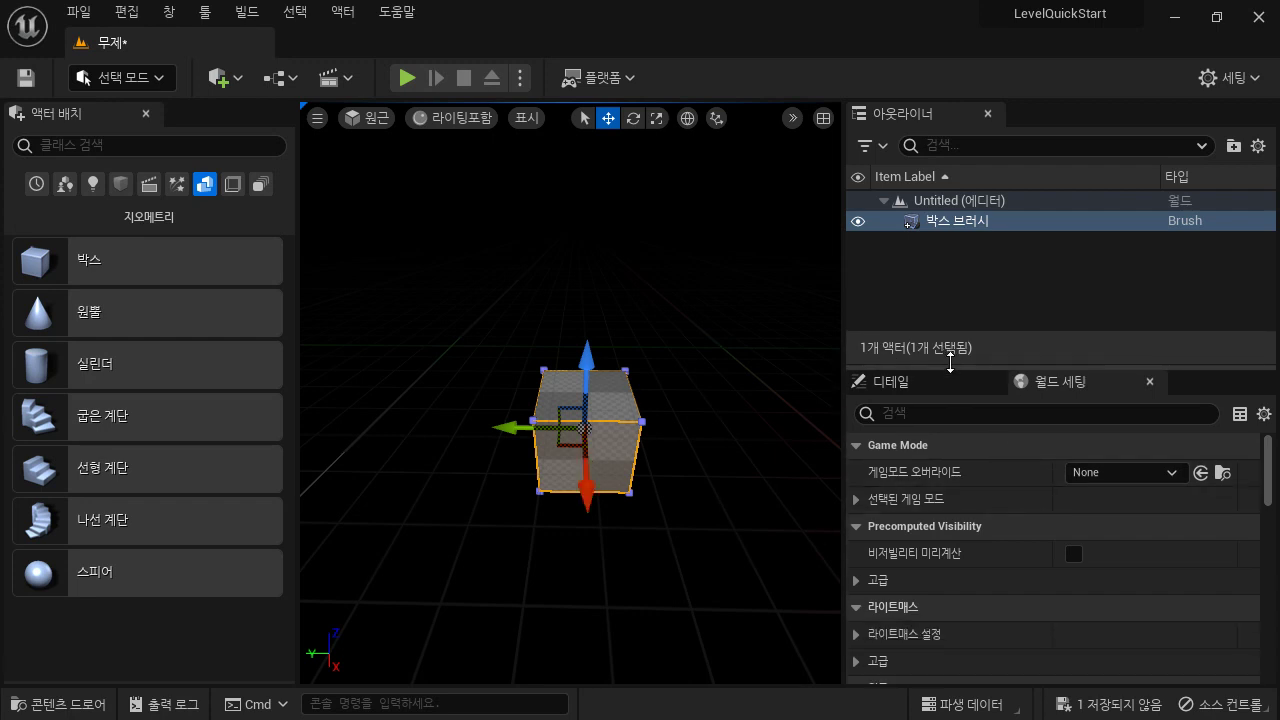
pyautogui.click(943, 381)
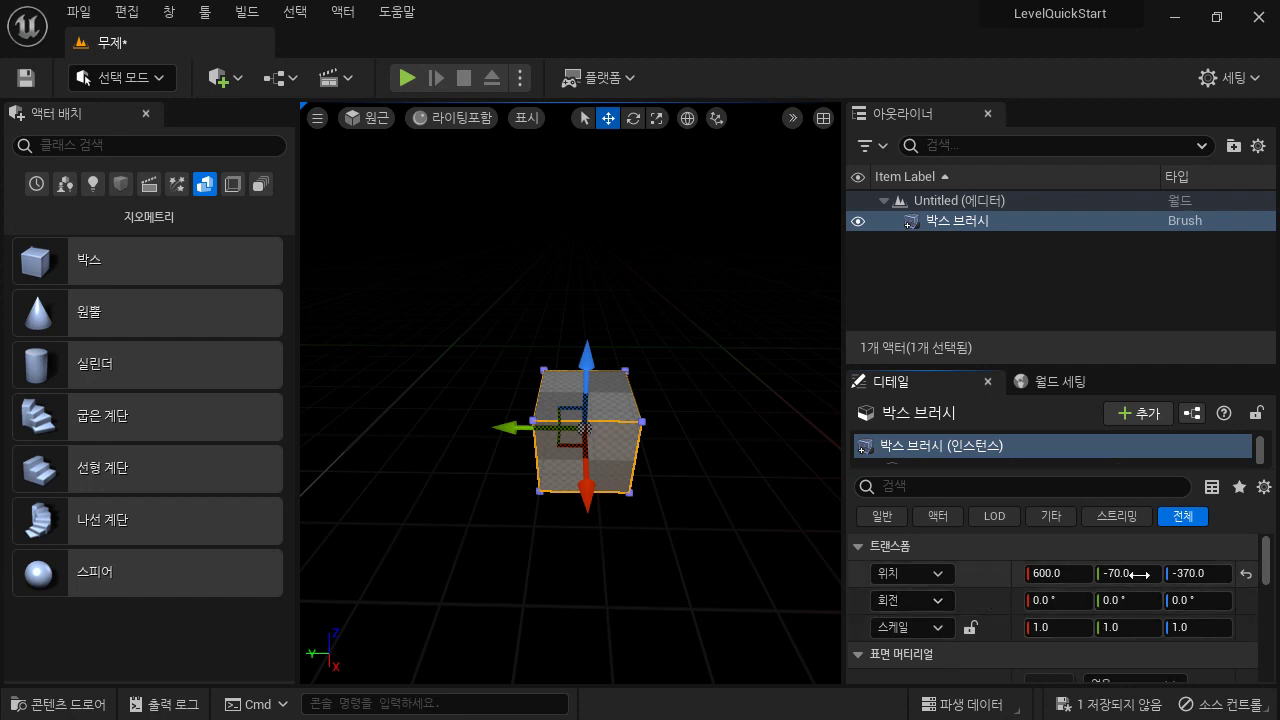
pyautogui.click(1080, 573)
pyautogui.write('0')
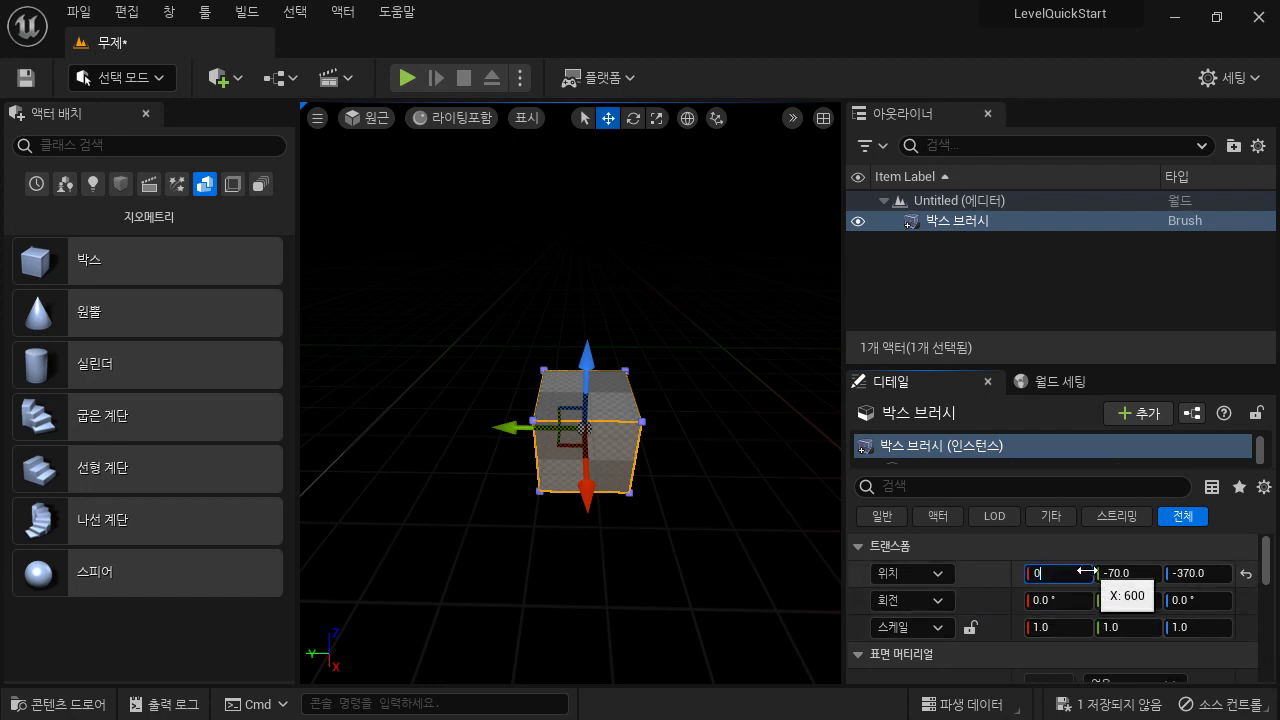
pyautogui.click(1135, 573)
pyautogui.write('0')
pyautogui.click(1205, 575)
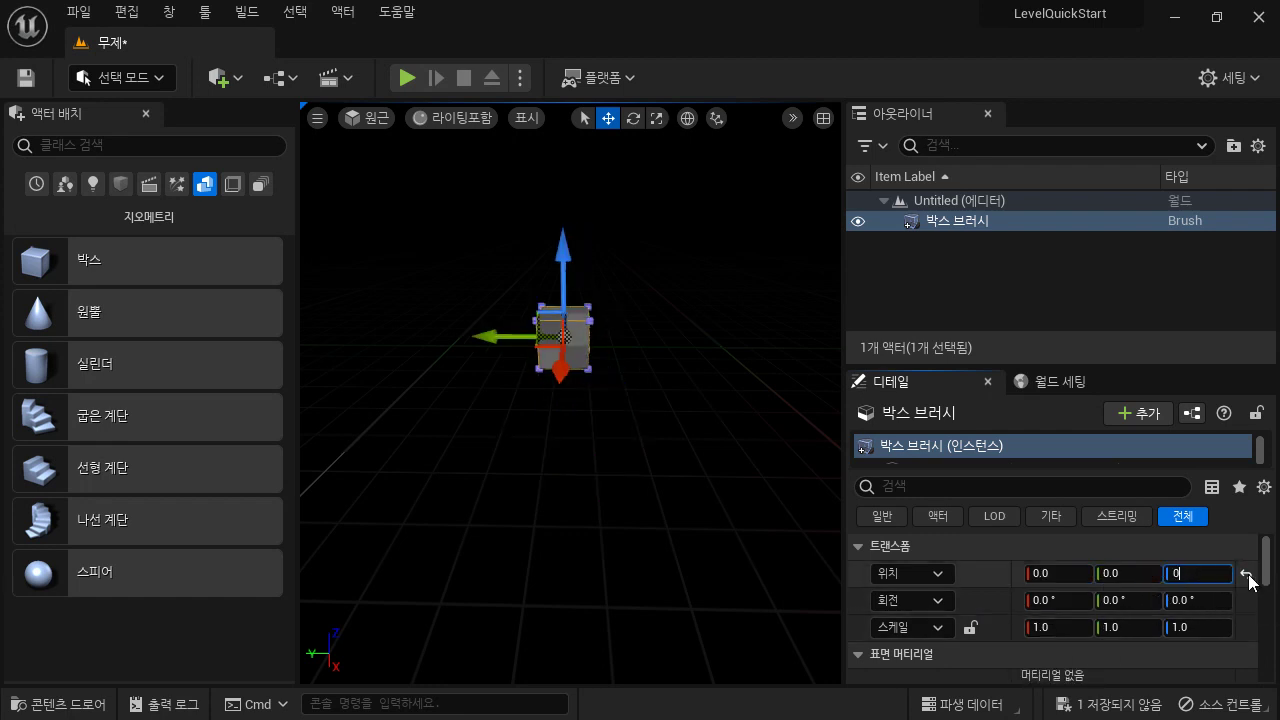
pyautogui.write('0')
pyautogui.click(725, 510)
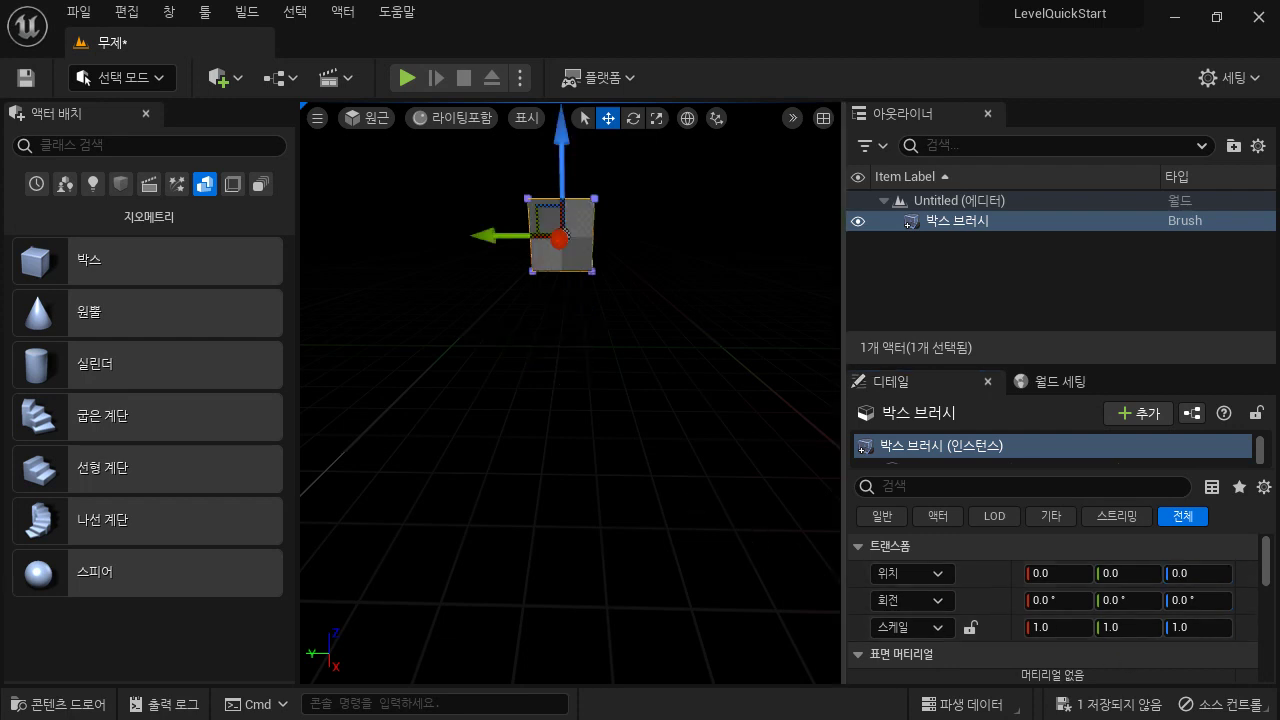
# Step: Examine the centred box brush up close along with its transform (트랜스폼) and surface material (표면 머티리얼) properties
pyautogui.moveTo(717, 287)
pyautogui.mouseDown(button='right')
pyautogui.moveTo(717, 300)
pyautogui.moveTo(716, 258)
pyautogui.moveTo(736, 262)
pyautogui.moveTo(708, 298)
pyautogui.mouseUp(button='right')
pyautogui.click(708, 298)
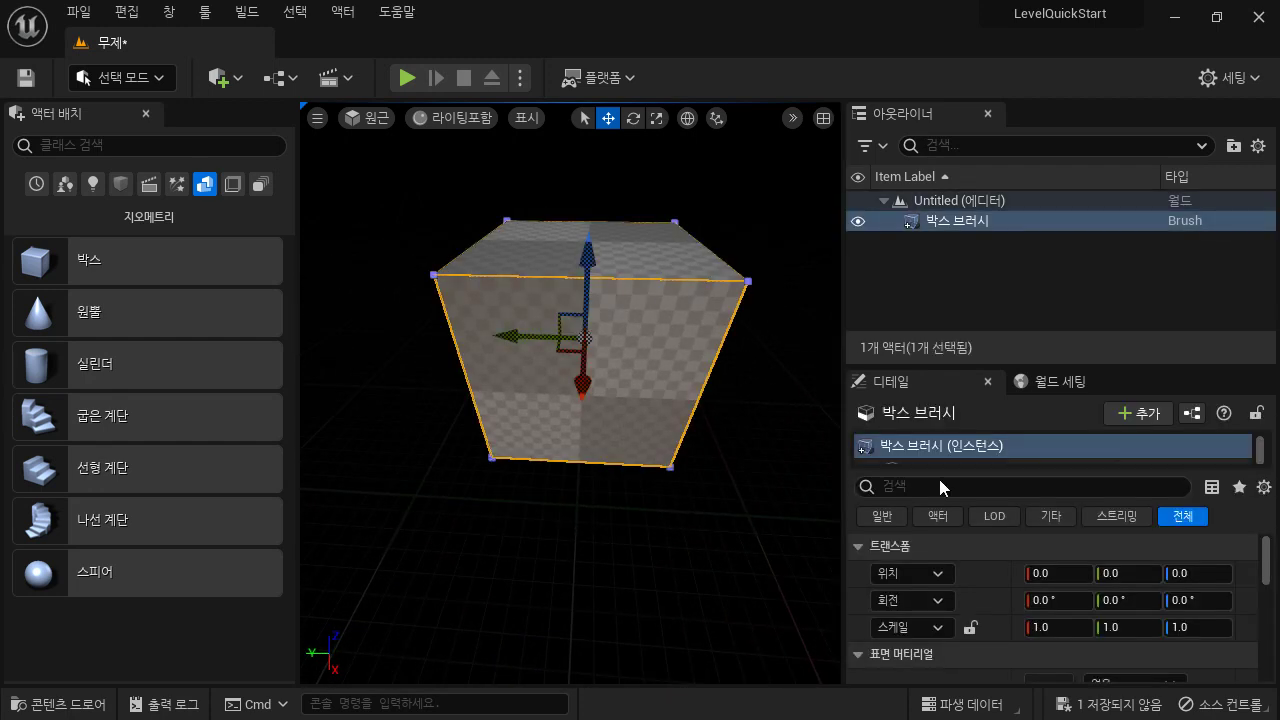
pyautogui.moveTo(751, 343); pyautogui.dragTo(751, 343, button='right')
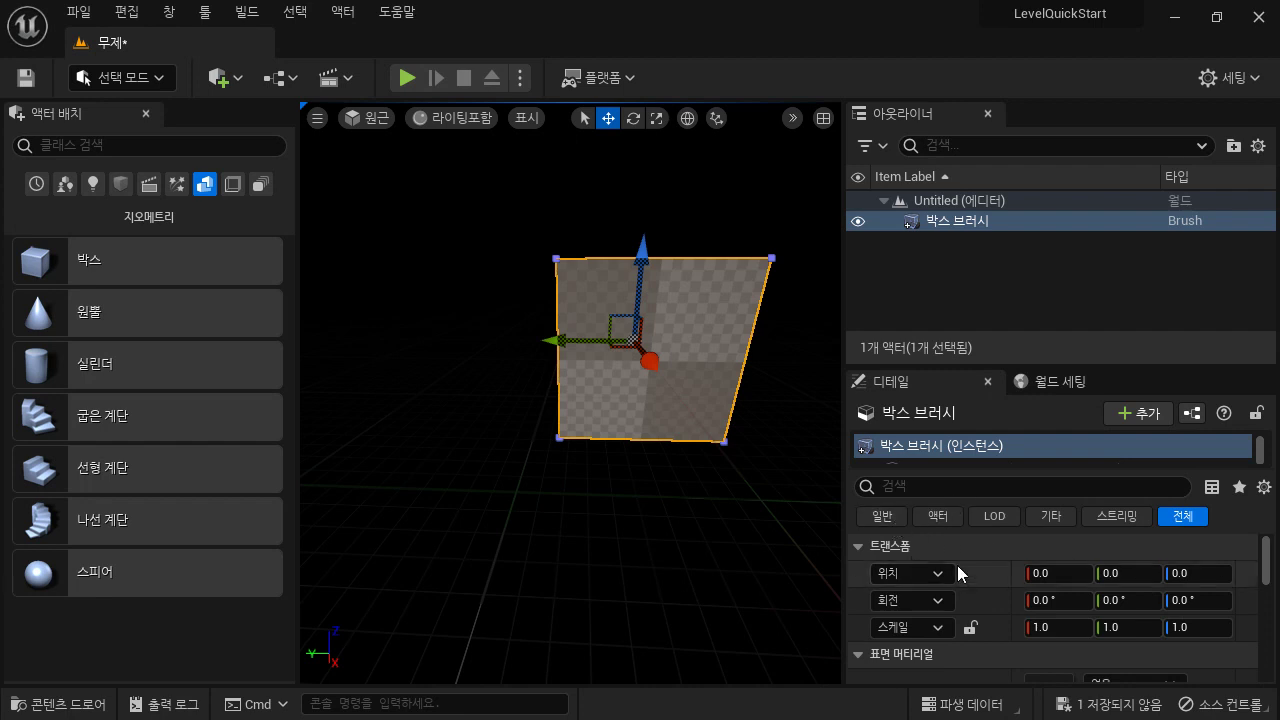
pyautogui.click(858, 546)
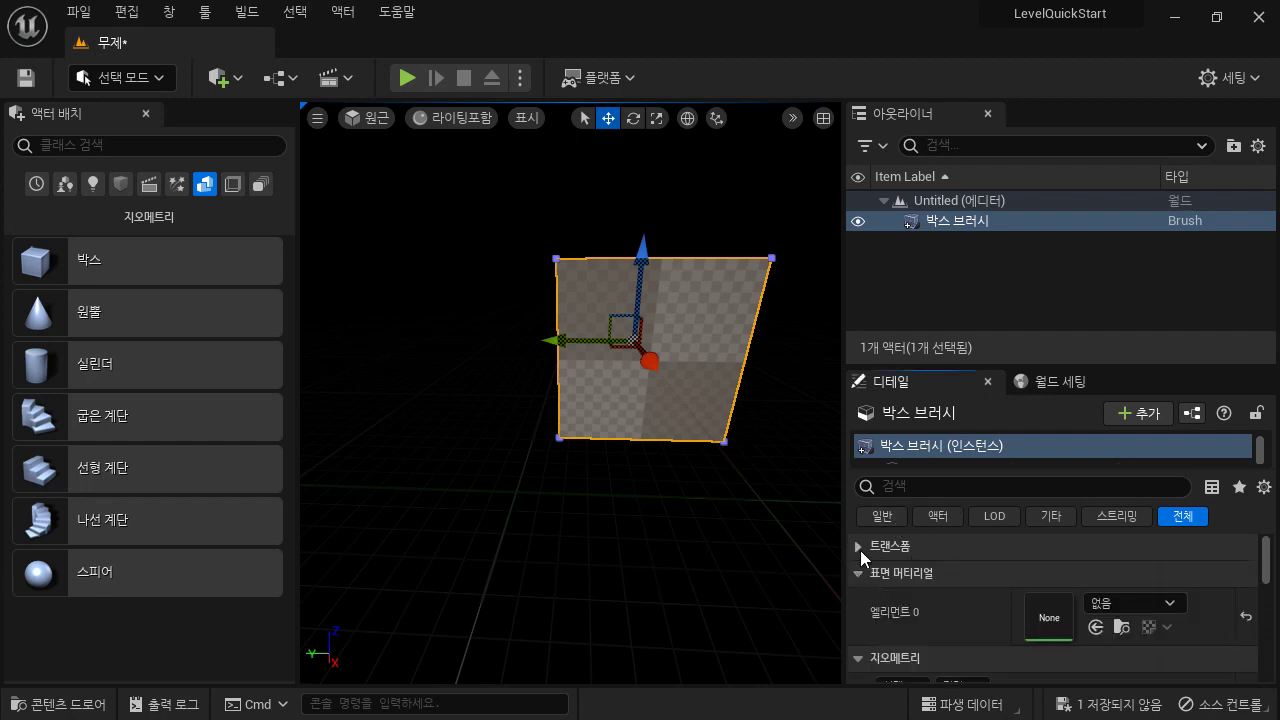
pyautogui.scroll(-1, 971, 588)
pyautogui.scroll(1, 971, 588)
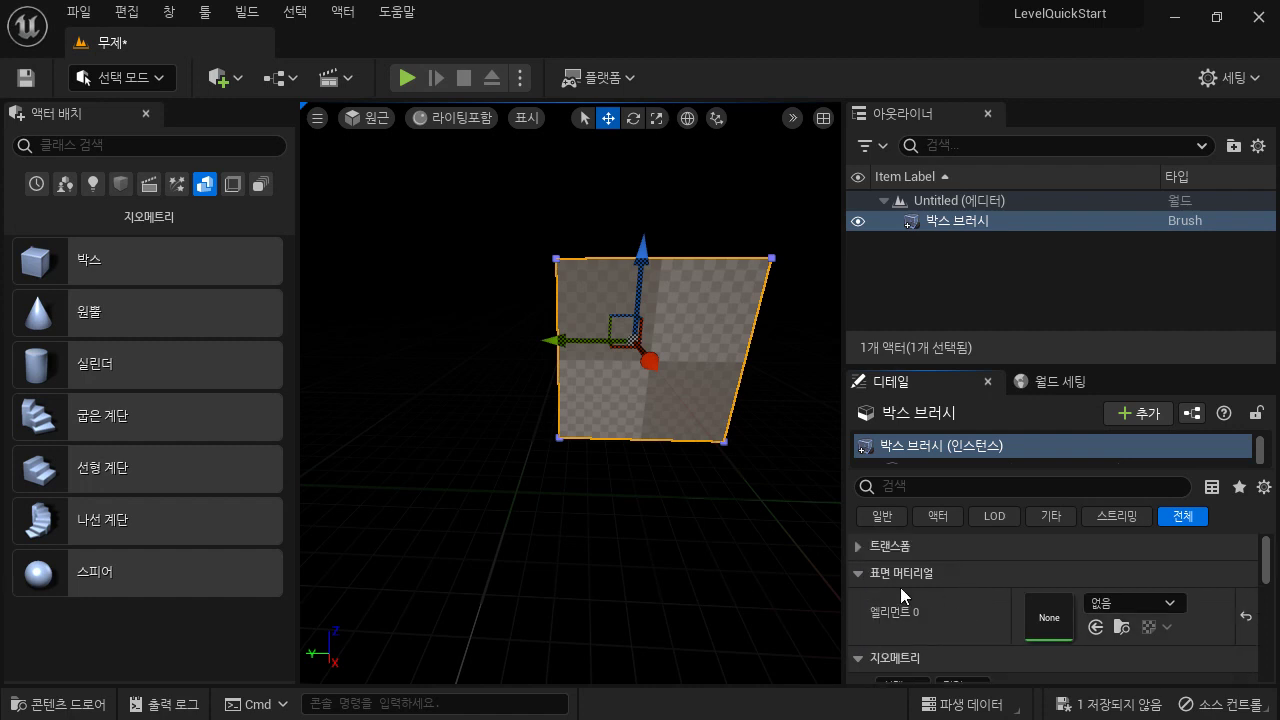
pyautogui.click(858, 548)
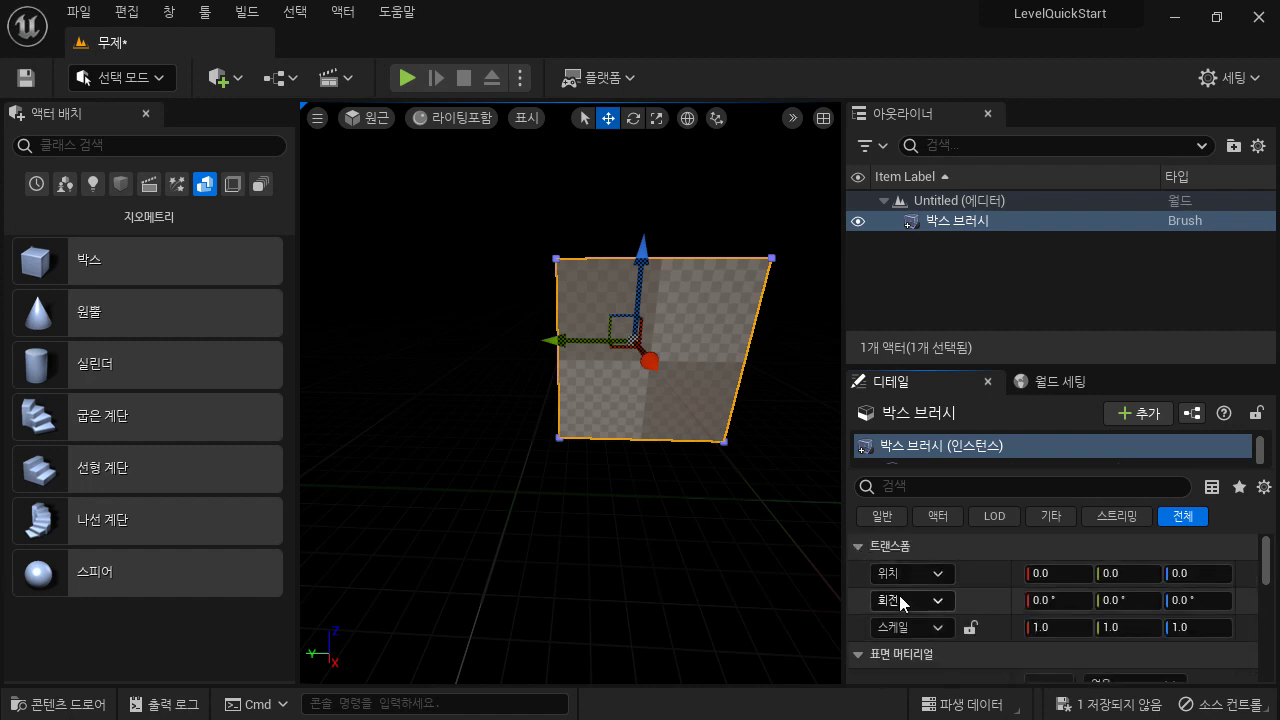
# Step: Flatten the box brush into a floor by setting its scale to X 4.0, Y 4.0 and Z 0.1
pyautogui.scroll(-1, 894, 600)
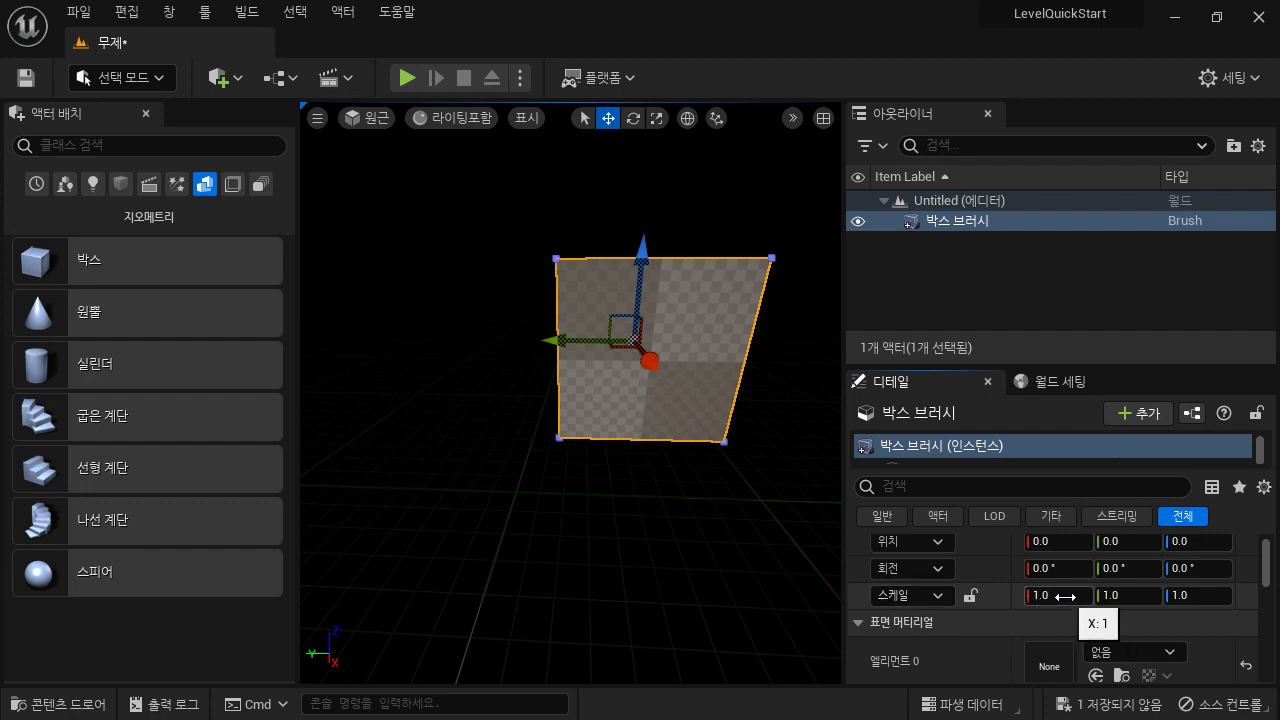
pyautogui.click(1064, 595)
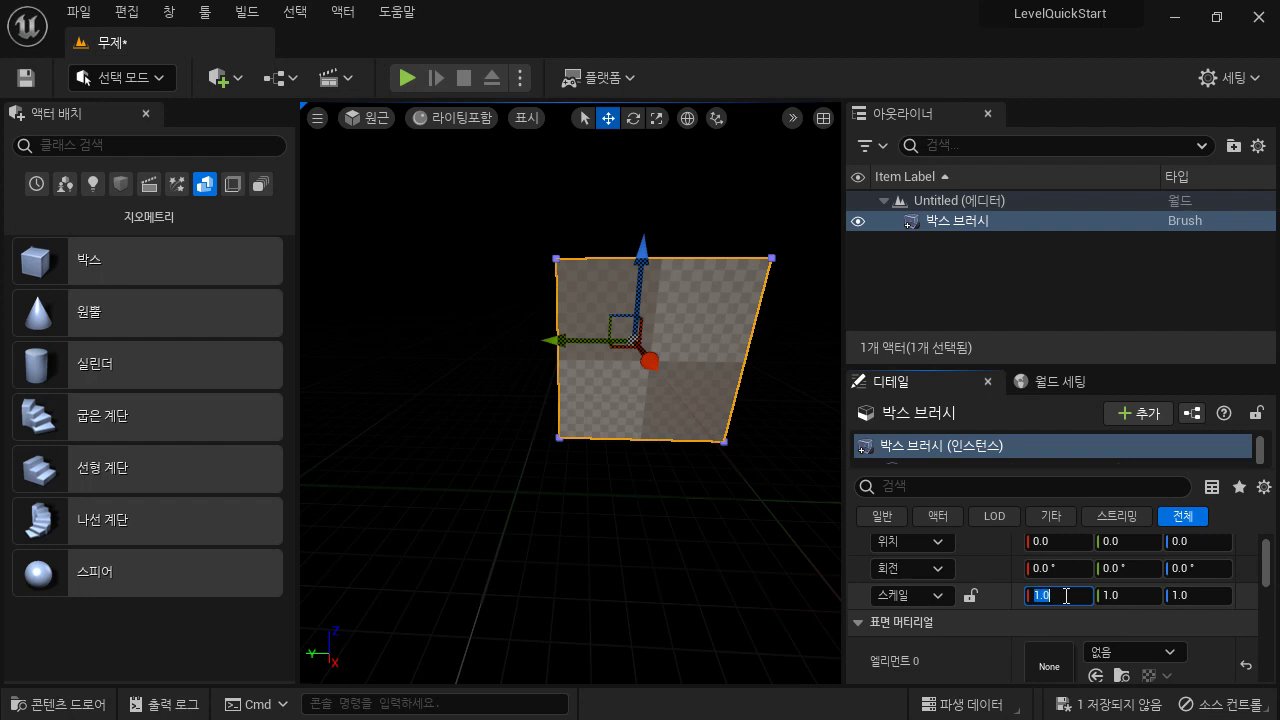
pyautogui.write('4')
pyautogui.press('Return')
pyautogui.click(1132, 595)
pyautogui.write('4')
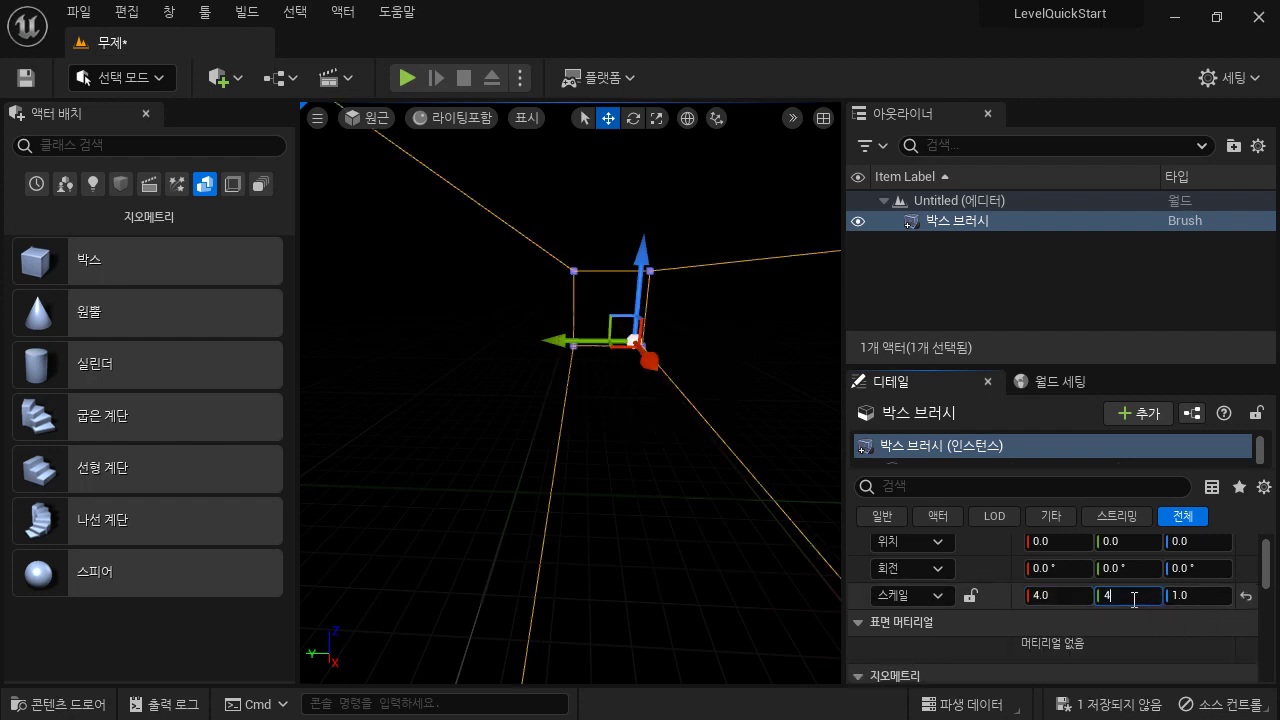
pyautogui.click(1213, 595)
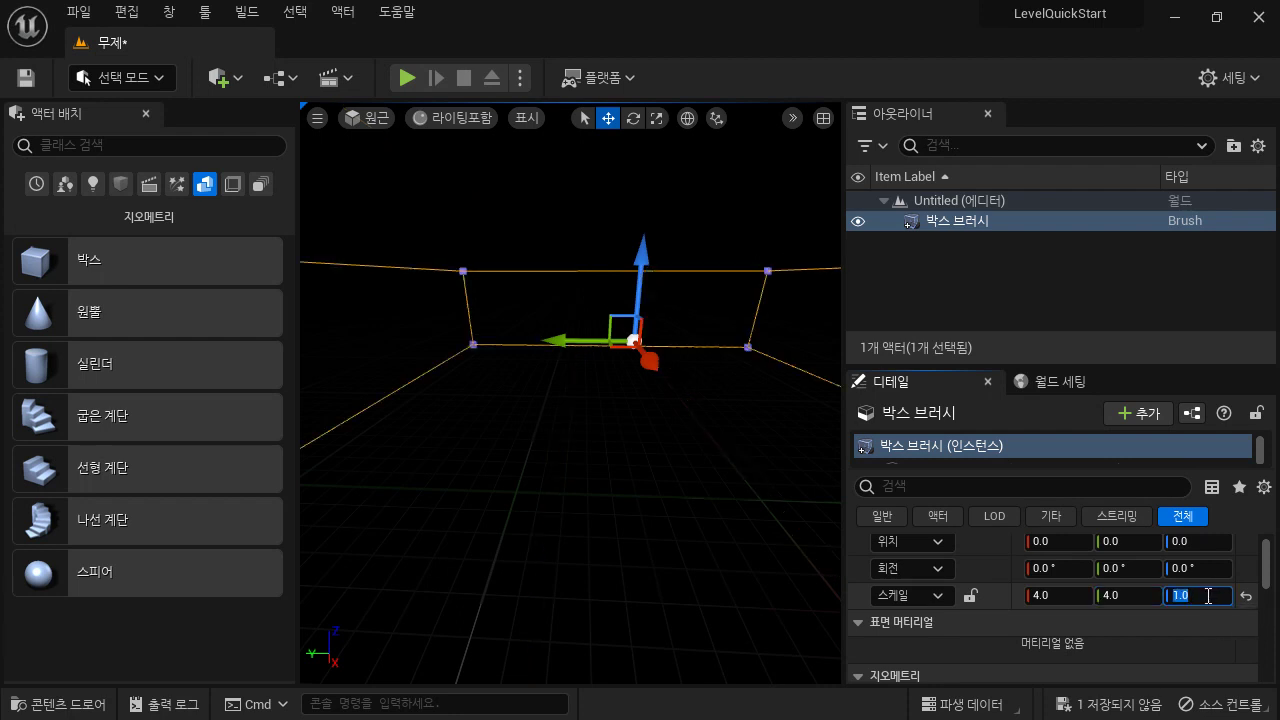
pyautogui.write('0.1')
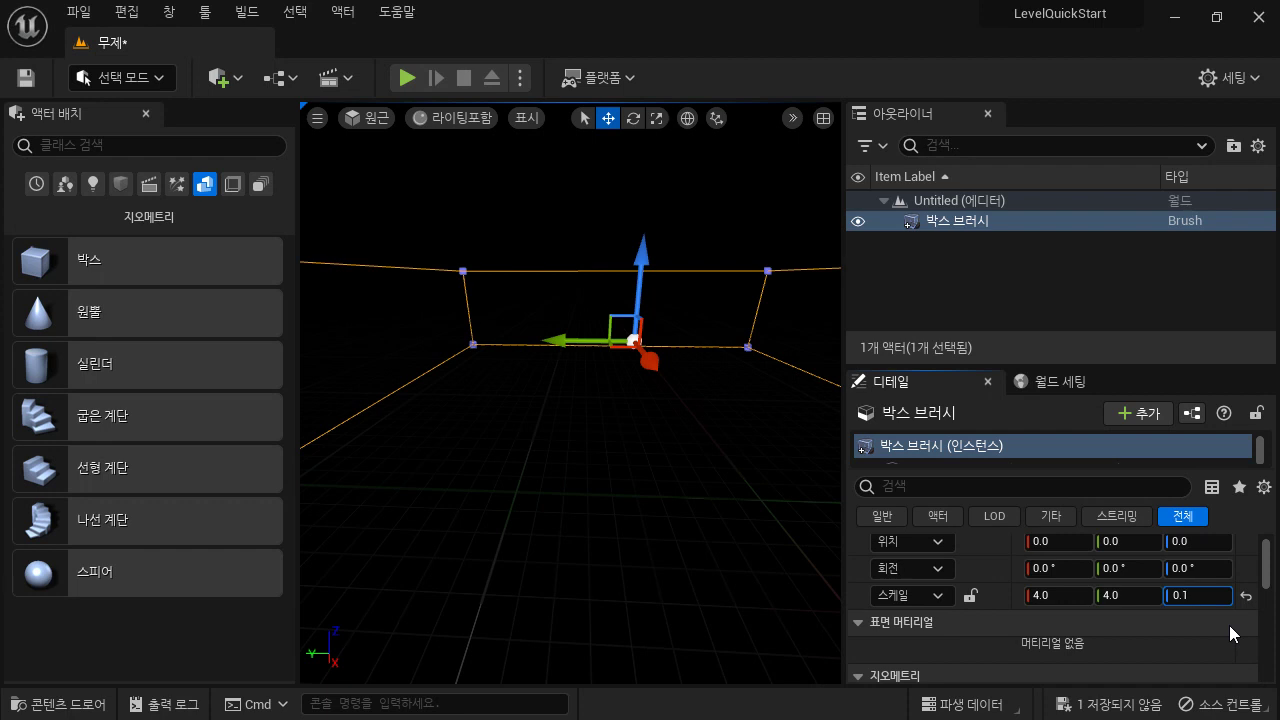
pyautogui.press('Return')
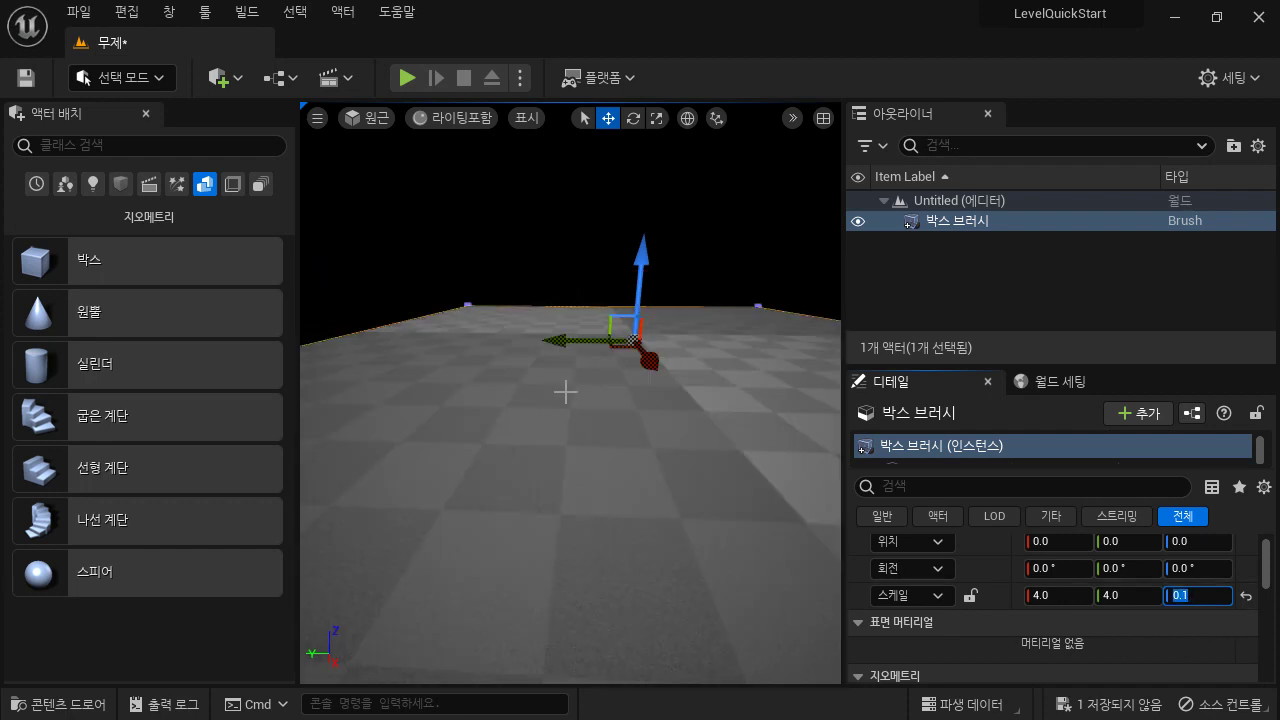
pyautogui.scroll(-5, 686, 441)
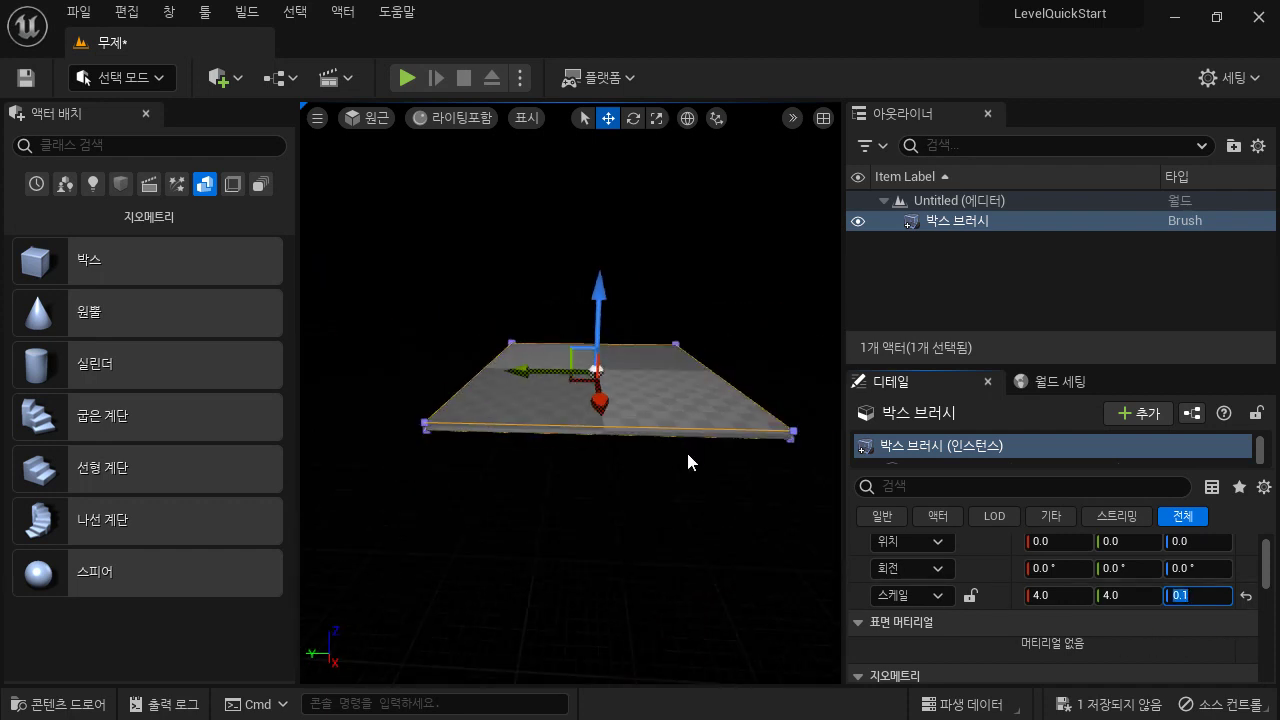
pyautogui.moveTo(684, 456)
pyautogui.mouseDown(button='right')
pyautogui.moveTo(726, 460)
pyautogui.moveTo(722, 490)
pyautogui.moveTo(712, 484)
pyautogui.moveTo(730, 480)
pyautogui.moveTo(728, 444)
pyautogui.moveTo(690, 457)
pyautogui.mouseUp(button='right')
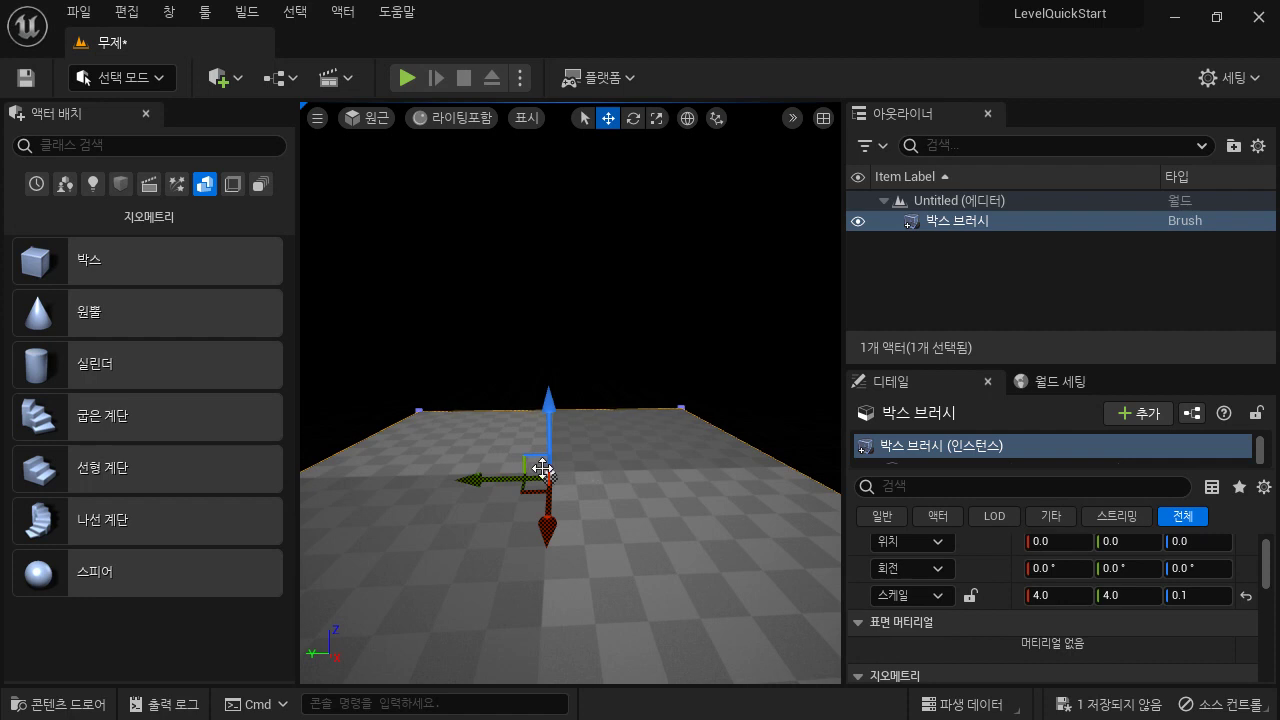
# Step: Place a directional light (디렉셔널 라이트) above the floor at about -340, 10, 440
pyautogui.click(92, 186)
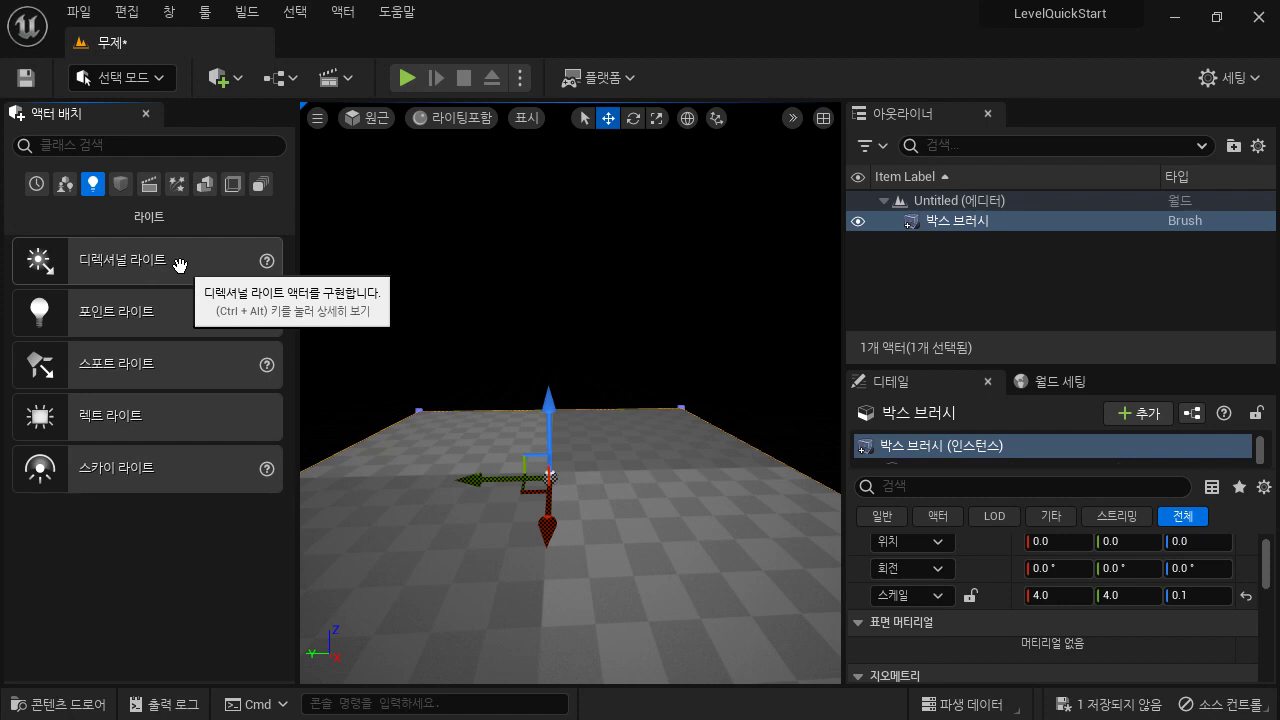
pyautogui.moveTo(180, 264); pyautogui.dragTo(546, 270)
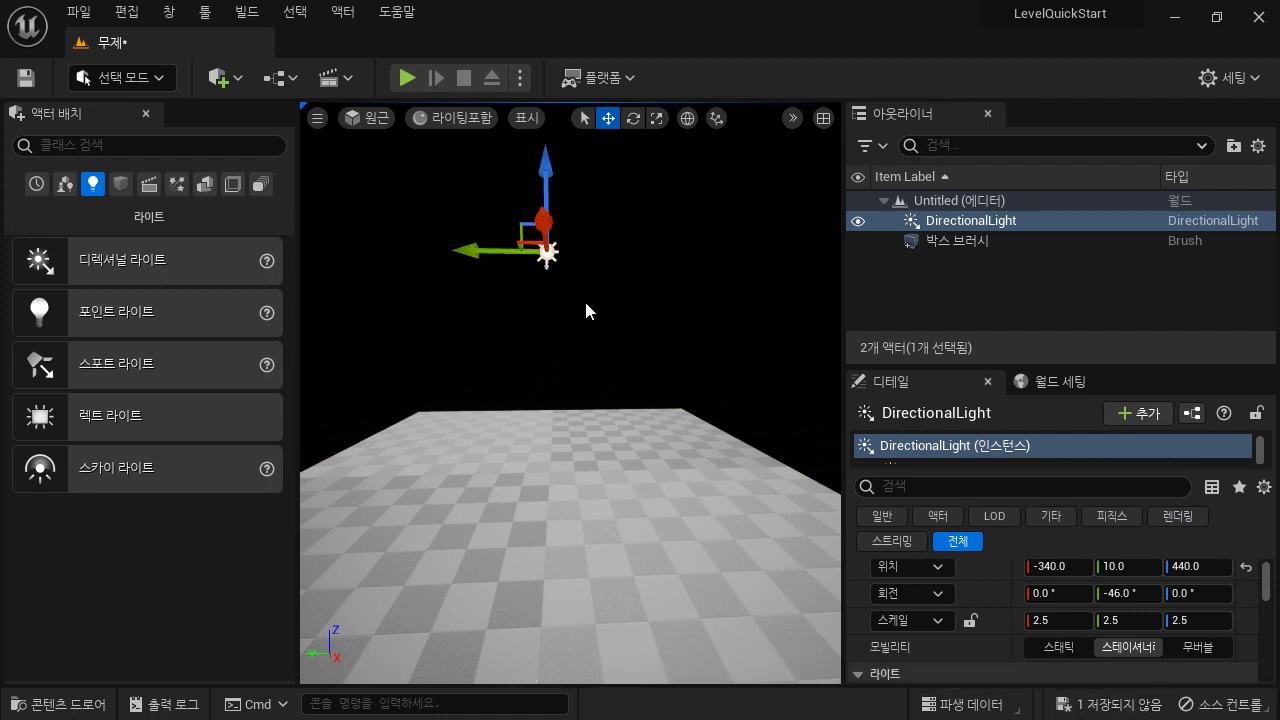
pyautogui.scroll(-5, 585, 310)
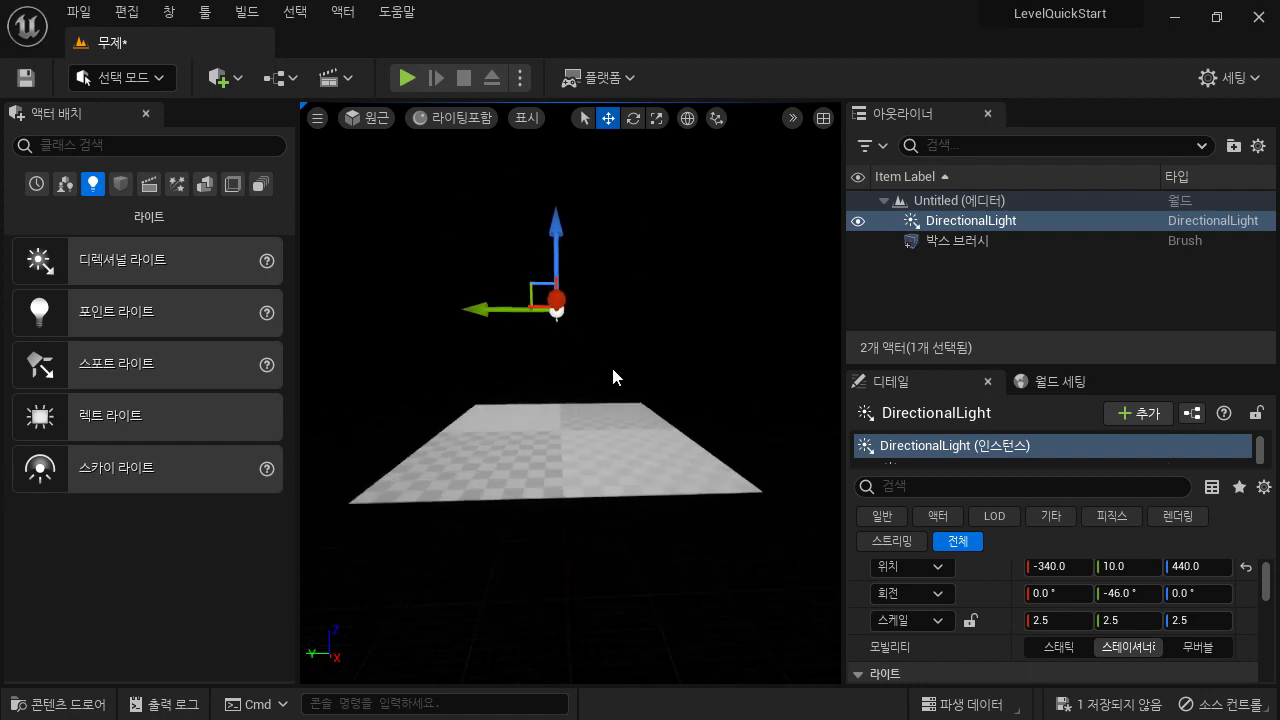
pyautogui.scroll(5, 611, 364)
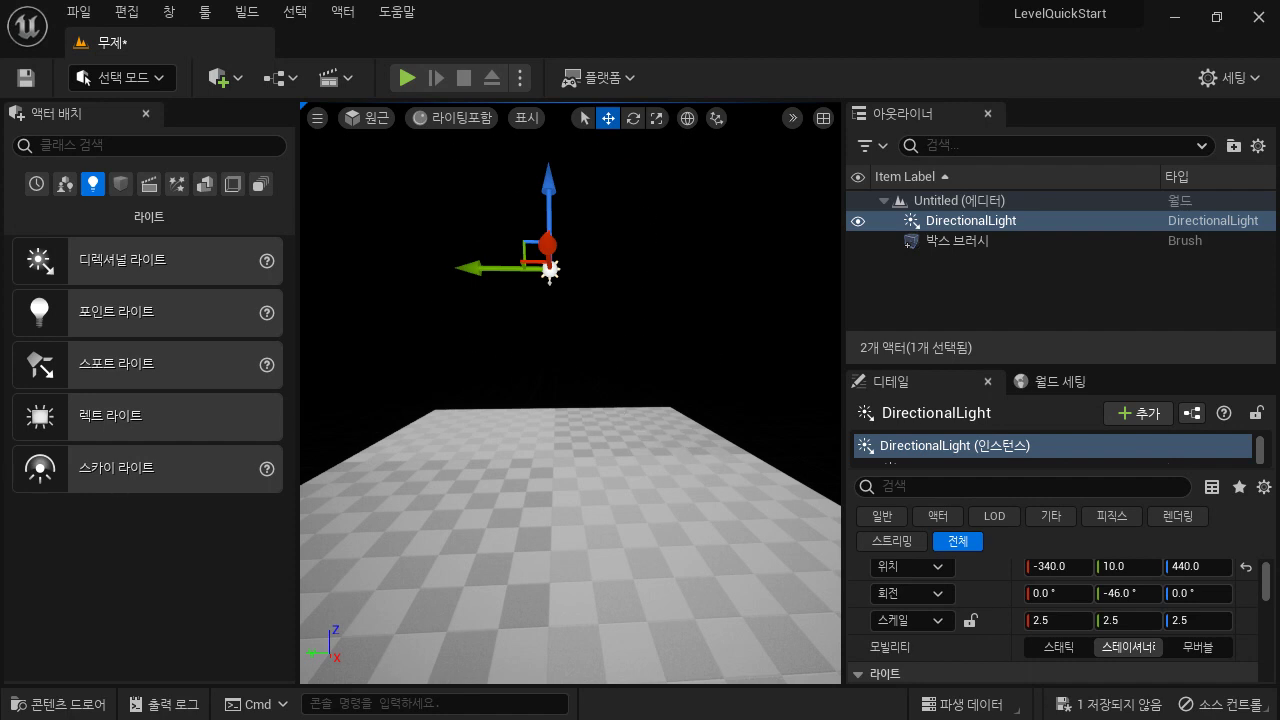
# Step: Lower the directional light vertically toward the floor to a Z location of 80, keeping the Move tool active
pyautogui.moveTo(548, 192); pyautogui.dragTo(578, 258)
pyautogui.scroll(5, 573, 421)
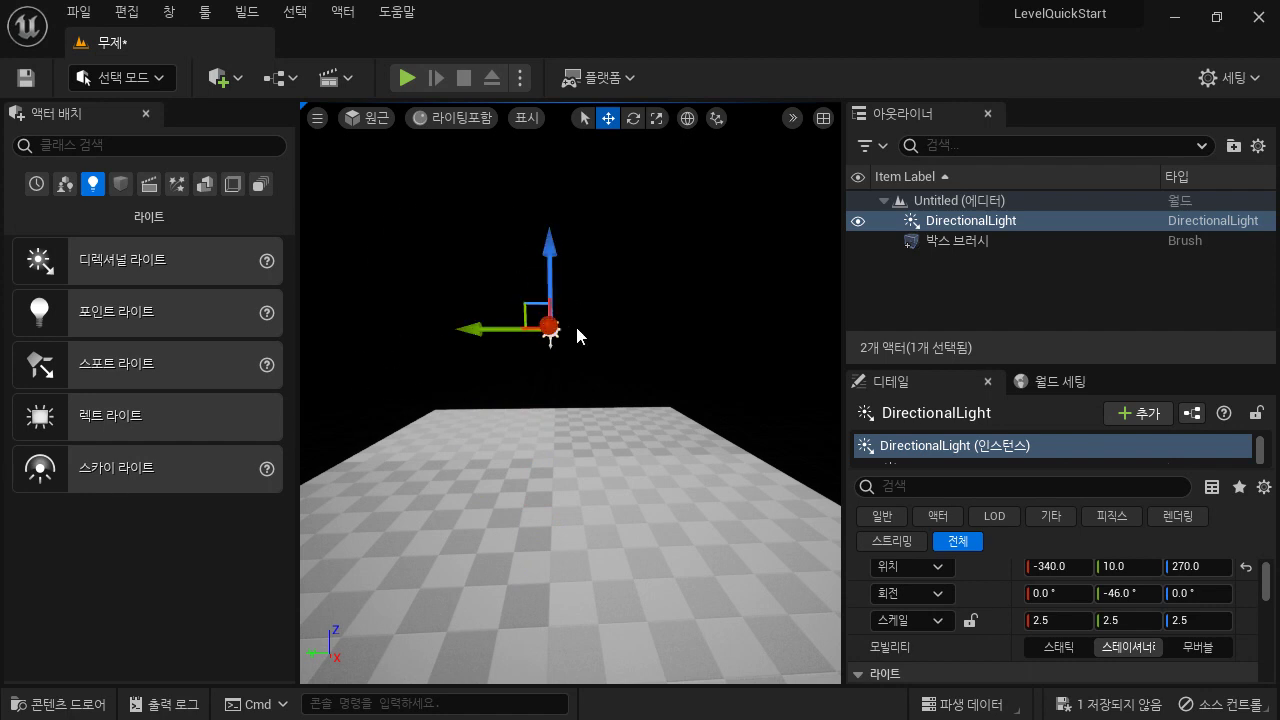
pyautogui.click(632, 119)
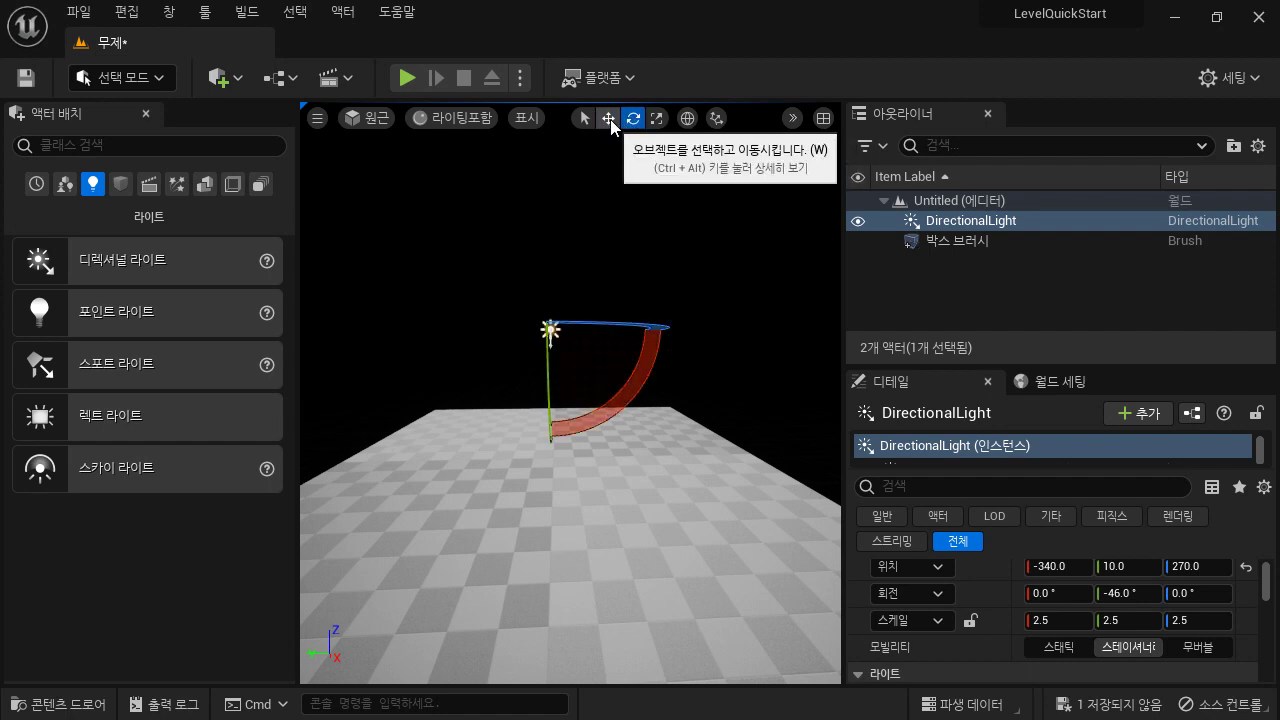
pyautogui.click(608, 119)
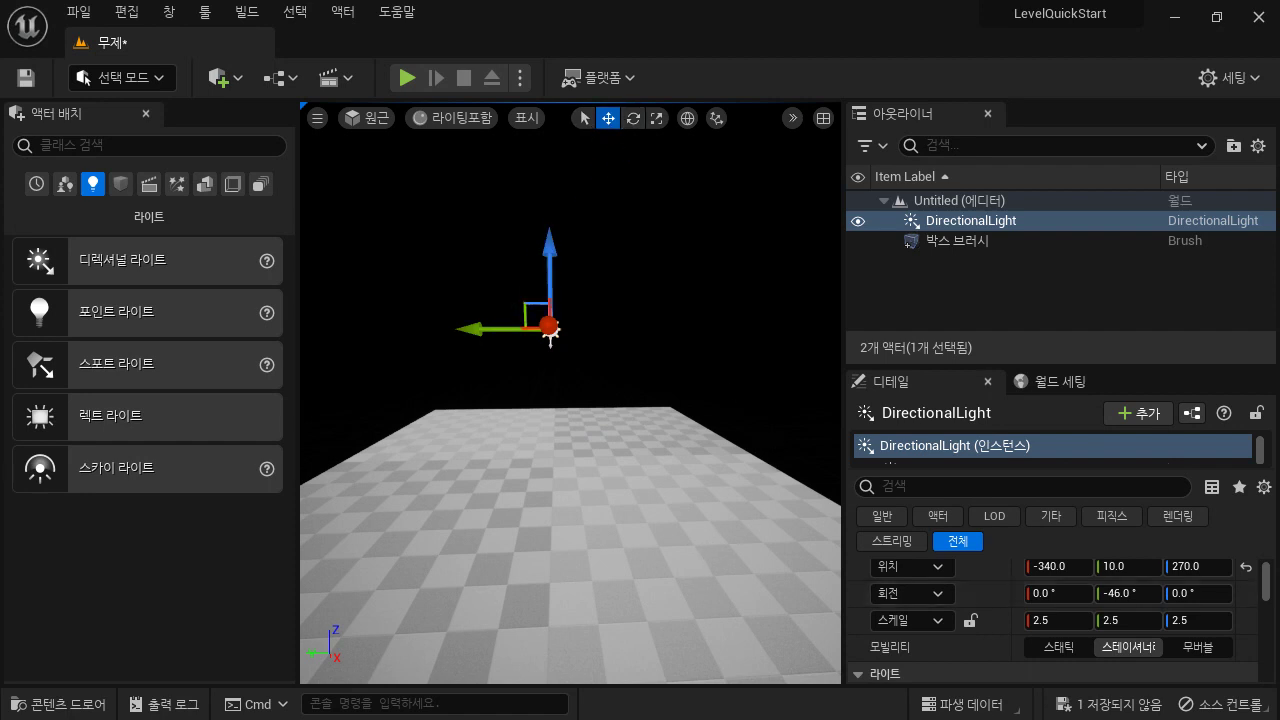
pyautogui.moveTo(556, 261); pyautogui.dragTo(594, 314)
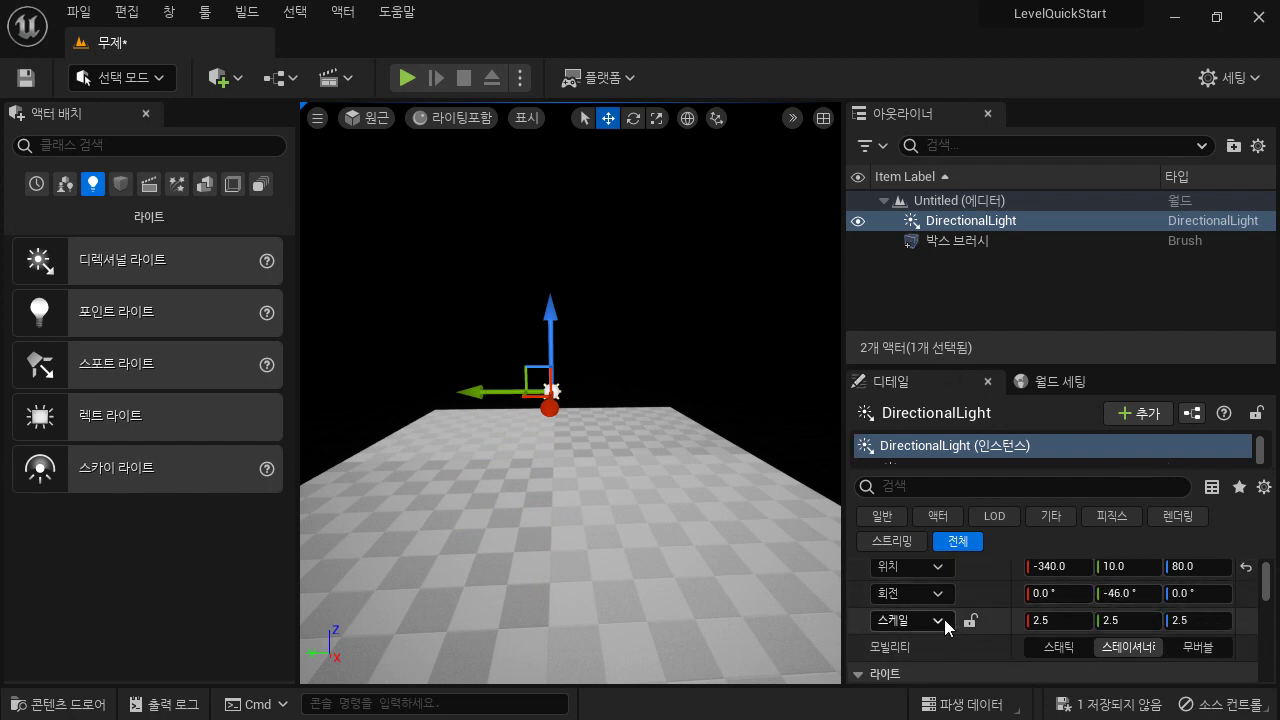
pyautogui.scroll(-2, 988, 614)
pyautogui.scroll(3, 988, 614)
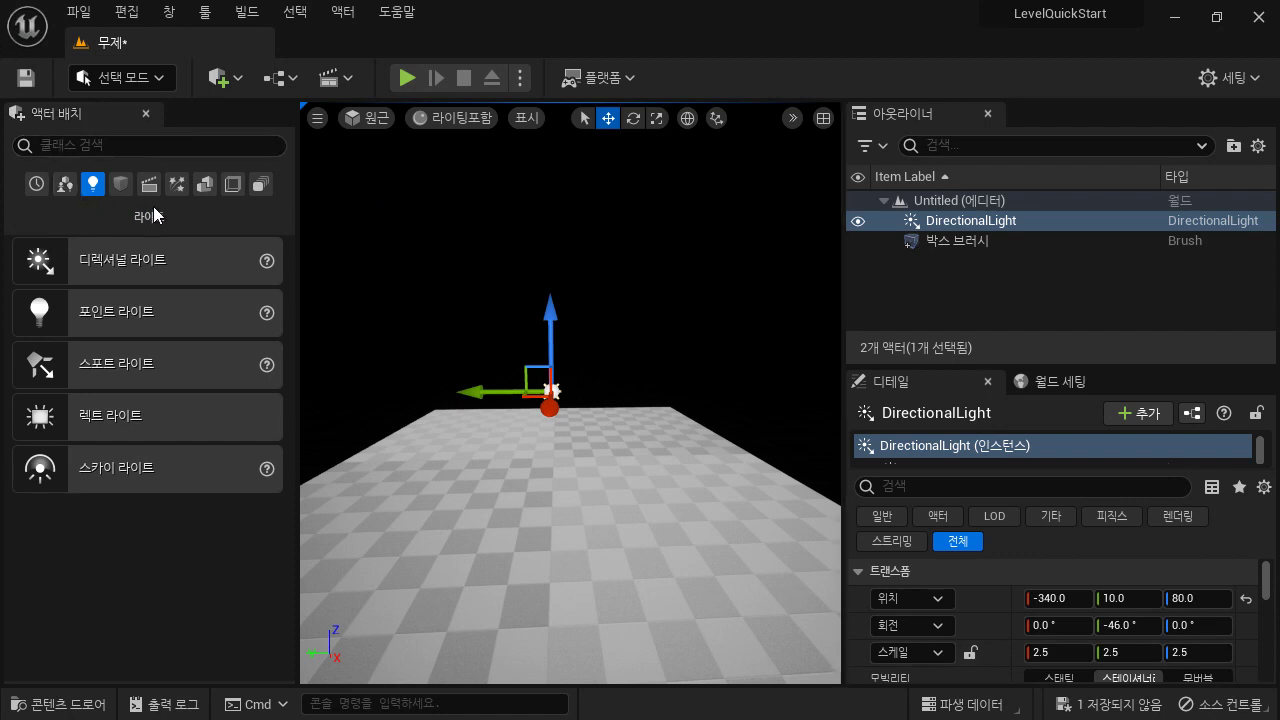
# Step: Place a volumetric cloud (볼류메트릭 클라우드) from the visual effects actors onto the floor at about 140, 0, 10
pyautogui.click(178, 184)
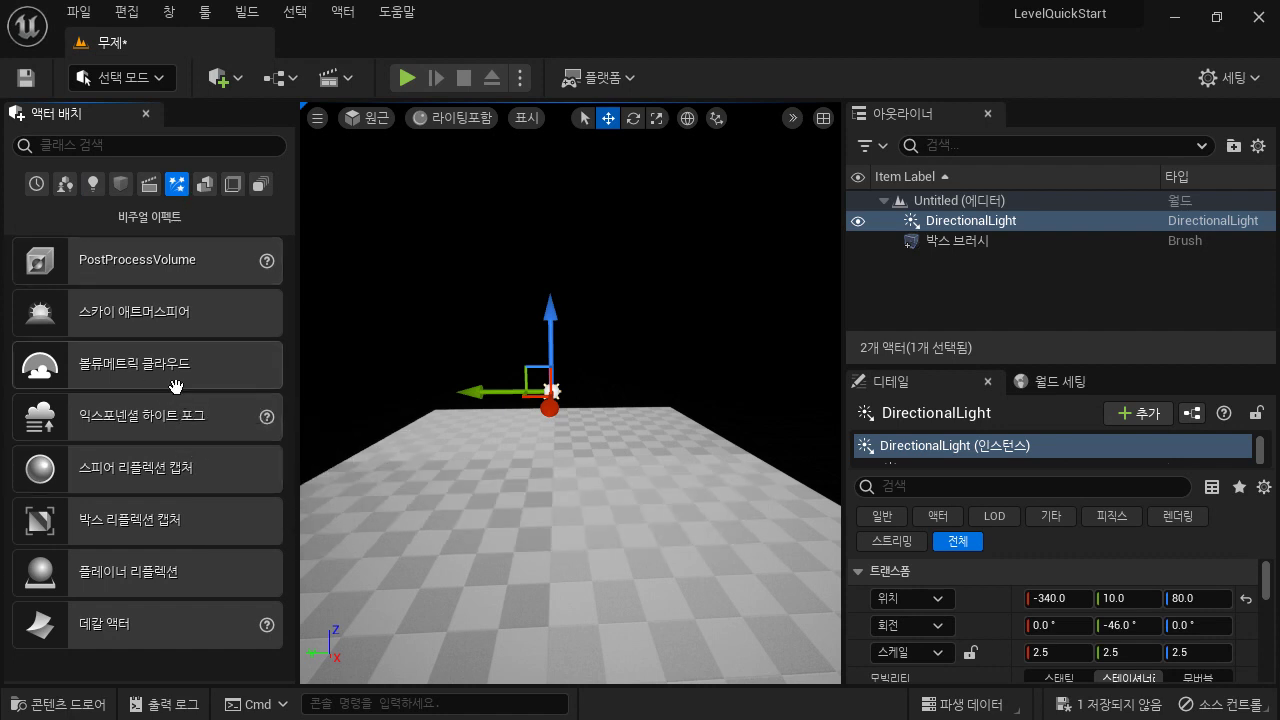
pyautogui.moveTo(175, 386)
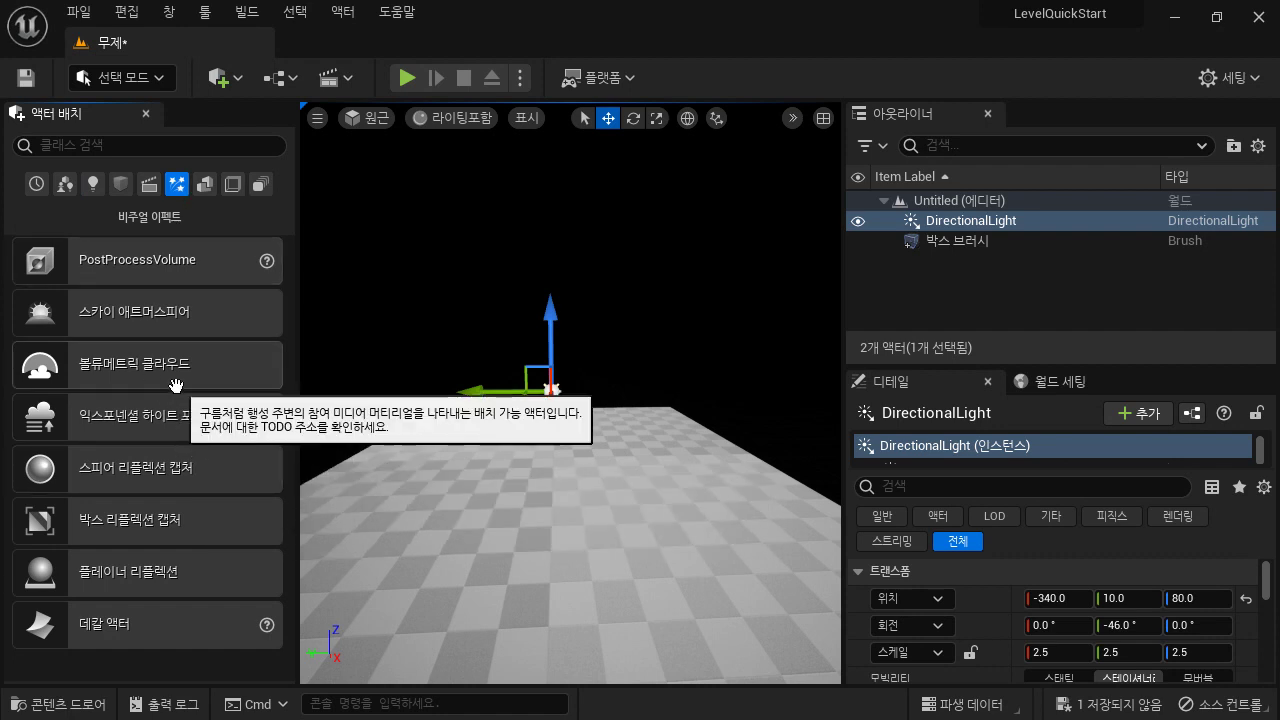
pyautogui.moveTo(175, 386); pyautogui.dragTo(551, 497)
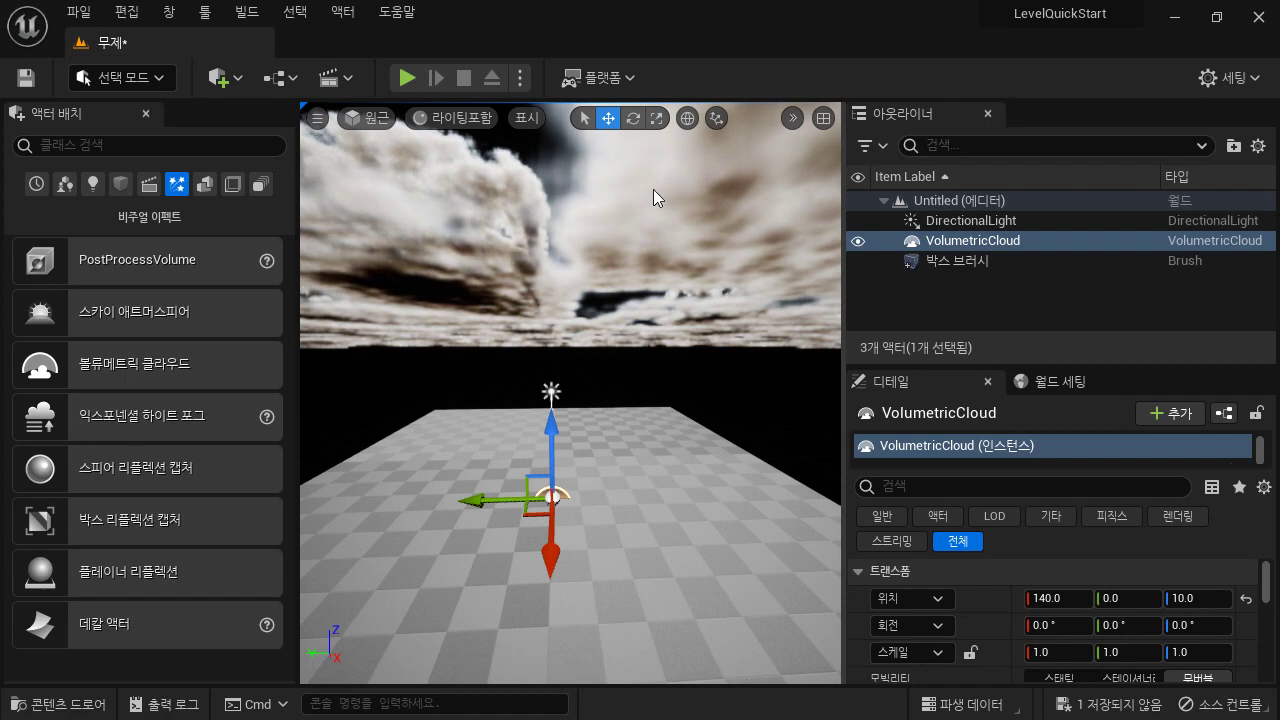
# Step: Raise the volumetric cloud vertically above the floor to a Z location of 210
pyautogui.scroll(-5, 596, 430)
pyautogui.scroll(2, 603, 446)
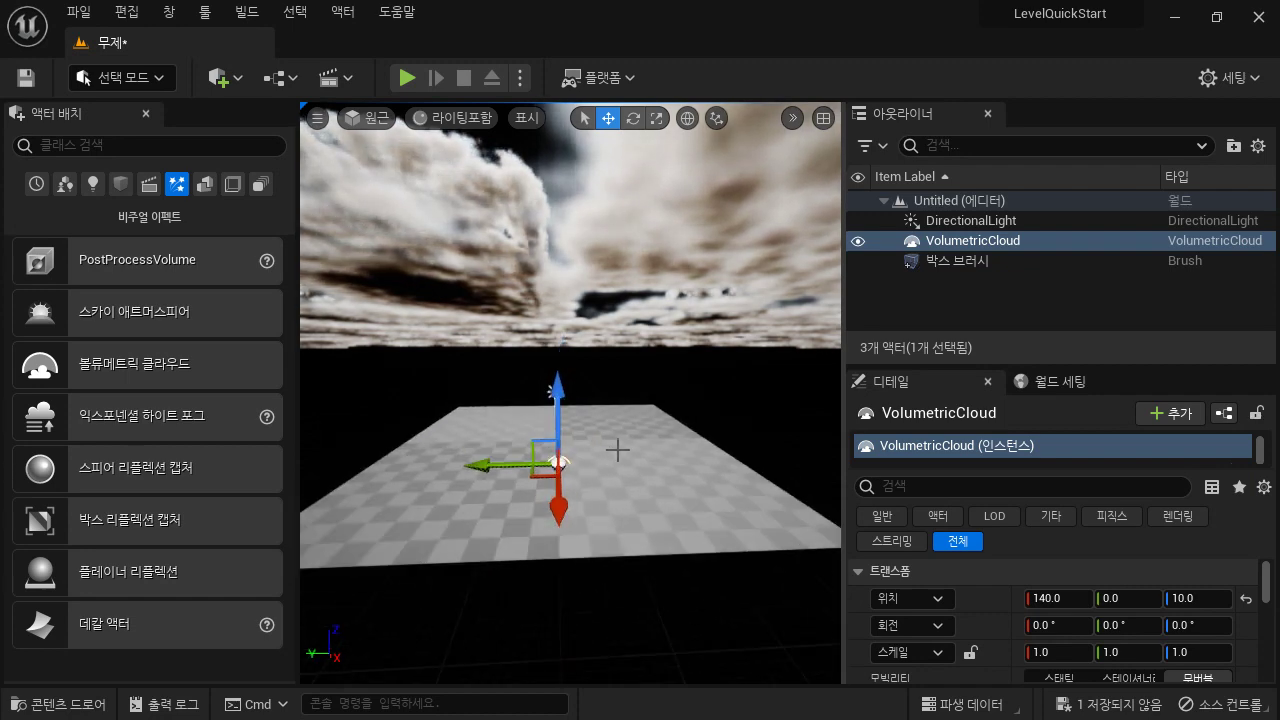
pyautogui.scroll(-1, 617, 449)
pyautogui.moveTo(686, 402); pyautogui.dragTo(686, 378, button='right')
pyautogui.moveTo(686, 378)
pyautogui.mouseDown()
pyautogui.moveTo(686, 408)
pyautogui.moveTo(686, 384)
pyautogui.mouseUp()
pyautogui.moveTo(686, 384); pyautogui.dragTo(652, 406, button='right')
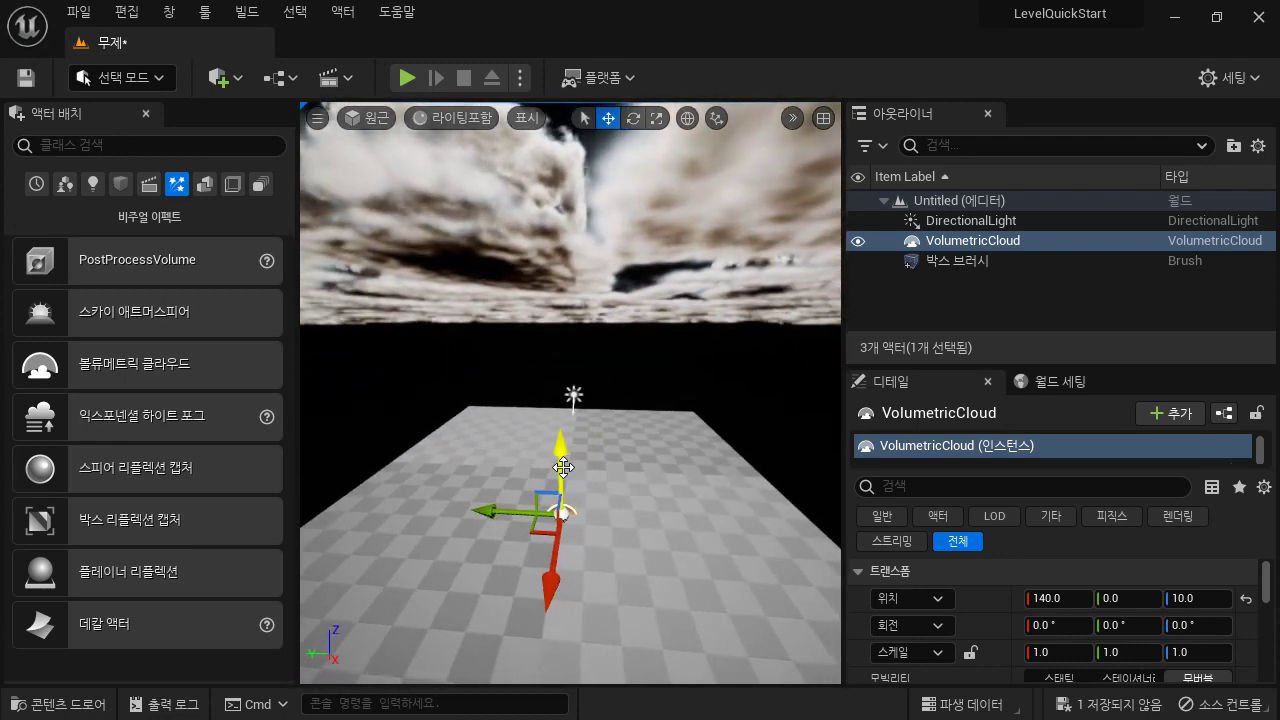
pyautogui.moveTo(562, 440); pyautogui.dragTo(556, 334)
pyautogui.moveTo(556, 334); pyautogui.dragTo(556, 320, button='right')
pyautogui.moveTo(608, 370); pyautogui.dragTo(564, 384, button='right')
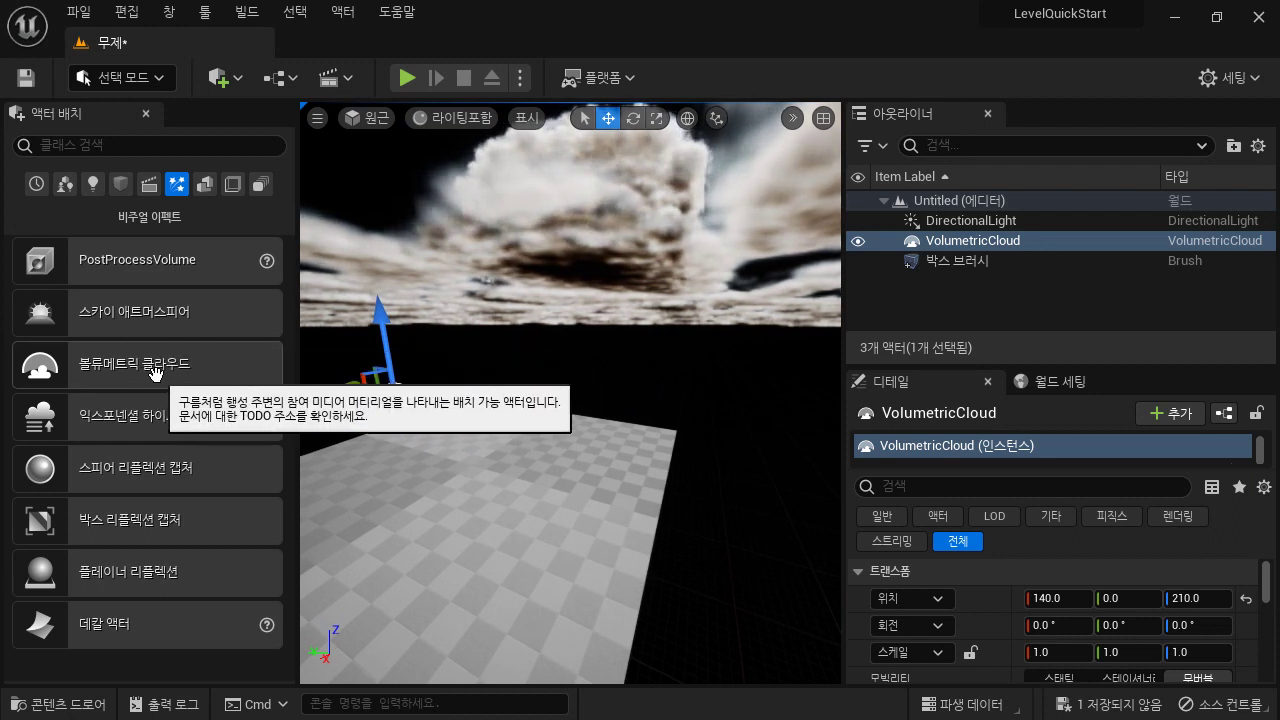
# Step: Review the placed directional light, volumetric cloud and box brush floor one after another, checking each one's transform
pyautogui.click(543, 398)
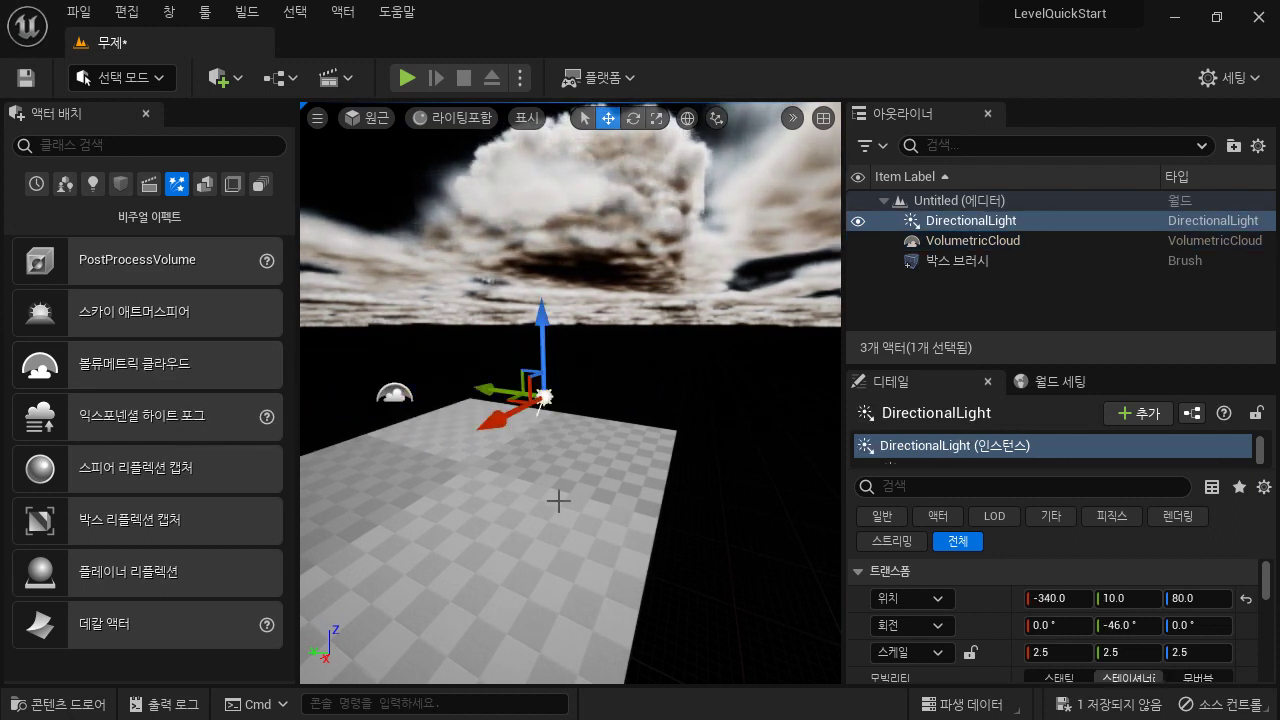
pyautogui.moveTo(460, 548); pyautogui.dragTo(514, 534, button='right')
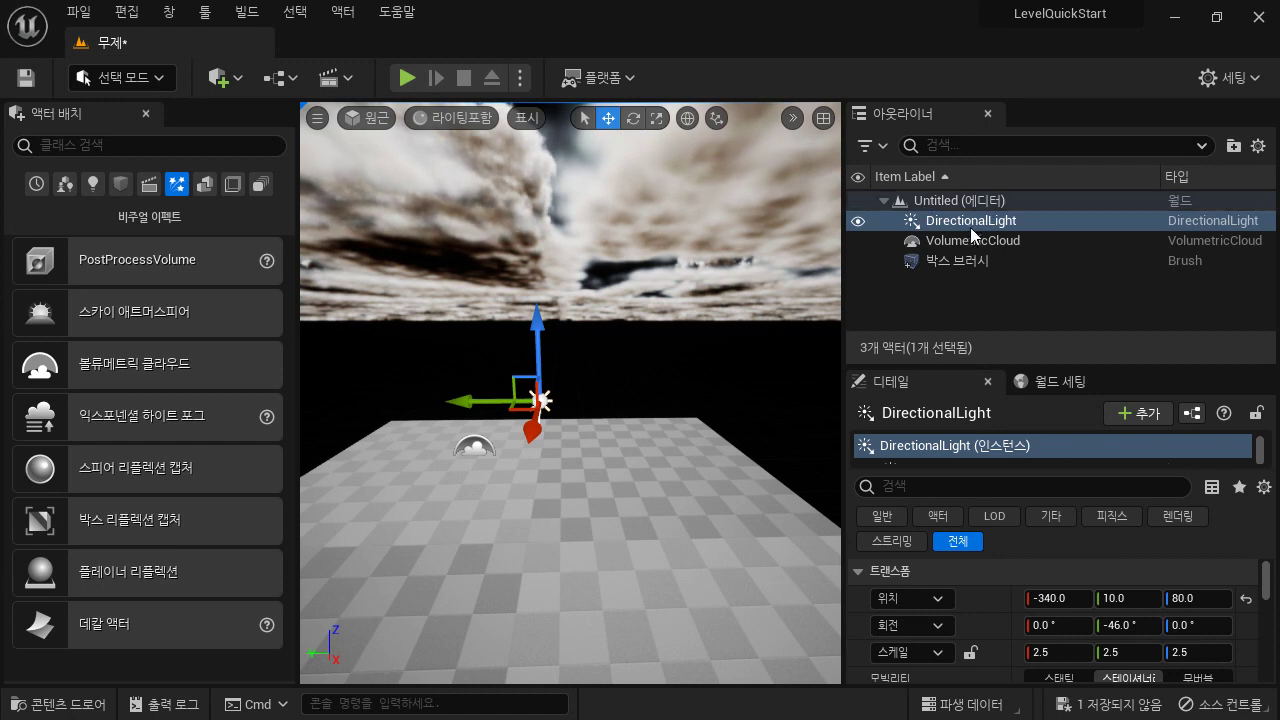
pyautogui.click(959, 242)
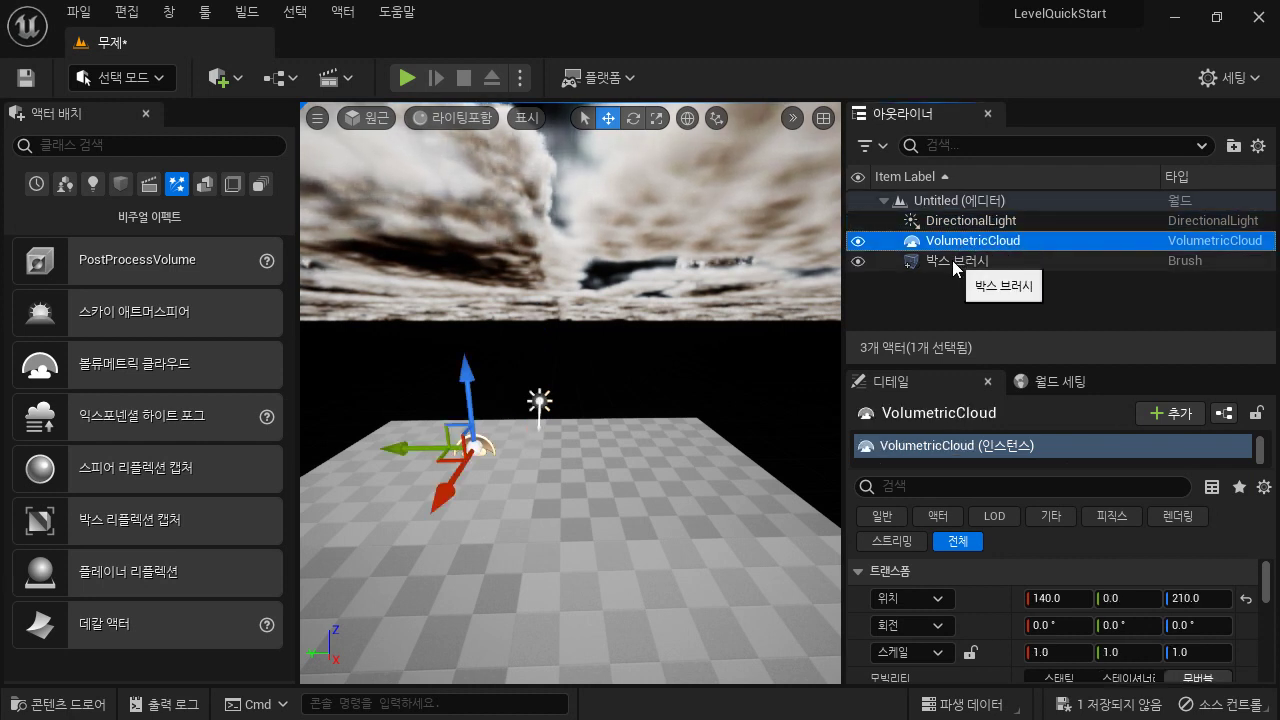
pyautogui.click(955, 262)
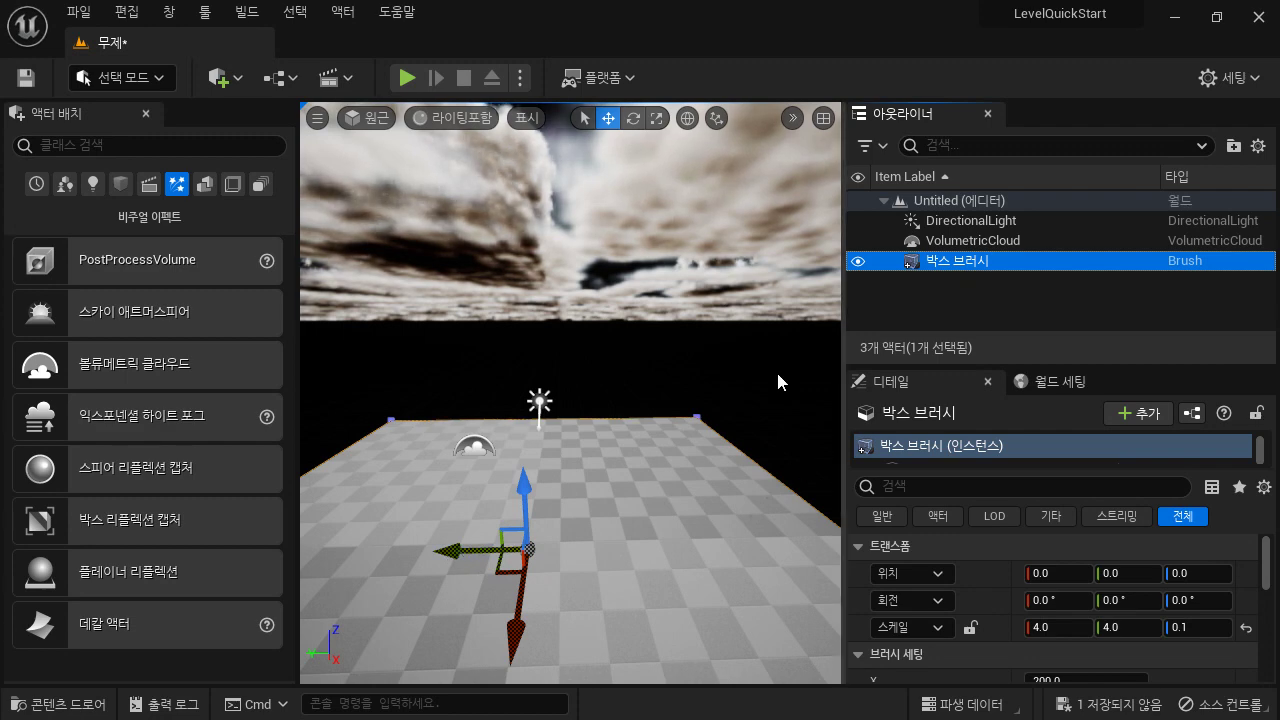
pyautogui.click(985, 222)
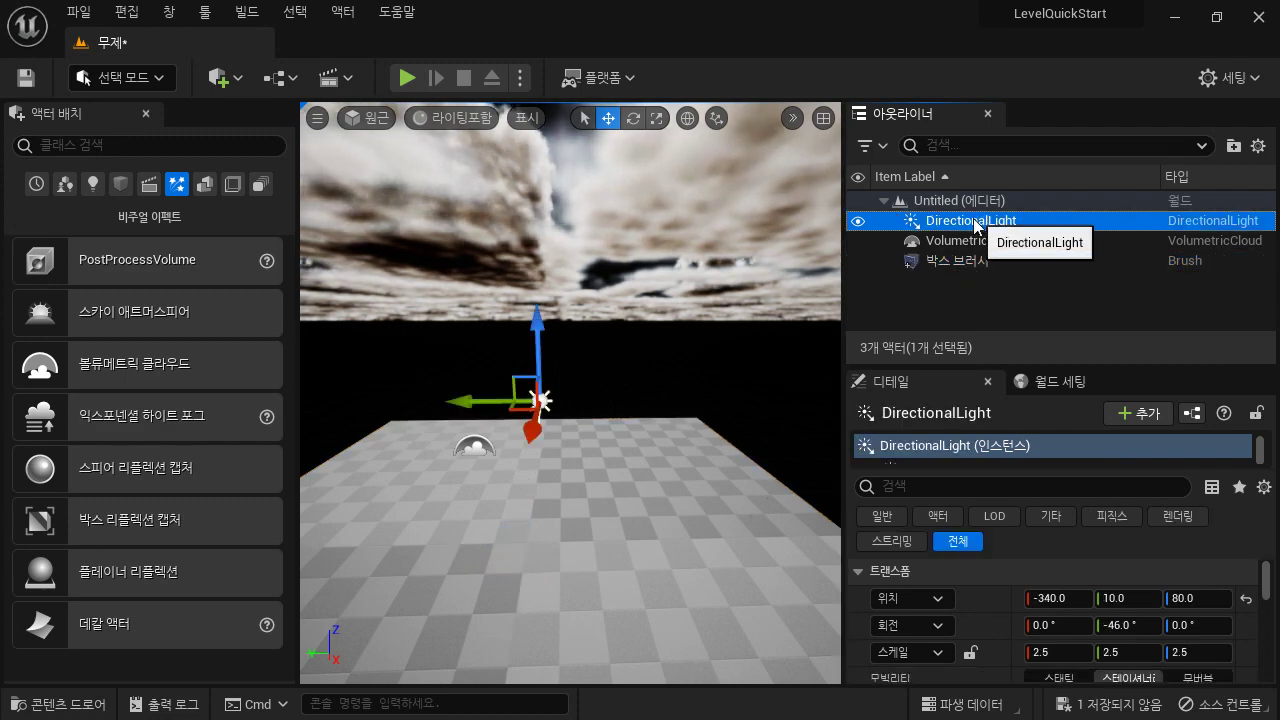
pyautogui.click(647, 569)
pyautogui.moveTo(706, 552)
pyautogui.mouseDown()
pyautogui.moveTo(680, 650)
pyautogui.moveTo(700, 652)
pyautogui.moveTo(690, 678)
pyautogui.moveTo(700, 529)
pyautogui.mouseUp()
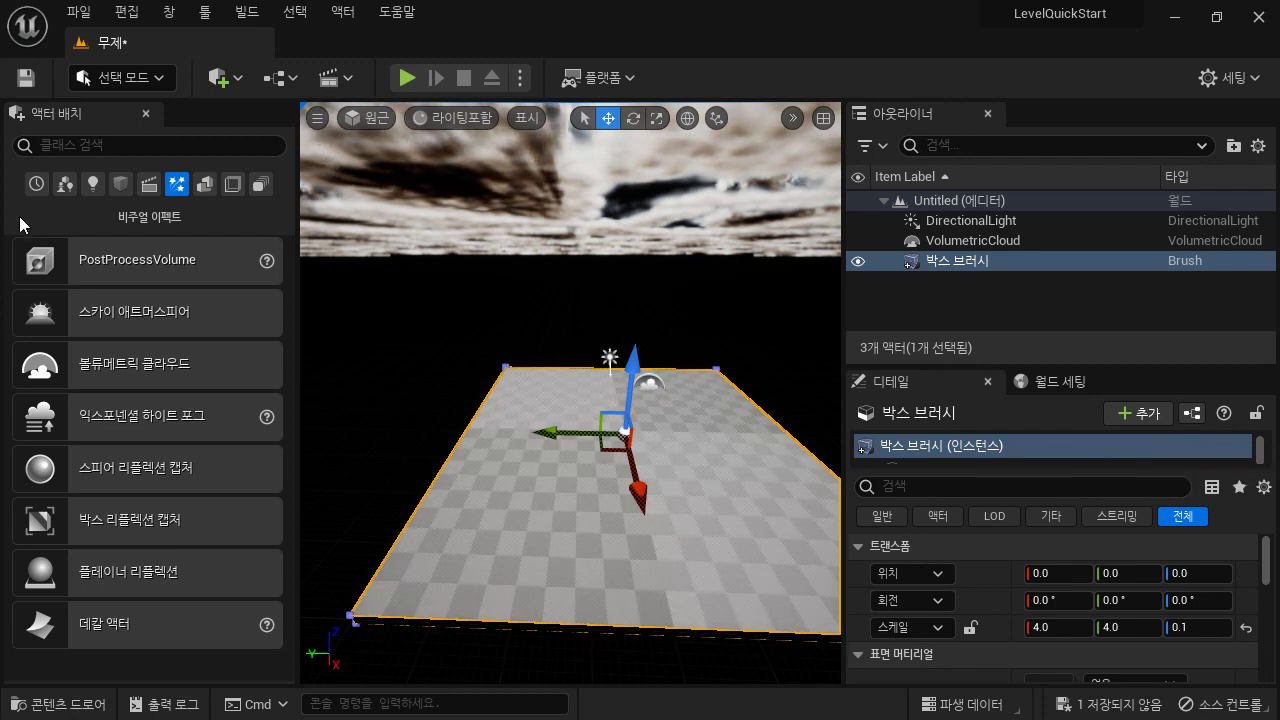
# Step: Place a player start (플레이어 스타트) from the basic actors near the middle of the floor and select it
pyautogui.click(63, 184)
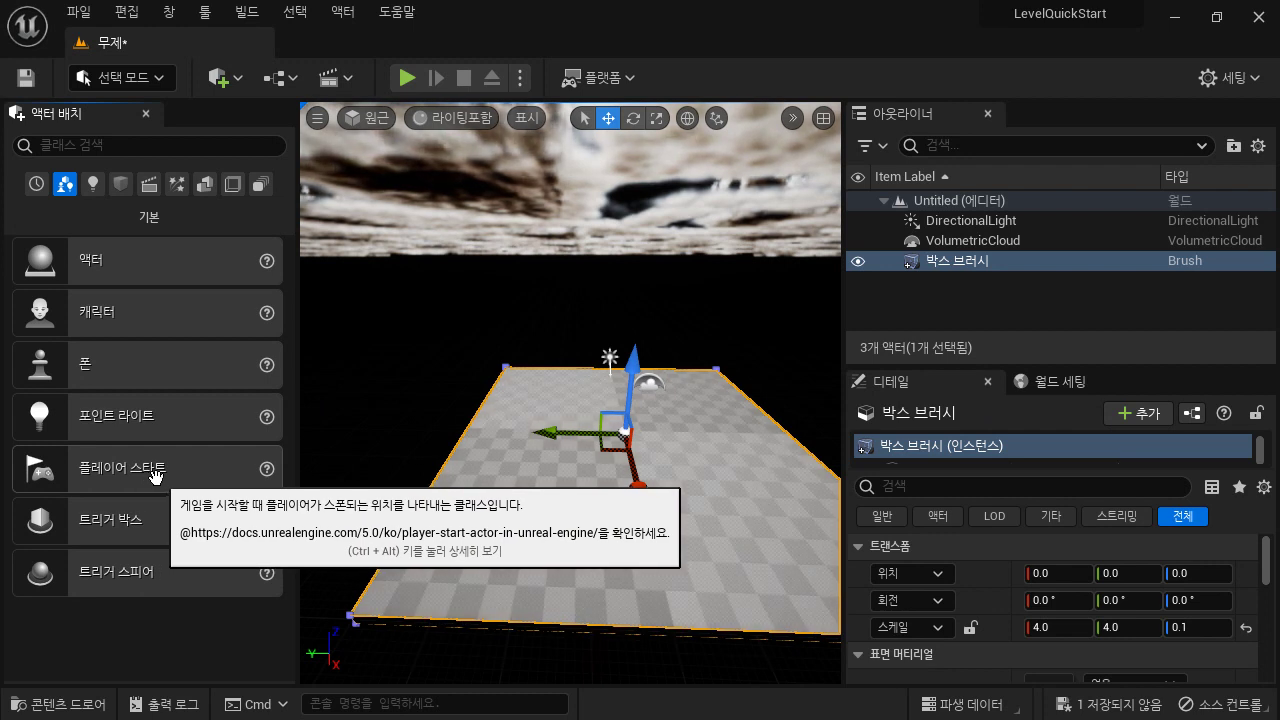
pyautogui.moveTo(153, 474); pyautogui.dragTo(593, 515)
pyautogui.press('f')
pyautogui.scroll(-4, 695, 567)
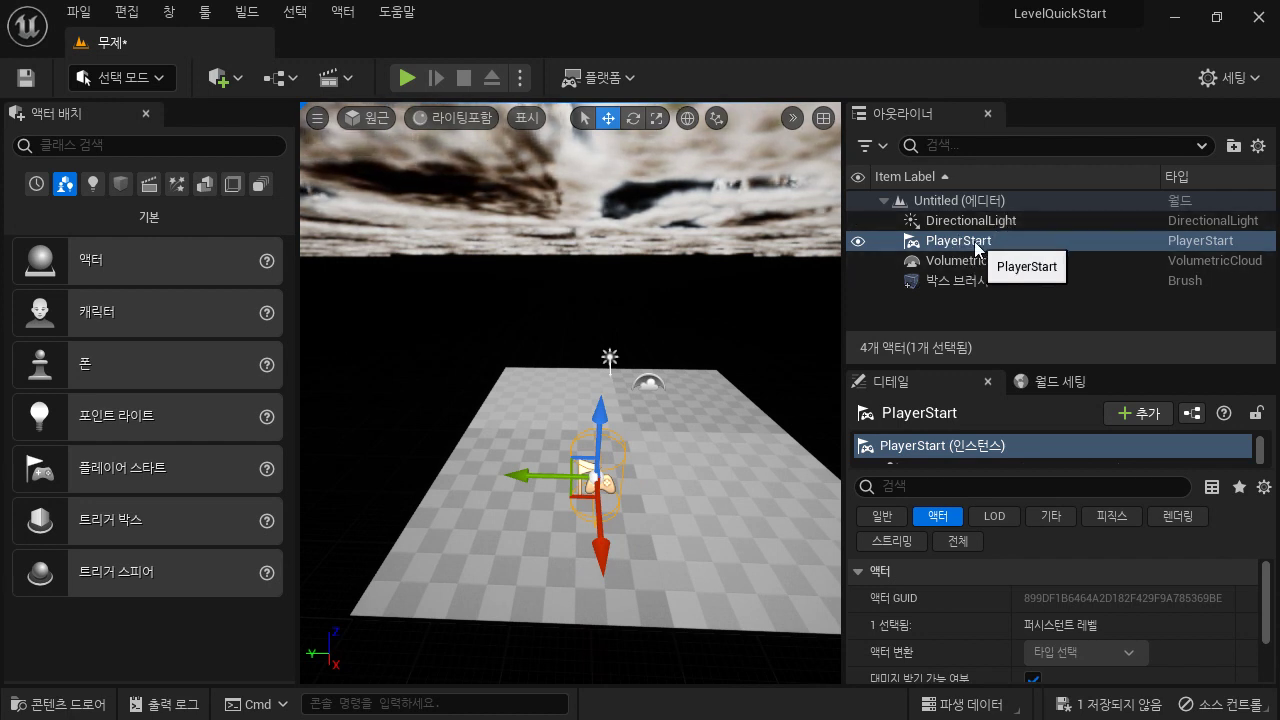
pyautogui.doubleClick(960, 241)
pyautogui.scroll(-5, 677, 583)
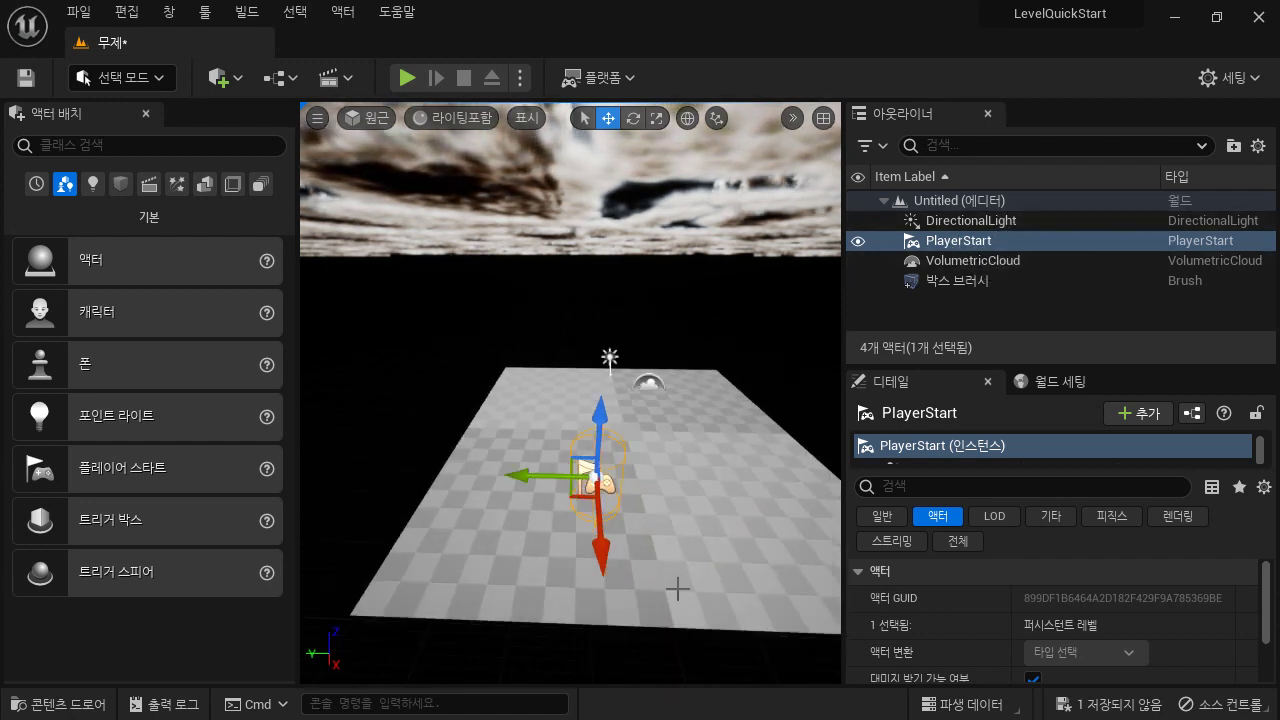
# Step: Examine the player start's placement on the floor from several angles and distances
pyautogui.moveTo(678, 583); pyautogui.dragTo(645, 612, button='right')
pyautogui.moveTo(630, 401)
pyautogui.mouseDown()
pyautogui.moveTo(625, 467)
pyautogui.moveTo(620, 418)
pyautogui.moveTo(645, 330)
pyautogui.moveTo(611, 391)
pyautogui.moveTo(610, 455)
pyautogui.moveTo(616, 378)
pyautogui.moveTo(619, 422)
pyautogui.moveTo(616, 406)
pyautogui.mouseUp()
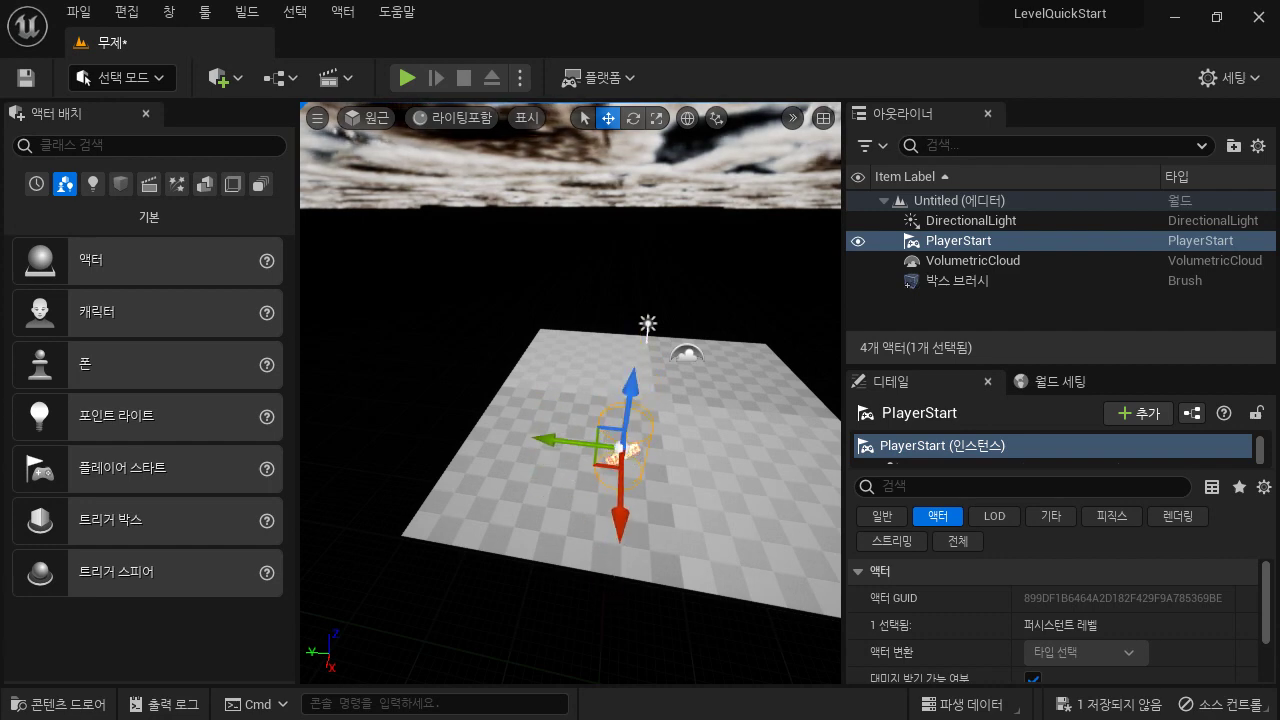
pyautogui.scroll(5, 801, 566)
pyautogui.moveTo(800, 567)
pyautogui.mouseDown(button='right')
pyautogui.moveTo(858, 568)
pyautogui.moveTo(821, 558)
pyautogui.mouseUp(button='right')
pyautogui.press('s')
pyautogui.press('d')
pyautogui.press('a')
pyautogui.moveTo(585, 442); pyautogui.dragTo(586, 409)
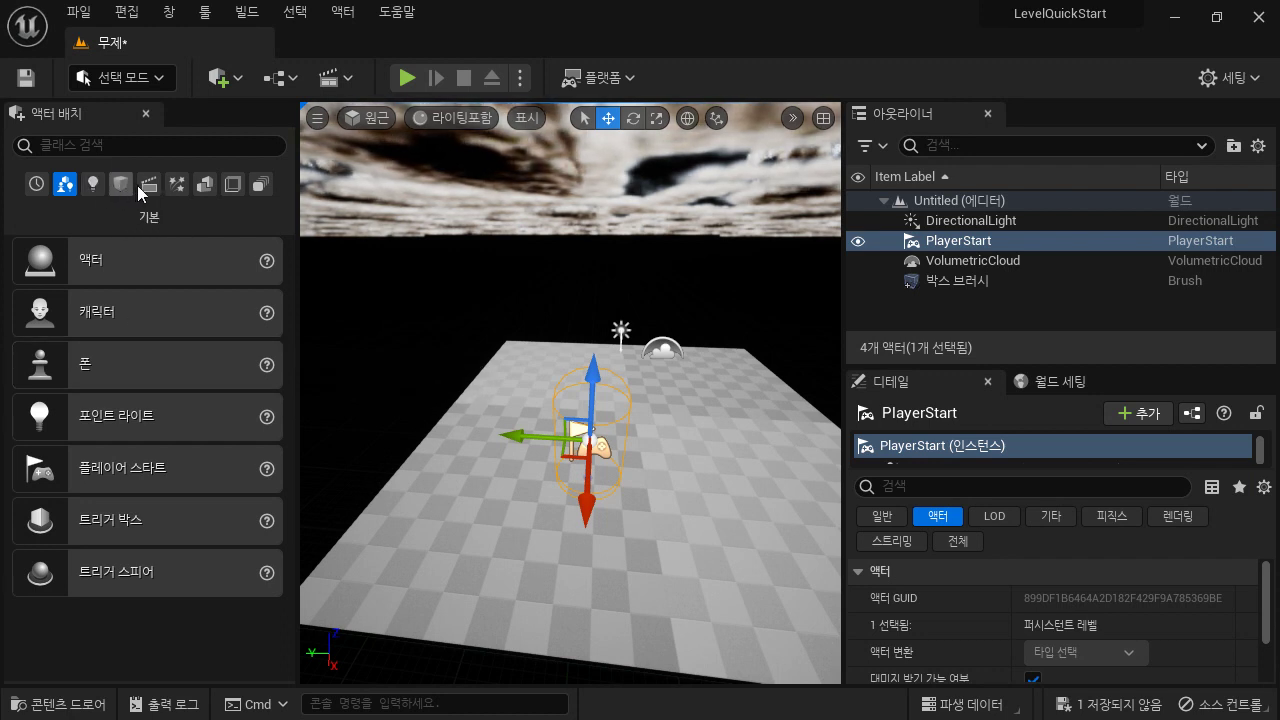
# Step: Place a LightmassImportanceVolume from the volume actors onto the floor at about 120, -70, 10
pyautogui.click(234, 186)
pyautogui.scroll(-1, 205, 500)
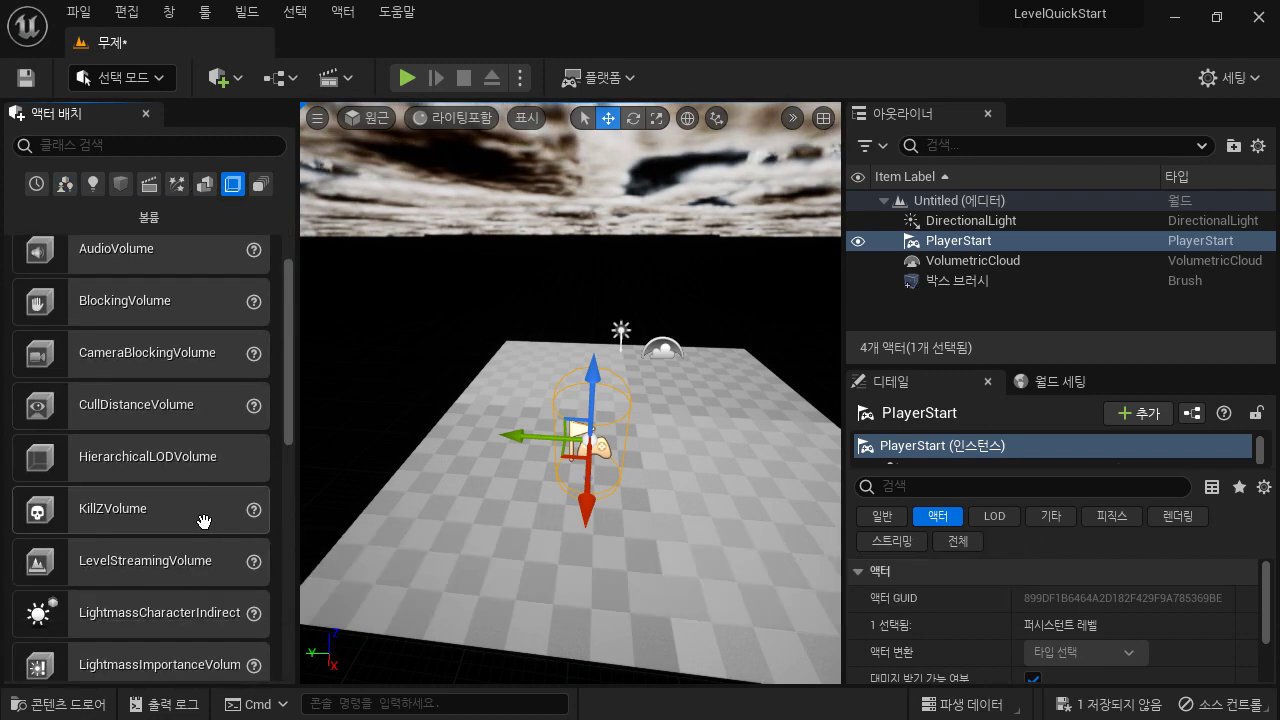
pyautogui.scroll(-2, 203, 522)
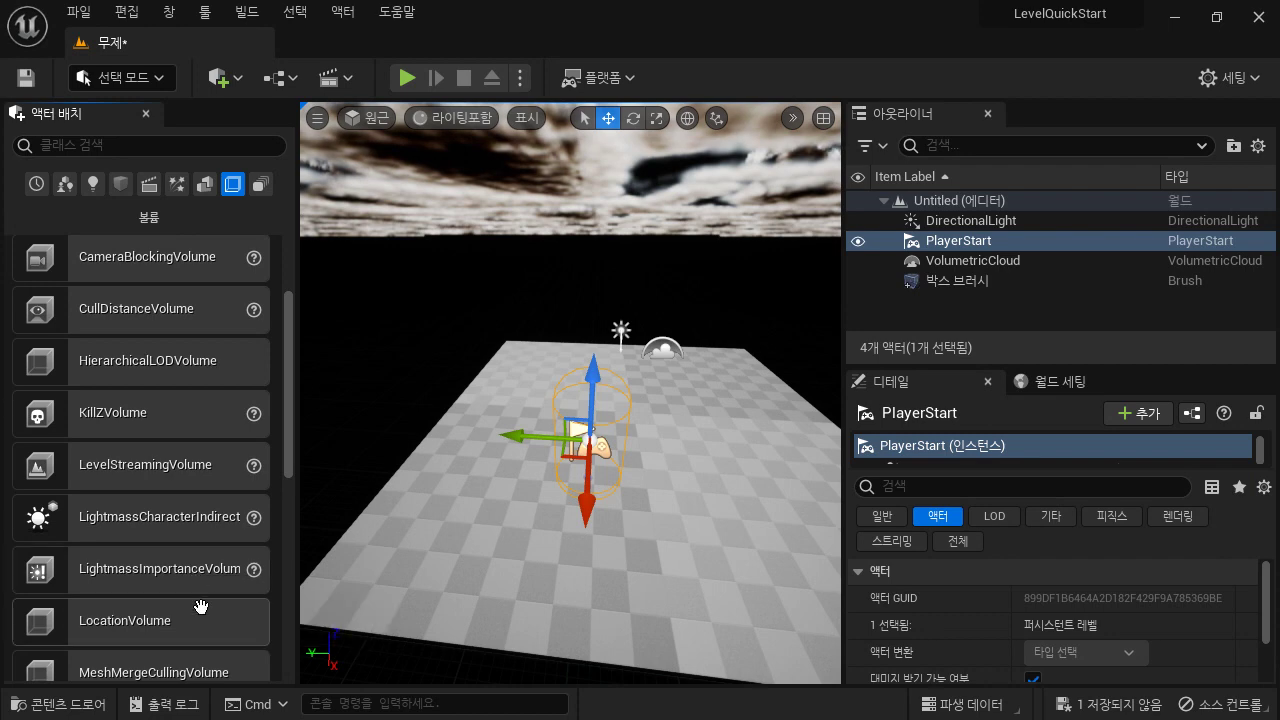
pyautogui.moveTo(188, 580); pyautogui.dragTo(680, 452)
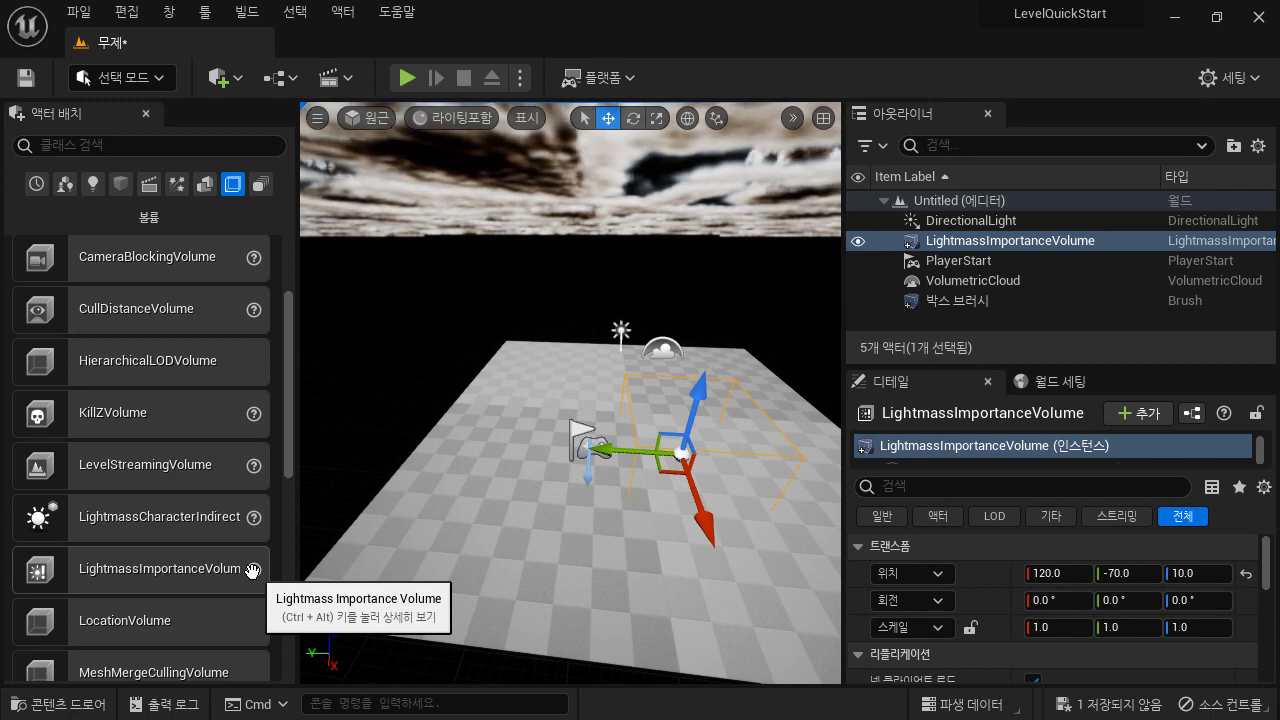
pyautogui.hotkey('ctrl', 'alt')
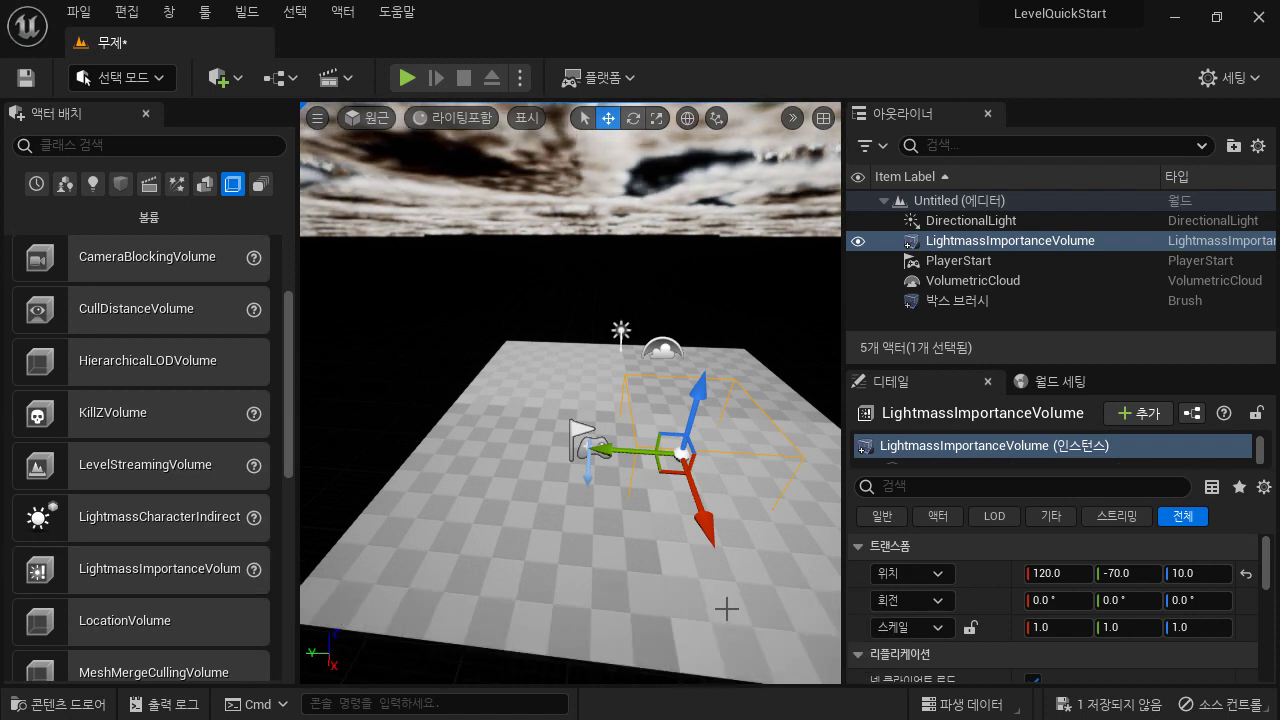
# Step: Move the LightmassImportanceVolume toward the floor's middle to about 70, -60, 40
pyautogui.moveTo(729, 606)
pyautogui.mouseDown(button='right')
pyautogui.moveTo(712, 606)
pyautogui.moveTo(760, 600)
pyautogui.moveTo(731, 604)
pyautogui.mouseUp(button='right')
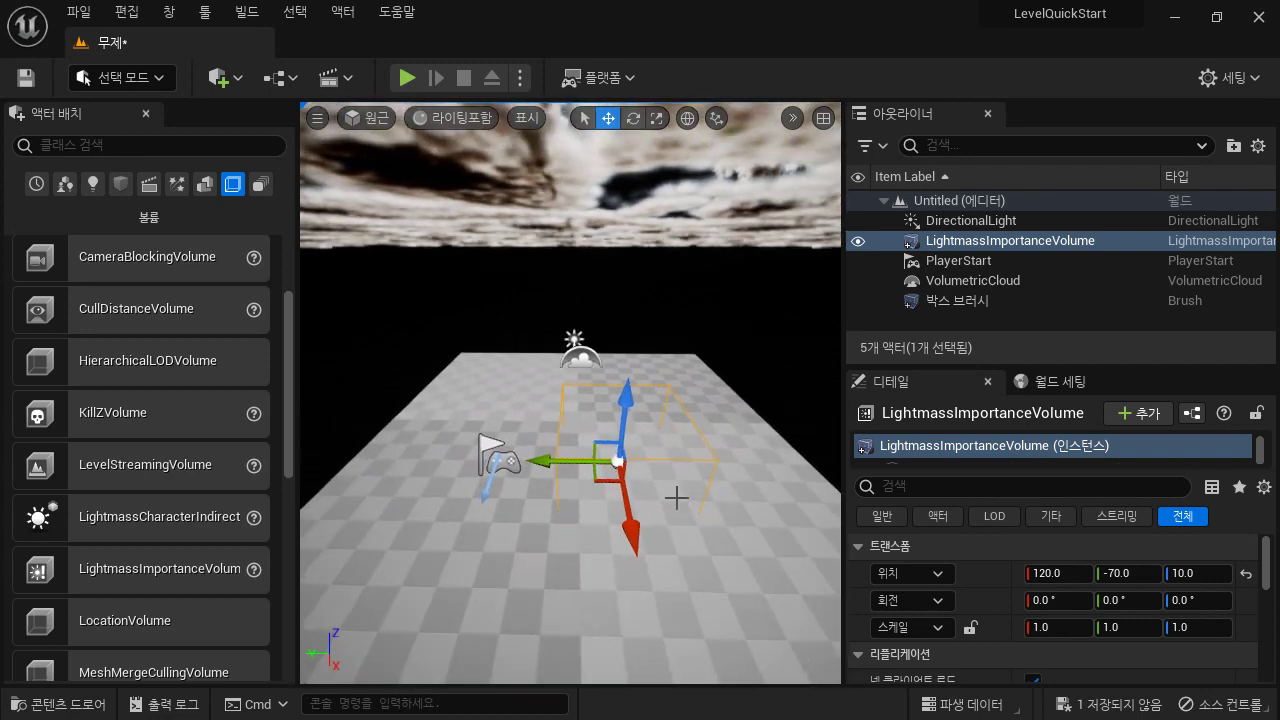
pyautogui.moveTo(626, 420); pyautogui.dragTo(633, 362)
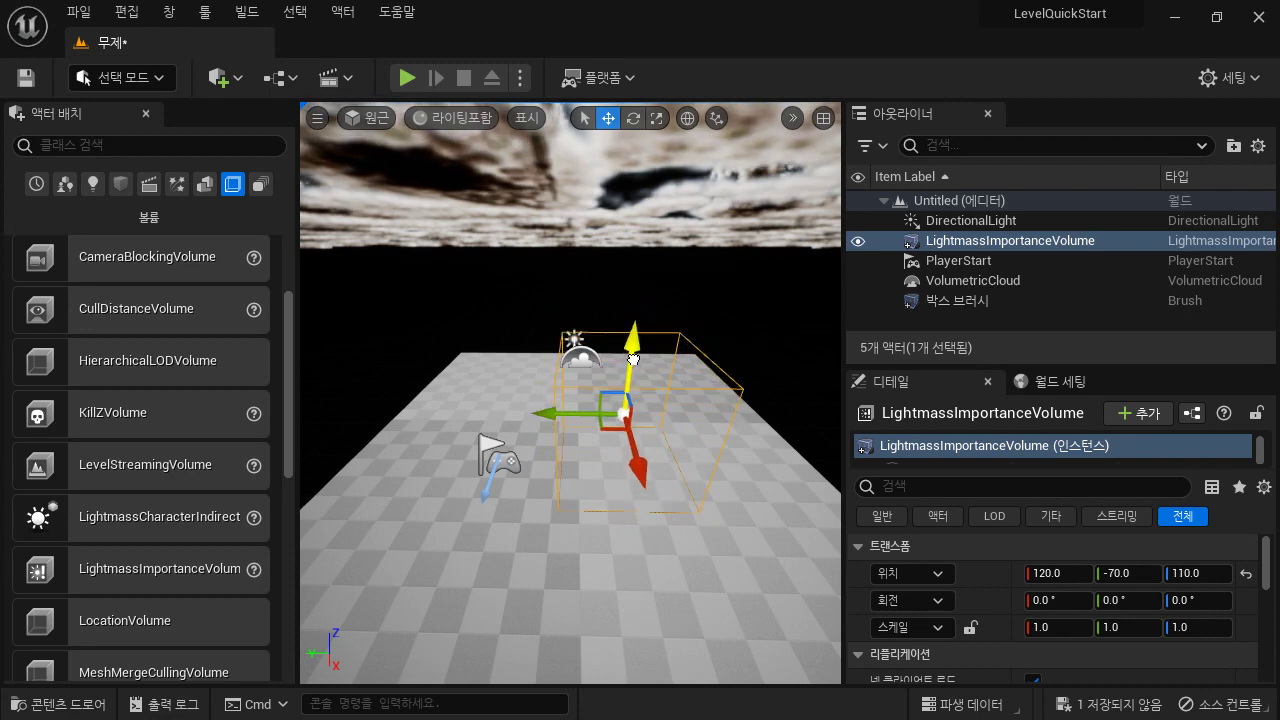
pyautogui.moveTo(706, 620); pyautogui.dragTo(700, 620, button='right')
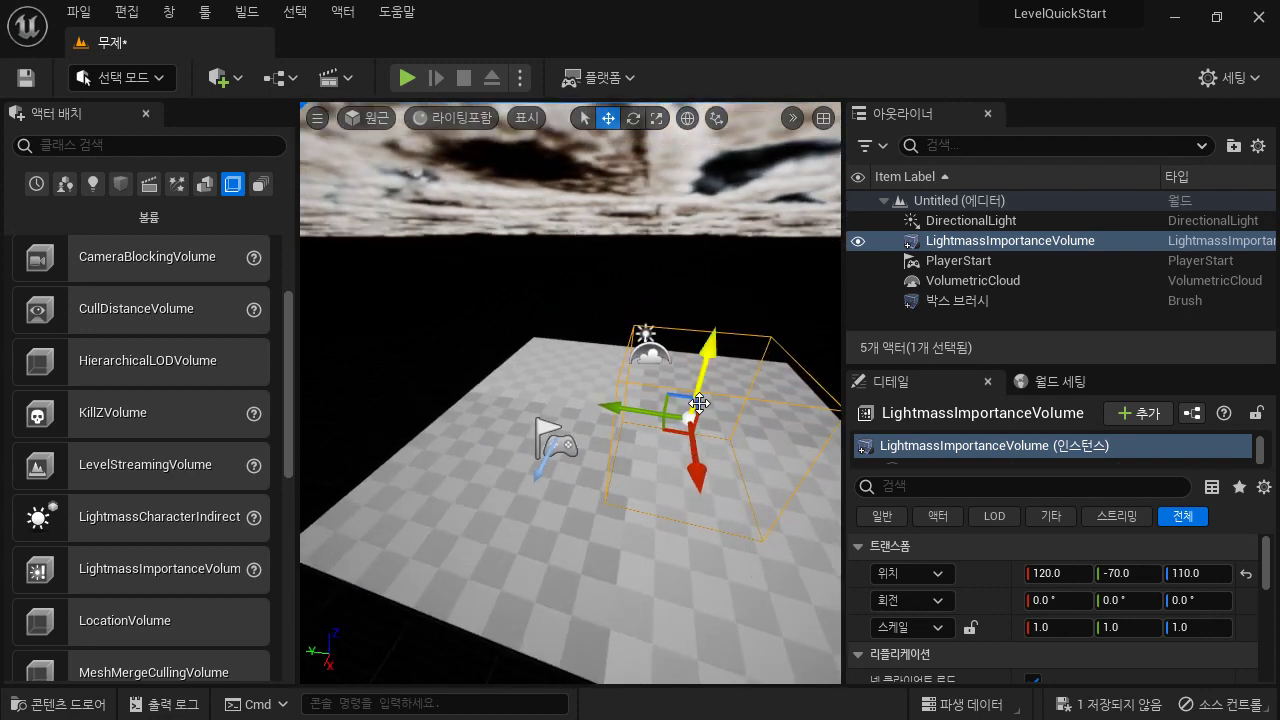
pyautogui.moveTo(705, 362); pyautogui.dragTo(704, 370)
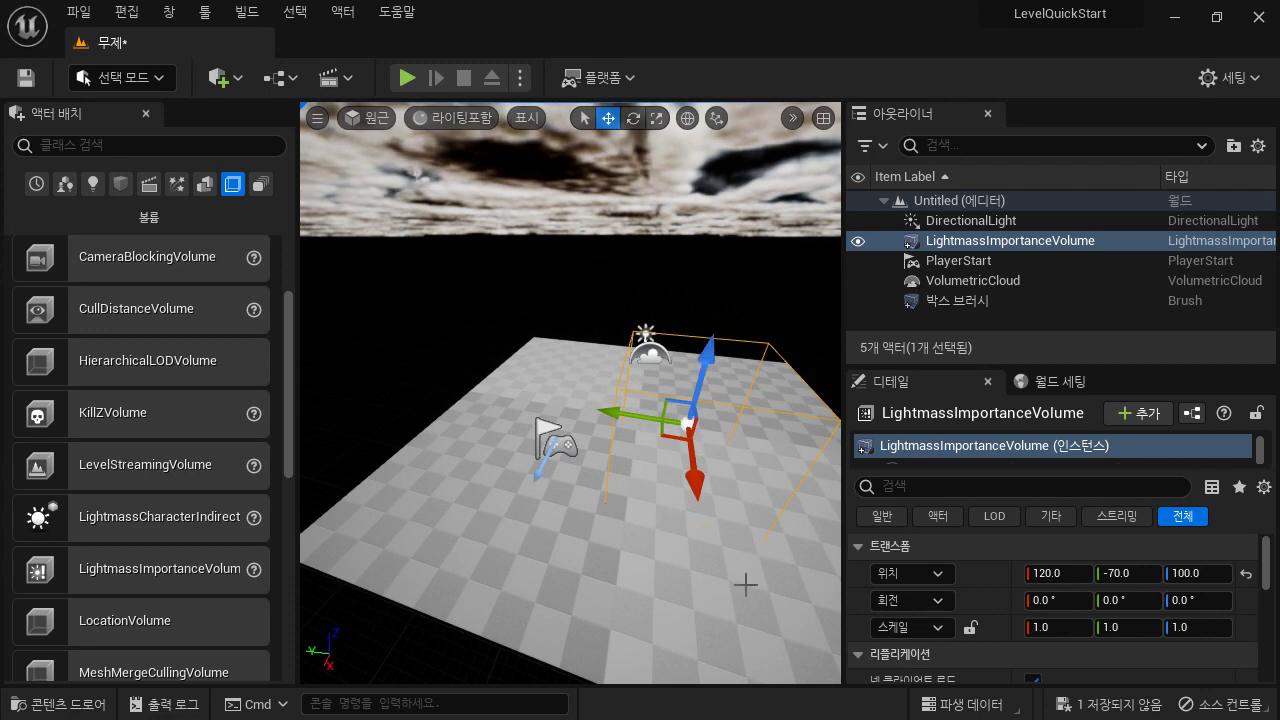
pyautogui.moveTo(731, 601); pyautogui.dragTo(731, 601, button='right')
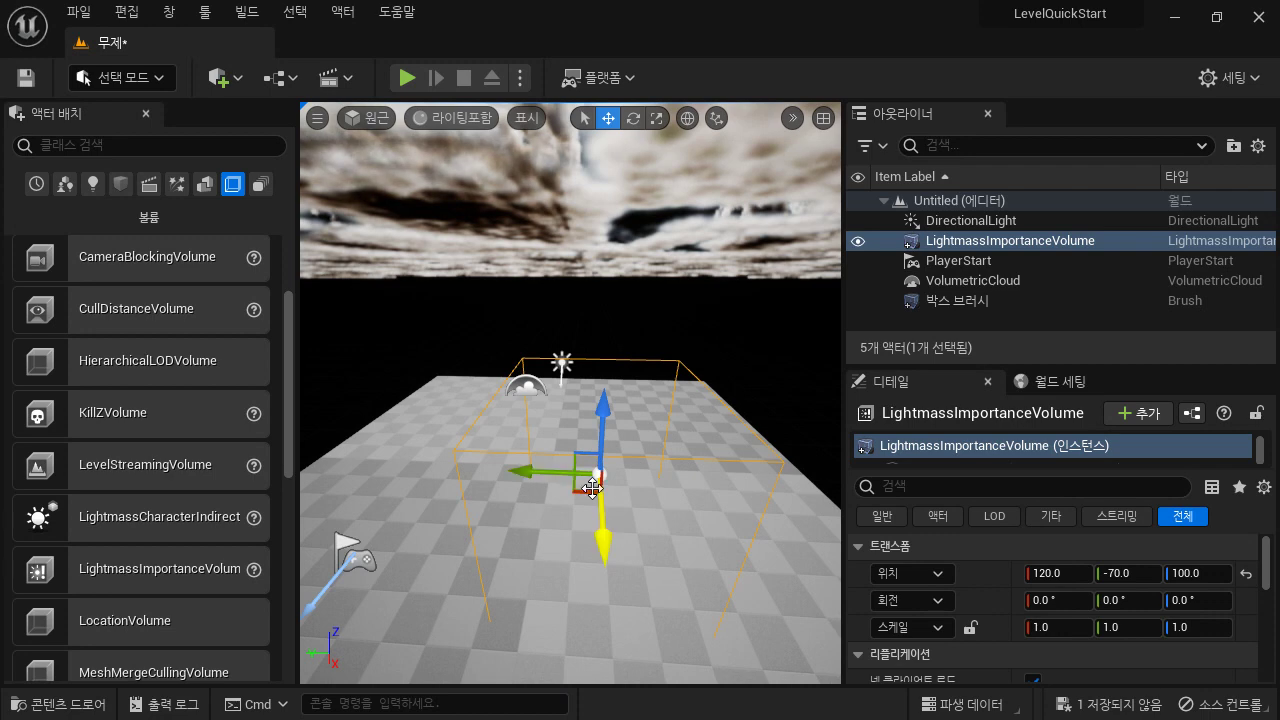
pyautogui.moveTo(586, 489)
pyautogui.mouseDown()
pyautogui.moveTo(518, 485)
pyautogui.moveTo(591, 489)
pyautogui.moveTo(598, 441)
pyautogui.moveTo(591, 489)
pyautogui.moveTo(599, 441)
pyautogui.moveTo(599, 470)
pyautogui.mouseUp()
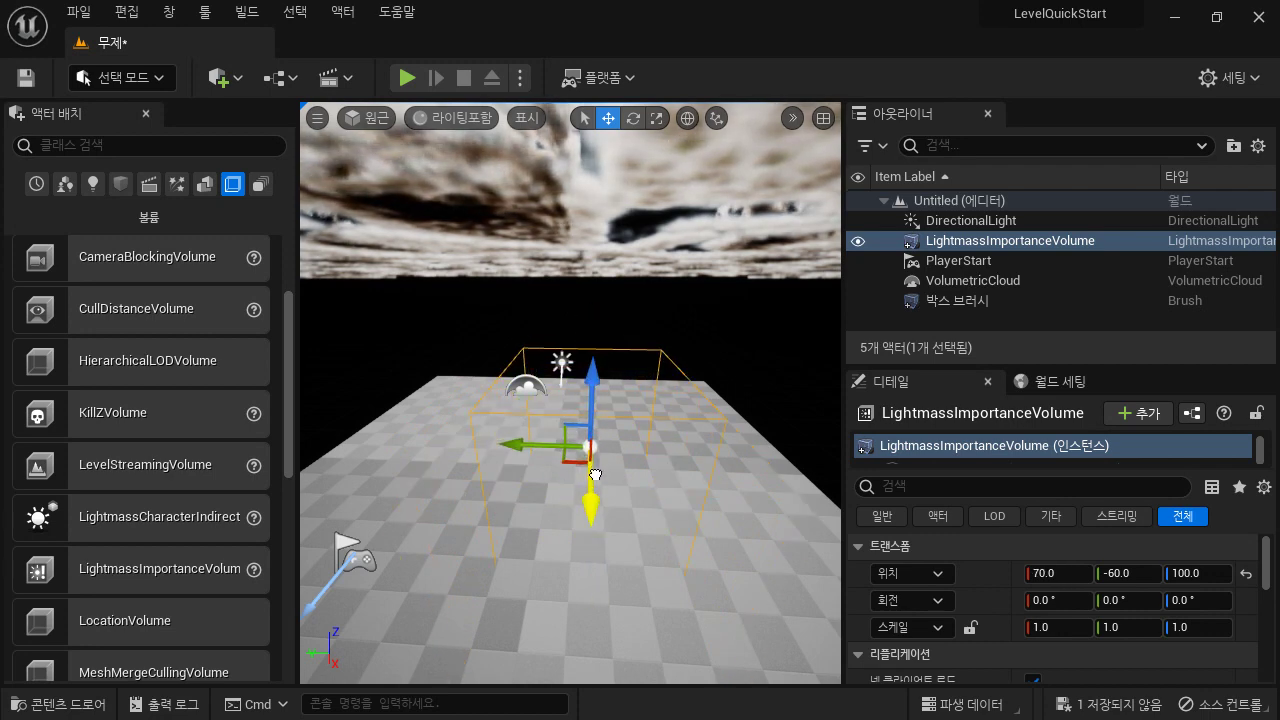
pyautogui.moveTo(591, 405); pyautogui.dragTo(593, 437)
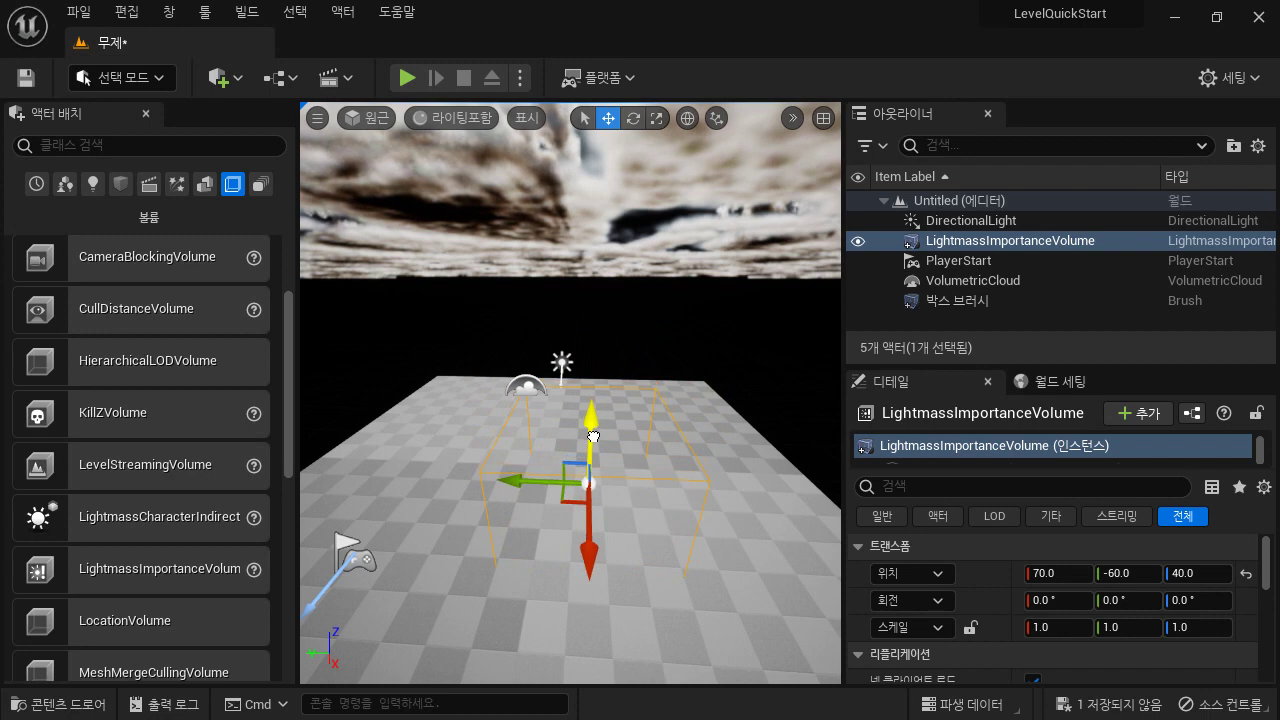
# Step: Scale the LightmassImportanceVolume to X 4.0 and Y 5.25 to surround the floor, and switch back to the Move tool
pyautogui.click(658, 121)
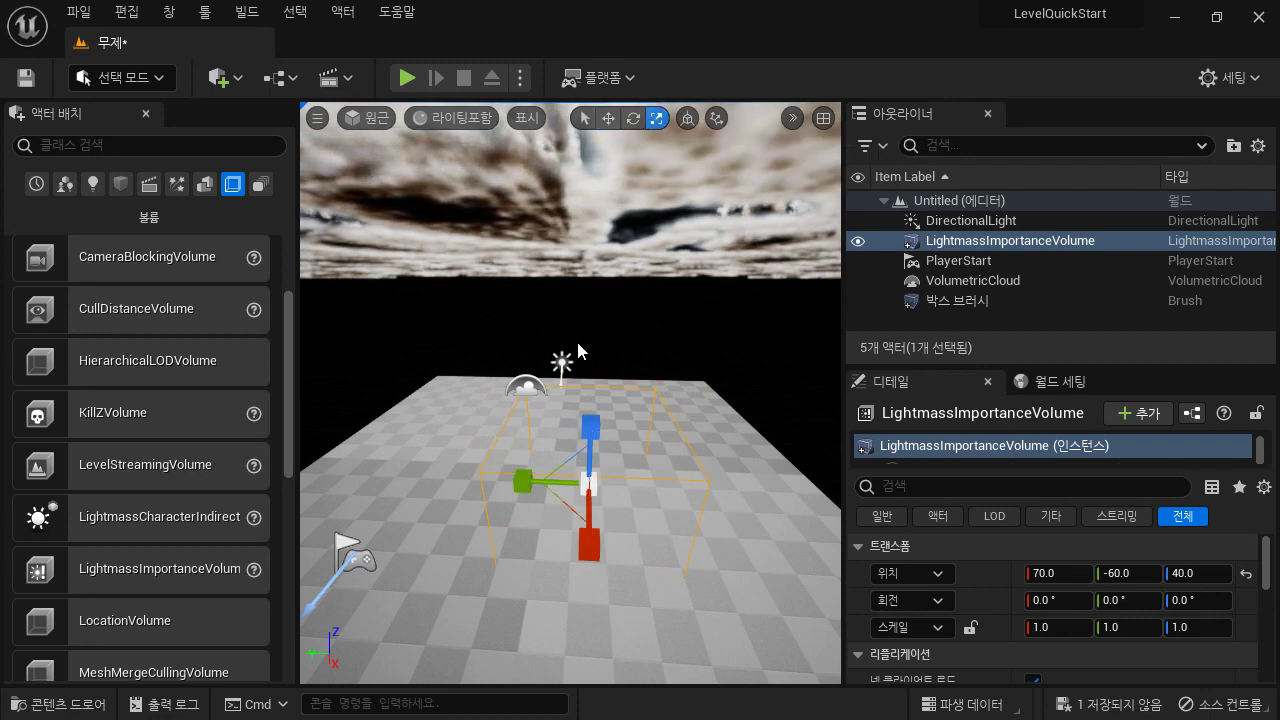
pyautogui.moveTo(590, 545); pyautogui.dragTo(591, 572)
pyautogui.moveTo(527, 478)
pyautogui.mouseDown()
pyautogui.moveTo(487, 482)
pyautogui.moveTo(522, 481)
pyautogui.mouseUp()
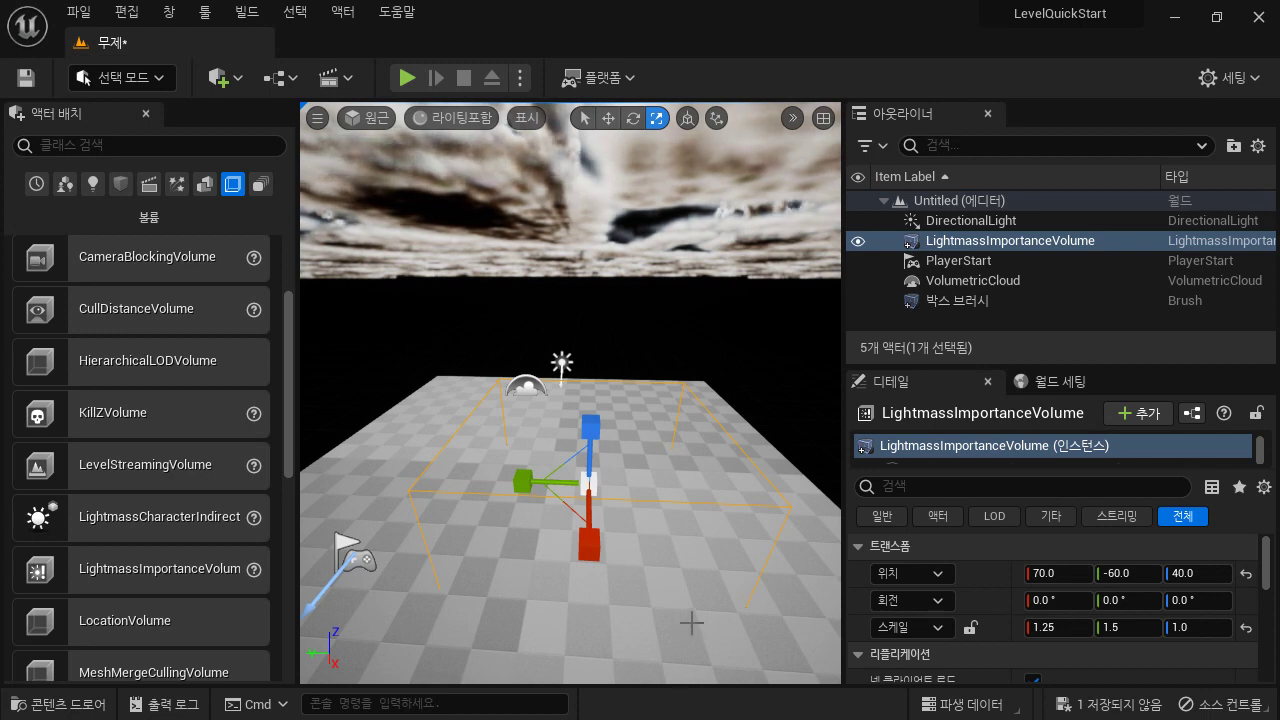
pyautogui.scroll(-2, 691, 622)
pyautogui.moveTo(580, 492); pyautogui.dragTo(648, 485)
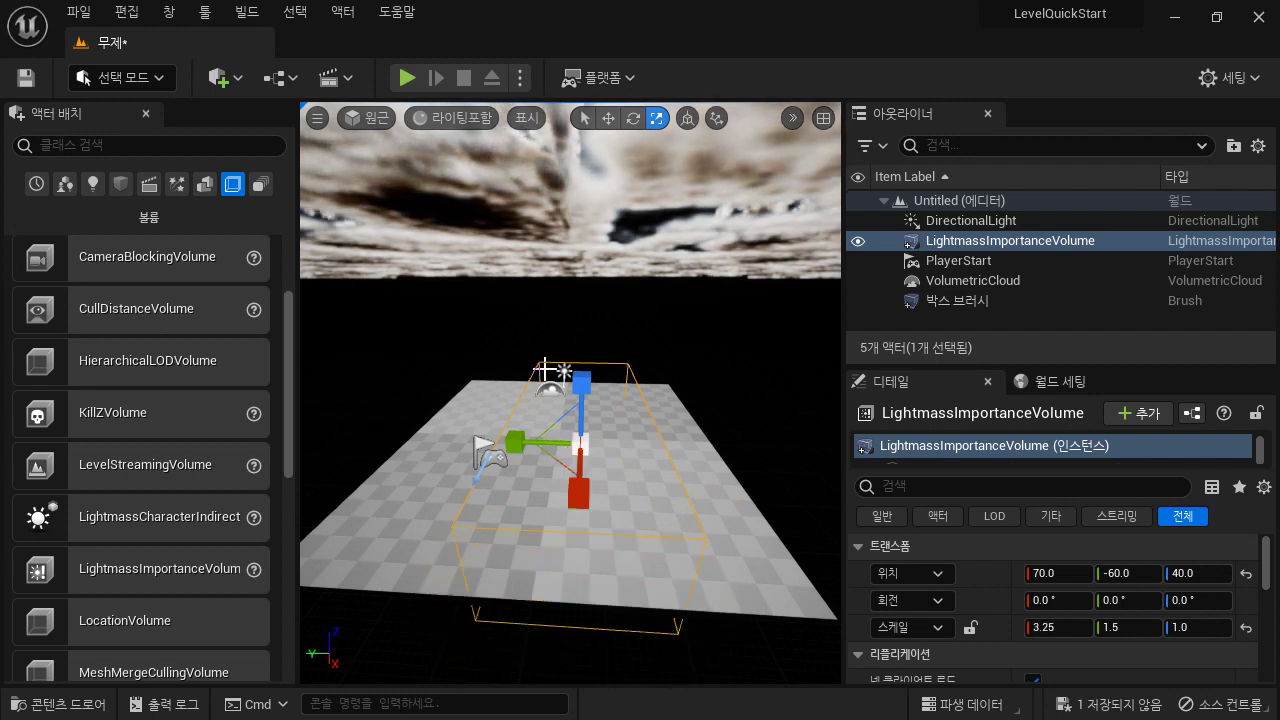
pyautogui.moveTo(514, 443); pyautogui.dragTo(414, 449)
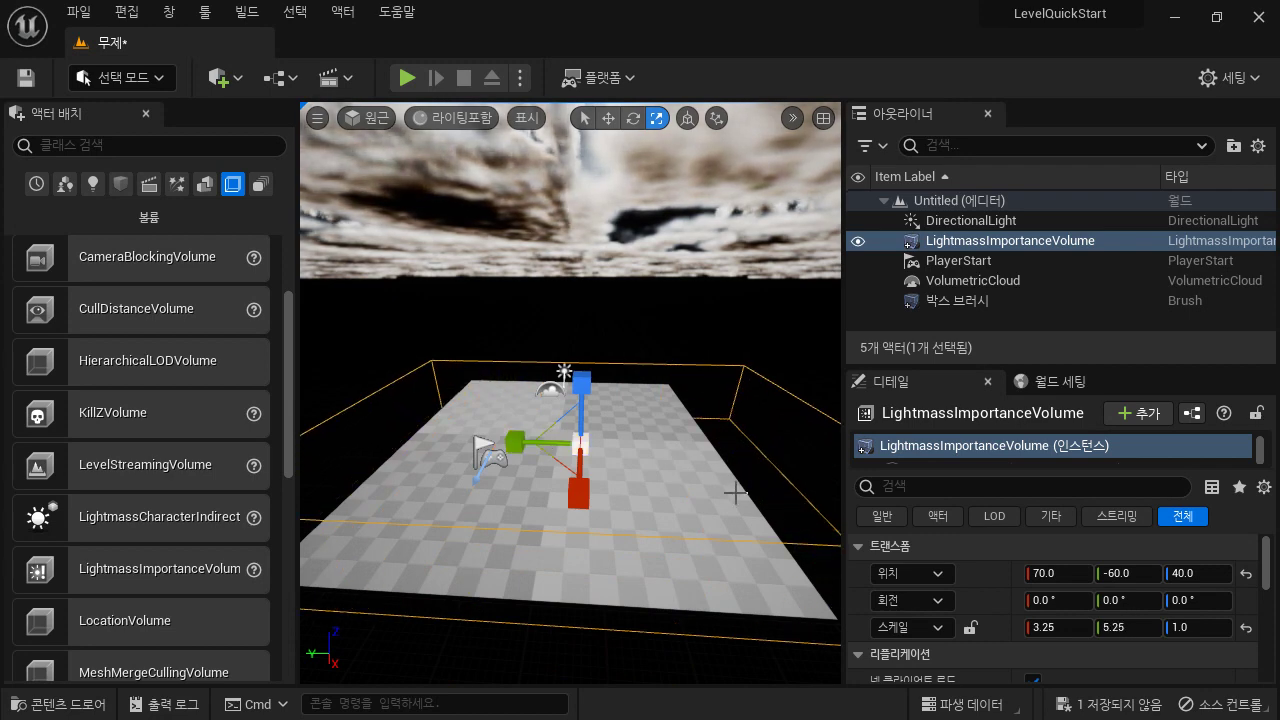
pyautogui.moveTo(726, 468)
pyautogui.mouseDown(button='right')
pyautogui.moveTo(724, 510)
pyautogui.moveTo(724, 420)
pyautogui.moveTo(716, 486)
pyautogui.mouseUp(button='right')
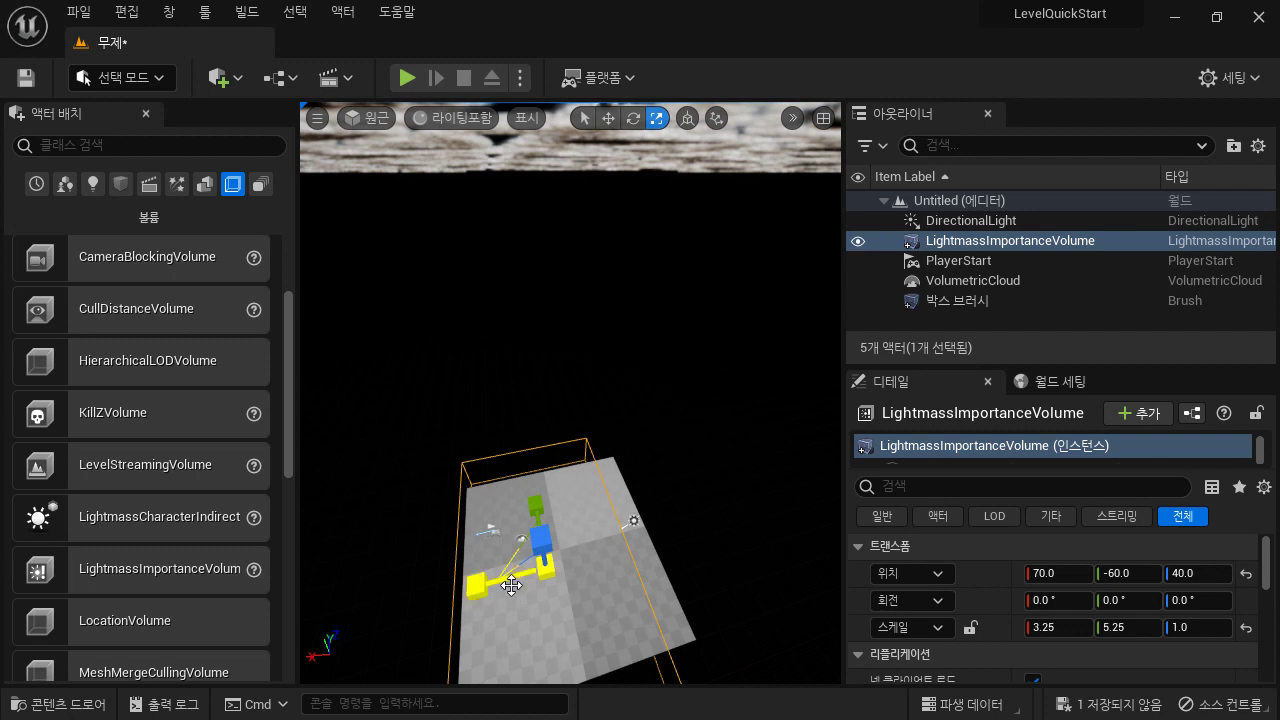
pyautogui.moveTo(508, 580); pyautogui.dragTo(472, 594)
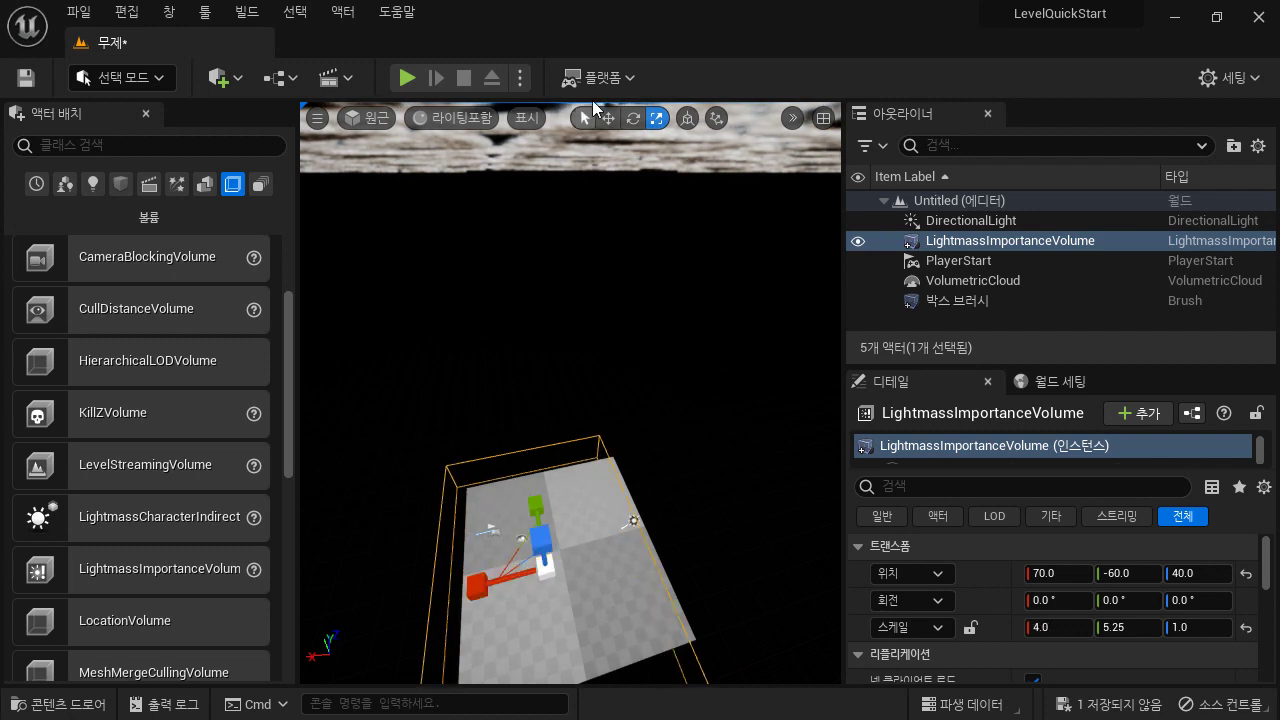
pyautogui.click(608, 118)
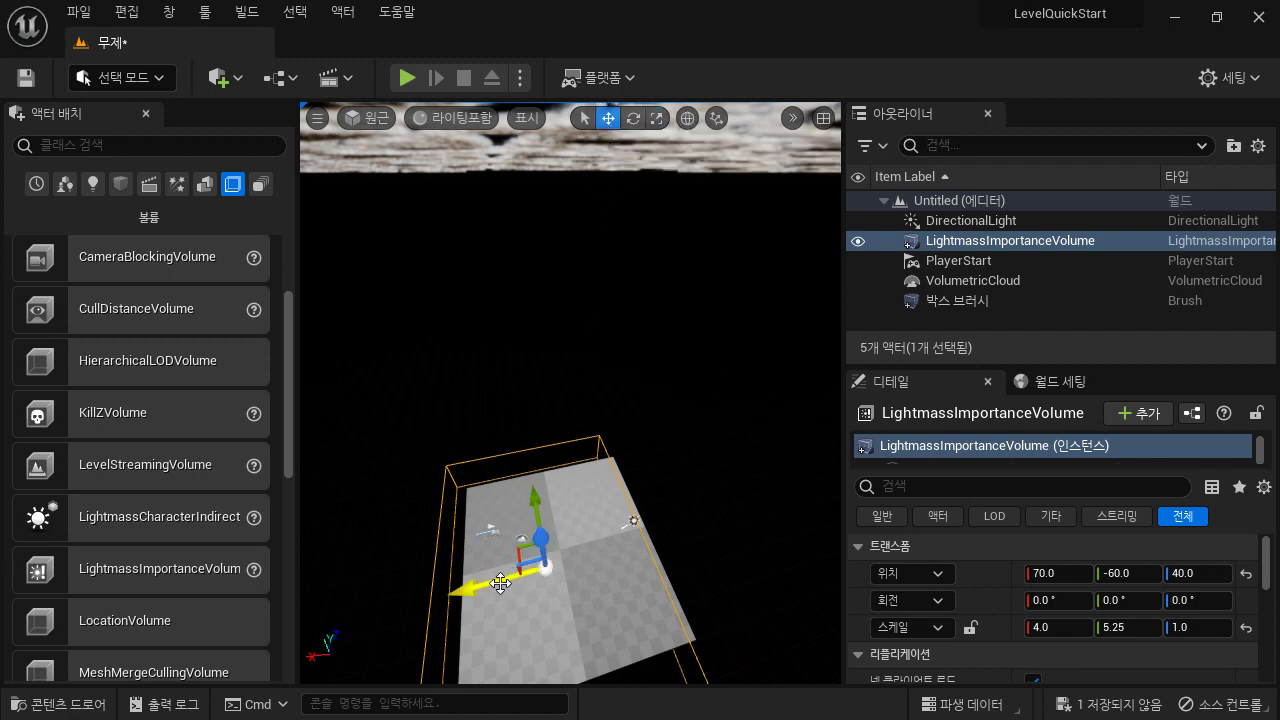
# Step: Centre the LightmassImportanceVolume over the floor at location 0, -10, 40 and set its X scale to 4.75
pyautogui.moveTo(500, 584); pyautogui.dragTo(518, 578)
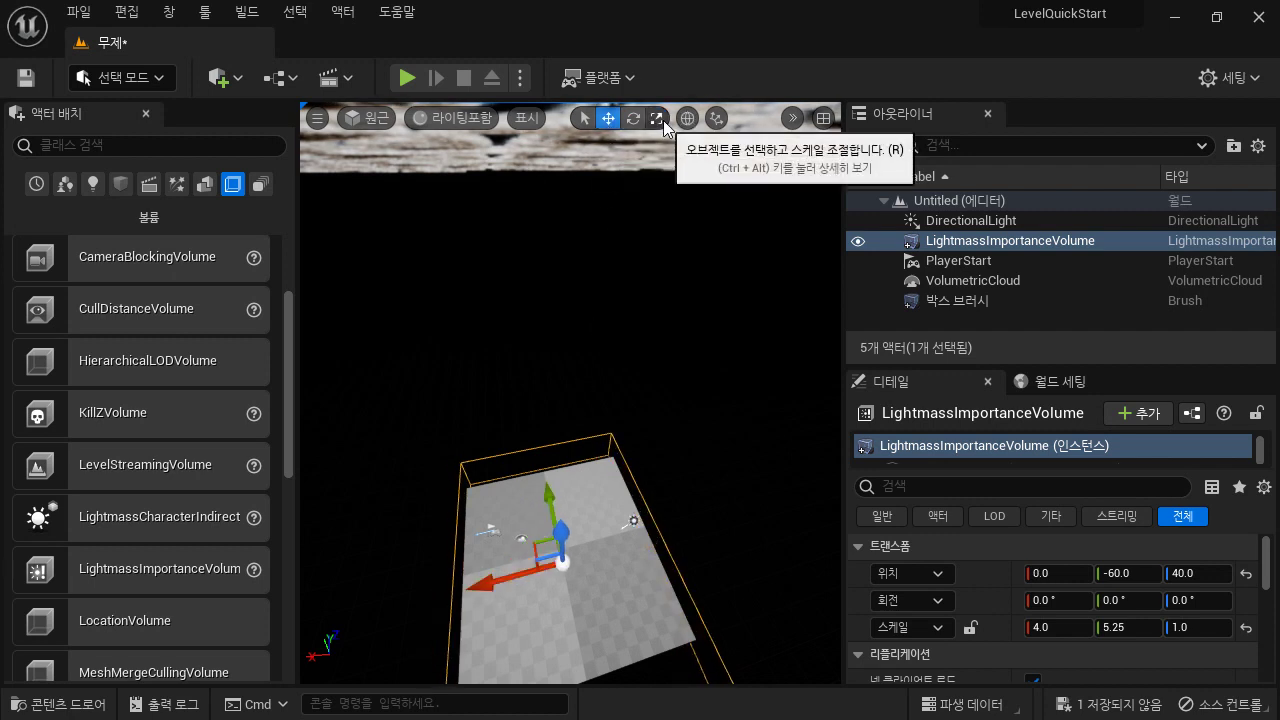
pyautogui.click(659, 119)
pyautogui.moveTo(524, 582); pyautogui.dragTo(512, 586)
pyautogui.moveTo(512, 586); pyautogui.dragTo(610, 598, button='right')
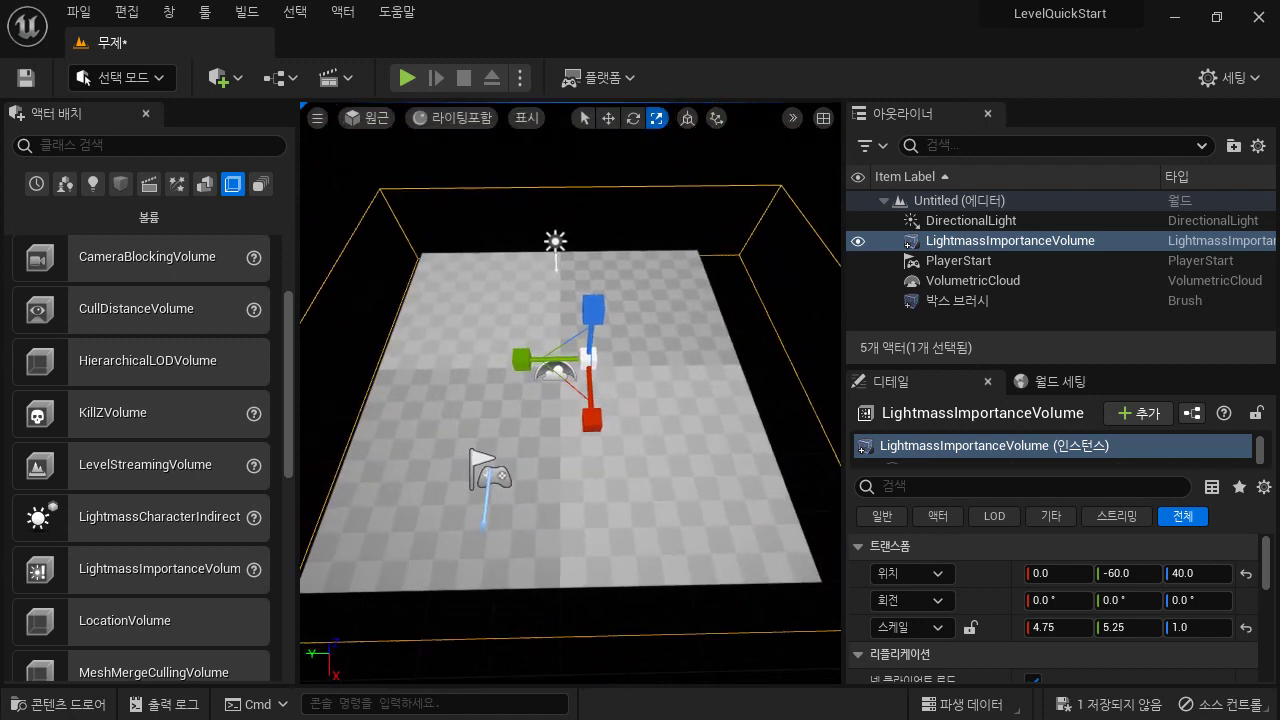
pyautogui.click(614, 117)
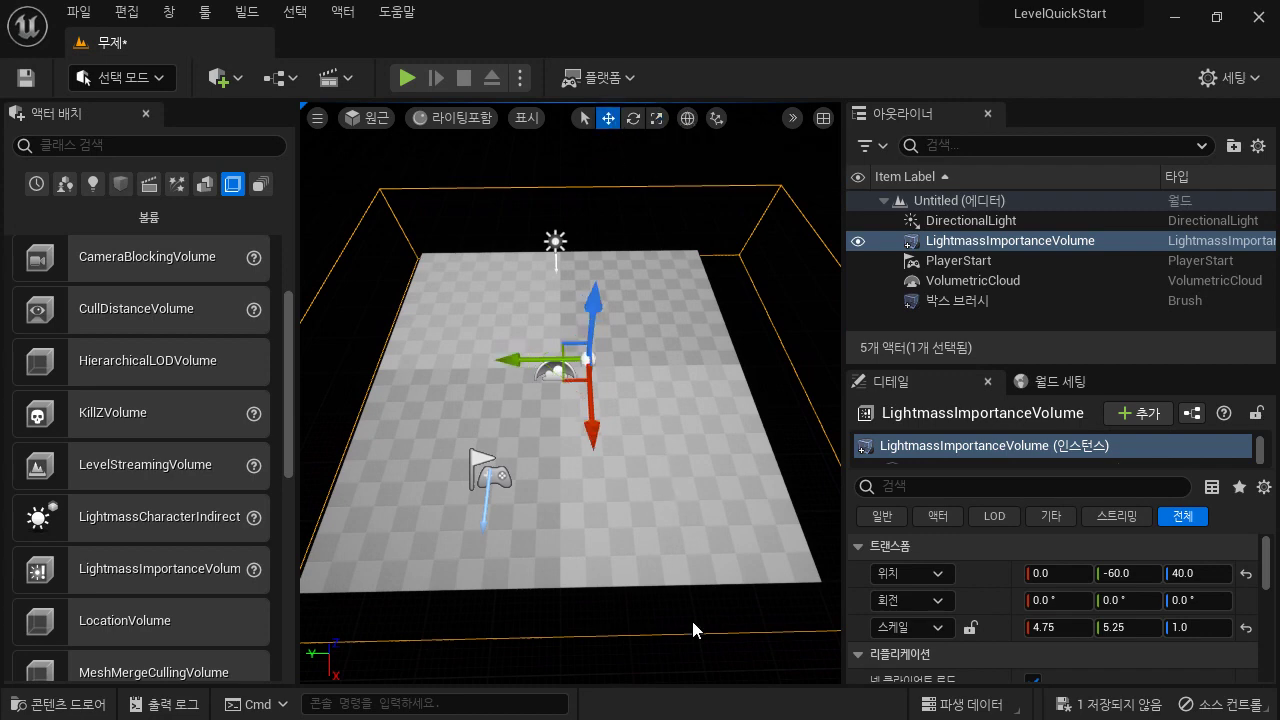
pyautogui.moveTo(545, 361); pyautogui.dragTo(520, 361)
pyautogui.moveTo(696, 421); pyautogui.dragTo(580, 453, button='right')
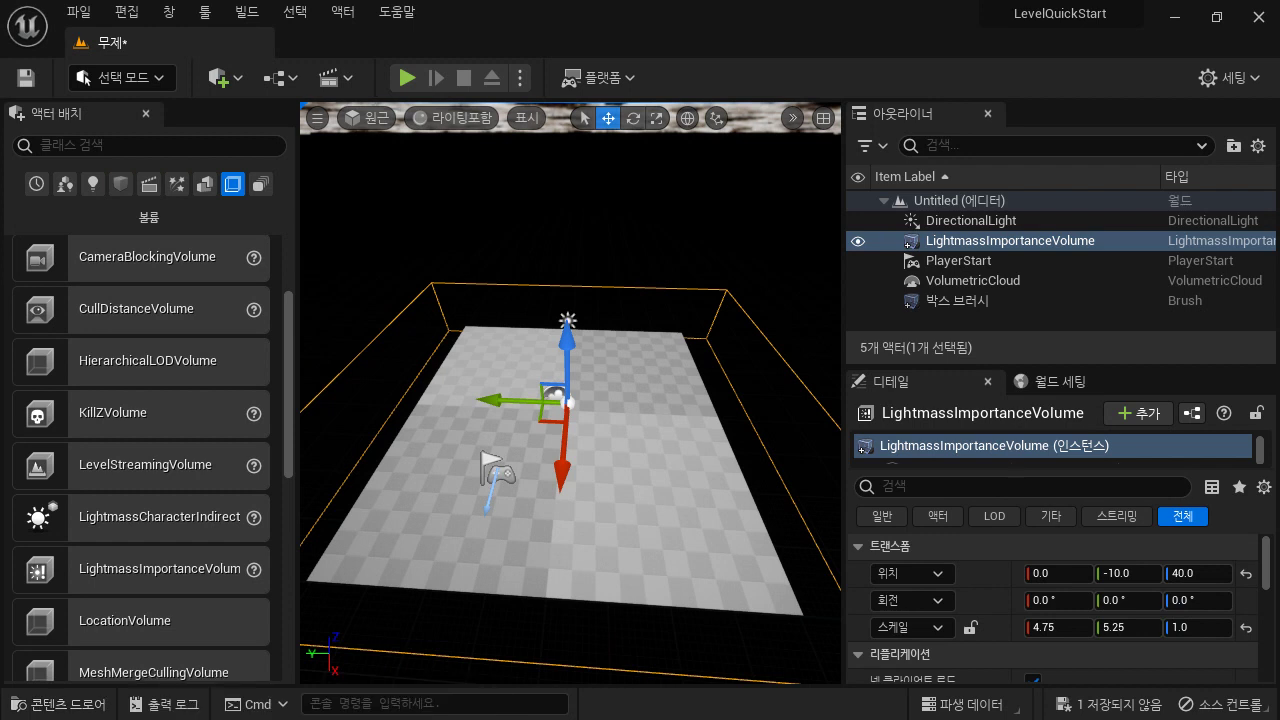
# Step: Open Content Browser 2 below the viewport and enlarge it to show the folder contents
pyautogui.click(167, 13)
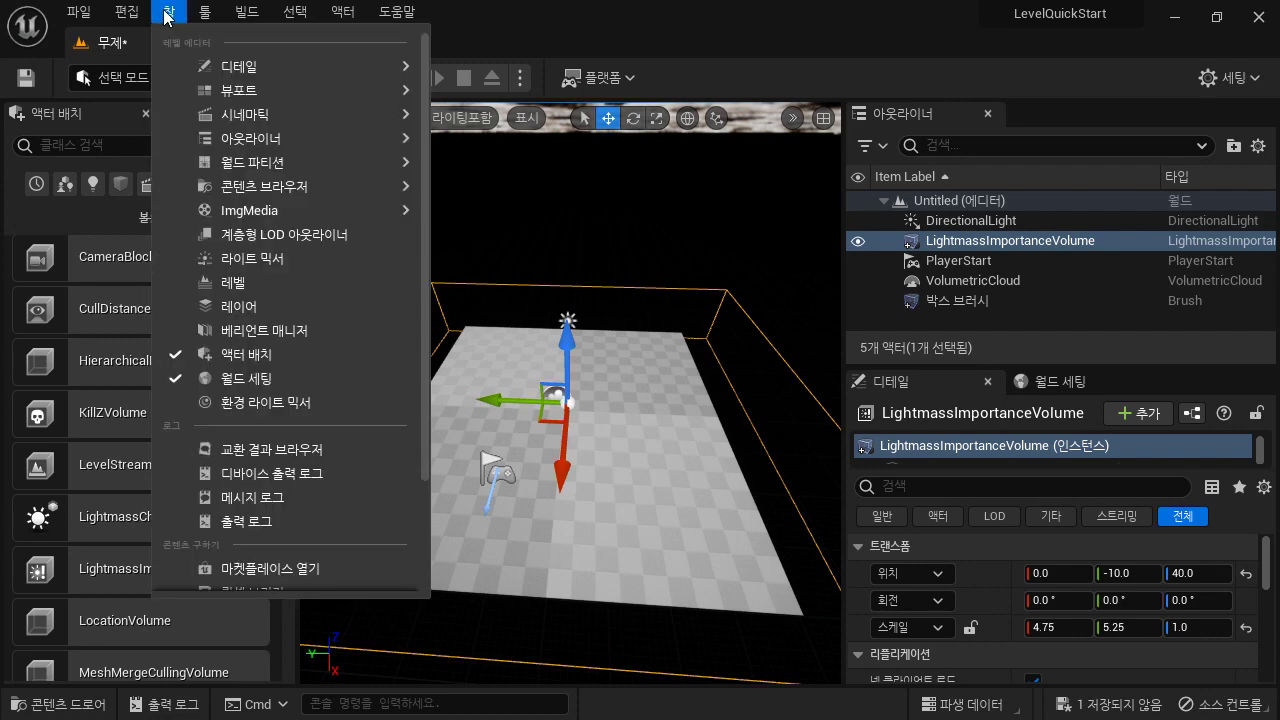
pyautogui.moveTo(260, 186)
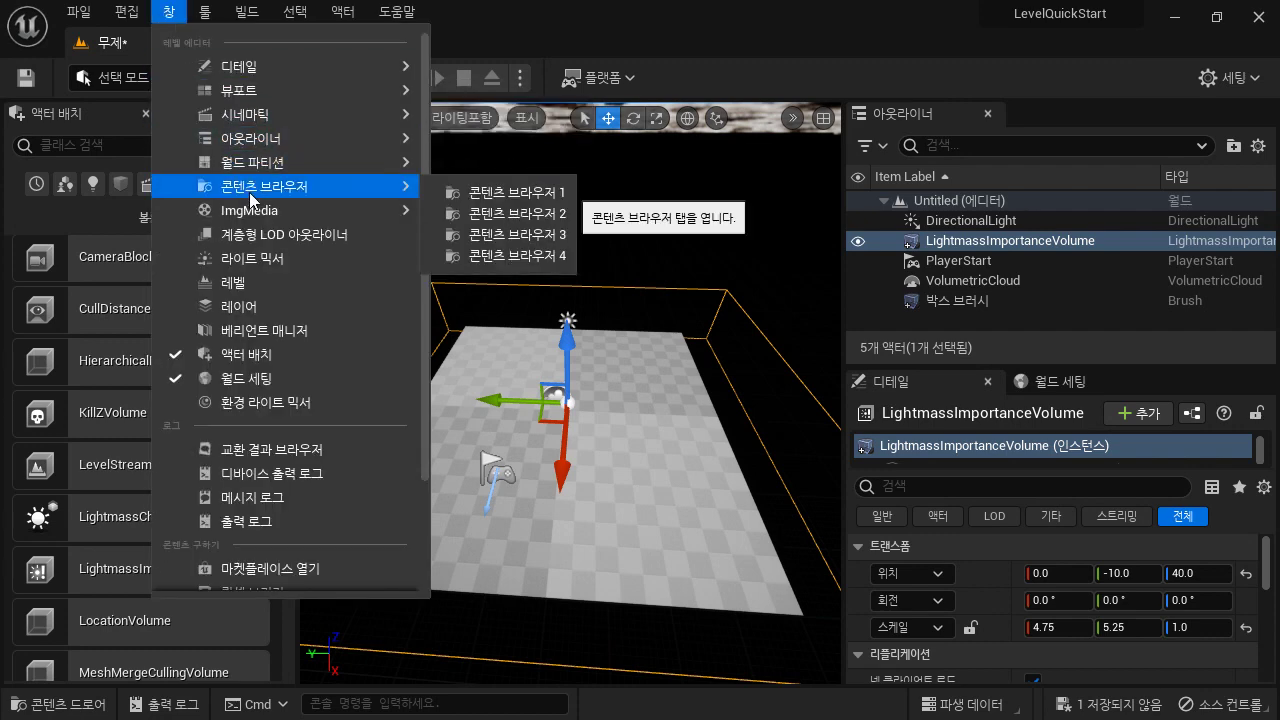
pyautogui.click(497, 213)
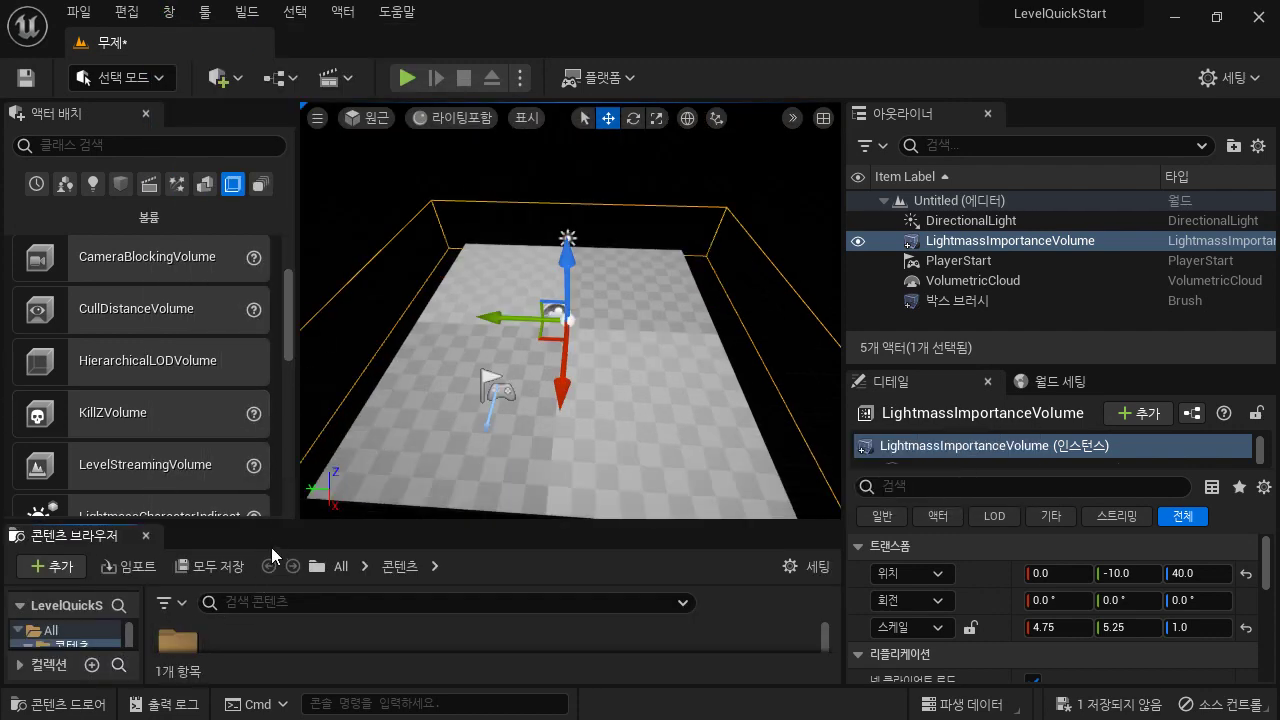
pyautogui.moveTo(280, 521); pyautogui.dragTo(282, 452)
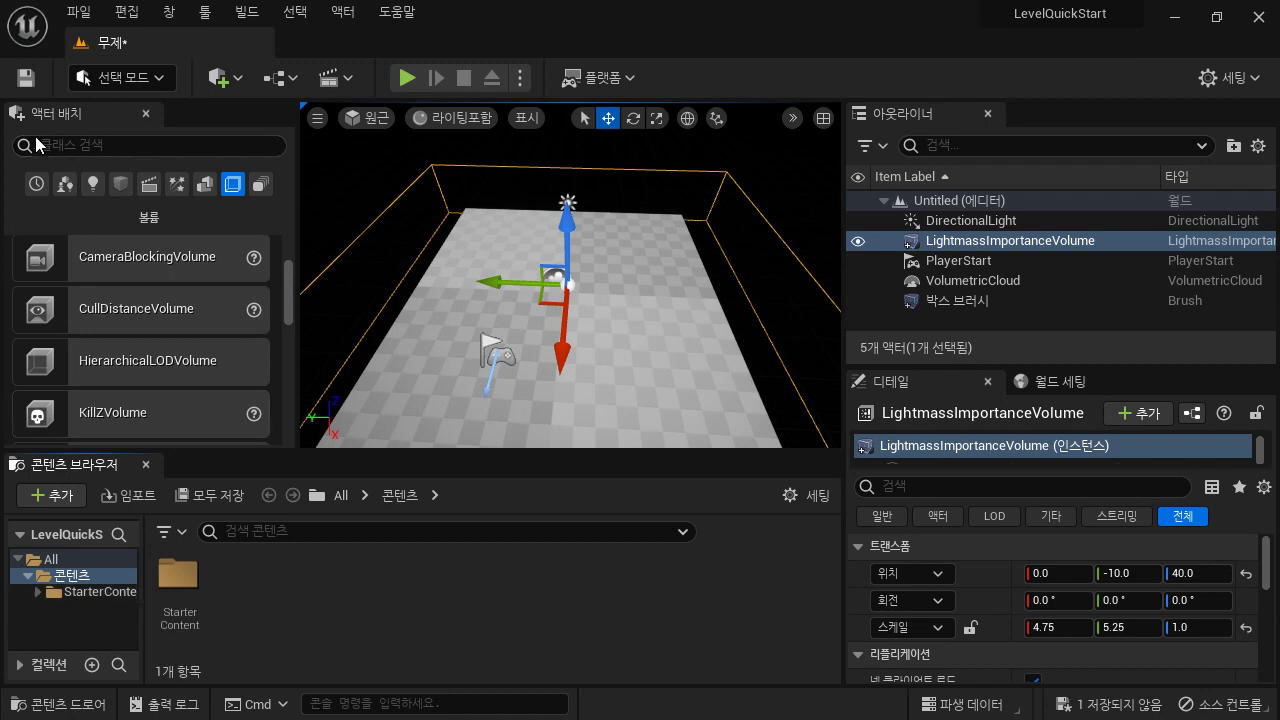
# Step: Check the starter content option in the new project settings, and close them without creating a project
pyautogui.click(82, 11)
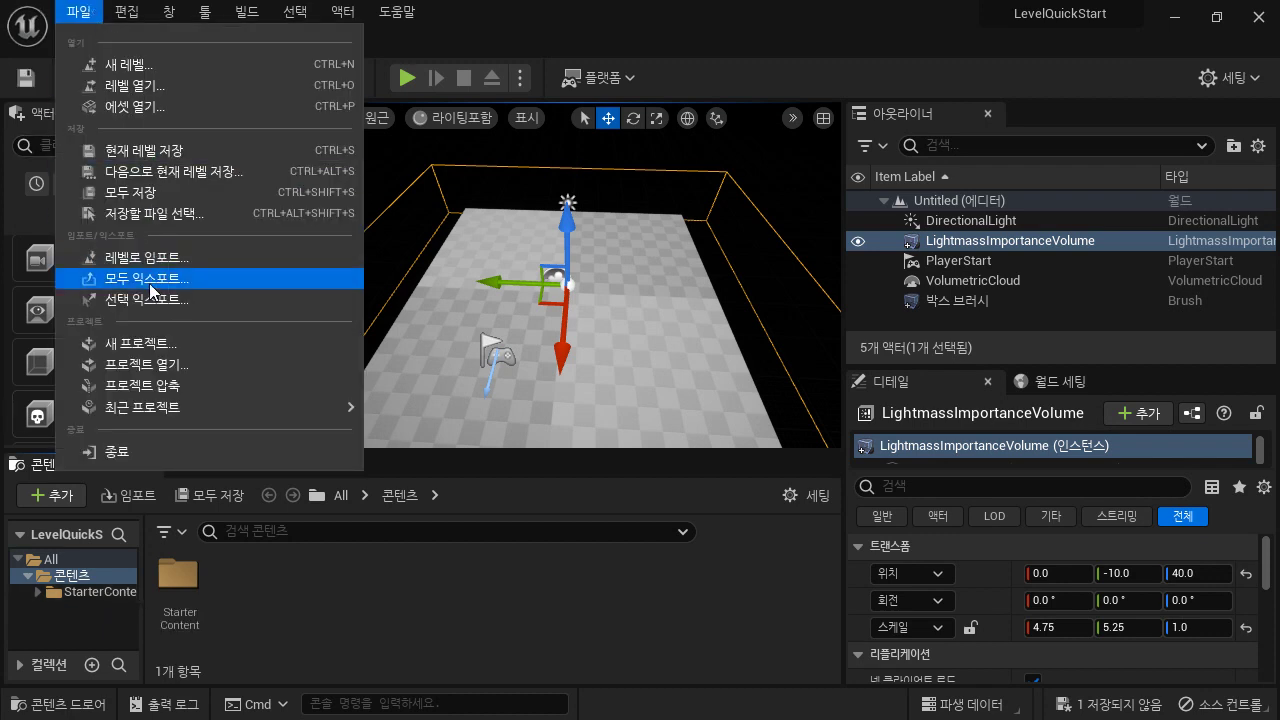
pyautogui.click(171, 349)
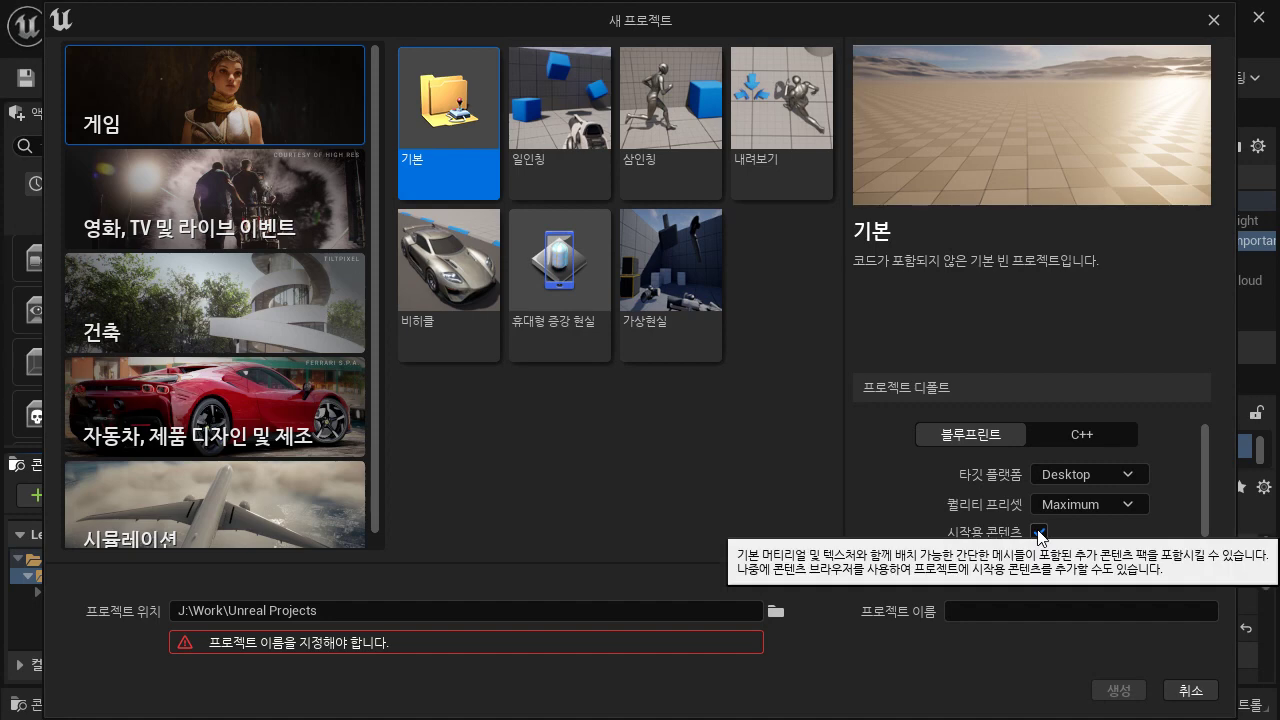
pyautogui.click(1185, 700)
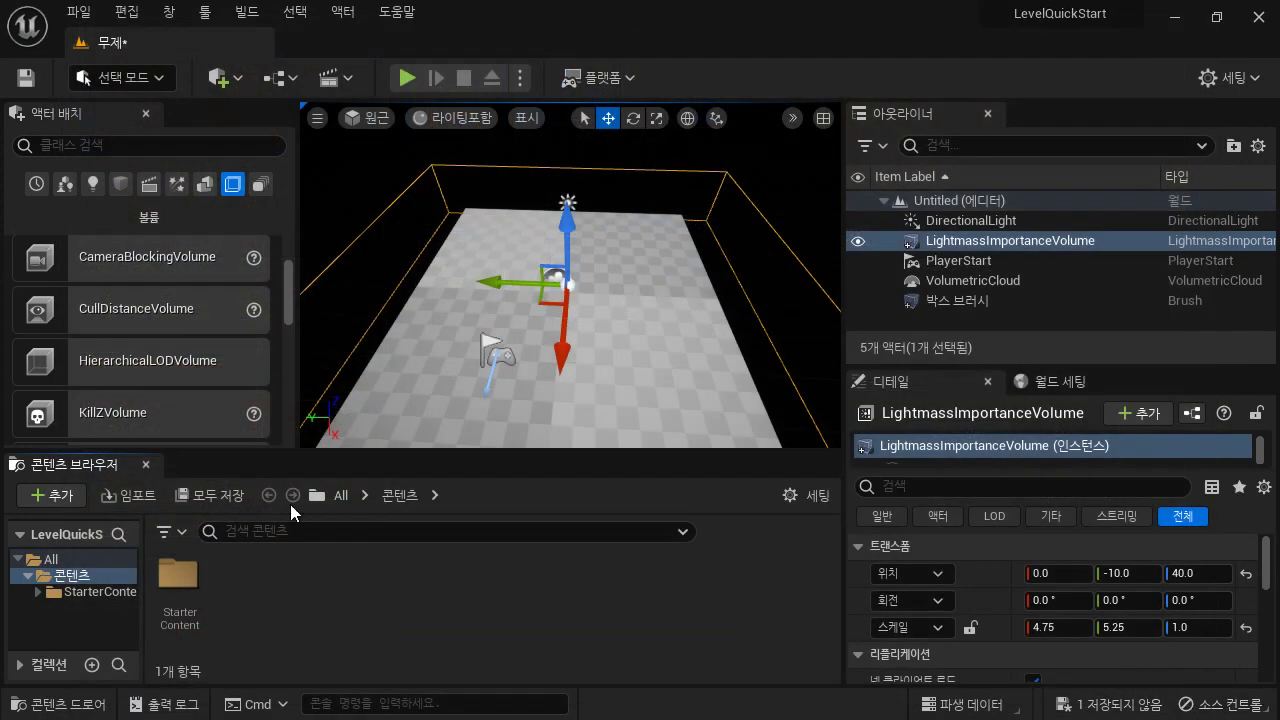
# Step: Place the SM_Chair mesh from the StarterContent Props folder onto the floor near its middle
pyautogui.click(69, 592)
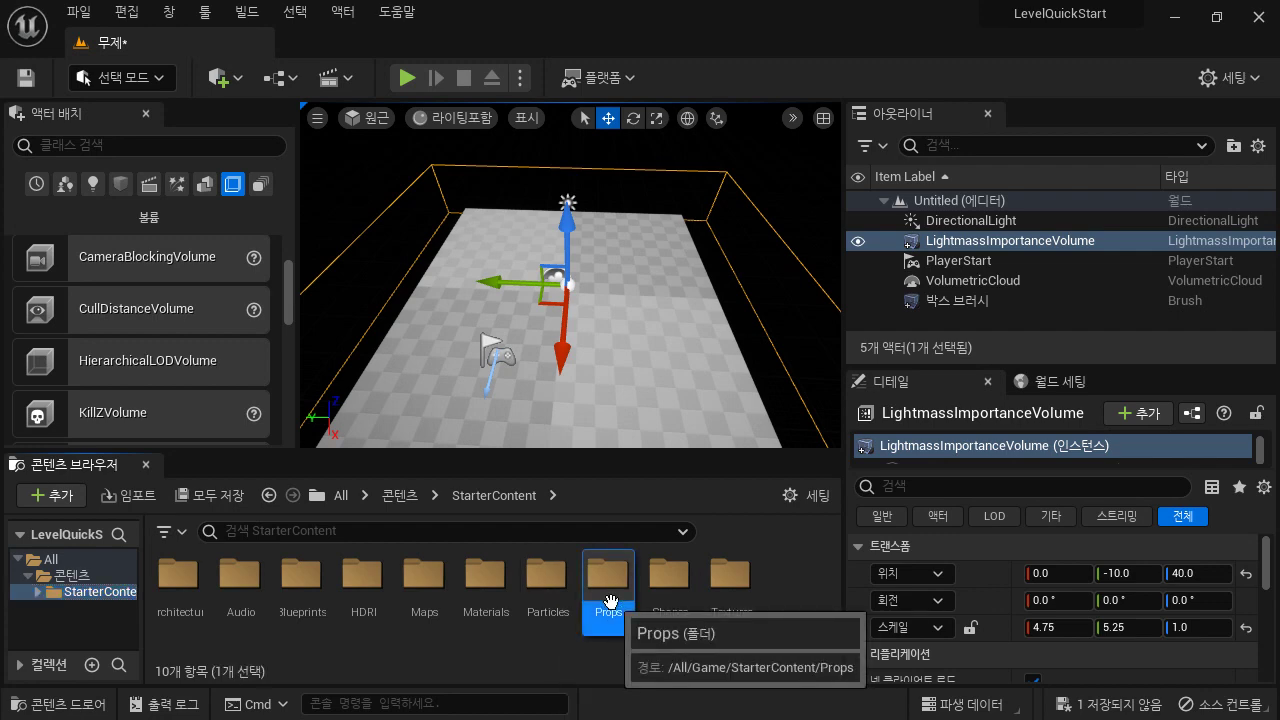
pyautogui.doubleClick(605, 600)
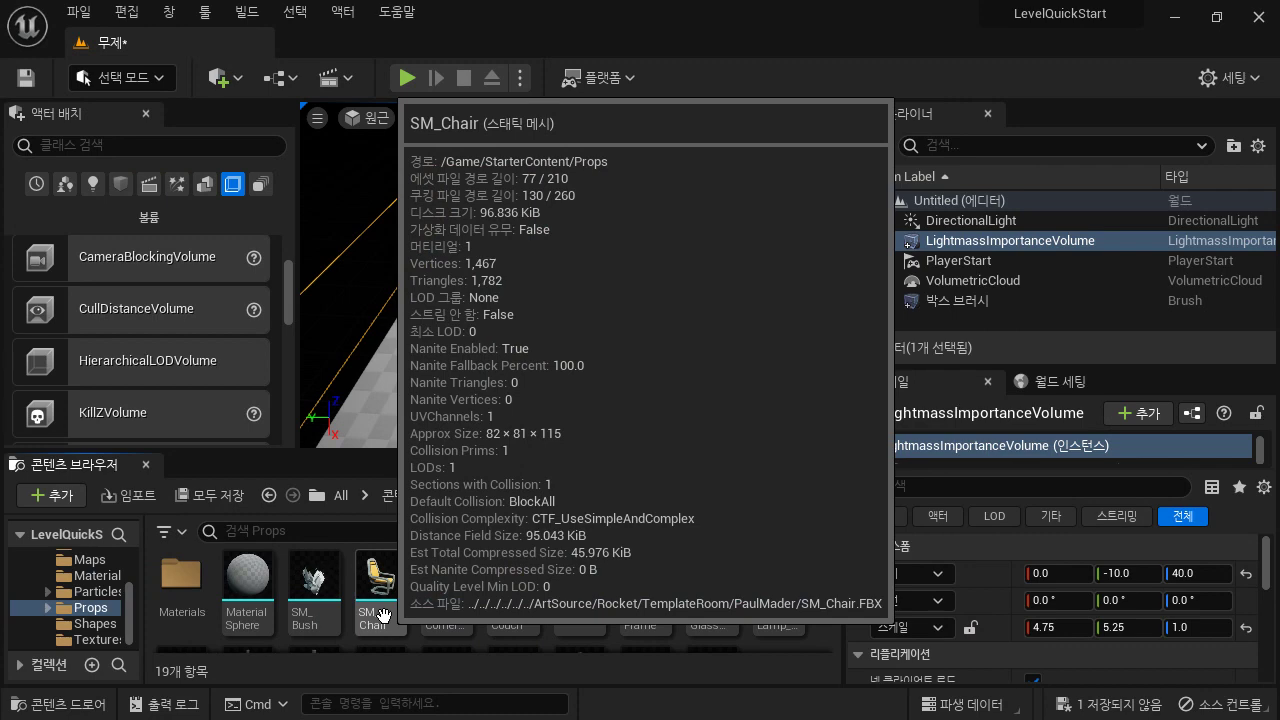
pyautogui.moveTo(384, 613); pyautogui.dragTo(522, 348)
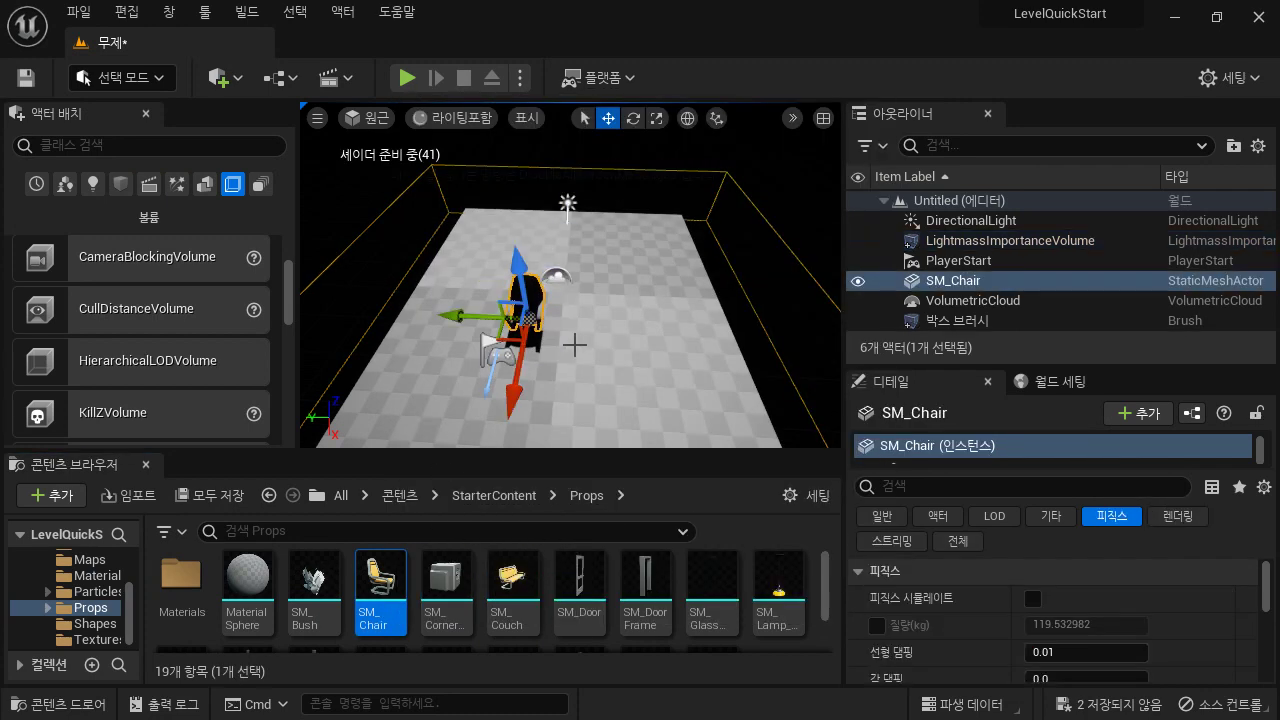
pyautogui.moveTo(575, 344); pyautogui.dragTo(575, 344, button='right')
pyautogui.scroll(-1, 645, 325)
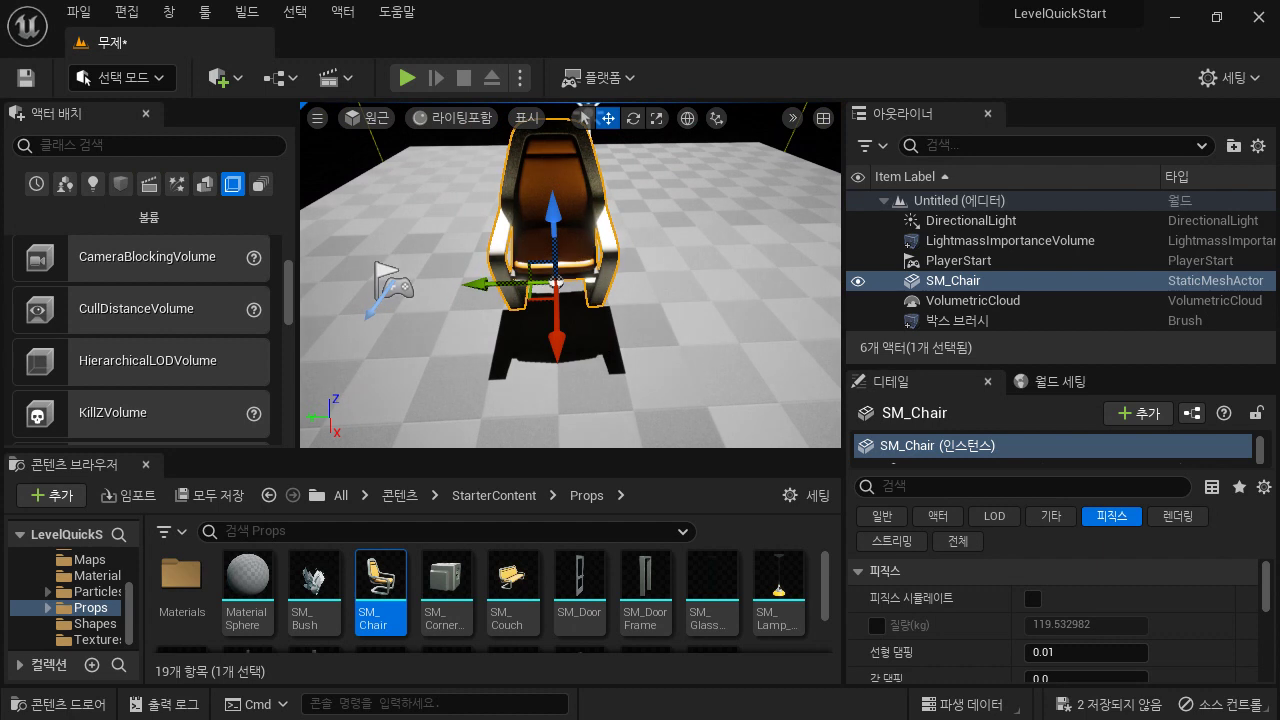
pyautogui.scroll(-2, 644, 320)
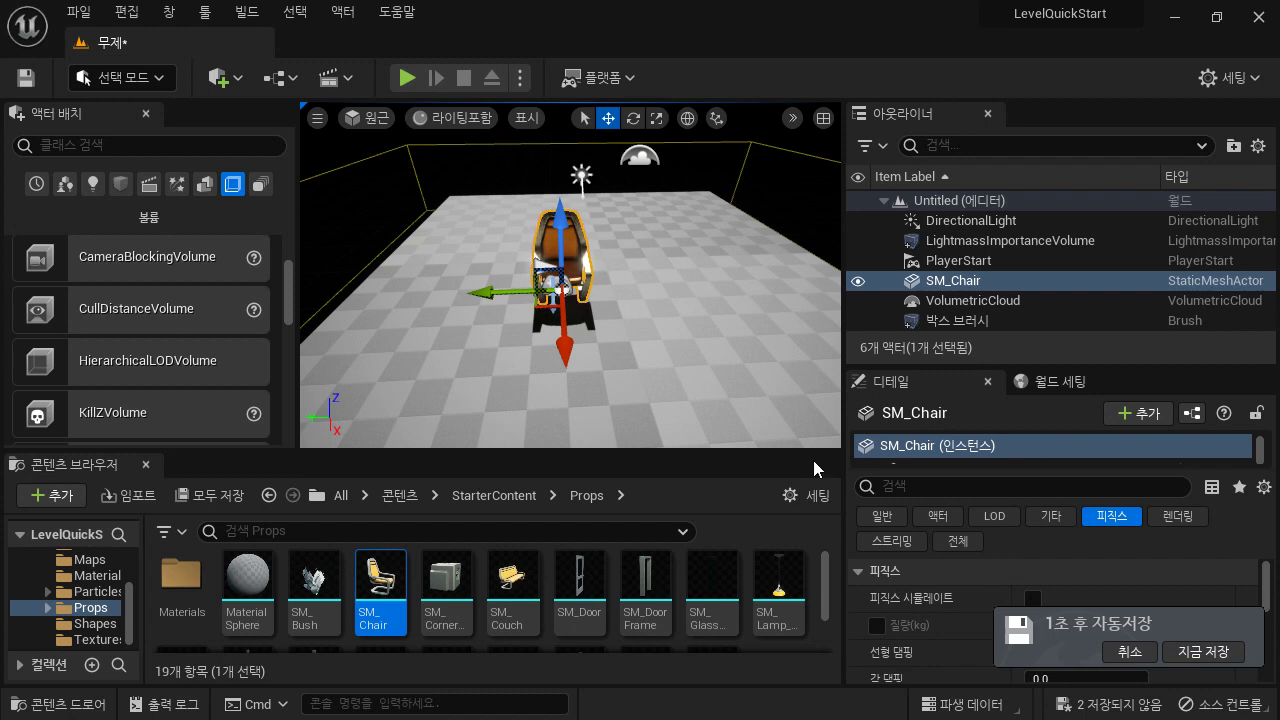
# Step: Reposition the chair on the floor along its X and Y axes, keeping it behind the player start
pyautogui.moveTo(790, 420); pyautogui.dragTo(608, 252, button='right')
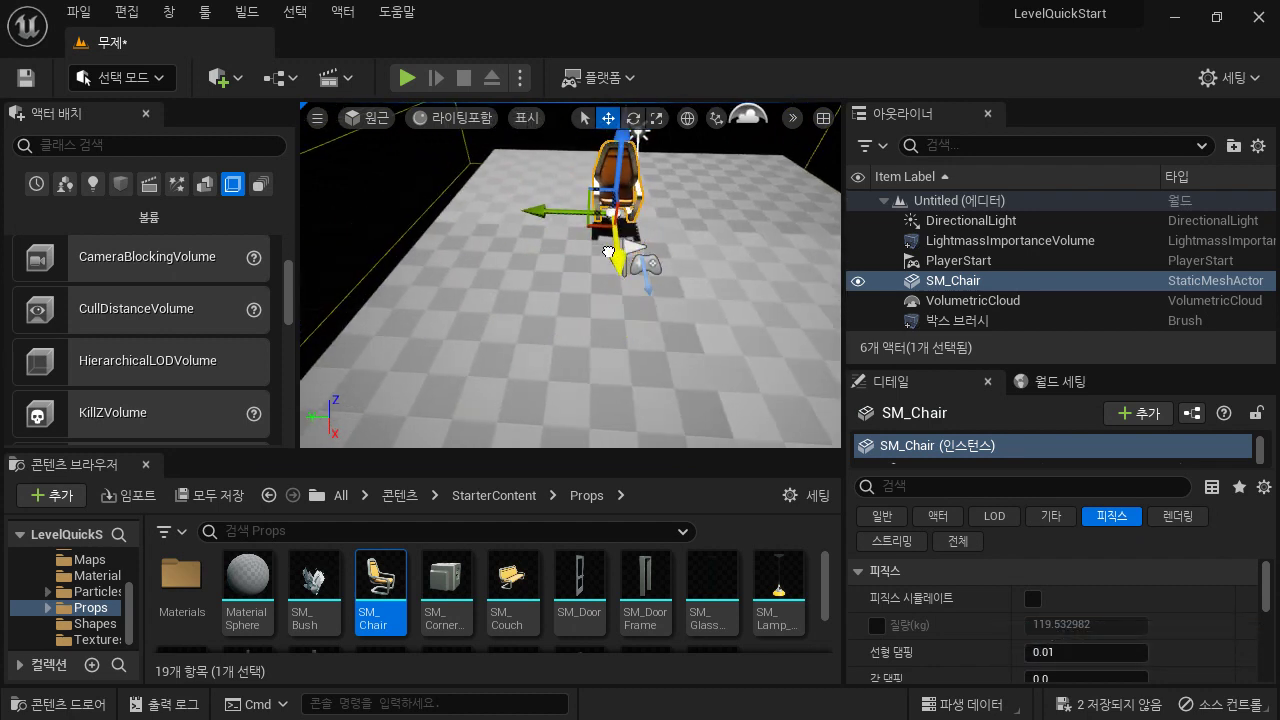
pyautogui.moveTo(608, 252); pyautogui.dragTo(600, 168)
pyautogui.moveTo(600, 168); pyautogui.dragTo(536, 228, button='right')
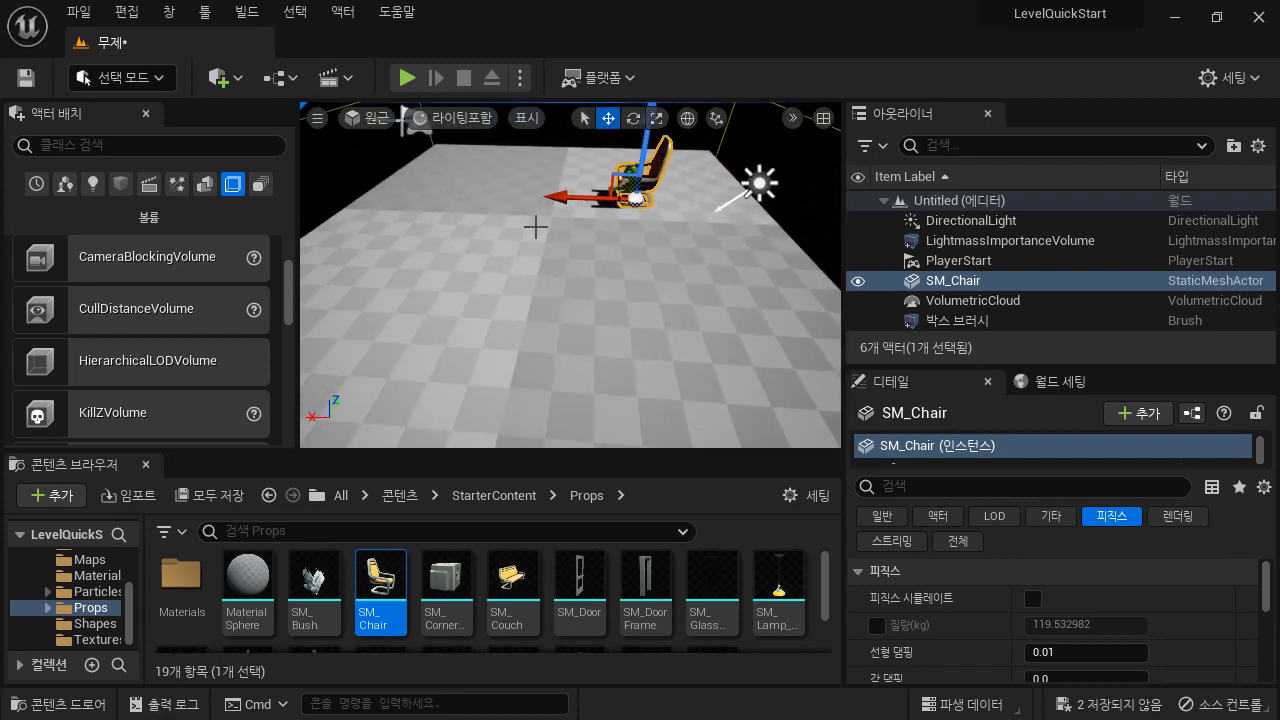
pyautogui.moveTo(570, 197); pyautogui.dragTo(515, 197)
pyautogui.moveTo(515, 197); pyautogui.dragTo(551, 213, button='right')
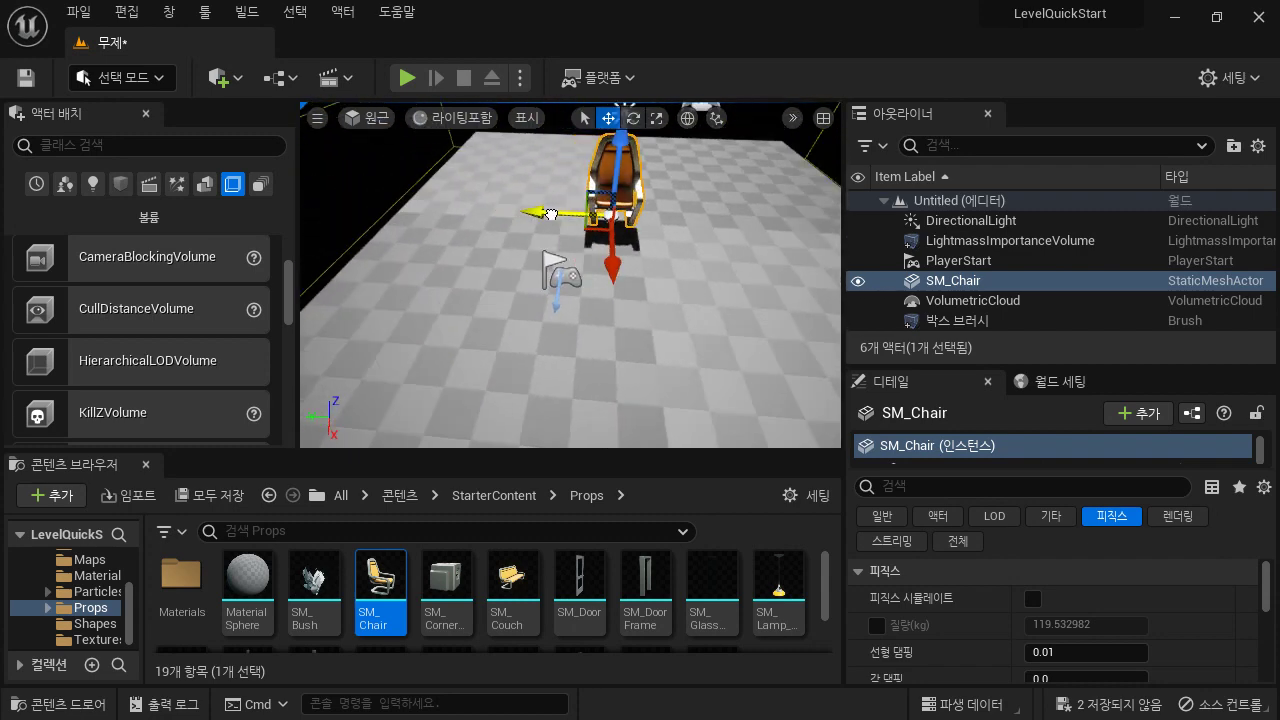
pyautogui.moveTo(551, 213); pyautogui.dragTo(608, 213)
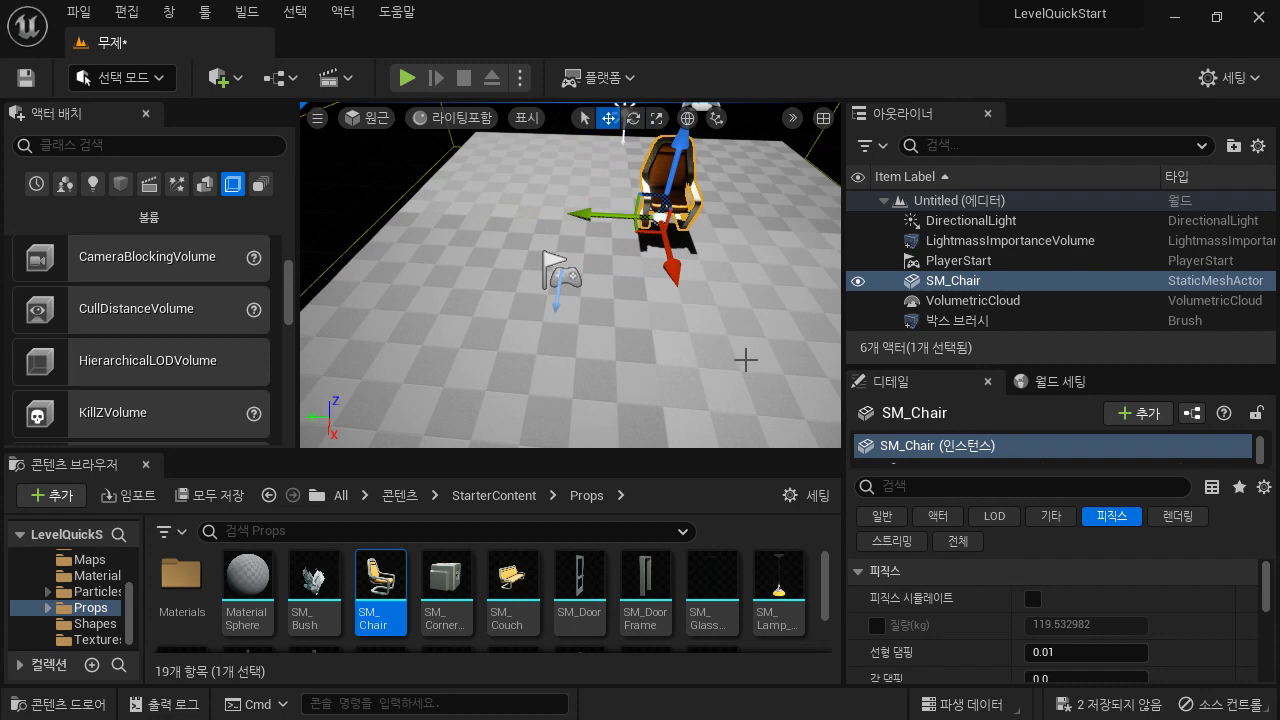
pyautogui.moveTo(746, 359); pyautogui.dragTo(740, 355, button='right')
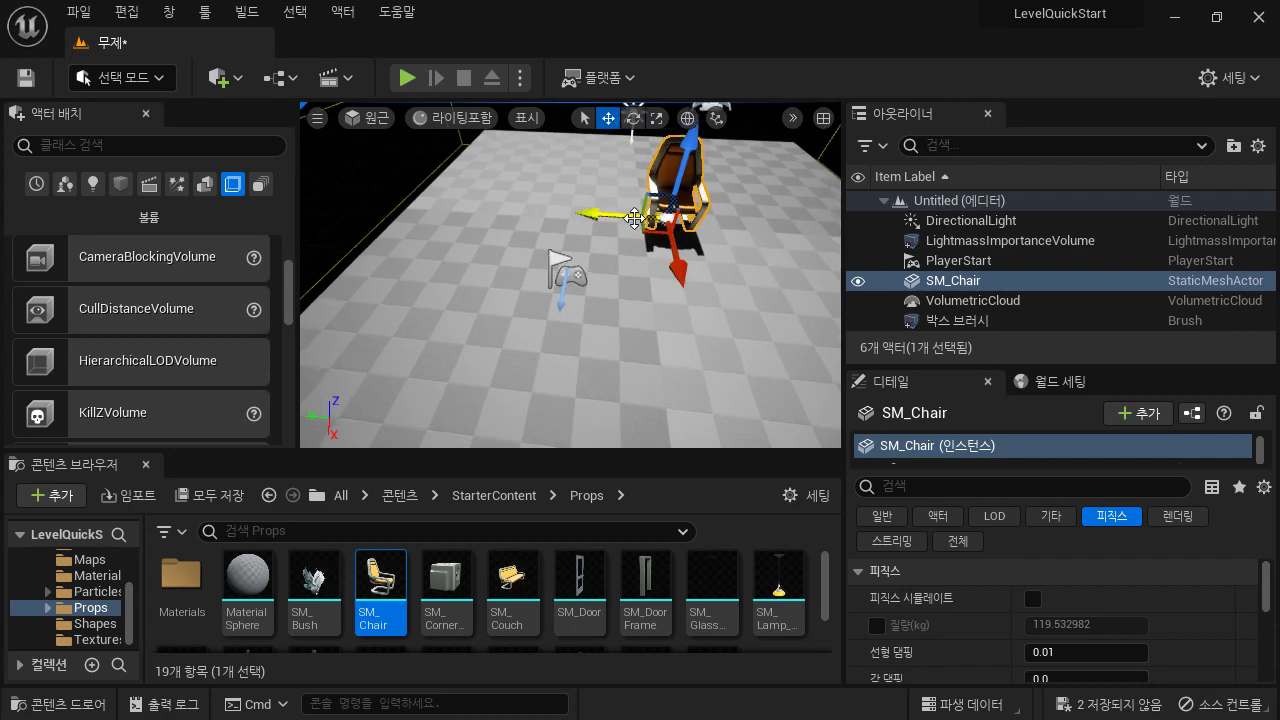
pyautogui.moveTo(757, 274)
pyautogui.mouseDown(button='right')
pyautogui.moveTo(640, 270)
pyautogui.moveTo(737, 280)
pyautogui.mouseUp(button='right')
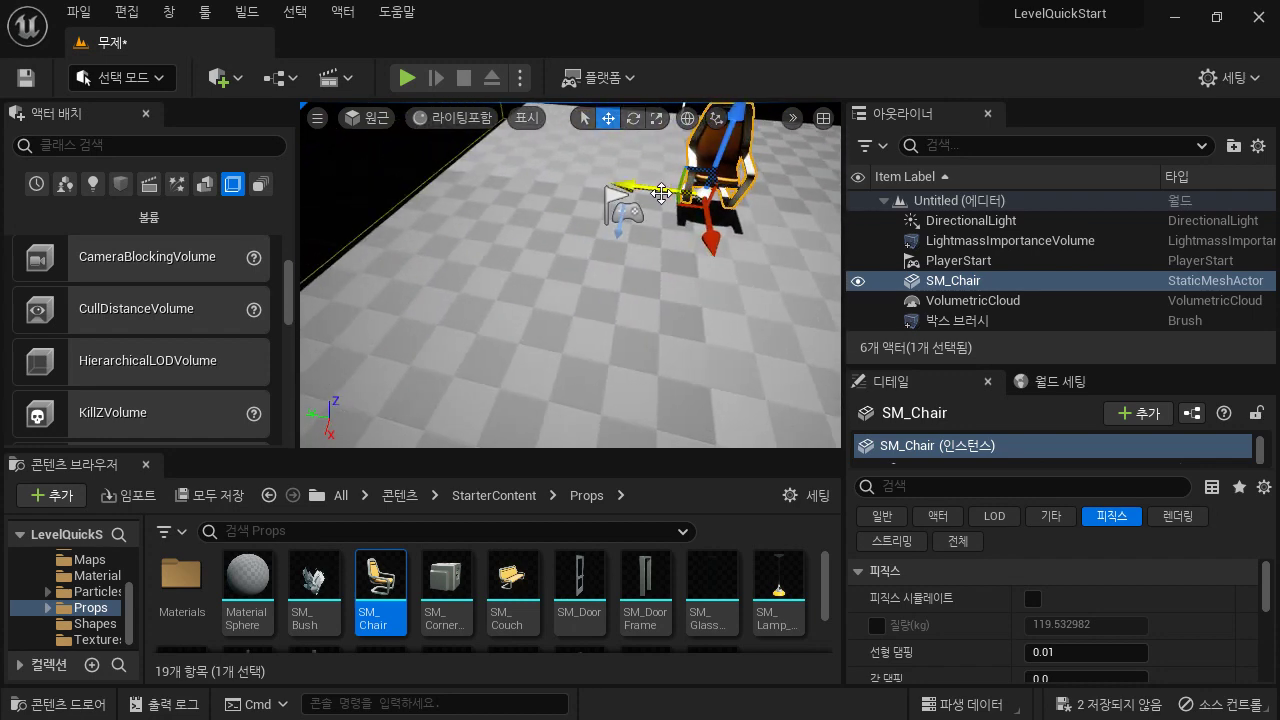
pyautogui.moveTo(661, 193); pyautogui.dragTo(641, 195)
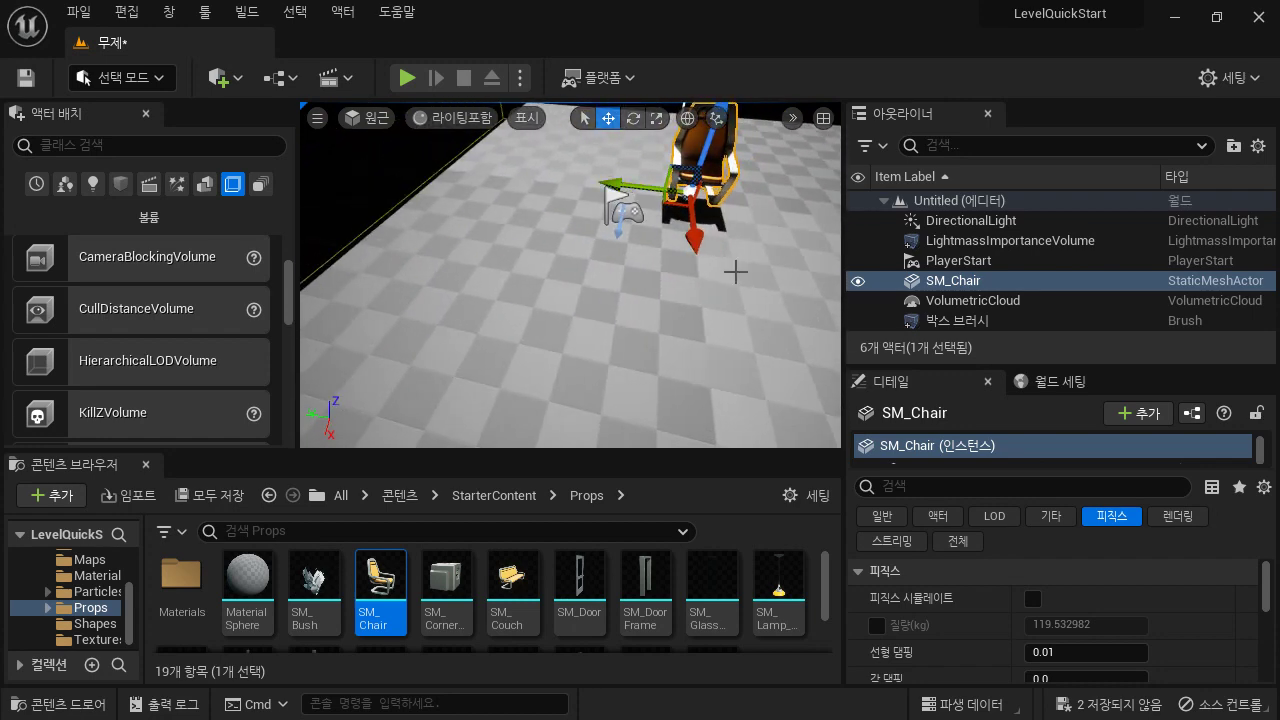
pyautogui.moveTo(736, 272)
pyautogui.mouseDown(button='right')
pyautogui.moveTo(726, 250)
pyautogui.moveTo(720, 290)
pyautogui.moveTo(704, 285)
pyautogui.moveTo(736, 275)
pyautogui.mouseUp(button='right')
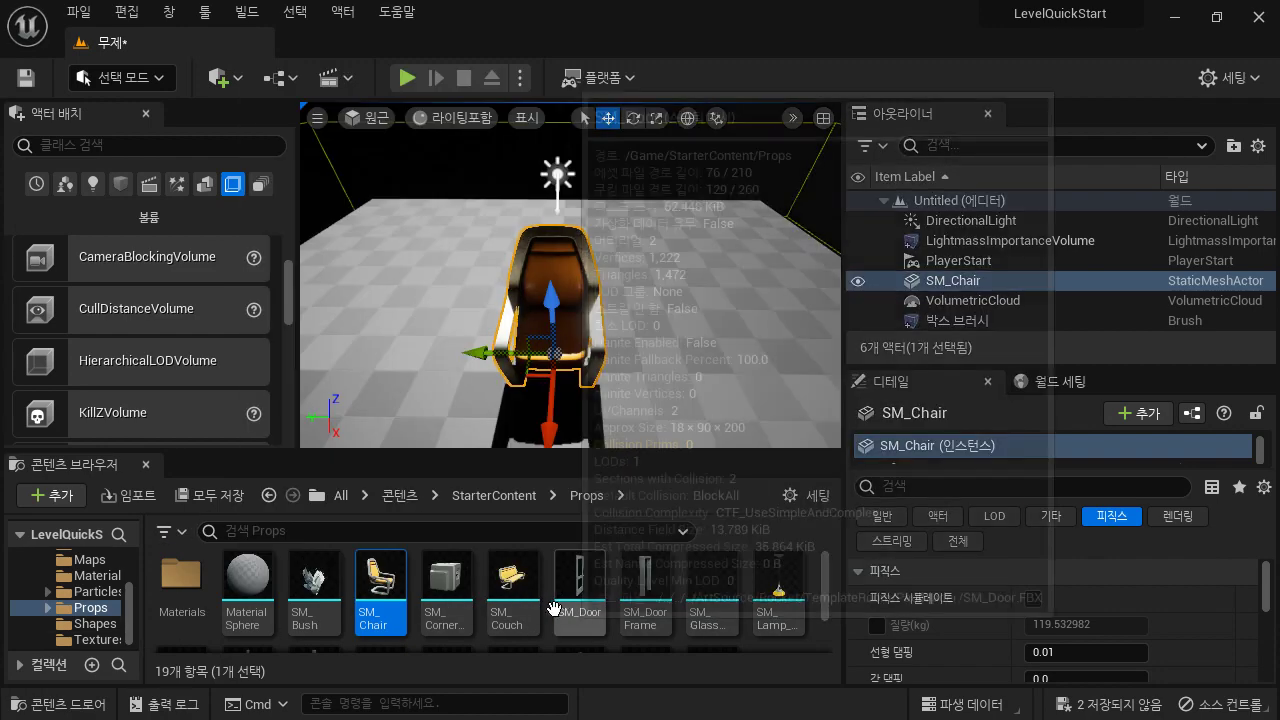
# Step: Place the SM_TableRound mesh from the Props folder onto the floor beside the chair
pyautogui.scroll(-1, 541, 604)
pyautogui.scroll(-1, 541, 604)
pyautogui.click(672, 612)
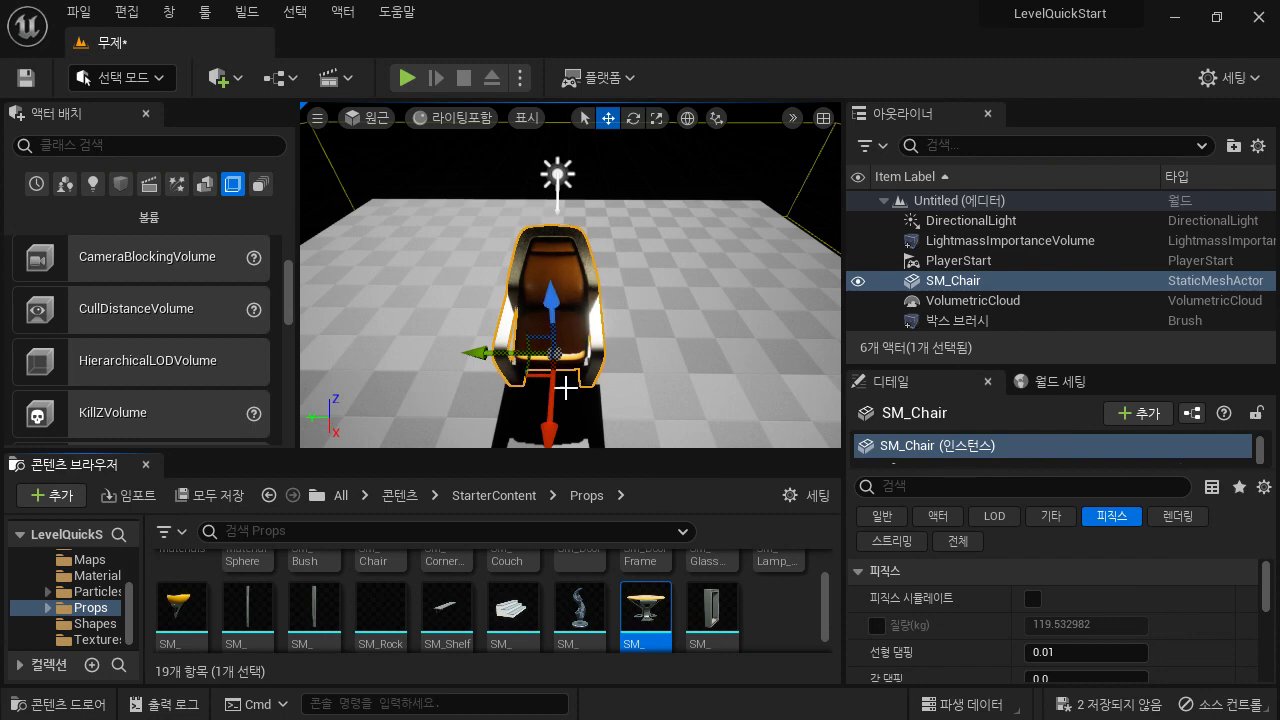
pyautogui.moveTo(645, 607); pyautogui.dragTo(662, 370)
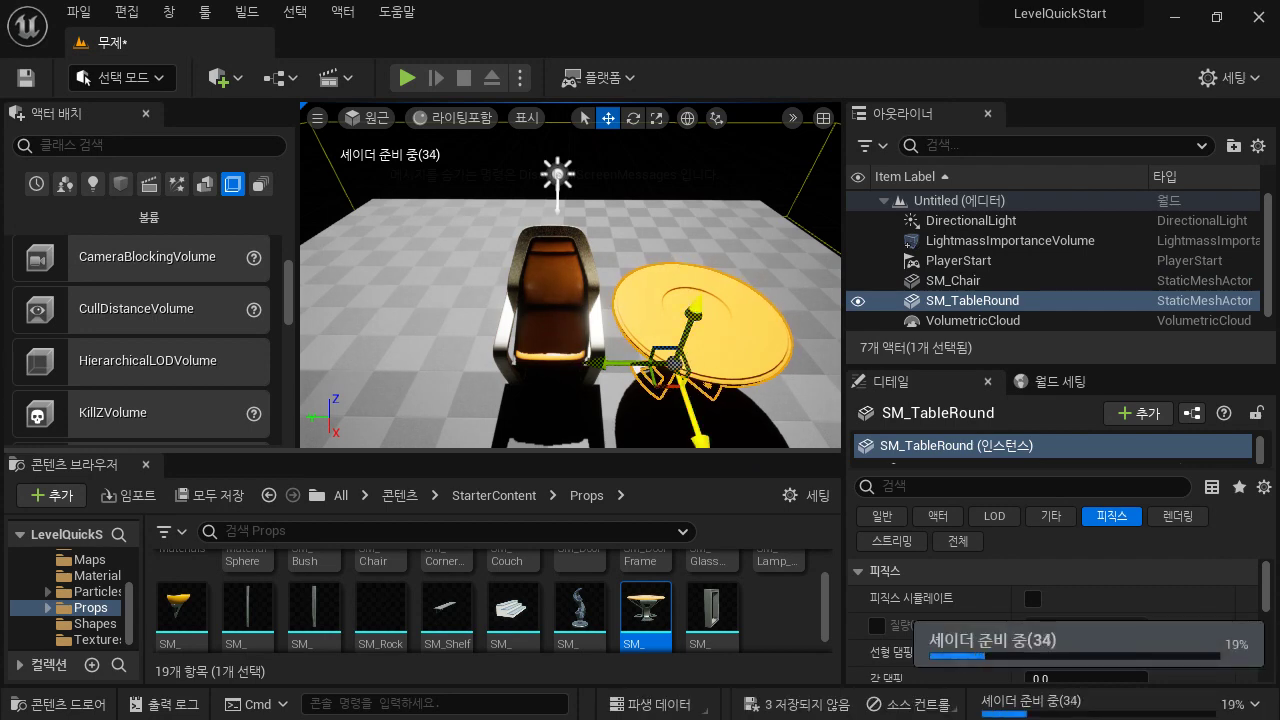
pyautogui.moveTo(662, 370); pyautogui.dragTo(752, 396, button='right')
pyautogui.moveTo(570, 290); pyautogui.dragTo(480, 280, button='right')
pyautogui.moveTo(620, 283); pyautogui.dragTo(618, 320, button='right')
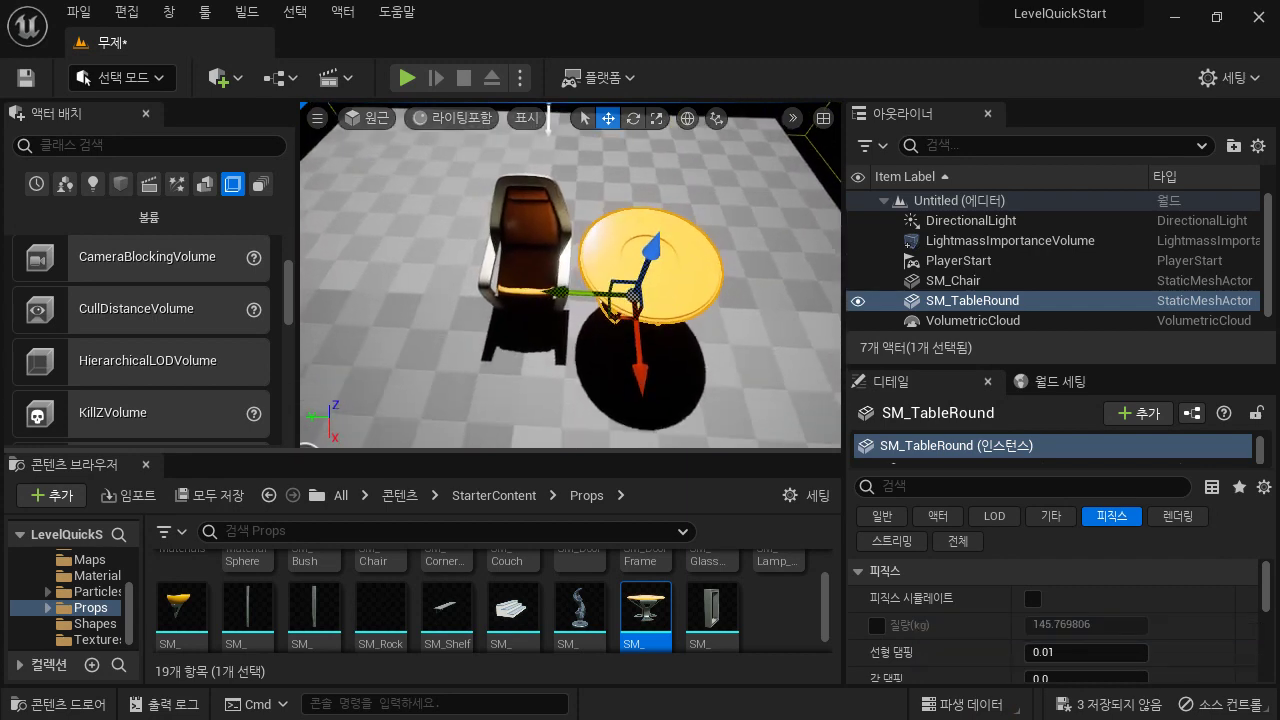
pyautogui.scroll(-8, 620, 283)
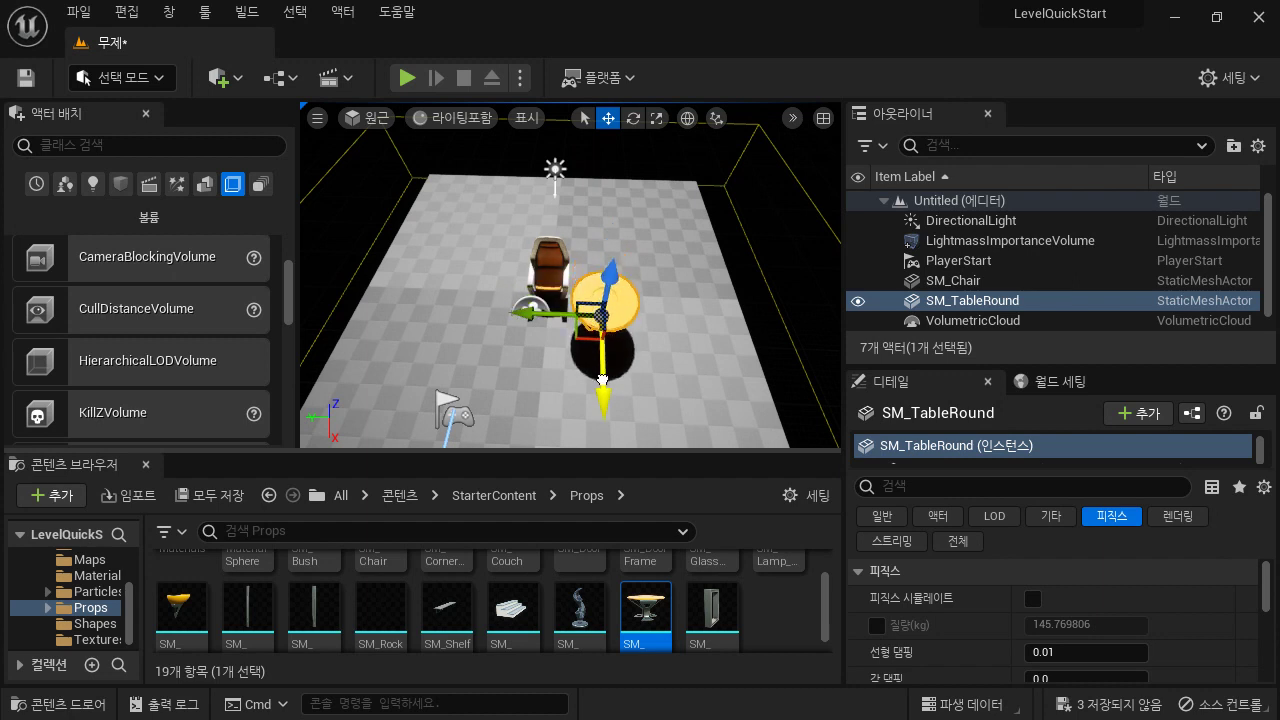
# Step: Move the chair back along X, and shift the round table along Y to stand in front of the chair
pyautogui.click(552, 258)
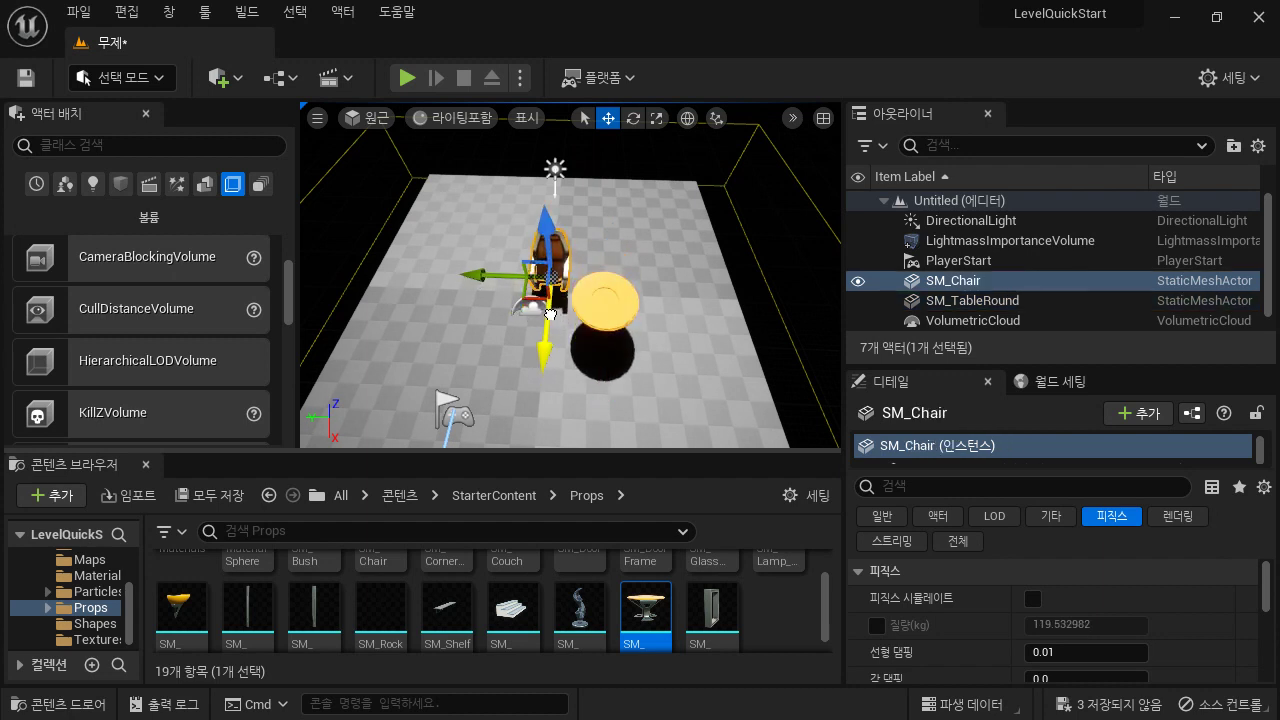
pyautogui.moveTo(549, 316); pyautogui.dragTo(554, 267)
pyautogui.click(617, 293)
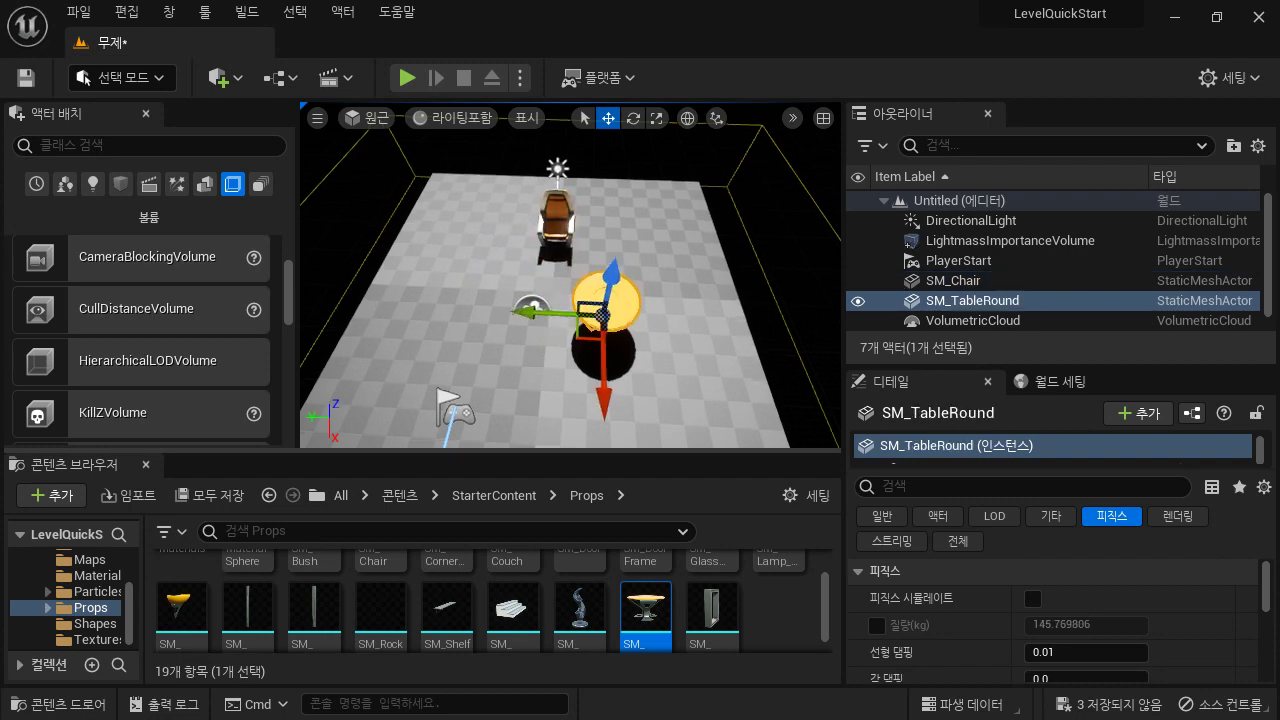
pyautogui.moveTo(617, 293); pyautogui.dragTo(592, 288, button='right')
pyautogui.moveTo(620, 373); pyautogui.dragTo(584, 373, button='right')
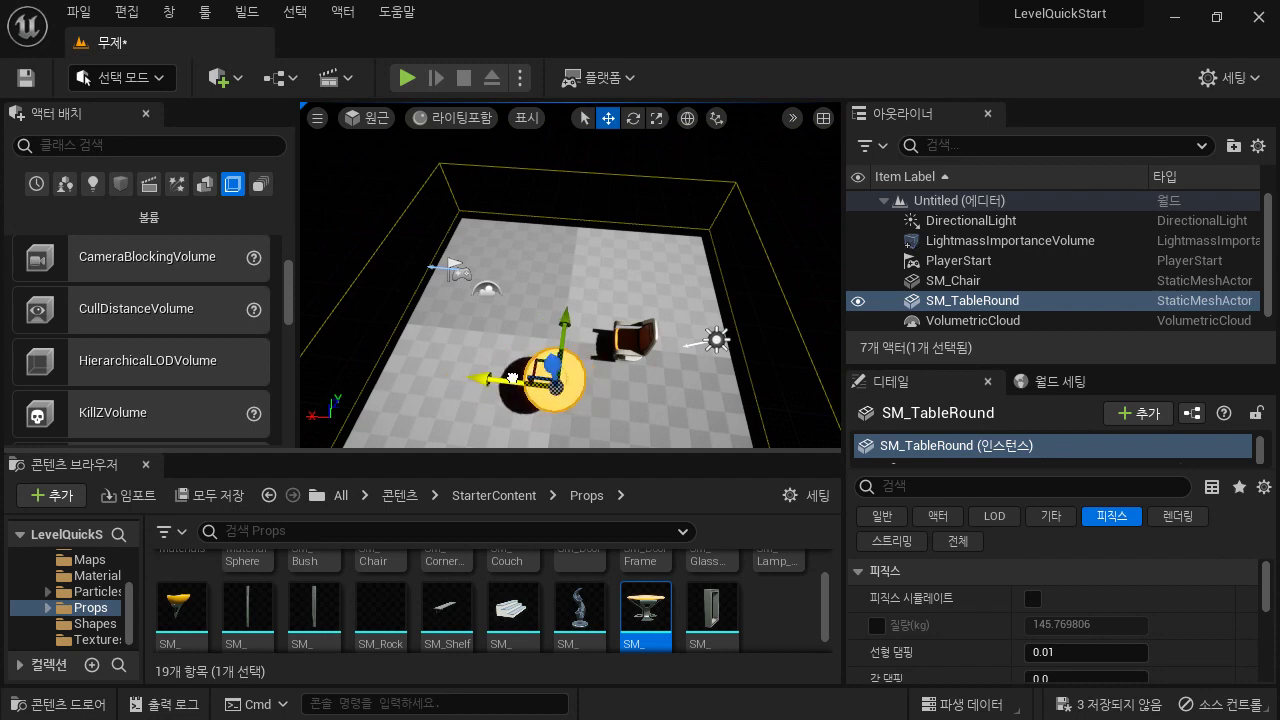
pyautogui.moveTo(584, 373); pyautogui.dragTo(722, 262, button='right')
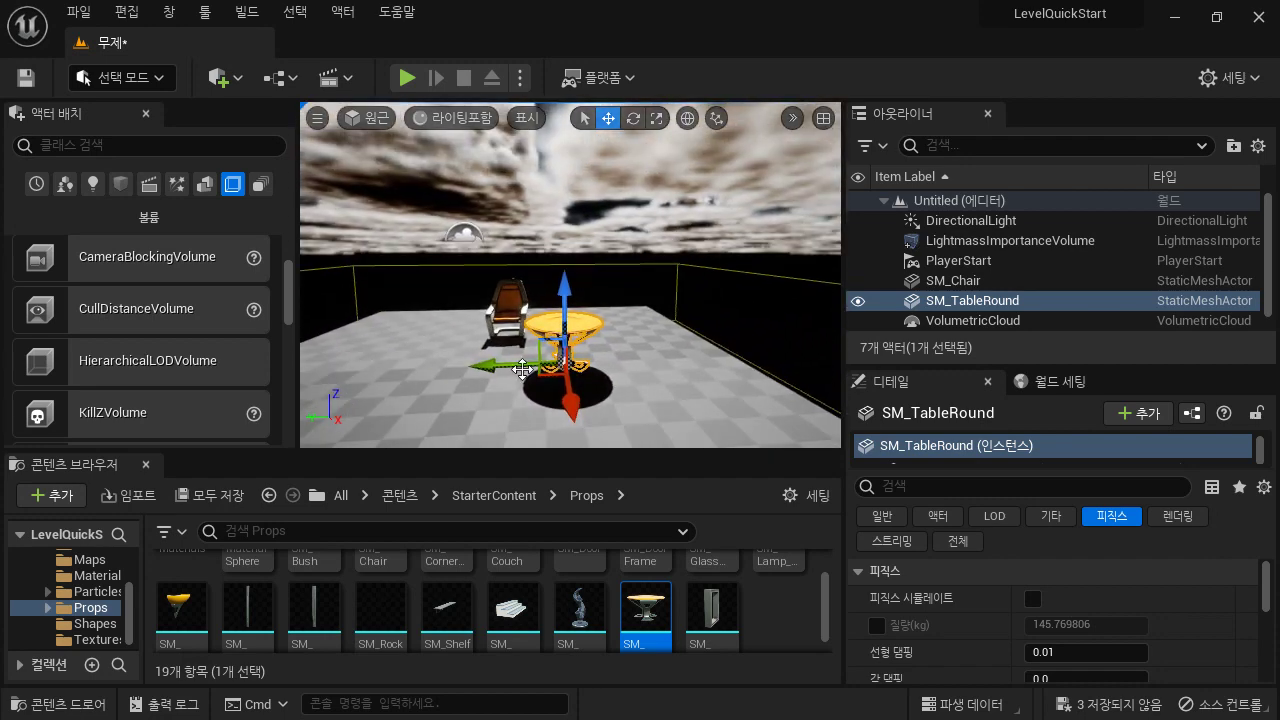
pyautogui.moveTo(521, 365); pyautogui.dragTo(465, 363)
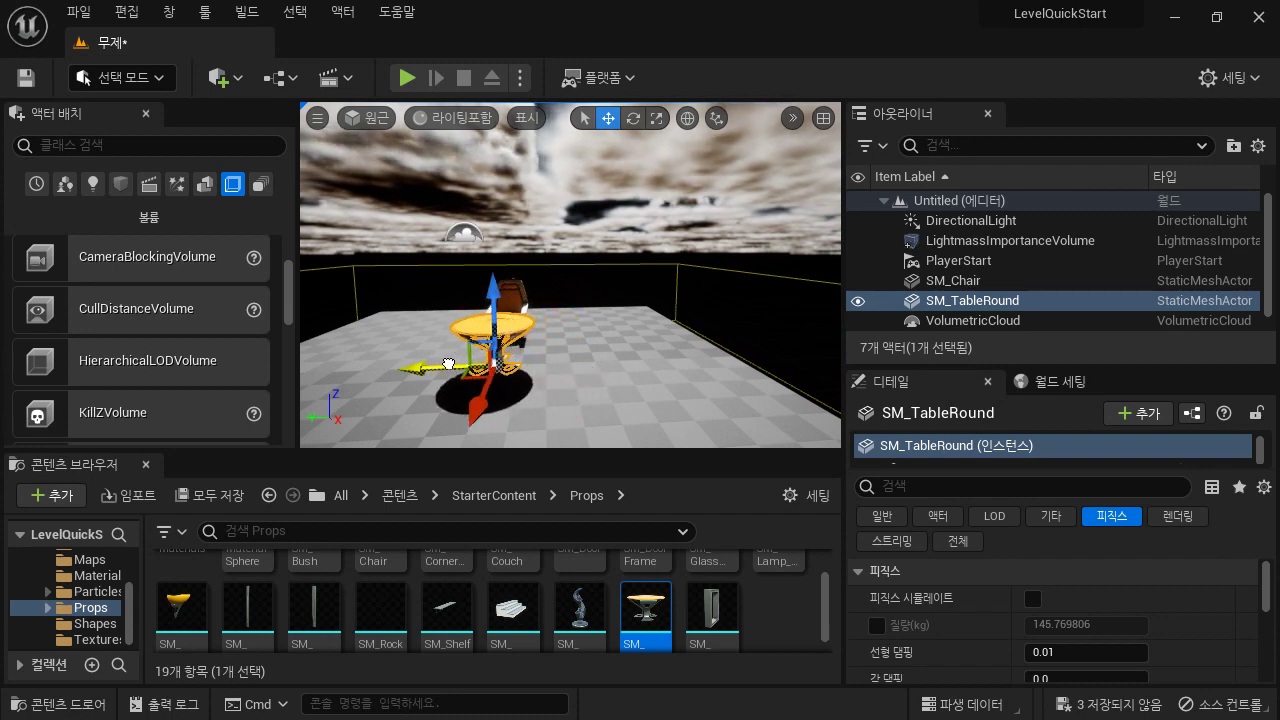
pyautogui.moveTo(566, 391); pyautogui.dragTo(440, 388, button='right')
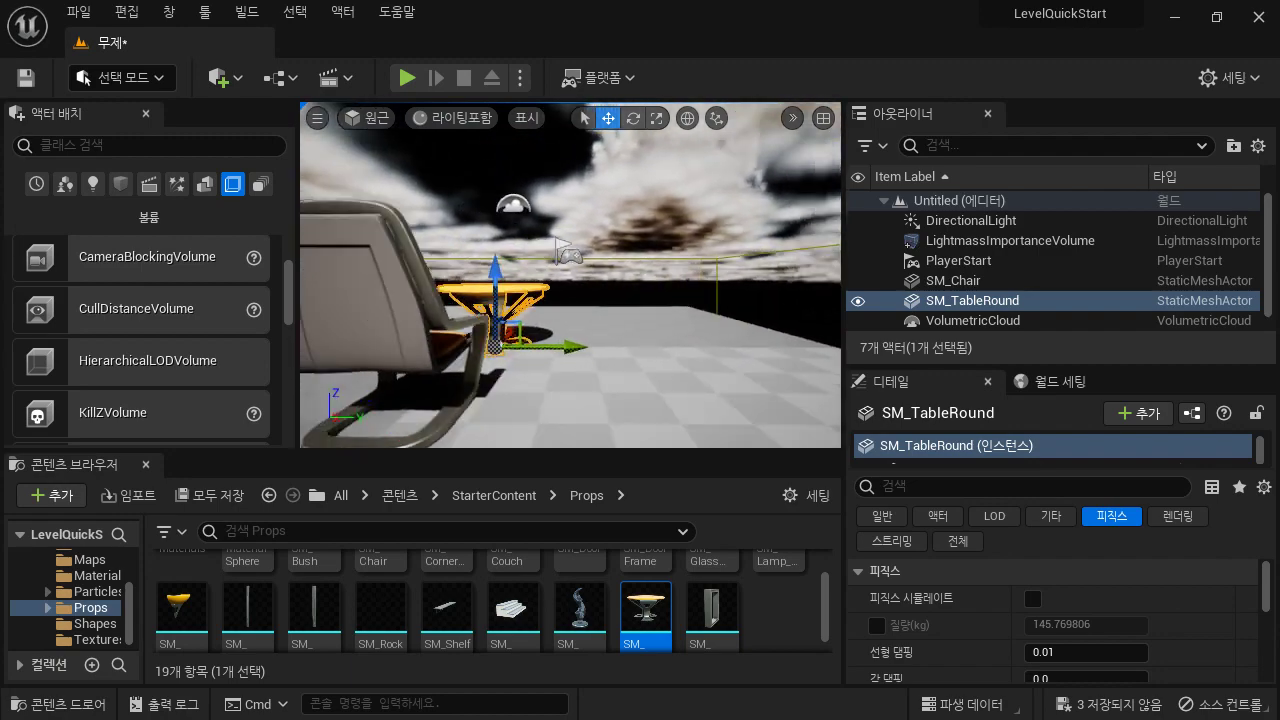
pyautogui.moveTo(632, 275); pyautogui.dragTo(712, 272, button='right')
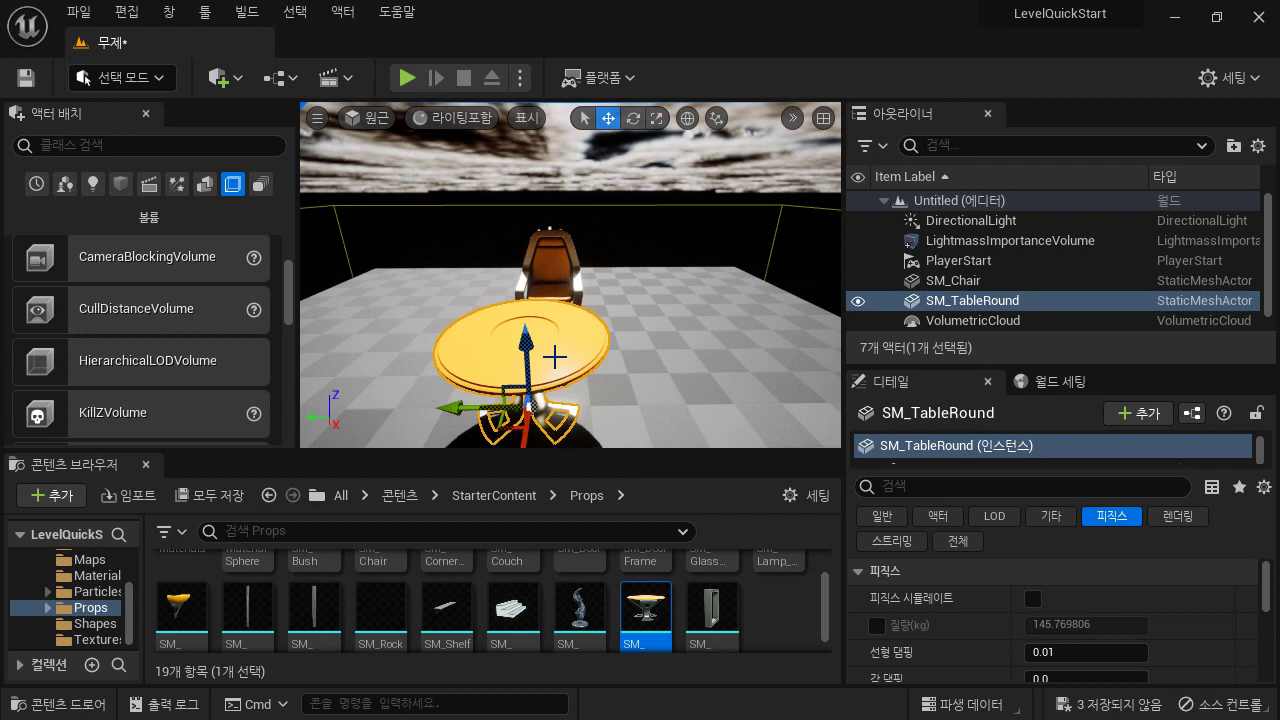
# Step: Try rotating the chair behind the round table about its vertical Z axis and its X axis
pyautogui.click(565, 274)
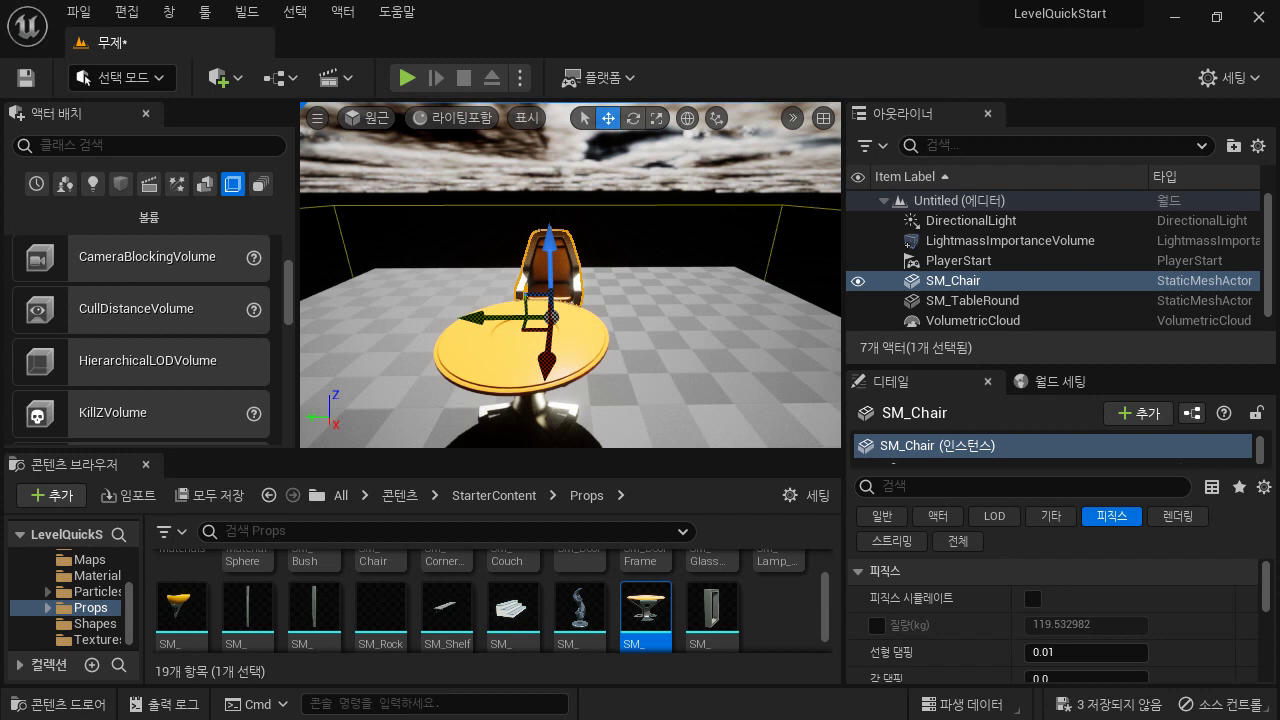
pyautogui.click(633, 120)
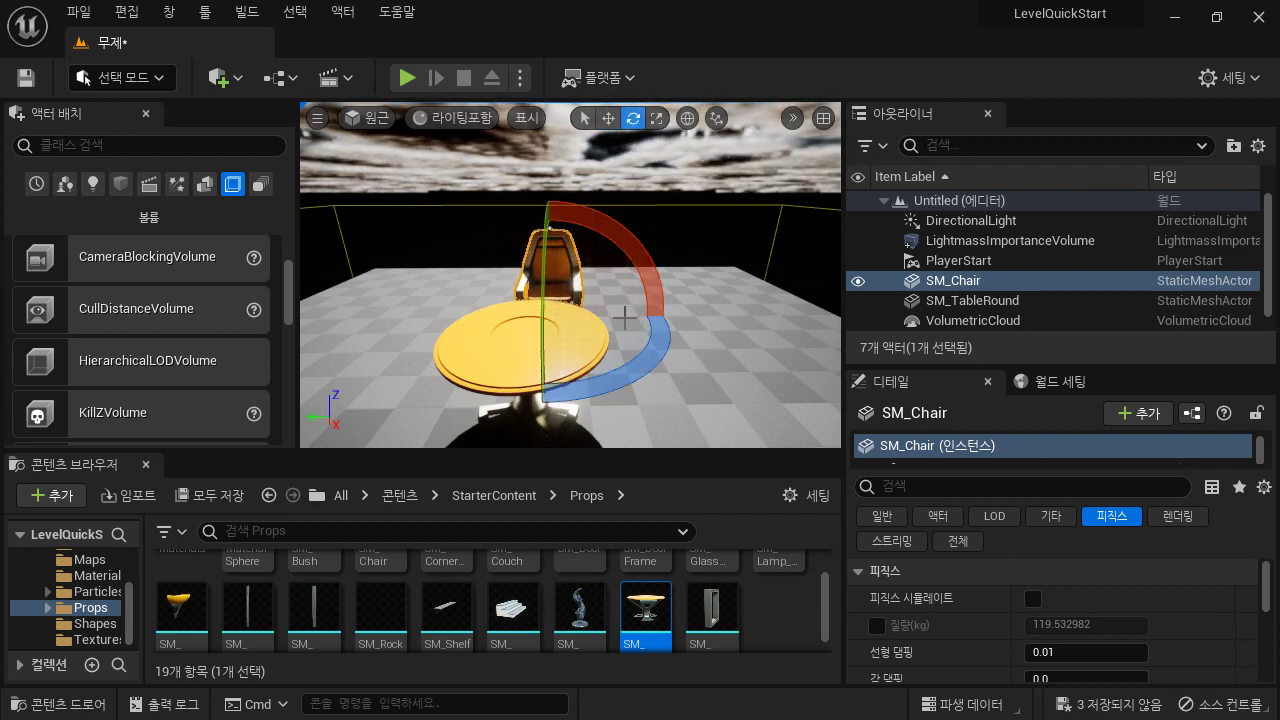
pyautogui.moveTo(610, 400); pyautogui.dragTo(399, 325)
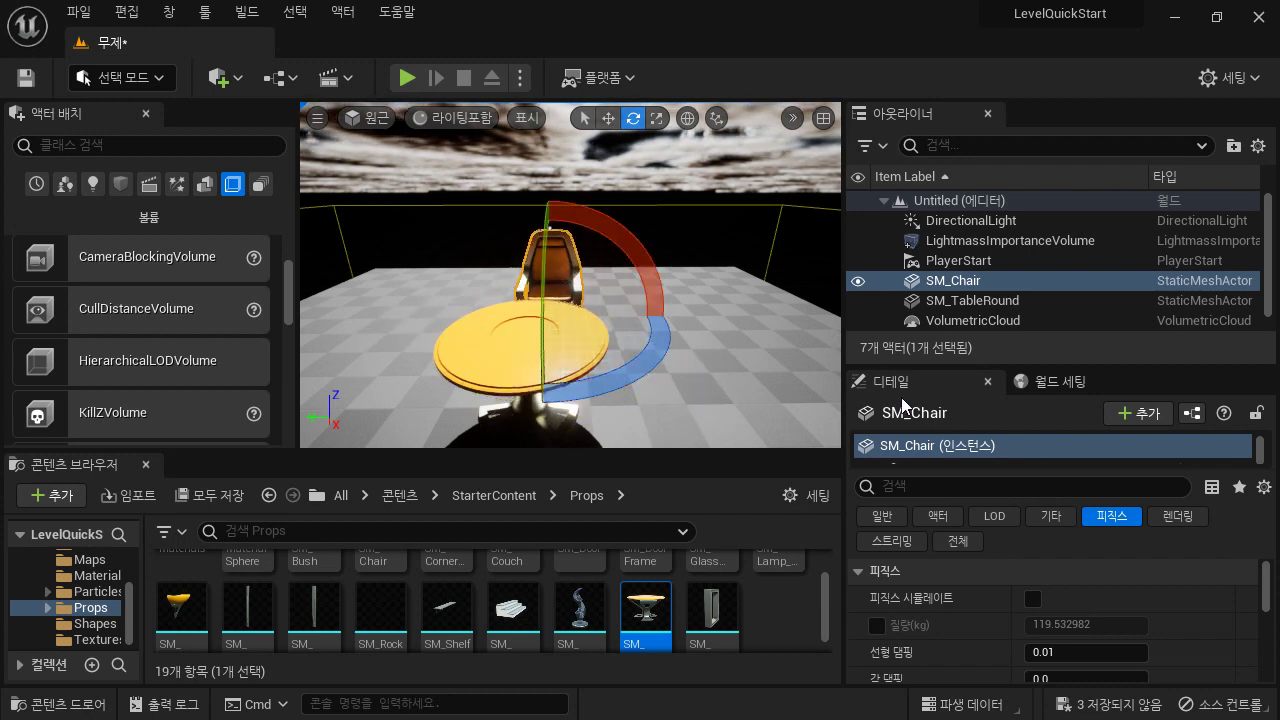
pyautogui.moveTo(653, 271); pyautogui.dragTo(547, 160)
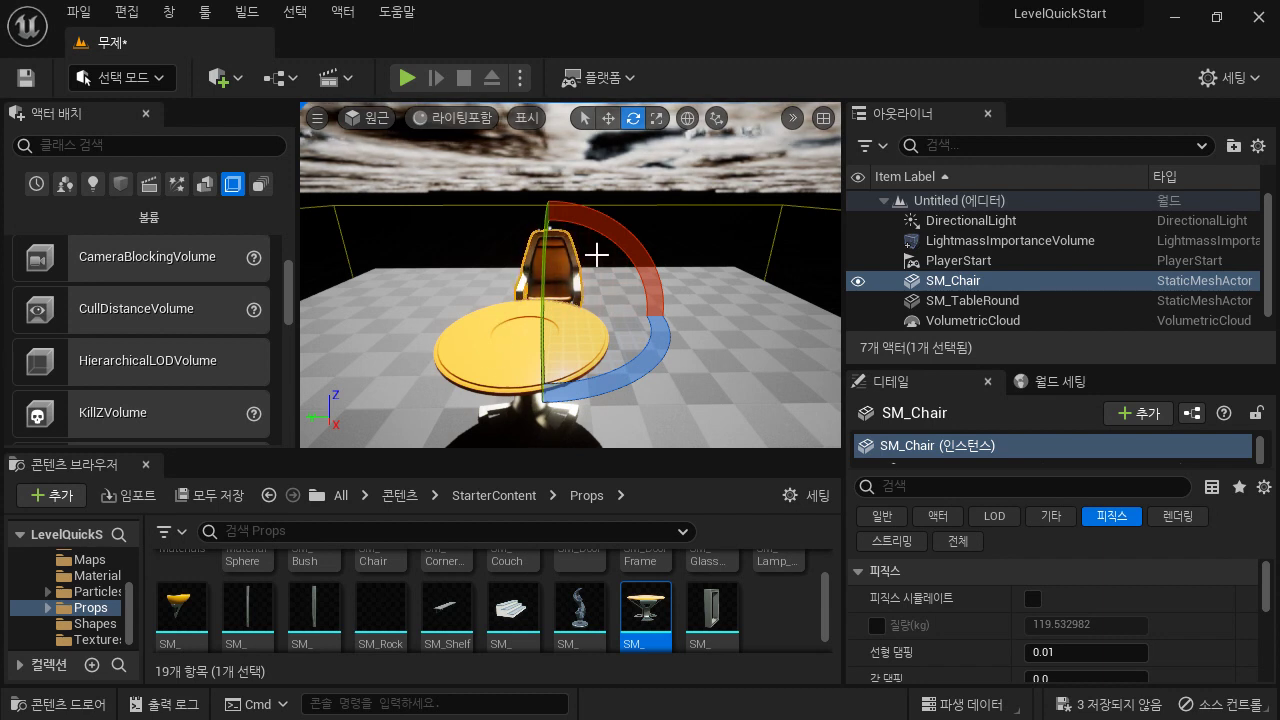
pyautogui.click(823, 349)
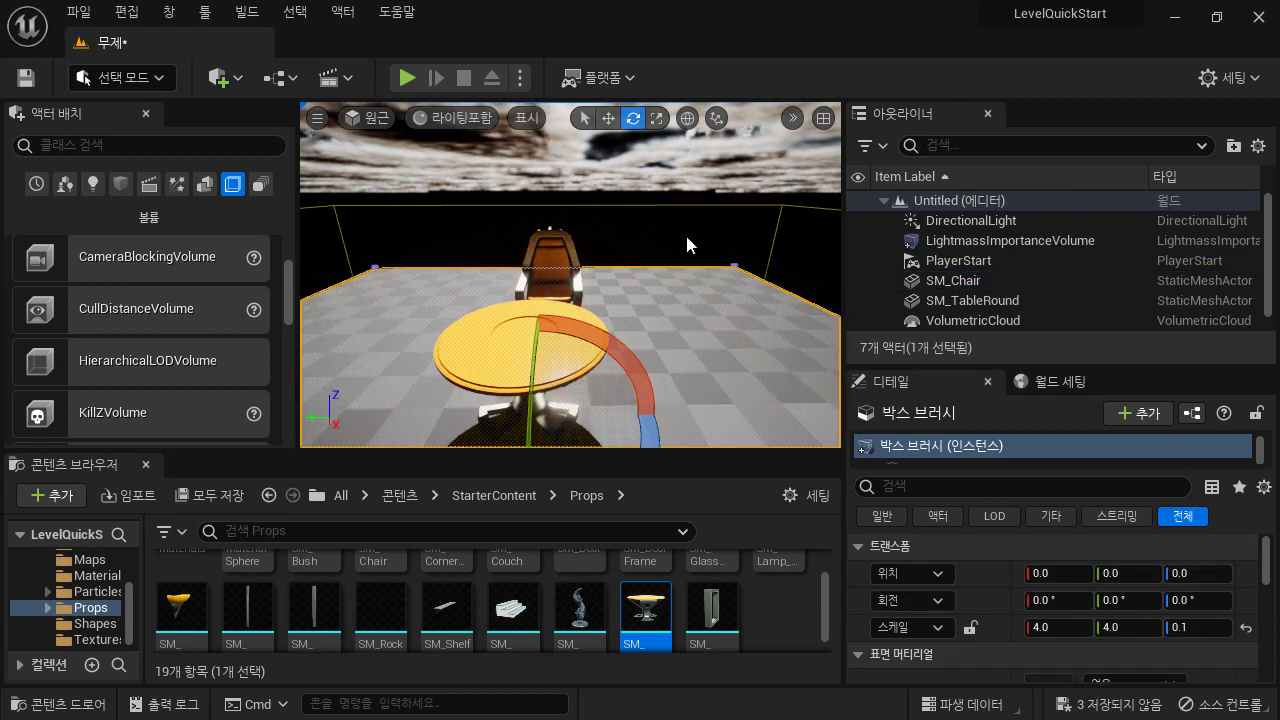
pyautogui.click(606, 119)
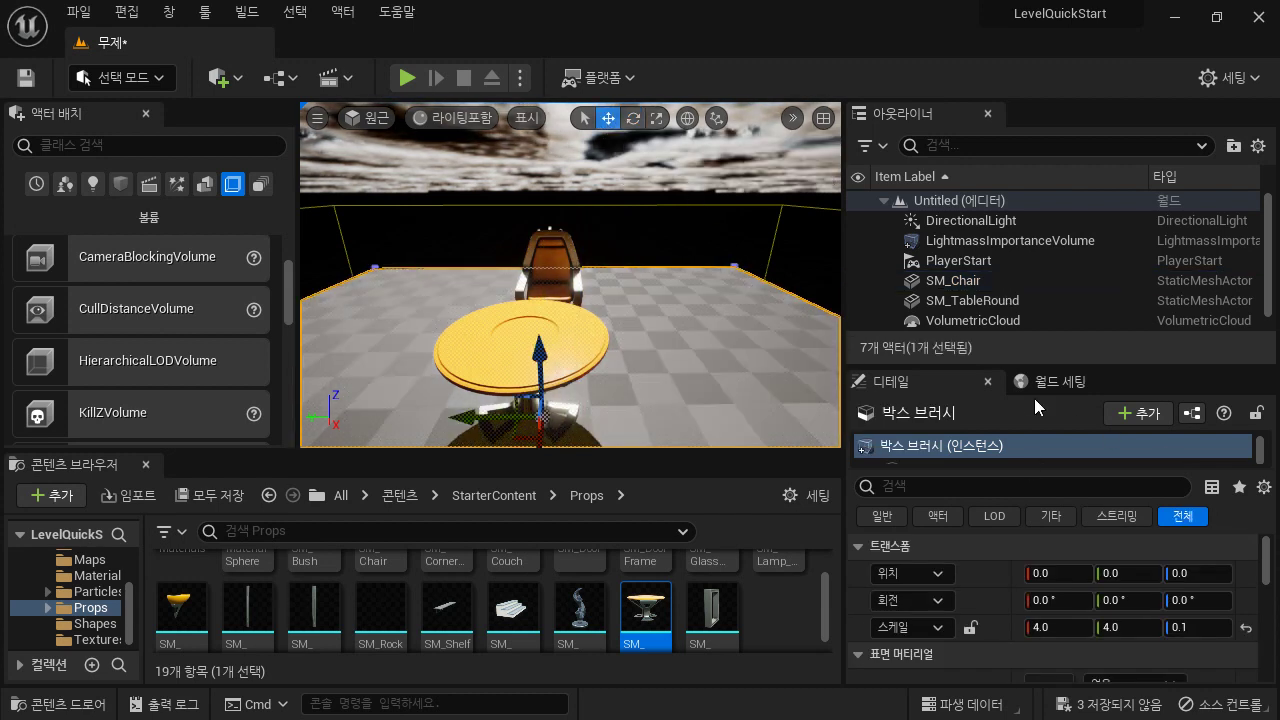
pyautogui.scroll(-6, 669, 356)
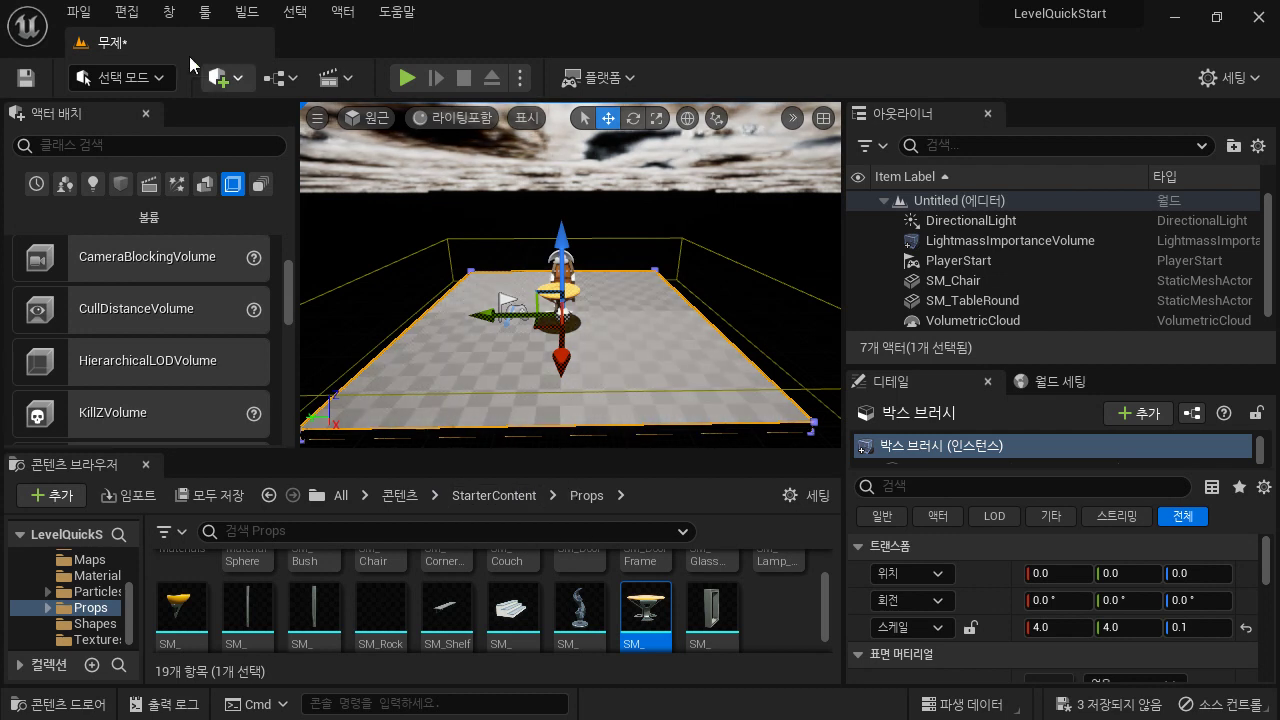
pyautogui.click(168, 13)
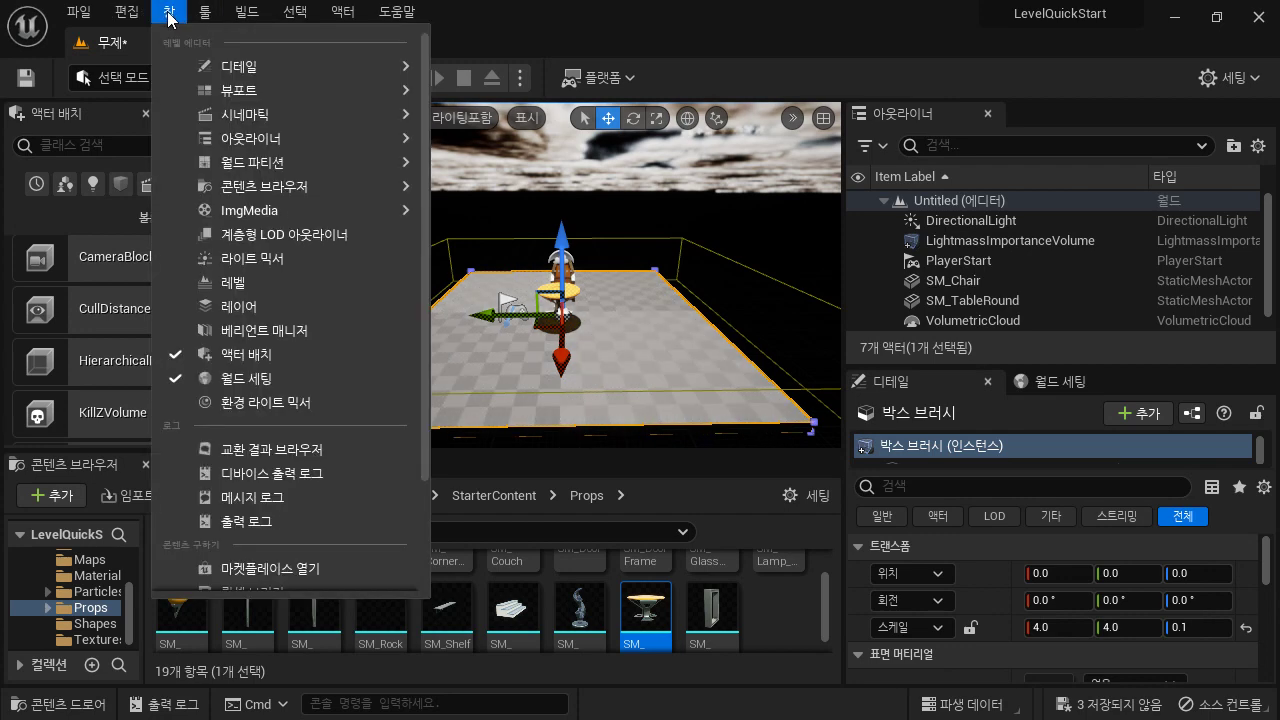
pyautogui.moveTo(297, 196)
pyautogui.scroll(-1, 310, 489)
pyautogui.scroll(-2, 311, 483)
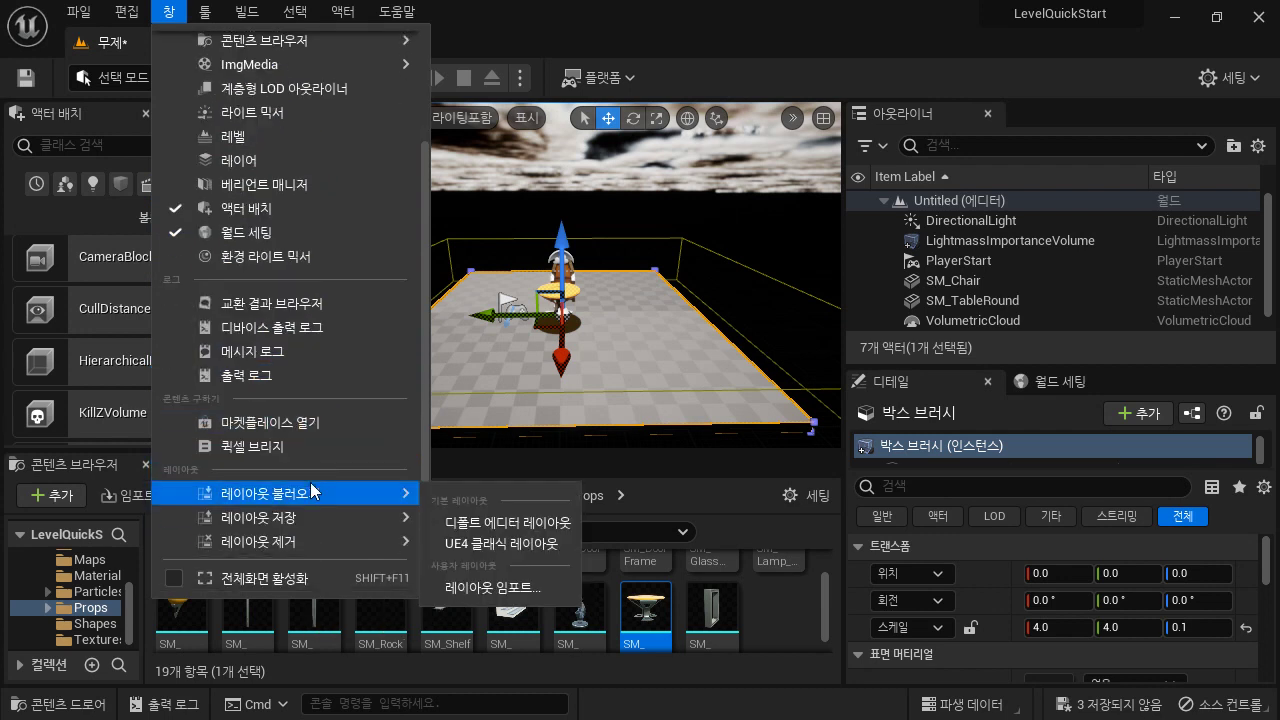
pyautogui.scroll(3, 310, 482)
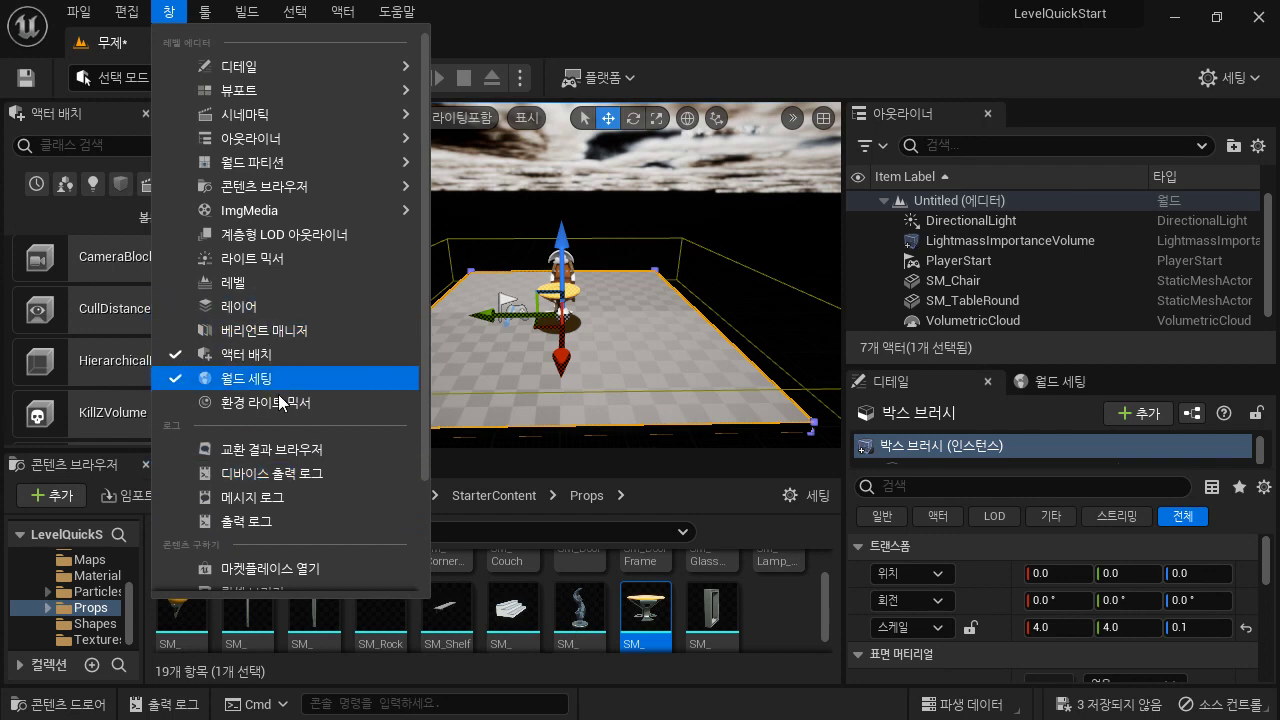
pyautogui.click(70, 116)
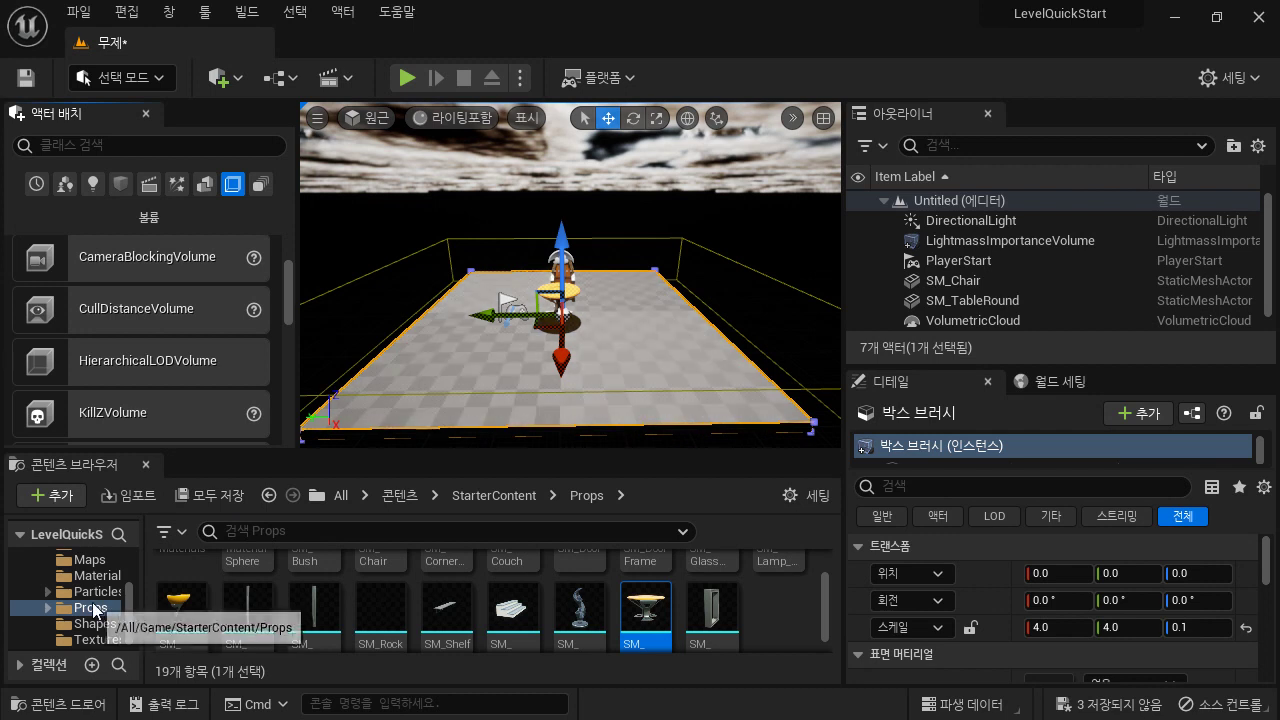
# Step: Place the Wall_Window_400x300 mesh from the StarterContent Architecture folder onto the floor beside the table and chair, opposite the player start
pyautogui.moveTo(140, 590); pyautogui.dragTo(226, 590)
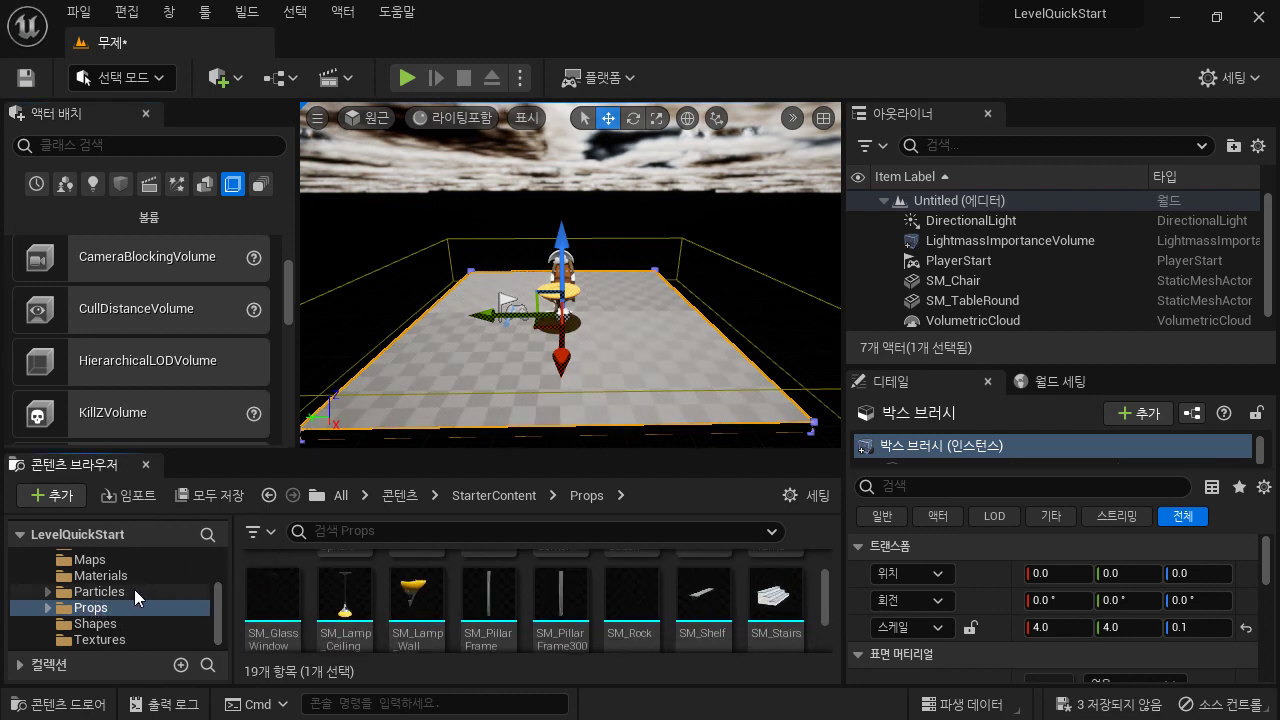
pyautogui.scroll(5, 134, 589)
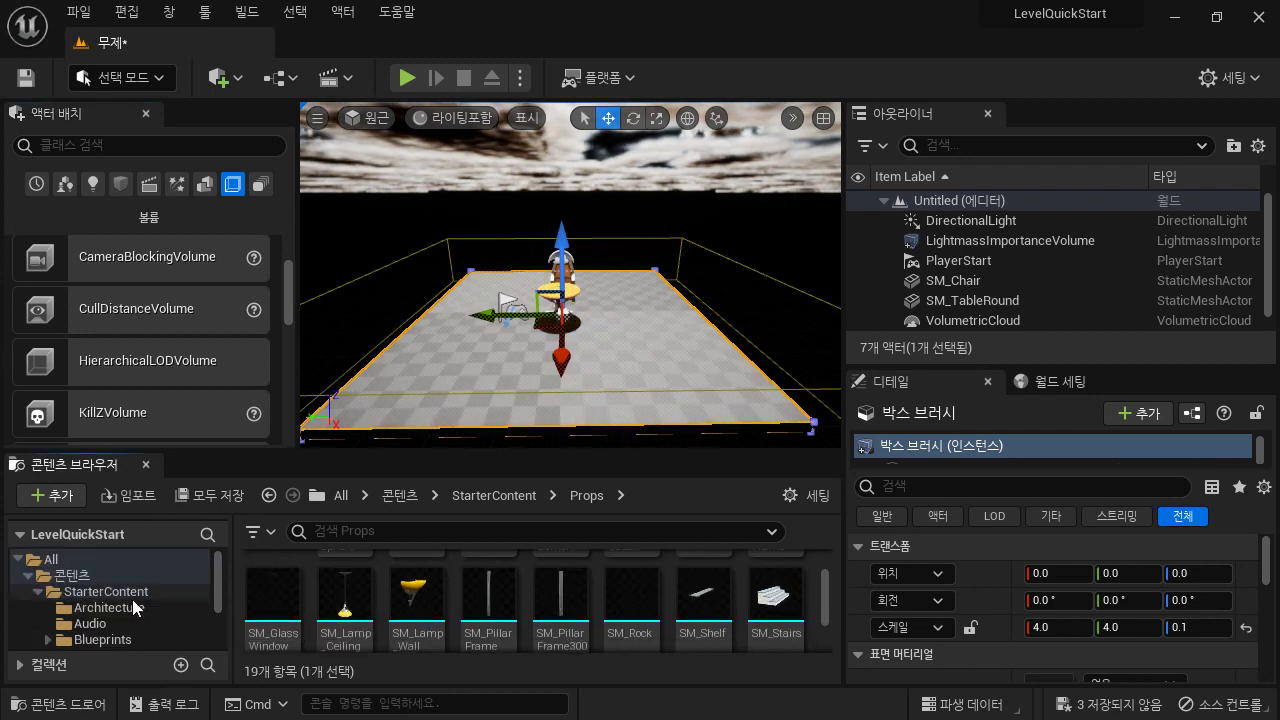
pyautogui.scroll(-2, 133, 600)
pyautogui.scroll(2, 133, 600)
pyautogui.click(131, 608)
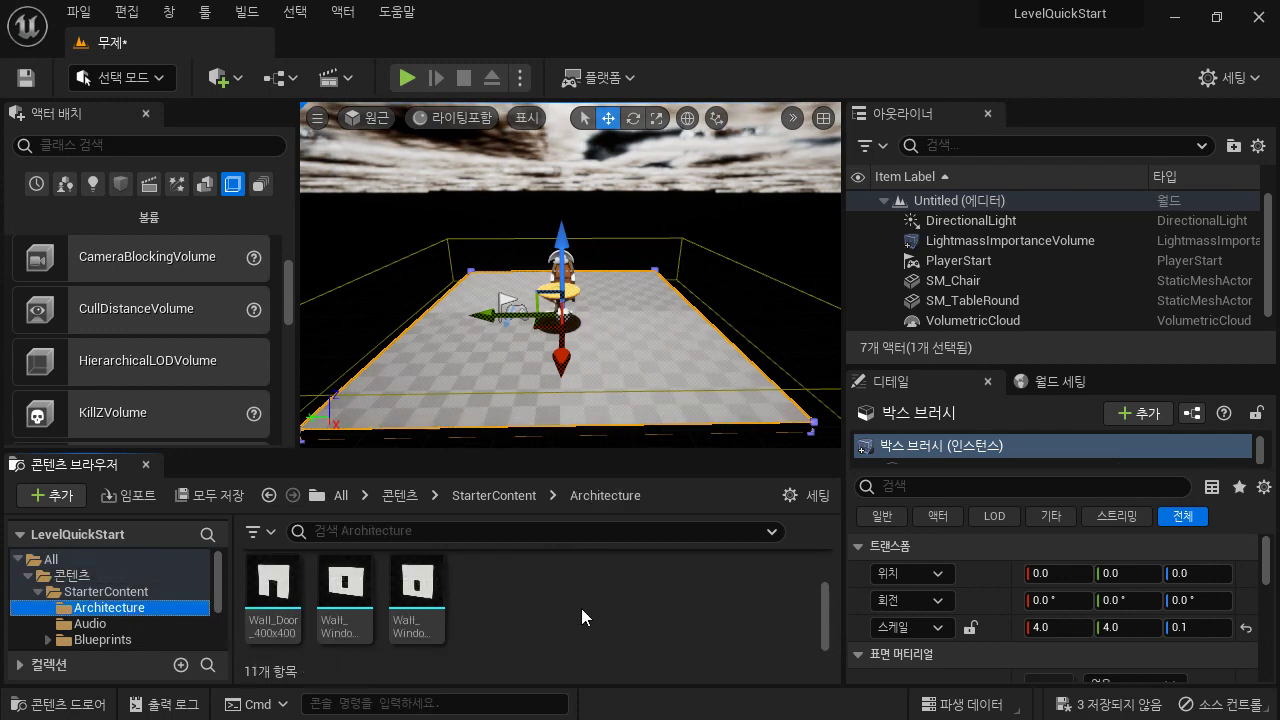
pyautogui.moveTo(347, 592)
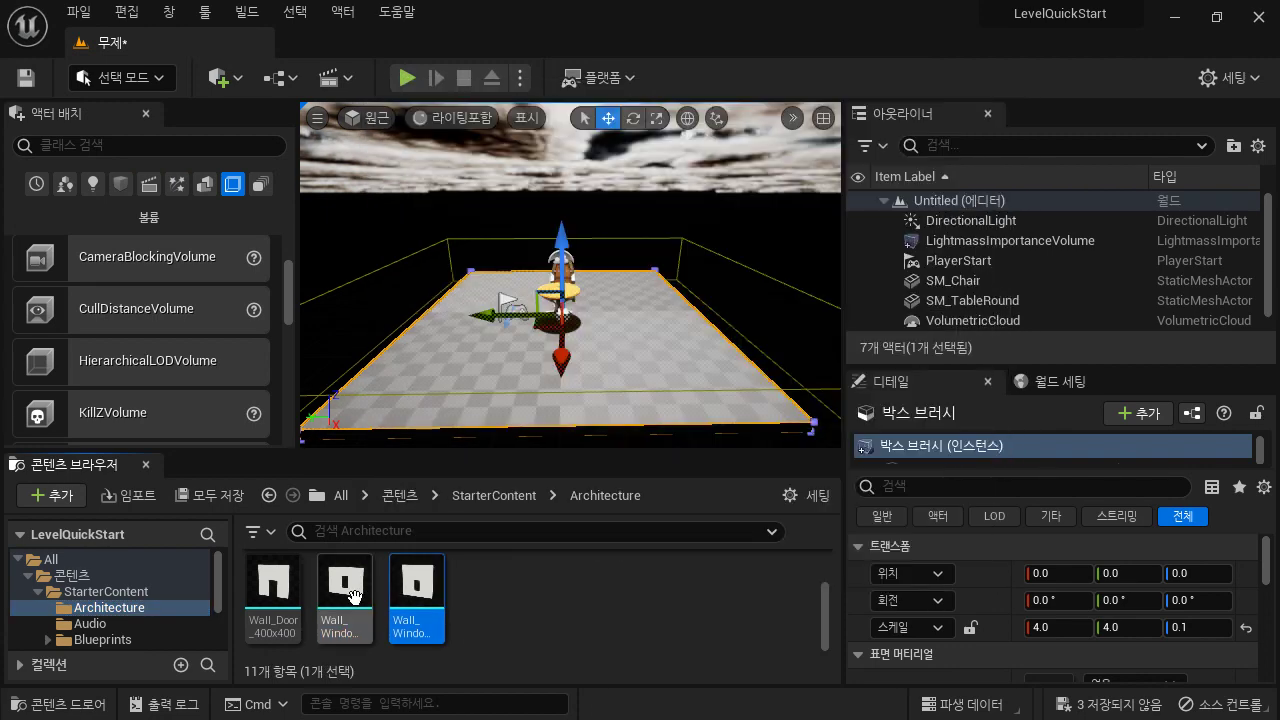
pyautogui.moveTo(352, 597); pyautogui.dragTo(633, 296)
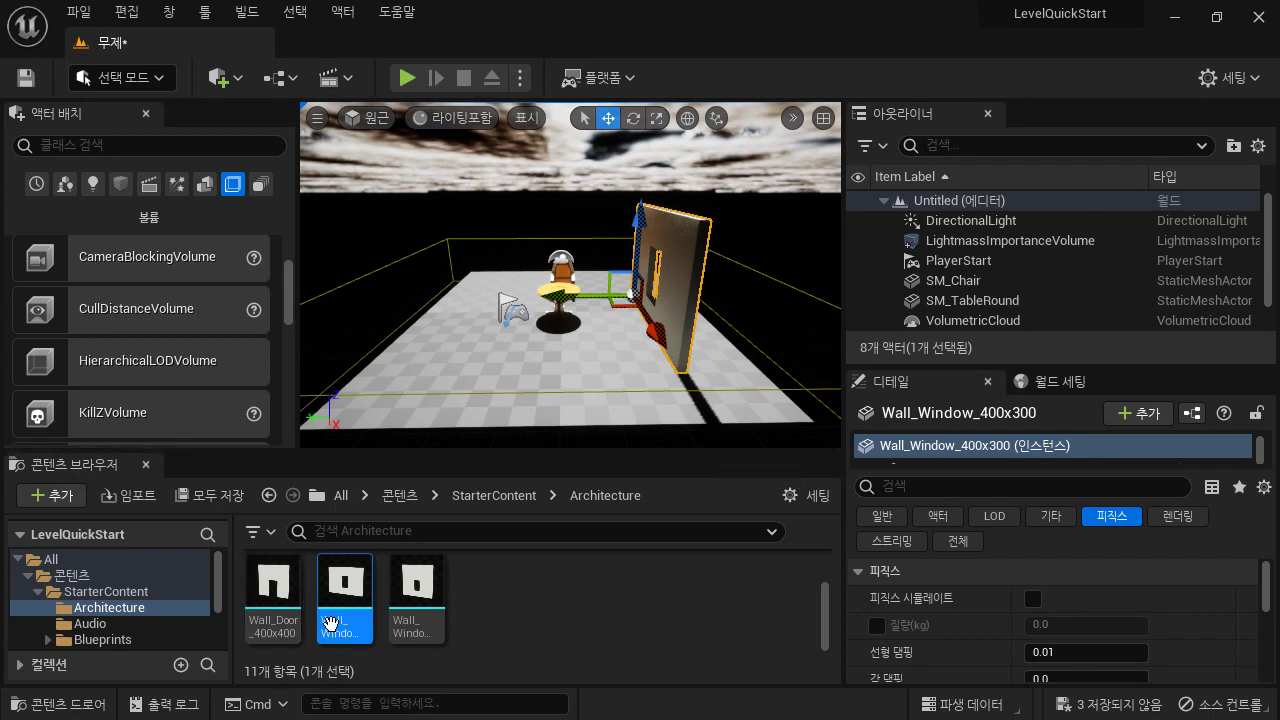
# Step: Try Wall_Window_400x400 and Wall_Door_400x400 on the player start side of the floor, undoing each placement
pyautogui.click(417, 598)
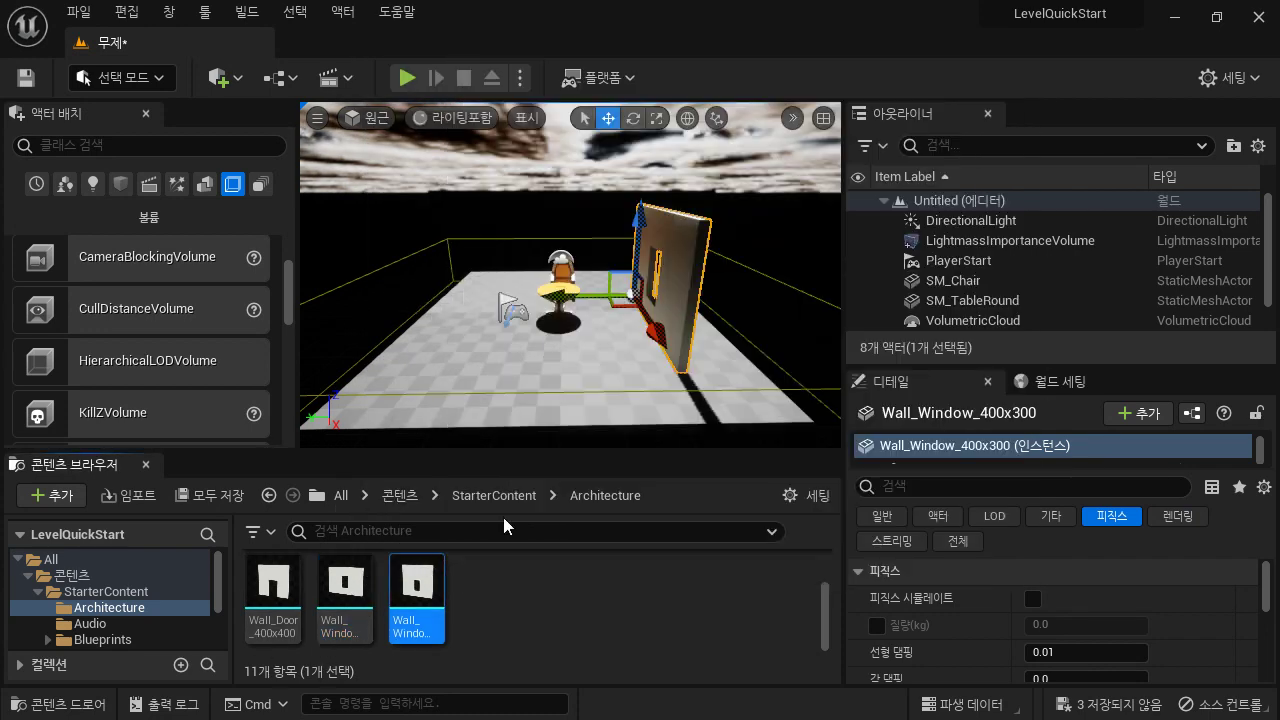
pyautogui.moveTo(417, 598); pyautogui.dragTo(502, 294)
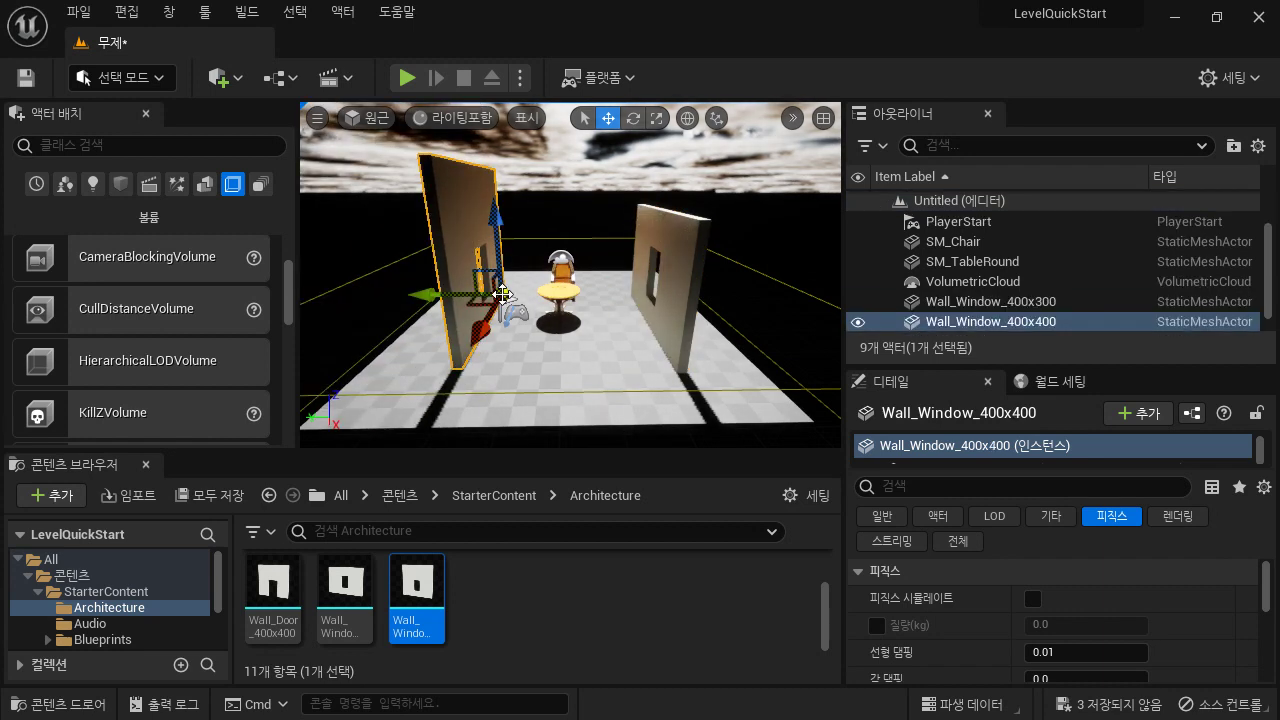
pyautogui.click(128, 14)
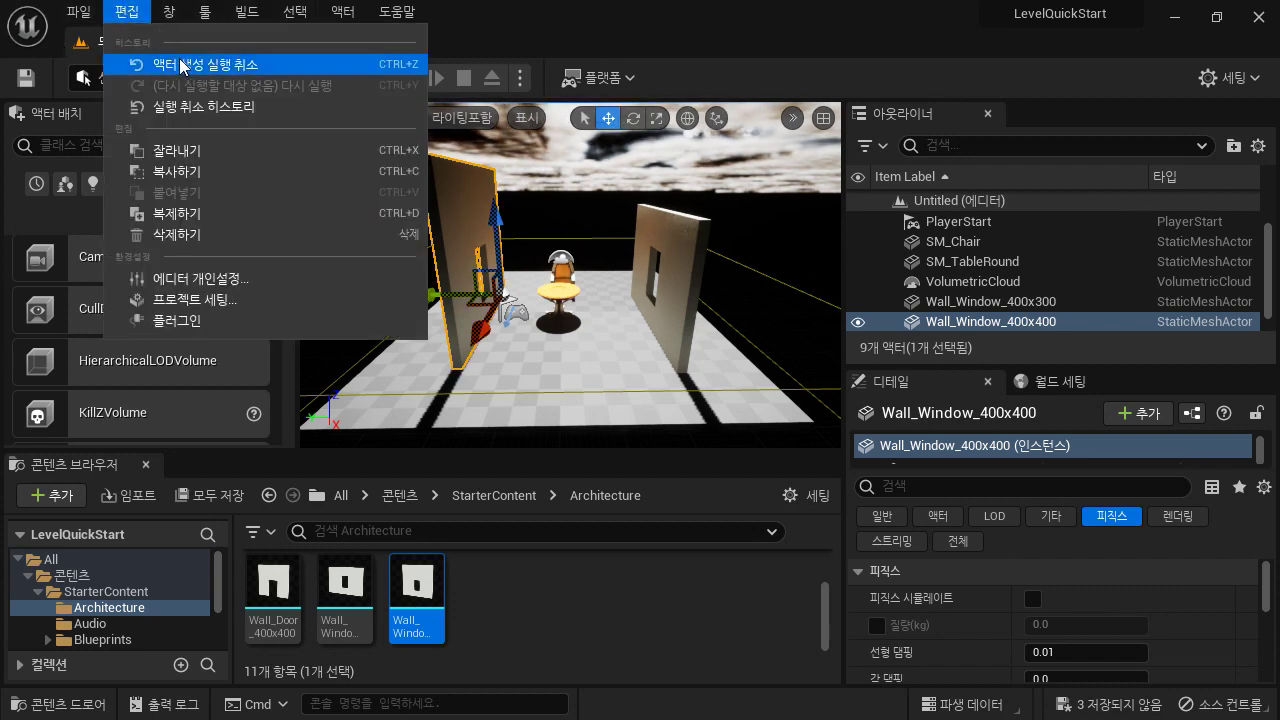
pyautogui.click(180, 66)
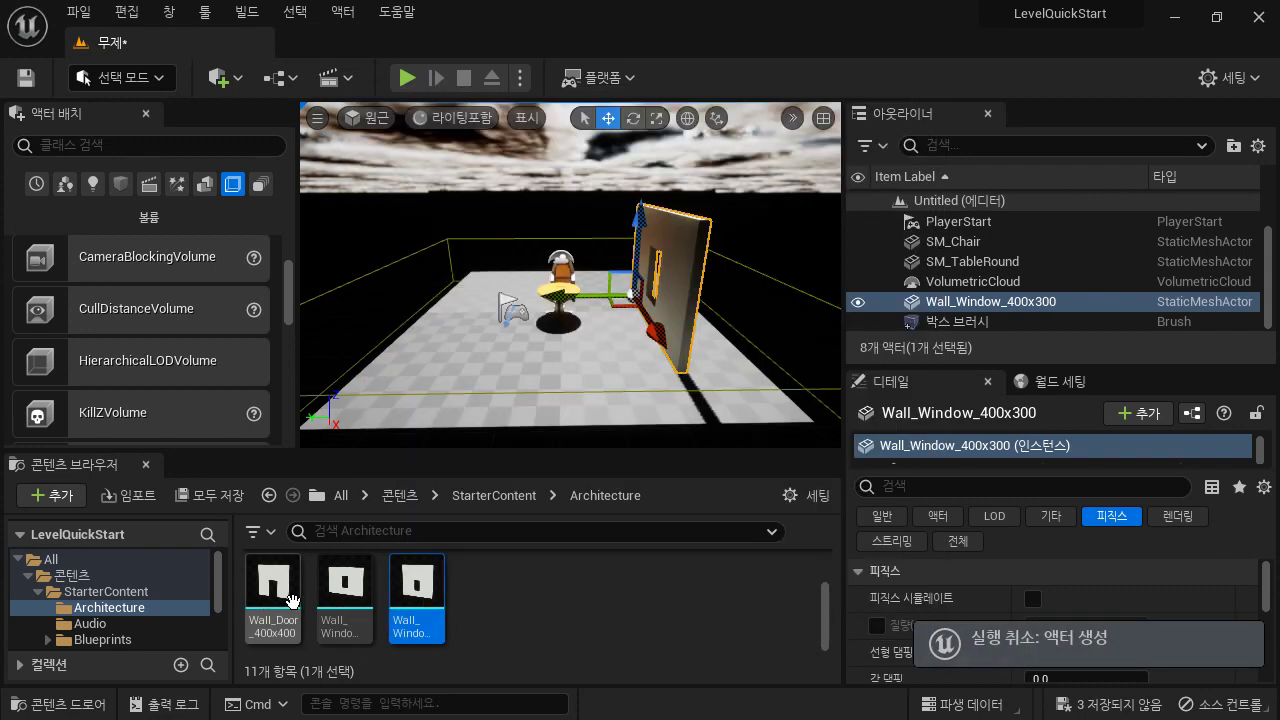
pyautogui.moveTo(292, 600); pyautogui.dragTo(507, 290)
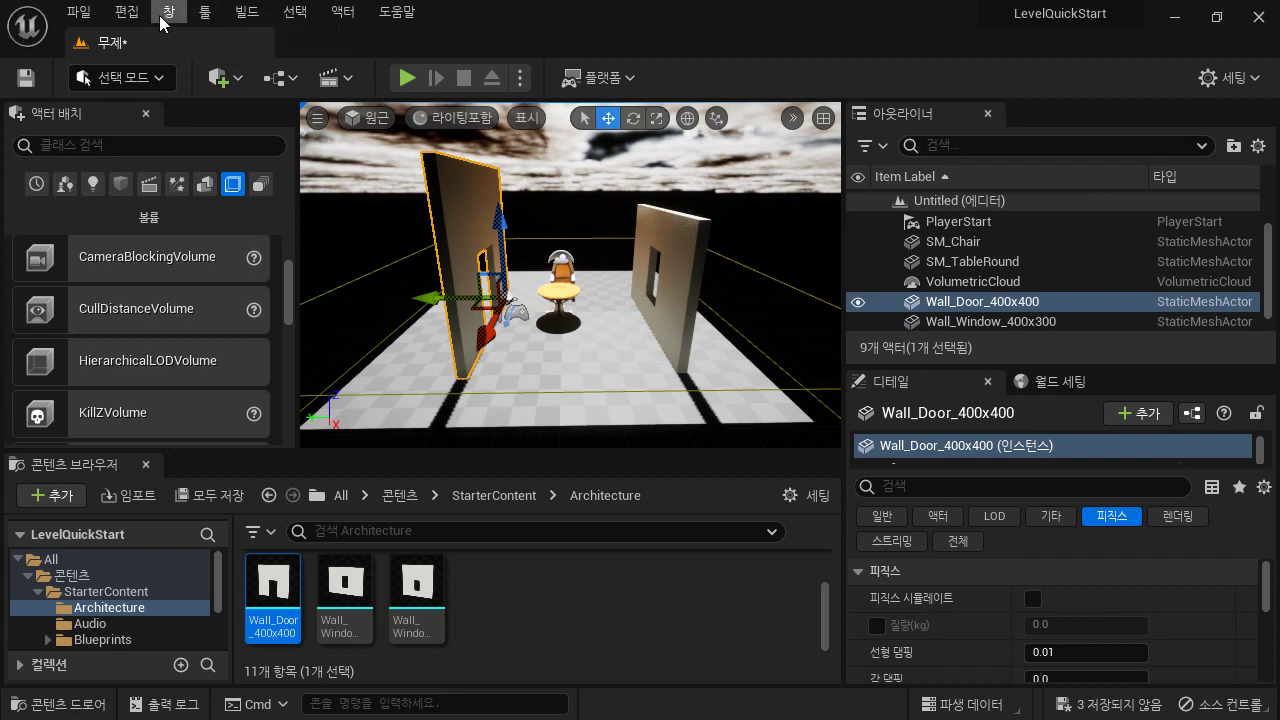
pyautogui.click(127, 18)
pyautogui.click(182, 62)
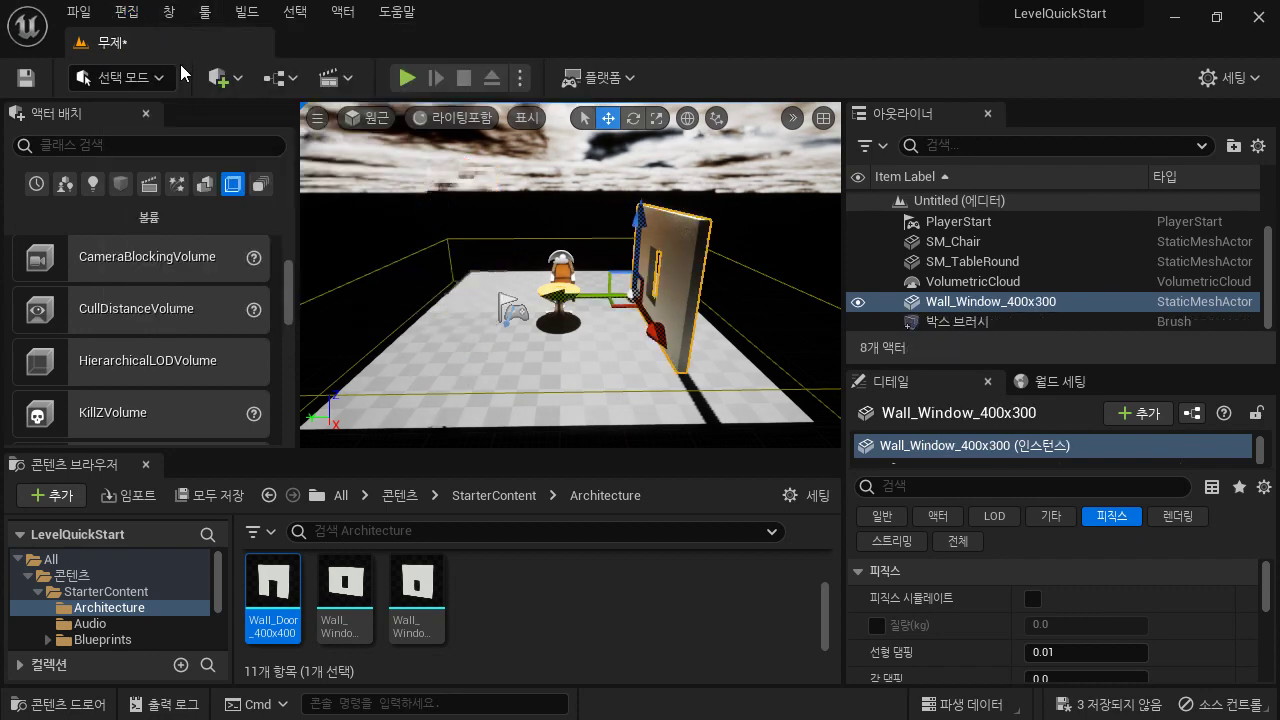
# Step: Place the Wall_Window_400x400 mesh on the player start side of the floor, facing the first window wall
pyautogui.moveTo(253, 615); pyautogui.dragTo(408, 585)
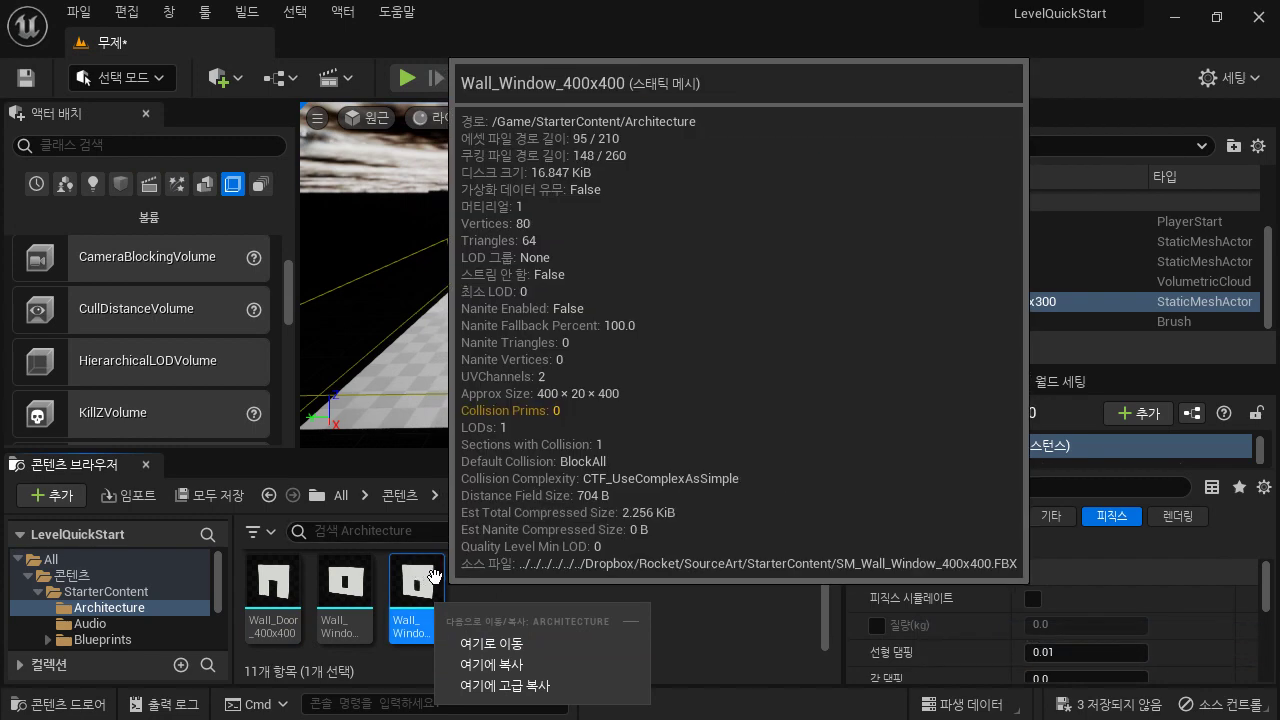
pyautogui.moveTo(425, 586); pyautogui.dragTo(482, 297)
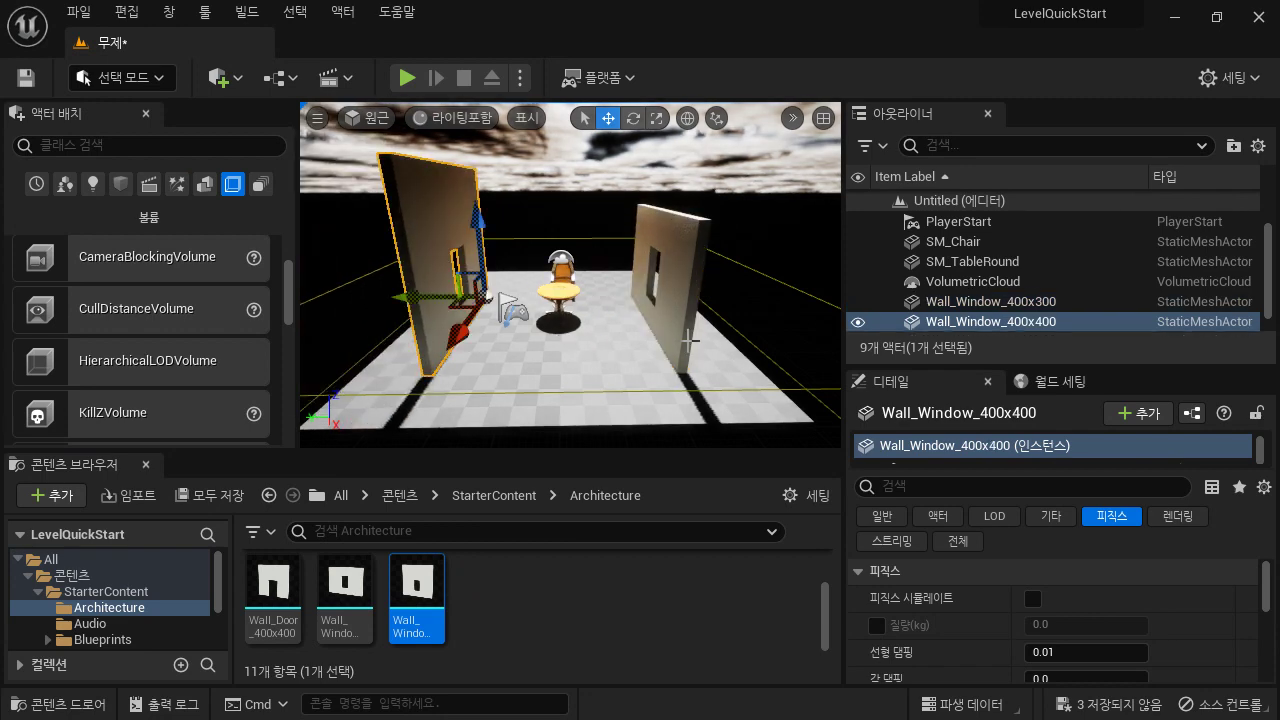
# Step: Select the Wall_Window_400x300 wall and adjust its position on the floor
pyautogui.press('d')
pyautogui.moveTo(688, 341); pyautogui.dragTo(500, 330, button='right')
pyautogui.moveTo(541, 382); pyautogui.dragTo(548, 355)
pyautogui.moveTo(572, 343); pyautogui.dragTo(533, 388, button='right')
pyautogui.click(563, 339)
pyautogui.moveTo(554, 346); pyautogui.dragTo(593, 328)
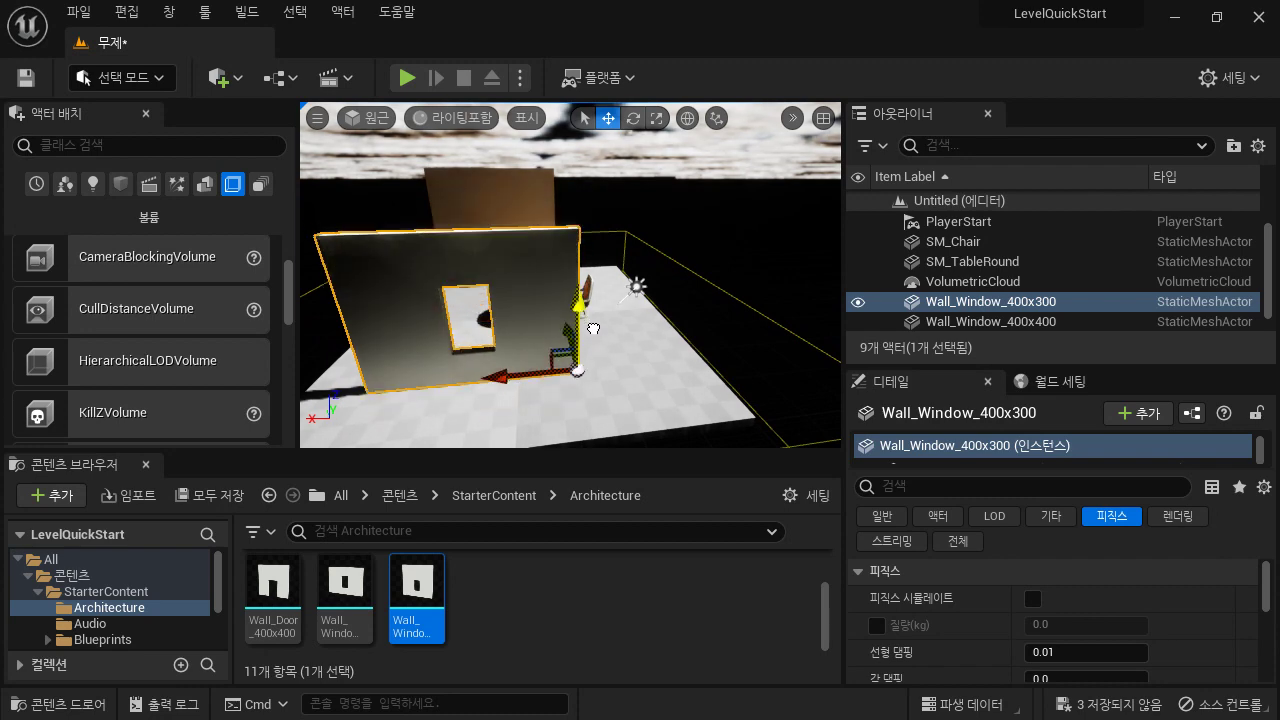
# Step: Remove the Wall_Window_400x400 wall opposite the Wall_Window_400x300 wall, including a second trial copy of it
pyautogui.moveTo(480, 357); pyautogui.dragTo(463, 309, button='right')
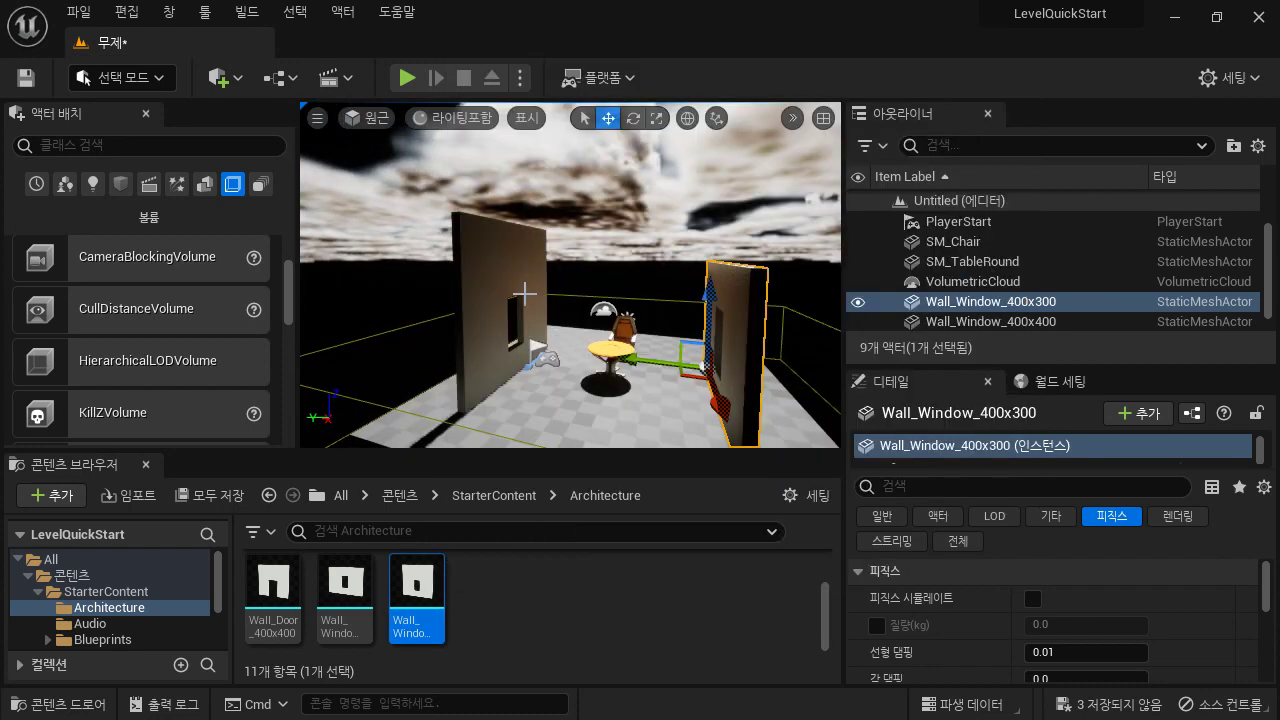
pyautogui.click(484, 358)
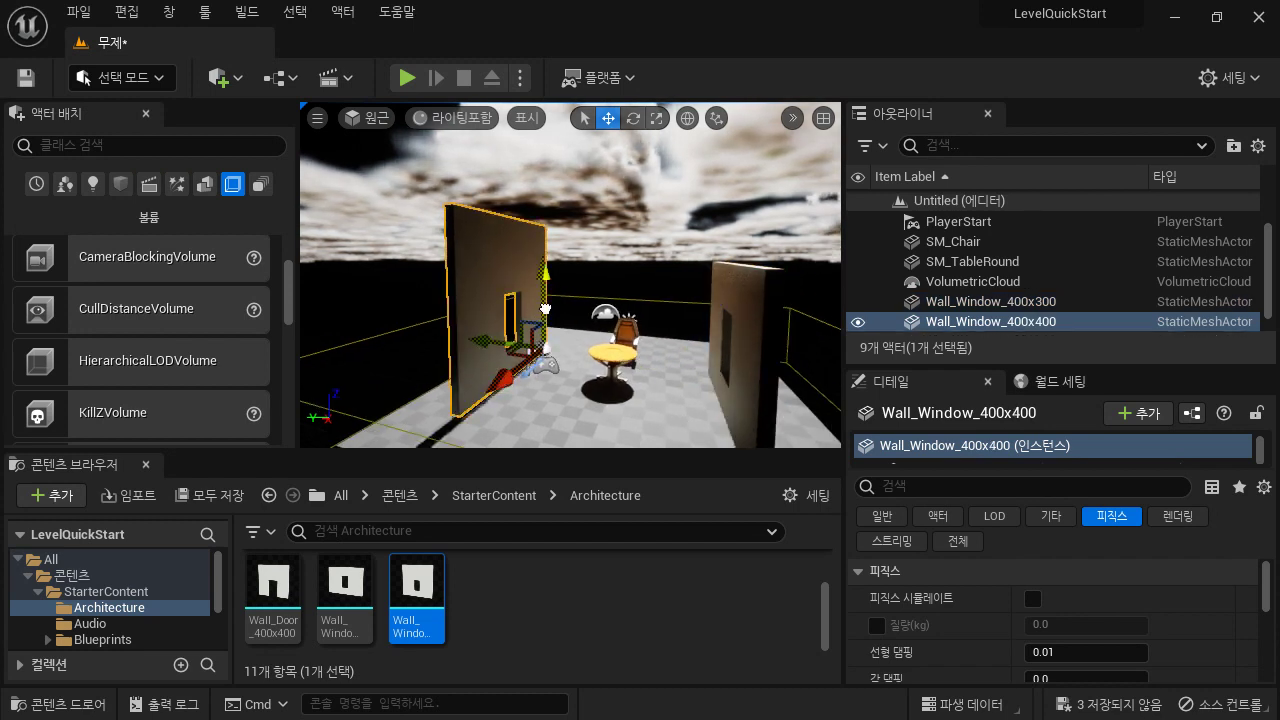
pyautogui.moveTo(545, 309)
pyautogui.mouseDown()
pyautogui.moveTo(545, 279)
pyautogui.moveTo(542, 317)
pyautogui.moveTo(542, 290)
pyautogui.mouseUp()
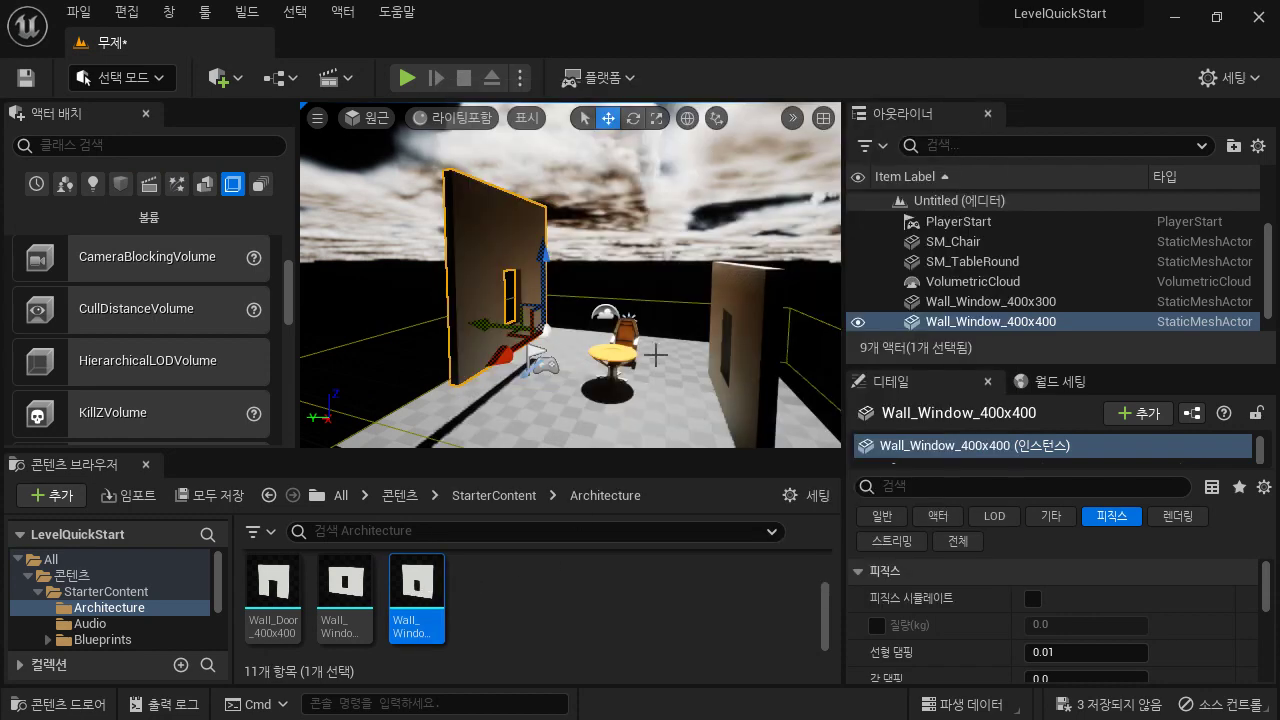
pyautogui.press('Delete')
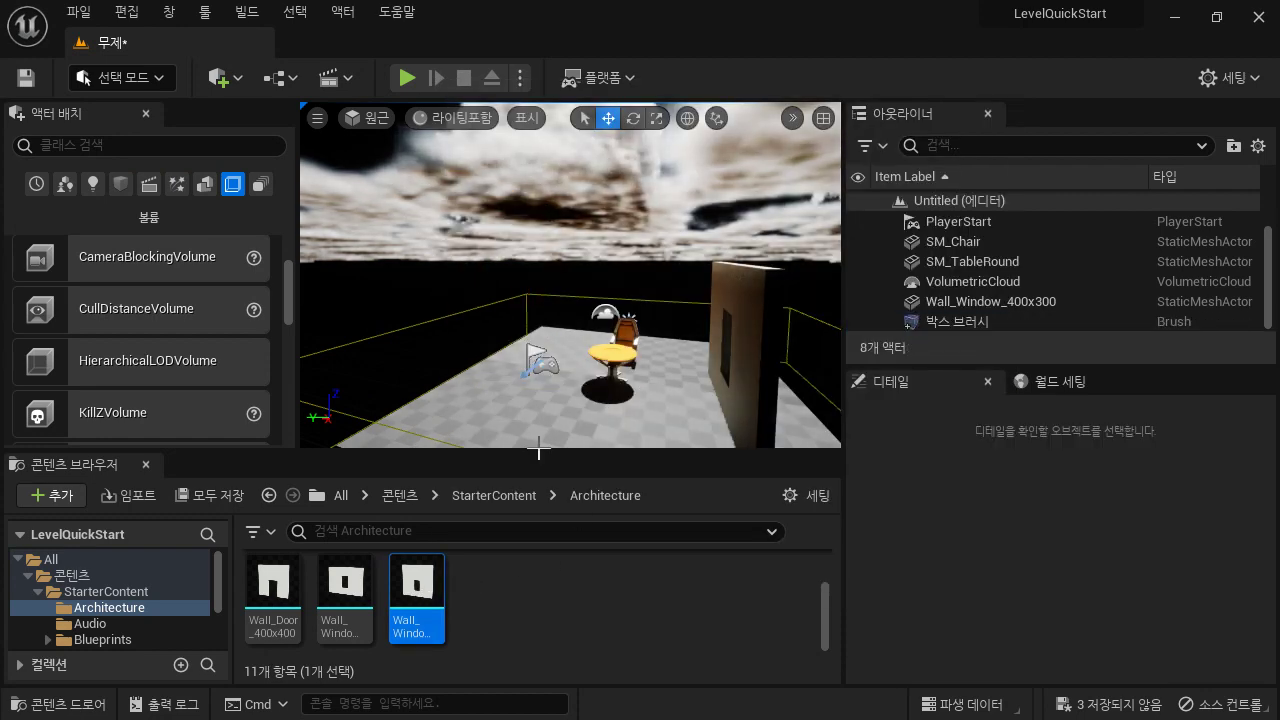
pyautogui.moveTo(418, 585); pyautogui.dragTo(527, 361)
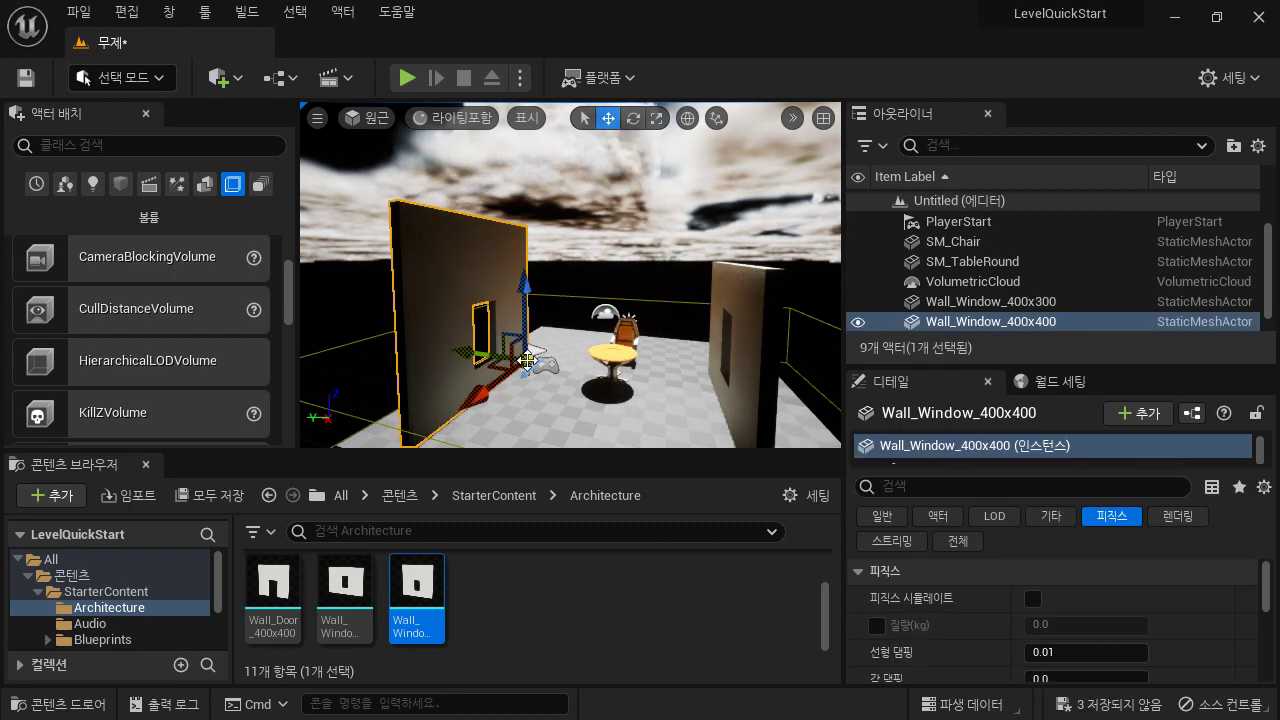
pyautogui.press('Delete')
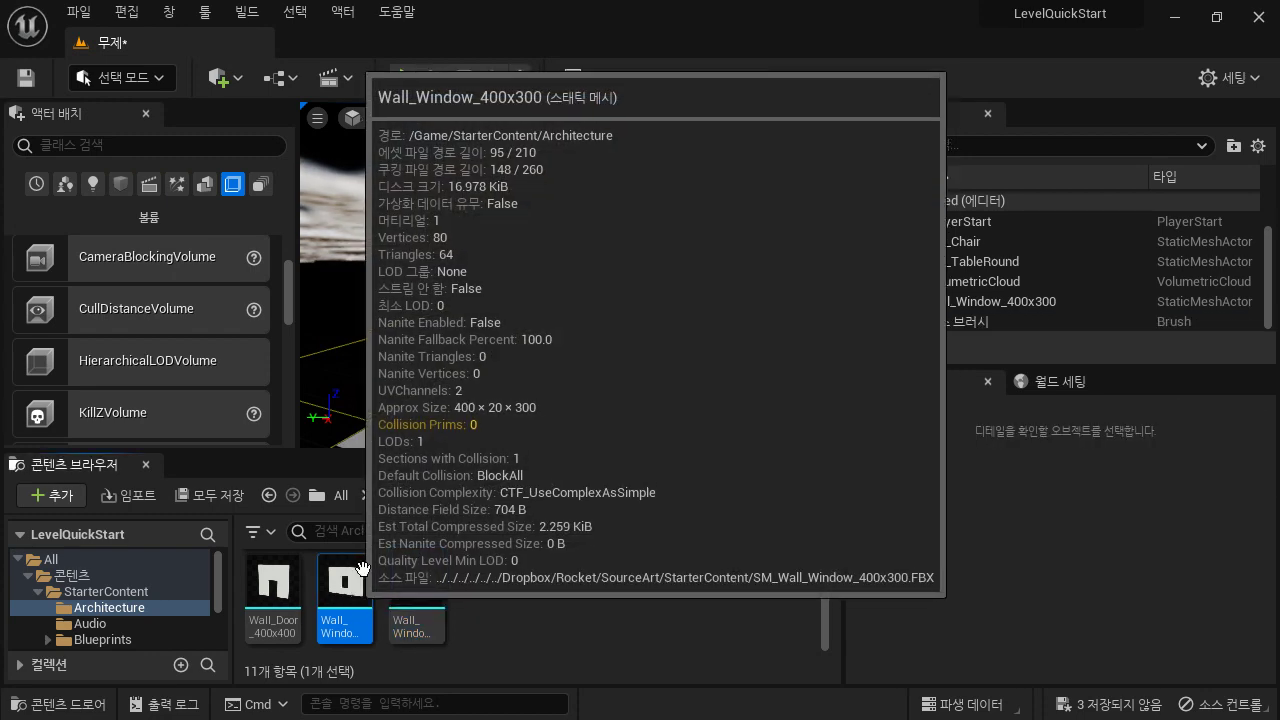
# Step: Place a second Wall_Window_400x300 mesh on the floor opposite the existing window wall and nudge it into position
pyautogui.moveTo(345, 590); pyautogui.dragTo(531, 348)
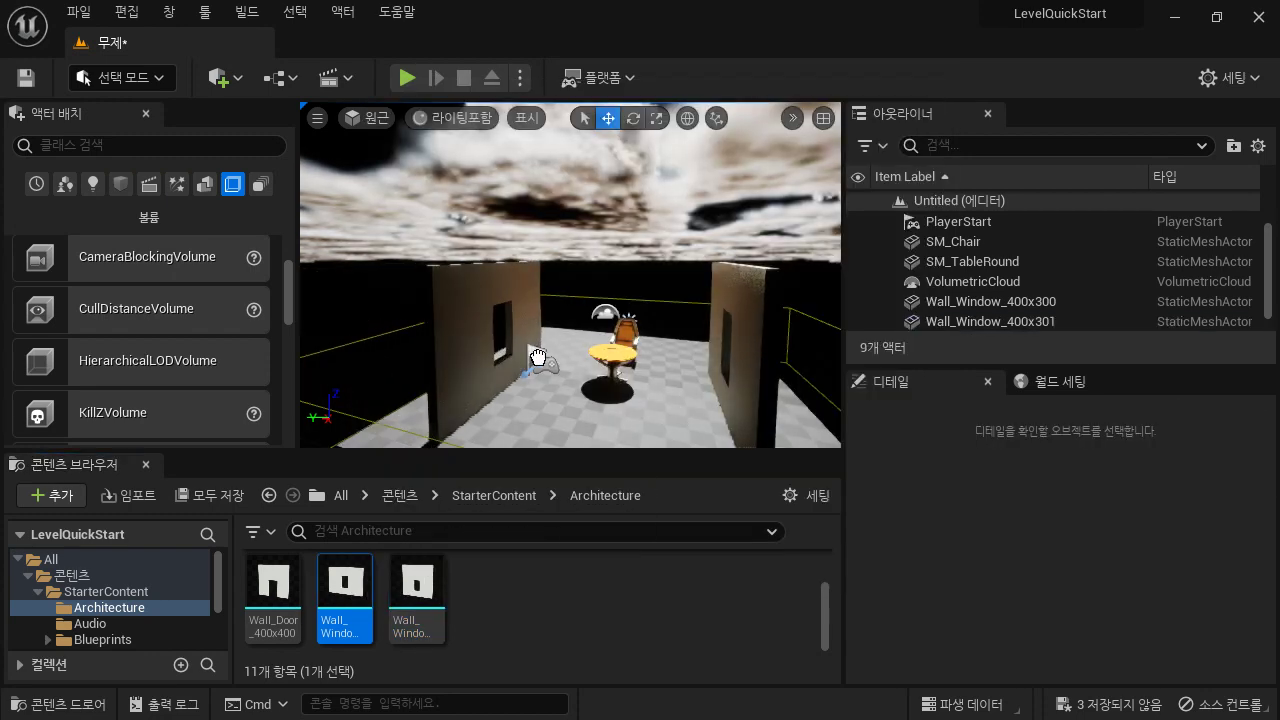
pyautogui.moveTo(543, 362); pyautogui.dragTo(543, 362)
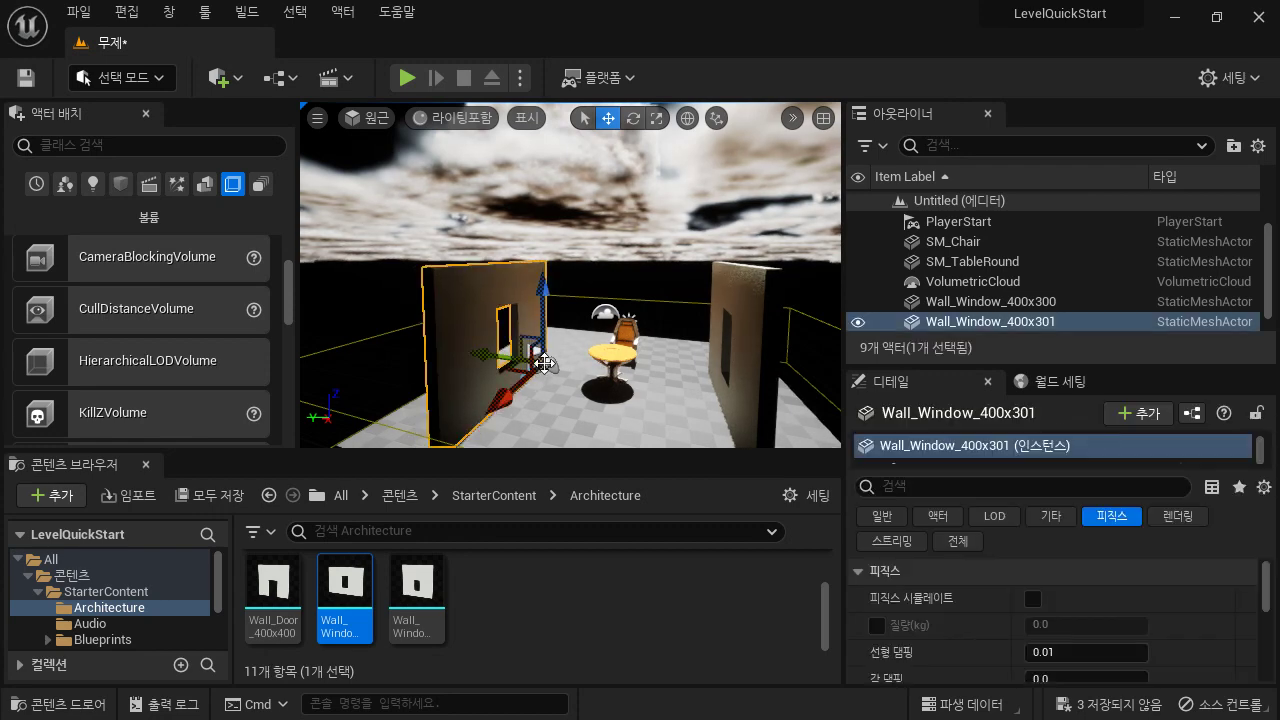
pyautogui.moveTo(543, 362); pyautogui.dragTo(448, 377, button='right')
pyautogui.moveTo(488, 291); pyautogui.dragTo(434, 248, button='right')
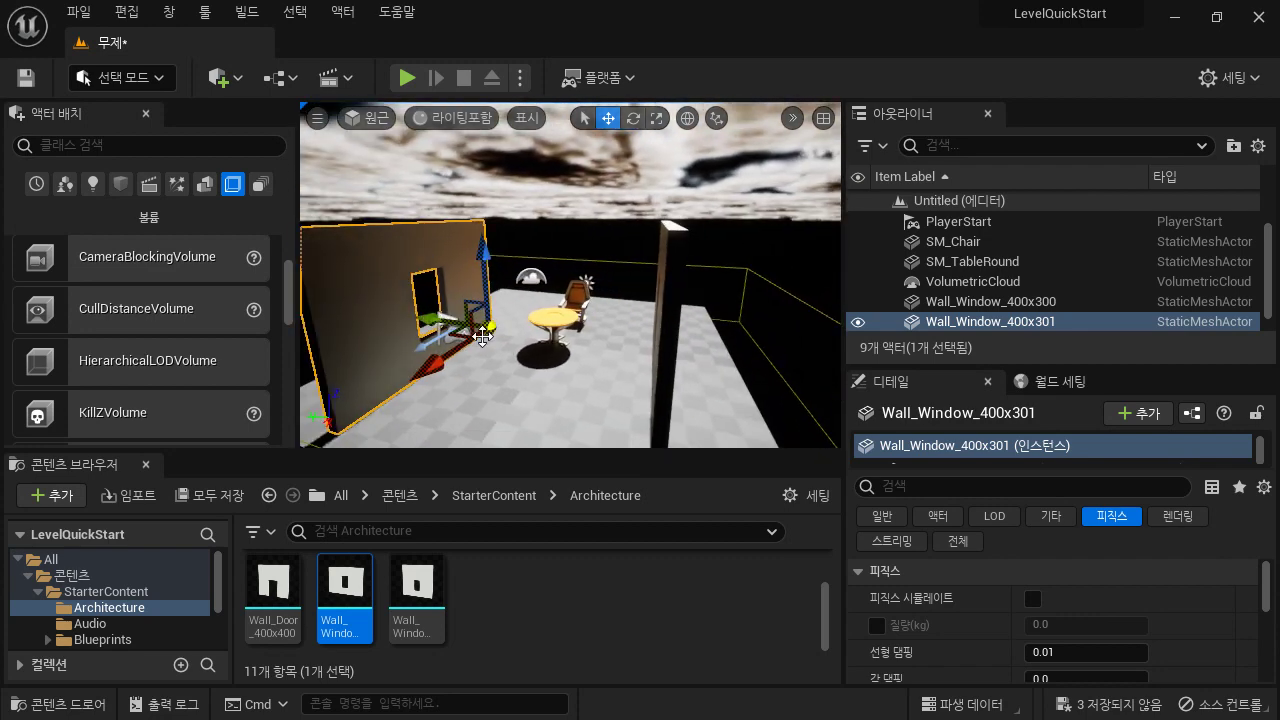
pyautogui.moveTo(457, 354)
pyautogui.mouseDown()
pyautogui.moveTo(485, 343)
pyautogui.moveTo(466, 364)
pyautogui.mouseUp()
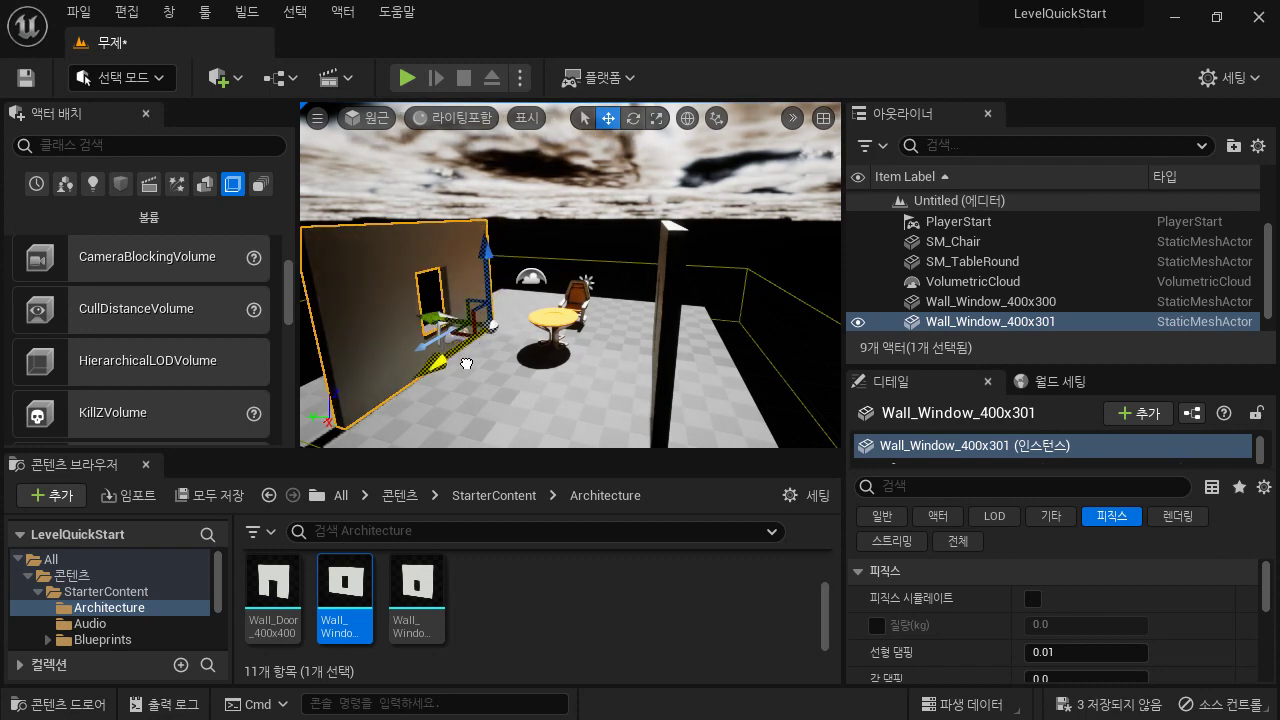
pyautogui.moveTo(466, 364)
pyautogui.mouseDown(button='right')
pyautogui.moveTo(495, 358)
pyautogui.moveTo(462, 358)
pyautogui.moveTo(478, 364)
pyautogui.mouseUp(button='right')
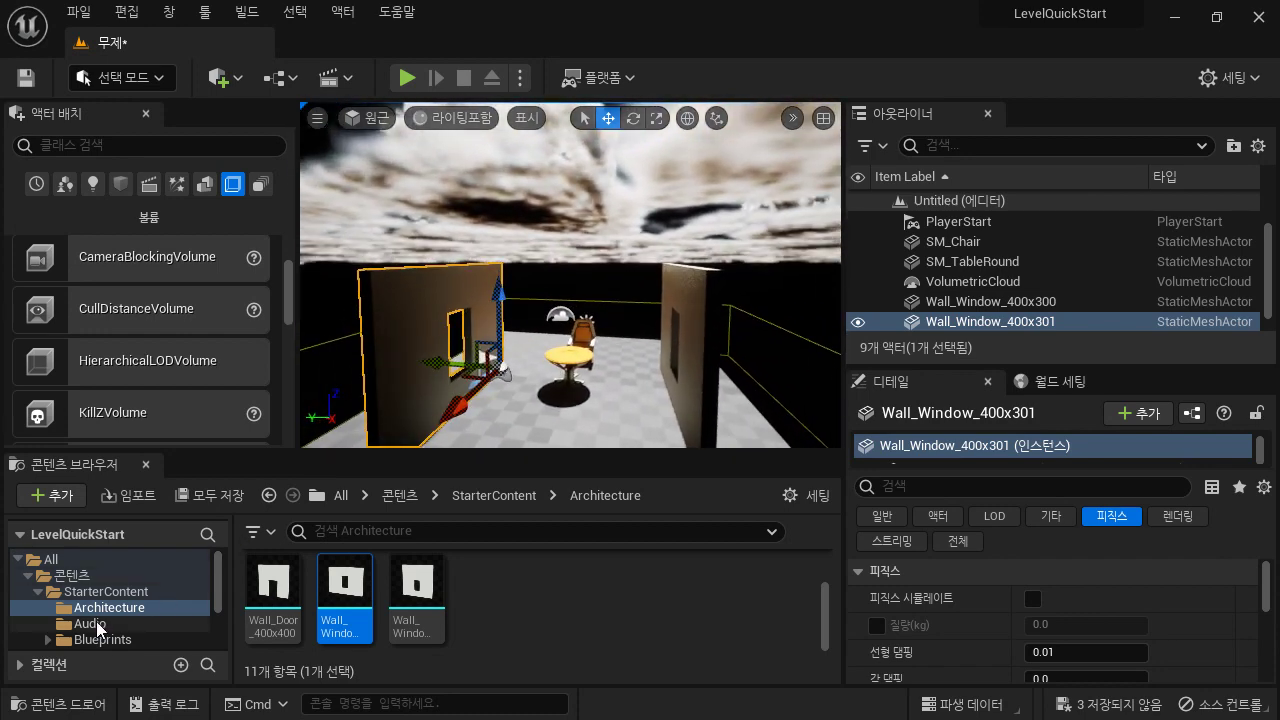
# Step: Add a cube shape to the level and move it behind the chair at the open end of the room
pyautogui.scroll(-3, 139, 612)
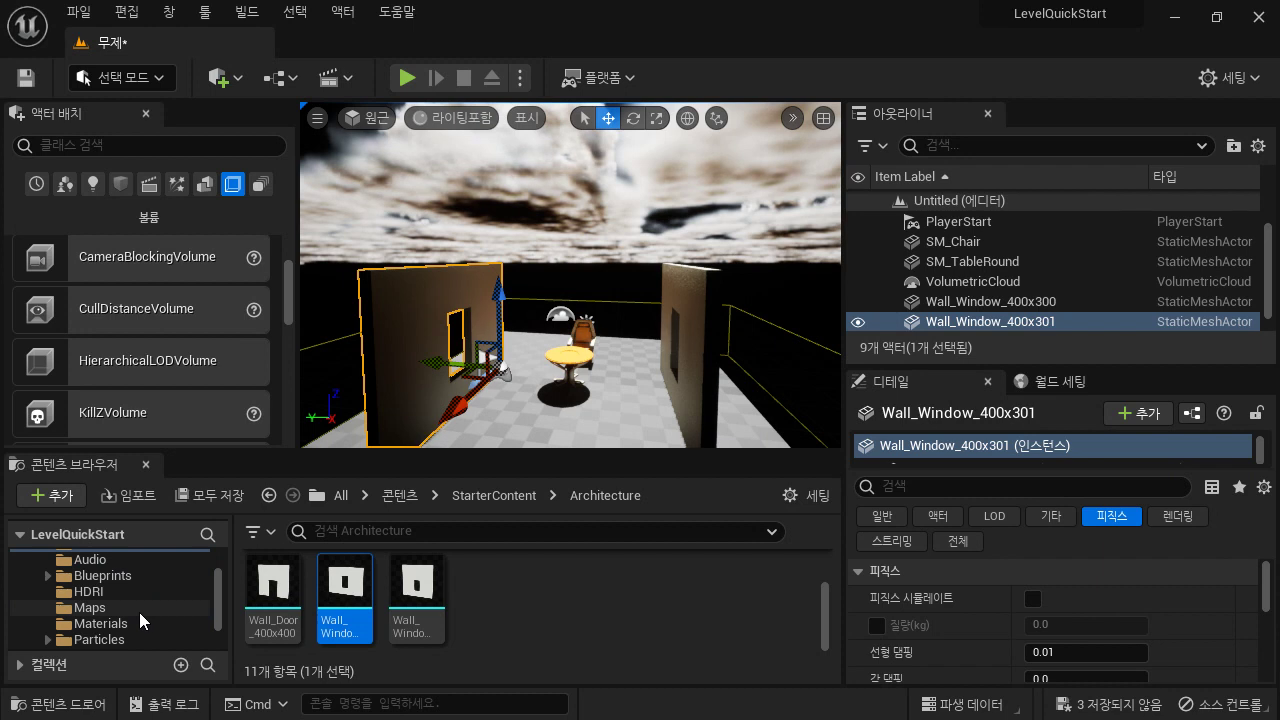
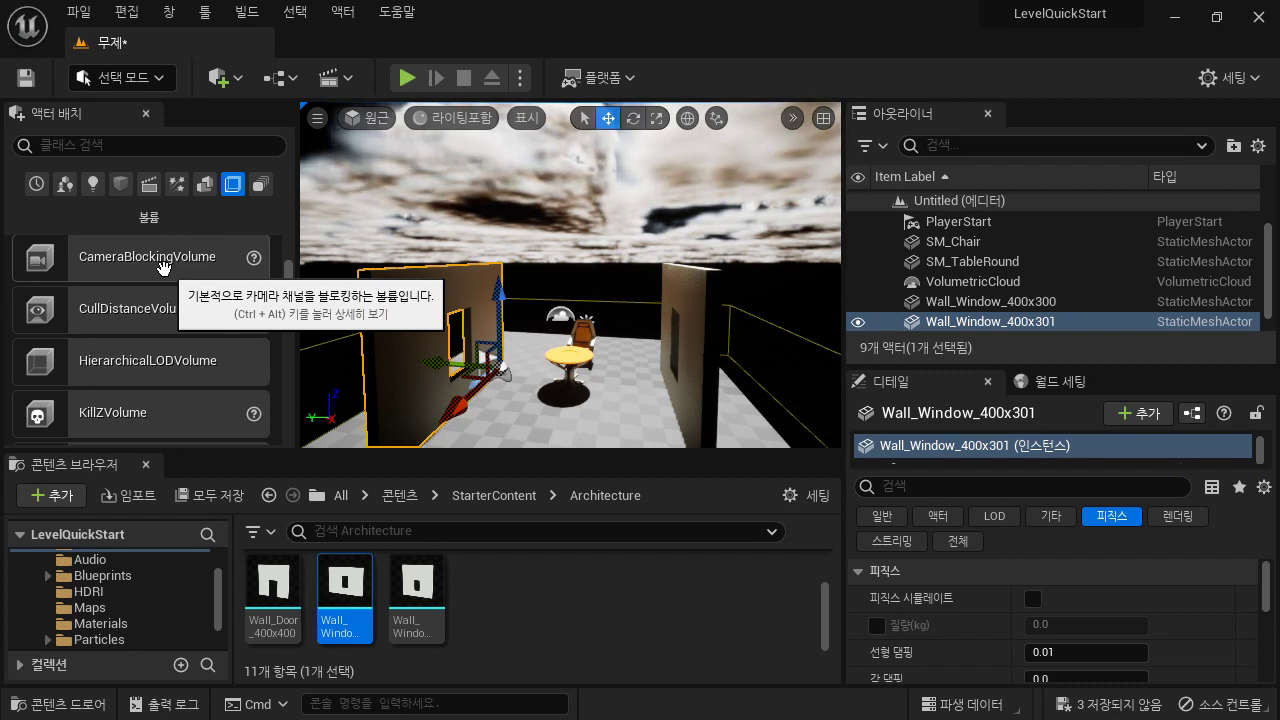
pyautogui.click(120, 186)
pyautogui.scroll(1, 141, 290)
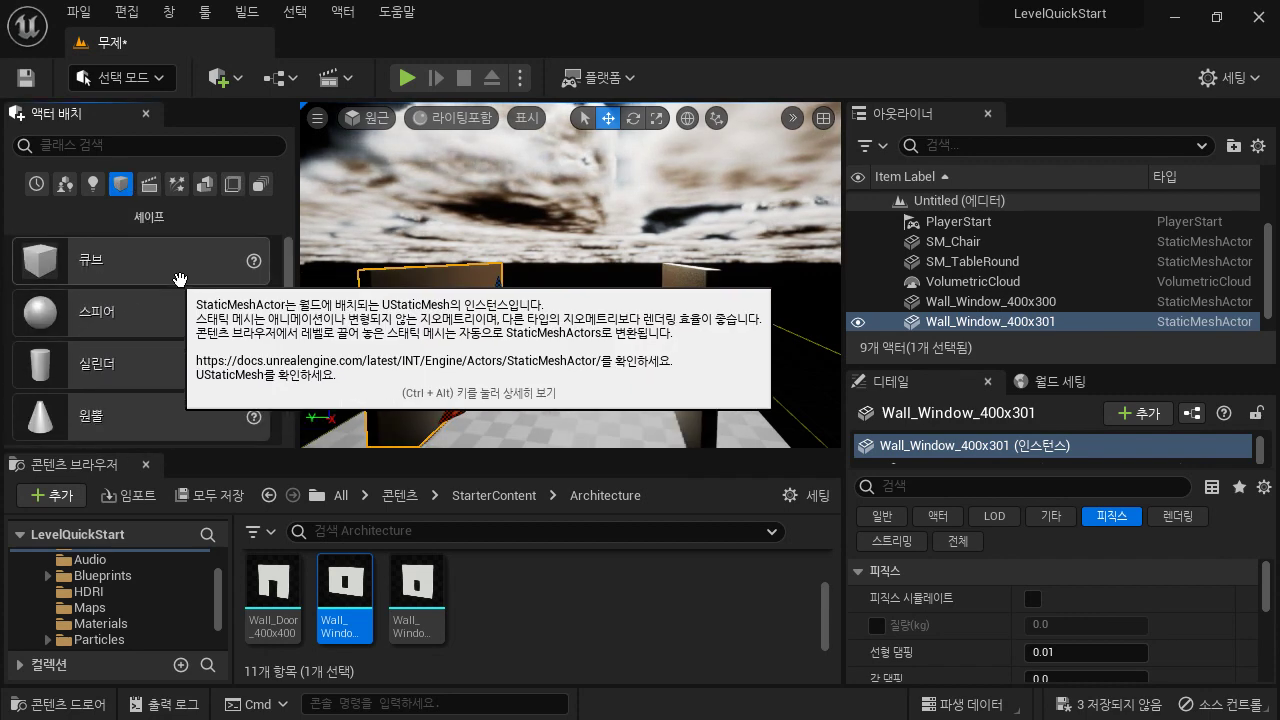
pyautogui.moveTo(100, 263); pyautogui.dragTo(612, 296)
pyautogui.moveTo(612, 296); pyautogui.dragTo(552, 292, button='right')
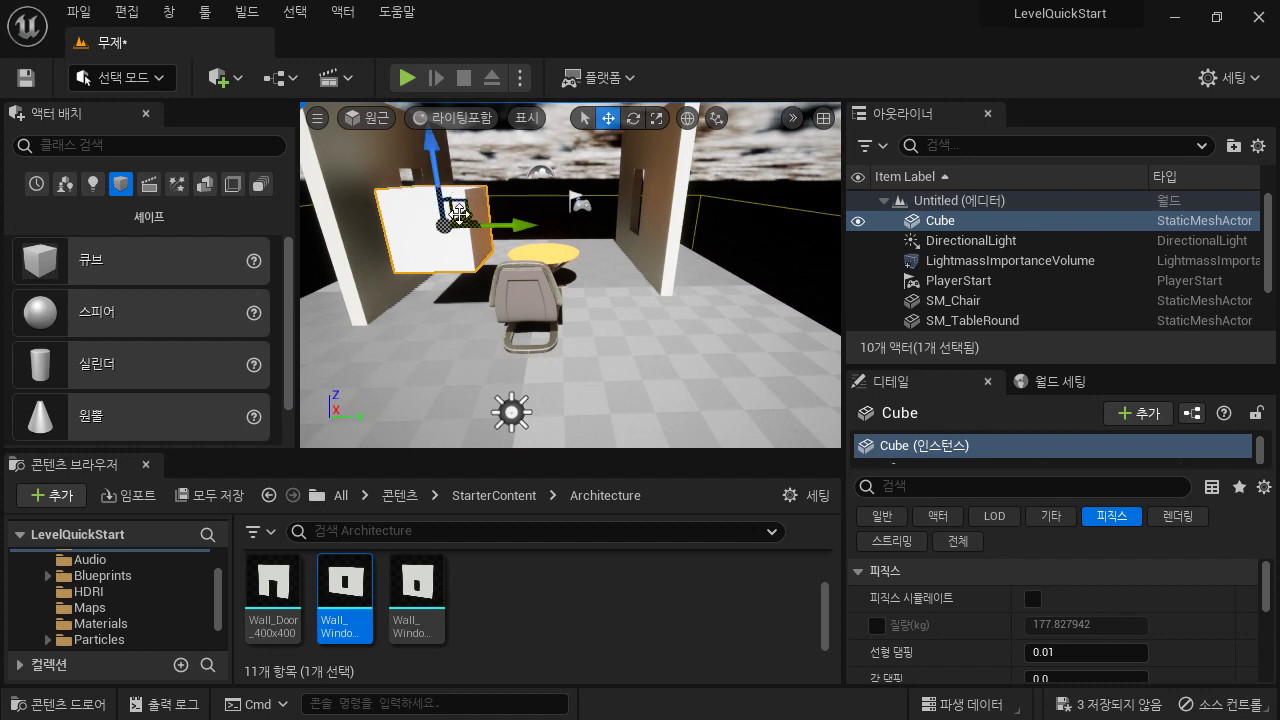
pyautogui.moveTo(455, 212); pyautogui.dragTo(406, 249)
pyautogui.moveTo(627, 343); pyautogui.dragTo(585, 320, button='right')
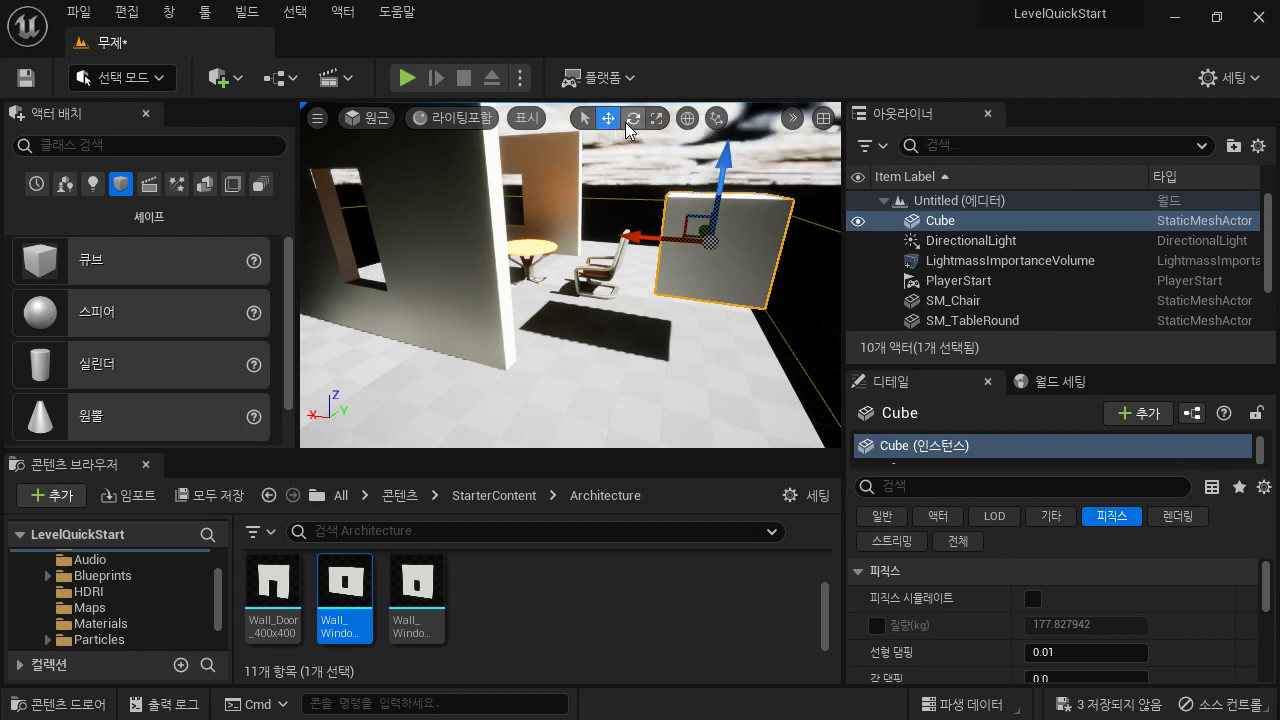
# Step: Scale the cube into a wall: narrower along X, taller along Z and wide enough along Y to span the room
pyautogui.click(656, 118)
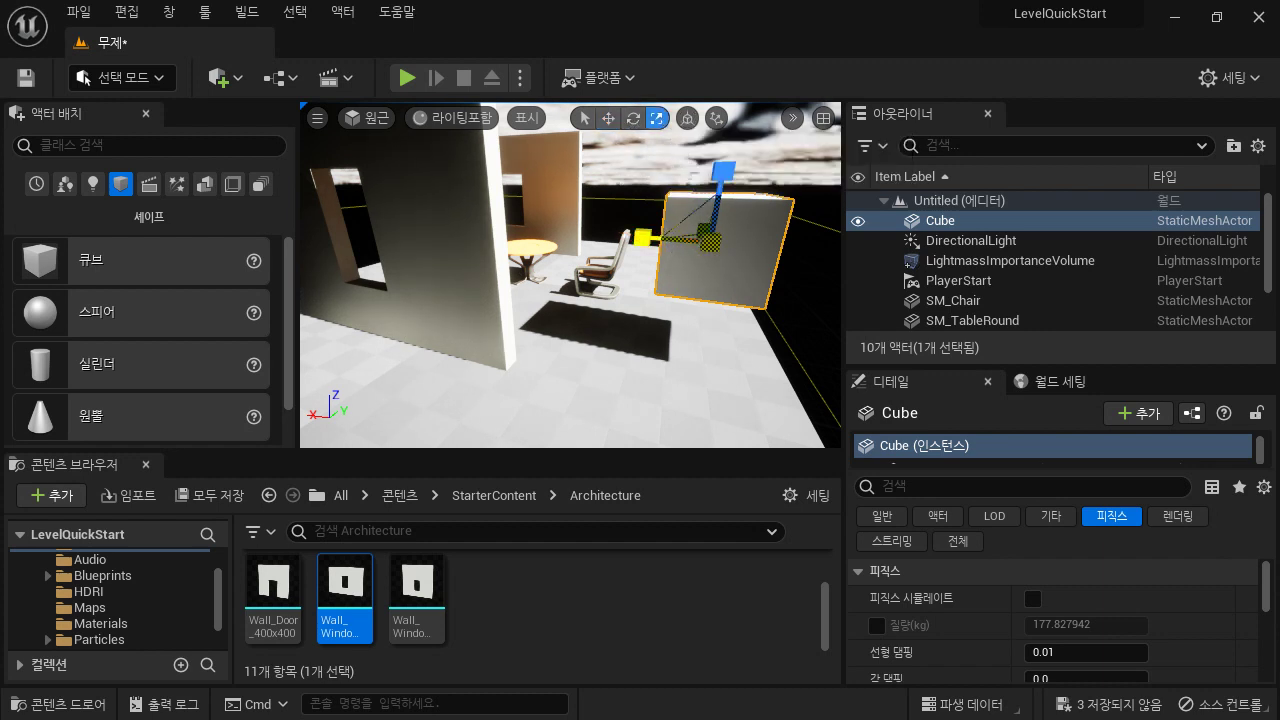
pyautogui.moveTo(640, 237); pyautogui.dragTo(675, 240)
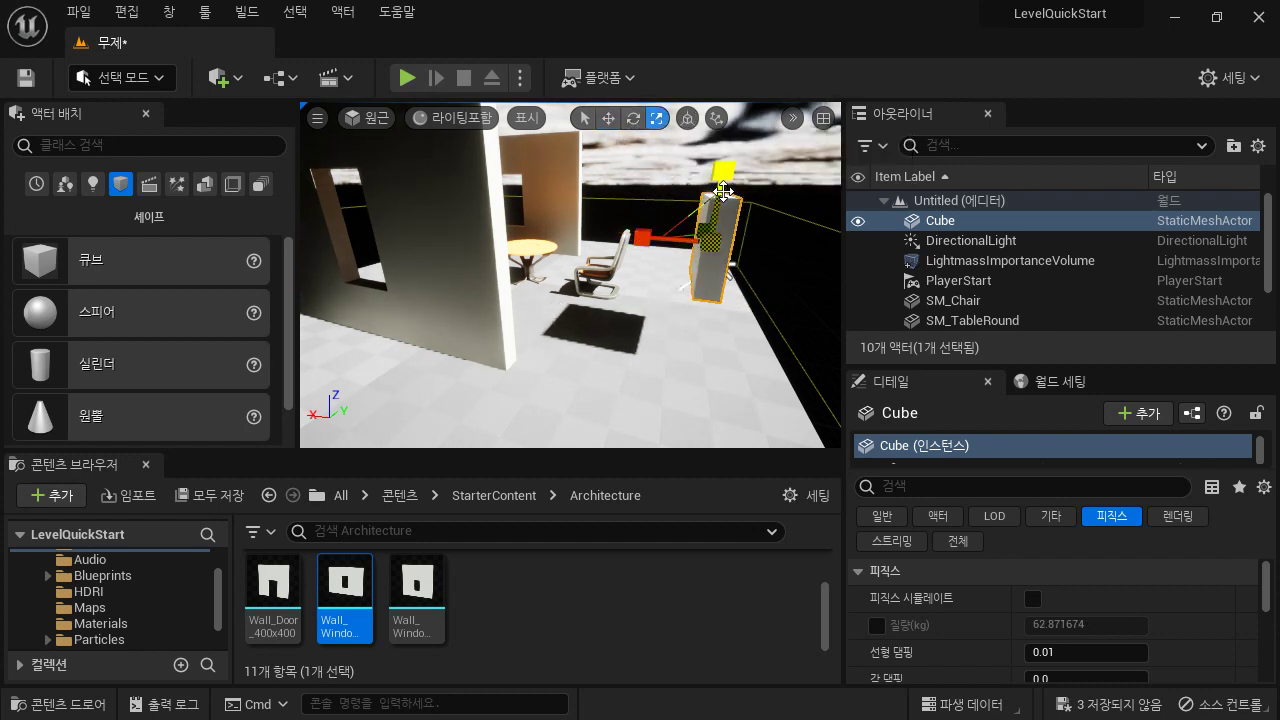
pyautogui.moveTo(724, 170); pyautogui.dragTo(730, 114)
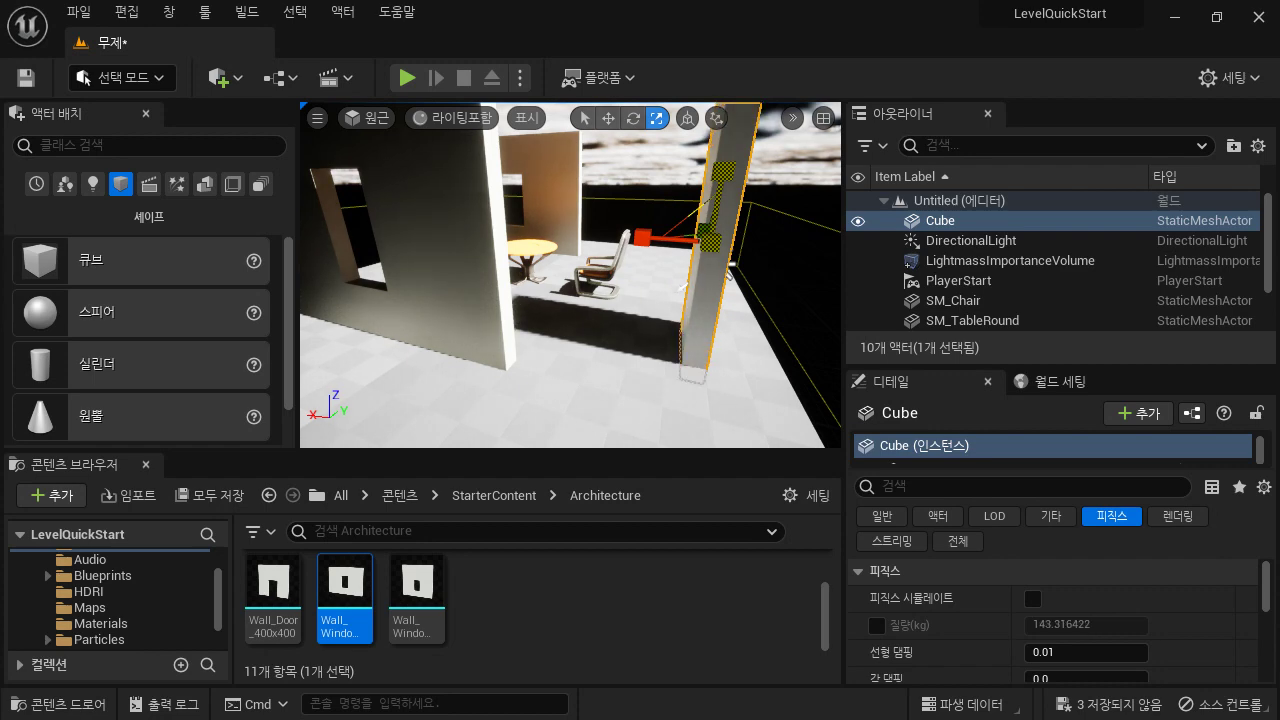
pyautogui.keyDown('alt'); pyautogui.moveTo(746, 345); pyautogui.dragTo(600, 348); pyautogui.keyUp('alt')
pyautogui.moveTo(688, 262); pyautogui.dragTo(806, 310)
pyautogui.scroll(-5, 819, 310)
pyautogui.moveTo(572, 261); pyautogui.dragTo(557, 262)
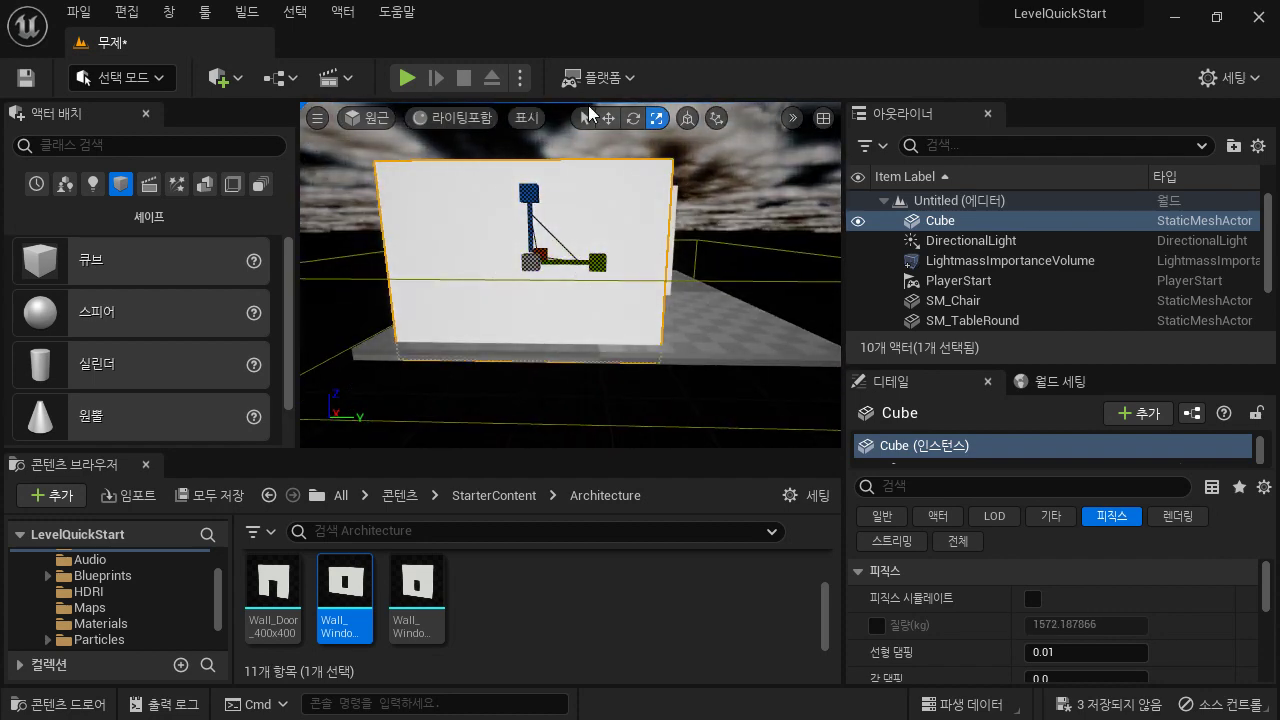
# Step: Slide the cube wall along Y to line up with the two window walls and thin it along X
pyautogui.click(607, 118)
pyautogui.moveTo(576, 262); pyautogui.dragTo(653, 265)
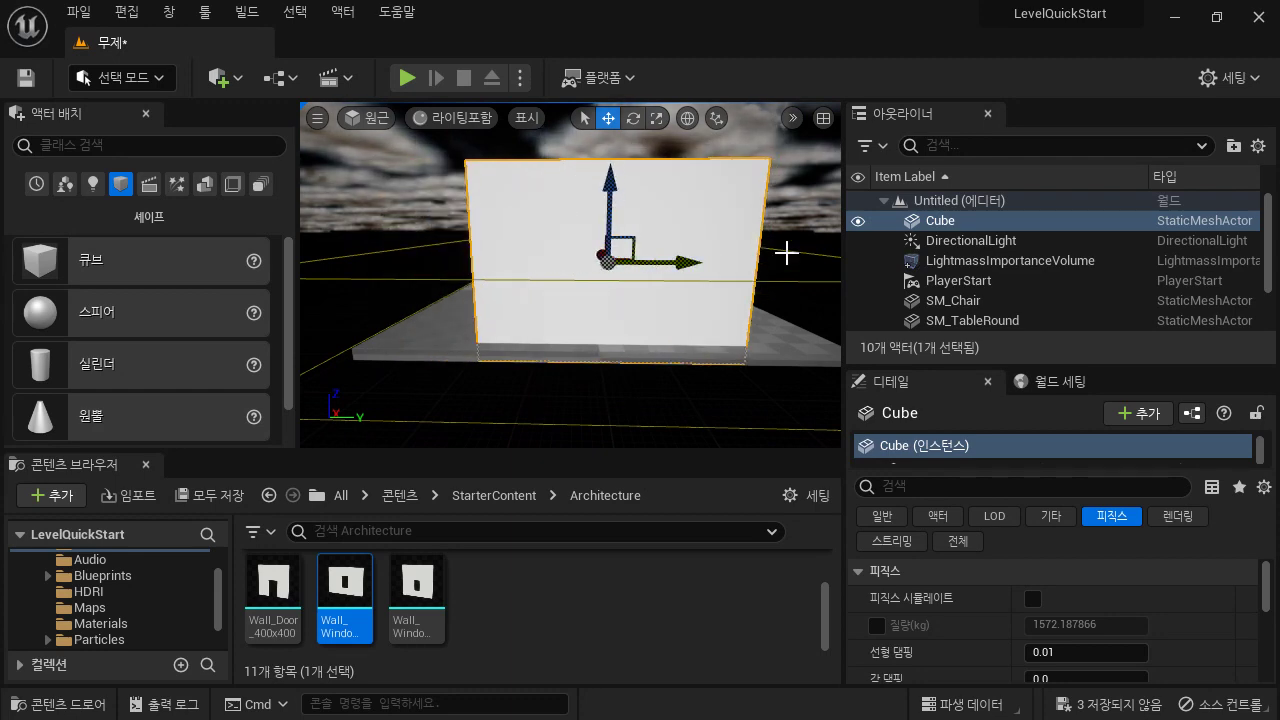
pyautogui.moveTo(787, 253); pyautogui.dragTo(860, 255, button='right')
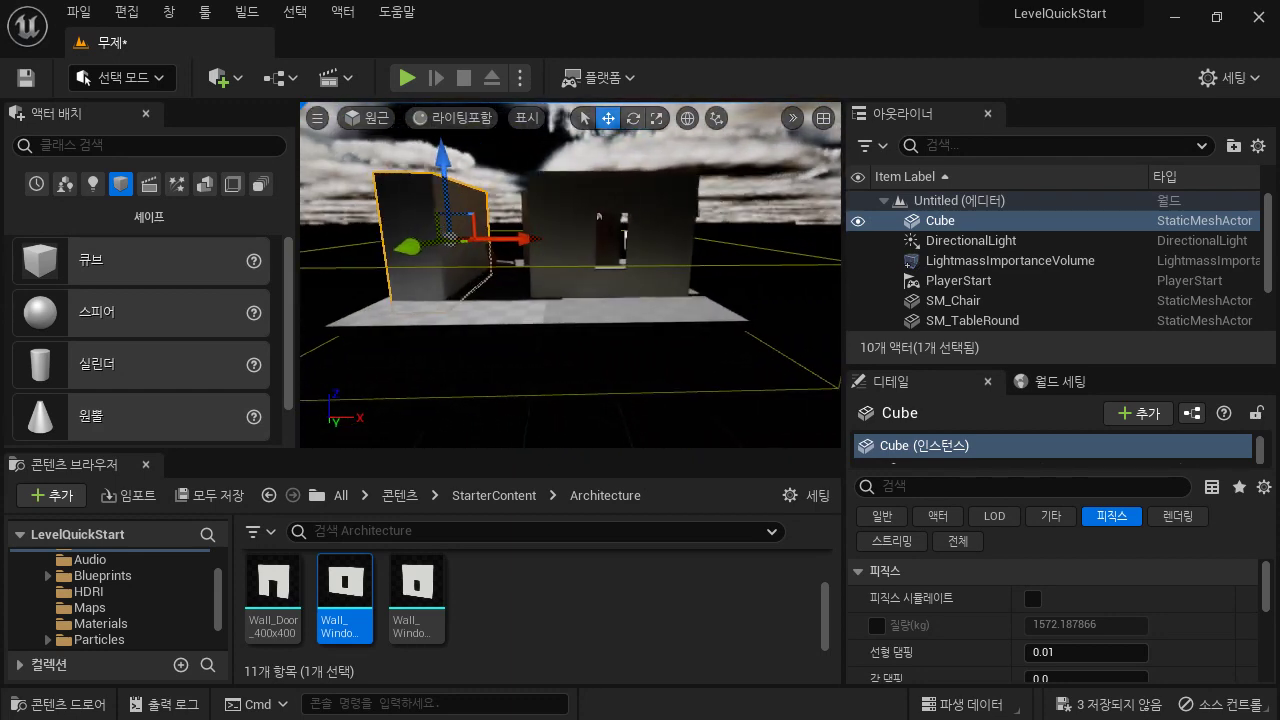
pyautogui.moveTo(505, 143); pyautogui.dragTo(523, 143, button='right')
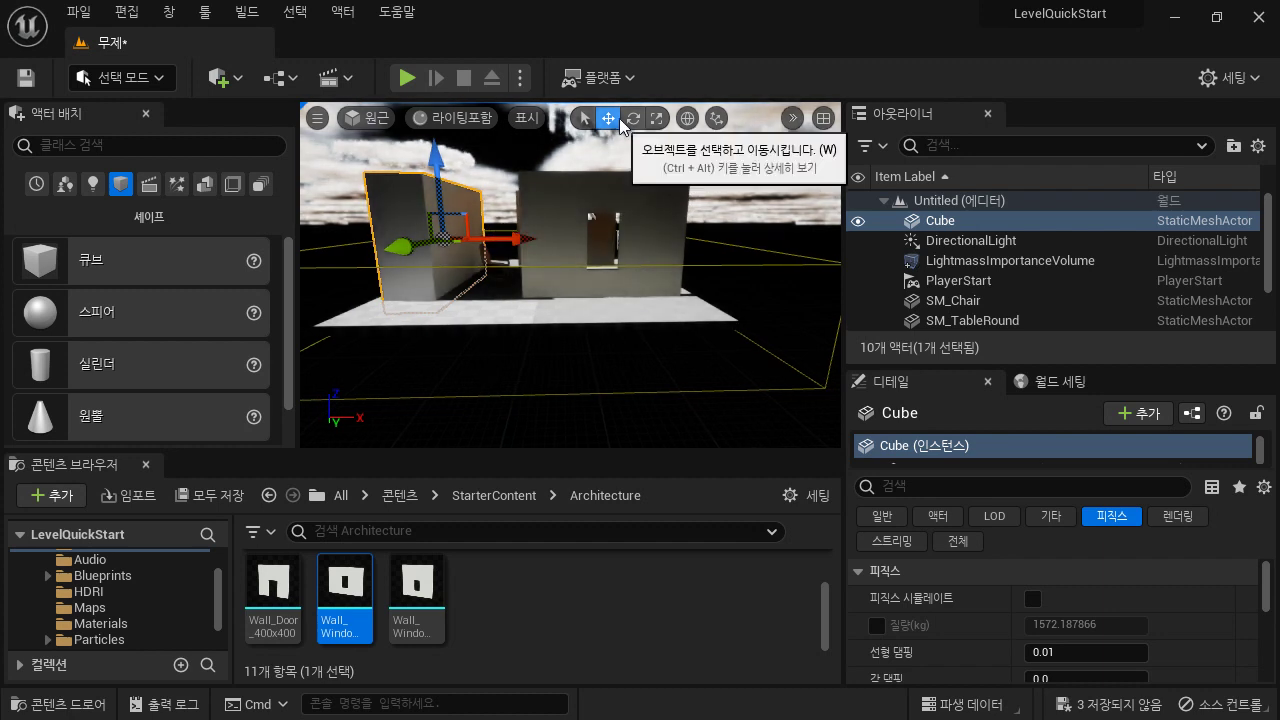
pyautogui.click(656, 118)
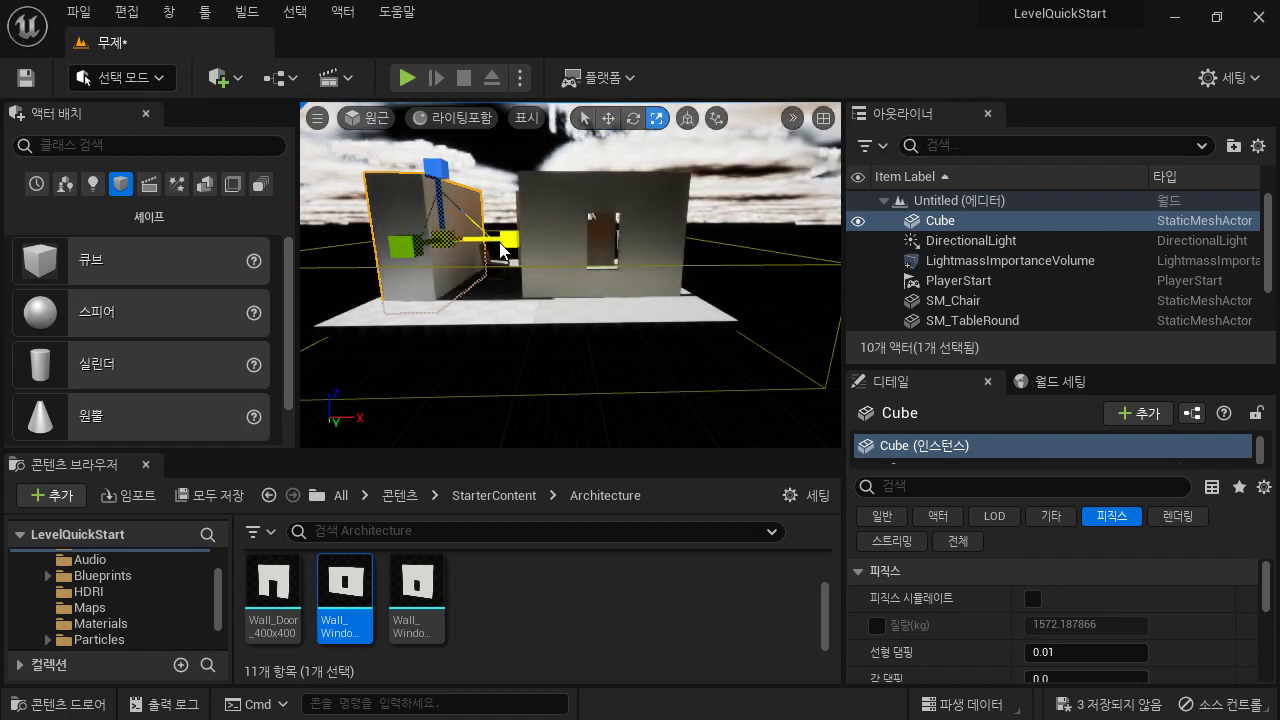
pyautogui.moveTo(502, 250); pyautogui.dragTo(475, 251)
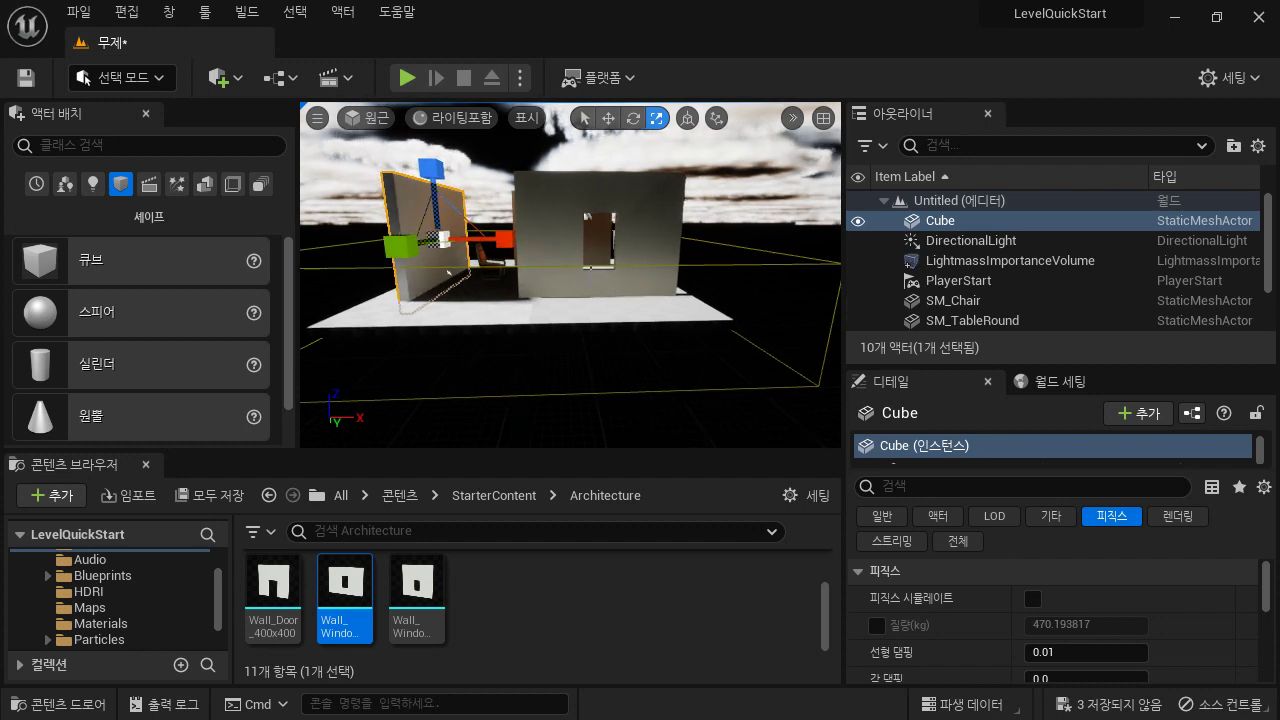
# Step: Move the Wall_Window_400x301 wall along X toward the cube wall to close the corner
pyautogui.click(585, 285)
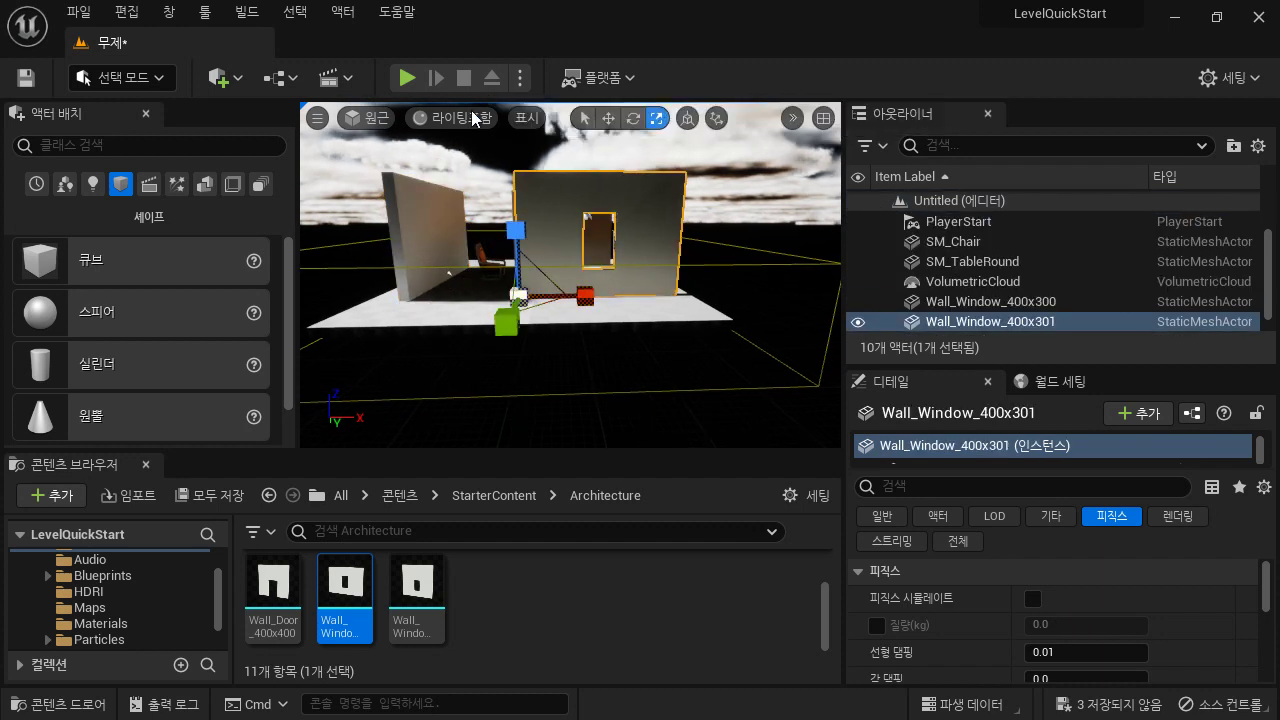
pyautogui.click(616, 117)
pyautogui.moveTo(557, 217); pyautogui.dragTo(352, 190)
# Step: Adjust the length of the Wall_Window_400x301 wall along X by stretching it and shortening it again
pyautogui.moveTo(570, 275); pyautogui.dragTo(480, 280, button='right')
pyautogui.press('d')
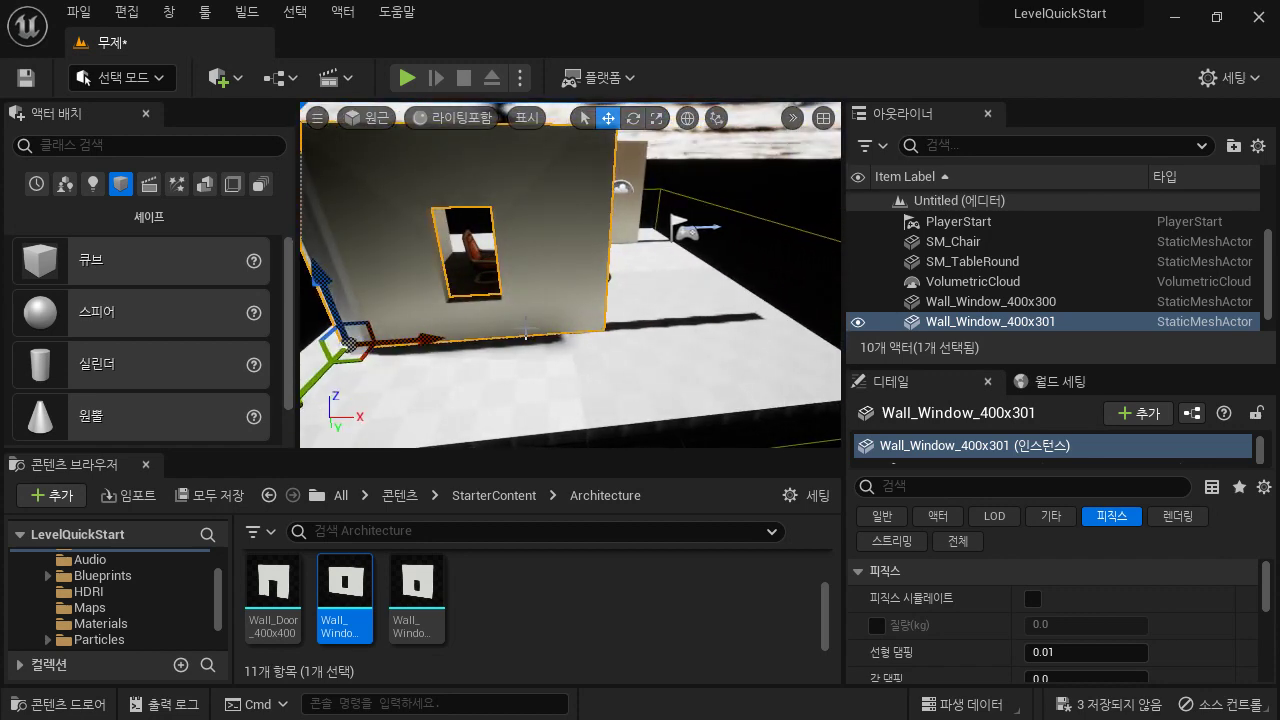
pyautogui.click(656, 118)
pyautogui.moveTo(411, 337); pyautogui.dragTo(478, 334)
pyautogui.press('d')
pyautogui.moveTo(660, 349); pyautogui.dragTo(450, 305, button='right')
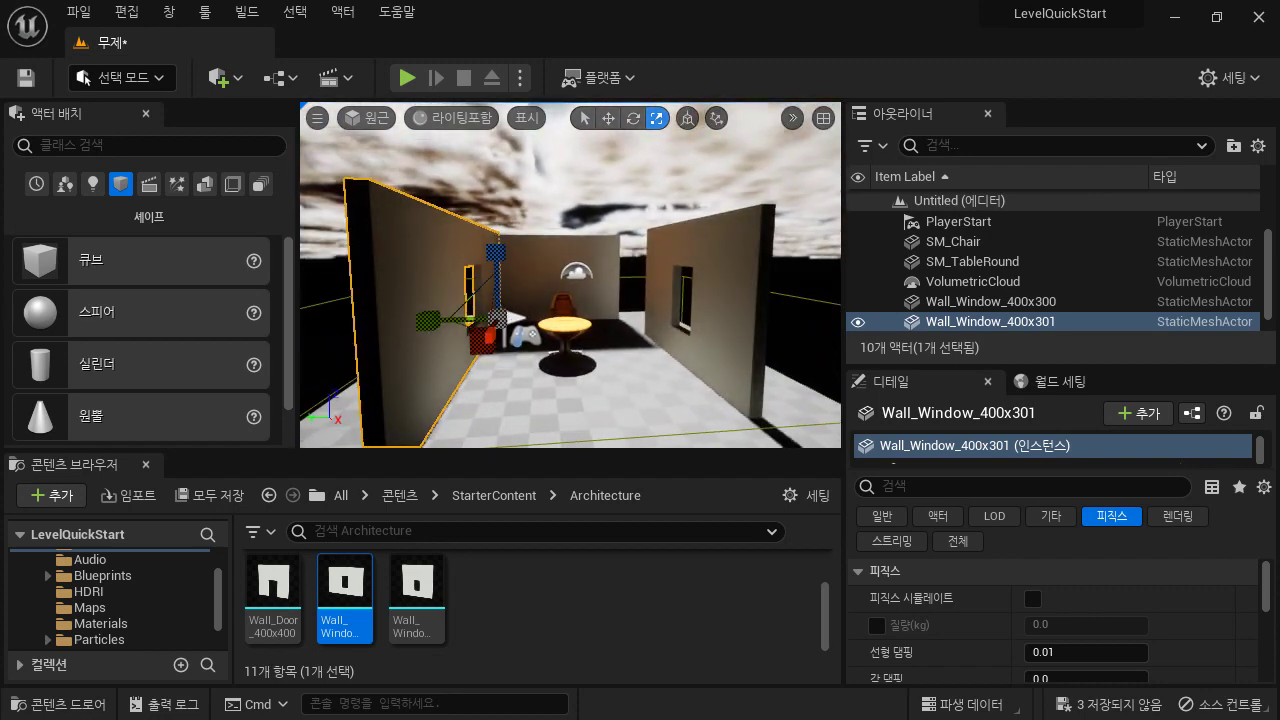
pyautogui.moveTo(668, 363); pyautogui.dragTo(825, 358, button='right')
pyautogui.press('a')
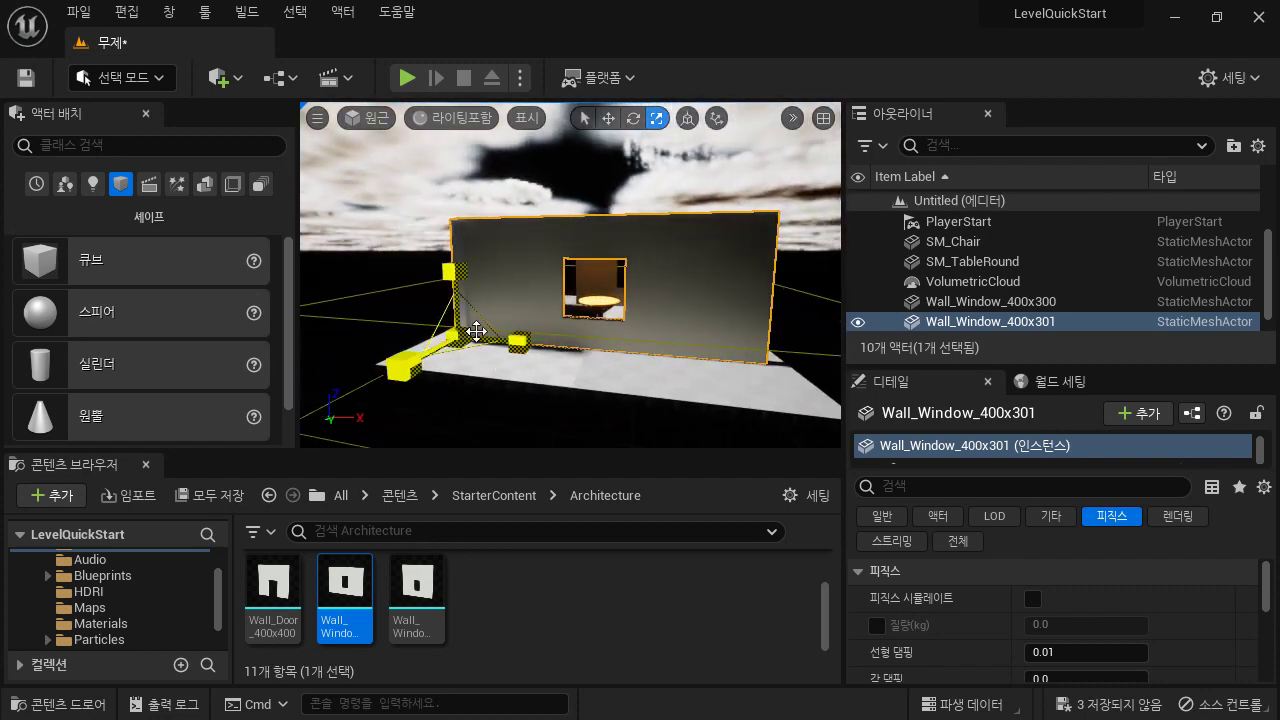
pyautogui.moveTo(518, 342); pyautogui.dragTo(462, 340)
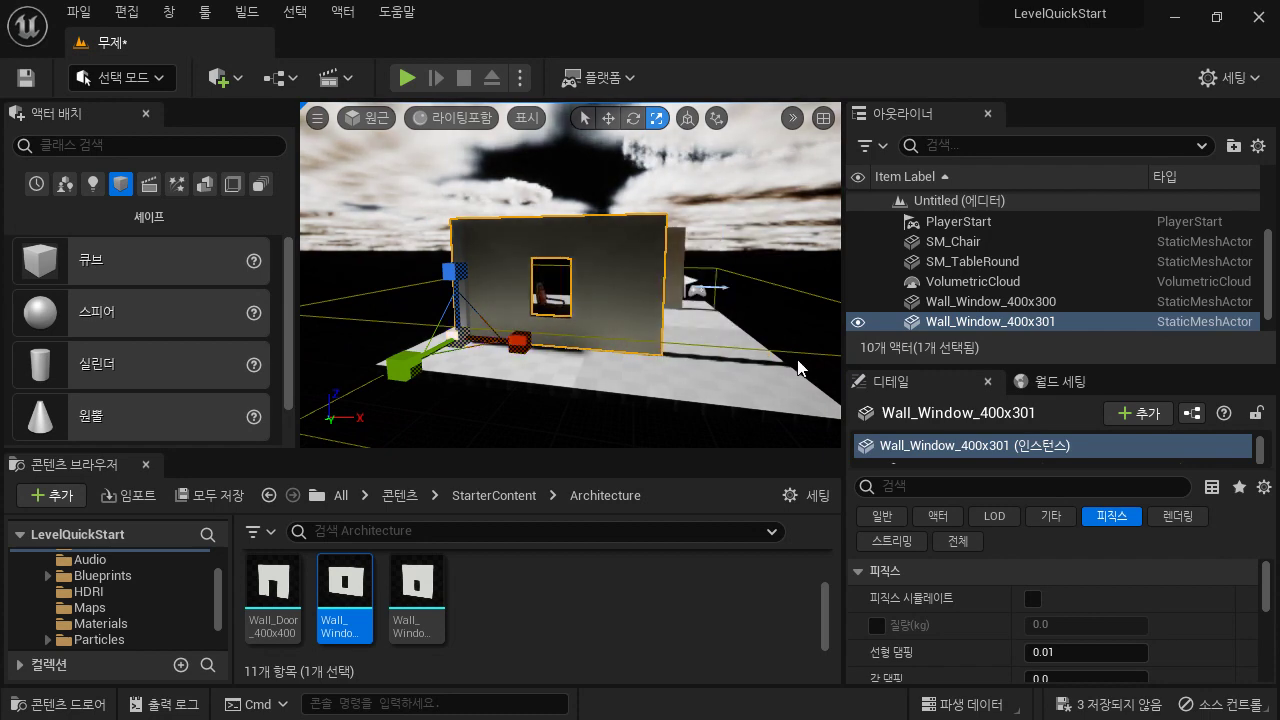
# Step: Move the Wall_Window_400x300 wall along X until it meets the cube wall, and check the corner
pyautogui.press('d')
pyautogui.moveTo(798, 368); pyautogui.dragTo(320, 360, button='right')
pyautogui.press('w')
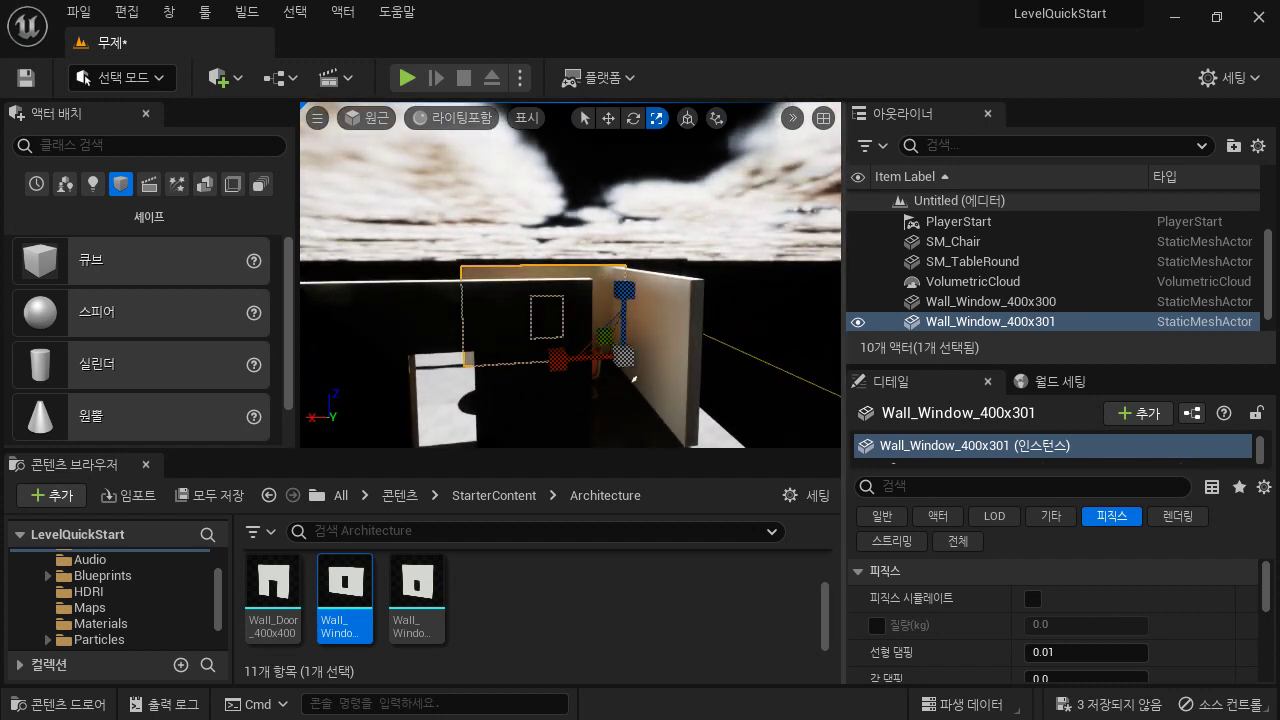
pyautogui.press('f')
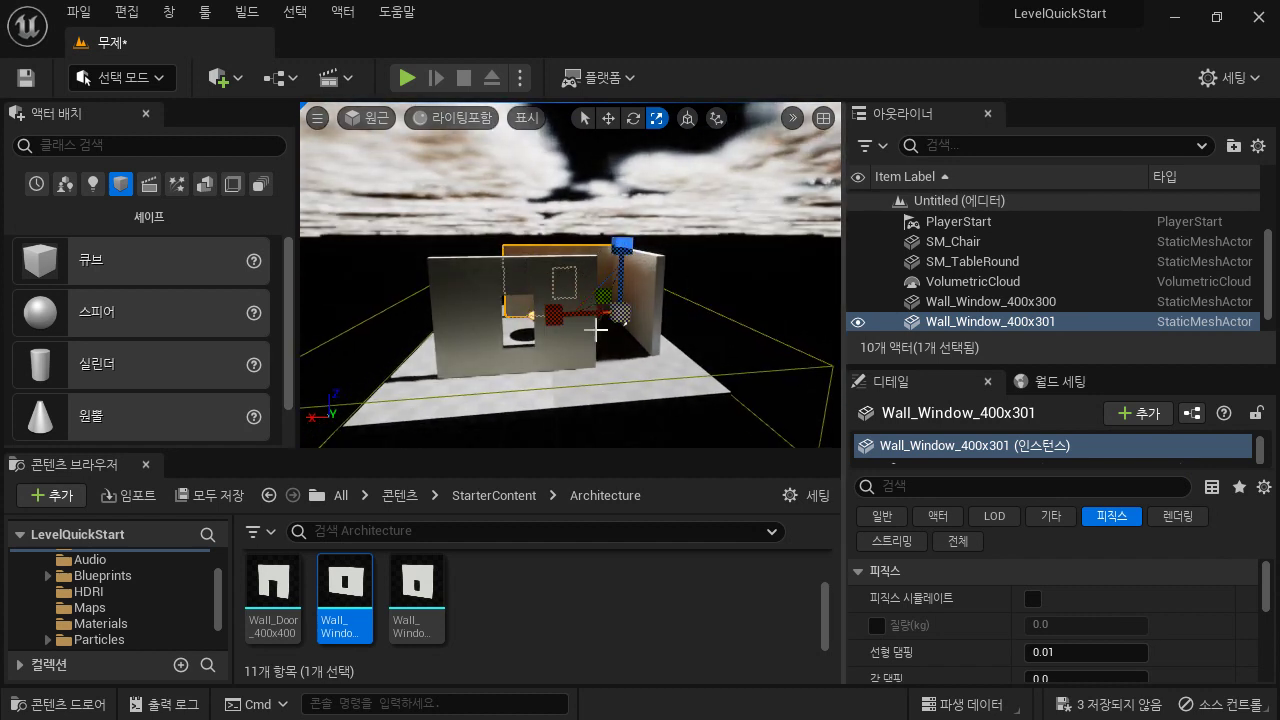
pyautogui.click(577, 342)
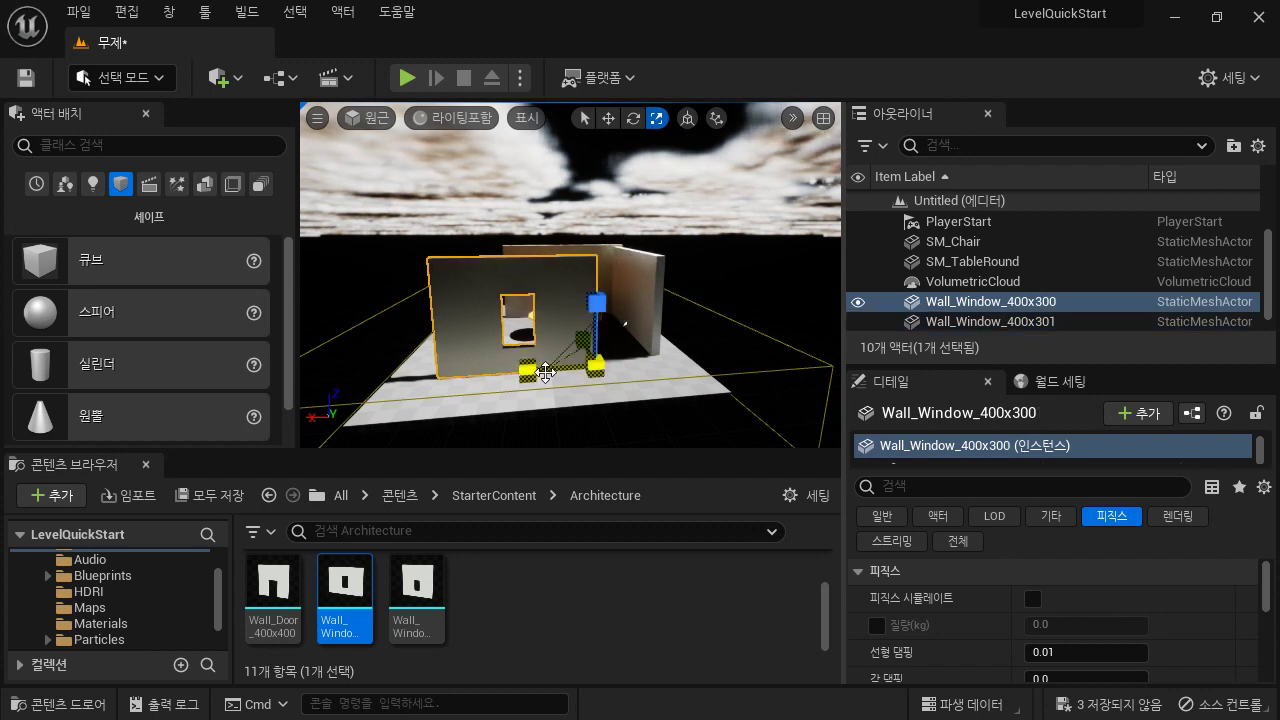
pyautogui.click(607, 118)
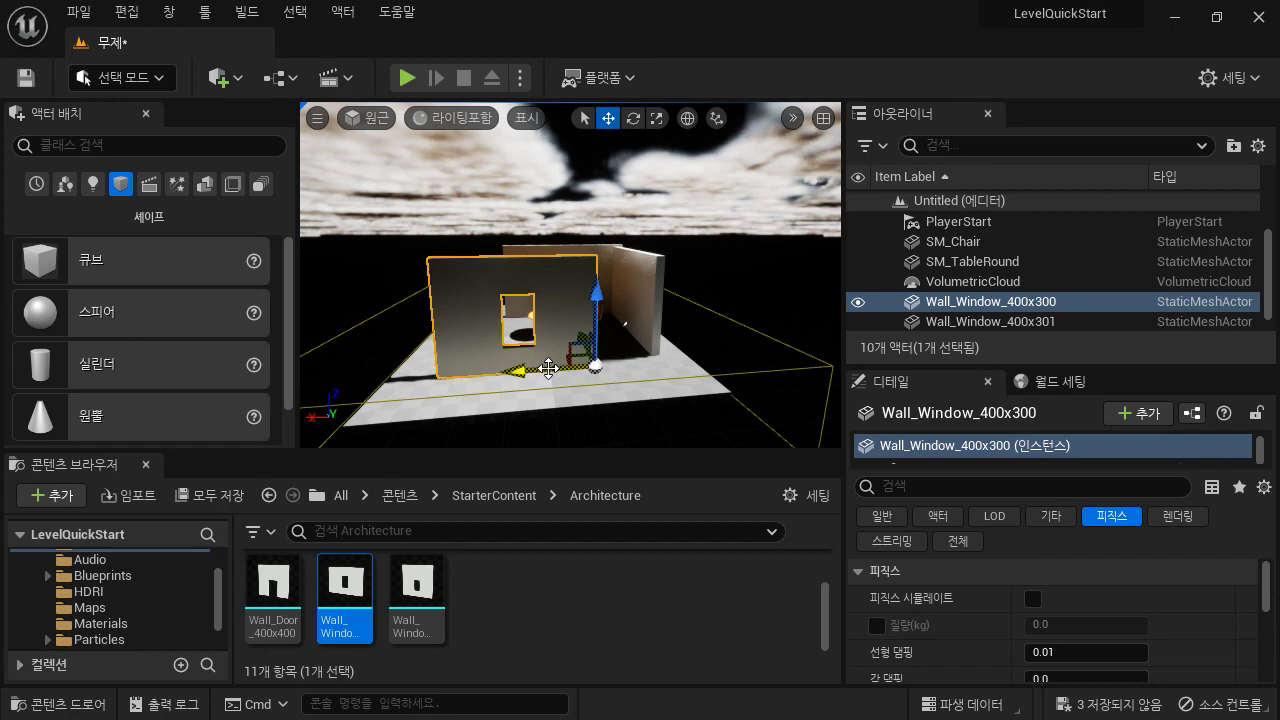
pyautogui.moveTo(548, 369); pyautogui.dragTo(612, 369)
pyautogui.moveTo(623, 370); pyautogui.dragTo(703, 249, button='right')
pyautogui.press('w')
pyautogui.press('a')
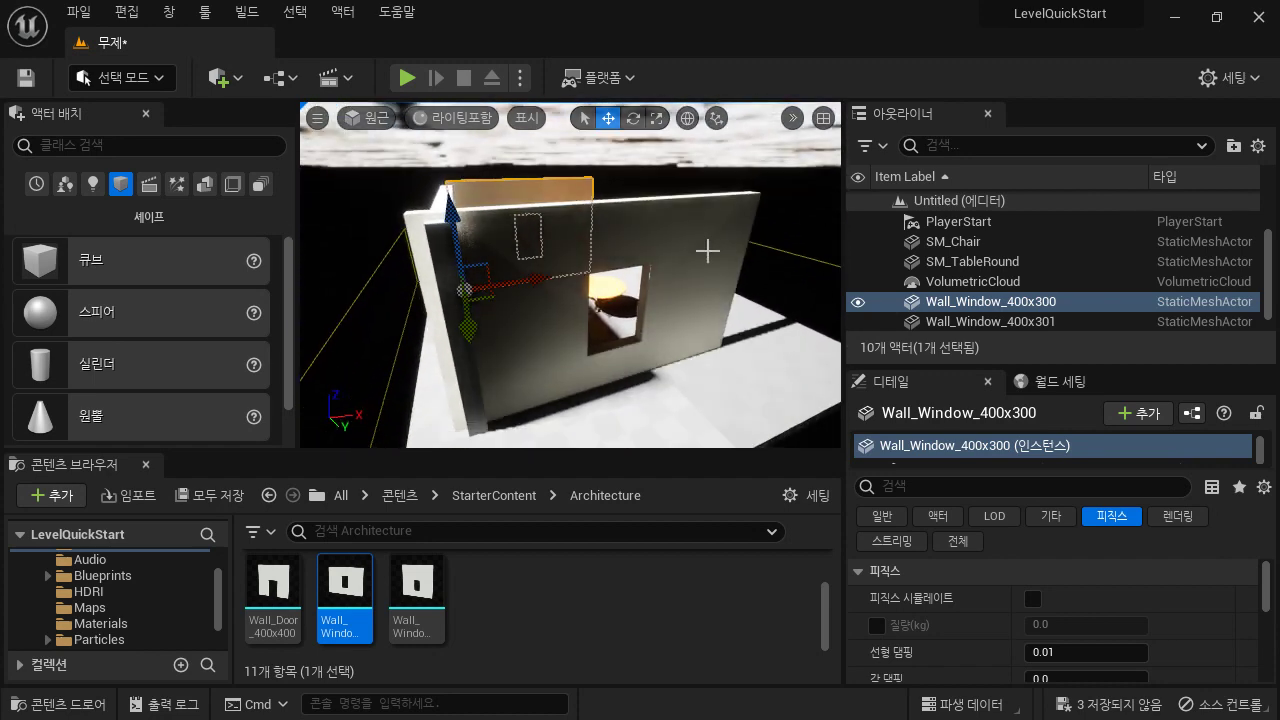
# Step: Move the Wall_Window_400x301 wall along Y and X so it lines up with the end of the cube wall
pyautogui.click(679, 257)
pyautogui.press('a')
pyautogui.moveTo(615, 353); pyautogui.dragTo(955, 358, button='right')
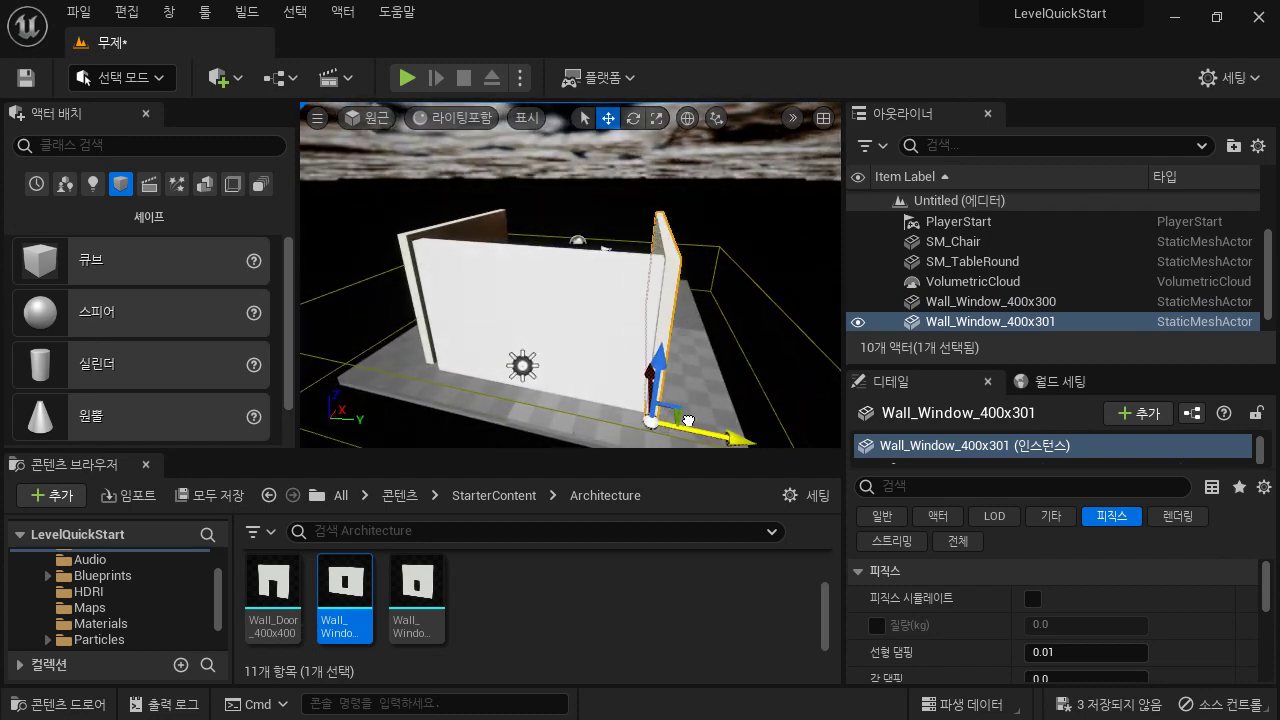
pyautogui.moveTo(570, 275); pyautogui.dragTo(508, 298, button='right')
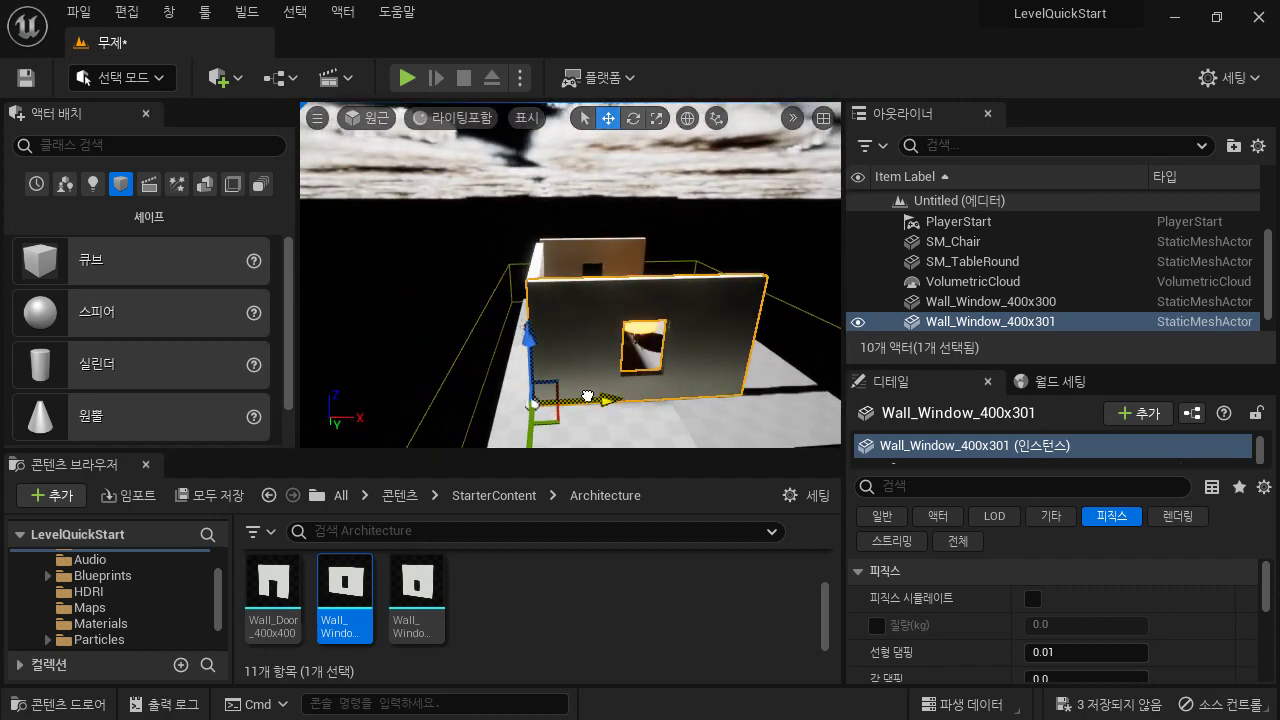
pyautogui.scroll(3, 602, 383)
pyautogui.moveTo(602, 383); pyautogui.dragTo(540, 384, button='right')
pyautogui.scroll(-3, 602, 383)
# Step: Move the Wall_Window_400x300 wall along Y and X so it meets the opposite end of the cube wall
pyautogui.press('a')
pyautogui.press('s')
pyautogui.click(663, 333)
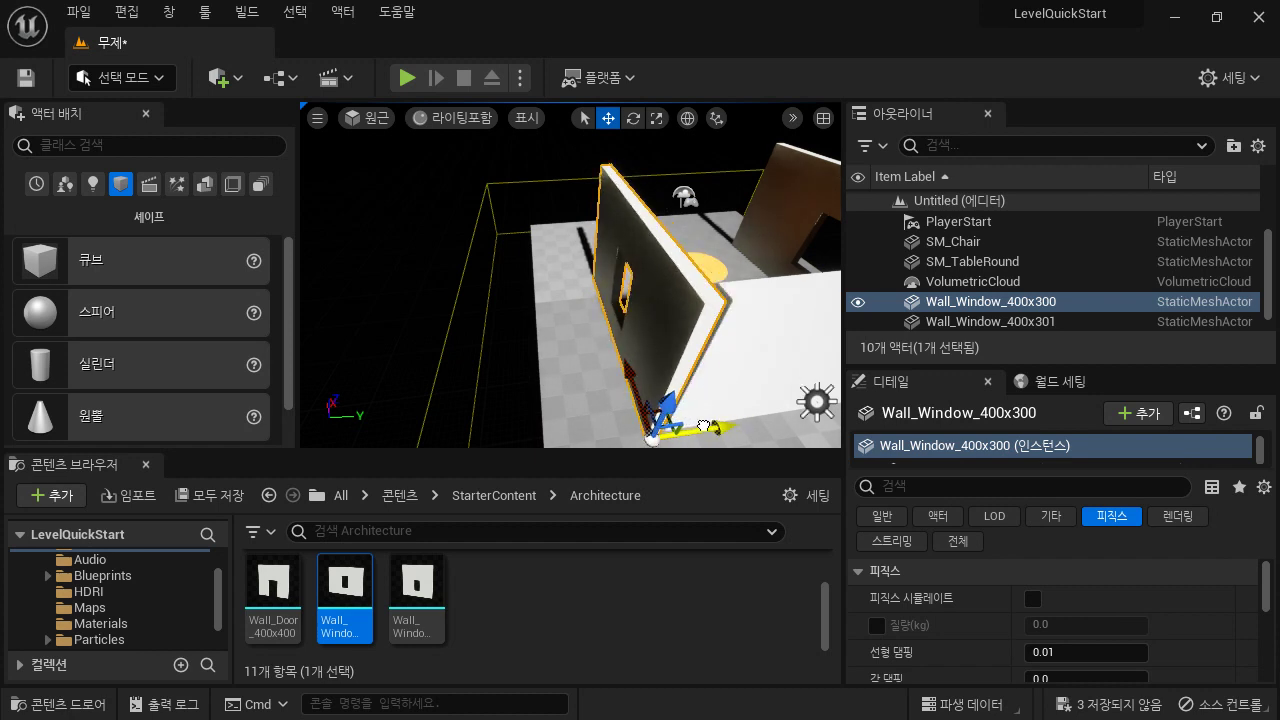
pyautogui.moveTo(746, 389); pyautogui.dragTo(790, 394, button='right')
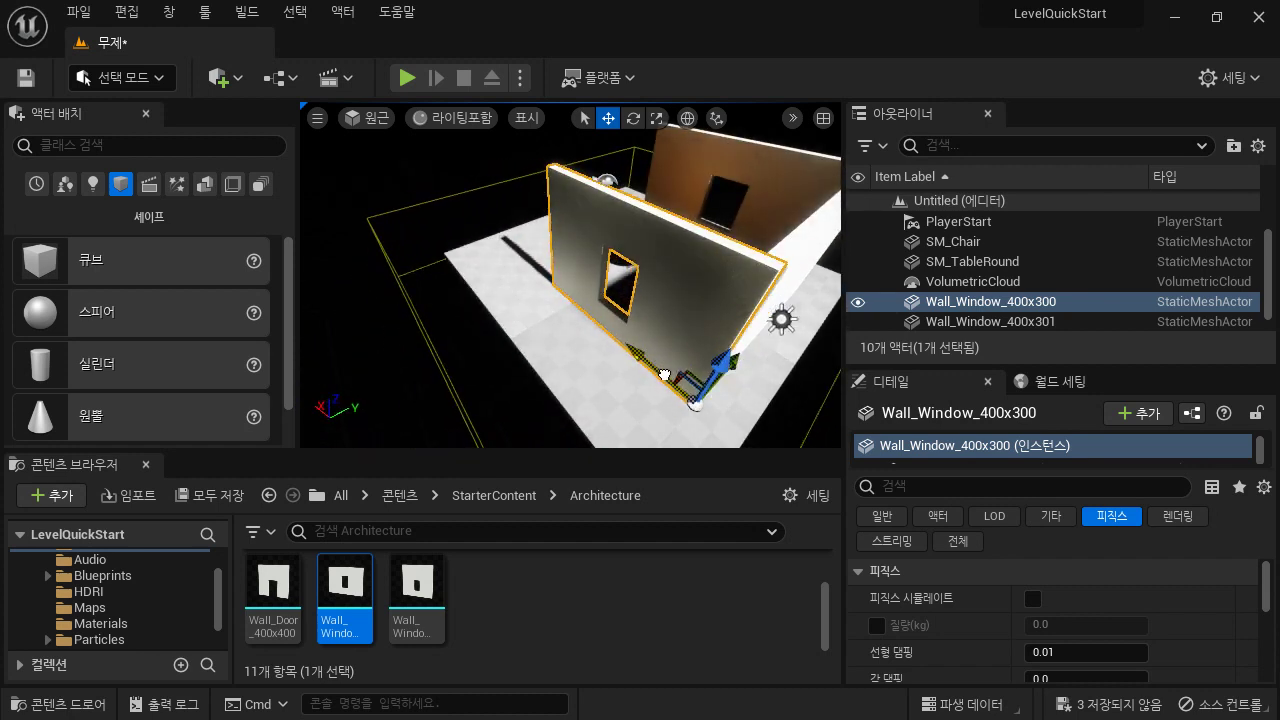
pyautogui.moveTo(686, 372); pyautogui.dragTo(480, 362, button='right')
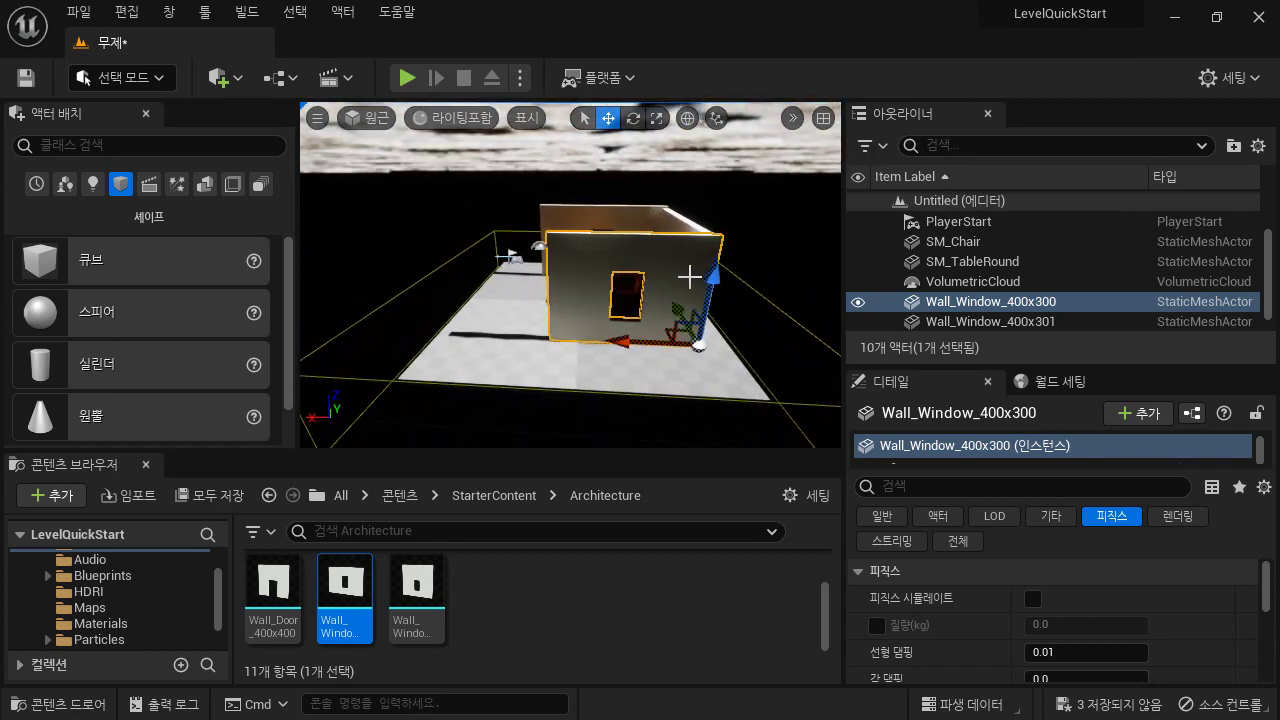
# Step: Scale the Wall_Window_400x300 wall and the cube back wall taller along Z
pyautogui.click(660, 119)
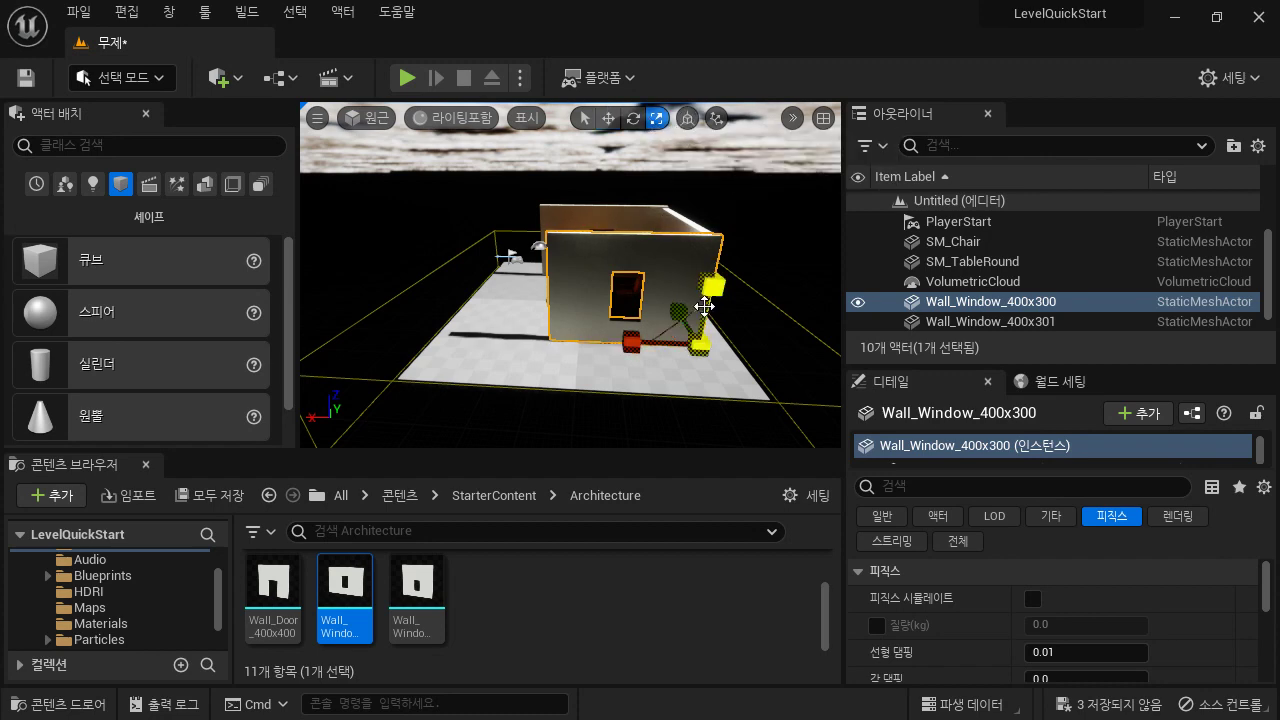
pyautogui.moveTo(706, 311); pyautogui.dragTo(808, 347, button='right')
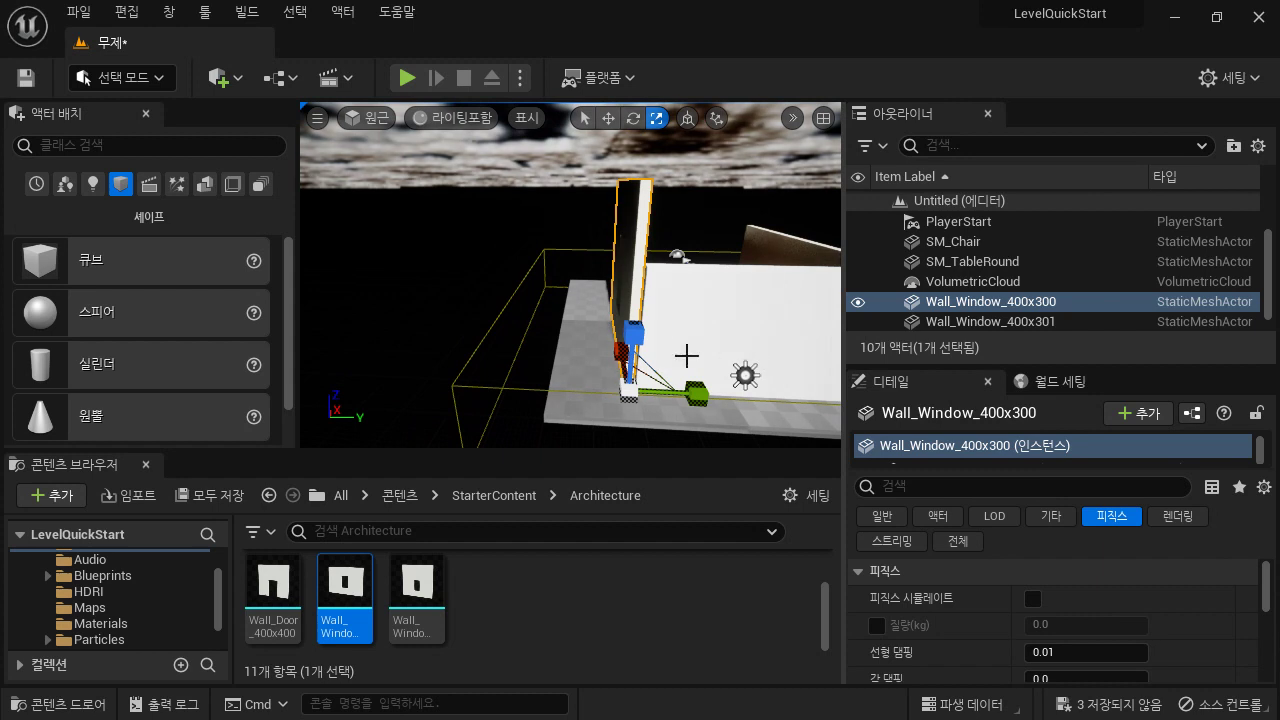
pyautogui.moveTo(686, 356); pyautogui.dragTo(623, 329, button='right')
pyautogui.click(619, 321)
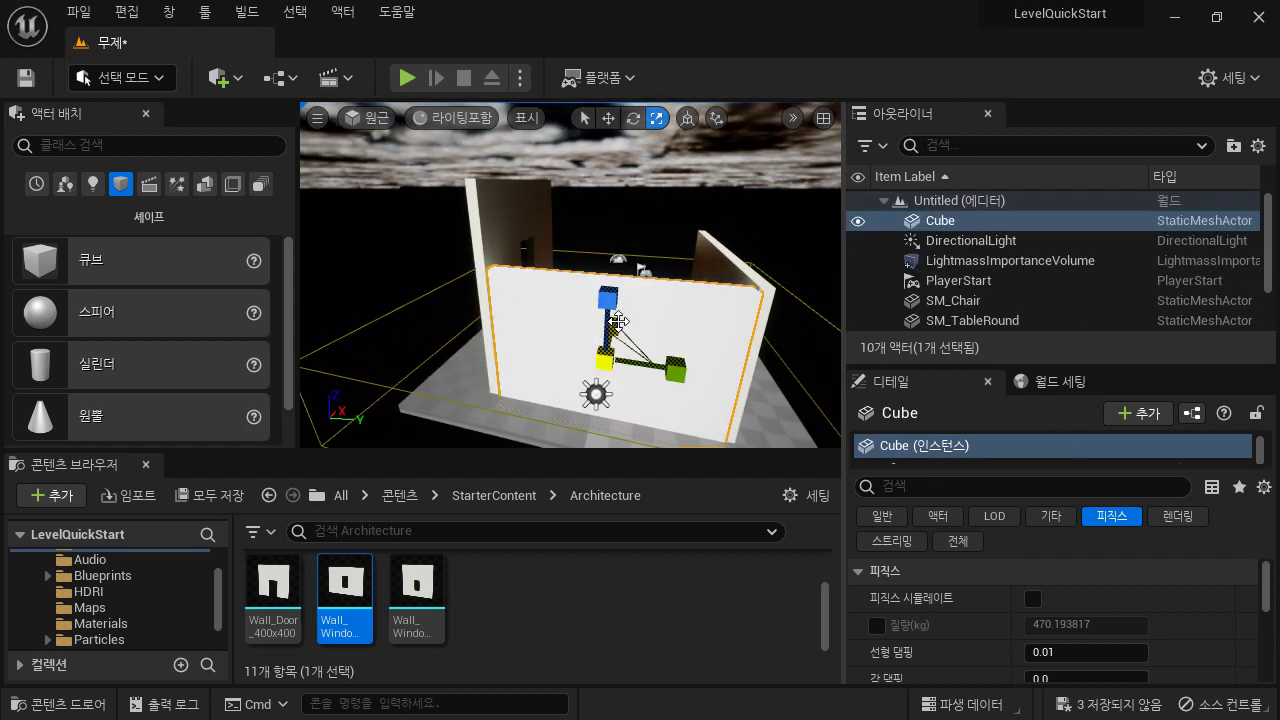
pyautogui.moveTo(608, 325); pyautogui.dragTo(608, 280)
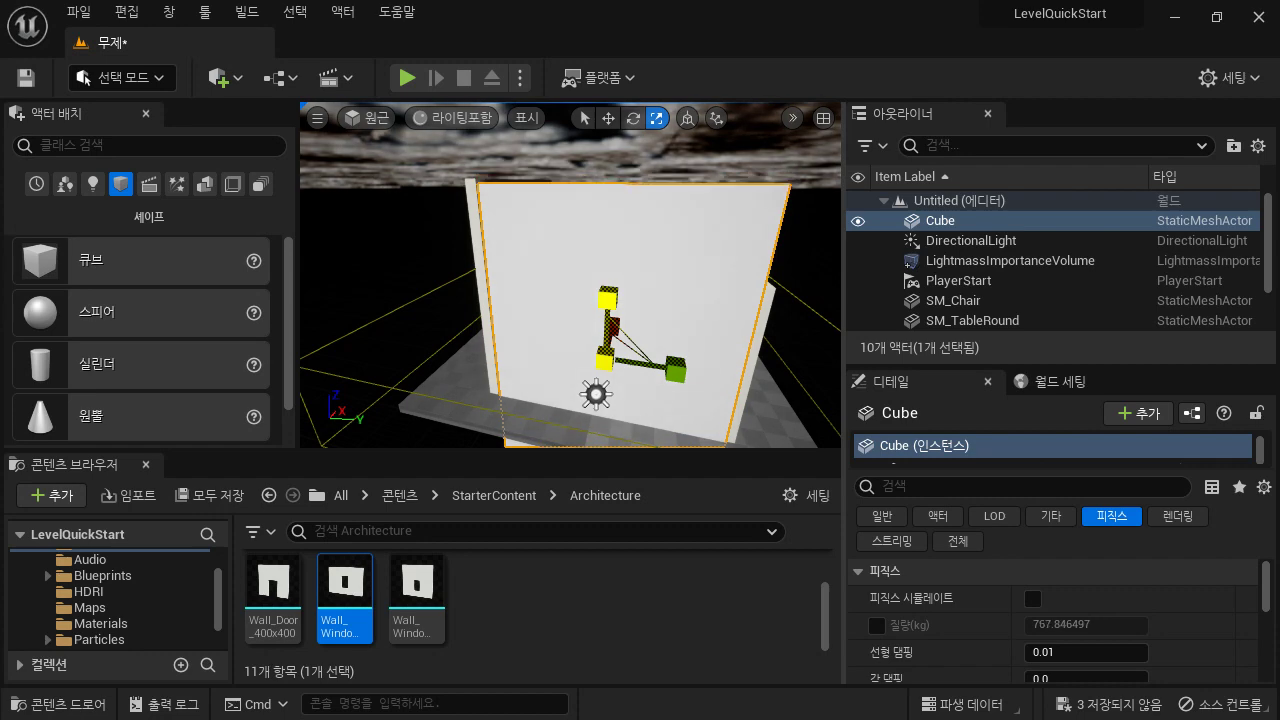
pyautogui.moveTo(680, 423)
pyautogui.mouseDown(button='right')
pyautogui.moveTo(600, 418)
pyautogui.moveTo(655, 418)
pyautogui.mouseUp(button='right')
# Step: Scale the Wall_Window_400x301 wall taller along Z and adjust the Wall_Window_400x300 wall's length along X
pyautogui.click(470, 382)
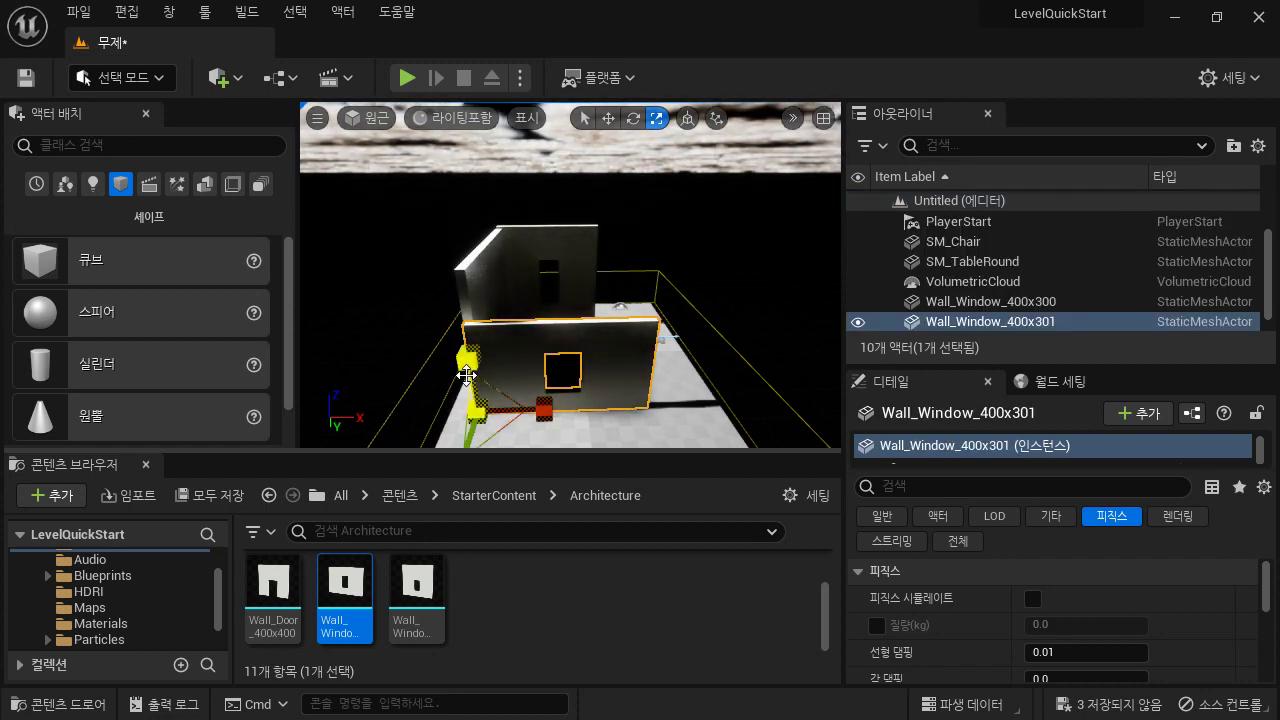
pyautogui.moveTo(466, 374); pyautogui.dragTo(466, 352)
pyautogui.moveTo(600, 380); pyautogui.dragTo(633, 347, button='right')
pyautogui.click(529, 343)
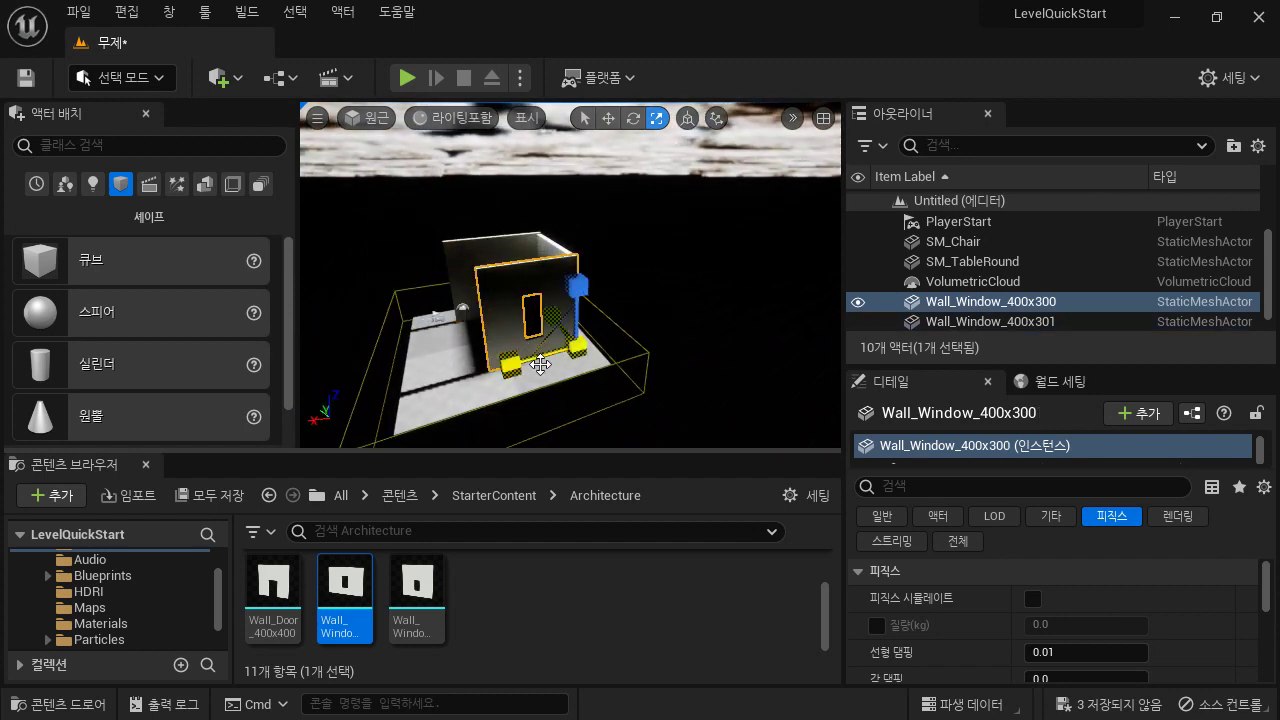
pyautogui.moveTo(540, 365); pyautogui.dragTo(570, 360, button='right')
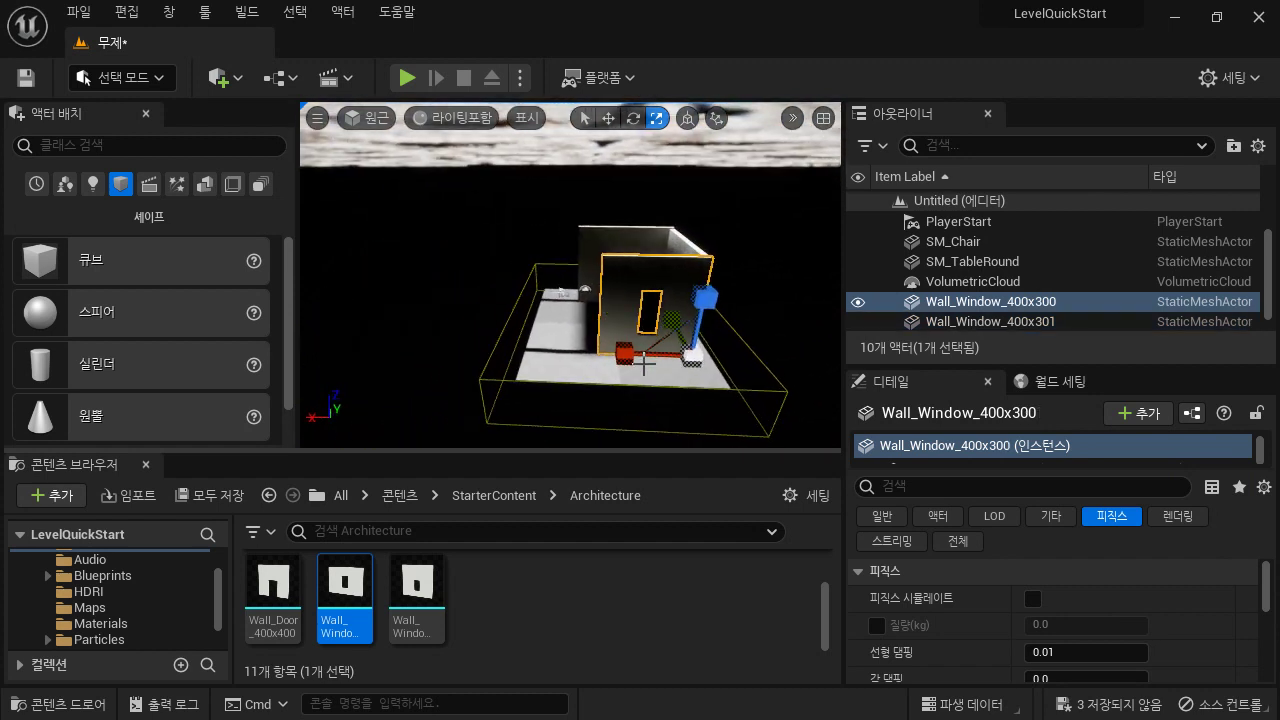
pyautogui.moveTo(645, 358); pyautogui.dragTo(507, 361)
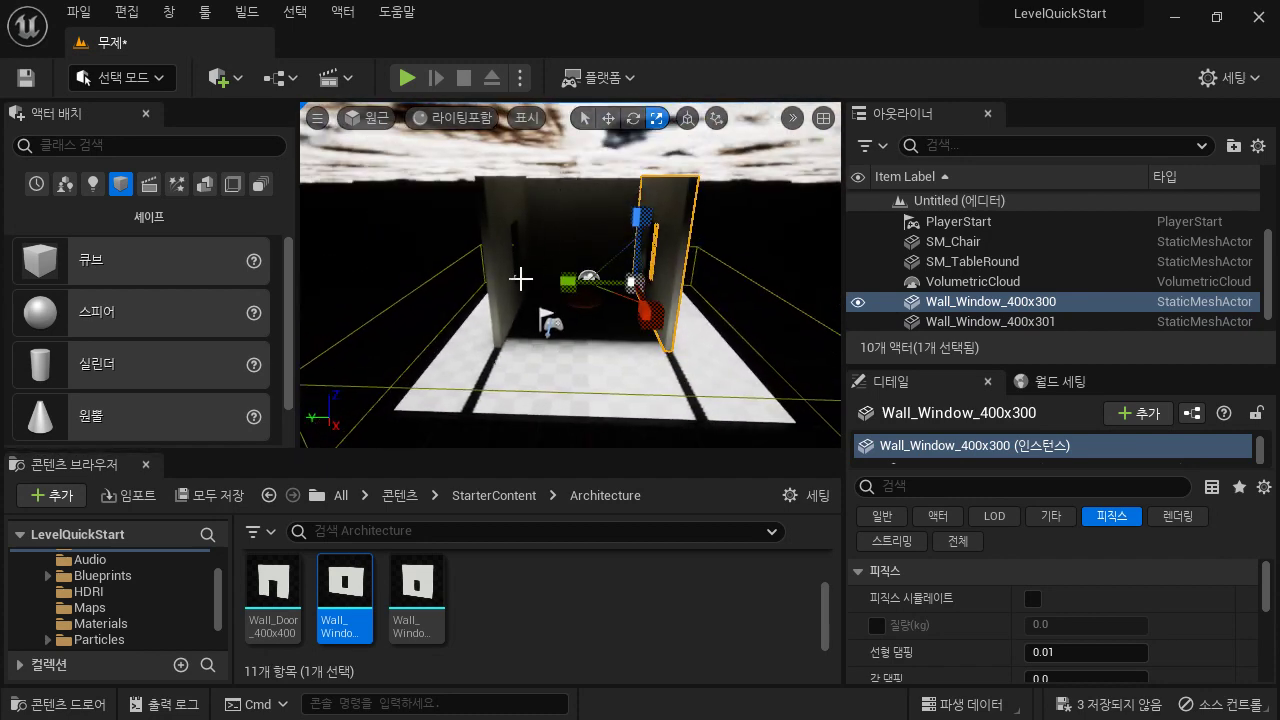
# Step: Raise the DirectionalLight along Z to 960, well above the room
pyautogui.moveTo(562, 306)
pyautogui.keyDown('alt'); pyautogui.mouseDown()
pyautogui.moveTo(556, 296)
pyautogui.moveTo(546, 318)
pyautogui.moveTo(540, 300)
pyautogui.moveTo(596, 306)
pyautogui.moveTo(571, 305)
pyautogui.mouseUp(); pyautogui.keyUp('alt')
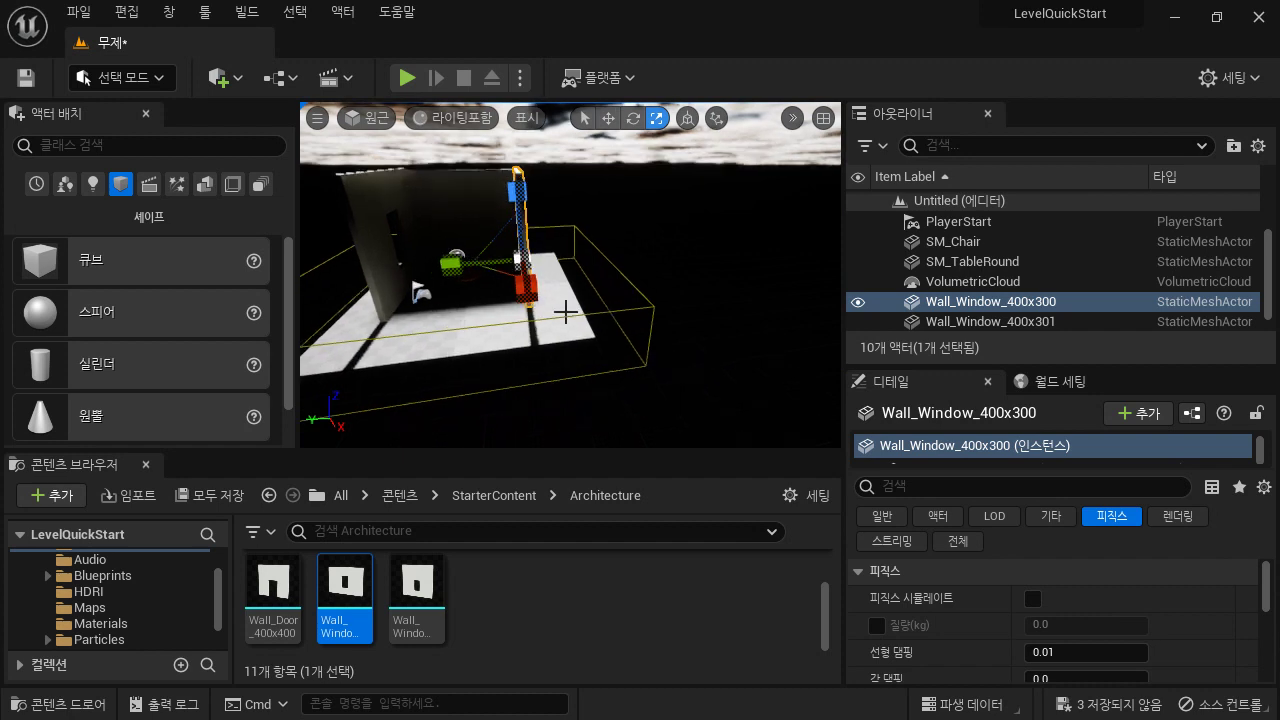
pyautogui.scroll(-1, 1020, 288)
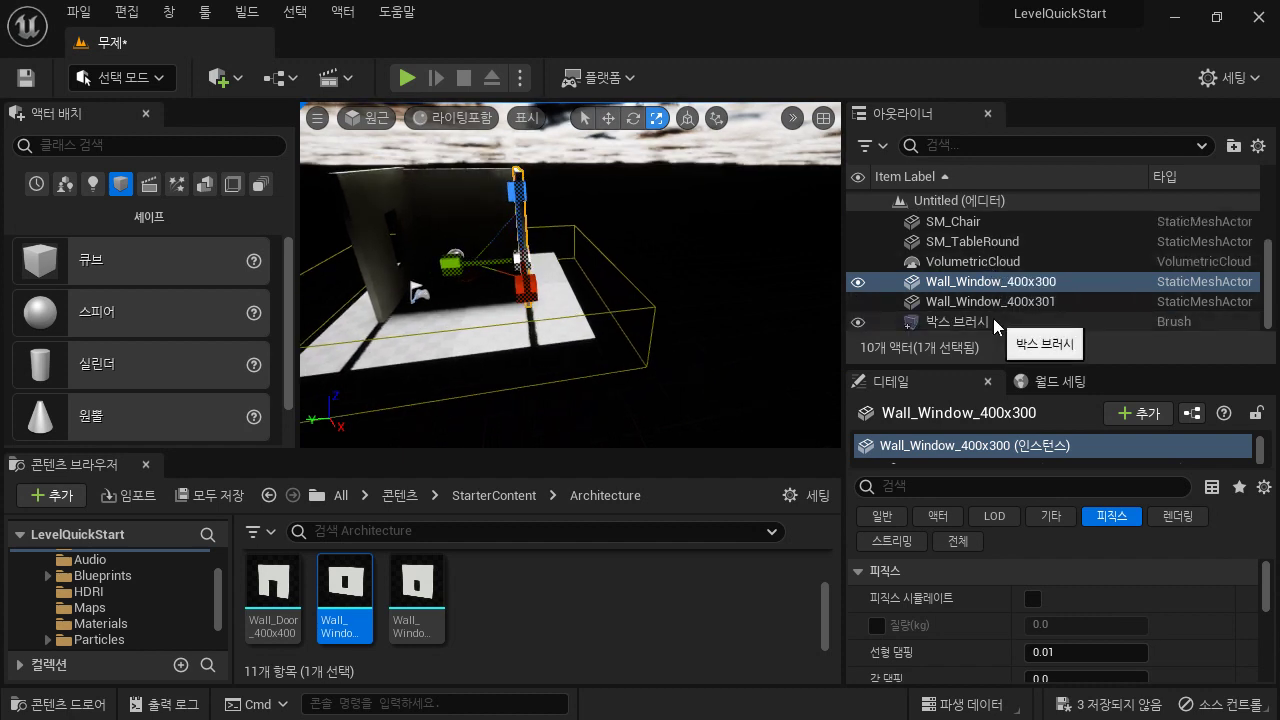
pyautogui.scroll(3, 993, 318)
pyautogui.click(975, 228)
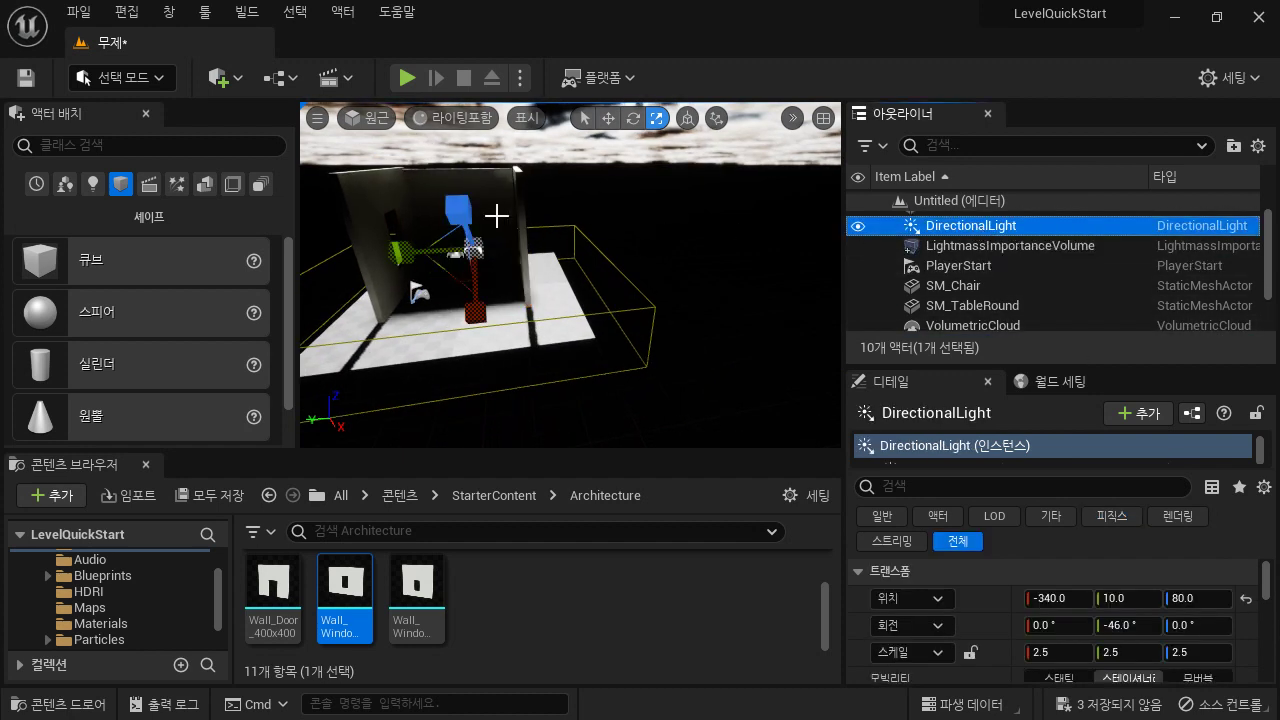
pyautogui.click(607, 118)
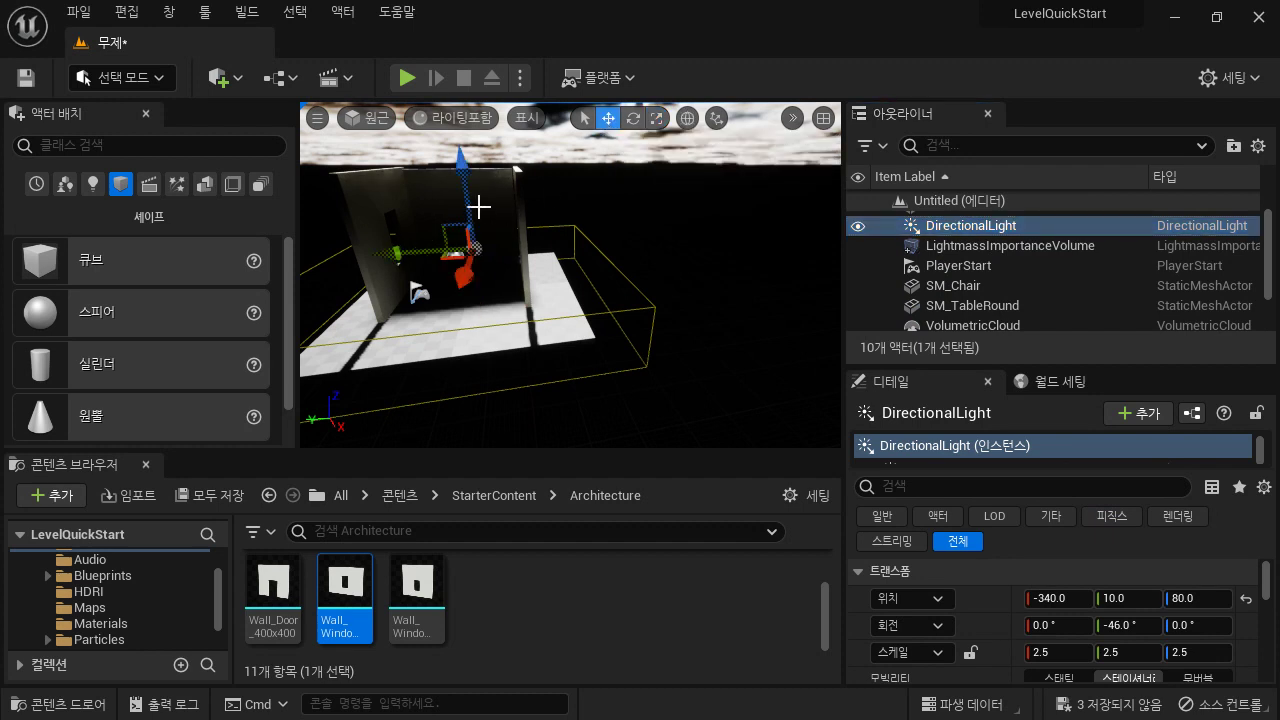
pyautogui.moveTo(461, 165); pyautogui.dragTo(452, 100)
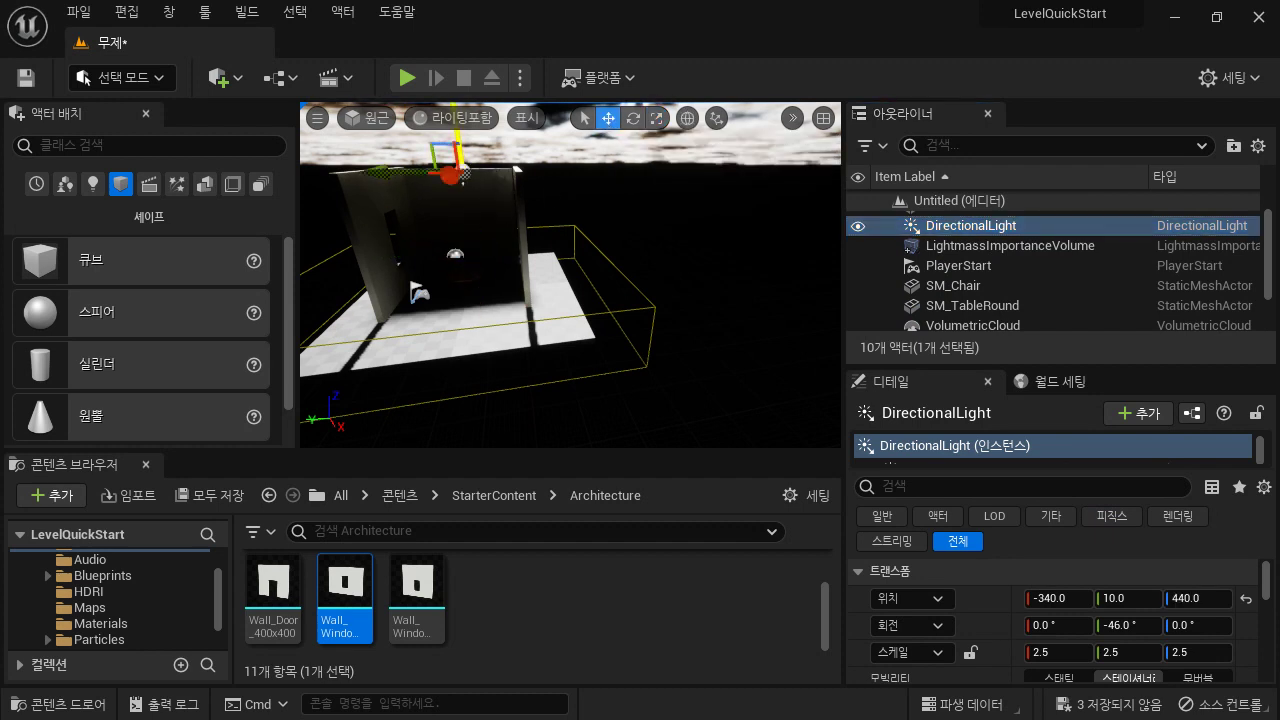
pyautogui.moveTo(503, 313); pyautogui.dragTo(503, 313, button='right')
pyautogui.moveTo(503, 313); pyautogui.dragTo(504, 218)
# Step: Add a second cube to the level and position it just above the room's walls
pyautogui.moveTo(625, 378); pyautogui.dragTo(625, 378, button='right')
pyautogui.press('w')
pyautogui.moveTo(499, 350); pyautogui.dragTo(499, 350, button='right')
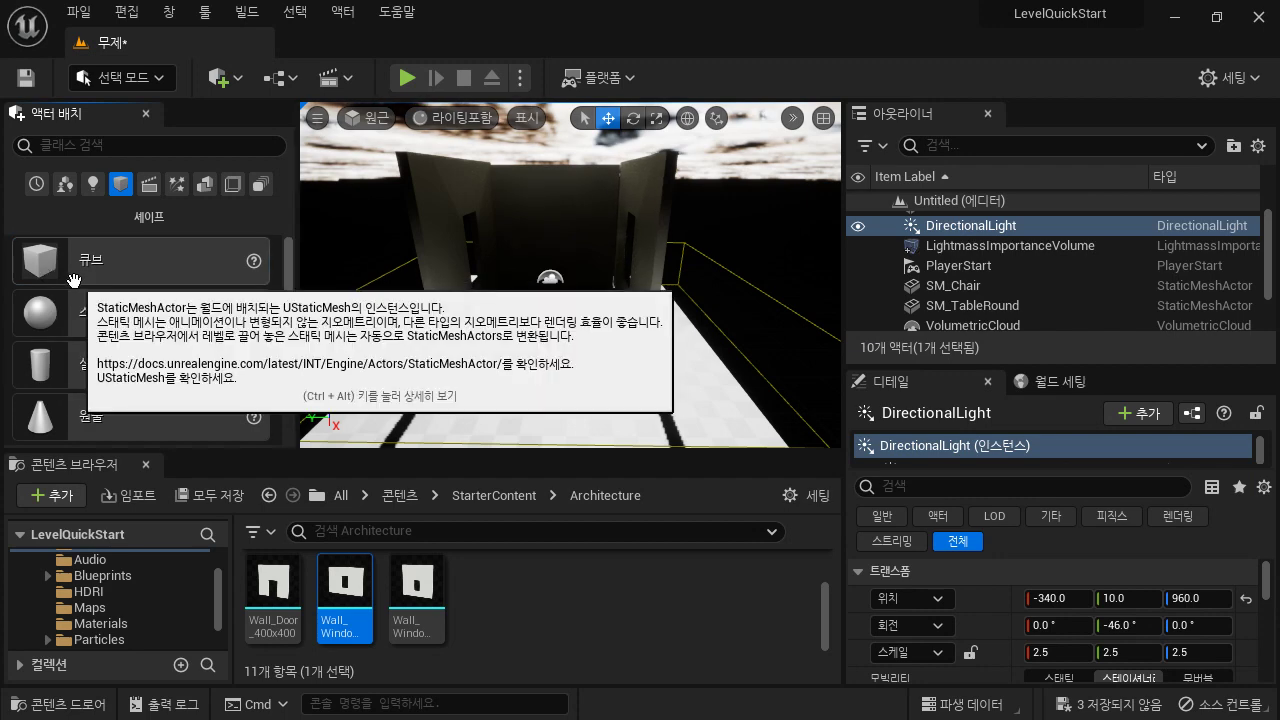
pyautogui.moveTo(38, 263); pyautogui.dragTo(590, 242)
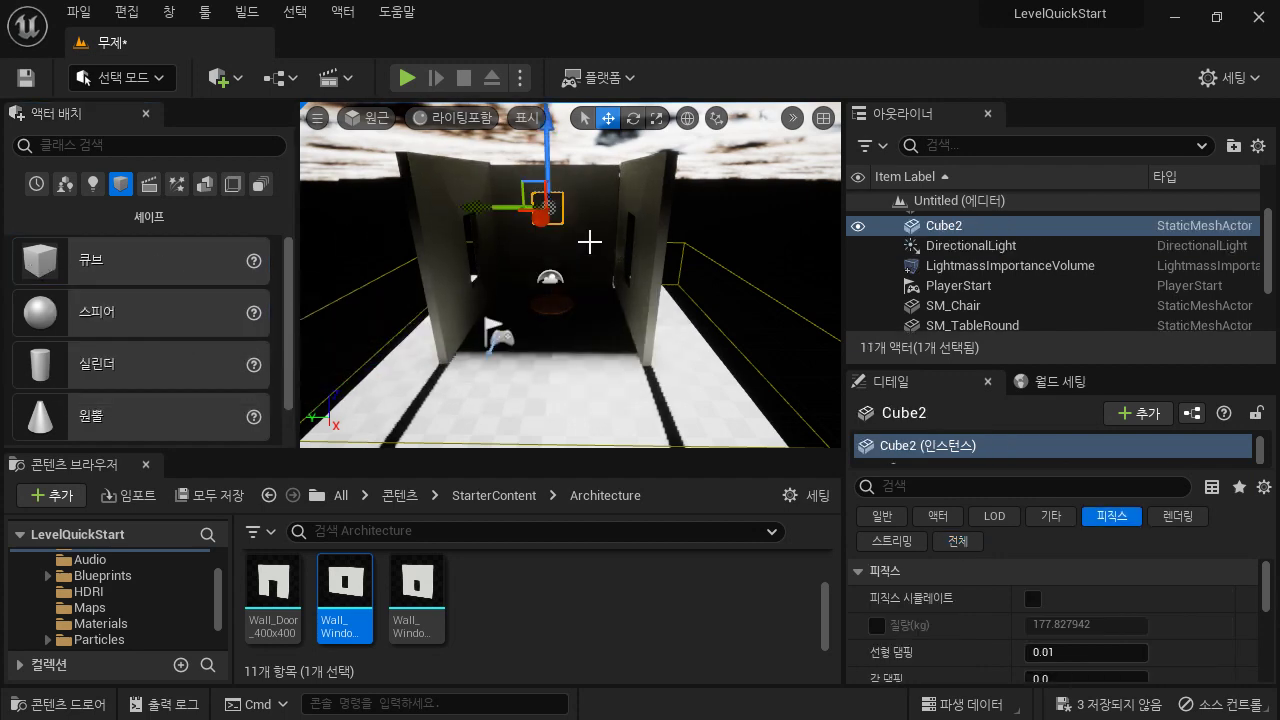
pyautogui.keyDown('alt'); pyautogui.moveTo(586, 191); pyautogui.dragTo(492, 180); pyautogui.keyUp('alt')
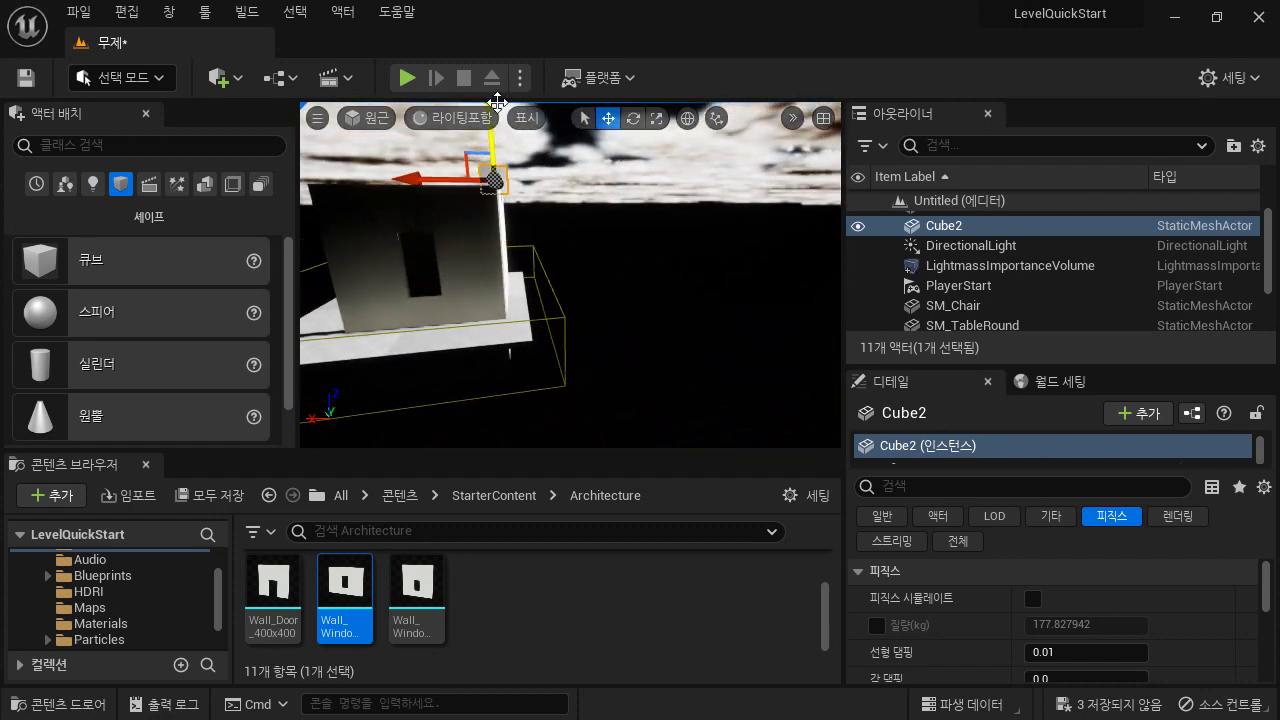
pyautogui.keyDown('alt'); pyautogui.moveTo(584, 270); pyautogui.dragTo(630, 120); pyautogui.keyUp('alt')
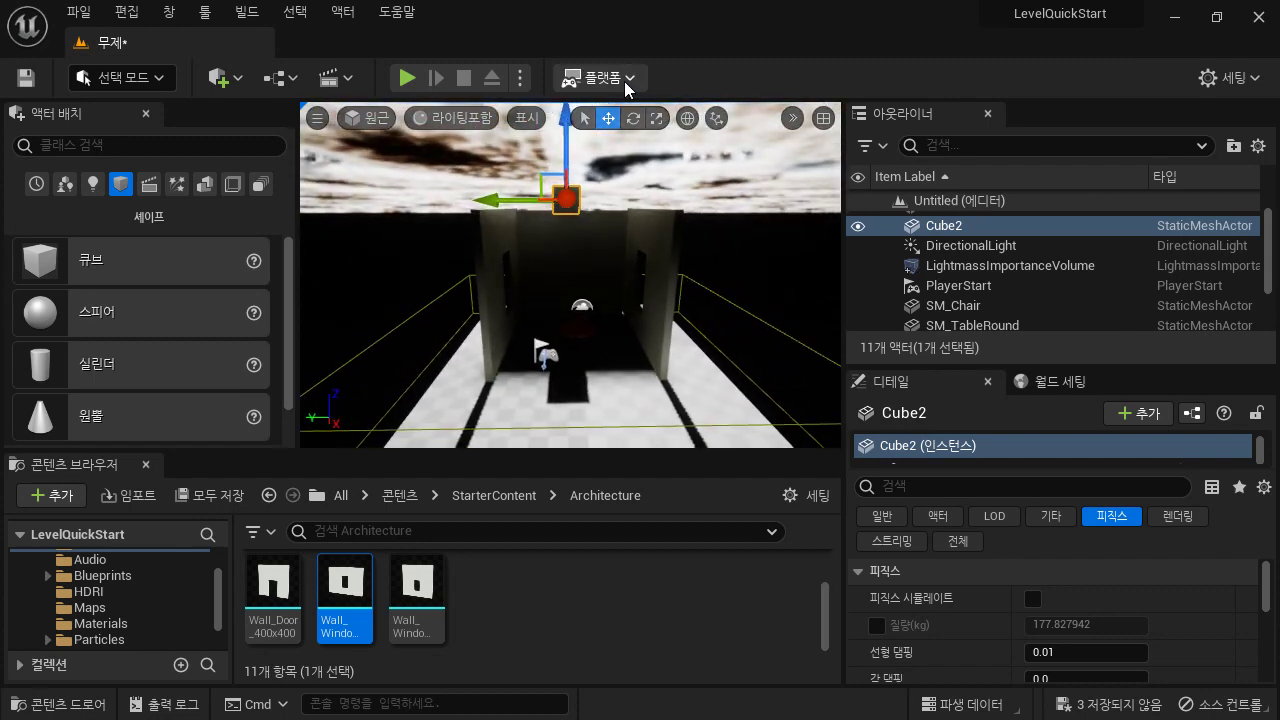
# Step: Scale Cube2 out along X and Y and flatten it along Z to form a roof slab
pyautogui.click(656, 118)
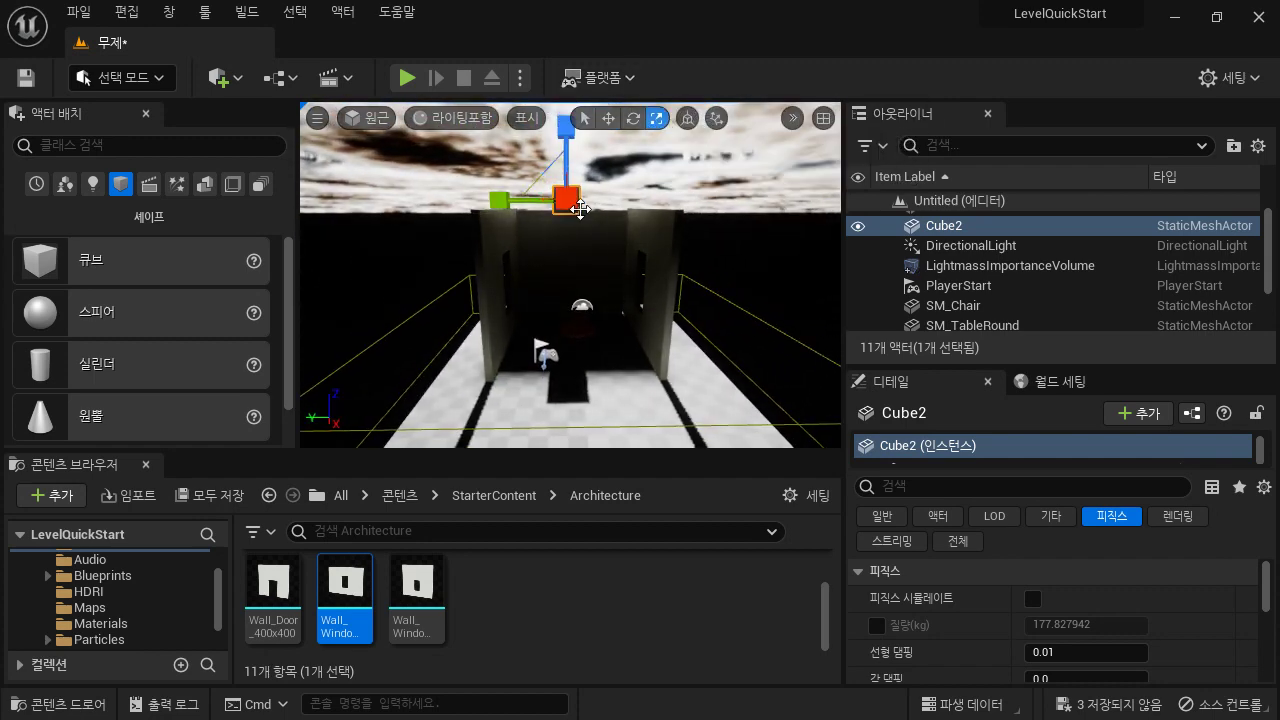
pyautogui.keyDown('alt'); pyautogui.moveTo(573, 199); pyautogui.dragTo(470, 195); pyautogui.keyUp('alt')
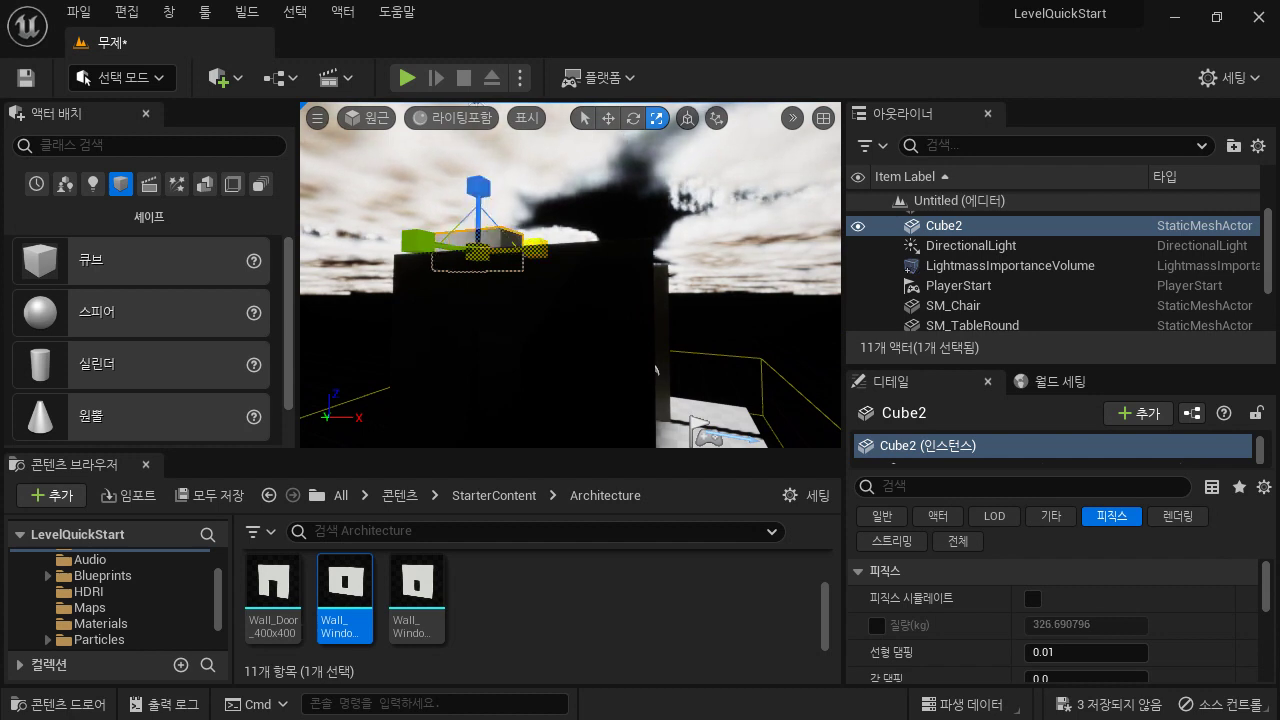
pyautogui.moveTo(537, 245); pyautogui.dragTo(600, 240)
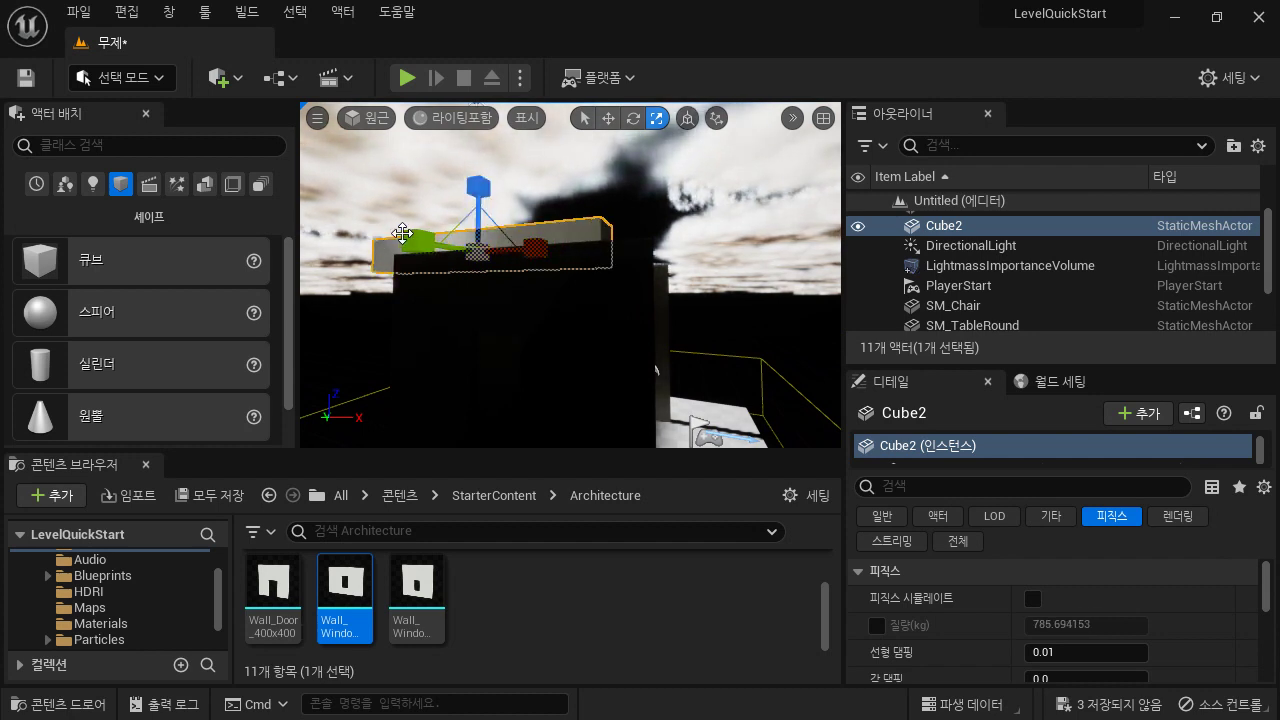
pyautogui.moveTo(420, 238); pyautogui.dragTo(477, 225)
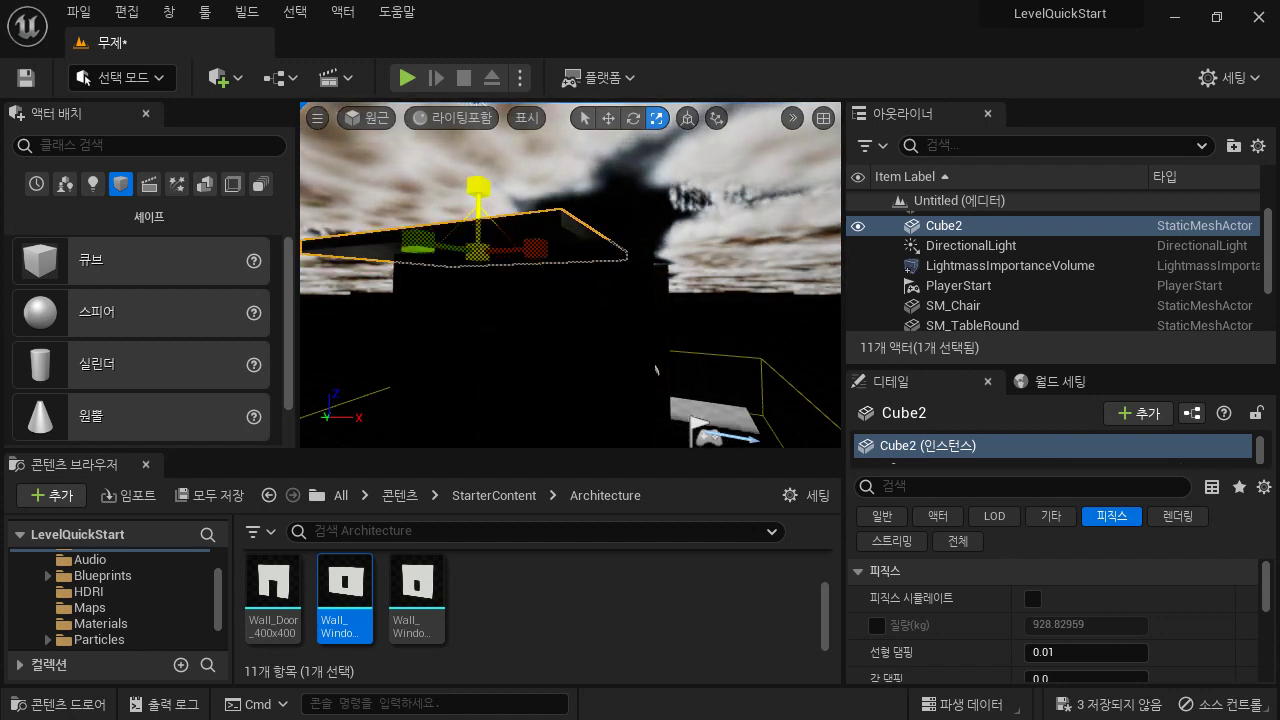
pyautogui.moveTo(656, 370); pyautogui.dragTo(542, 382, button='right')
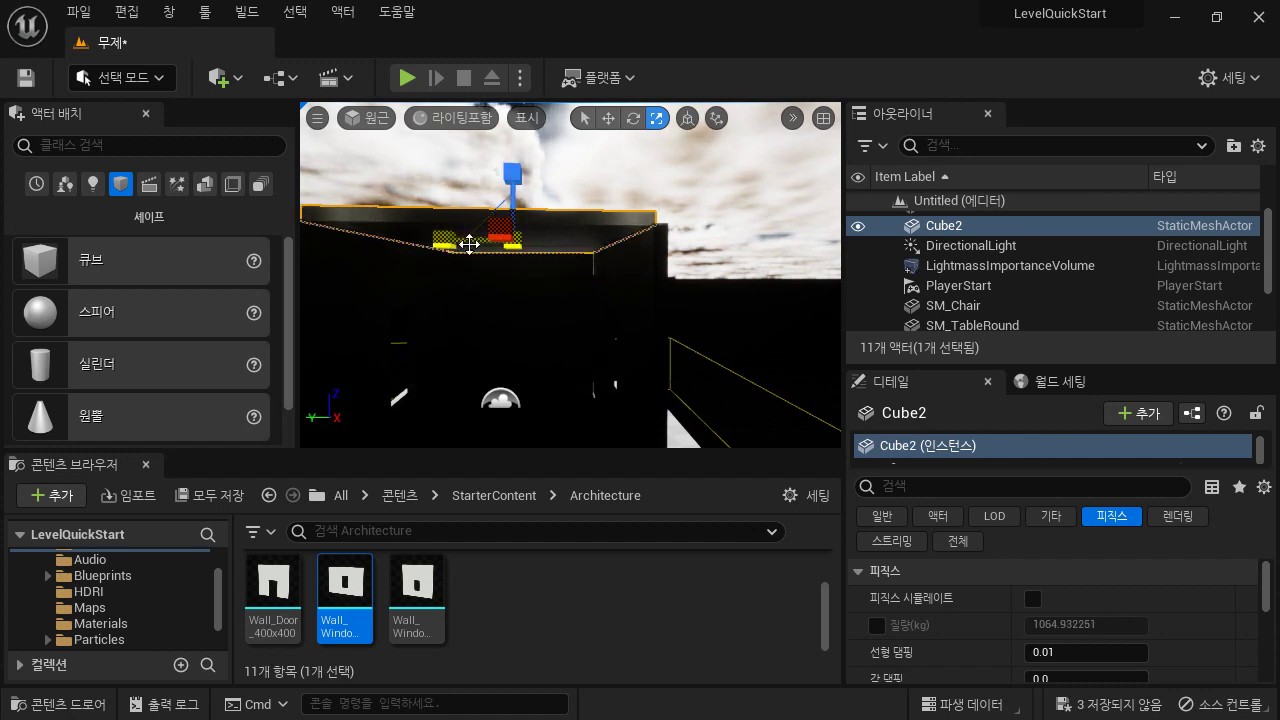
# Step: Lower the Cube2 roof slab along Z onto the walls and shift it slightly along Y
pyautogui.moveTo(541, 284); pyautogui.dragTo(541, 260, button='right')
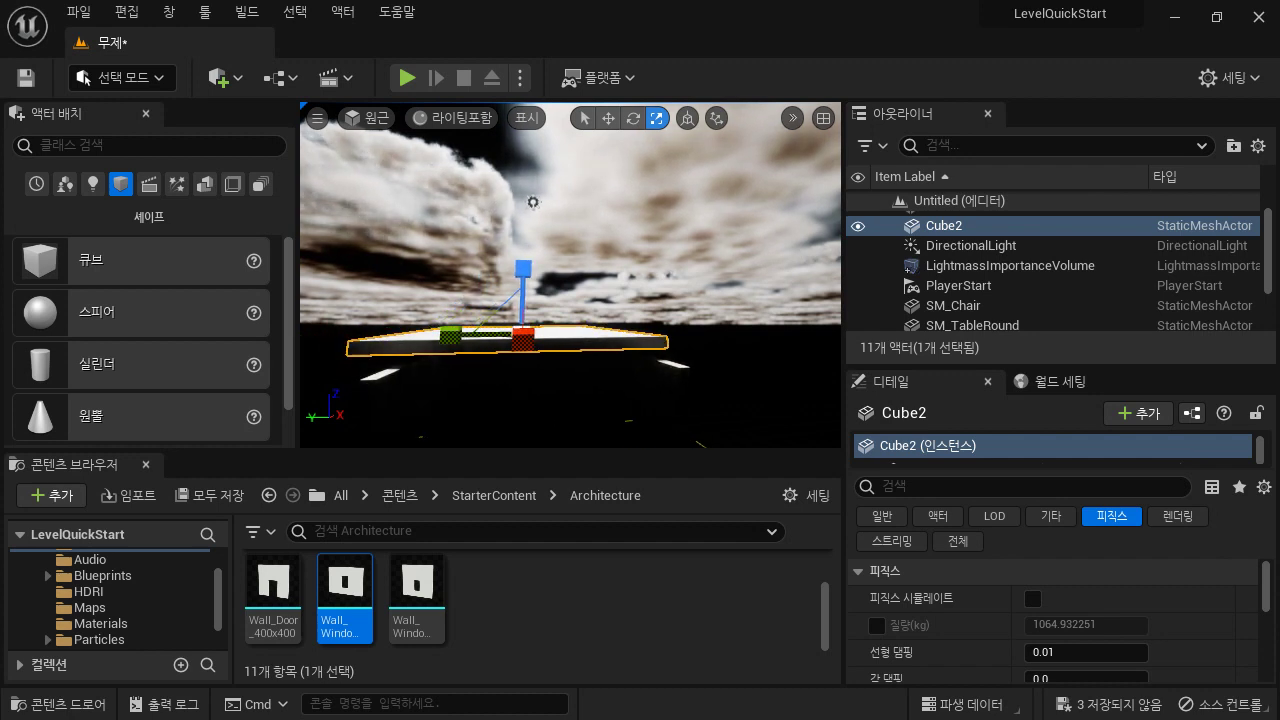
pyautogui.click(609, 120)
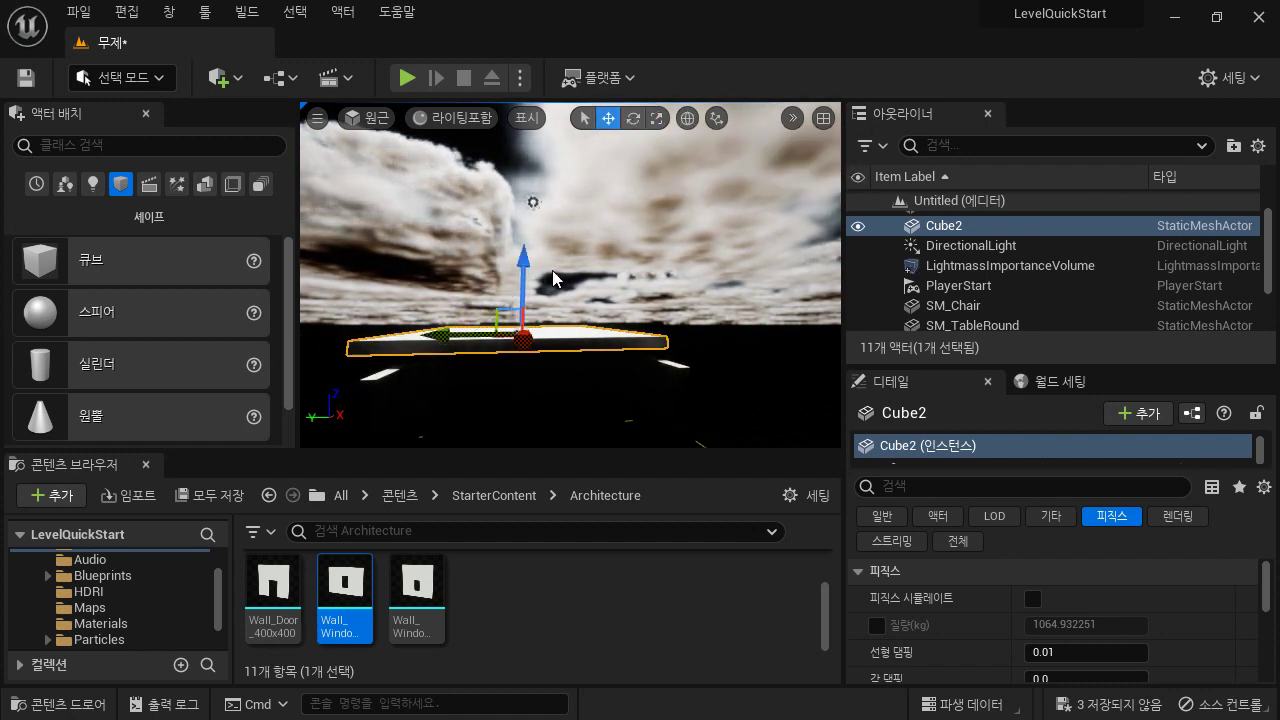
pyautogui.moveTo(526, 277); pyautogui.dragTo(536, 285)
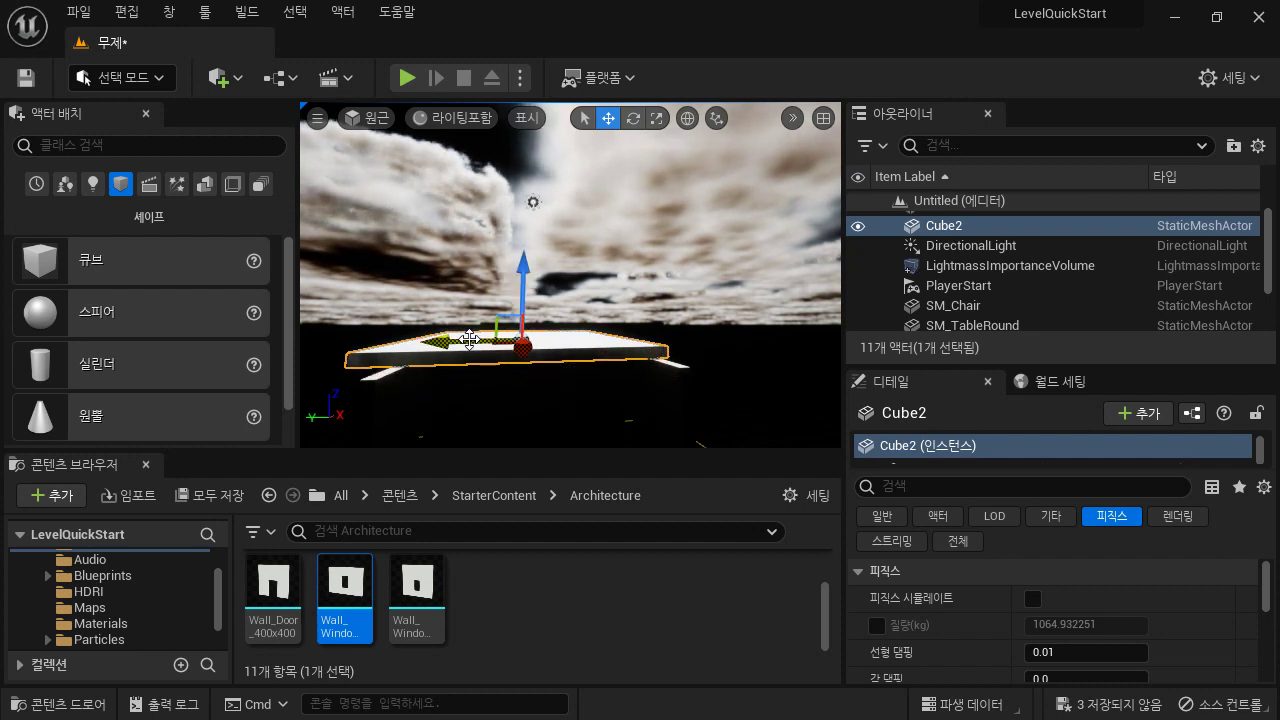
pyautogui.moveTo(469, 340); pyautogui.dragTo(484, 340)
# Step: Slide the Cube2 roof slab along X until it sits over the room
pyautogui.press('a')
pyautogui.moveTo(484, 340); pyautogui.dragTo(725, 340, button='right')
pyautogui.moveTo(365, 316)
pyautogui.mouseDown(button='right')
pyautogui.moveTo(340, 316)
pyautogui.moveTo(365, 316)
pyautogui.mouseUp(button='right')
pyautogui.press('d')
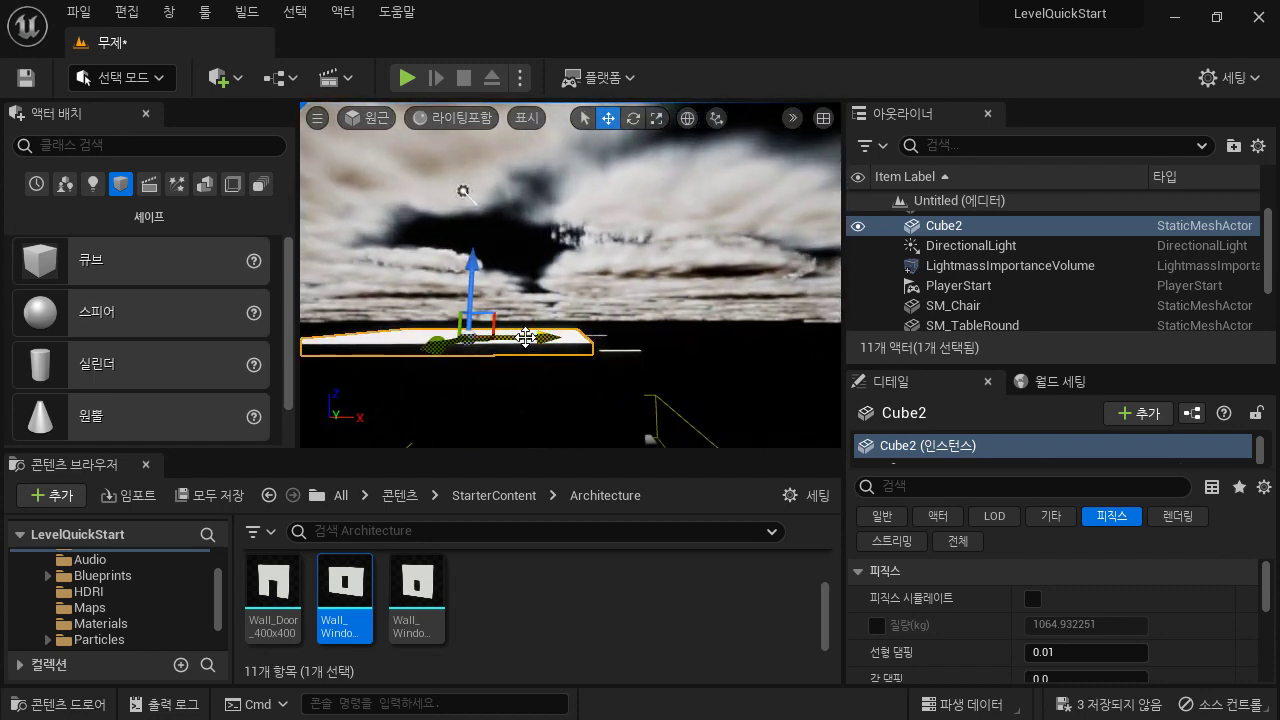
pyautogui.moveTo(525, 337); pyautogui.dragTo(636, 344)
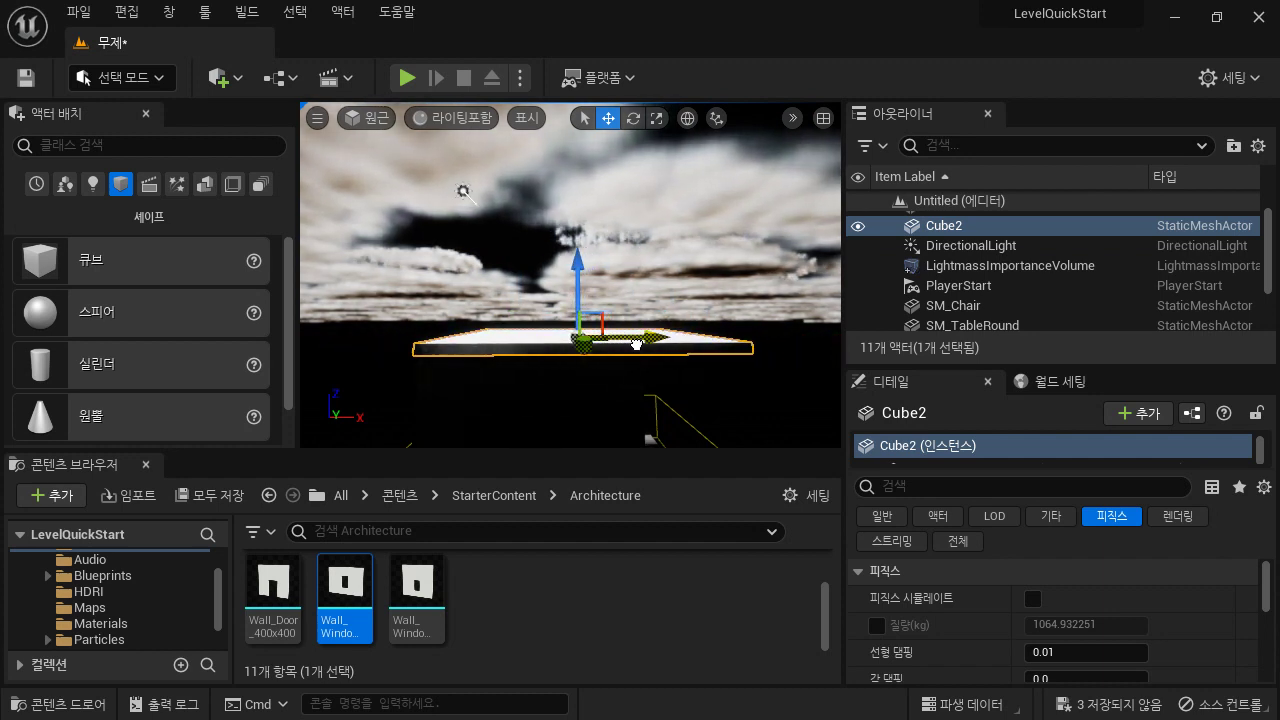
pyautogui.press('d')
pyautogui.moveTo(714, 392); pyautogui.dragTo(390, 402, button='right')
pyautogui.press('a')
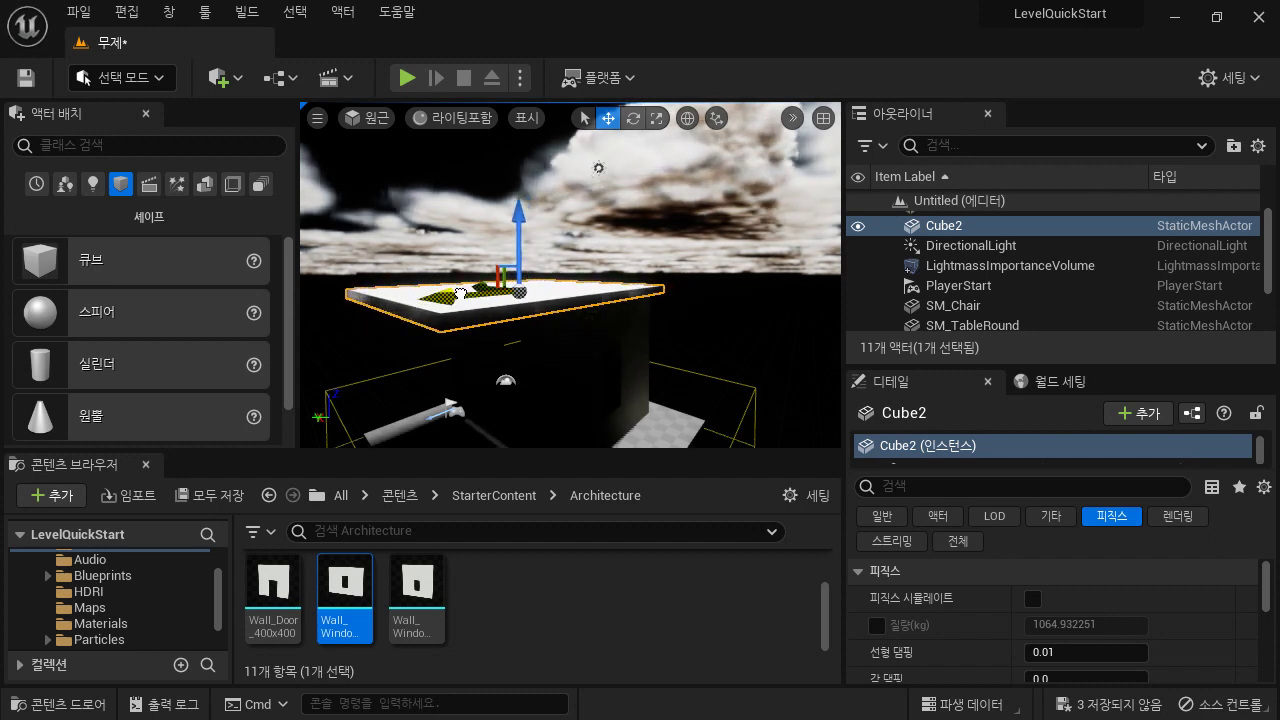
# Step: Scale the Cube2 roof slab down slightly along X so it fits the room's walls more closely
pyautogui.press('d')
pyautogui.moveTo(608, 353); pyautogui.dragTo(447, 340, button='right')
pyautogui.press('a')
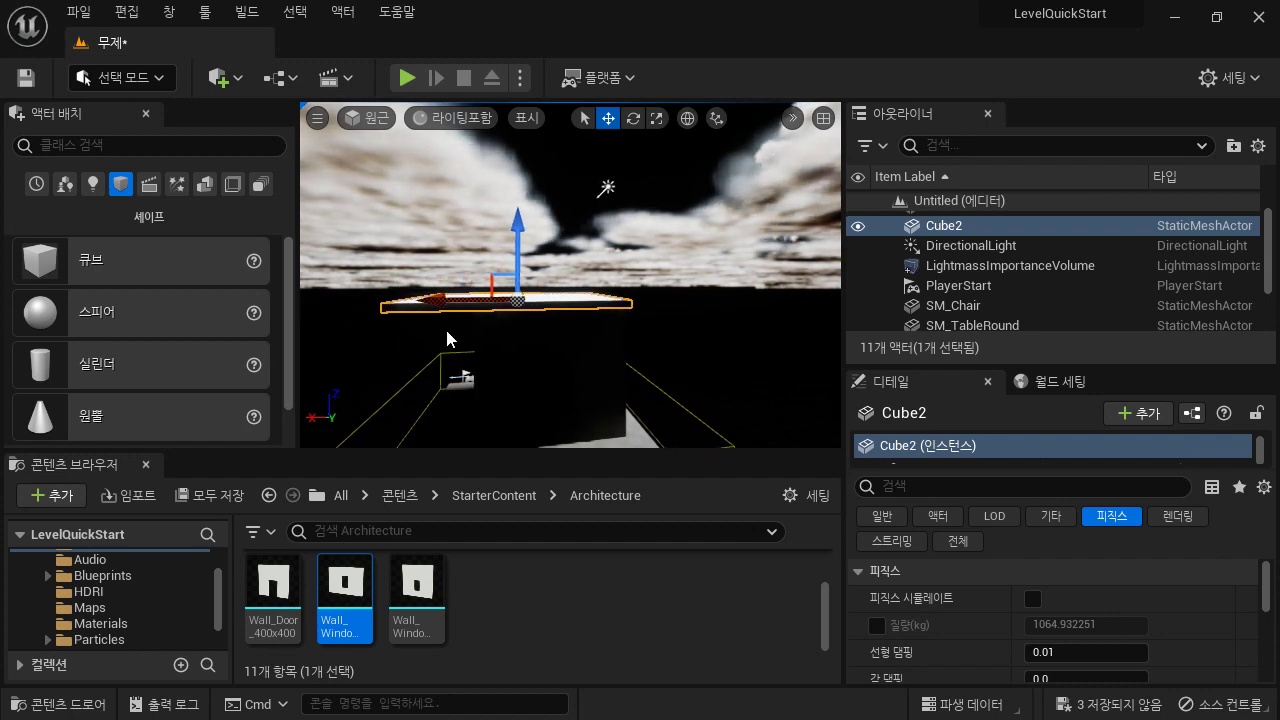
pyautogui.click(657, 118)
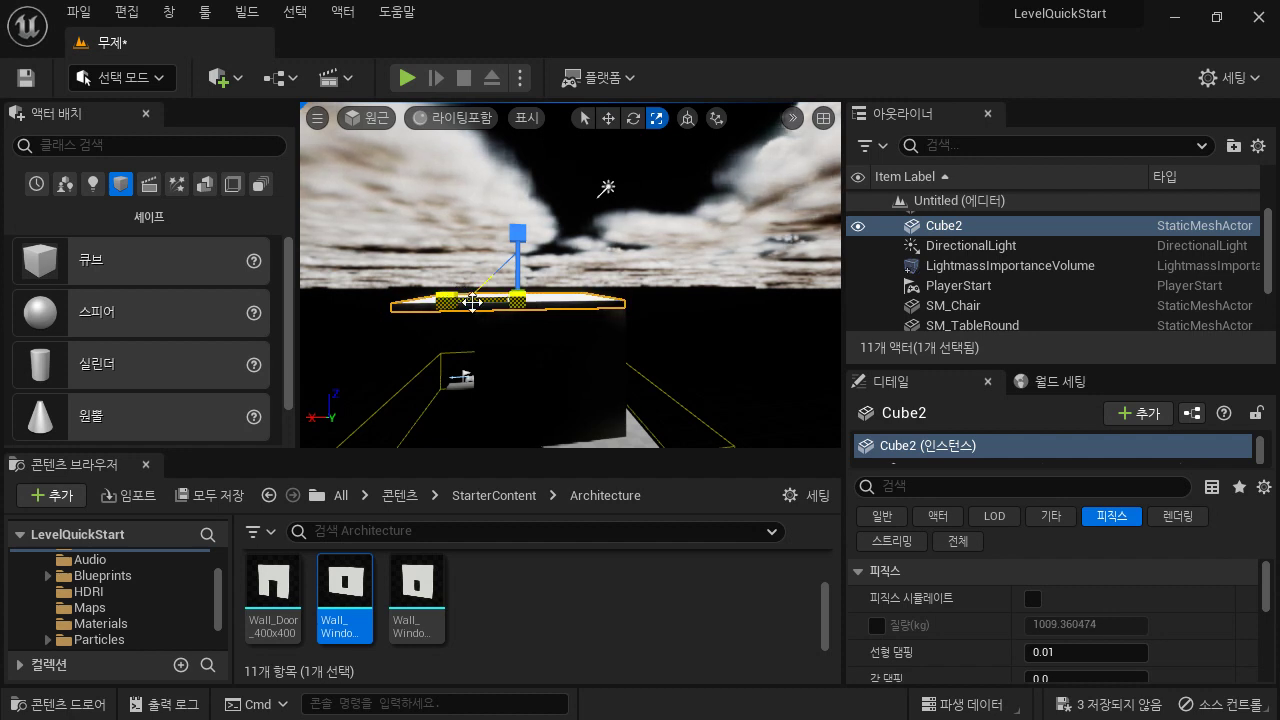
pyautogui.moveTo(471, 302); pyautogui.dragTo(471, 302, button='right')
pyautogui.click(608, 118)
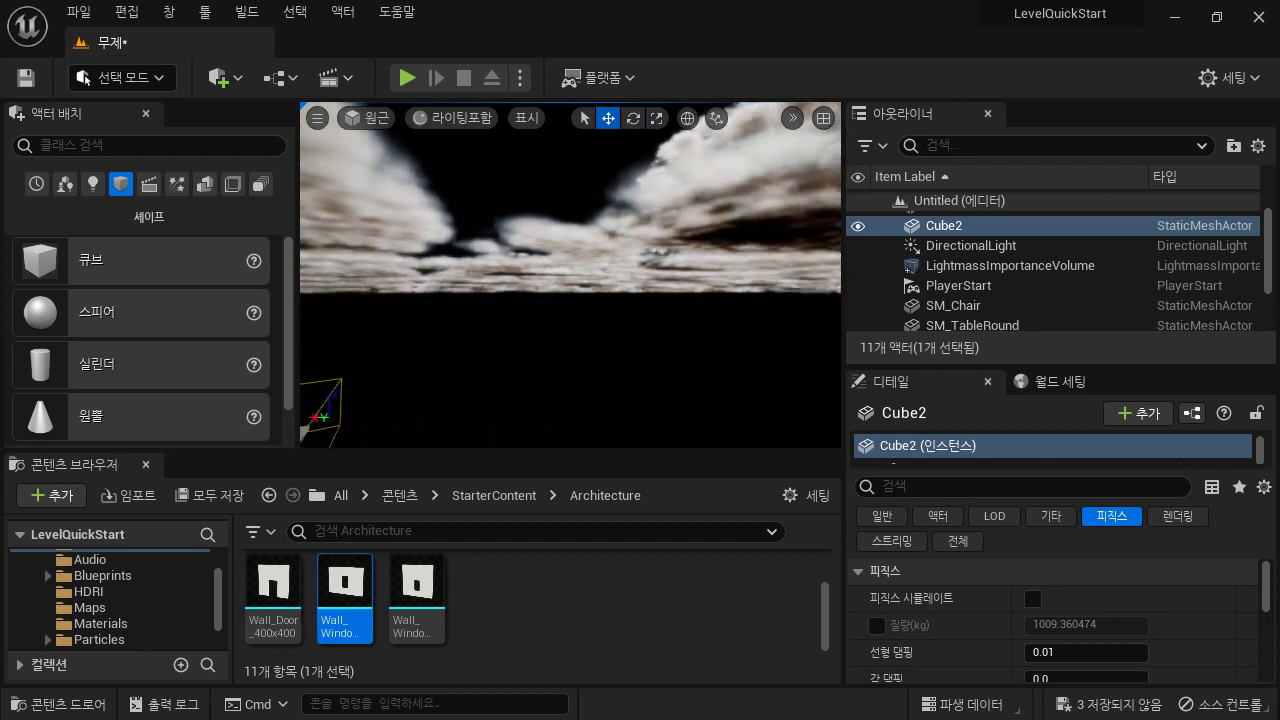
# Step: Add a Point Light inside the room just beneath the roof and move it along X to 270
pyautogui.moveTo(342, 313); pyautogui.dragTo(342, 313, button='right')
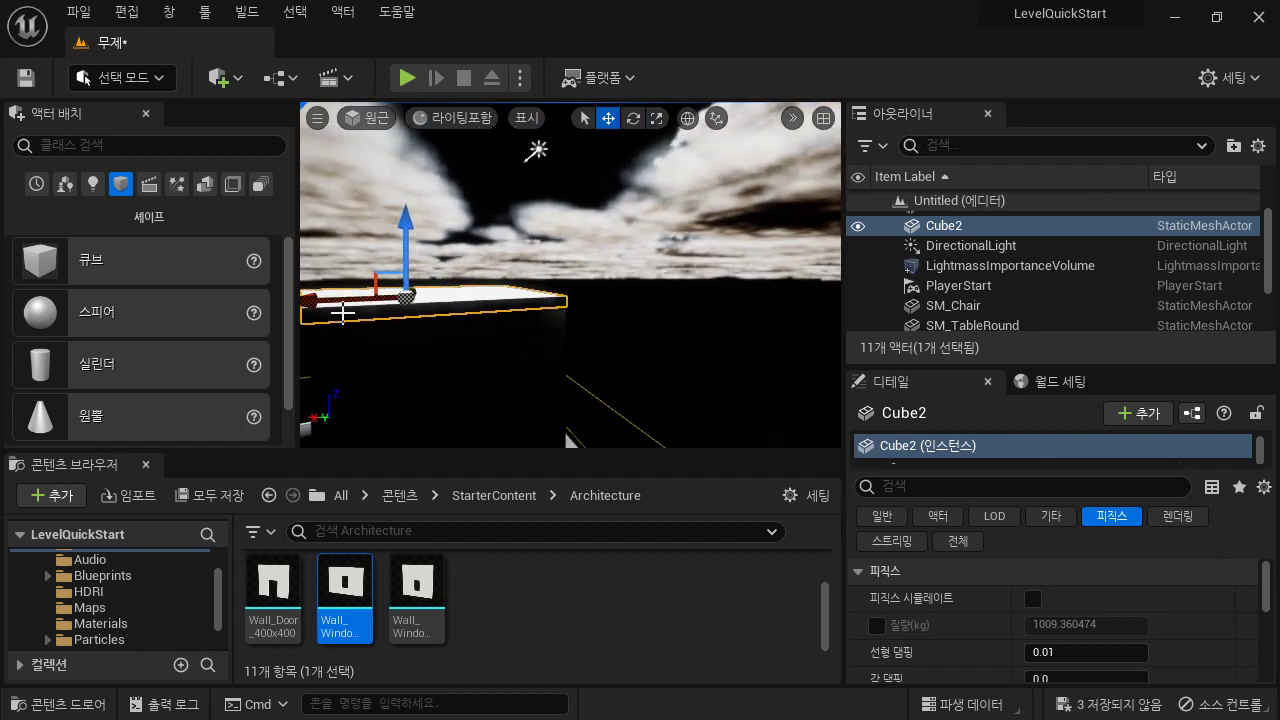
pyautogui.moveTo(580, 386); pyautogui.dragTo(580, 386, button='right')
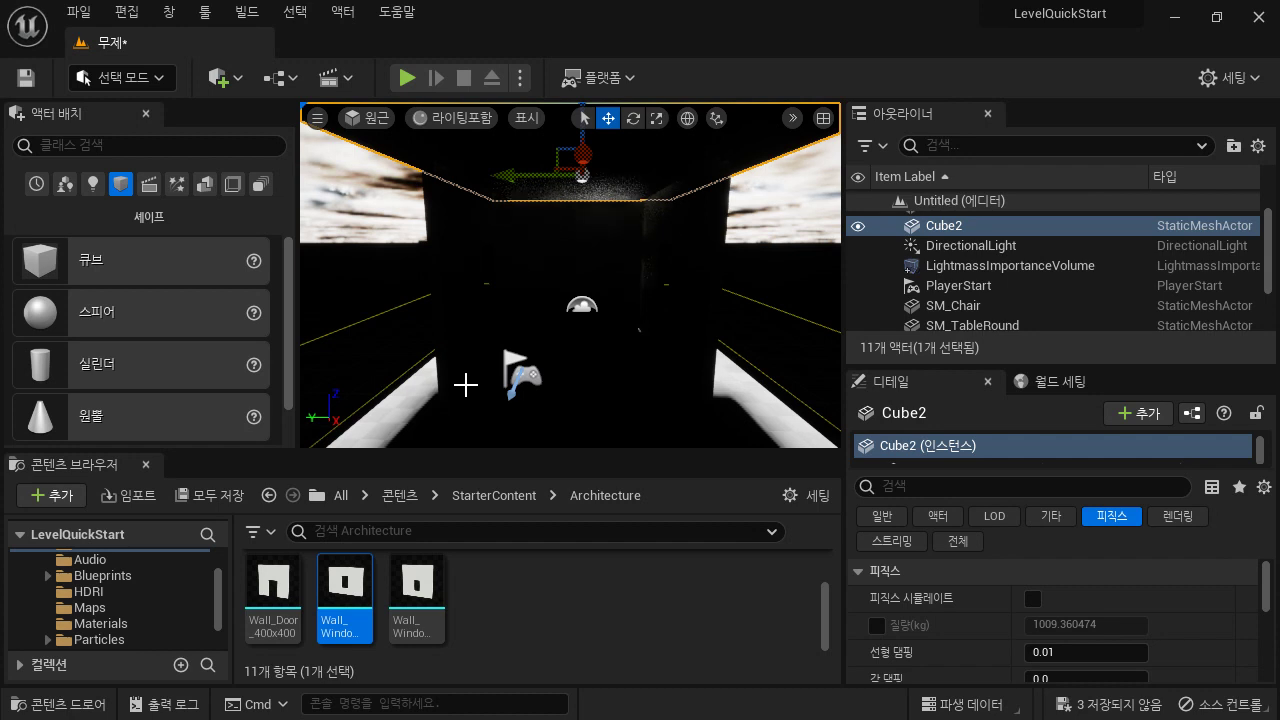
pyautogui.scroll(3, 125, 605)
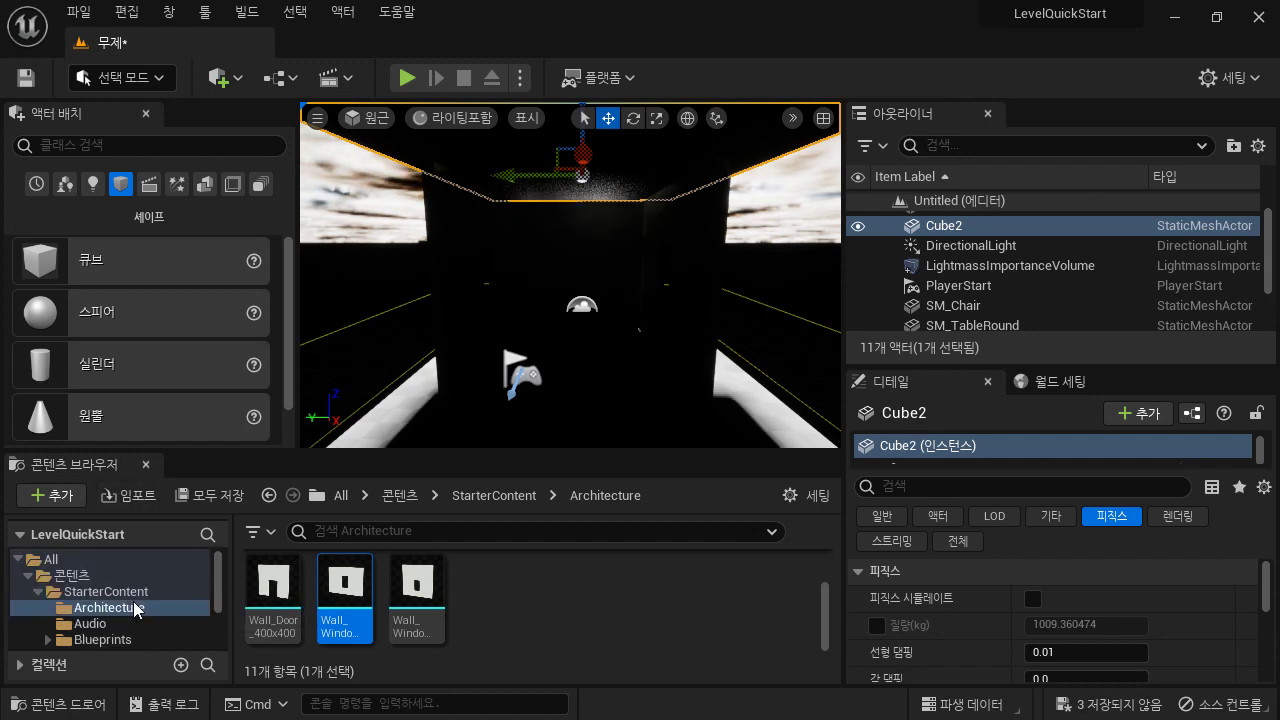
pyautogui.scroll(-1, 134, 608)
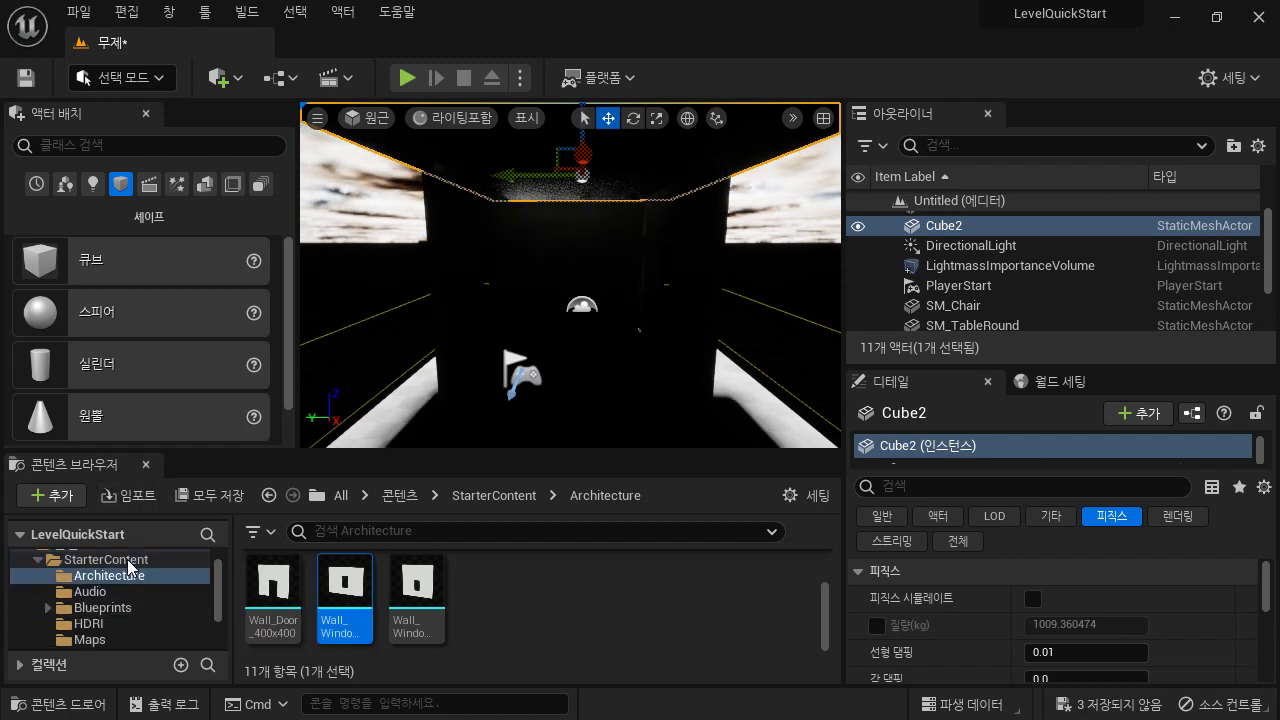
pyautogui.click(93, 184)
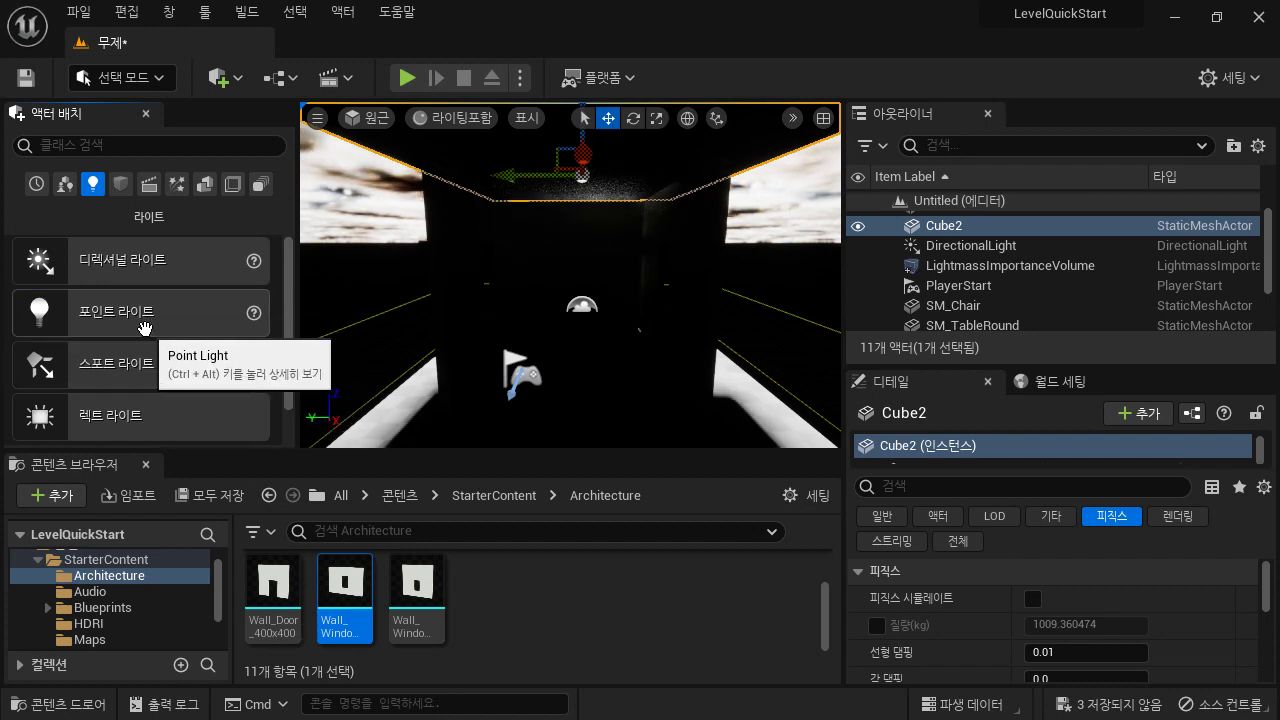
pyautogui.moveTo(132, 313); pyautogui.dragTo(581, 148)
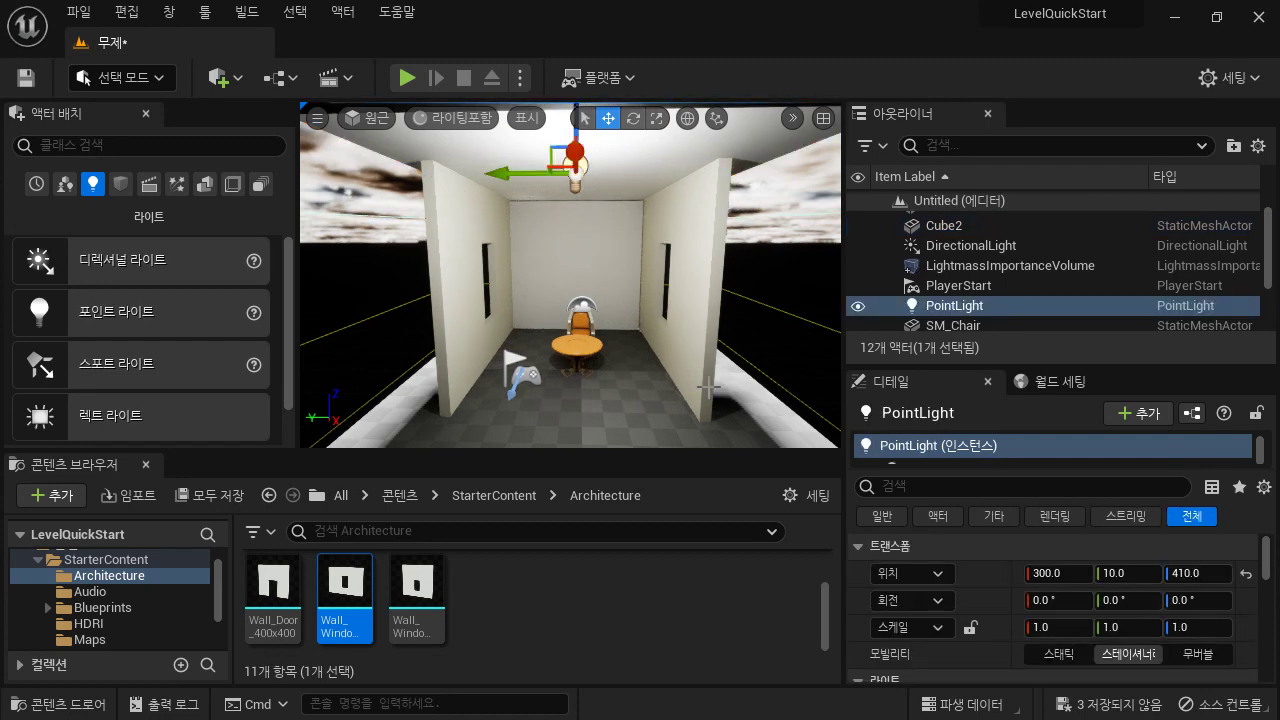
pyautogui.moveTo(631, 416); pyautogui.dragTo(603, 400)
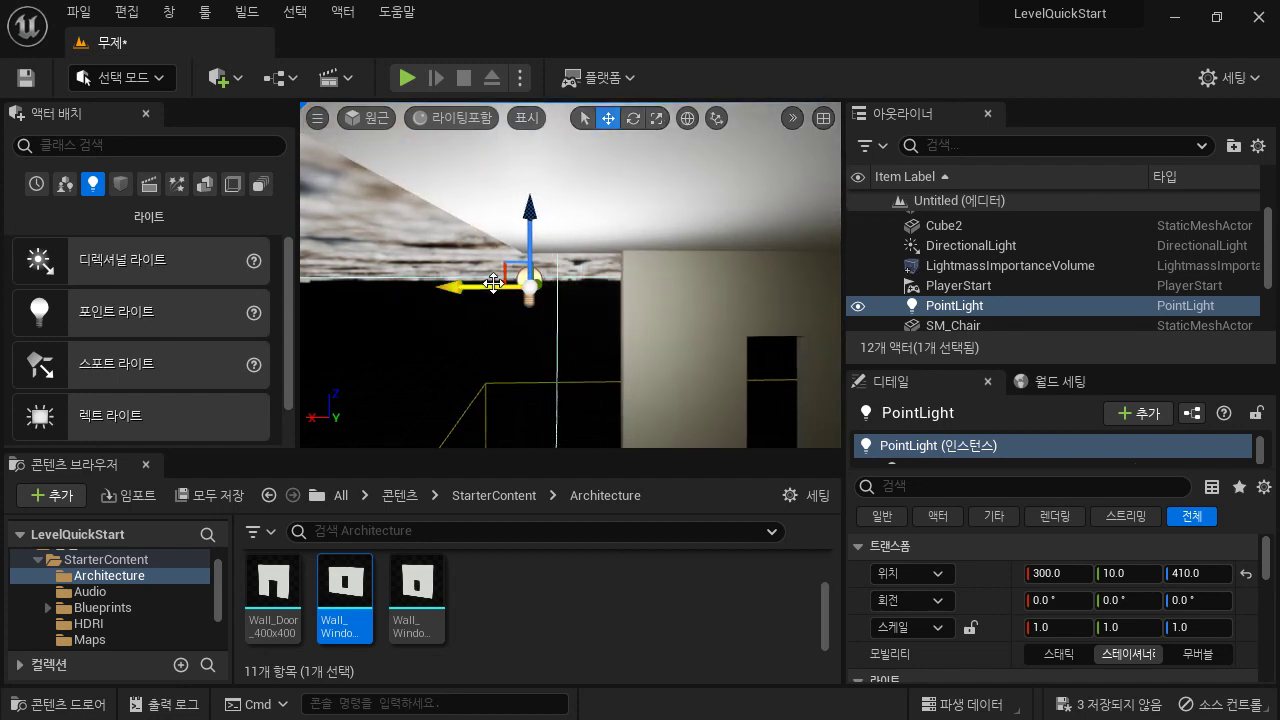
pyautogui.moveTo(493, 284); pyautogui.dragTo(533, 286)
pyautogui.moveTo(622, 342); pyautogui.dragTo(620, 390)
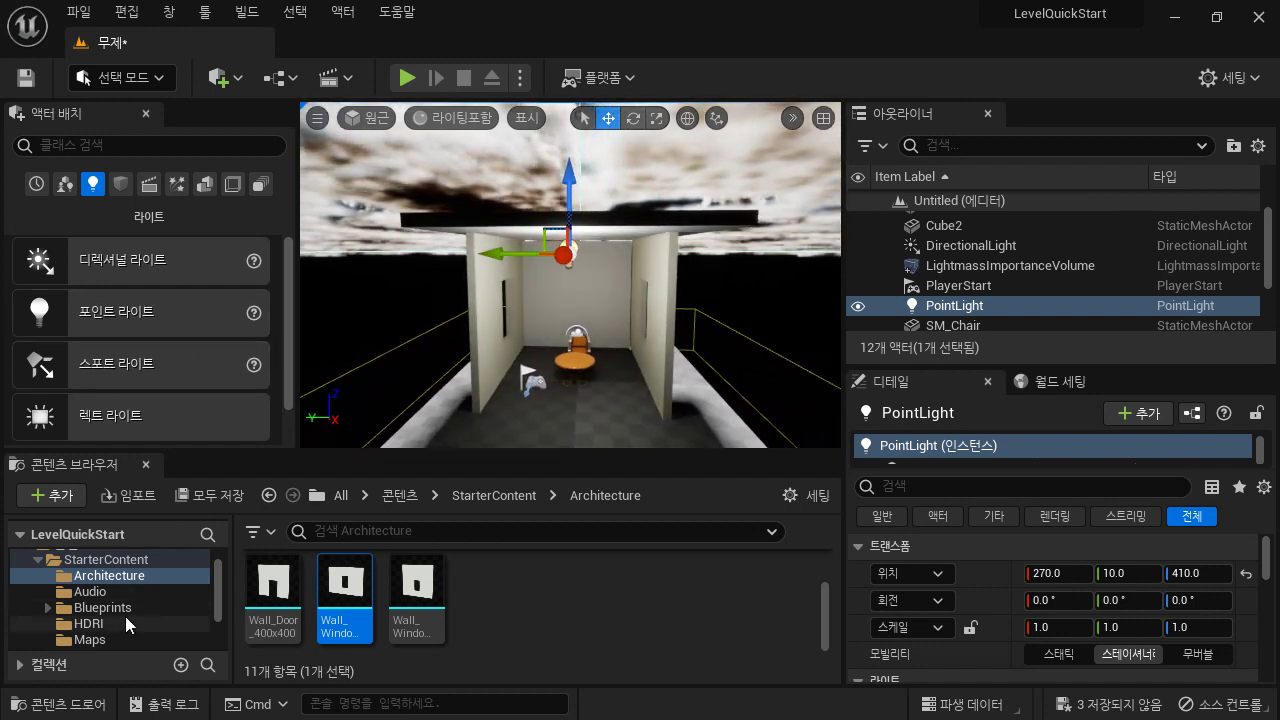
# Step: Place the SM_Lamp_Ceiling mesh from the StarterContent Props folder into the level near the table
pyautogui.click(39, 560)
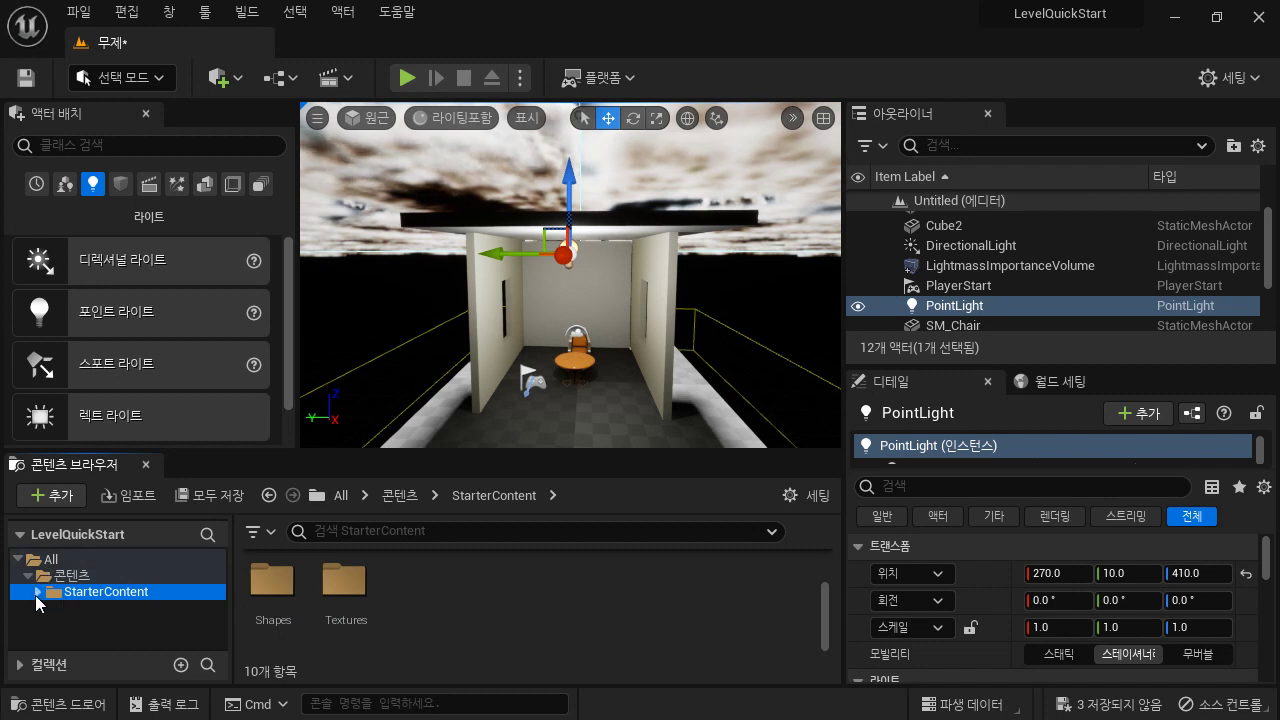
pyautogui.click(37, 592)
pyautogui.scroll(-2, 60, 610)
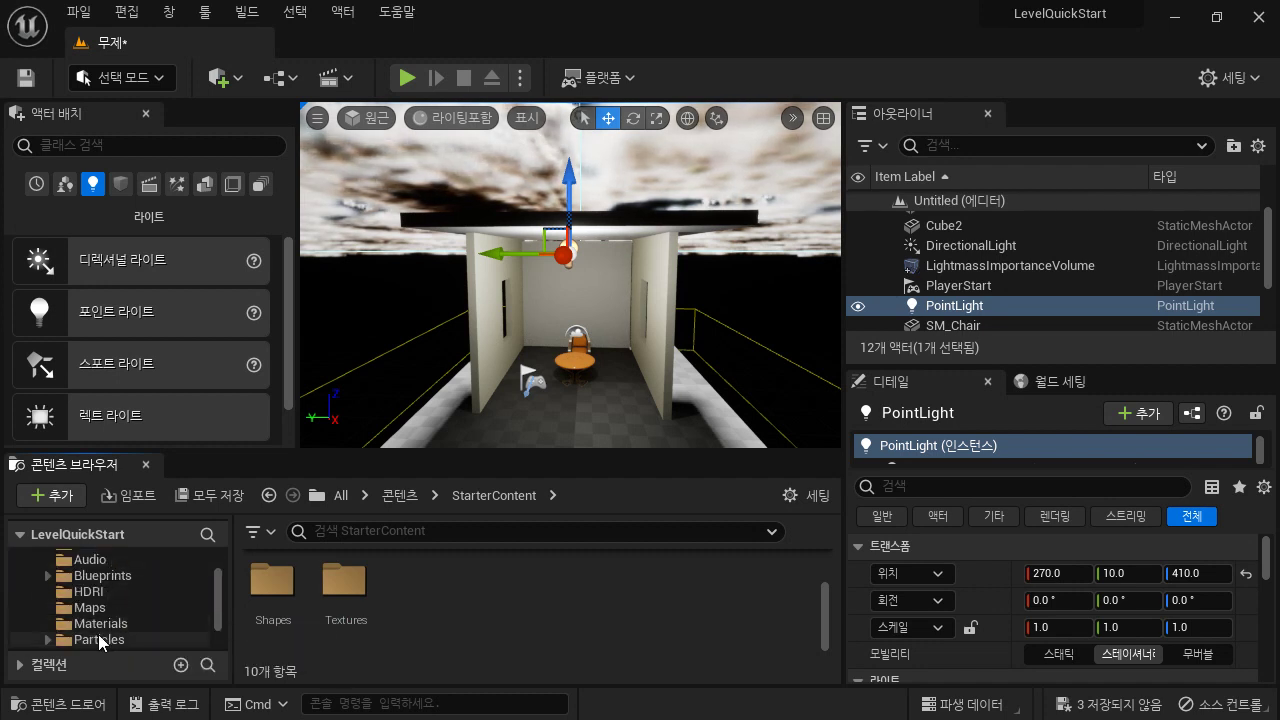
pyautogui.scroll(-1, 103, 642)
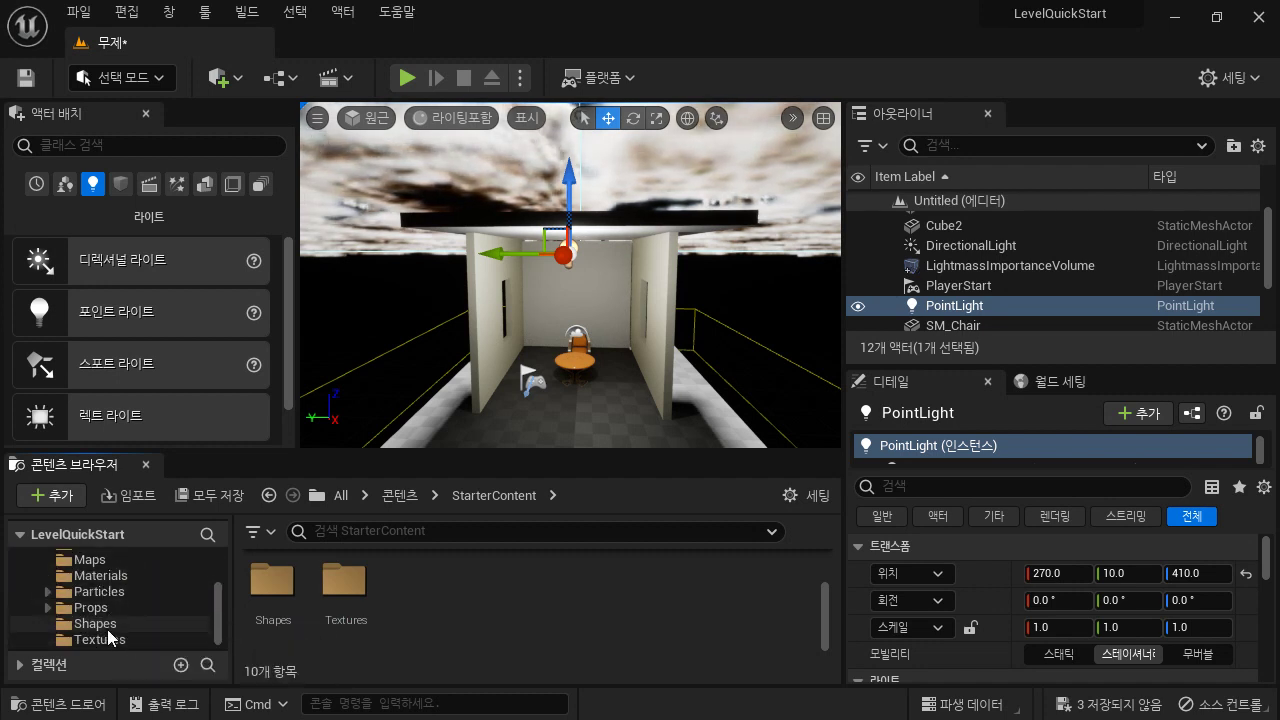
pyautogui.click(85, 624)
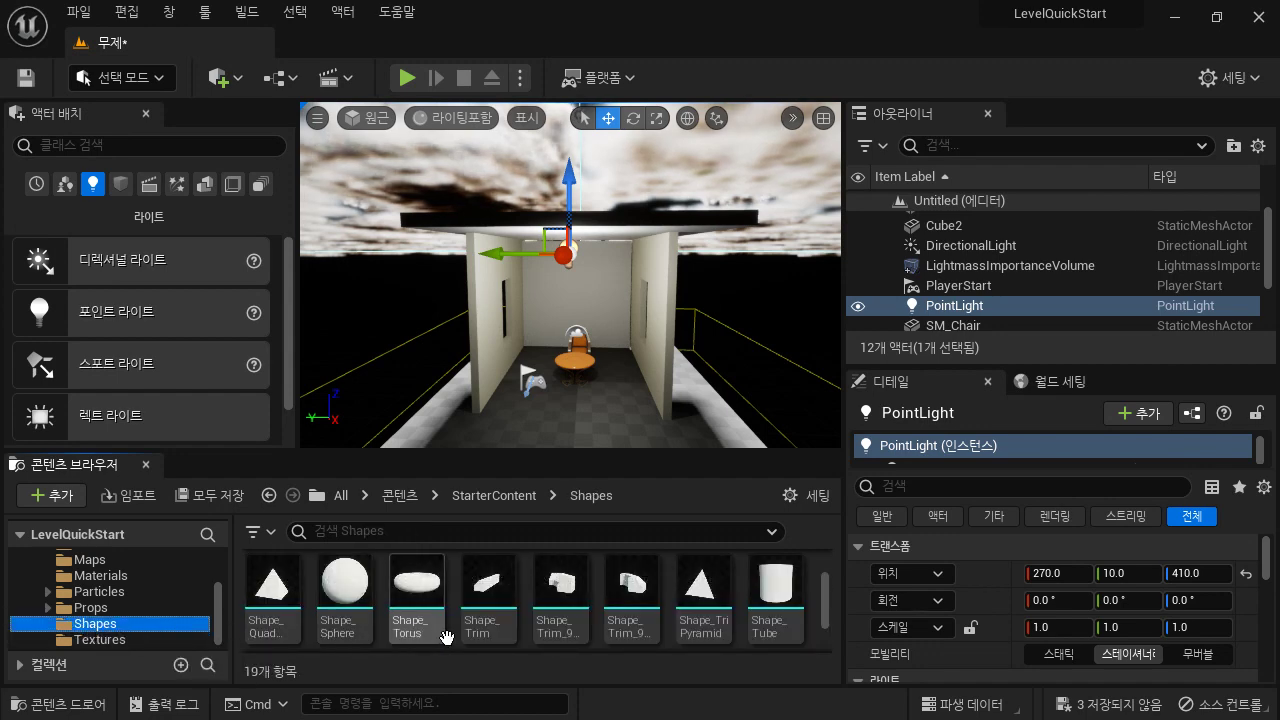
pyautogui.click(105, 607)
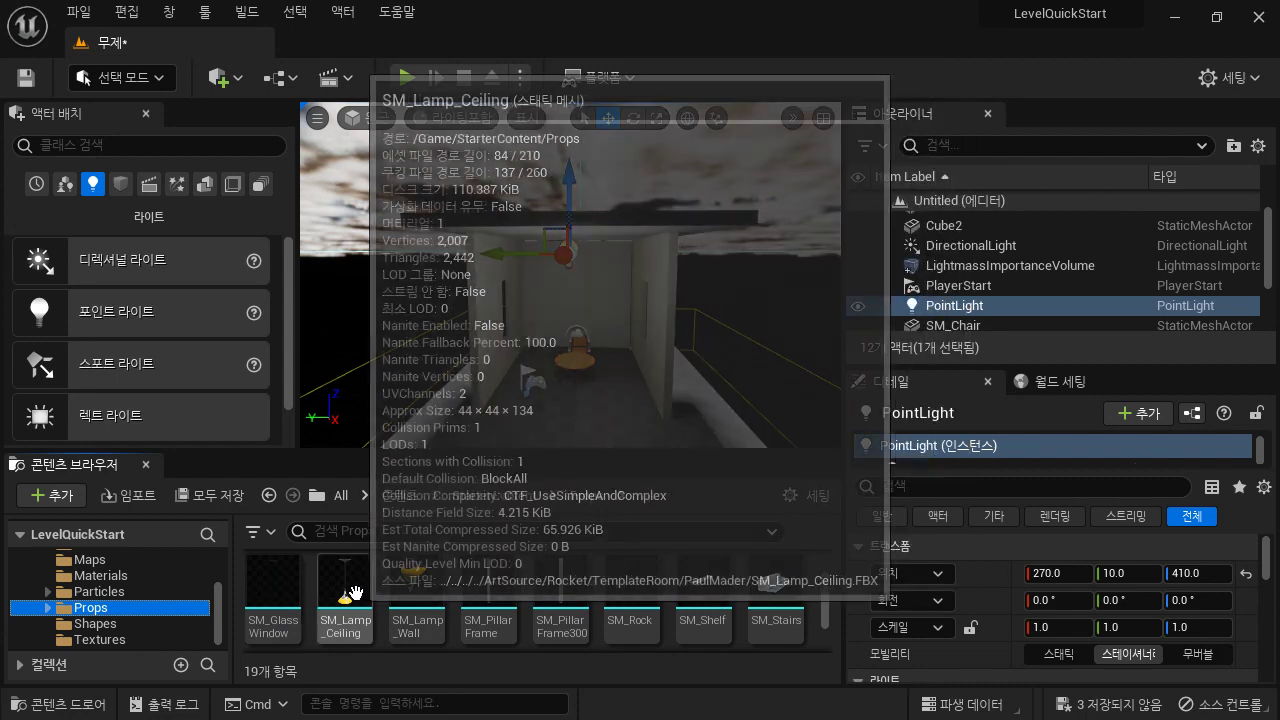
pyautogui.moveTo(347, 594)
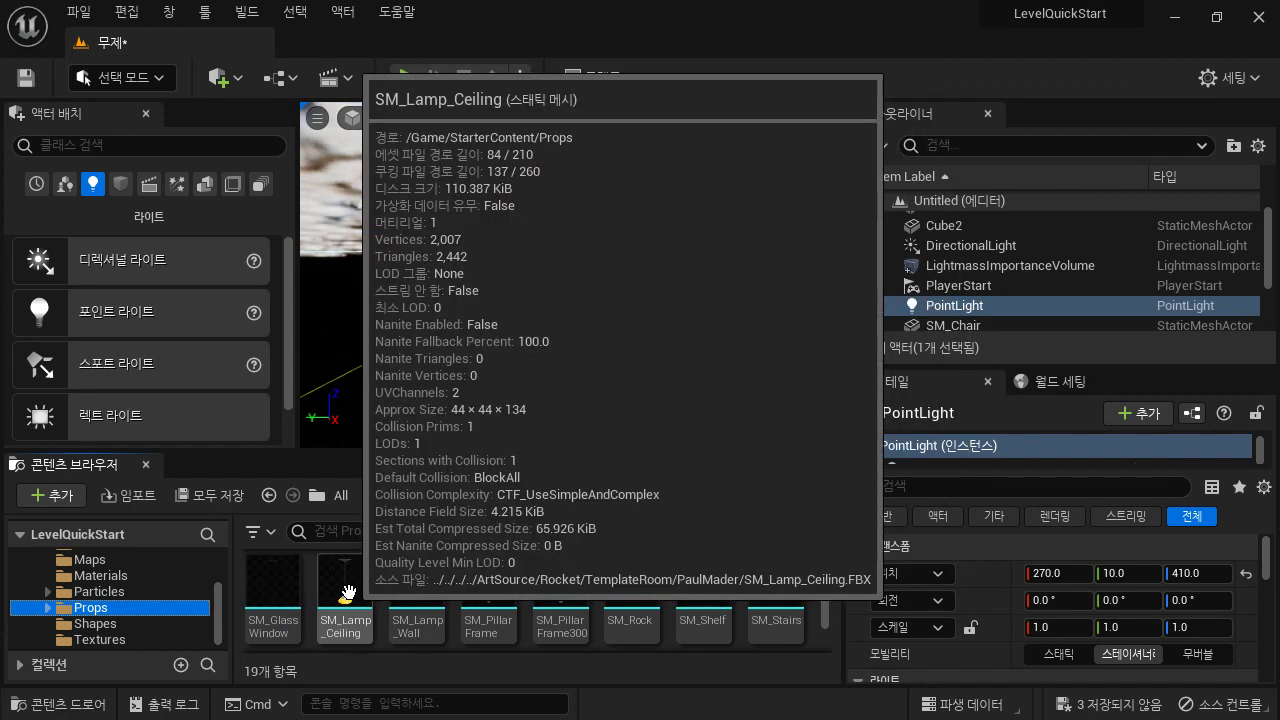
pyautogui.moveTo(518, 593)
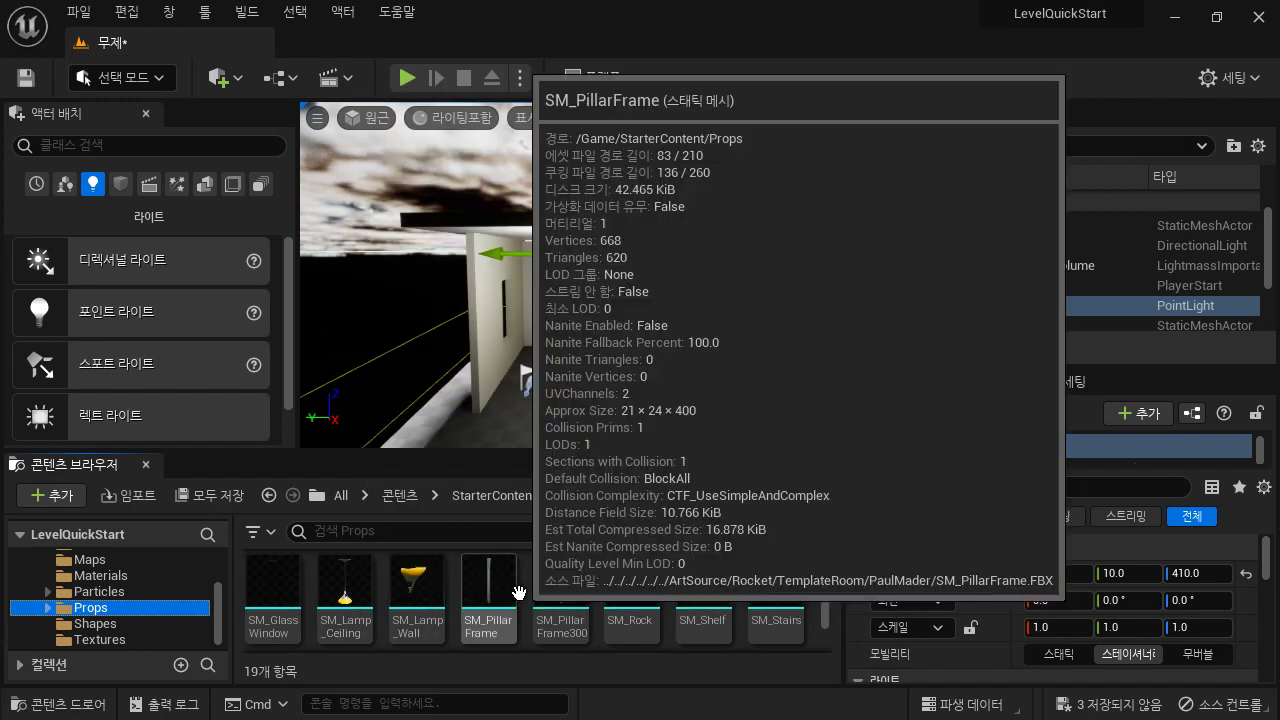
pyautogui.moveTo(738, 609)
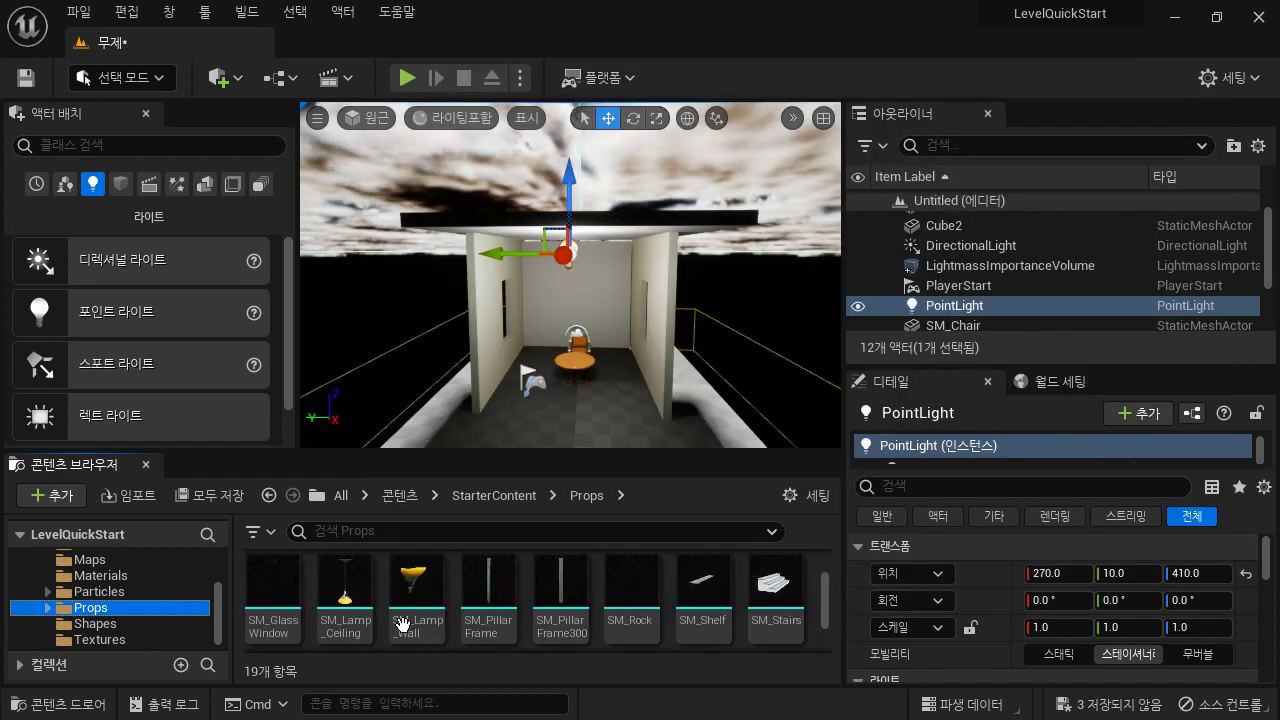
pyautogui.moveTo(344, 590); pyautogui.dragTo(540, 407)
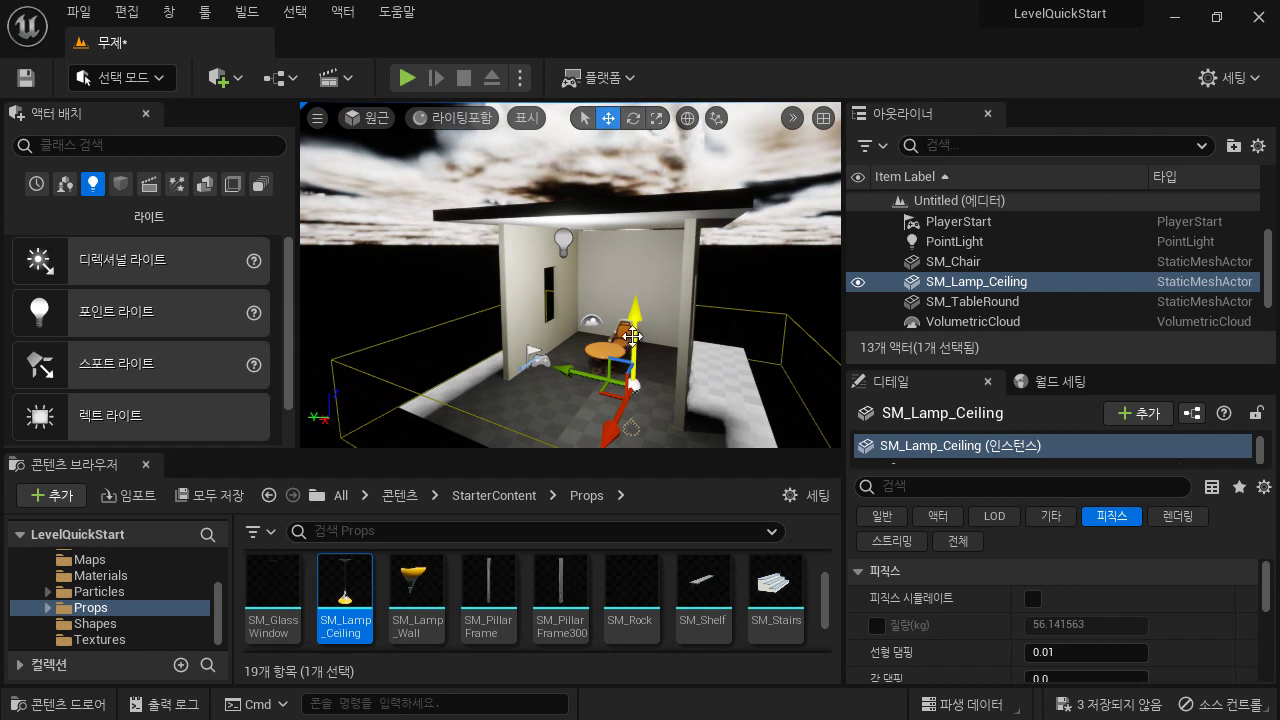
# Step: Raise SM_Lamp_Ceiling along Z and centre it along Y so it hangs from the roof above the table
pyautogui.moveTo(633, 336); pyautogui.dragTo(636, 246)
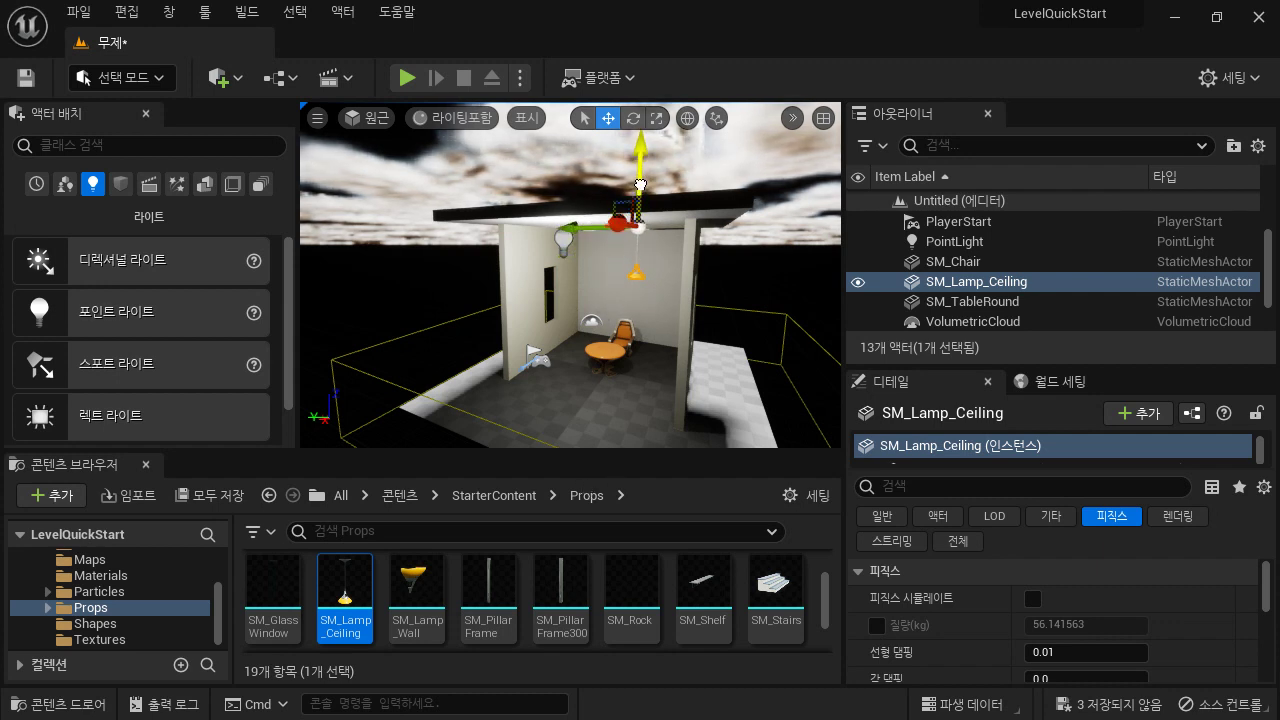
pyautogui.moveTo(570, 300); pyautogui.dragTo(567, 259, button='right')
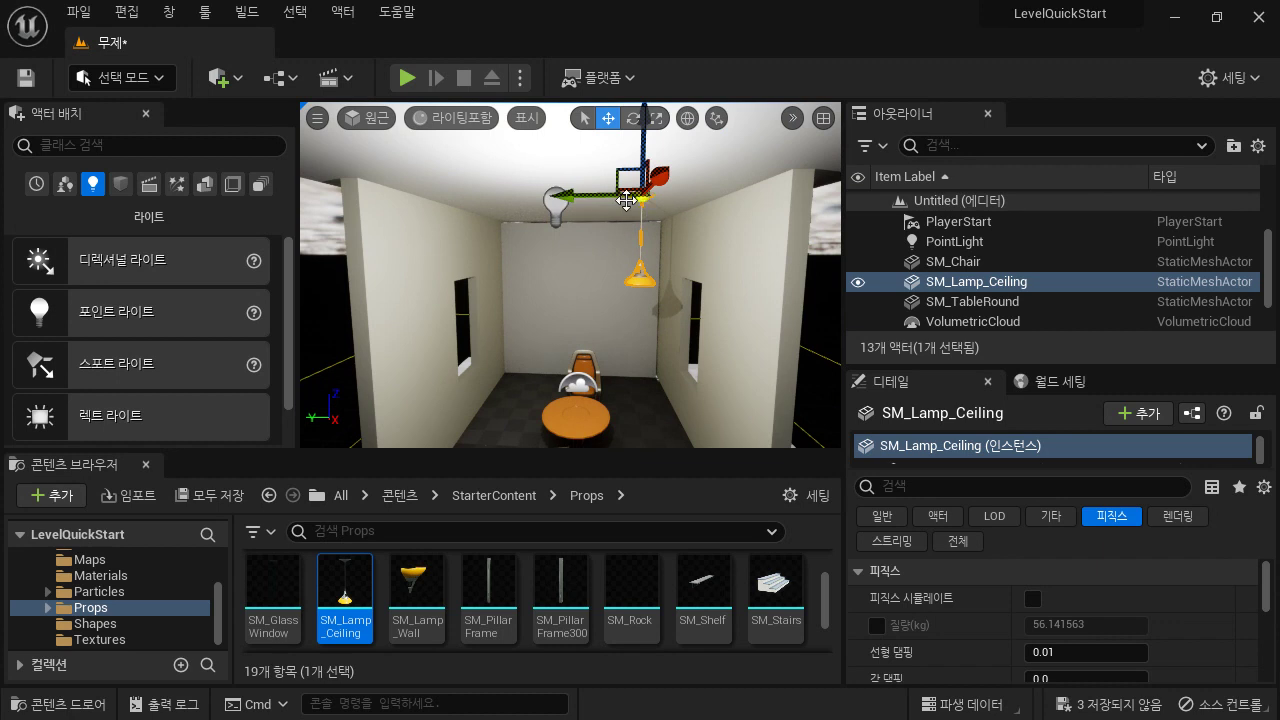
pyautogui.moveTo(625, 197); pyautogui.dragTo(564, 195)
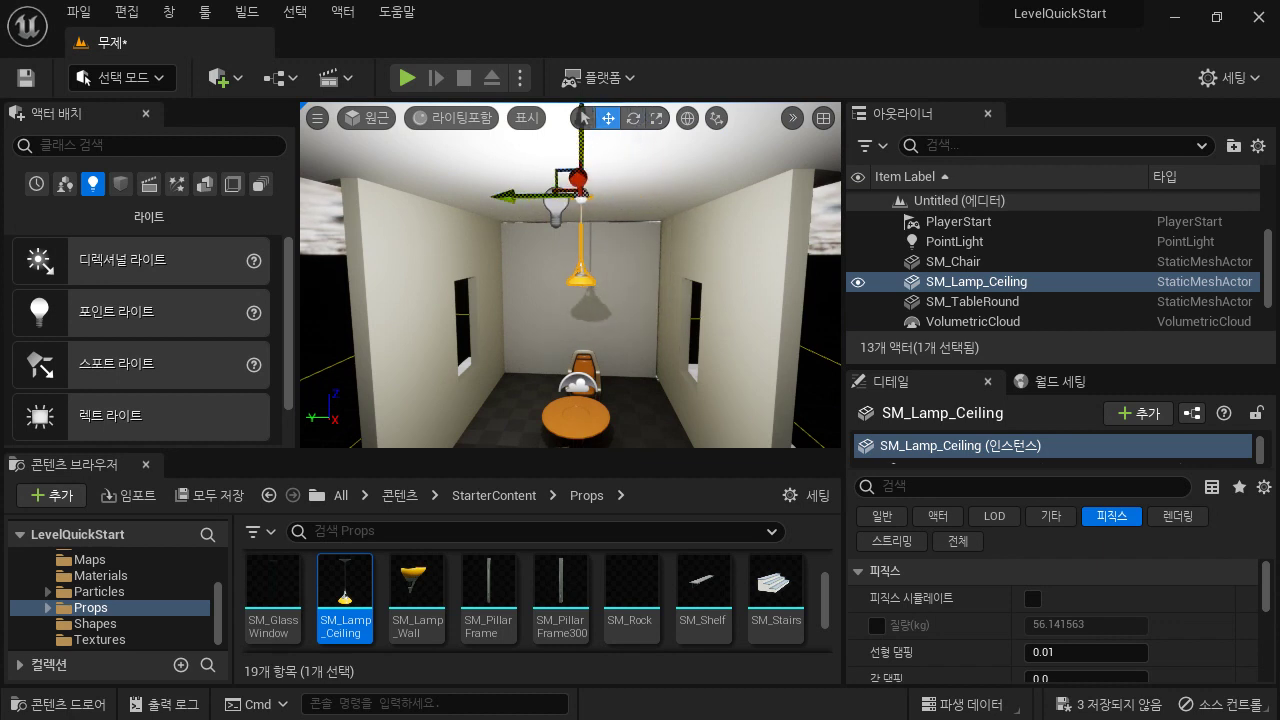
pyautogui.moveTo(578, 150); pyautogui.dragTo(580, 123)
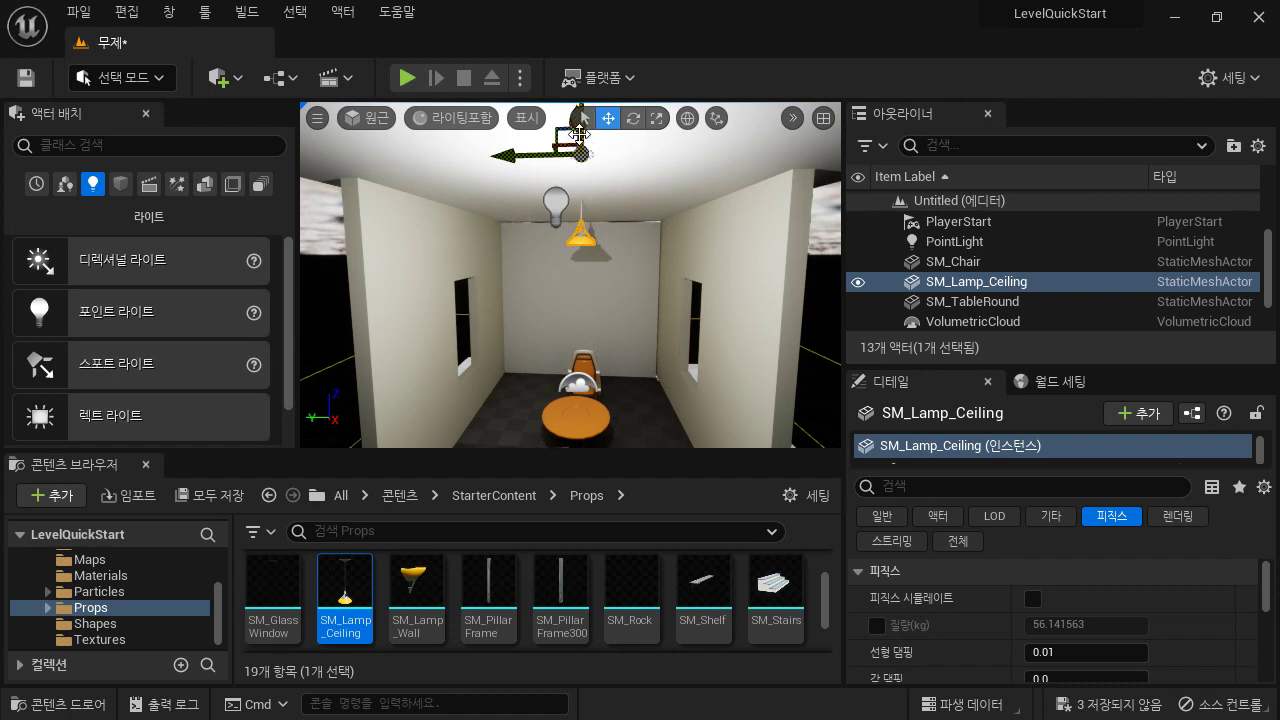
pyautogui.moveTo(579, 133); pyautogui.dragTo(577, 196)
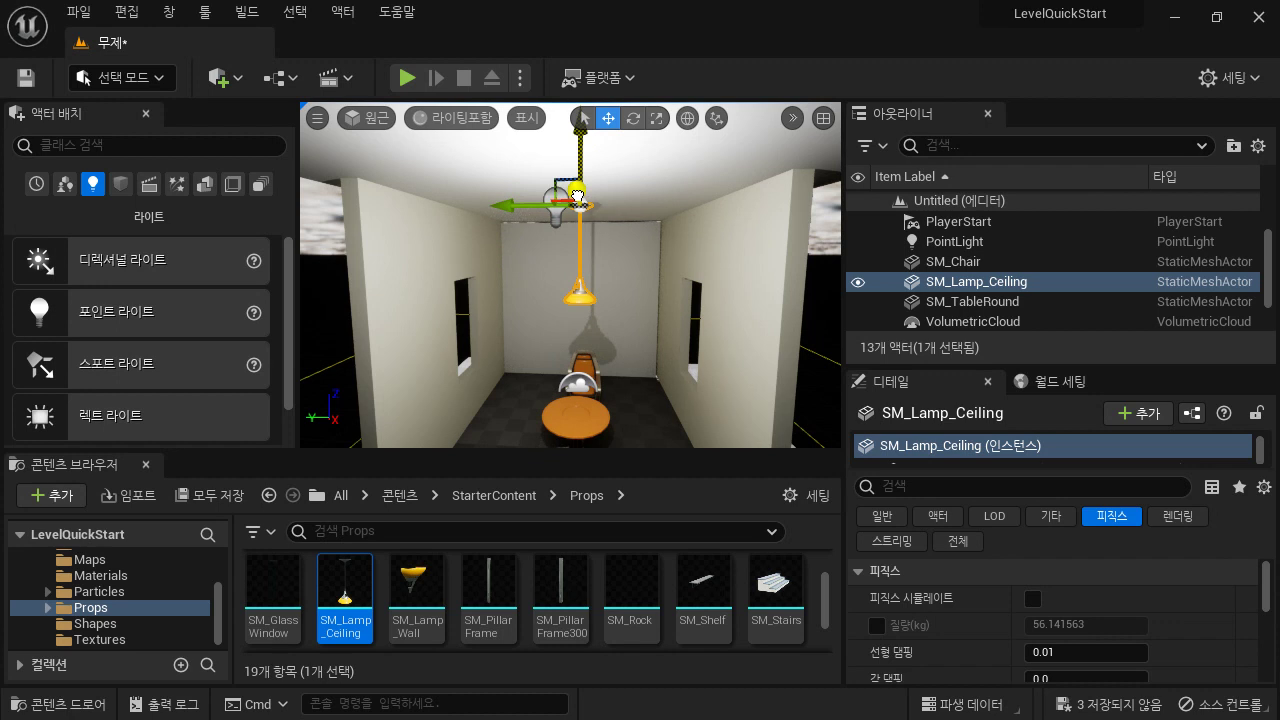
pyautogui.click(626, 413)
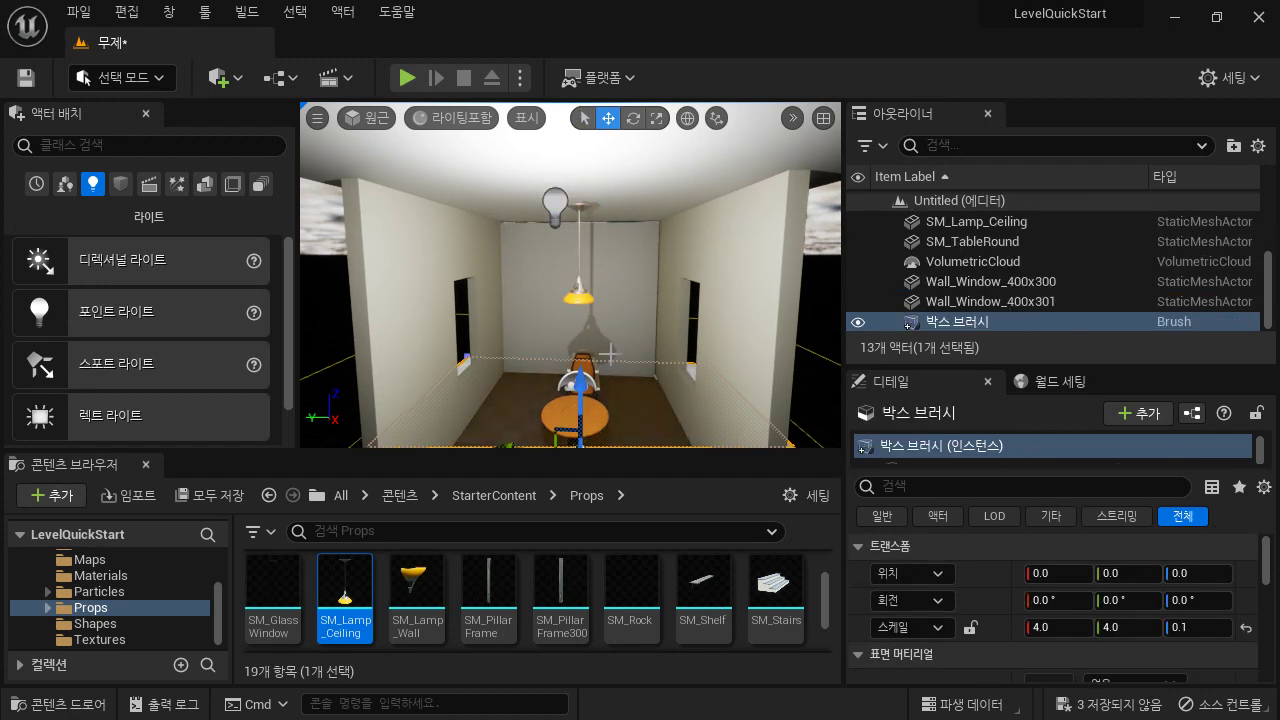
# Step: Move the PointLight to the ceiling lamp's shade at location X 70, Y 0, Z 300
pyautogui.scroll(-3, 486, 440)
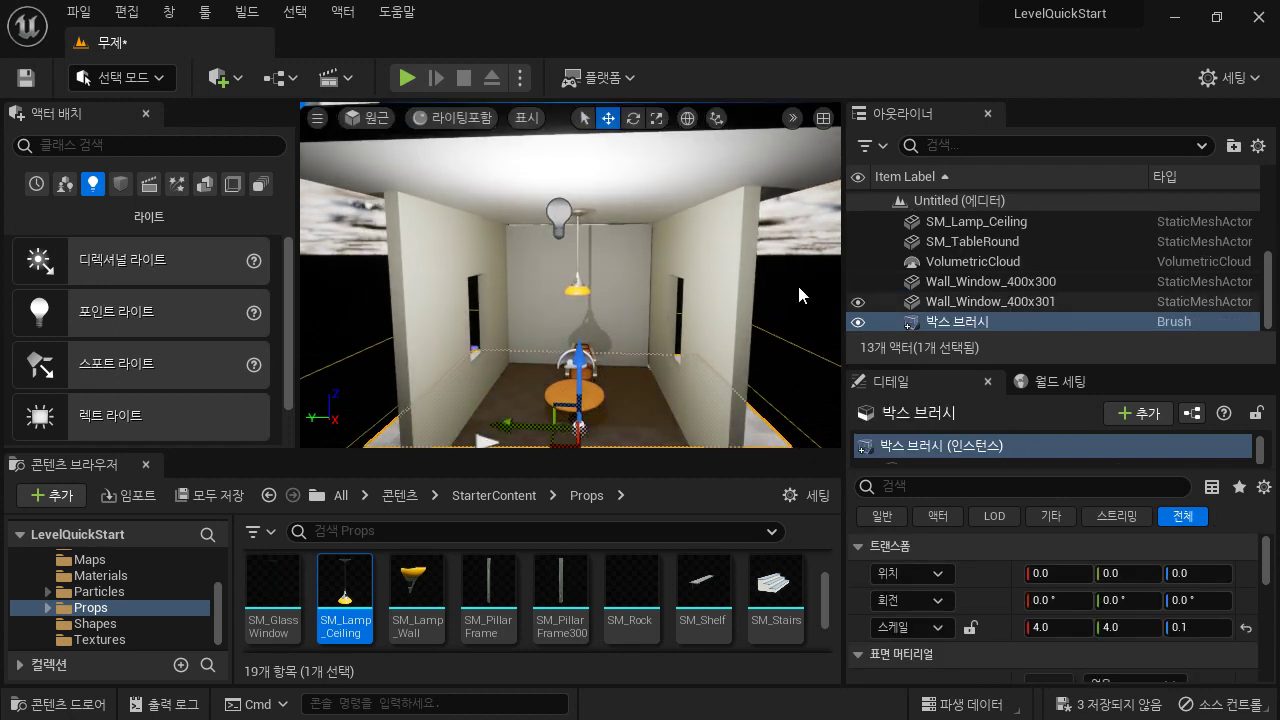
pyautogui.click(557, 213)
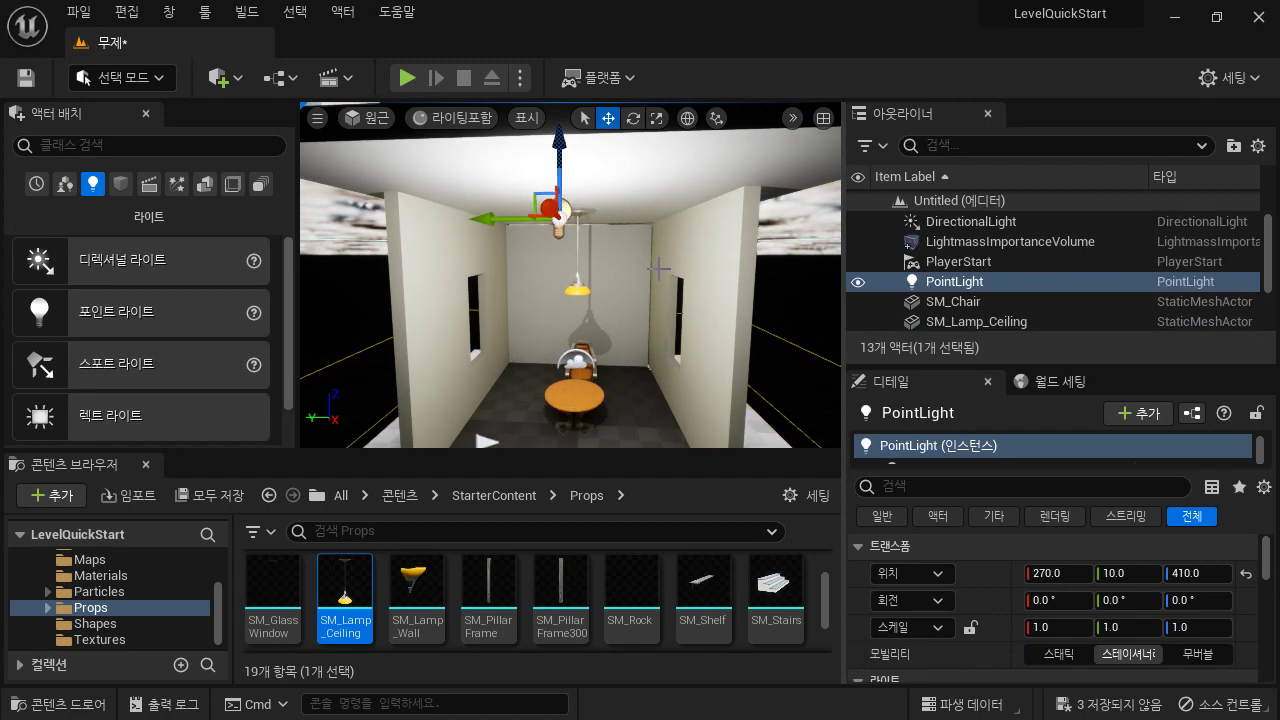
pyautogui.moveTo(659, 269); pyautogui.dragTo(601, 288, button='right')
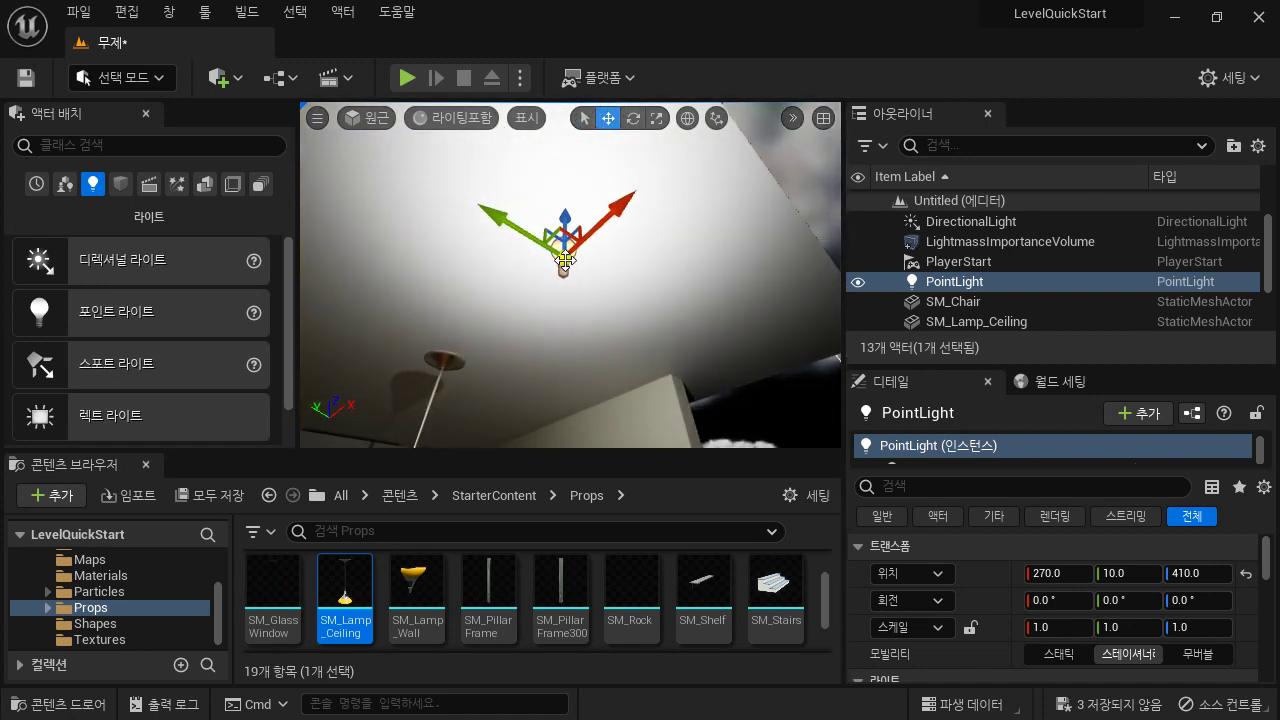
pyautogui.moveTo(603, 229); pyautogui.dragTo(371, 381)
pyautogui.moveTo(371, 381); pyautogui.dragTo(472, 174, button='right')
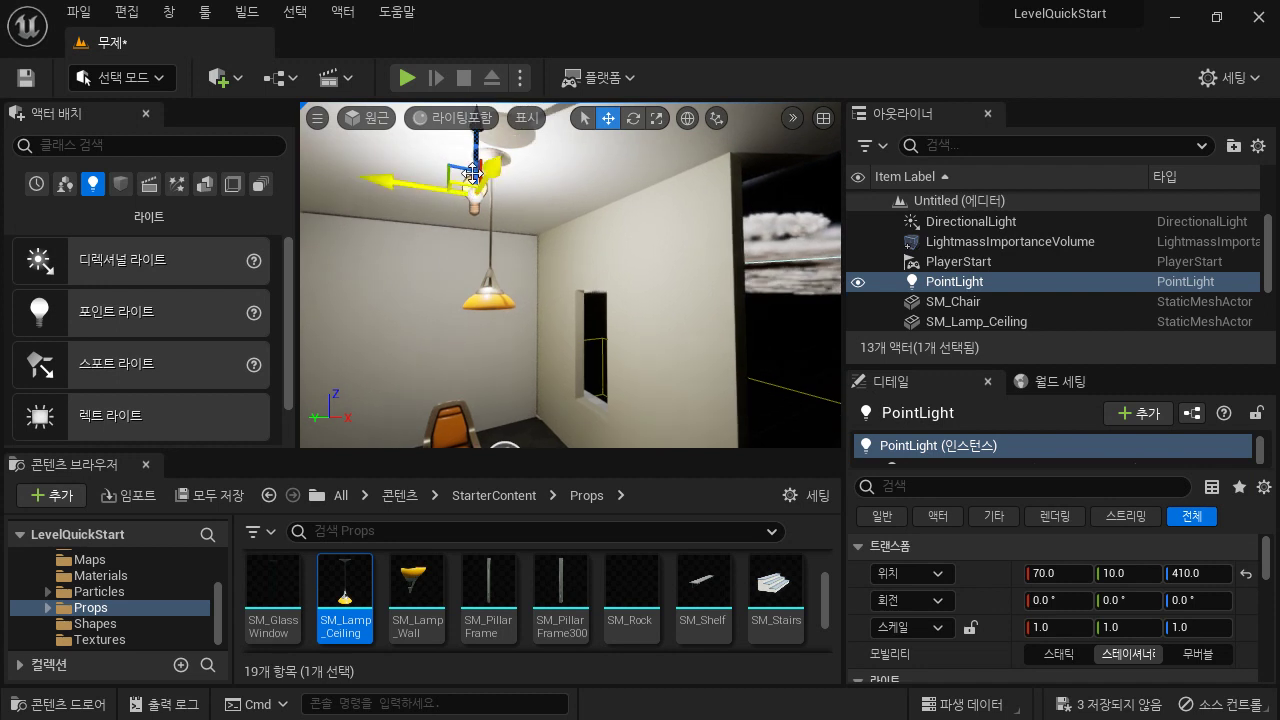
pyautogui.moveTo(475, 134); pyautogui.dragTo(483, 256)
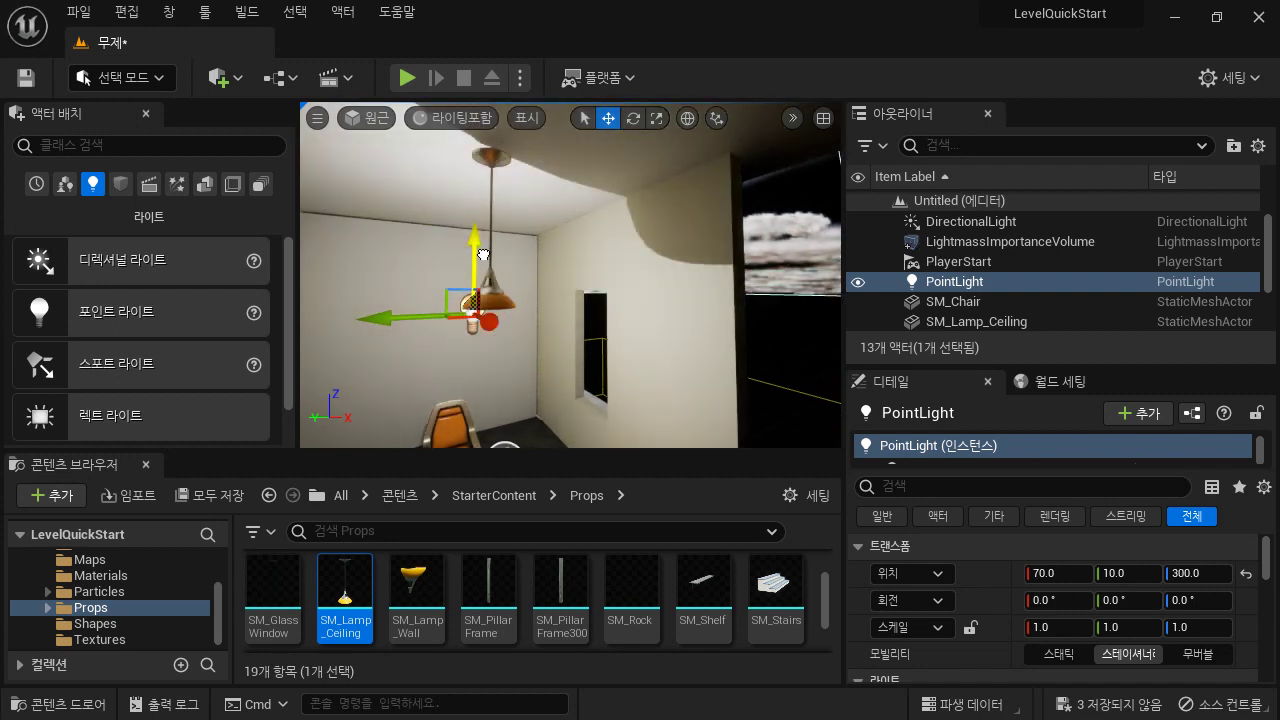
pyautogui.moveTo(401, 318); pyautogui.dragTo(424, 315)
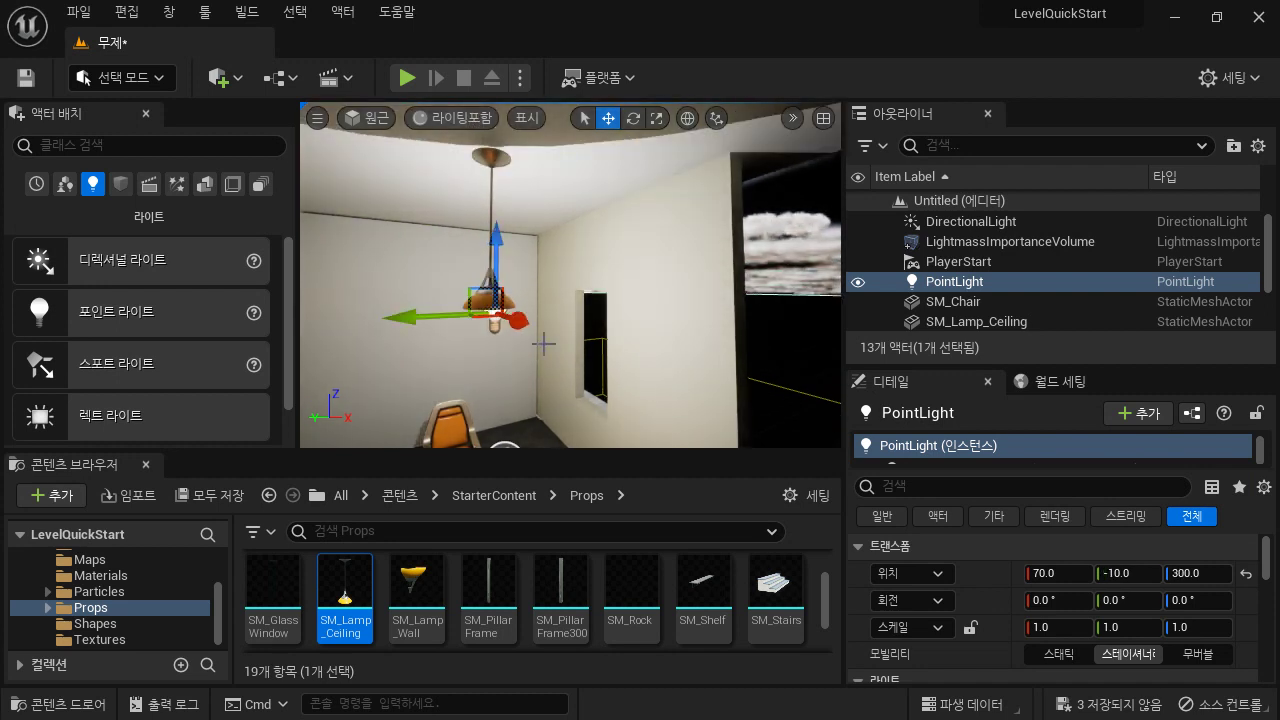
pyautogui.moveTo(544, 343); pyautogui.dragTo(493, 312, button='right')
pyautogui.moveTo(441, 300); pyautogui.dragTo(432, 301)
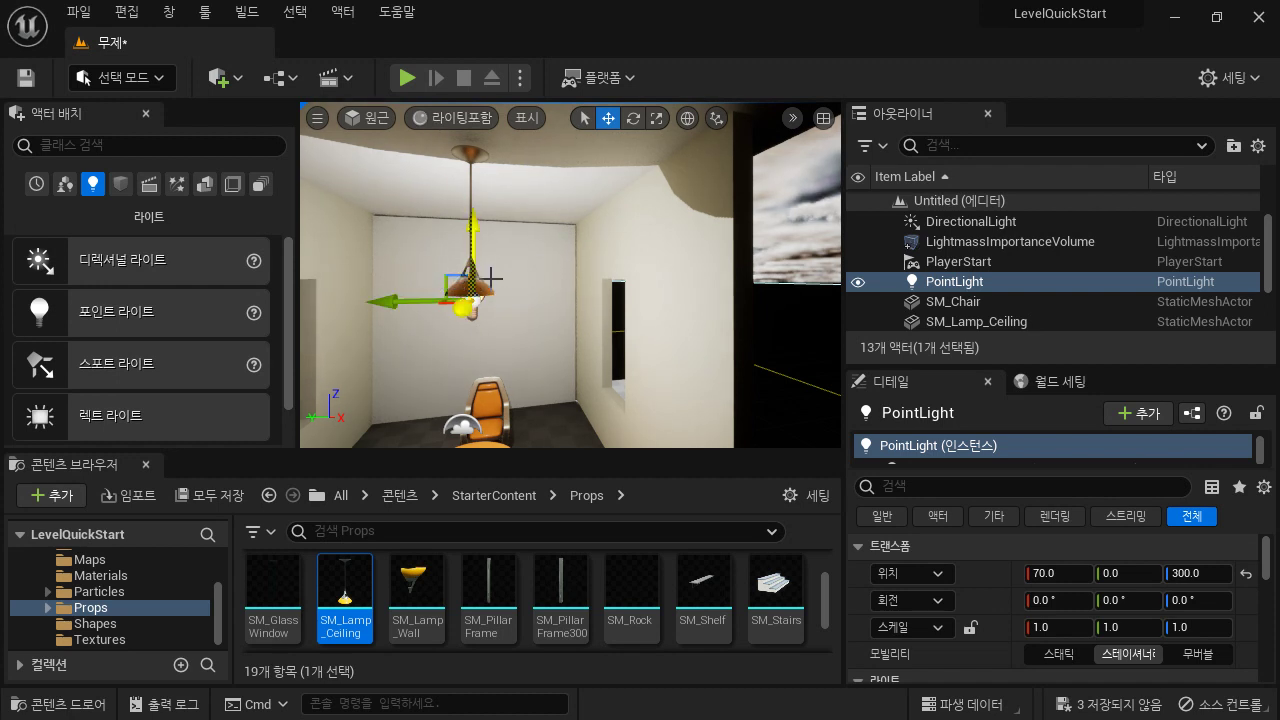
# Step: Select the Cube back wall and examine the lit room and its walls from several sides
pyautogui.click(569, 367)
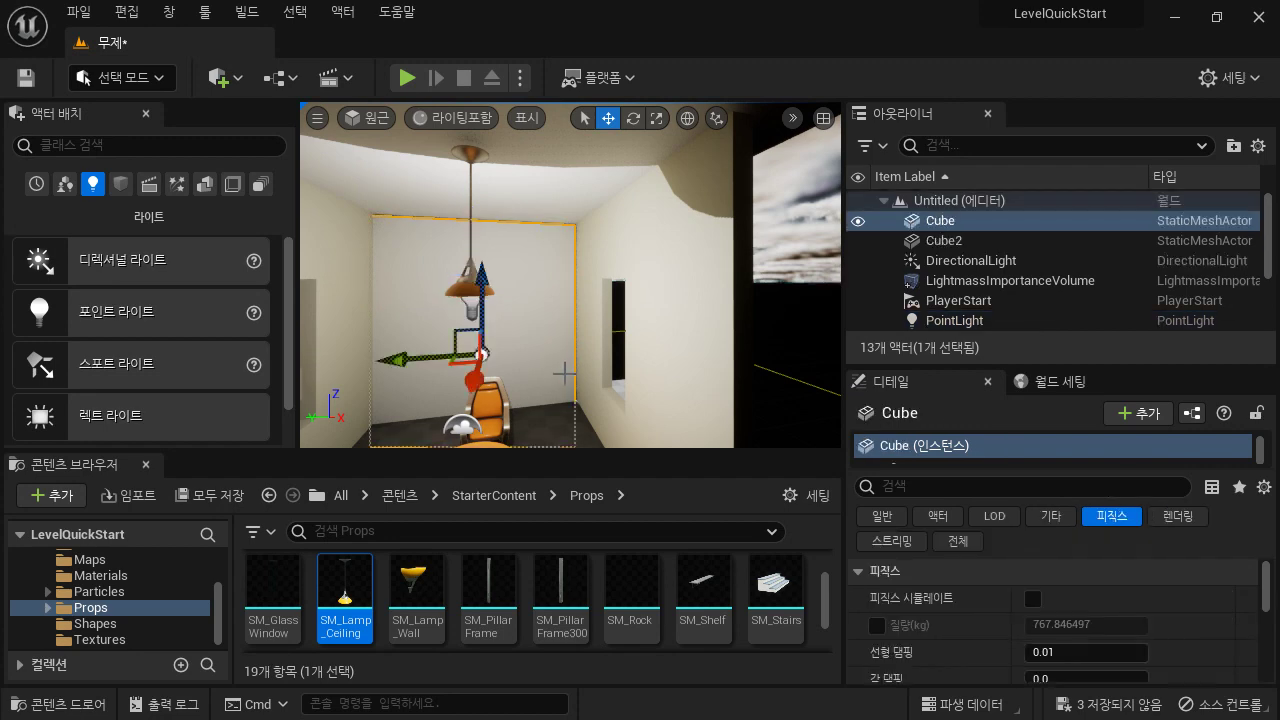
pyautogui.press('f')
pyautogui.press('w')
pyautogui.moveTo(581, 407); pyautogui.dragTo(500, 402, button='right')
pyautogui.press('d')
pyautogui.moveTo(570, 300); pyautogui.dragTo(335, 274, button='right')
pyautogui.press('w')
pyautogui.moveTo(488, 390); pyautogui.dragTo(488, 390, button='right')
pyautogui.press('d')
pyautogui.press('s')
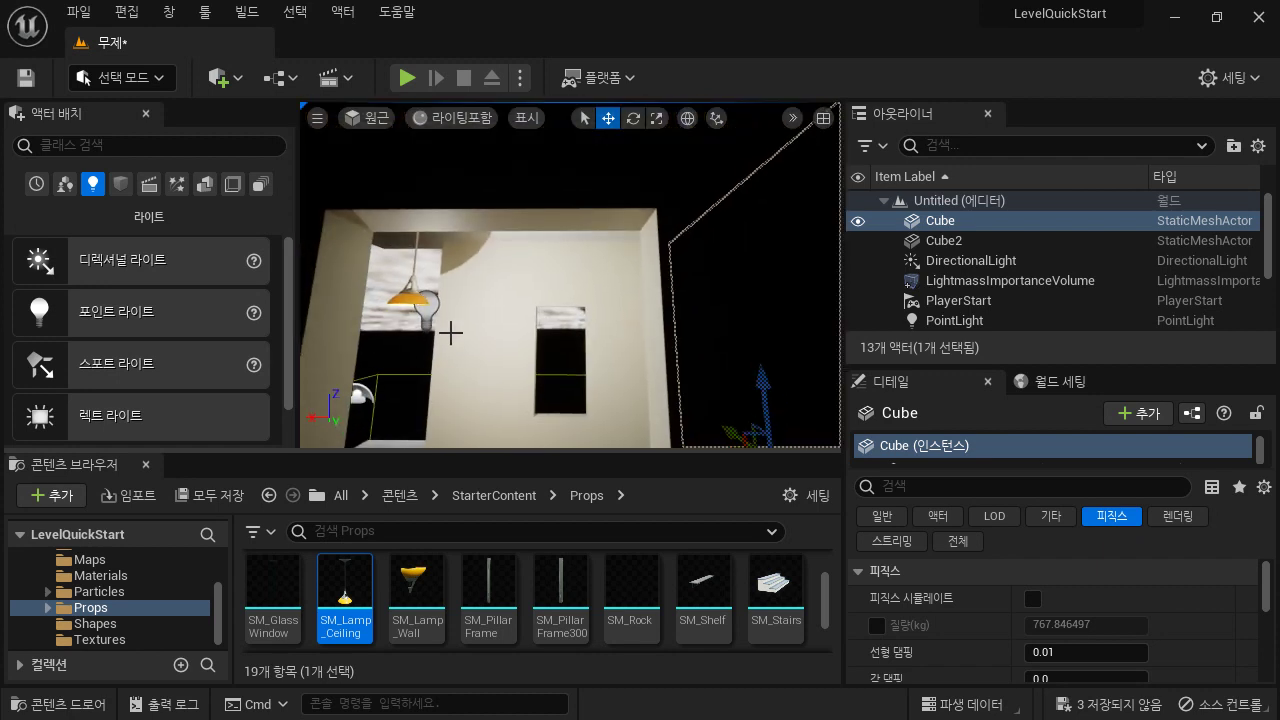
# Step: Shift the PointLight to location X 80, Y 0, Z 280 so it sits just below the ceiling lamp's shade
pyautogui.click(428, 314)
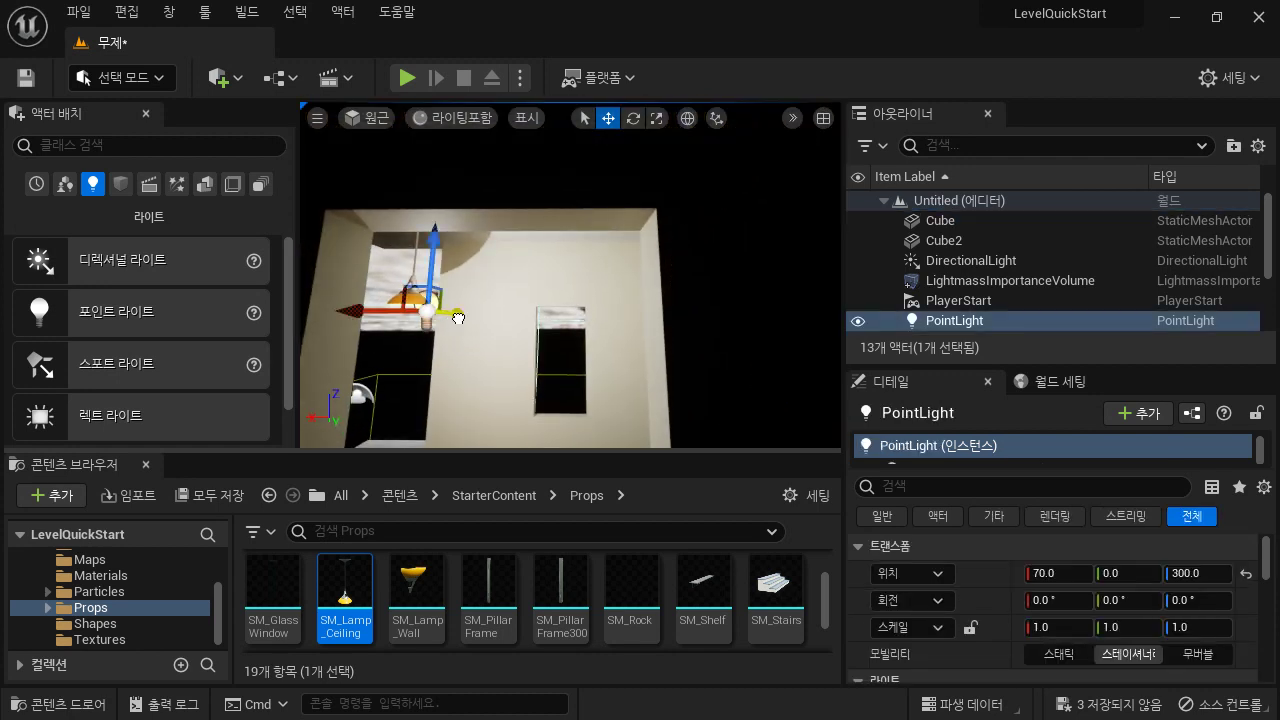
pyautogui.moveTo(450, 318); pyautogui.dragTo(464, 317)
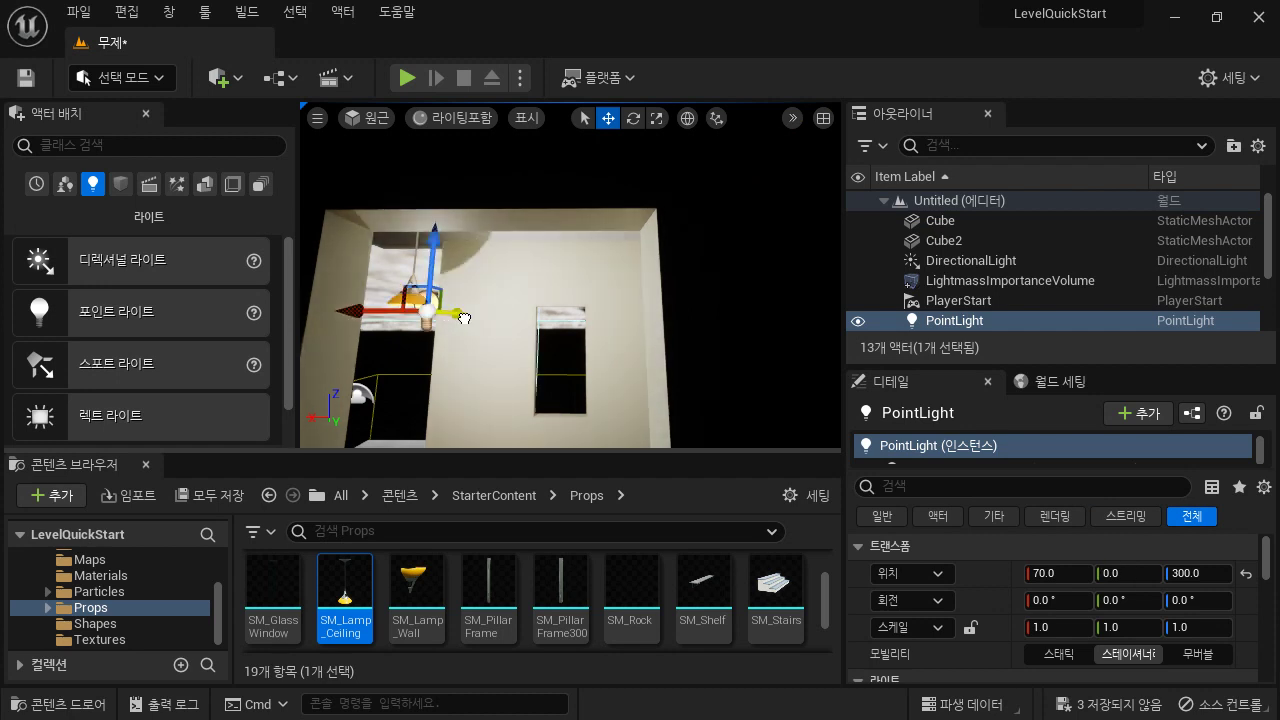
pyautogui.moveTo(433, 256); pyautogui.dragTo(434, 273)
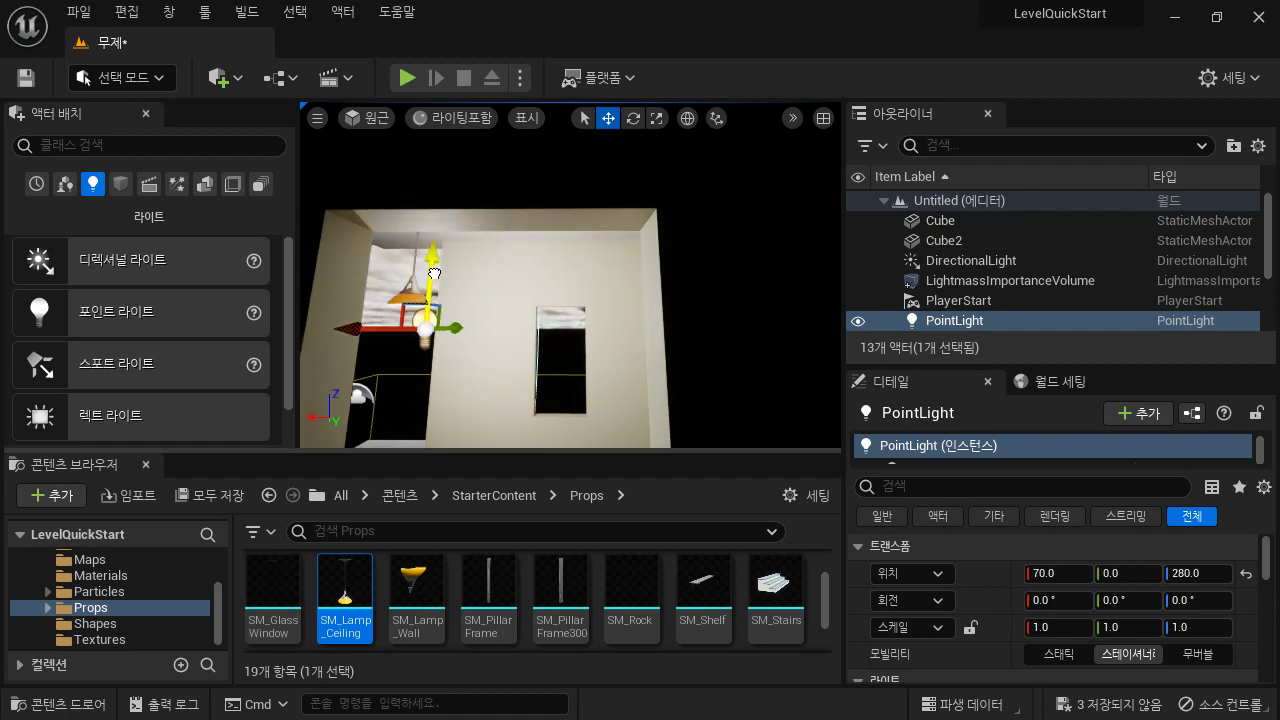
pyautogui.moveTo(402, 327); pyautogui.dragTo(401, 327)
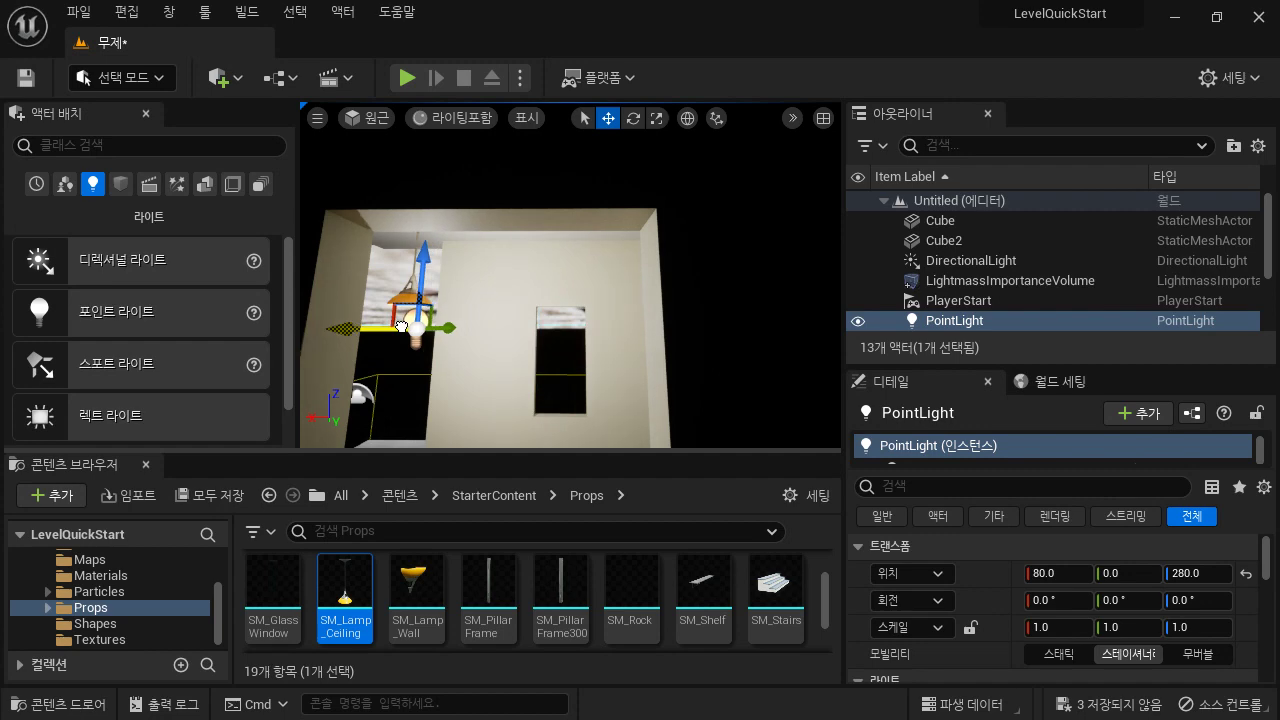
# Step: Examine the lamp-lit room from the front, from far outside and from inside, clearing the PointLight selection
pyautogui.moveTo(419, 343); pyautogui.dragTo(580, 299, button='right')
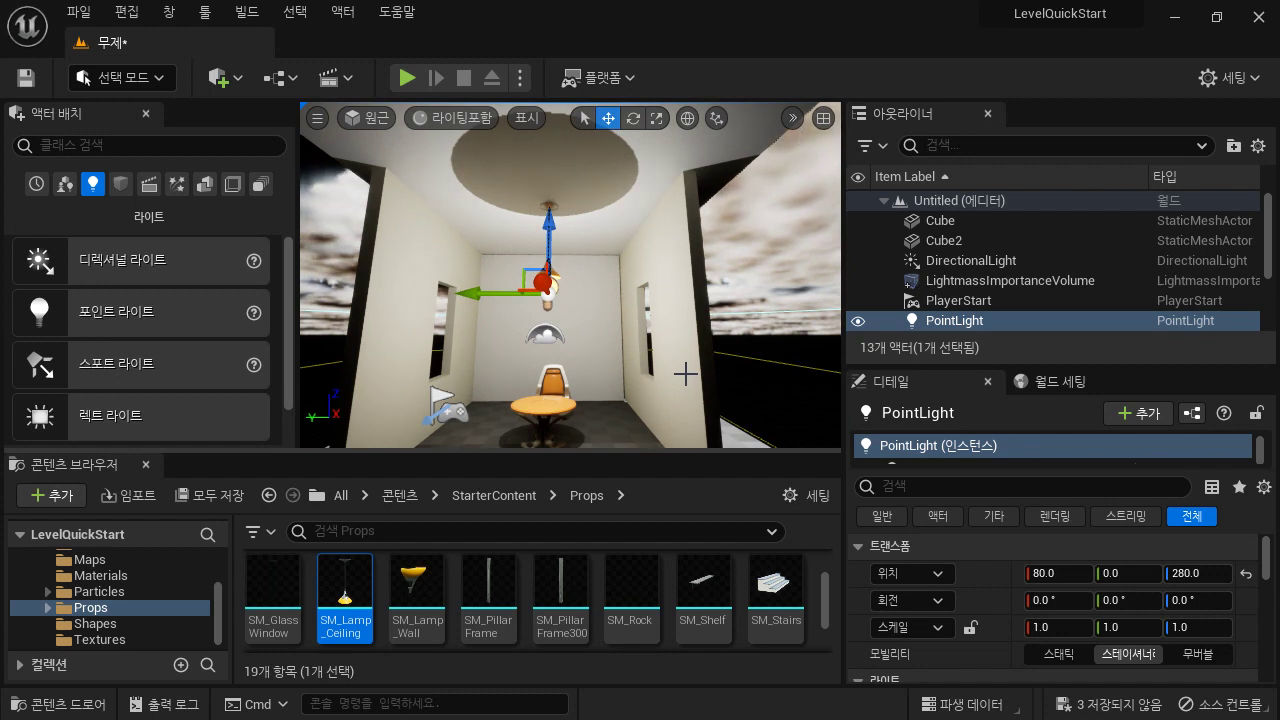
pyautogui.moveTo(616, 341)
pyautogui.mouseDown(button='right')
pyautogui.moveTo(613, 429)
pyautogui.moveTo(614, 272)
pyautogui.moveTo(612, 430)
pyautogui.moveTo(605, 305)
pyautogui.moveTo(620, 416)
pyautogui.moveTo(634, 385)
pyautogui.moveTo(688, 386)
pyautogui.moveTo(628, 388)
pyautogui.moveTo(614, 332)
pyautogui.mouseUp(button='right')
pyautogui.press('s')
pyautogui.press('w')
pyautogui.press('s')
pyautogui.press('w')
pyautogui.press('a')
pyautogui.press('w')
pyautogui.press('s')
pyautogui.press('s')
pyautogui.press('d')
pyautogui.press('s')
pyautogui.press('s')
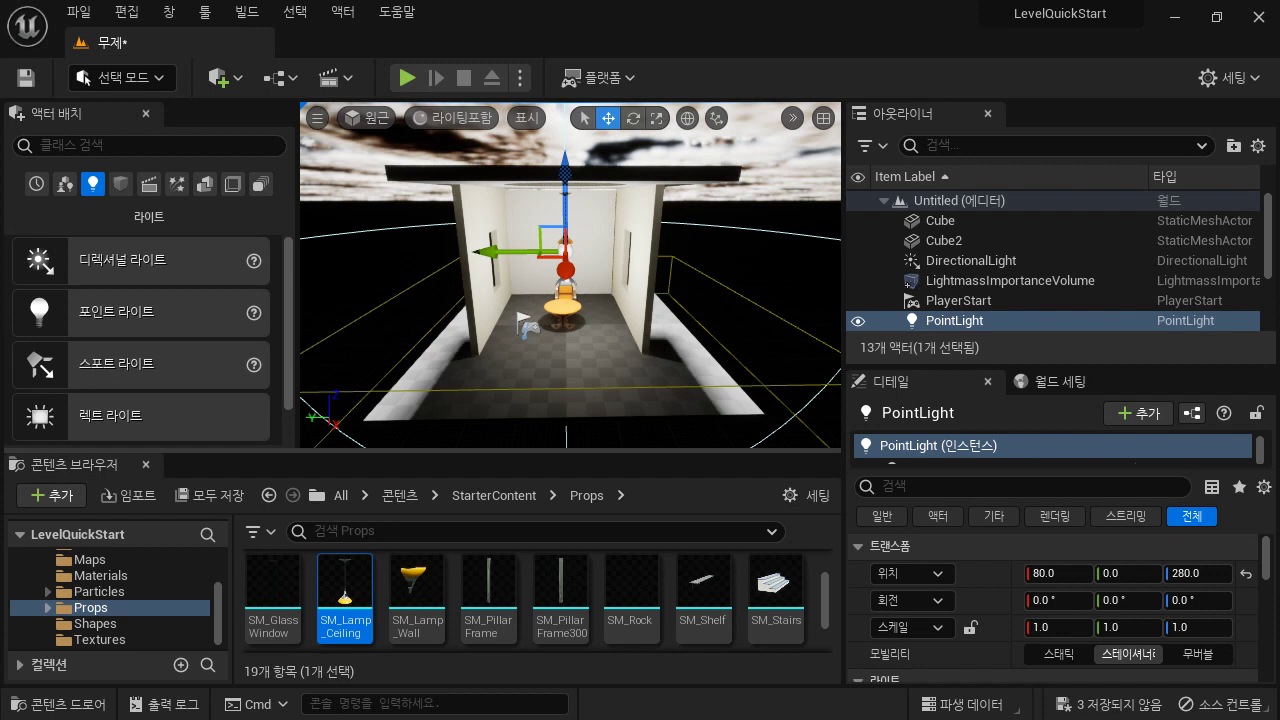
pyautogui.press('f')
pyautogui.click(646, 342)
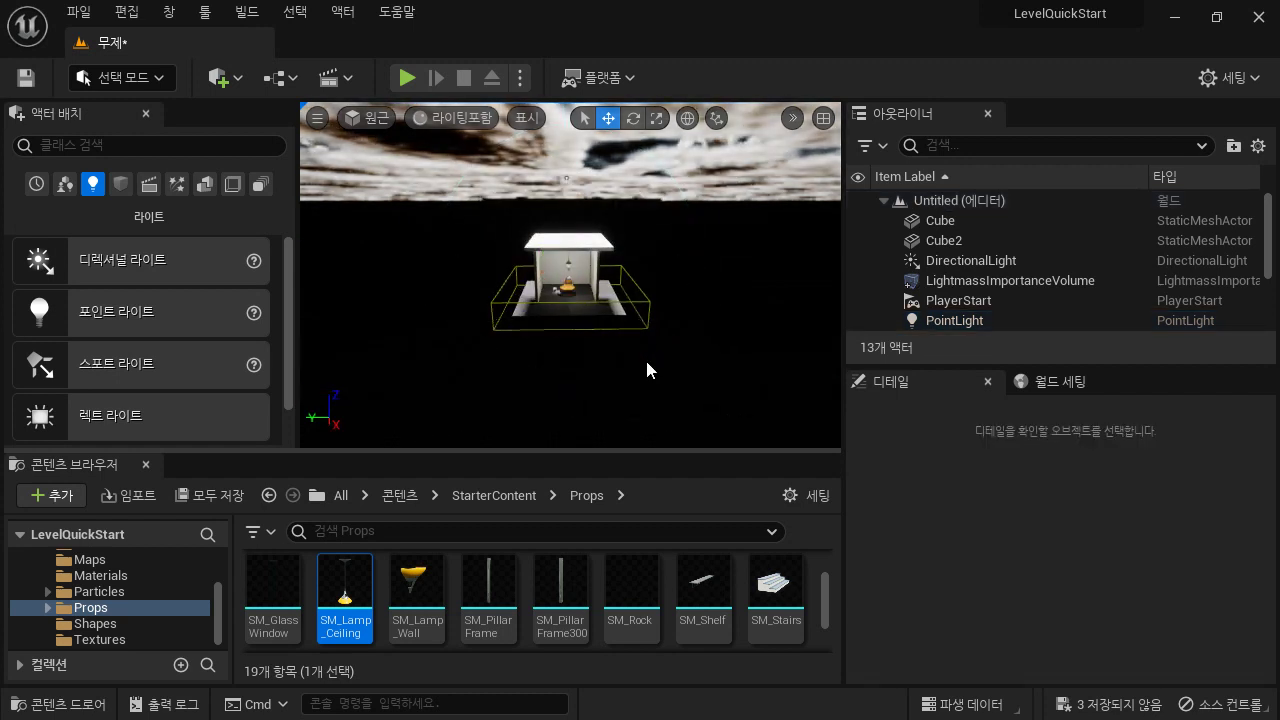
pyautogui.moveTo(644, 357); pyautogui.dragTo(644, 385)
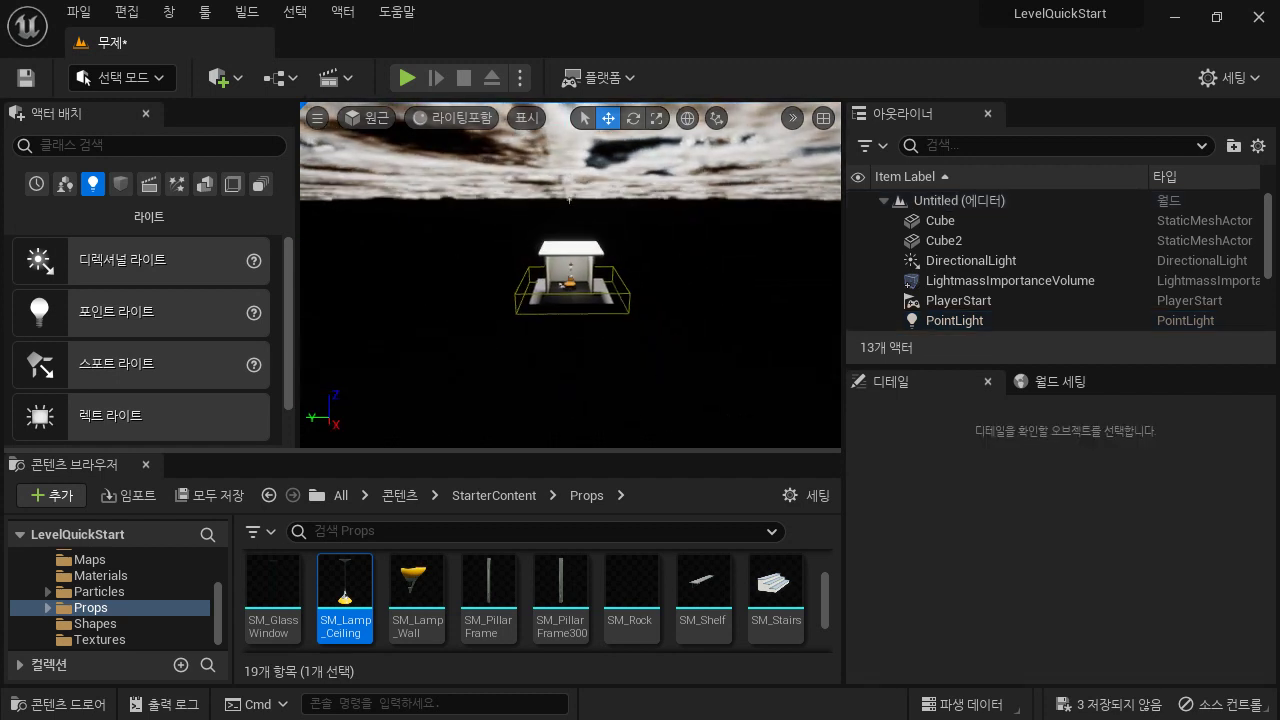
pyautogui.moveTo(570, 200); pyautogui.dragTo(536, 138)
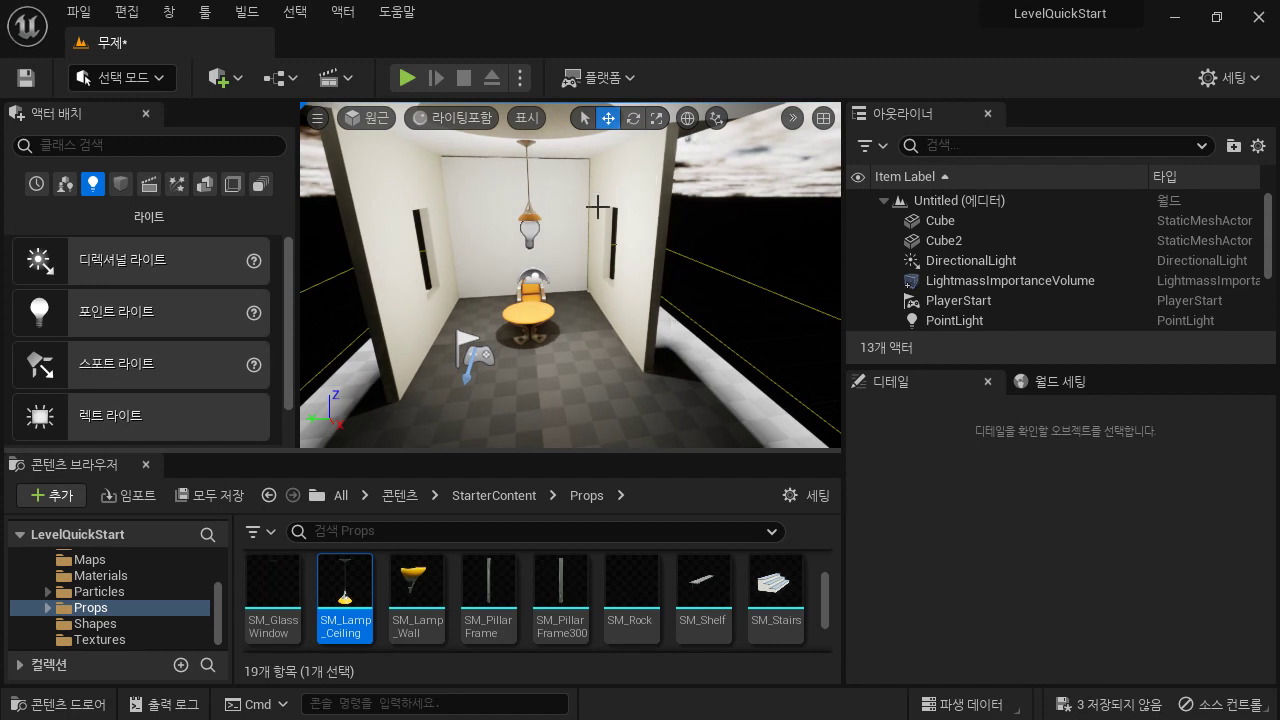
pyautogui.moveTo(597, 206)
pyautogui.mouseDown(button='right')
pyautogui.moveTo(615, 185)
pyautogui.moveTo(607, 211)
pyautogui.mouseUp(button='right')
pyautogui.moveTo(617, 251); pyautogui.dragTo(617, 215)
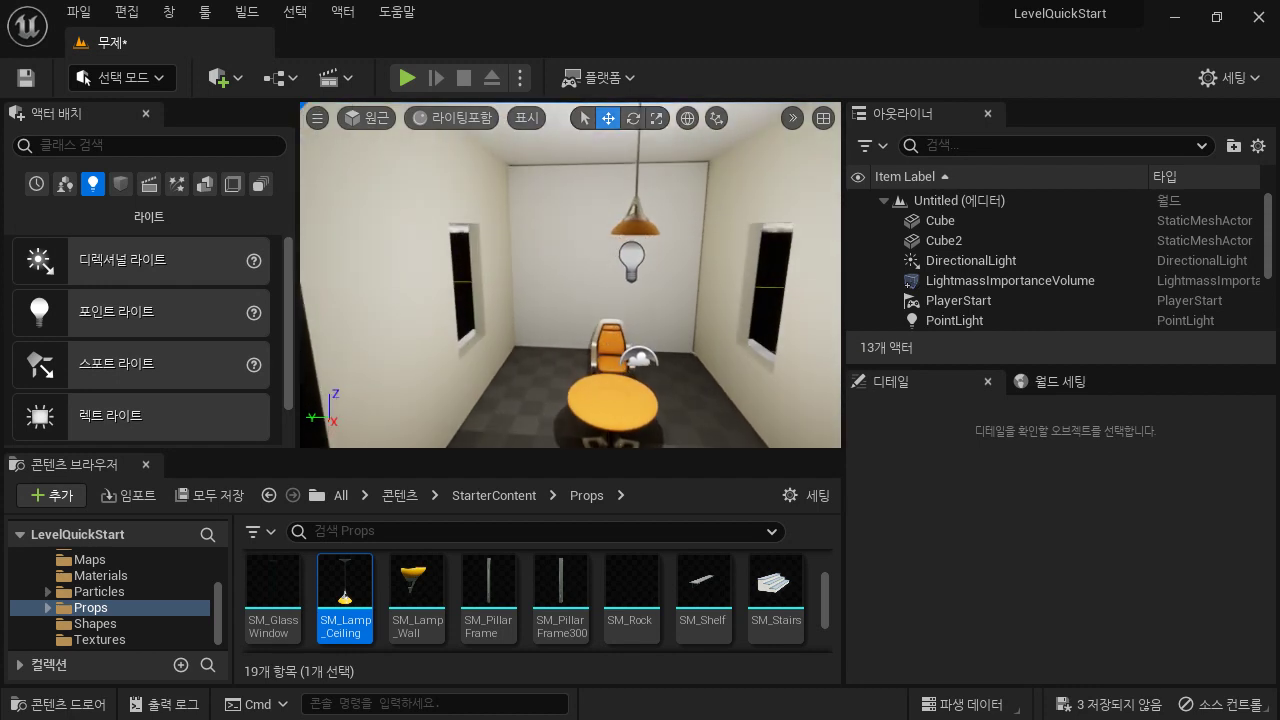
pyautogui.moveTo(617, 215)
pyautogui.mouseDown(button='right')
pyautogui.moveTo(540, 213)
pyautogui.moveTo(600, 213)
pyautogui.mouseUp(button='right')
pyautogui.moveTo(688, 270)
pyautogui.mouseDown(button='right')
pyautogui.moveTo(705, 268)
pyautogui.moveTo(689, 276)
pyautogui.mouseUp(button='right')
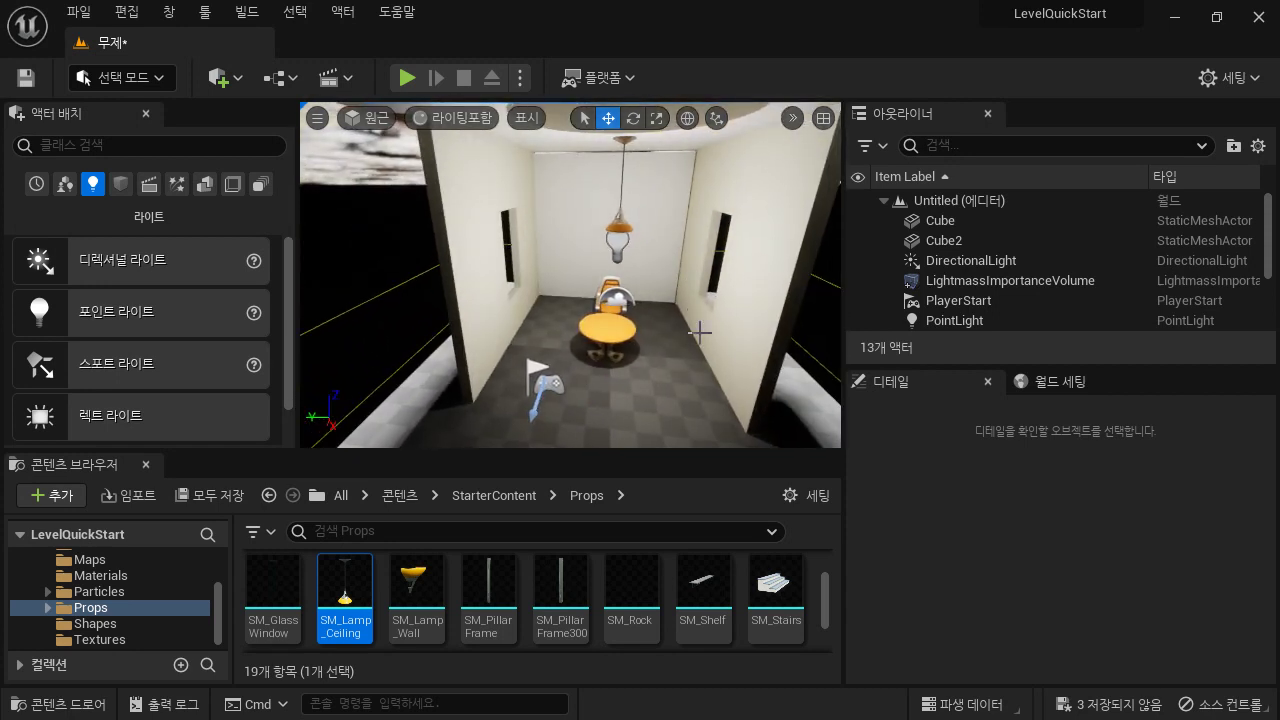
# Step: Review the full list of actors placed in the untitled level, from the cubes to the window walls and brush
pyautogui.click(886, 200)
pyautogui.click(886, 200)
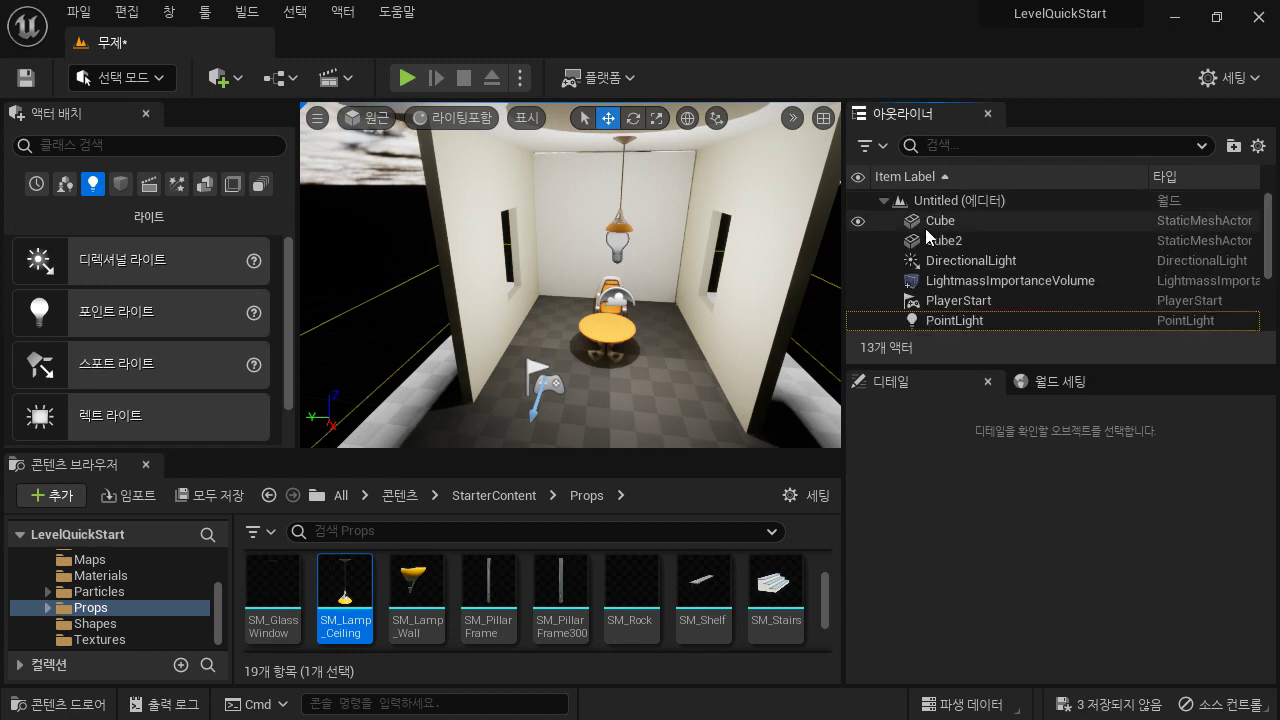
pyautogui.scroll(-3, 925, 228)
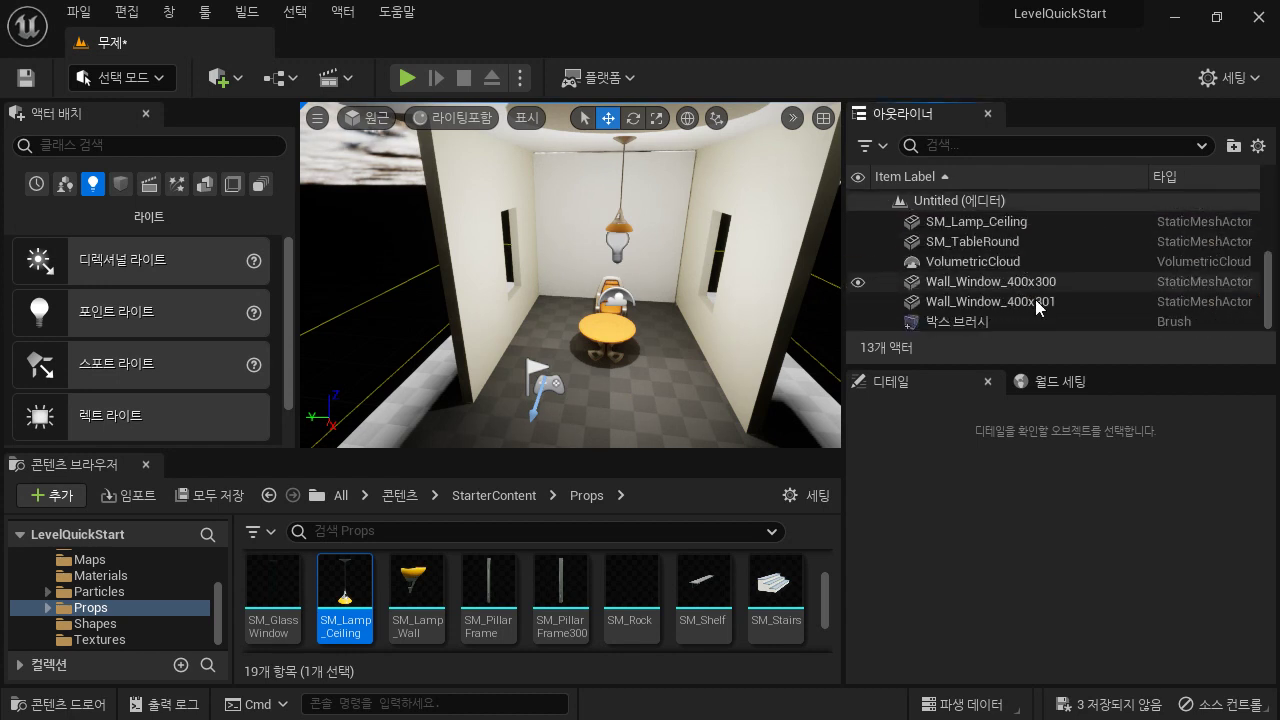
pyautogui.scroll(3, 1047, 303)
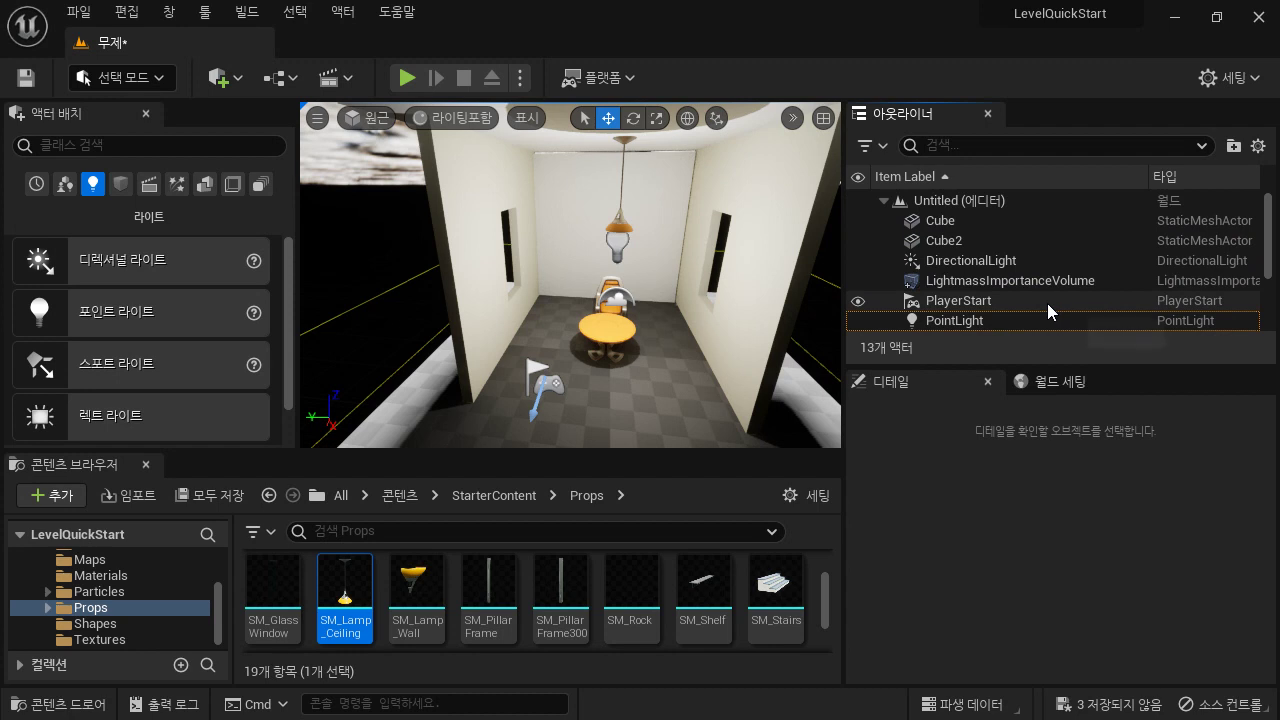
pyautogui.scroll(-3, 1047, 303)
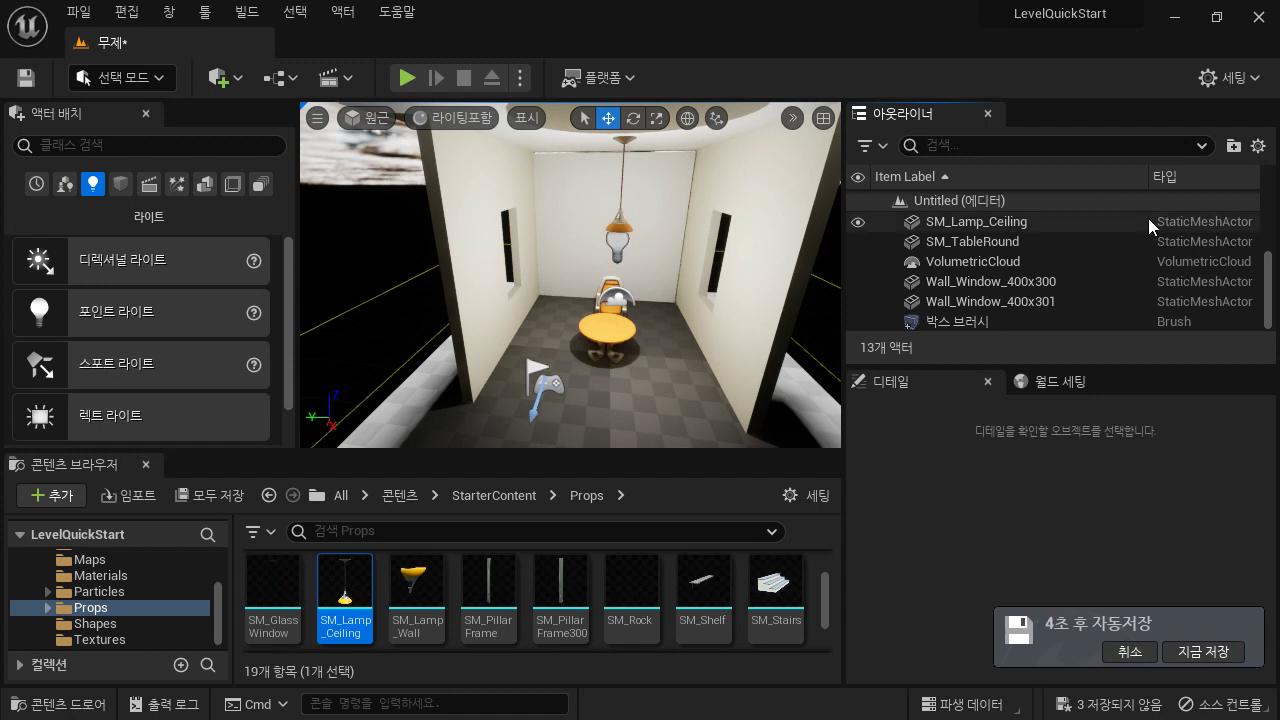
pyautogui.scroll(2, 1011, 262)
pyautogui.scroll(3, 1030, 268)
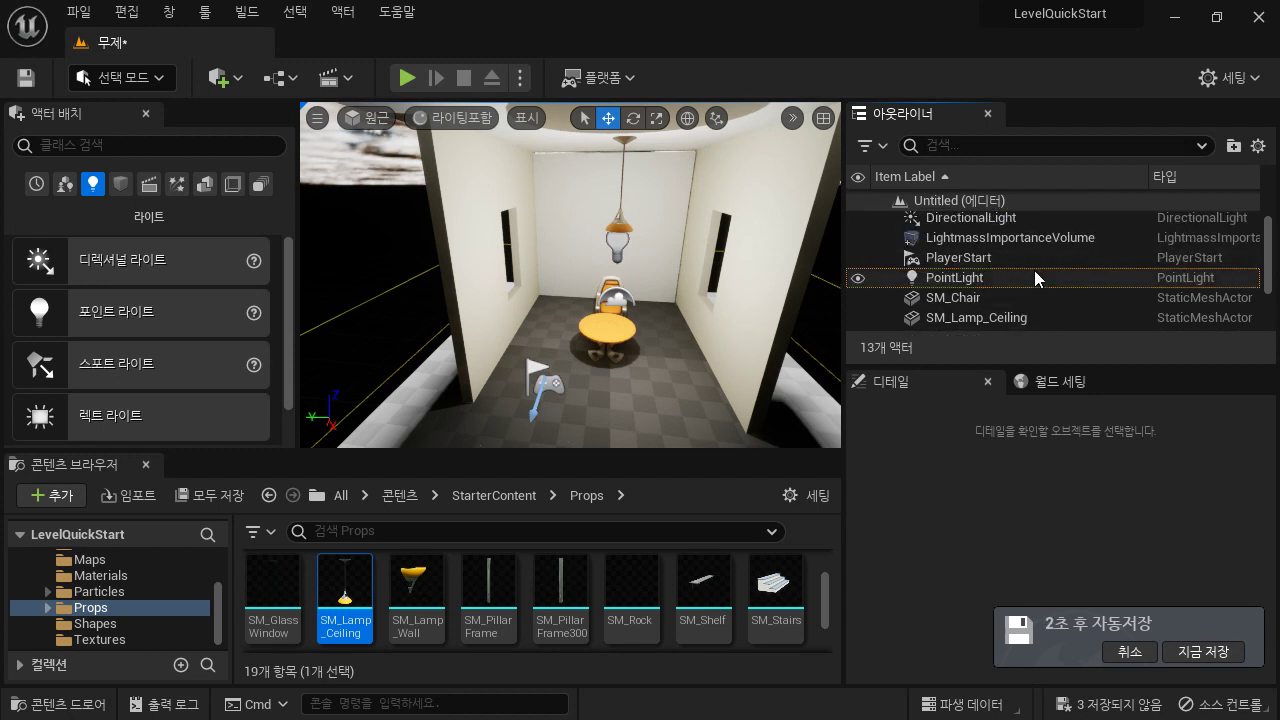
# Step: Select the DirectionalLight above the room and examine its Light settings, including intensity, light colour, source angle, temperature, shadow casting and indirect and volumetric scattering intensity
pyautogui.click(1012, 252)
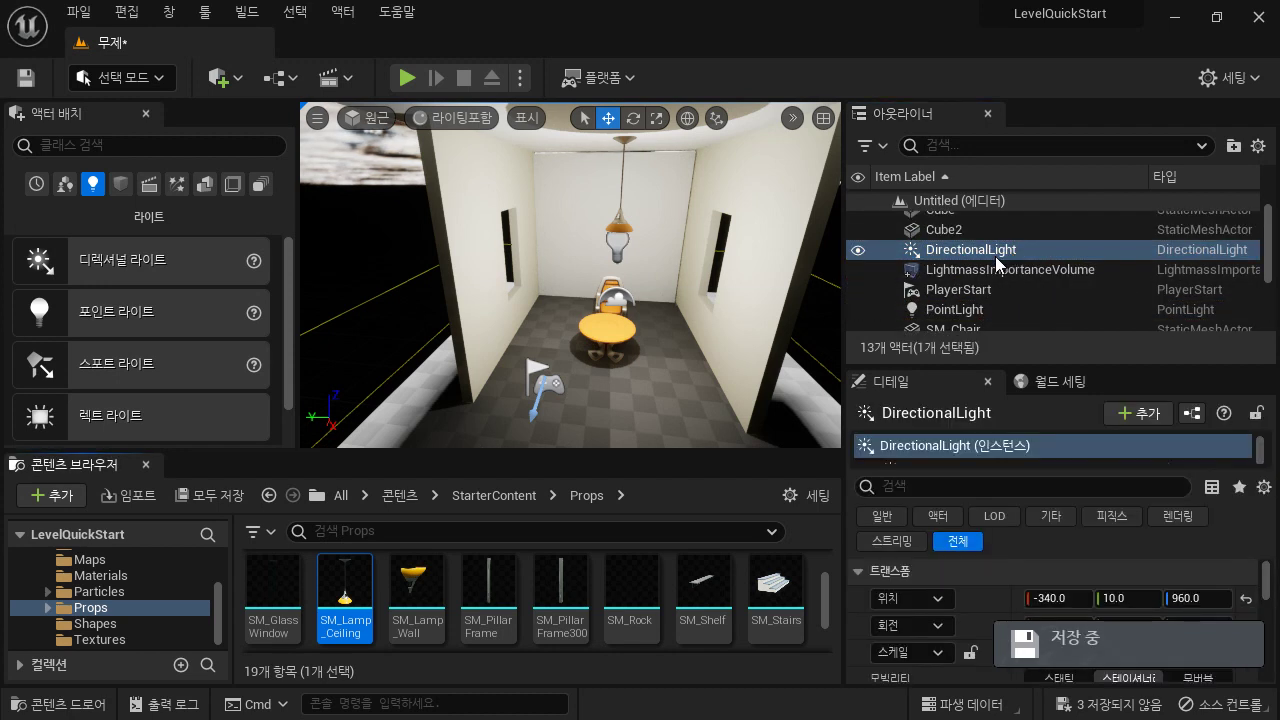
pyautogui.moveTo(570, 280); pyautogui.dragTo(640, 282, button='right')
pyautogui.doubleClick(920, 252)
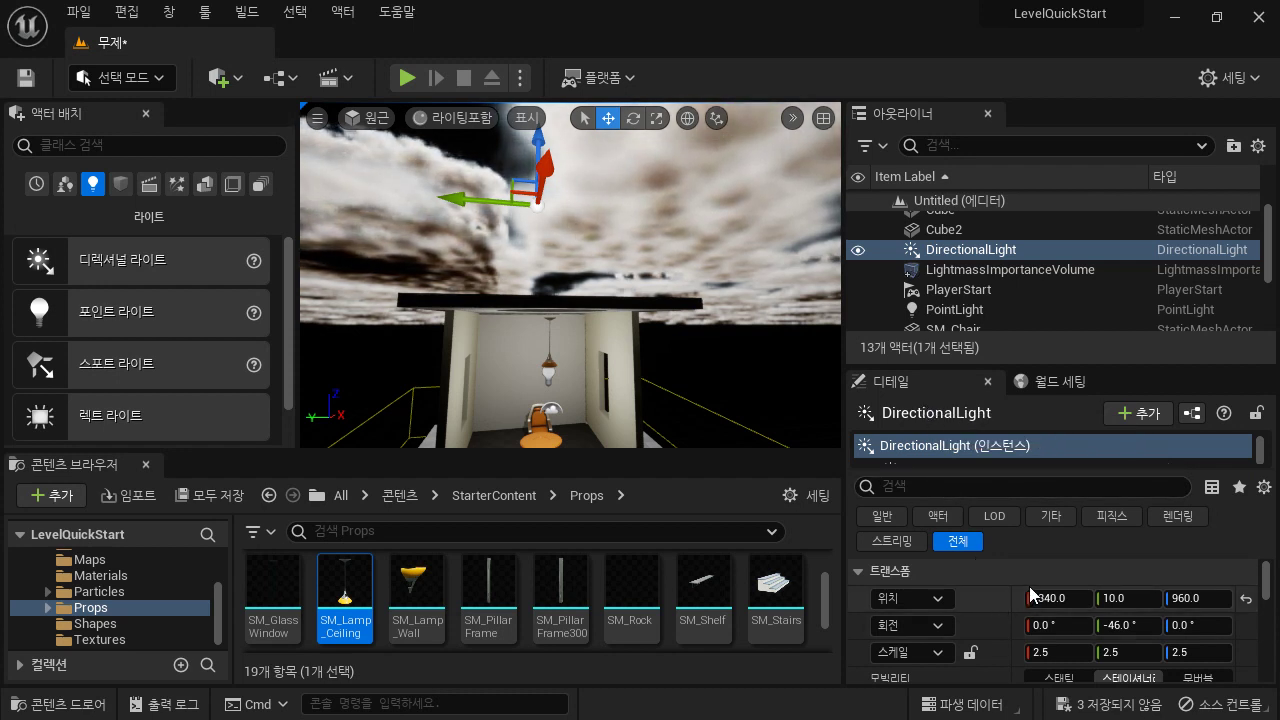
pyautogui.scroll(-1, 997, 595)
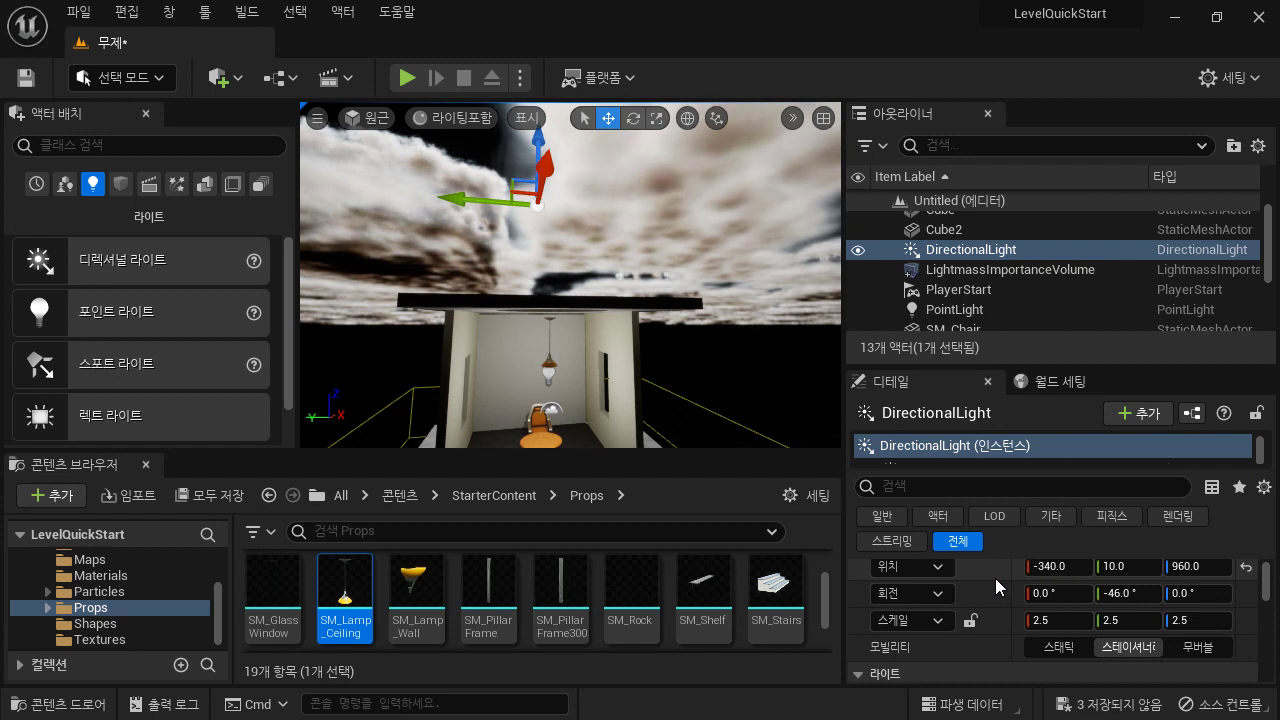
pyautogui.scroll(-1, 995, 583)
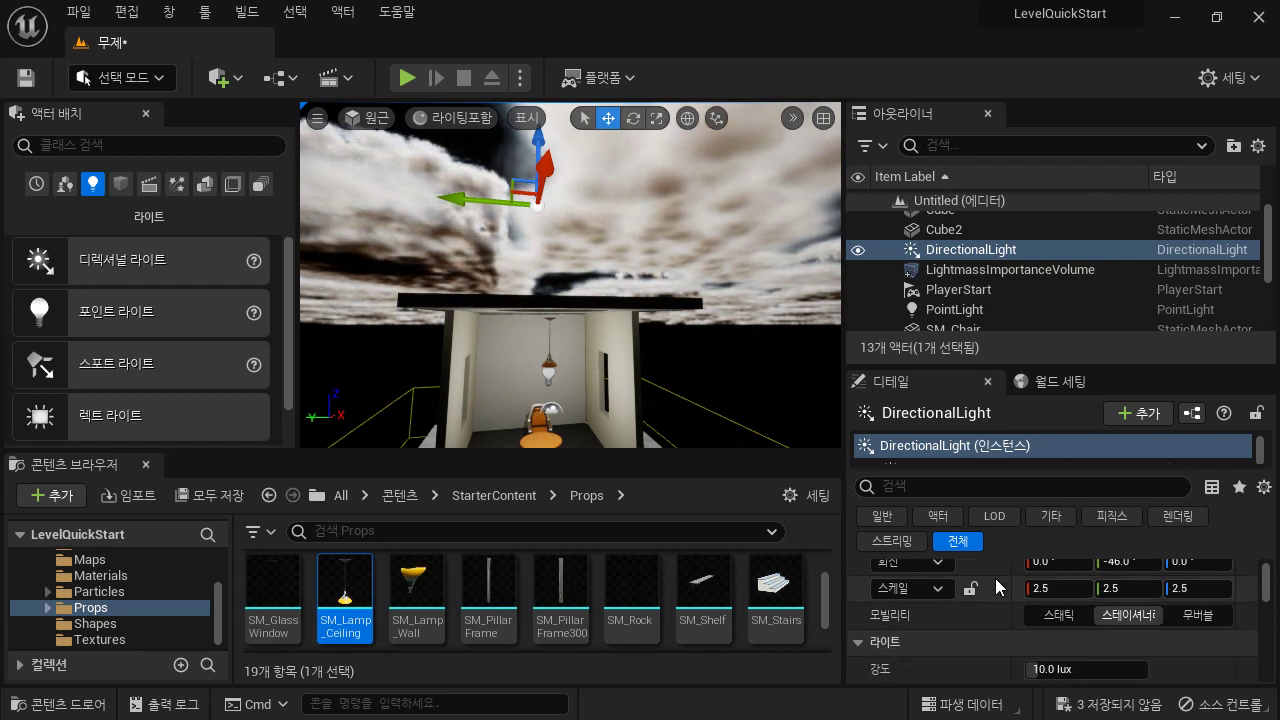
pyautogui.scroll(-1, 995, 578)
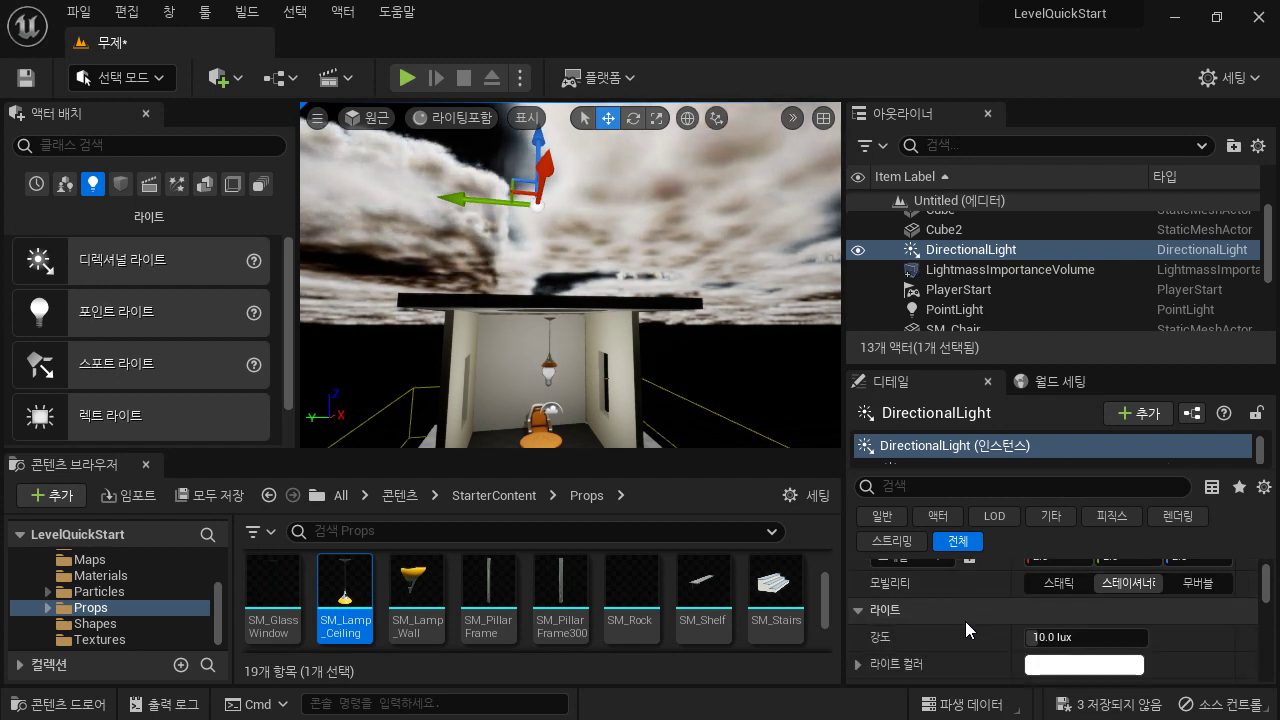
pyautogui.scroll(-1, 965, 621)
pyautogui.scroll(-1, 961, 654)
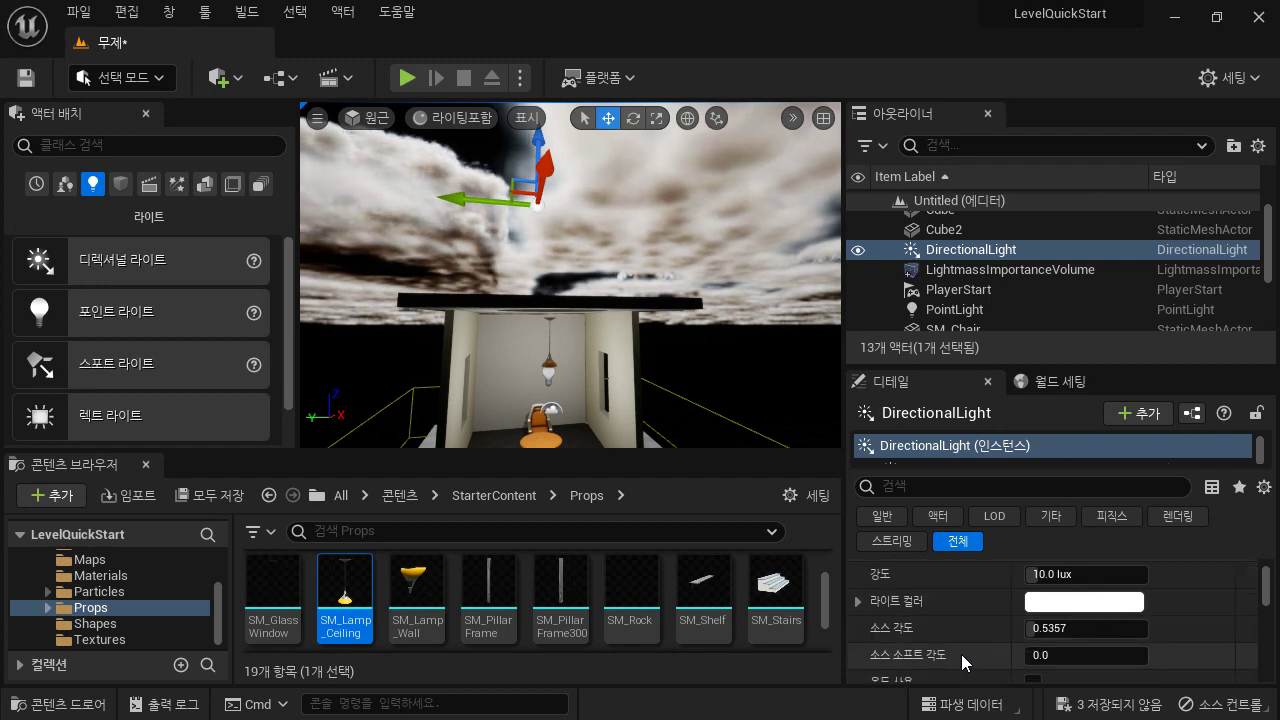
pyautogui.scroll(-4, 961, 654)
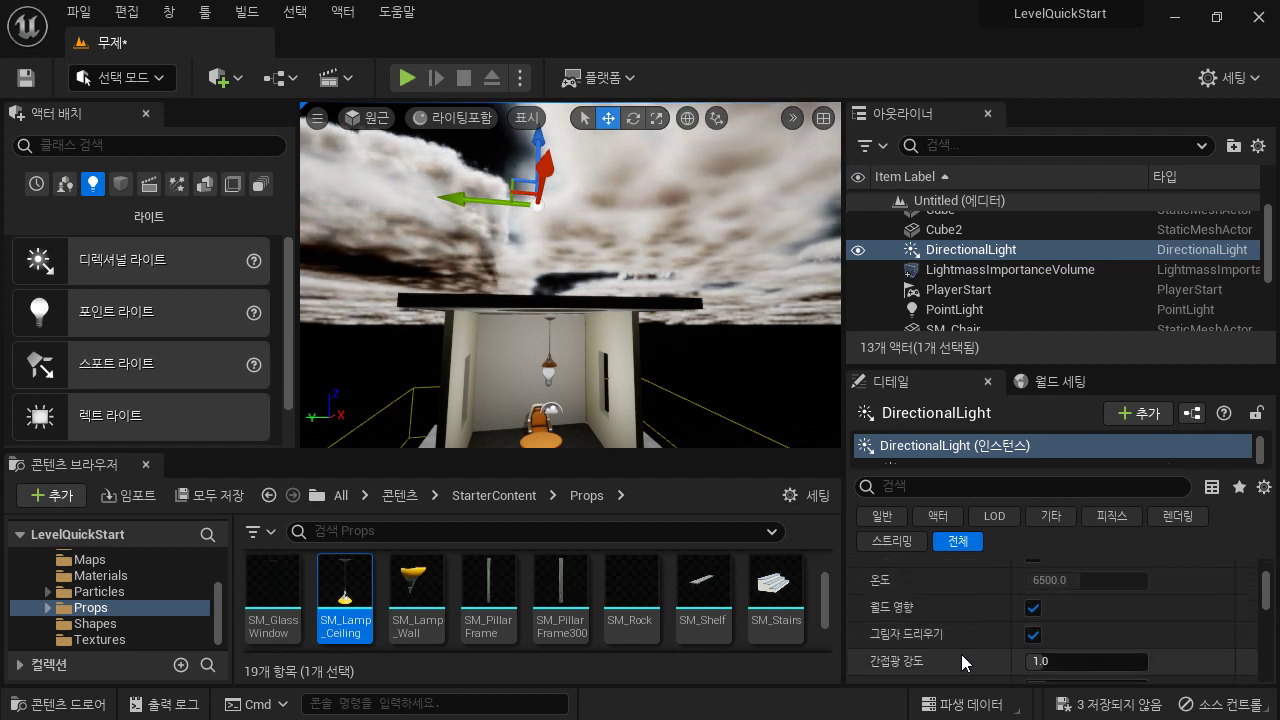
pyautogui.scroll(2, 961, 654)
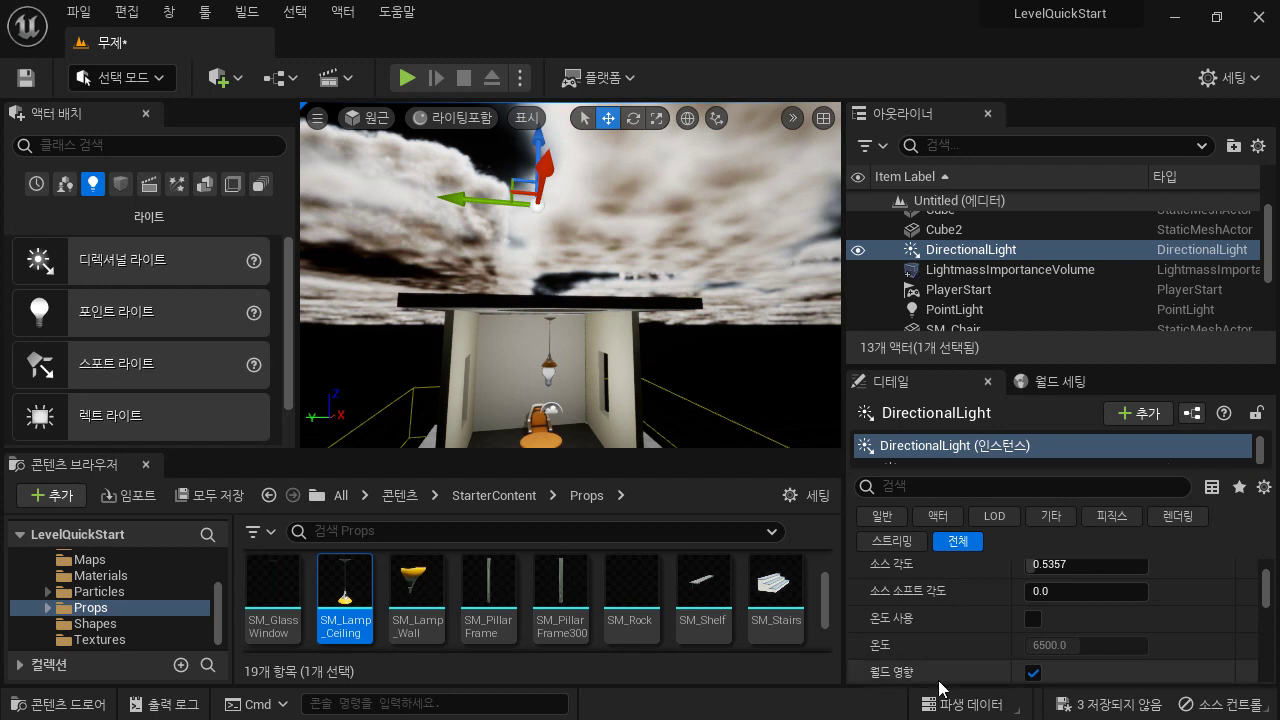
pyautogui.scroll(1, 952, 635)
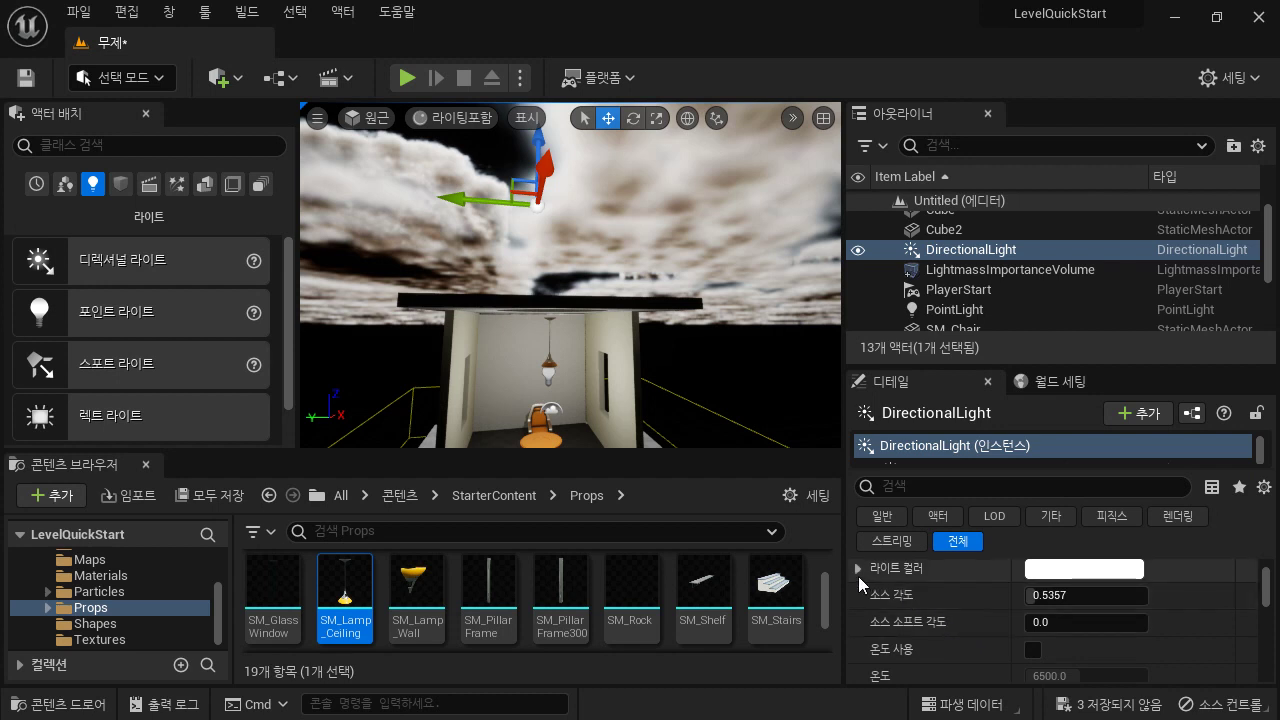
pyautogui.scroll(5, 934, 590)
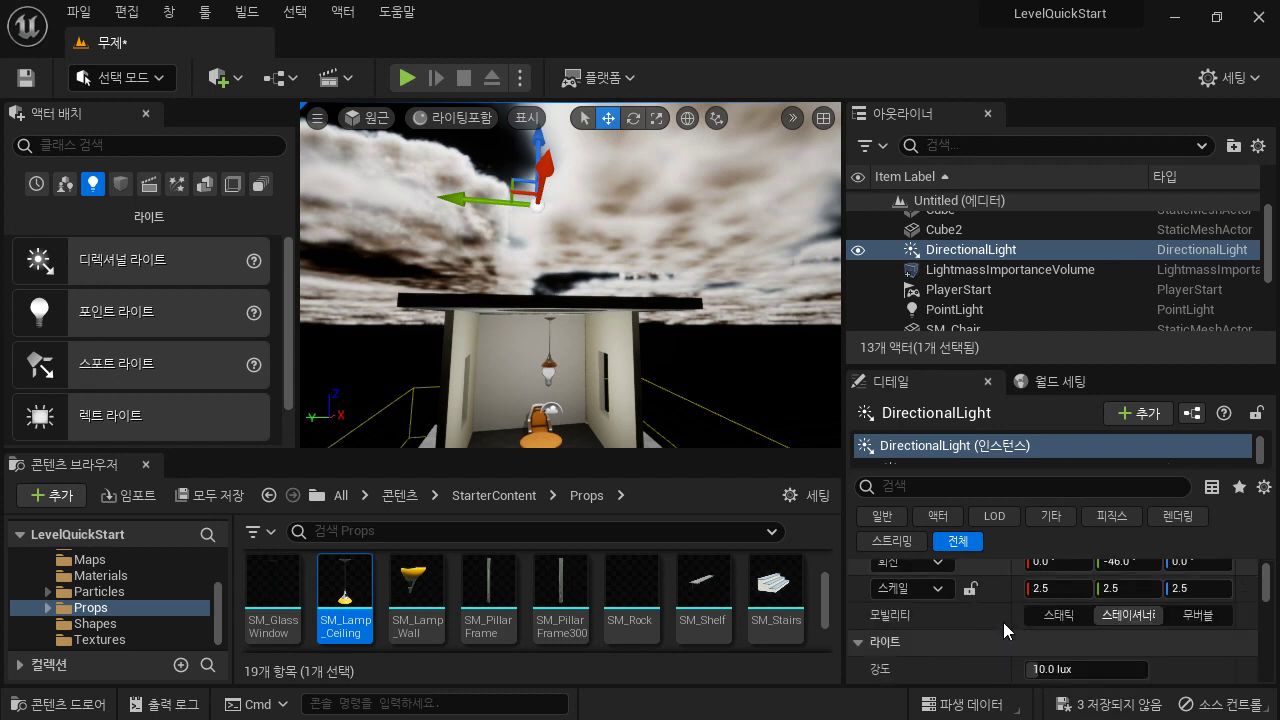
pyautogui.scroll(-2, 1003, 623)
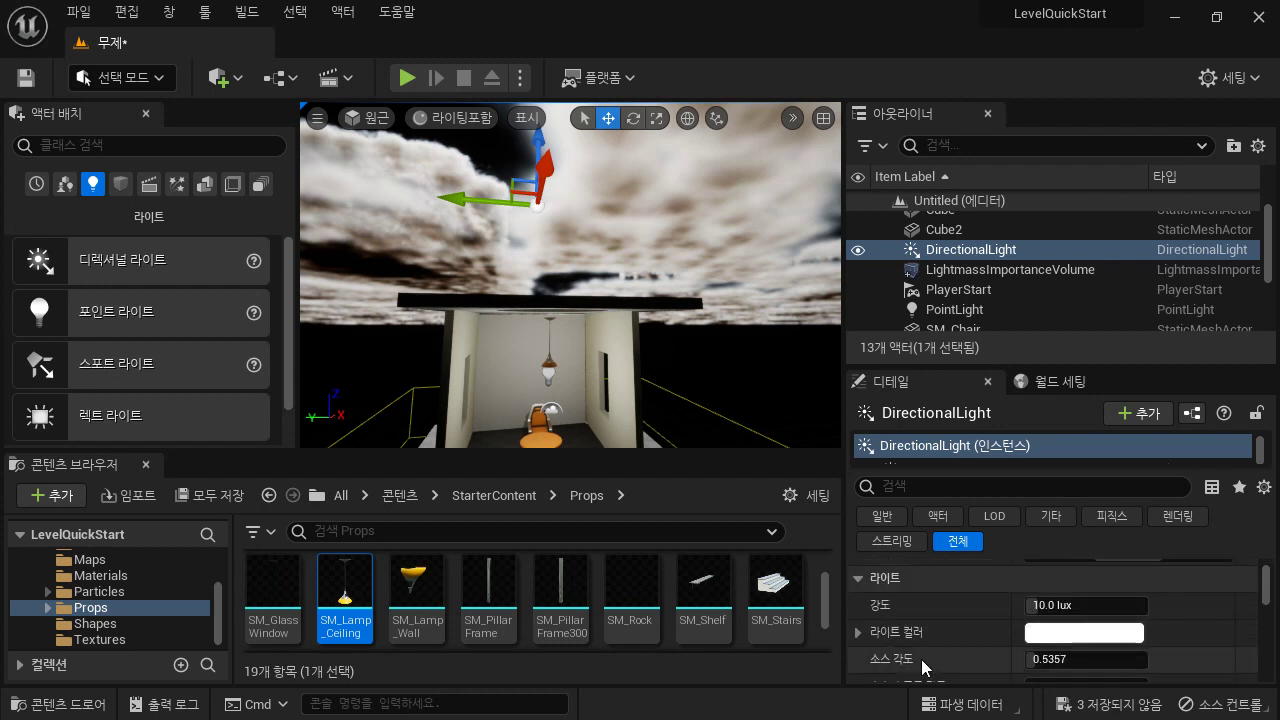
pyautogui.click(858, 579)
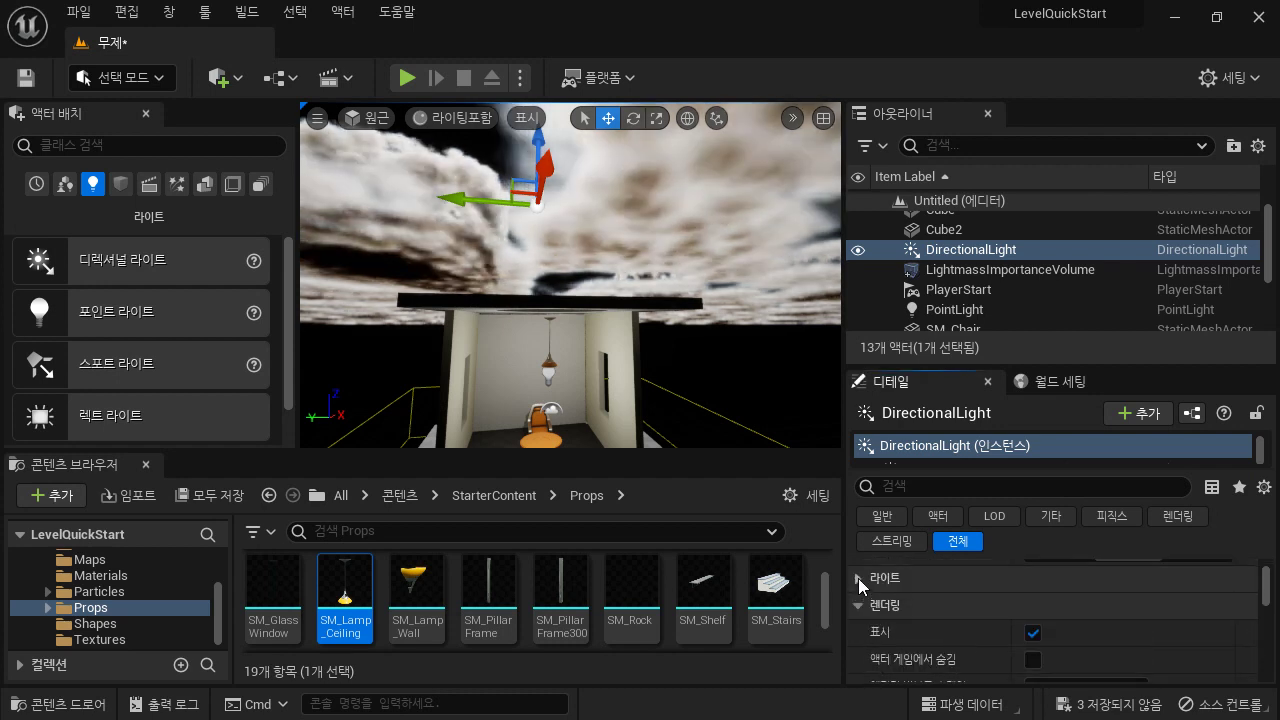
pyautogui.click(858, 578)
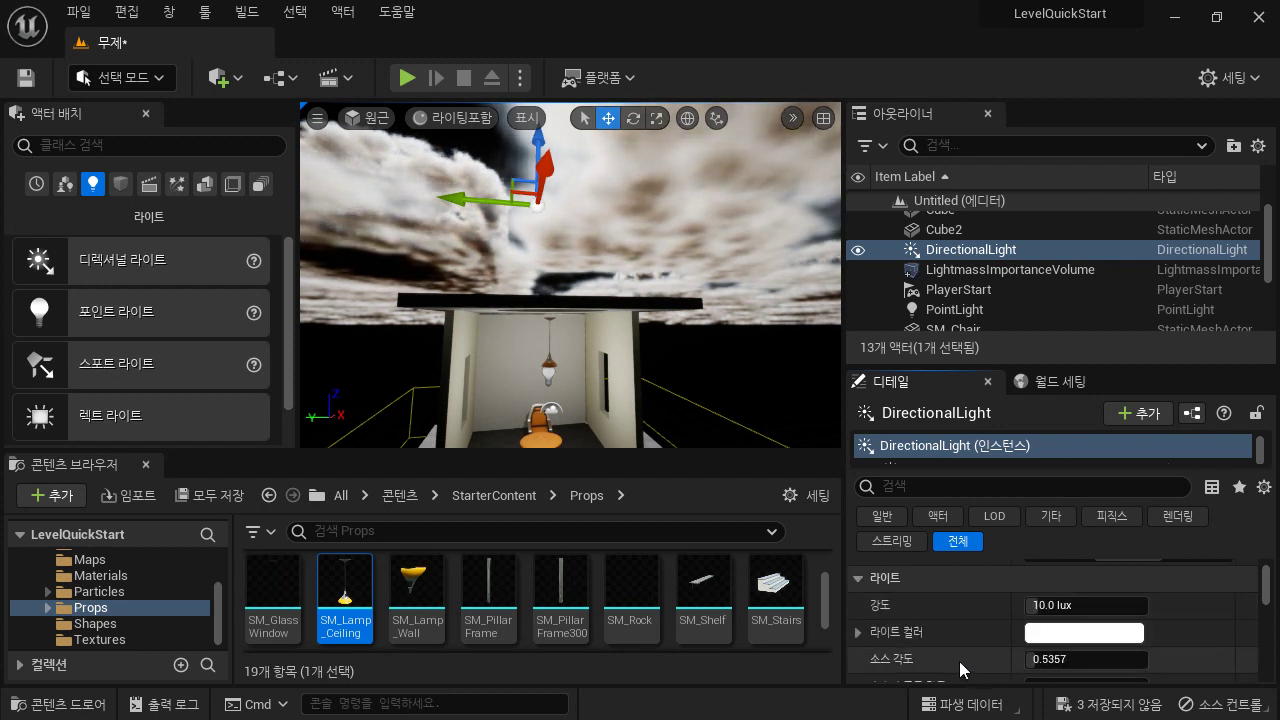
pyautogui.scroll(-5, 971, 655)
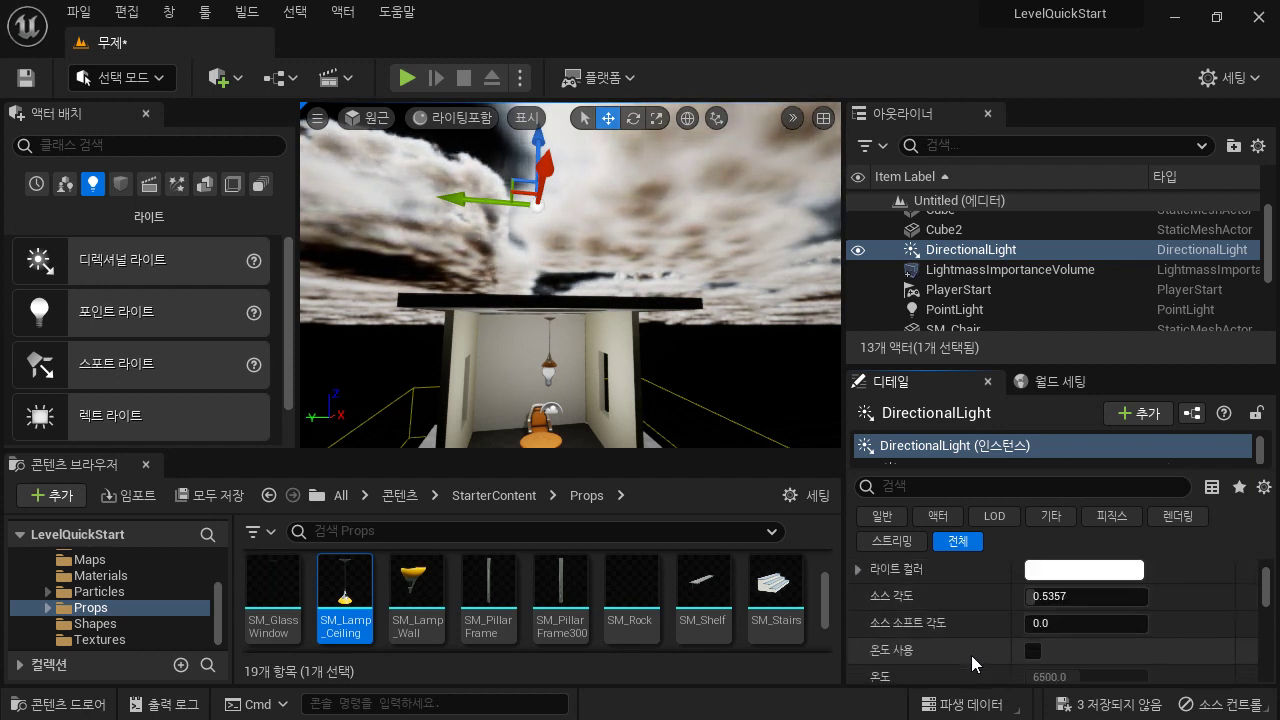
pyautogui.scroll(-2, 971, 655)
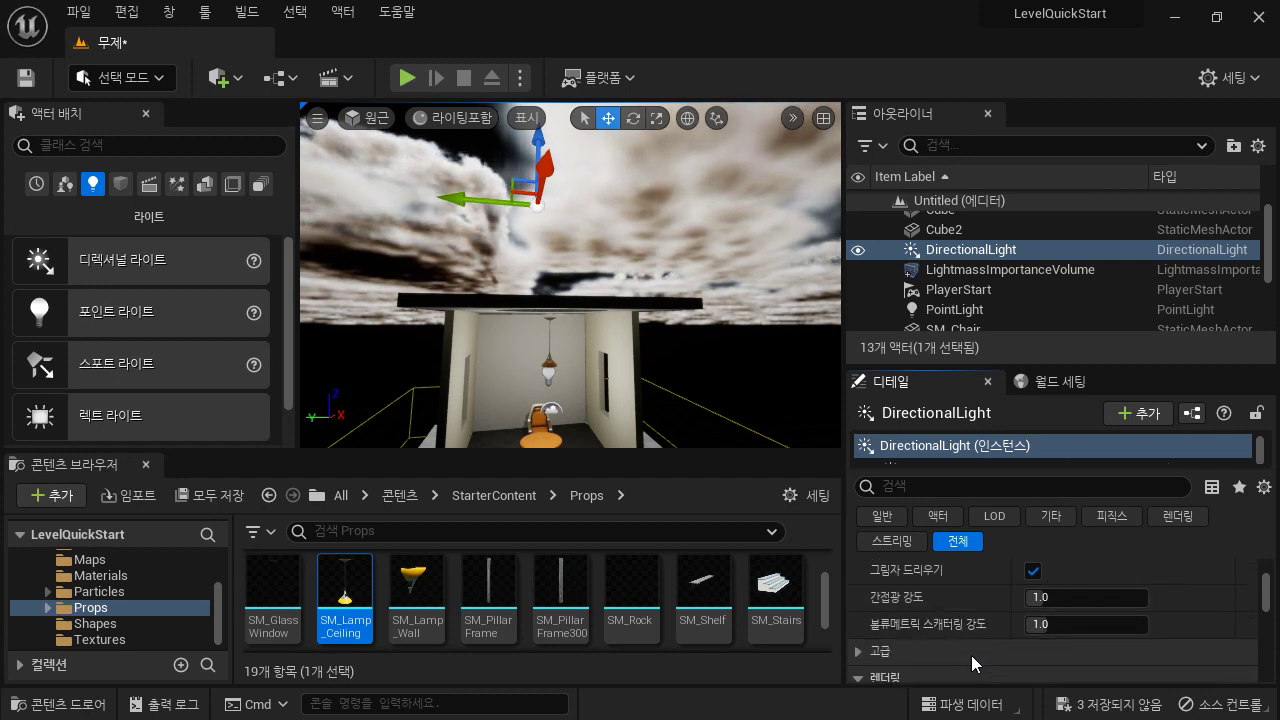
pyautogui.scroll(1, 972, 654)
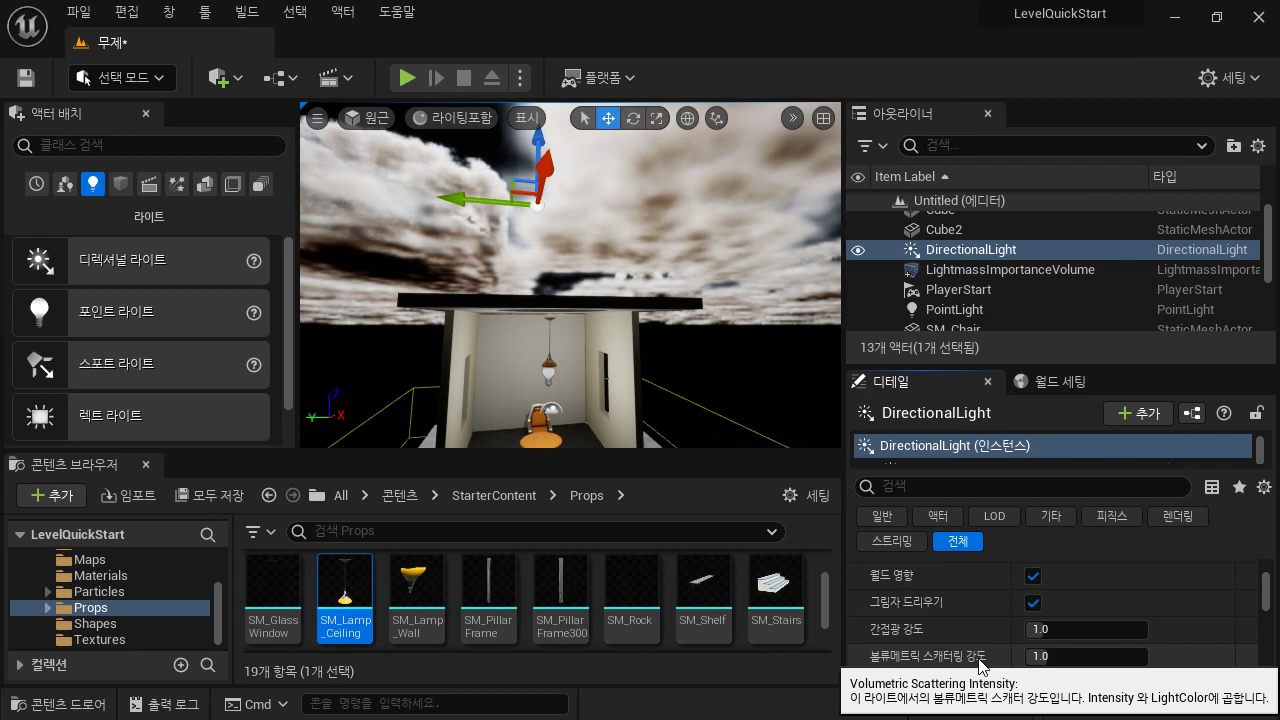
pyautogui.scroll(1, 979, 664)
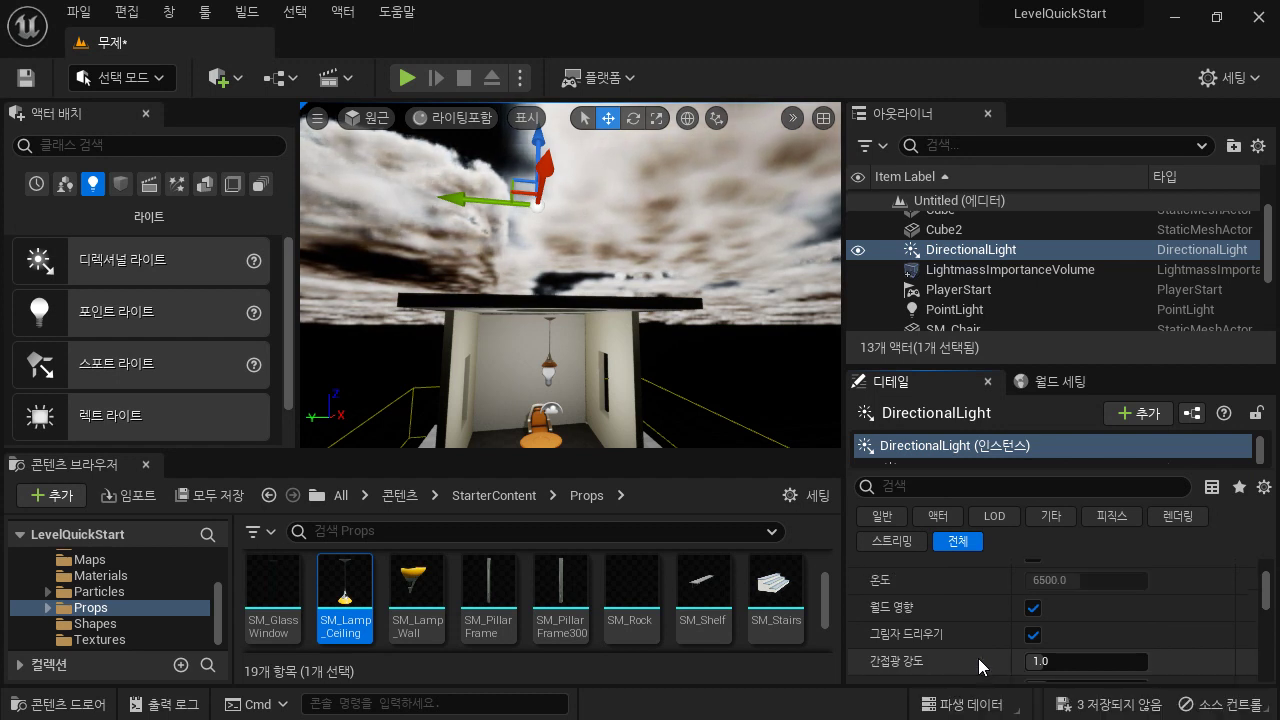
pyautogui.scroll(2, 978, 658)
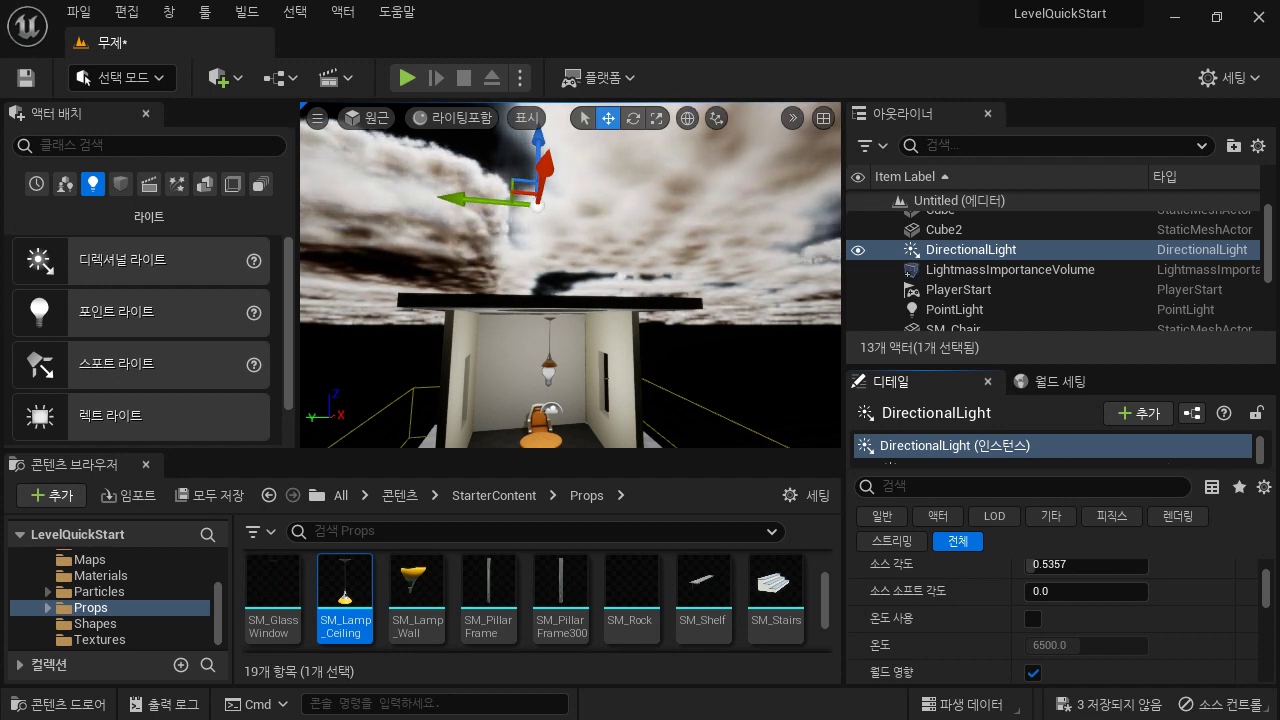
pyautogui.scroll(1, 956, 626)
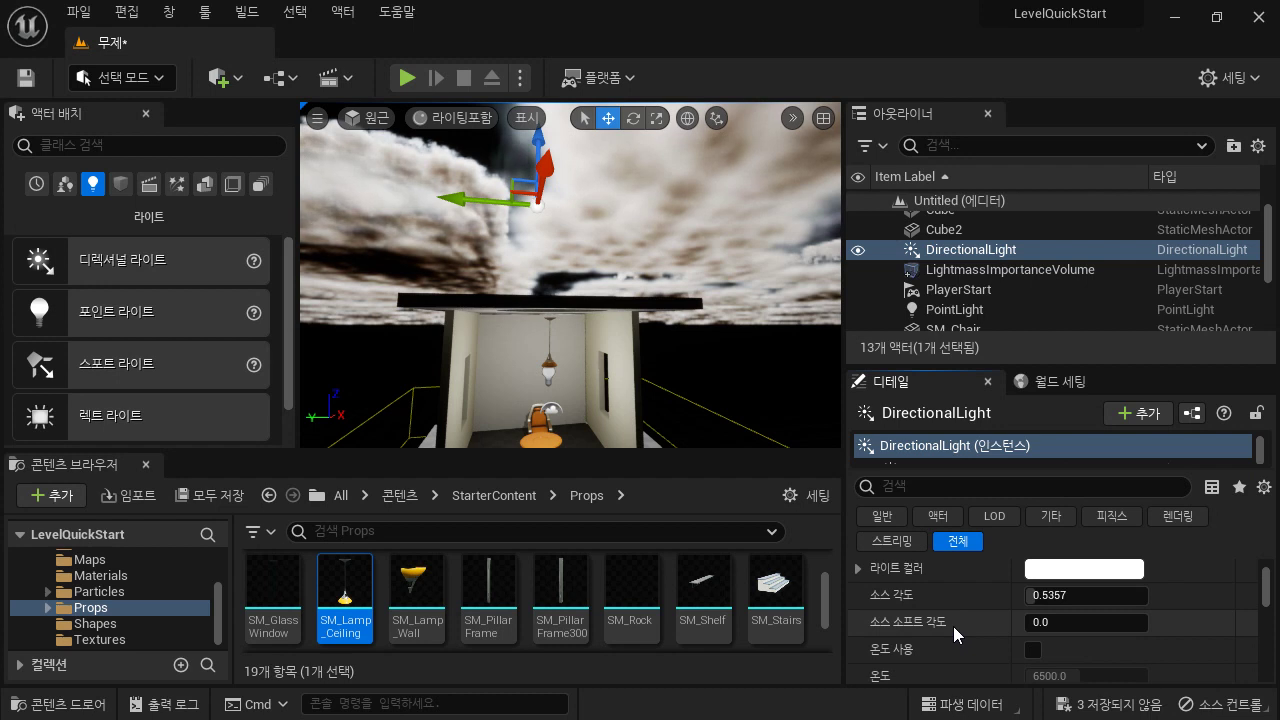
# Step: Review the DirectionalLight's physics and rendering properties, collapsing the Light, Rendering and Lightmass groups
pyautogui.scroll(4, 953, 626)
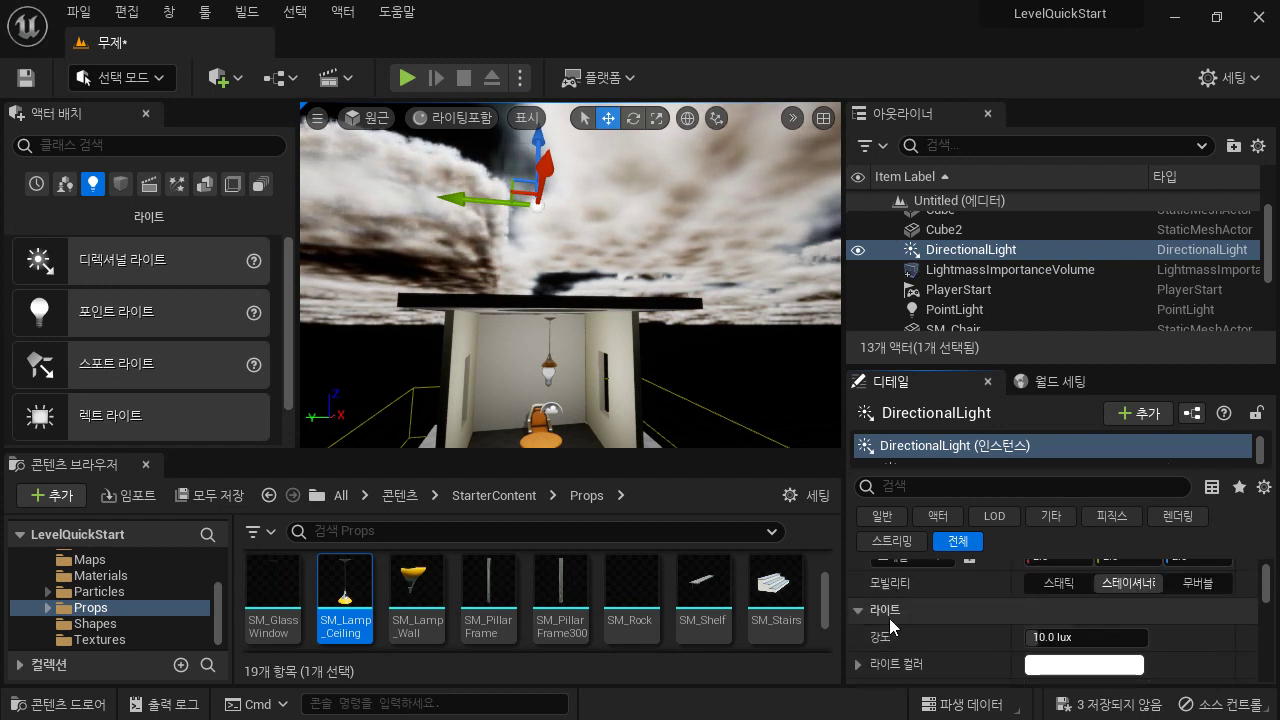
pyautogui.click(1107, 518)
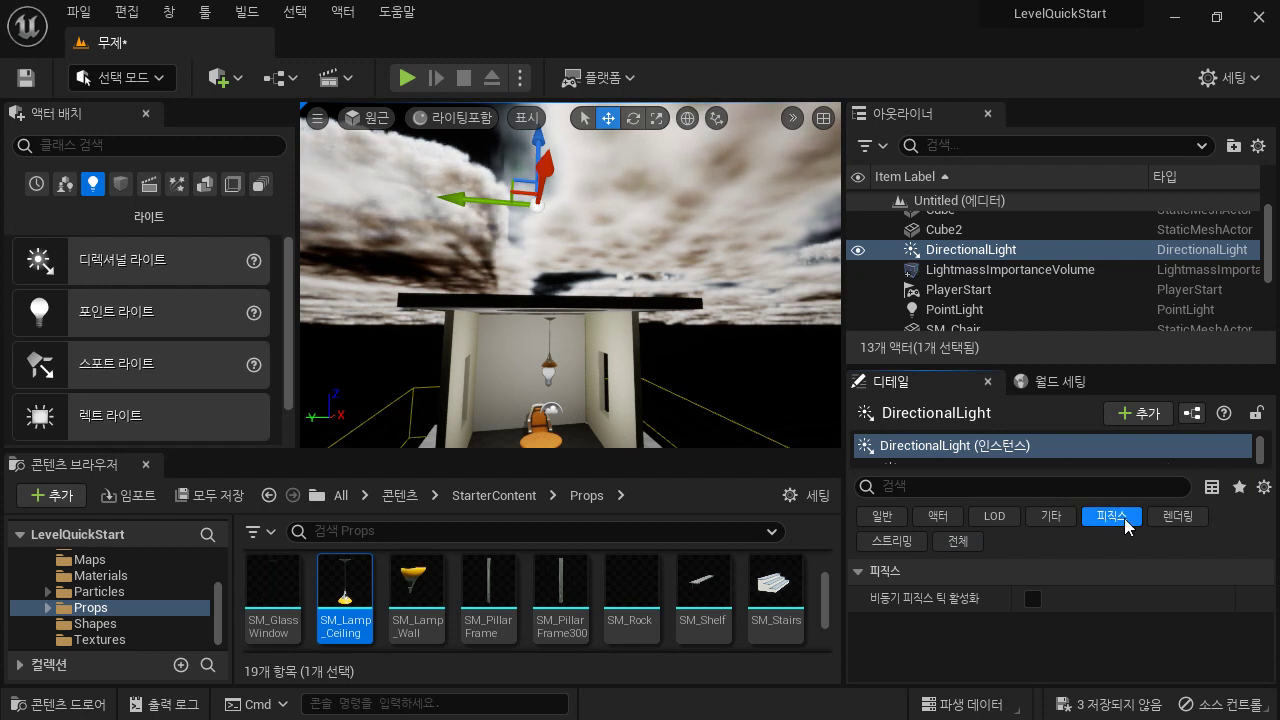
pyautogui.click(1185, 517)
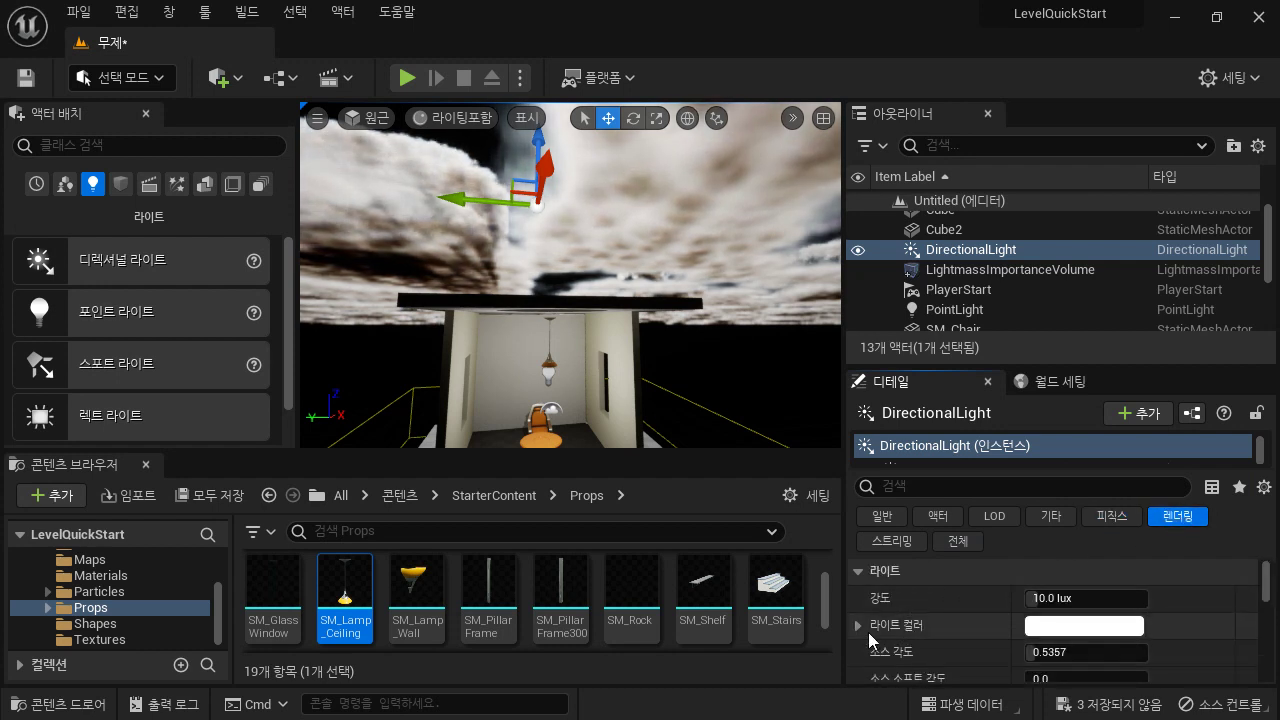
pyautogui.click(858, 625)
pyautogui.click(860, 625)
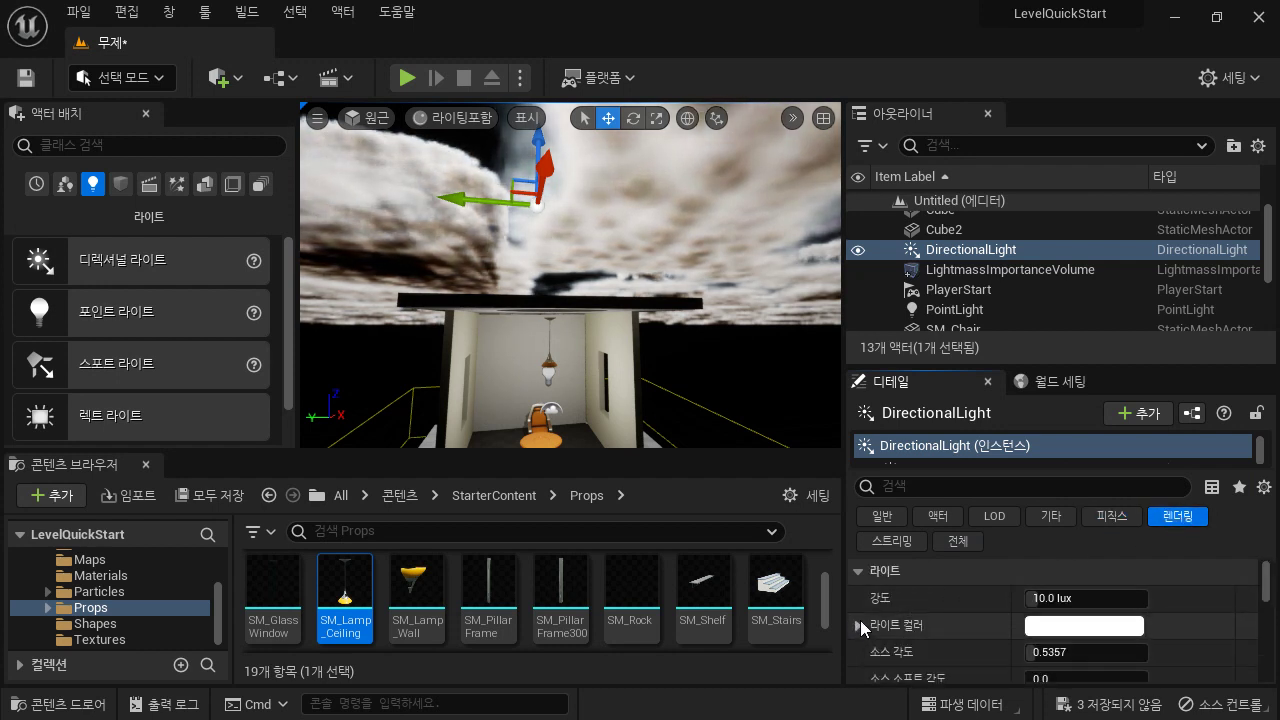
pyautogui.click(858, 570)
pyautogui.click(856, 597)
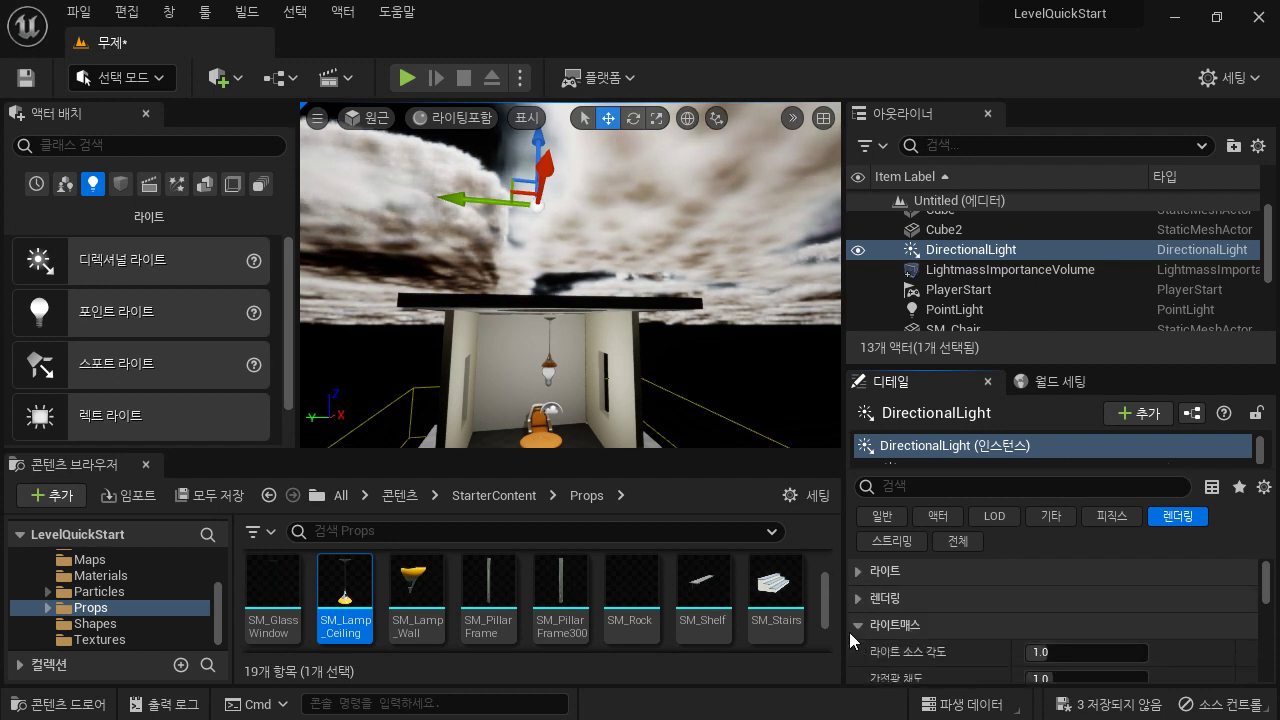
pyautogui.scroll(-2, 903, 633)
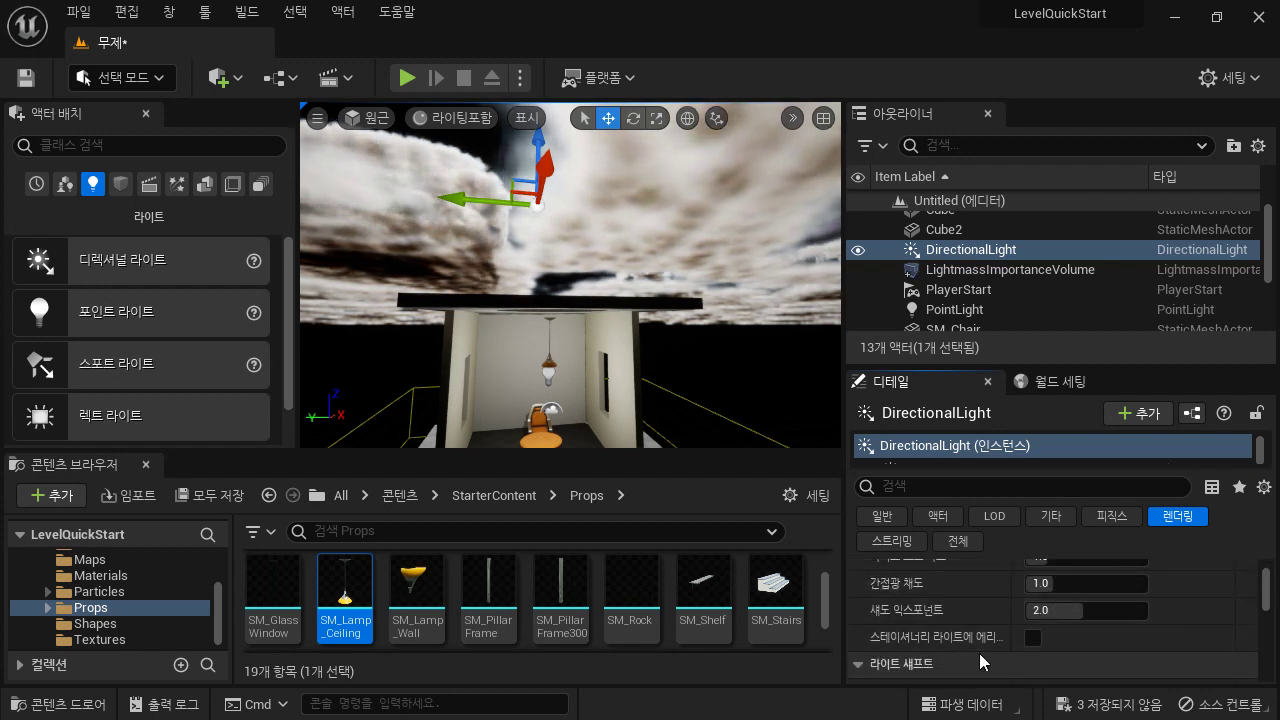
pyautogui.scroll(2, 979, 653)
pyautogui.click(858, 595)
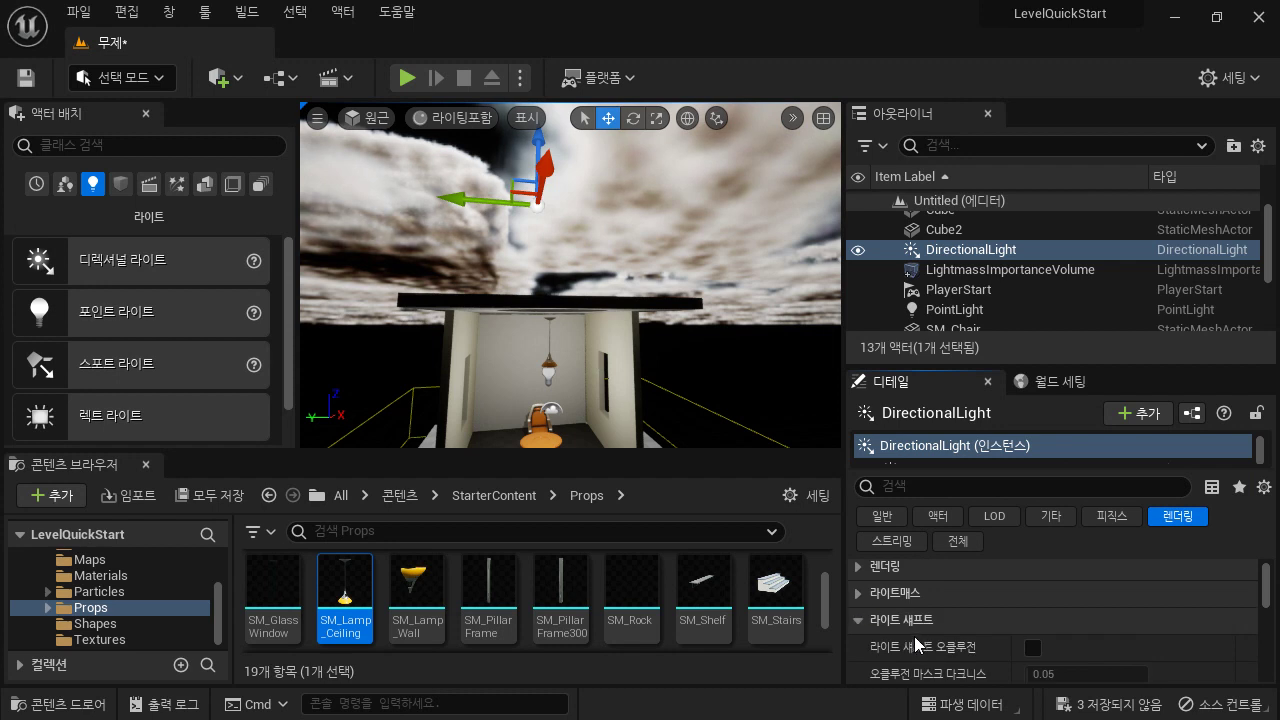
# Step: Examine the DirectionalLight's Light Shaft settings, from occlusion and mask darkness to bloom scale, threshold, maximum brightness and tint, and collapse the group
pyautogui.scroll(-1, 903, 639)
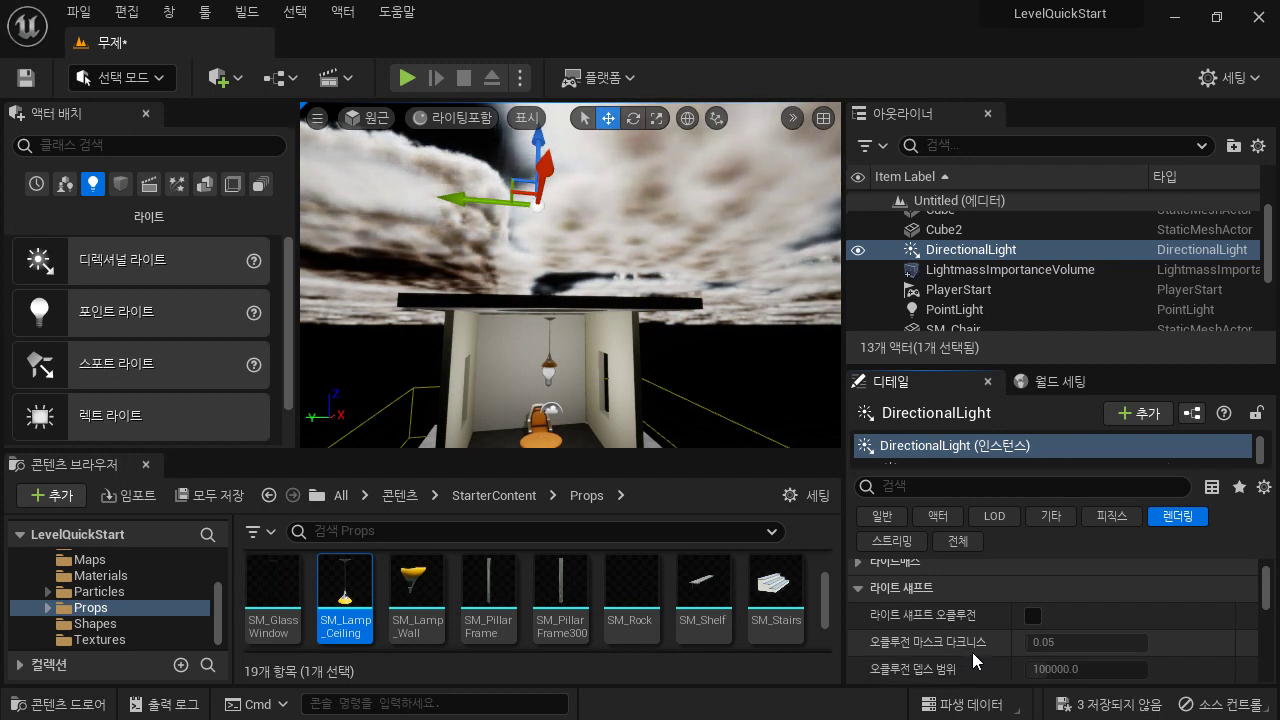
pyautogui.scroll(-1, 966, 648)
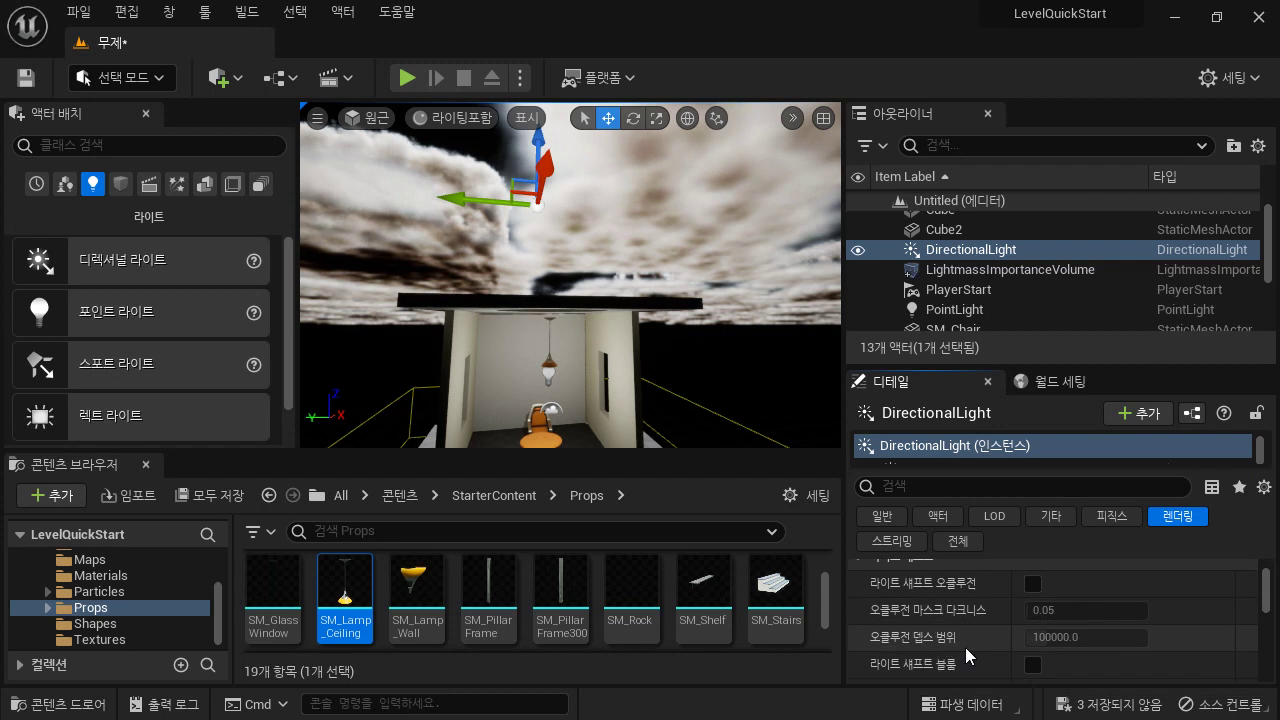
pyautogui.scroll(-4, 966, 647)
pyautogui.scroll(2, 967, 647)
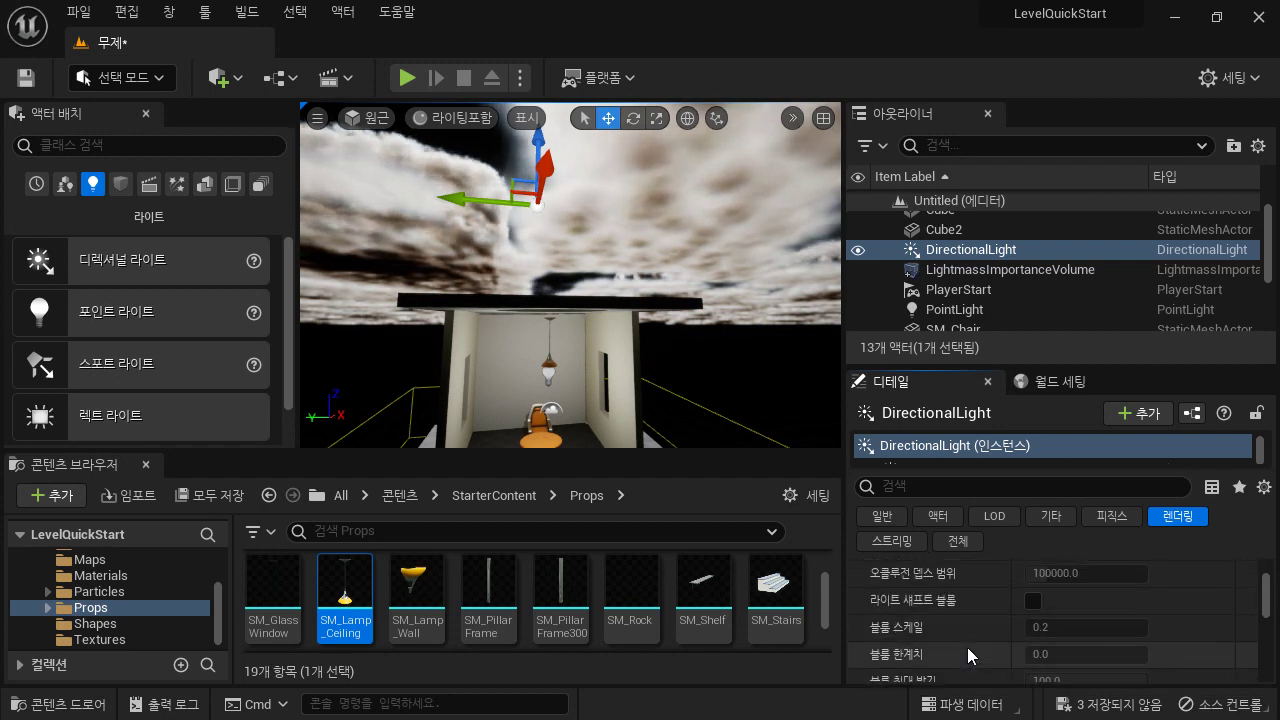
pyautogui.scroll(1, 967, 647)
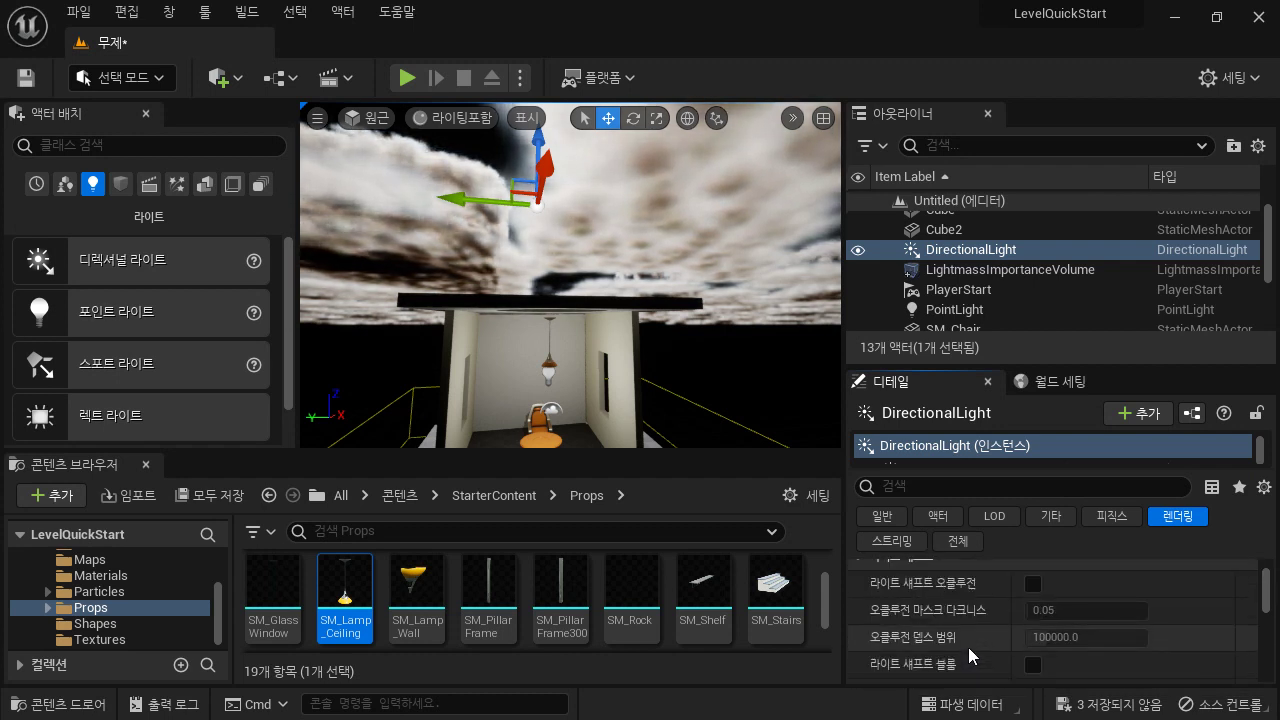
pyautogui.scroll(-1, 968, 647)
pyautogui.scroll(1, 968, 647)
pyautogui.scroll(-1, 968, 647)
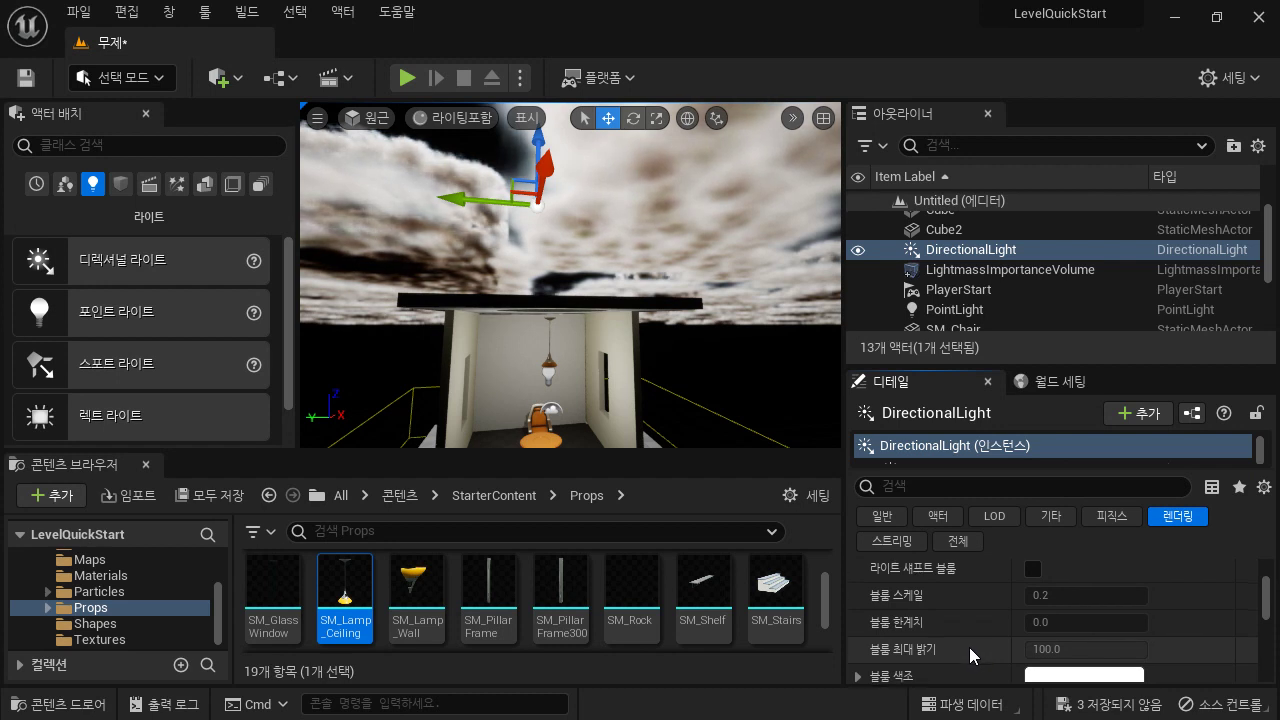
pyautogui.scroll(1, 969, 647)
pyautogui.scroll(3, 969, 645)
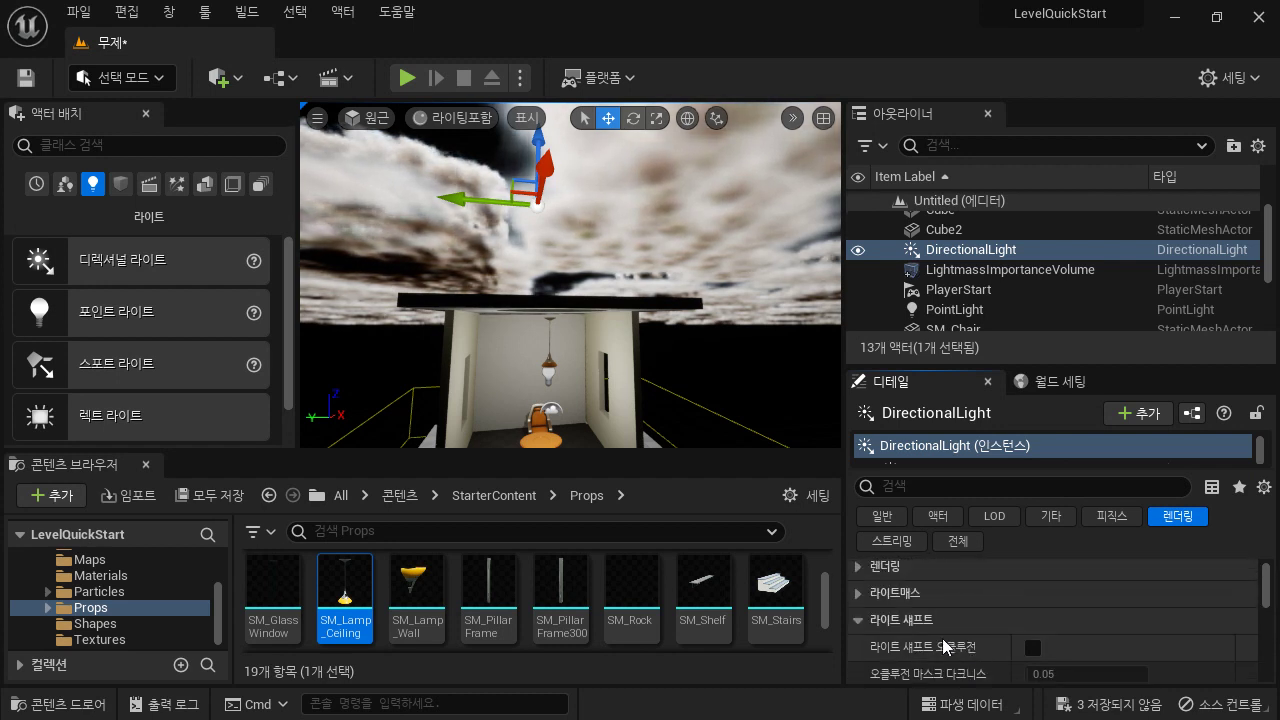
pyautogui.click(859, 620)
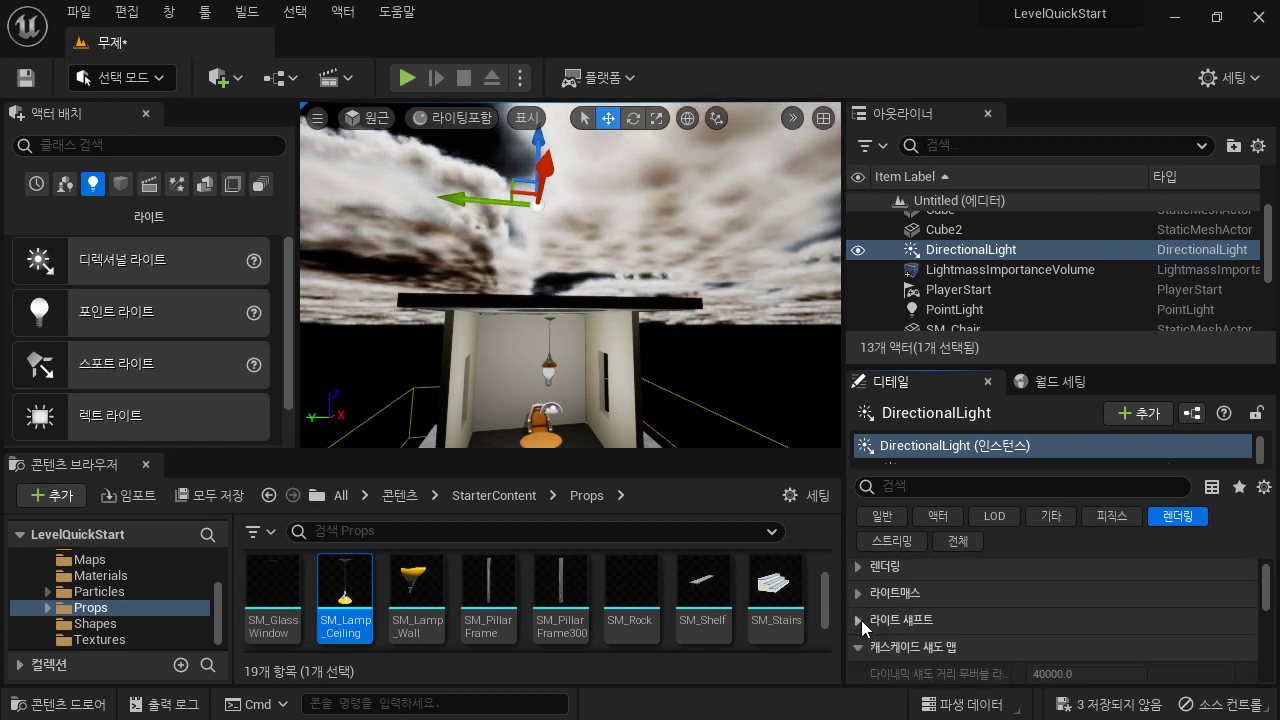
# Step: Examine the DirectionalLight's Cascaded Shadow Maps and Distance Field Shadows settings, collapsing both groups
pyautogui.scroll(-2, 880, 656)
pyautogui.scroll(-2, 962, 664)
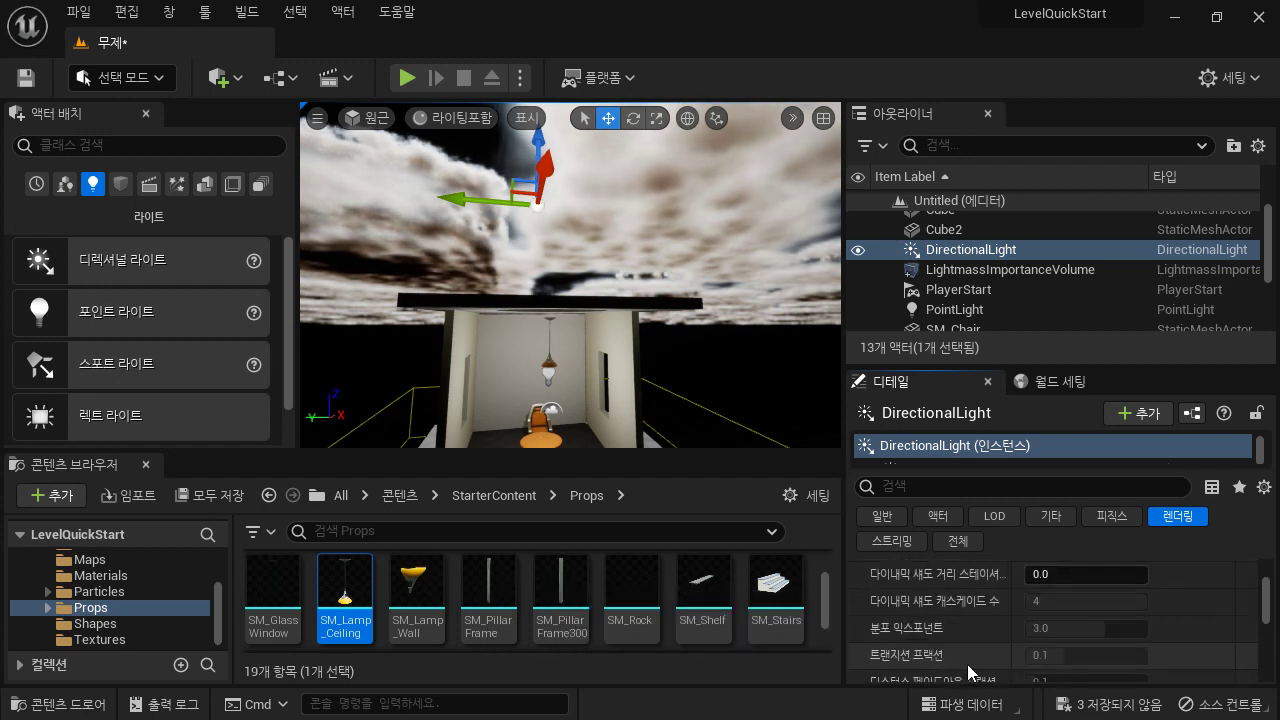
pyautogui.scroll(-2, 974, 662)
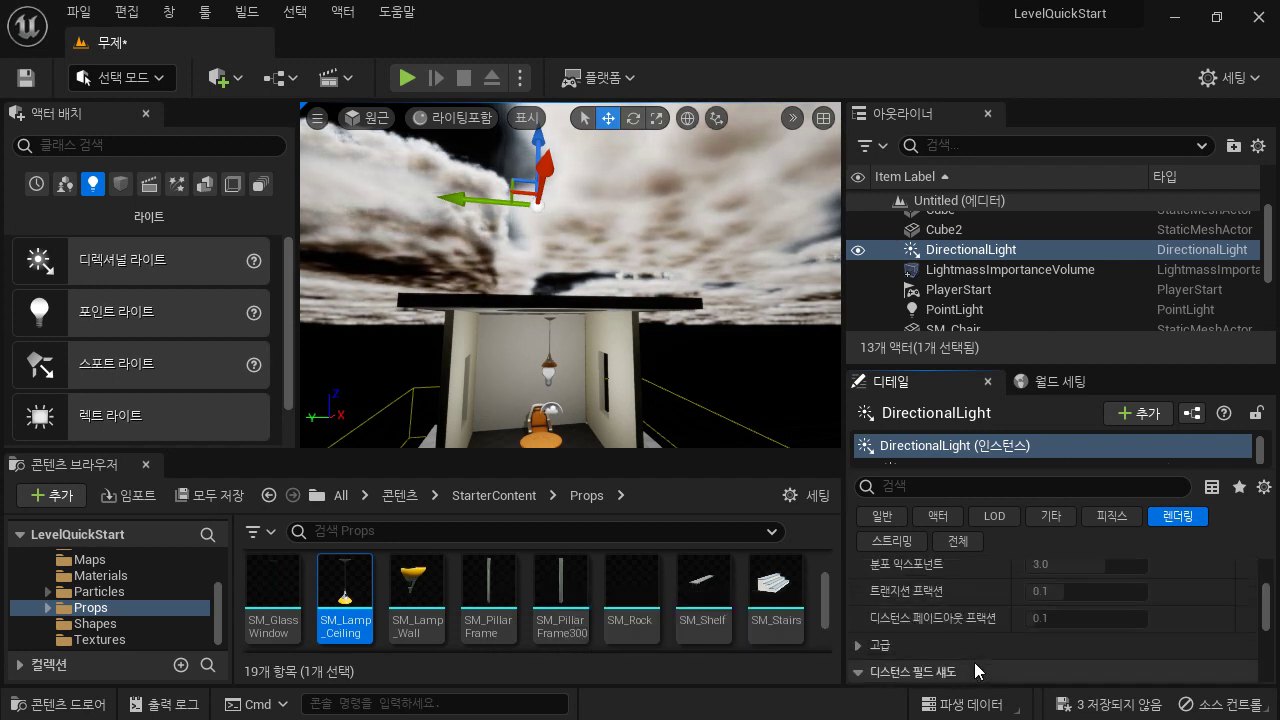
pyautogui.scroll(3, 974, 662)
pyautogui.click(857, 619)
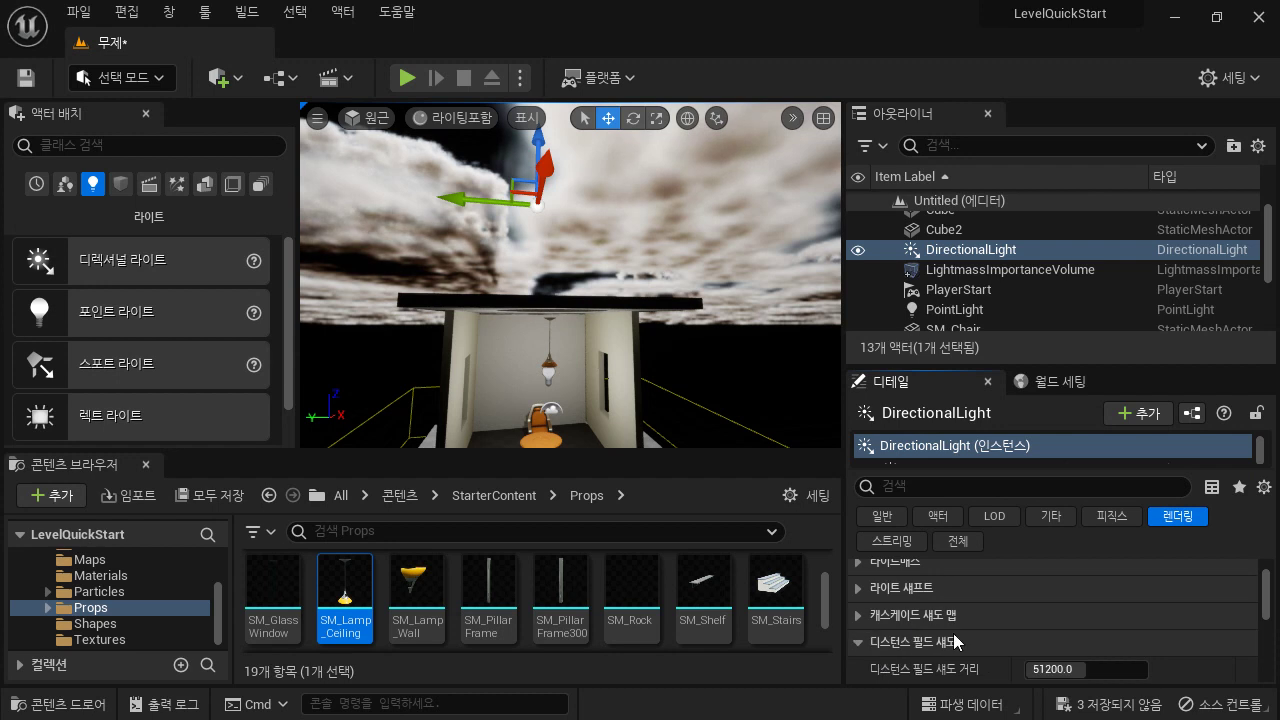
pyautogui.scroll(-3, 953, 633)
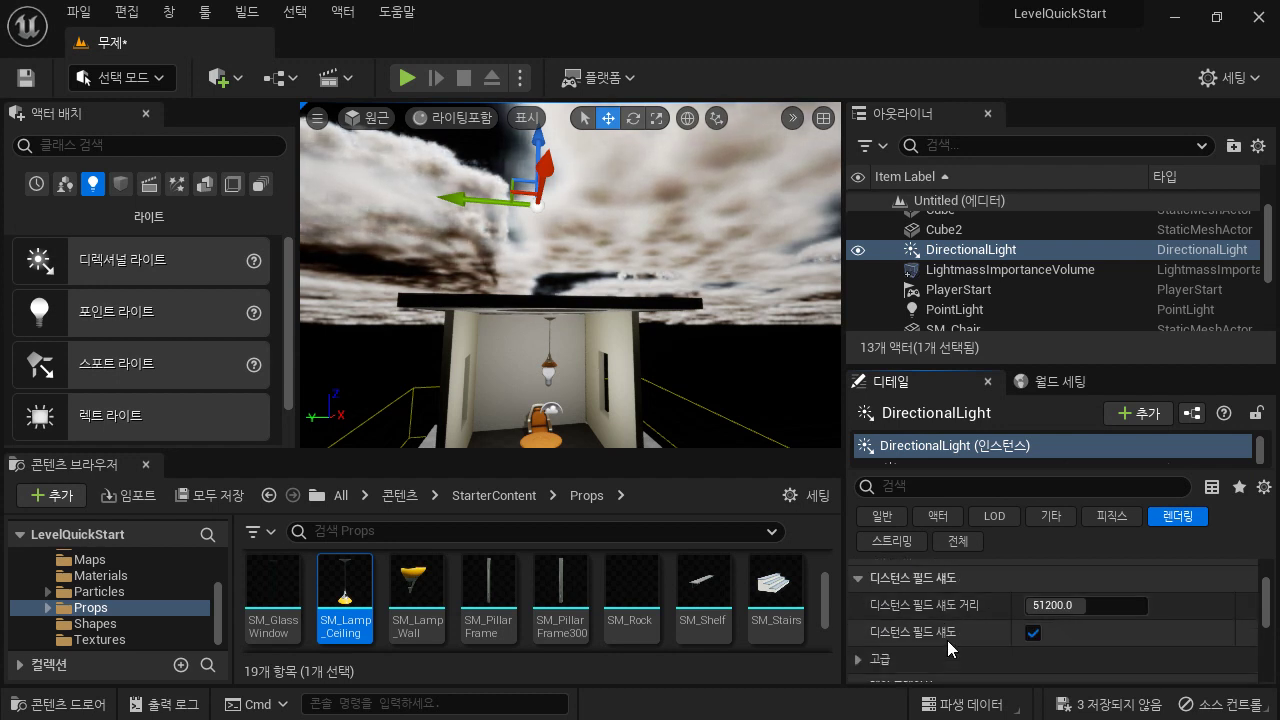
pyautogui.scroll(2, 947, 640)
pyautogui.scroll(-2, 947, 640)
pyautogui.click(857, 579)
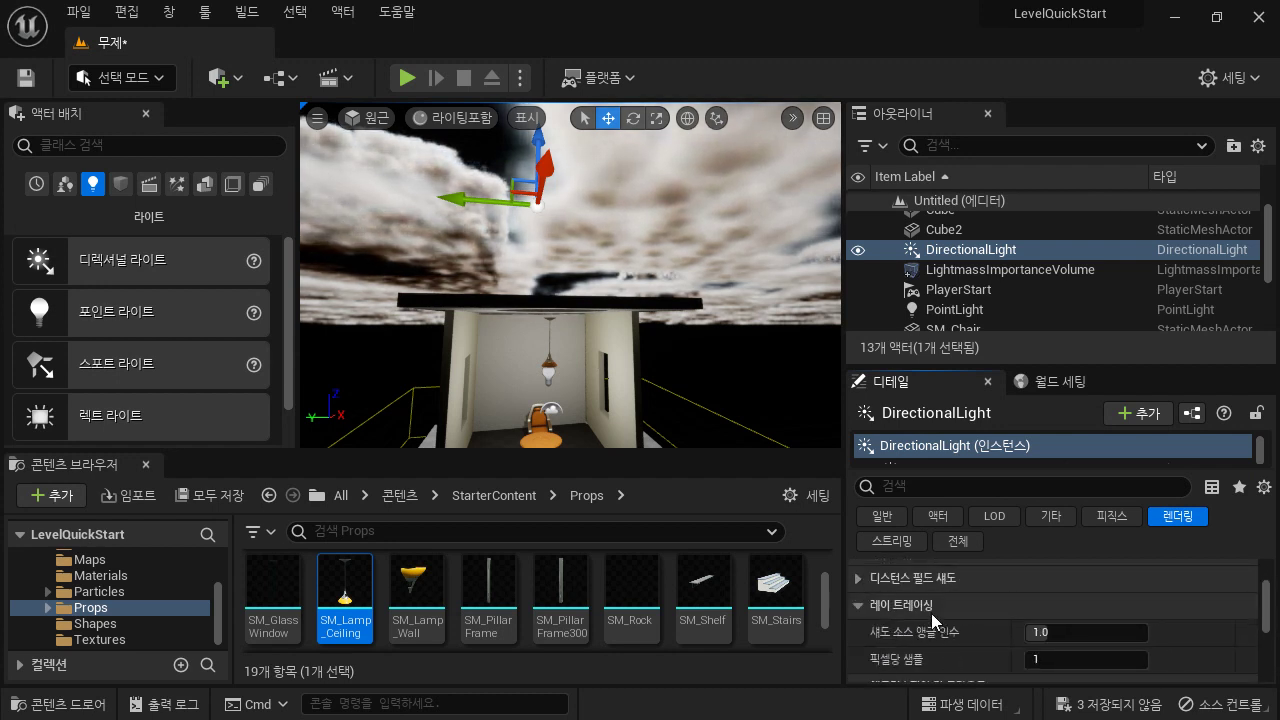
# Step: Review the Ray Tracing and Atmosphere and Cloud settings, switching Atmosphere Sun Light off and back on to compare the sky
pyautogui.scroll(-1, 958, 622)
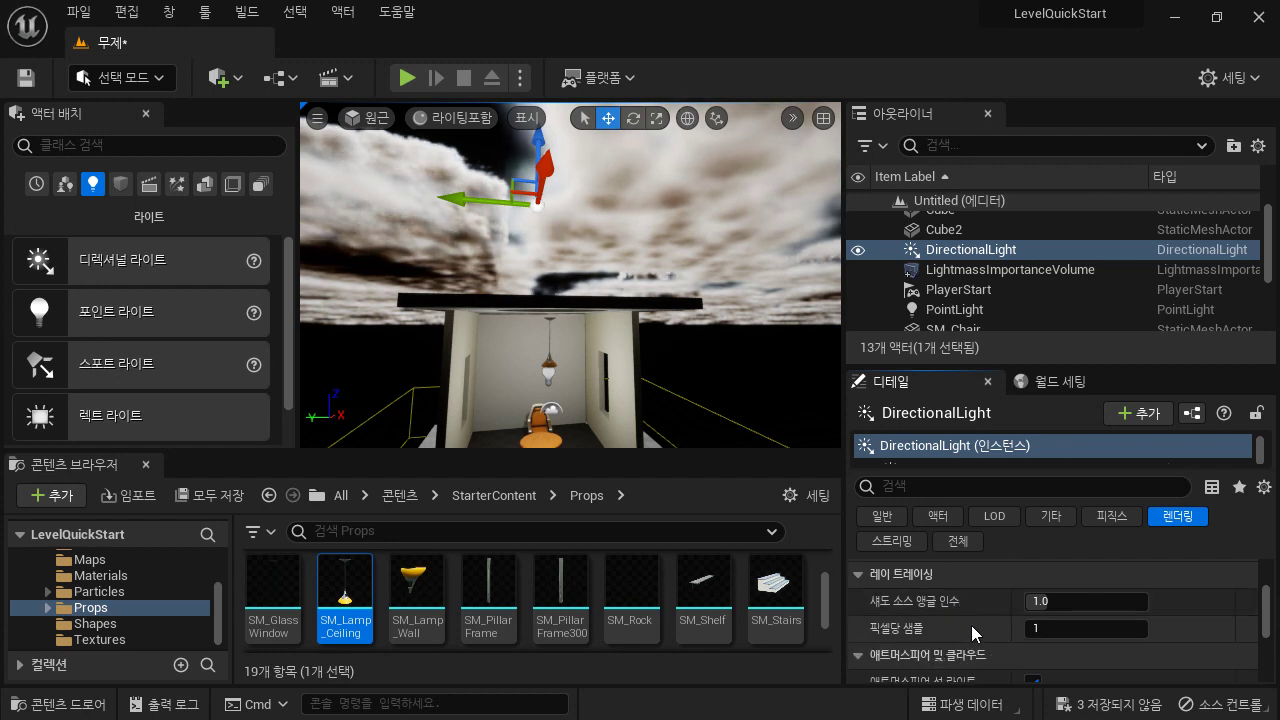
pyautogui.click(857, 575)
pyautogui.scroll(-1, 946, 625)
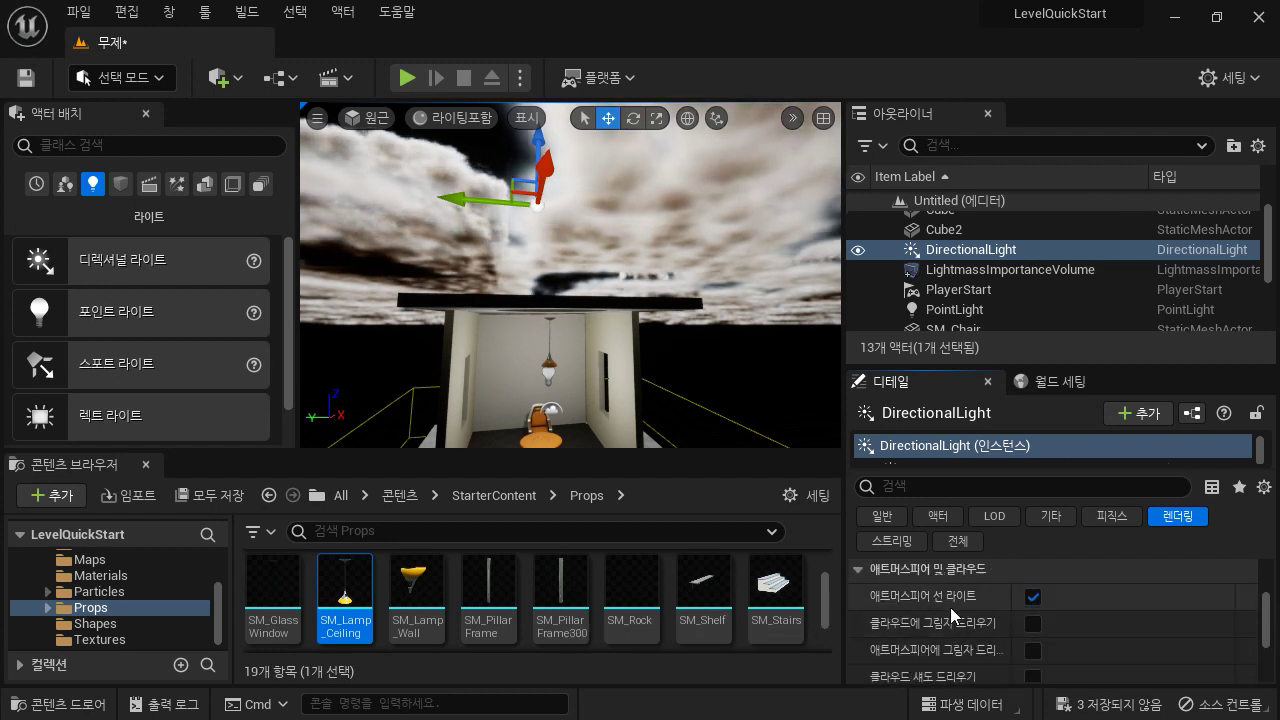
pyautogui.click(1033, 598)
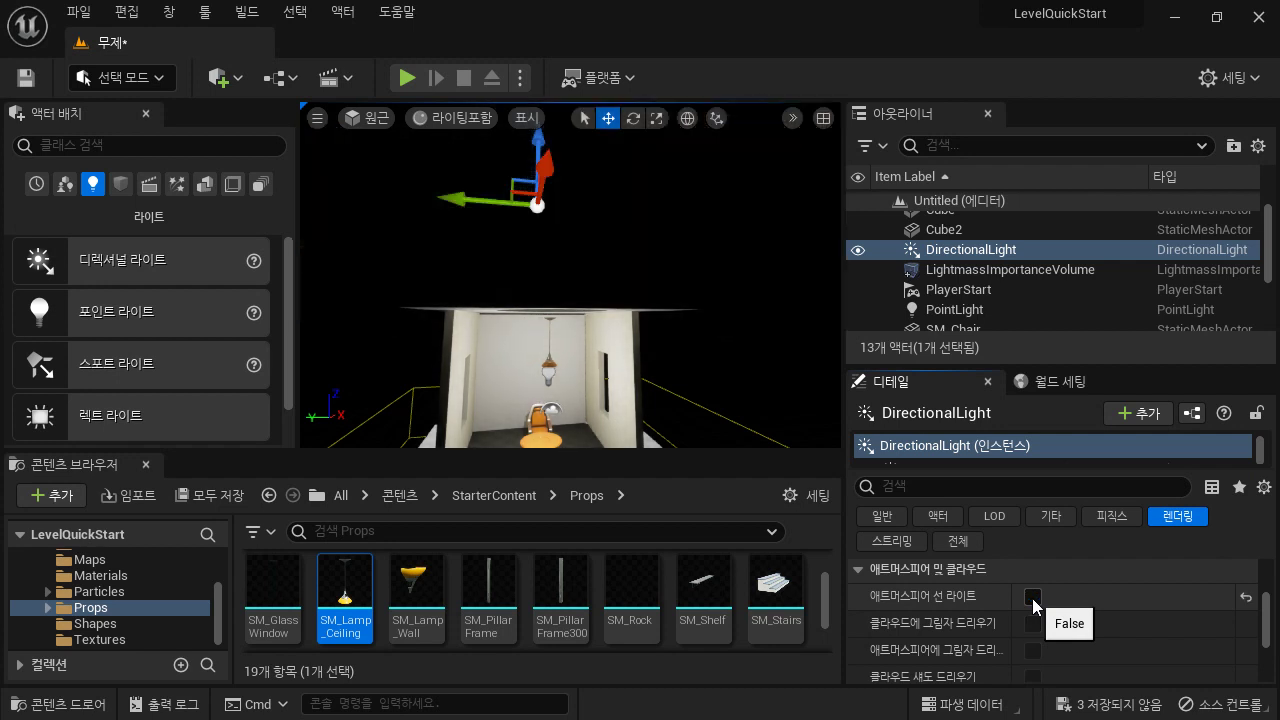
pyautogui.click(1033, 599)
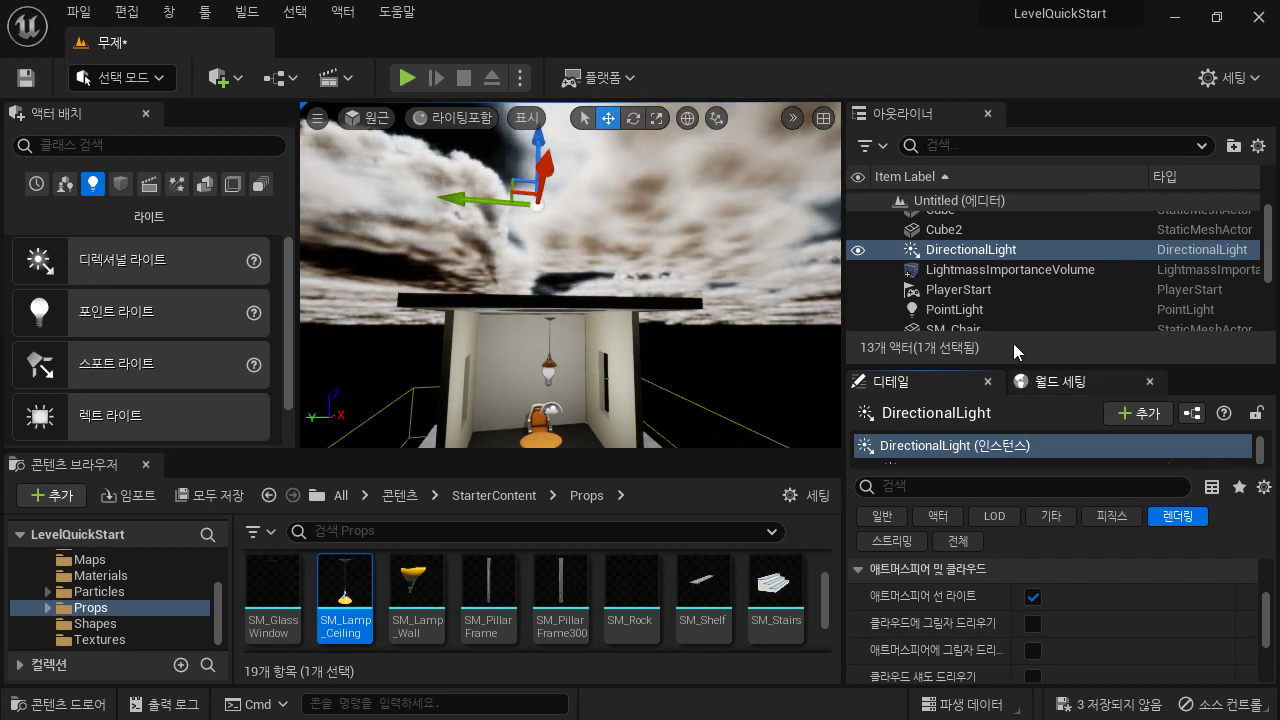
# Step: Rotate the DirectionalLight so that sunlight strikes the room's roof and falls on the floor beside the window wall
pyautogui.click(634, 118)
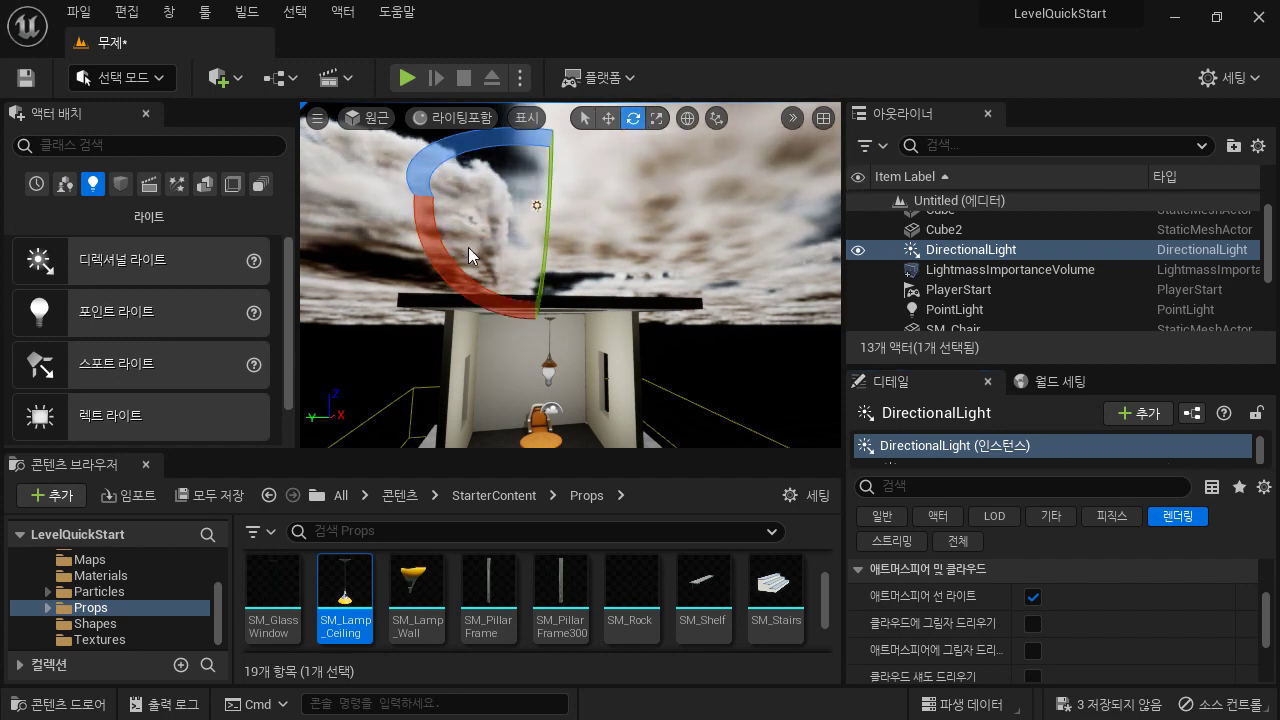
pyautogui.moveTo(442, 165); pyautogui.dragTo(412, 196)
pyautogui.moveTo(679, 203); pyautogui.dragTo(679, 245, button='right')
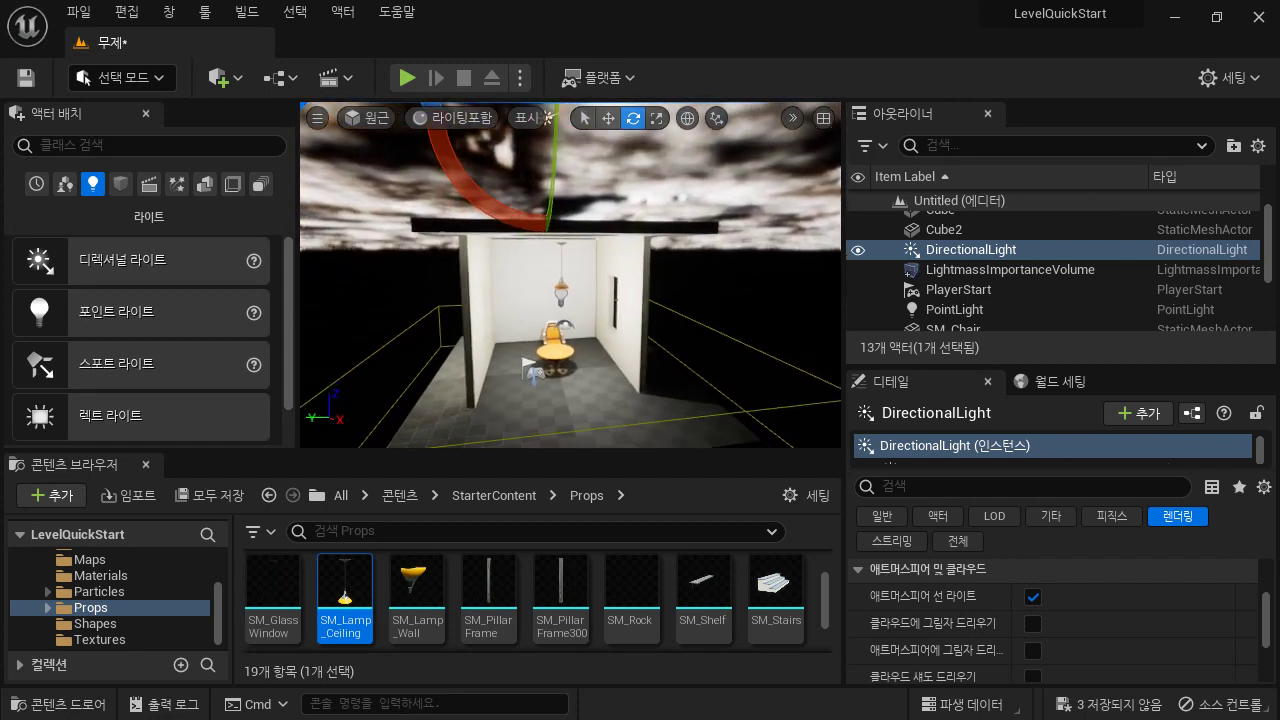
pyautogui.scroll(-5, 645, 258)
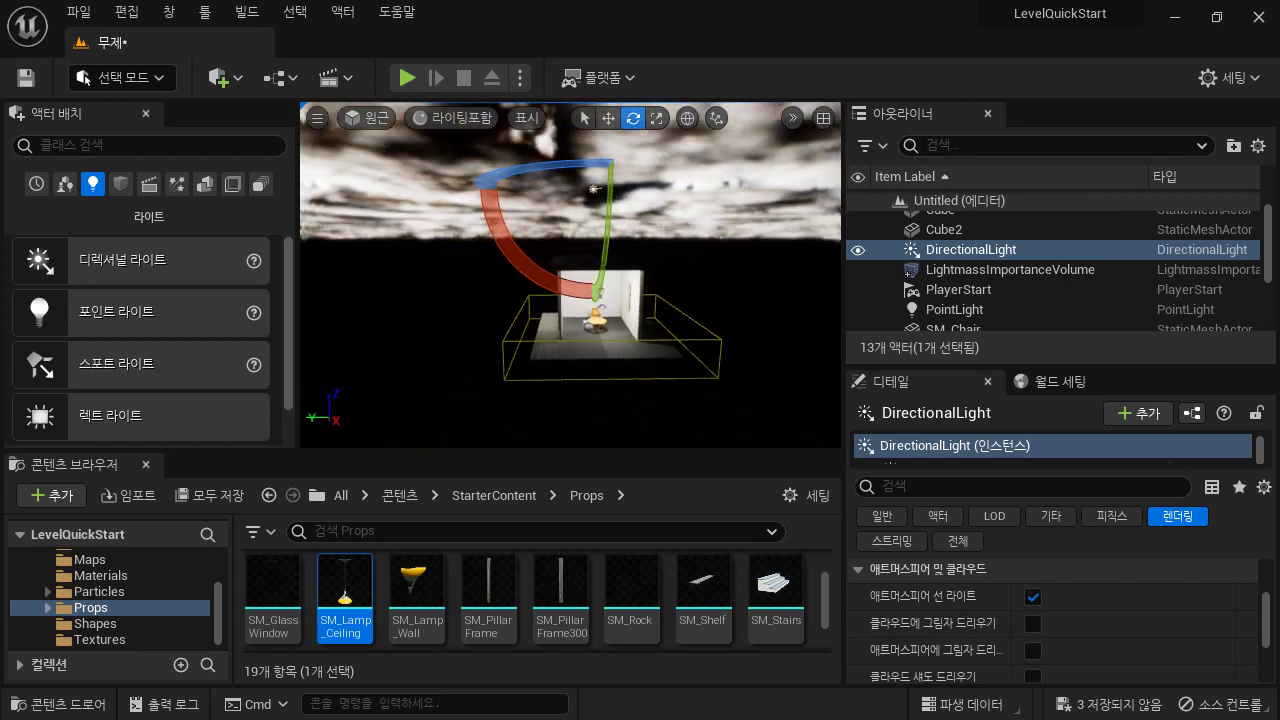
pyautogui.moveTo(556, 345); pyautogui.dragTo(556, 320, button='right')
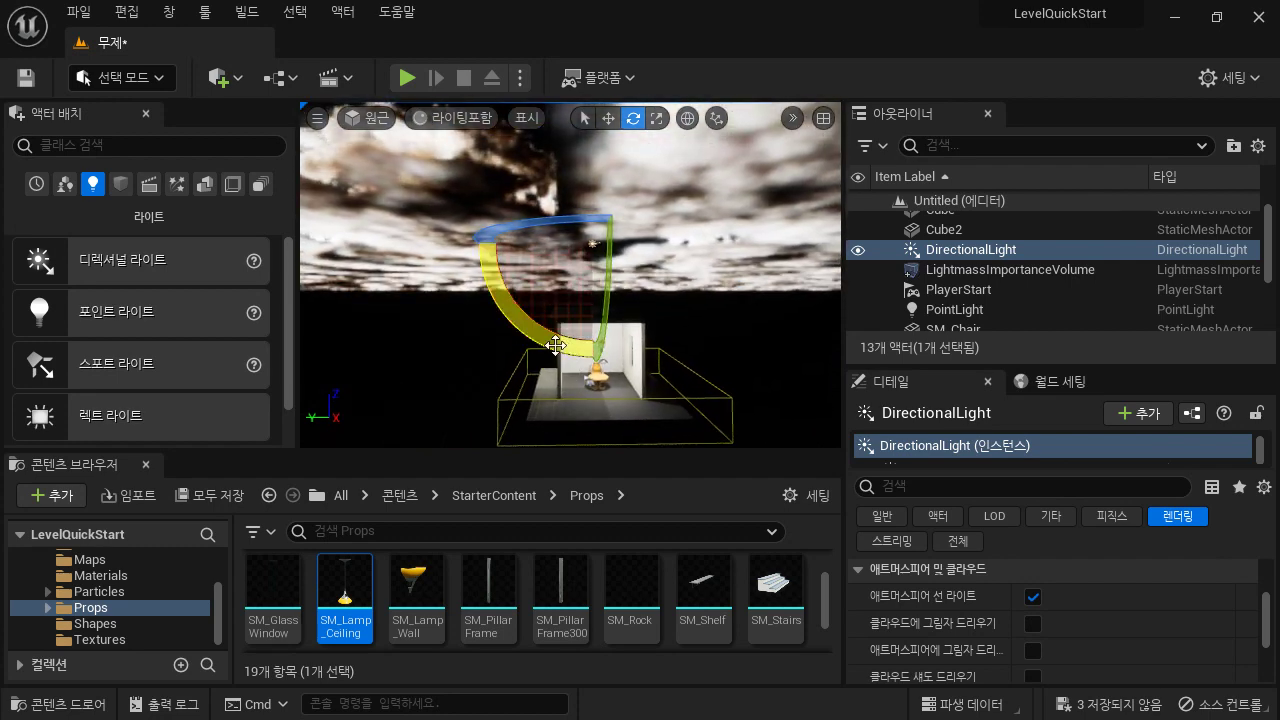
pyautogui.moveTo(556, 345); pyautogui.dragTo(651, 345)
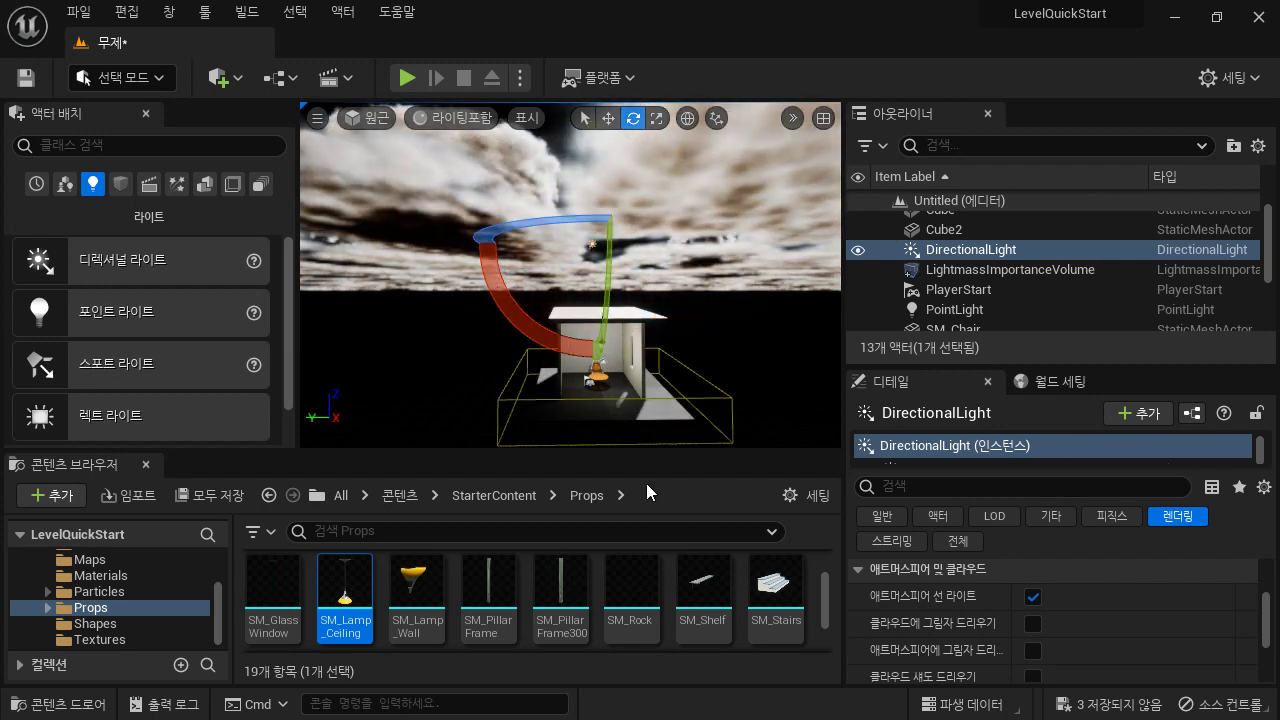
# Step: Enlarge the viewport by closing the Content Browser and Place Actors, and rotate the DirectionalLight so sunlight comes from the opposite side across the floor
pyautogui.click(147, 464)
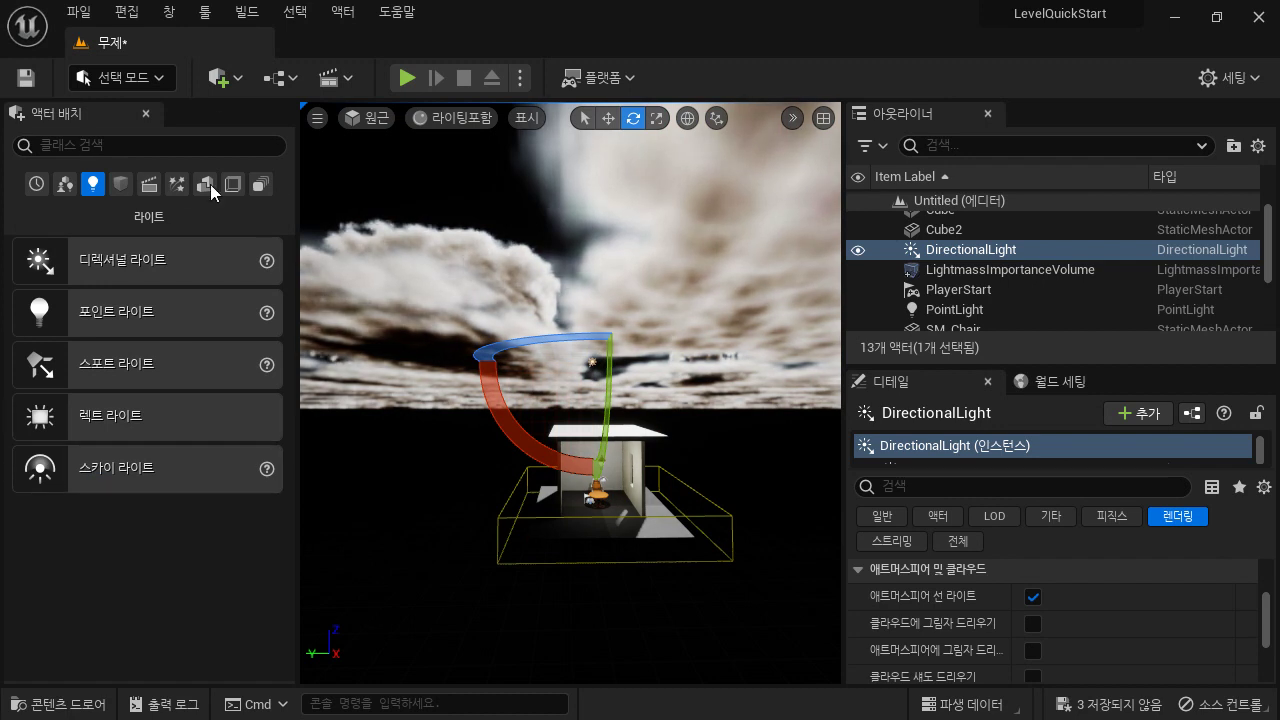
pyautogui.click(146, 113)
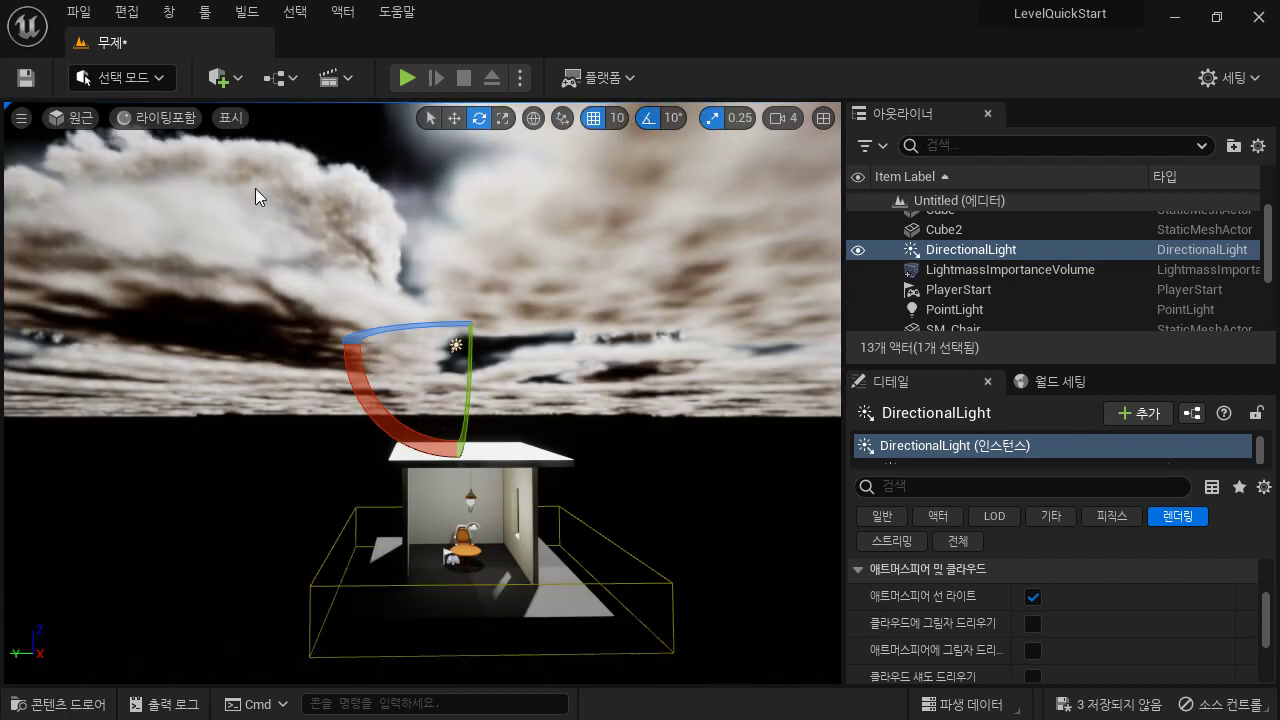
pyautogui.moveTo(445, 440); pyautogui.dragTo(435, 380)
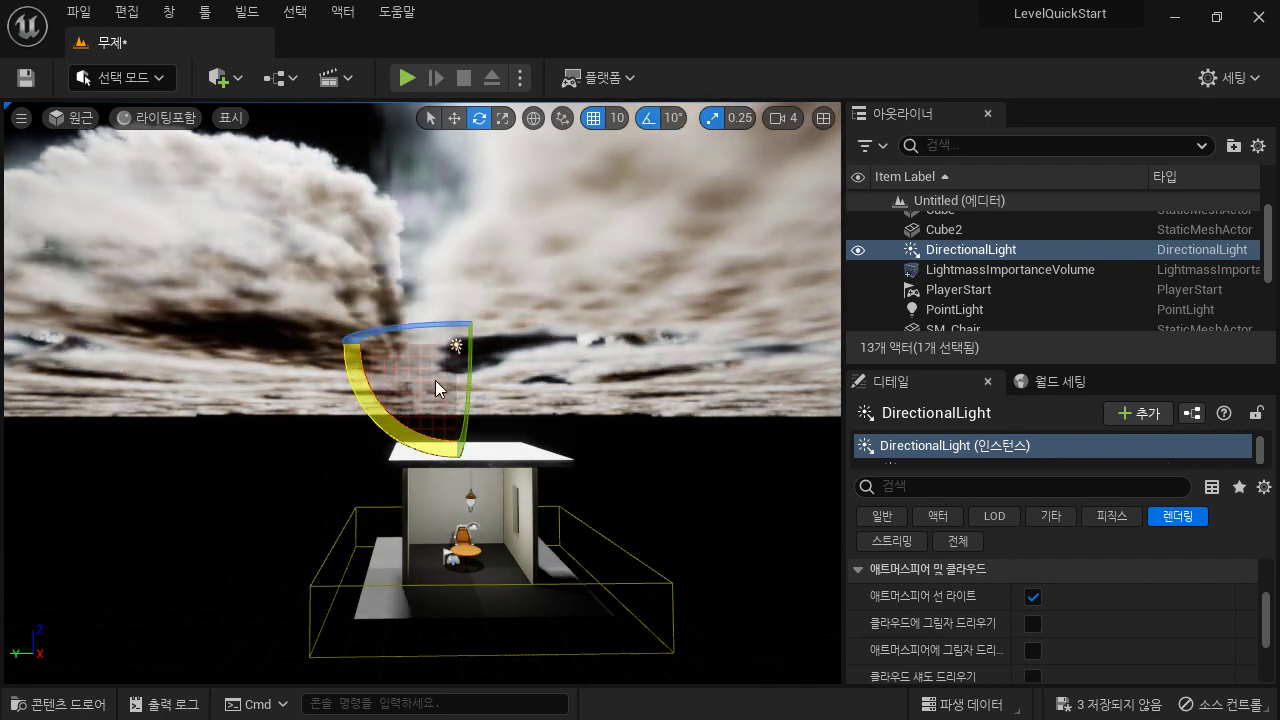
pyautogui.moveTo(361, 402); pyautogui.dragTo(508, 402)
pyautogui.moveTo(340, 322); pyautogui.dragTo(413, 232)
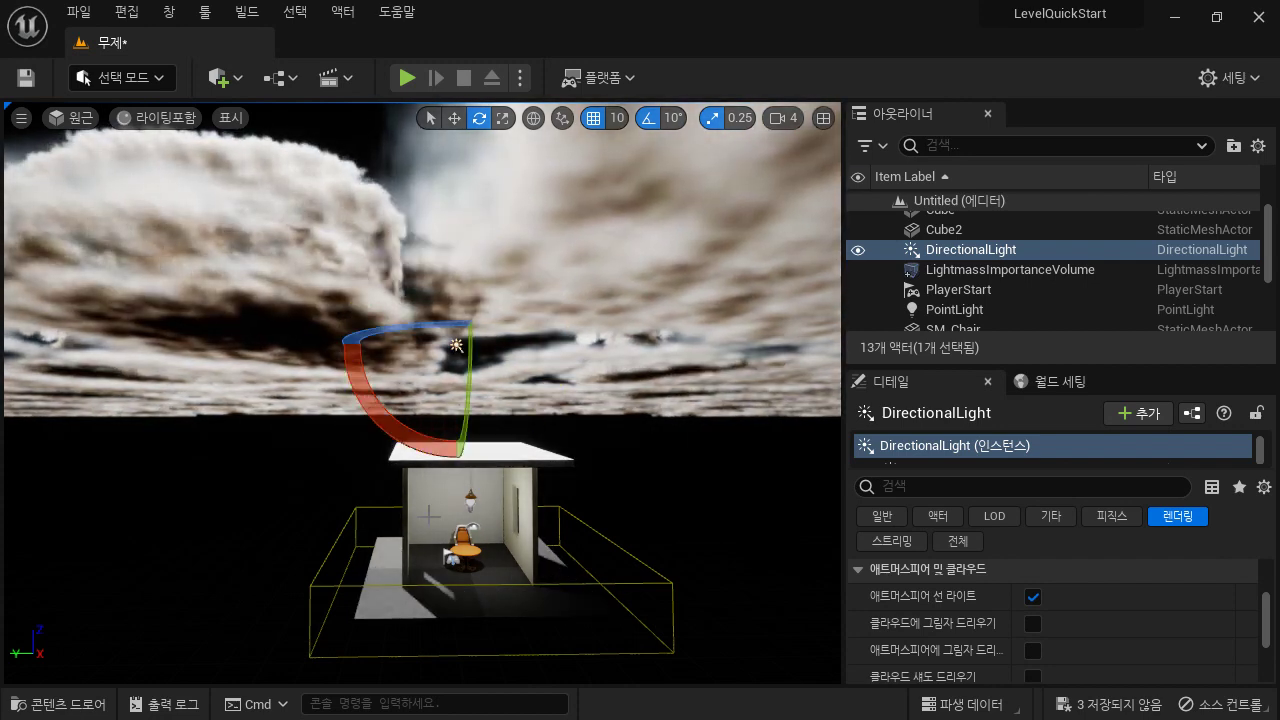
pyautogui.moveTo(430, 440); pyautogui.dragTo(535, 437)
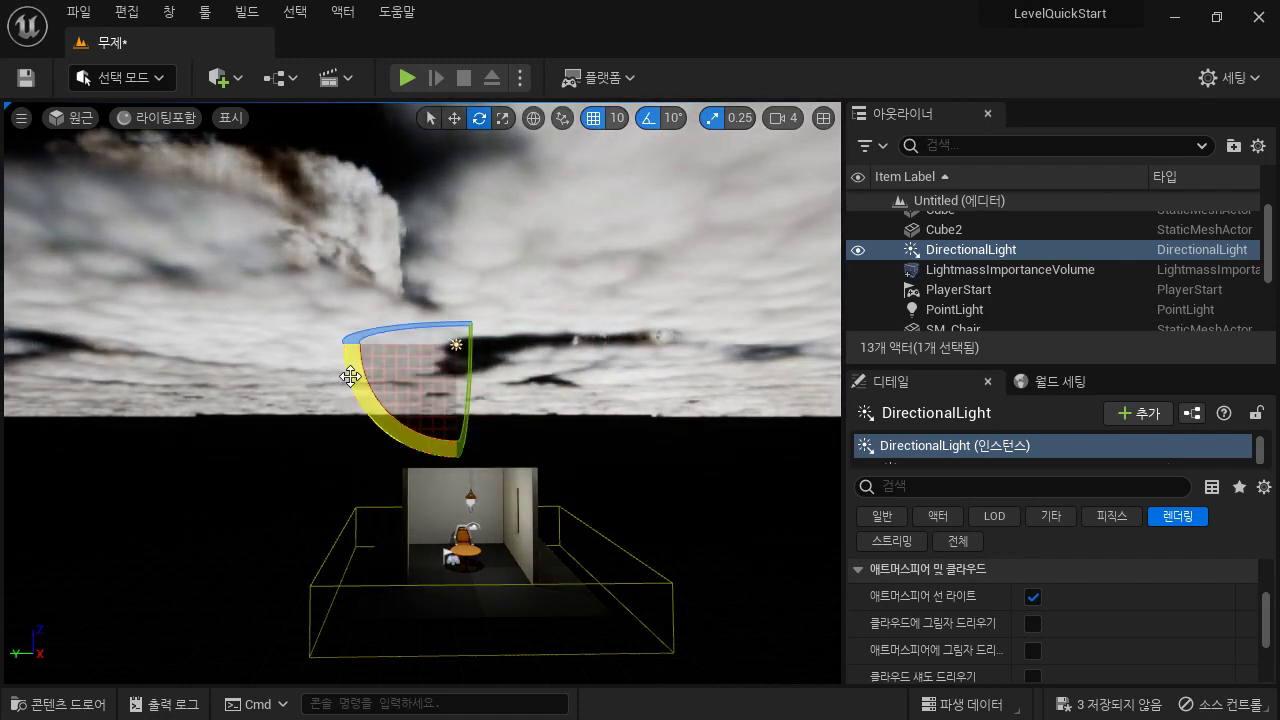
pyautogui.moveTo(349, 368); pyautogui.dragTo(144, 376)
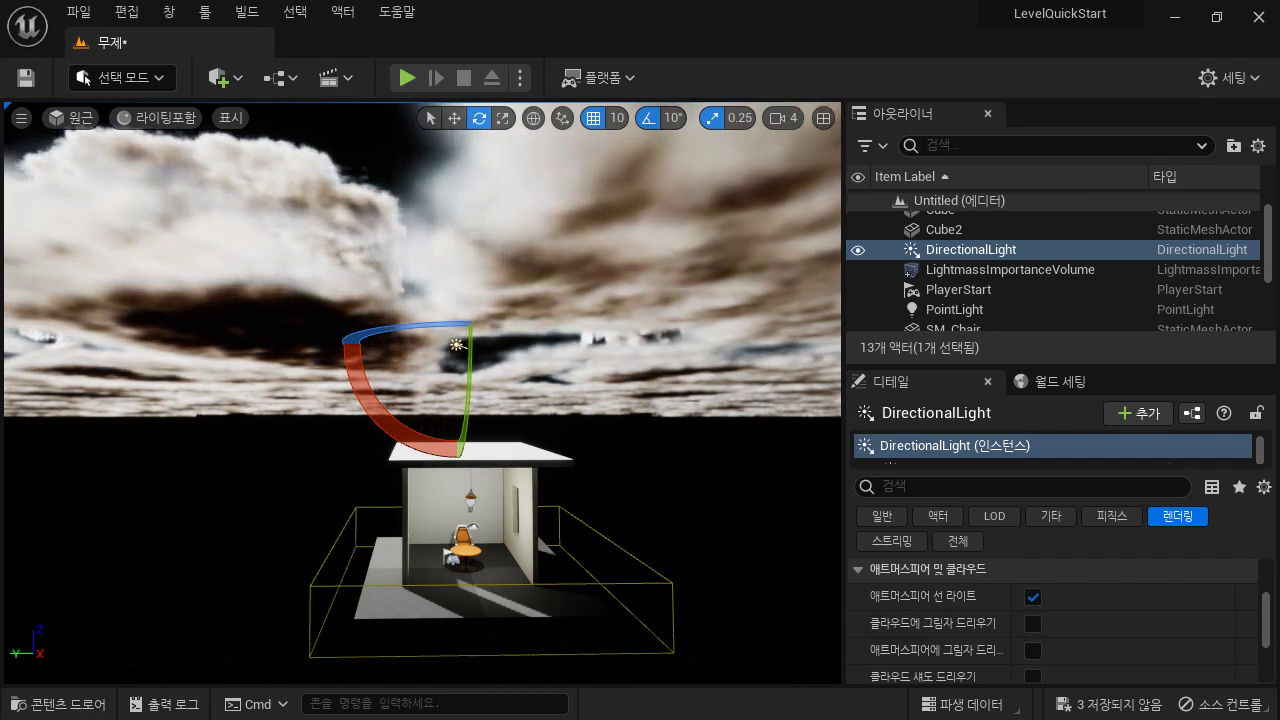
# Step: Select the room's roof slab and switch to the move gizmo, framing the whole roof from above
pyautogui.click(500, 455)
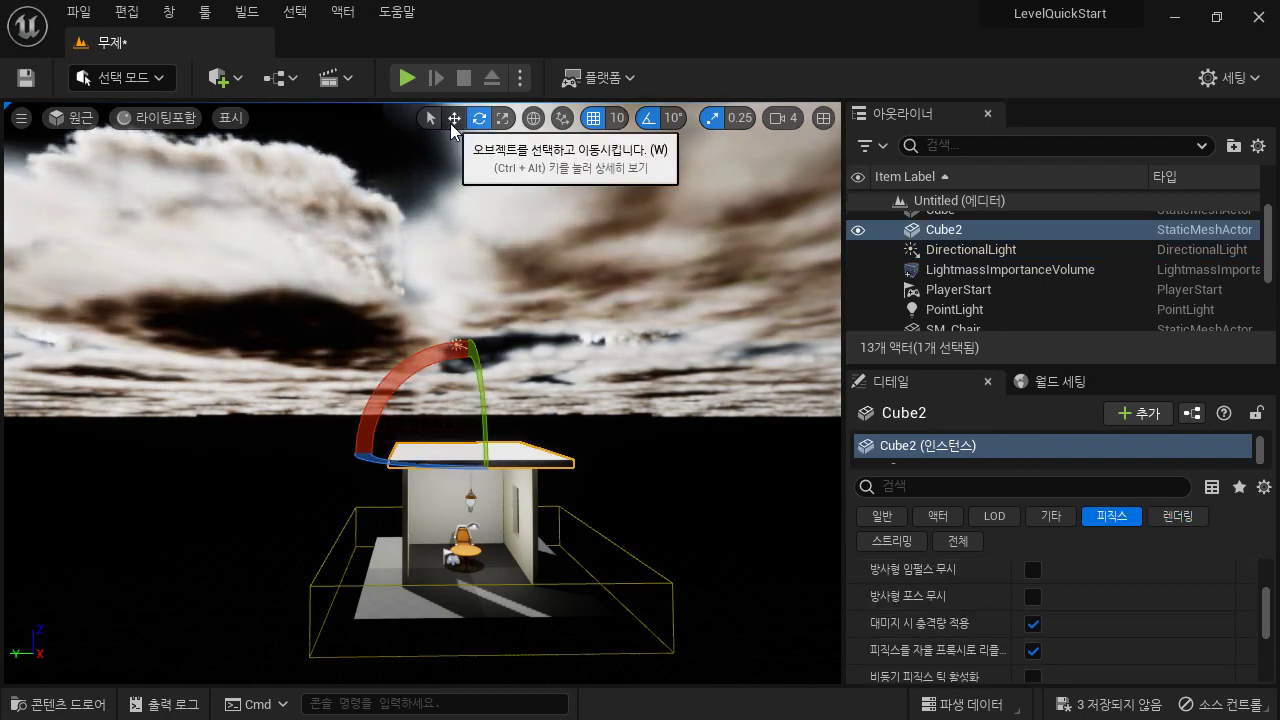
pyautogui.click(454, 118)
pyautogui.moveTo(685, 502); pyautogui.dragTo(576, 653, button='right')
pyautogui.press('w')
pyautogui.press('w')
pyautogui.press('s')
pyautogui.press('w')
pyautogui.press('w')
pyautogui.press('s')
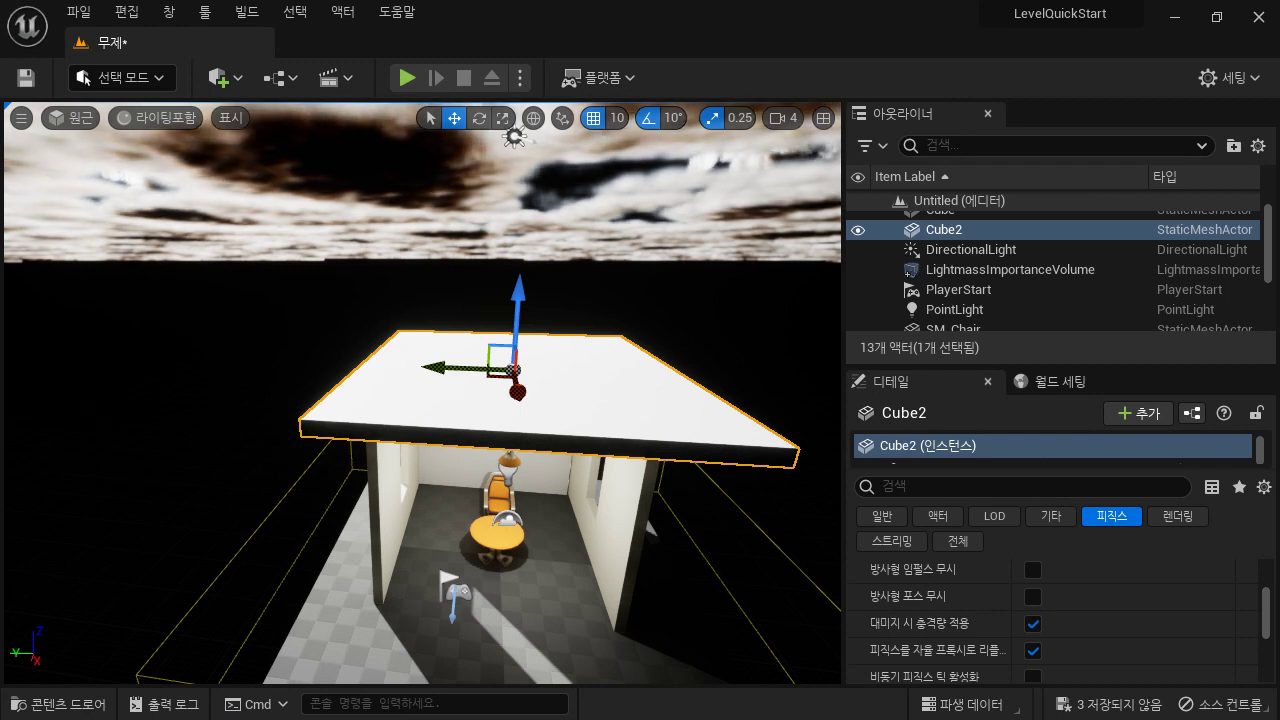
# Step: Apply the M_Brick_Clay_New material from the StarterContent Materials folder to the roof slab
pyautogui.click(66, 703)
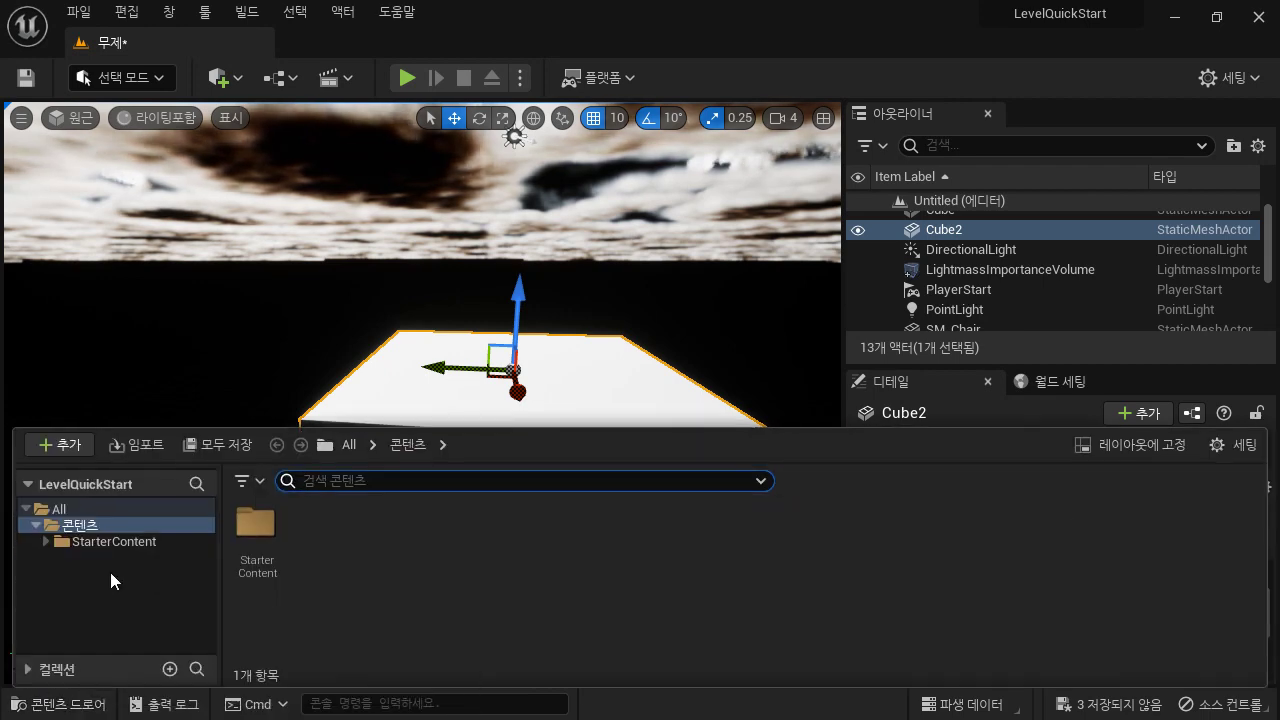
pyautogui.click(45, 541)
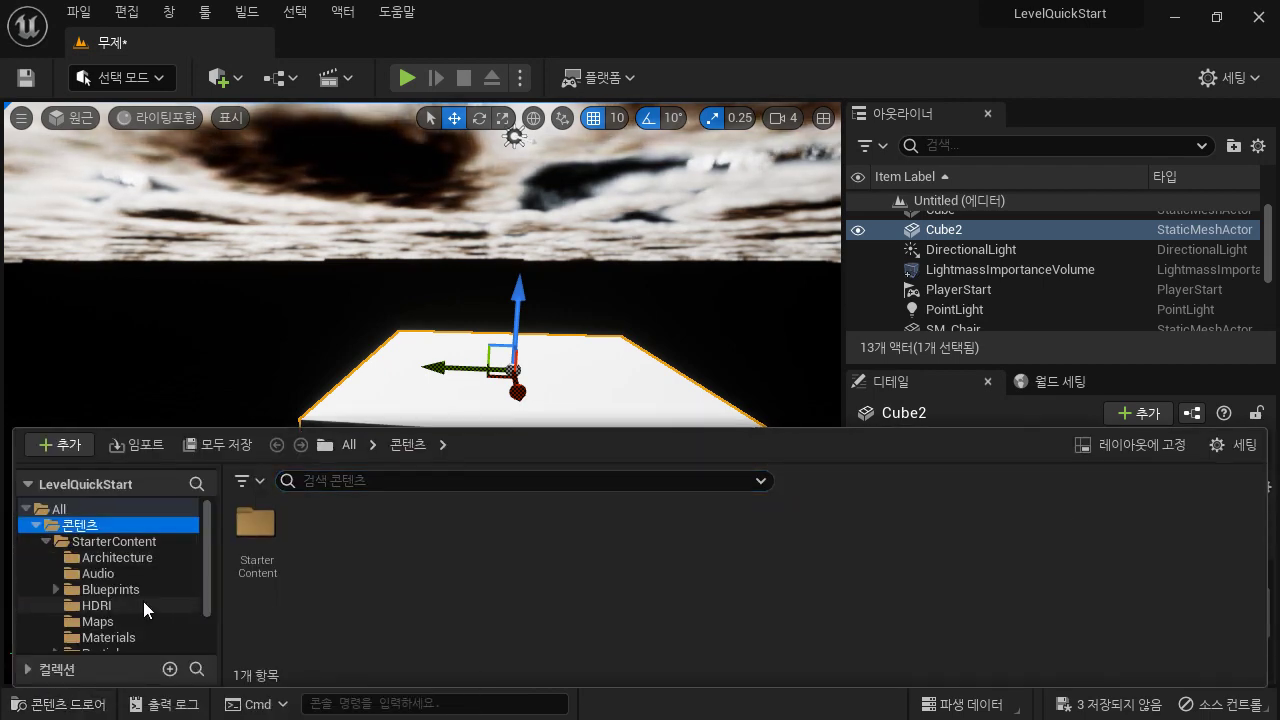
pyautogui.scroll(-1, 144, 601)
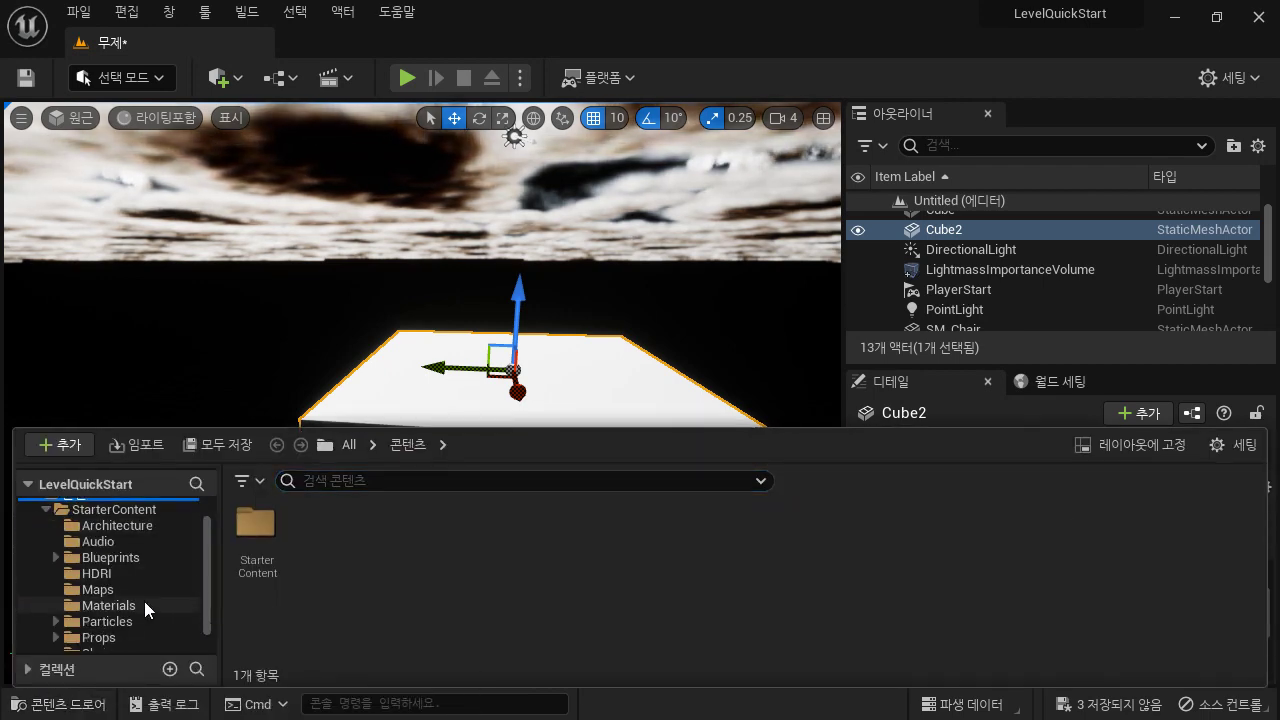
pyautogui.click(46, 509)
pyautogui.click(41, 542)
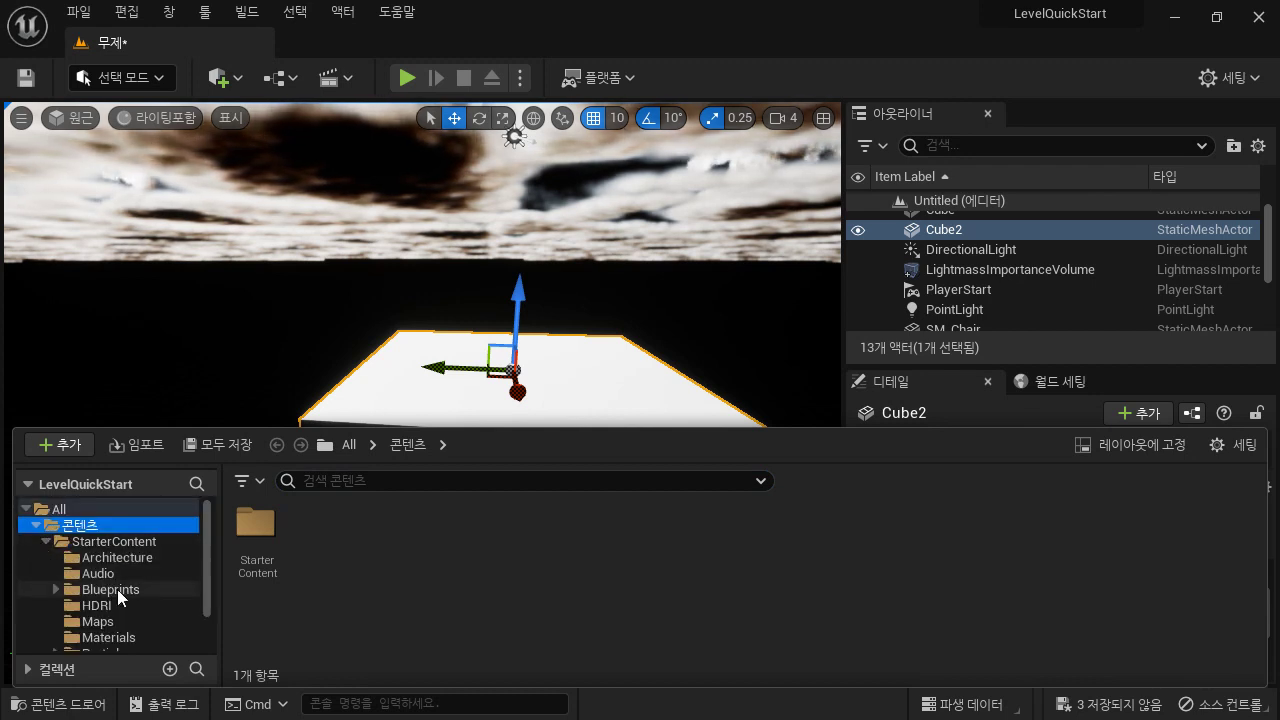
pyautogui.scroll(-2, 117, 589)
pyautogui.click(79, 579)
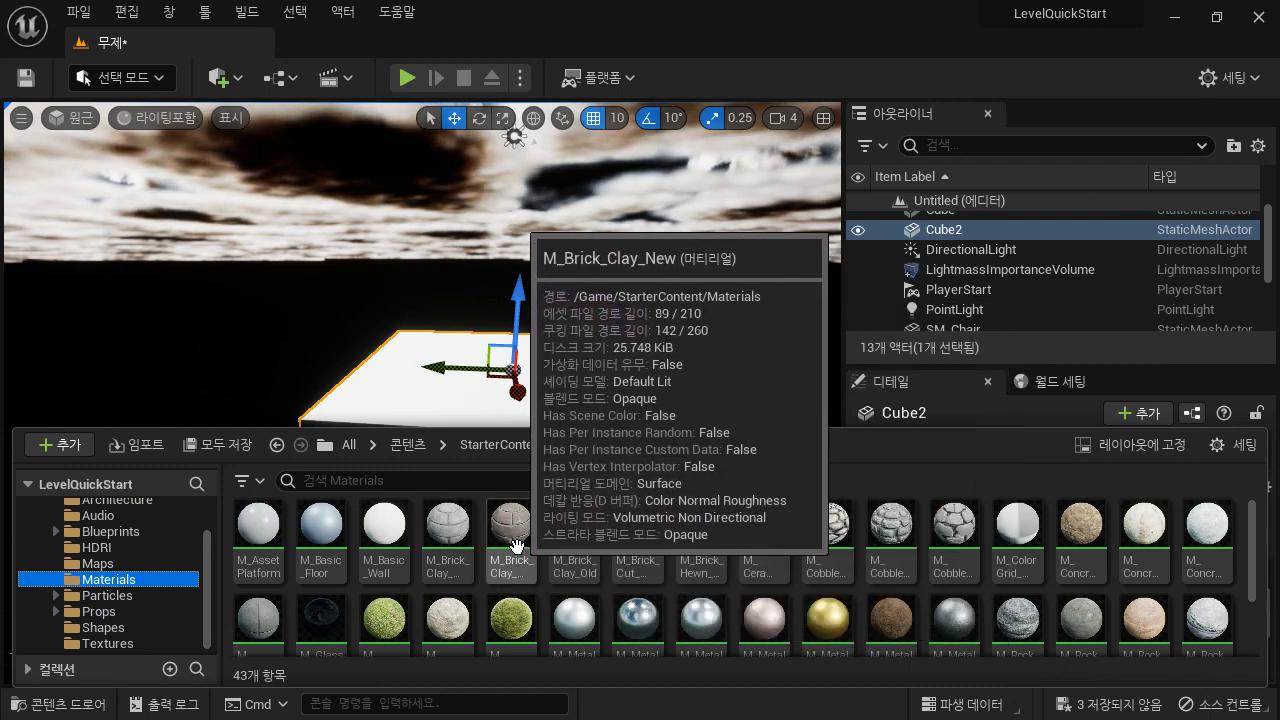
pyautogui.moveTo(517, 545); pyautogui.dragTo(573, 370)
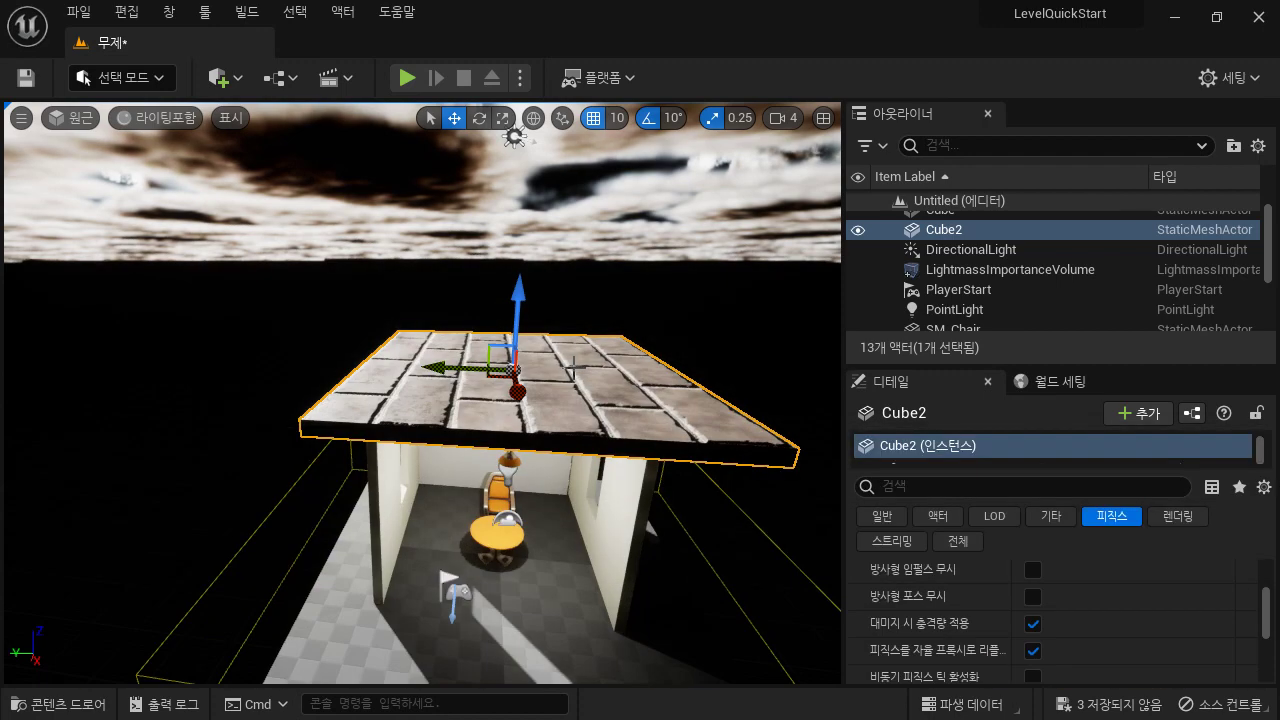
# Step: Apply the M_CobbleStone_Pebble material to the sunlit window wall, Wall_Window_400x301
pyautogui.moveTo(623, 445); pyautogui.dragTo(640, 472, button='right')
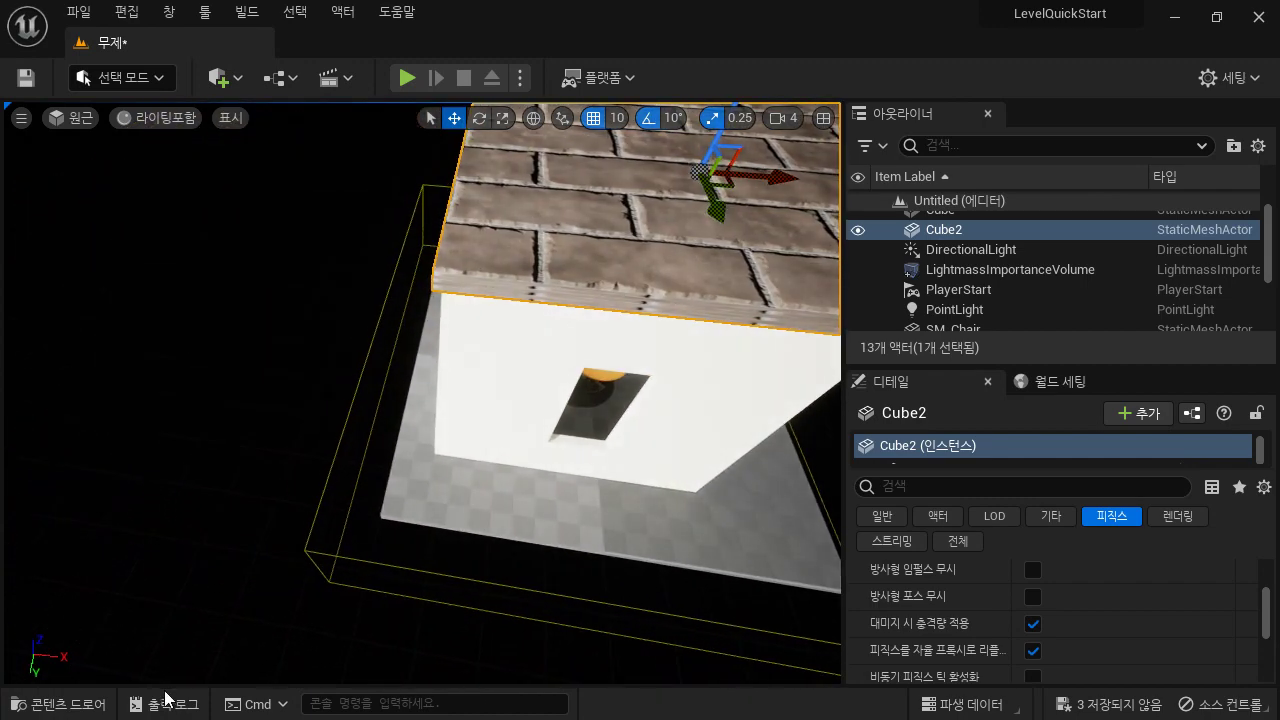
pyautogui.click(68, 703)
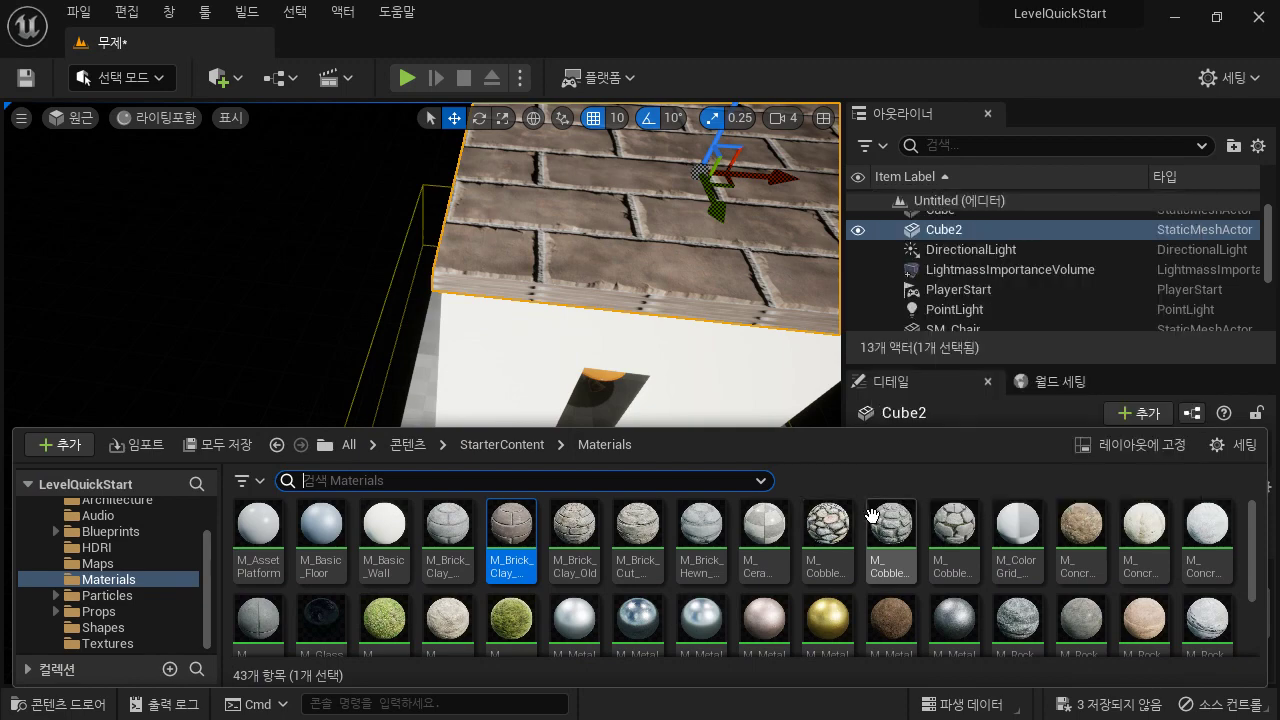
pyautogui.scroll(-2, 948, 540)
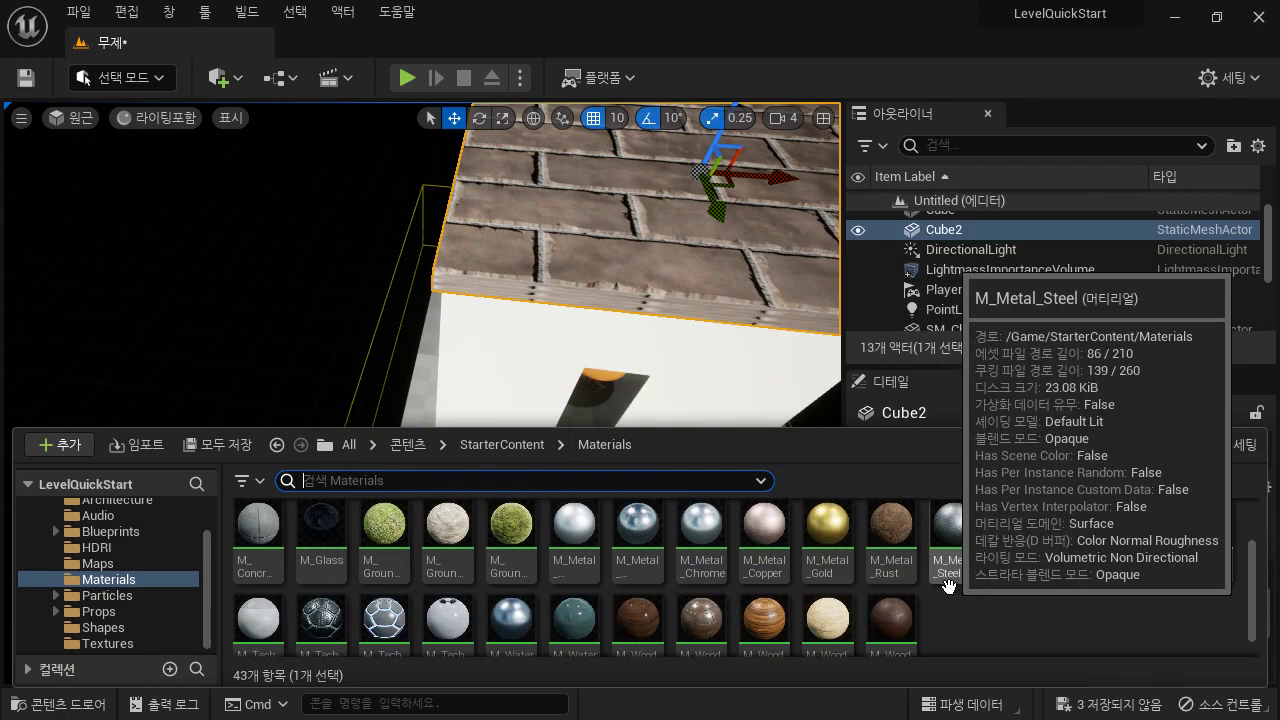
pyautogui.scroll(2, 948, 590)
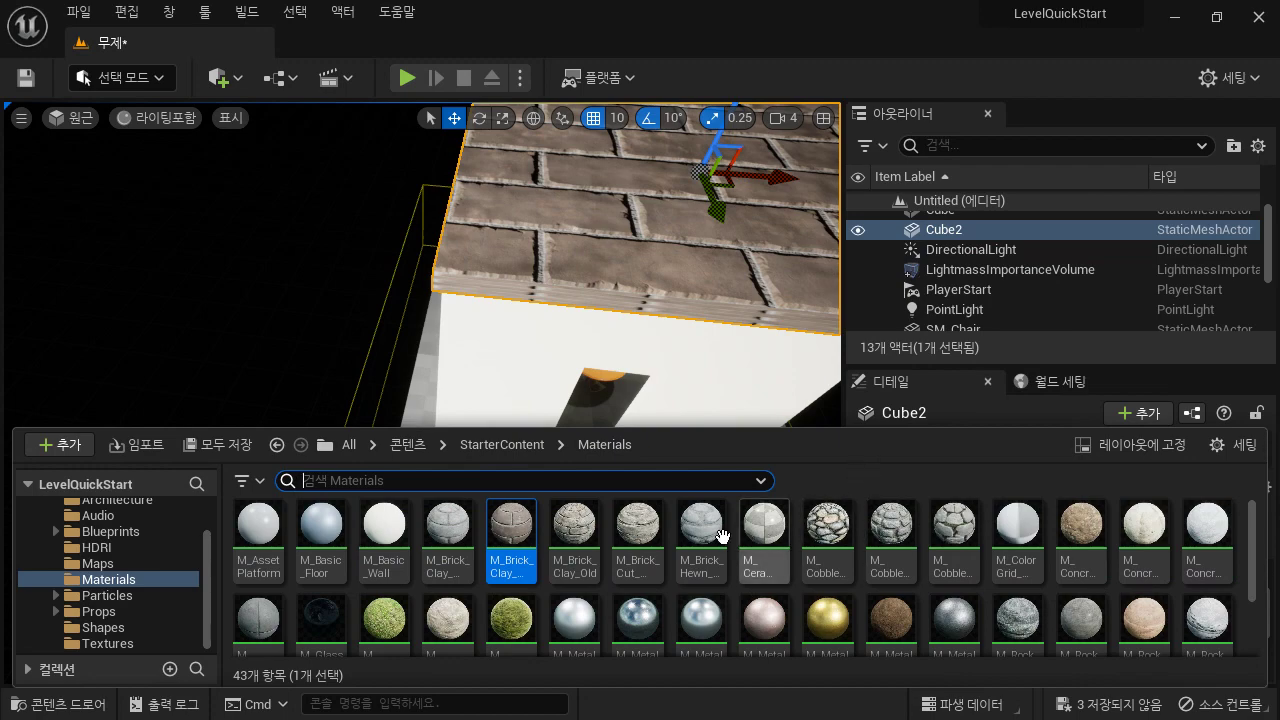
pyautogui.moveTo(828, 523); pyautogui.dragTo(690, 378)
# Step: Apply the M_Metal_Burnished_Steel material to the opposite, shaded window wall
pyautogui.moveTo(690, 378)
pyautogui.mouseDown(button='right')
pyautogui.moveTo(700, 320)
pyautogui.moveTo(715, 395)
pyautogui.moveTo(698, 412)
pyautogui.moveTo(694, 395)
pyautogui.mouseUp(button='right')
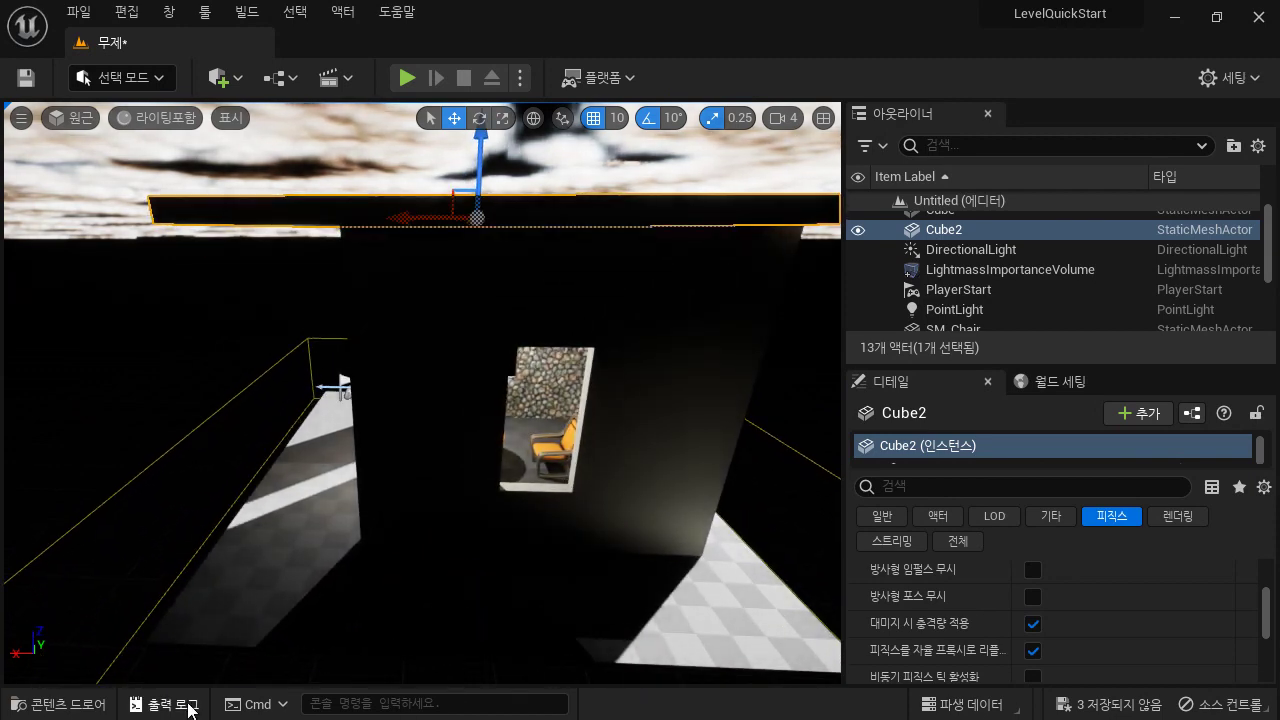
pyautogui.click(66, 704)
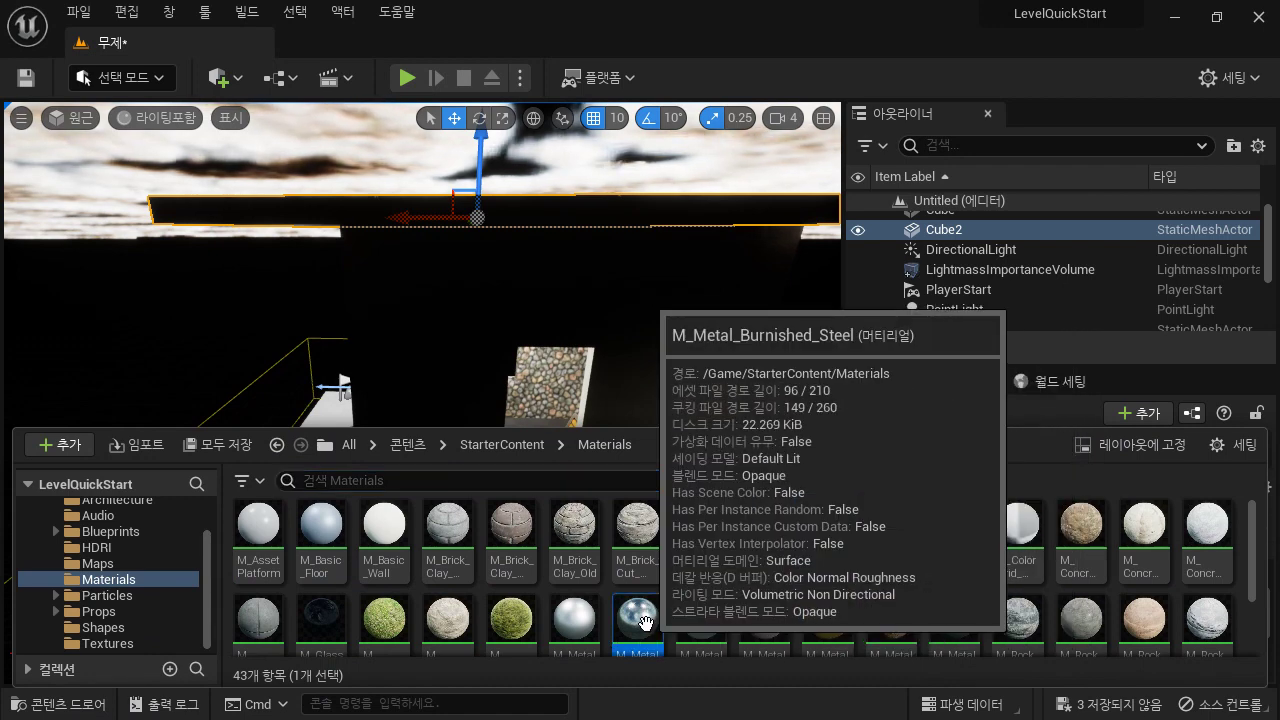
pyautogui.moveTo(645, 625); pyautogui.dragTo(693, 497)
pyautogui.moveTo(693, 497); pyautogui.dragTo(693, 497, button='right')
# Step: Rotate the DirectionalLight so that sunlight enters through the window of the steel-covered wall and crosses the floor
pyautogui.click(955, 309)
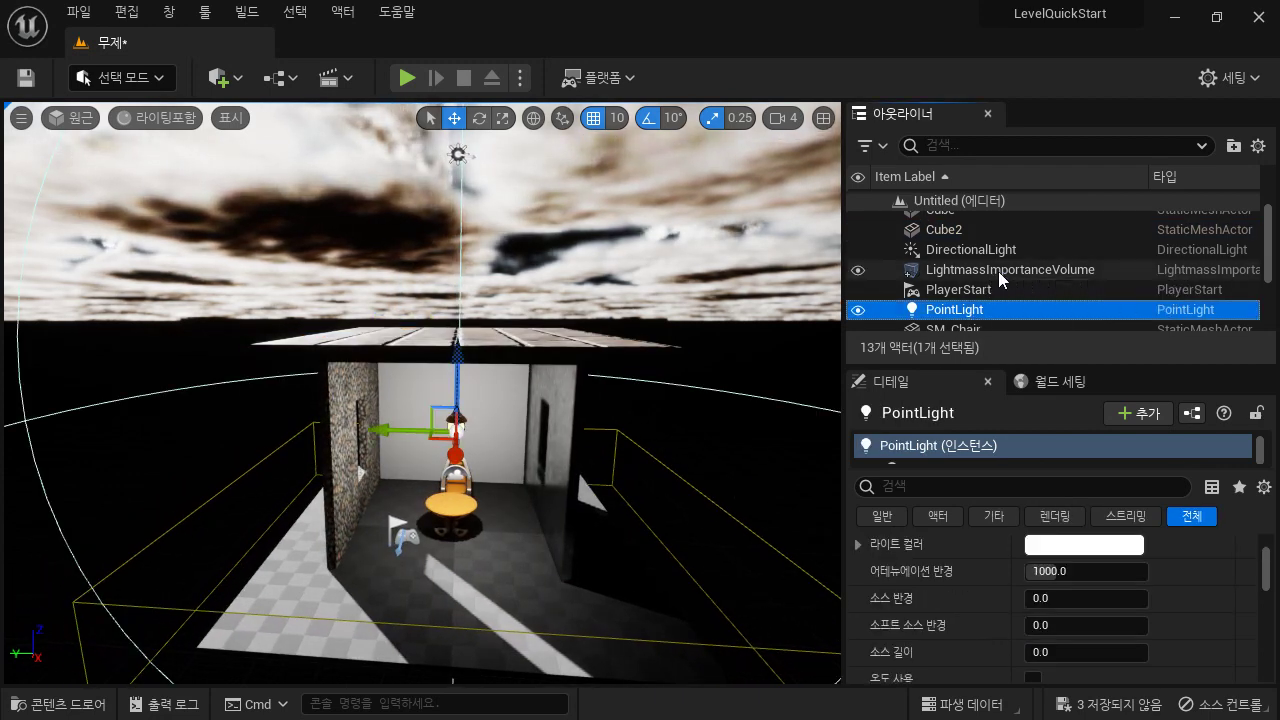
pyautogui.scroll(-1, 998, 278)
pyautogui.click(975, 217)
pyautogui.scroll(1, 986, 222)
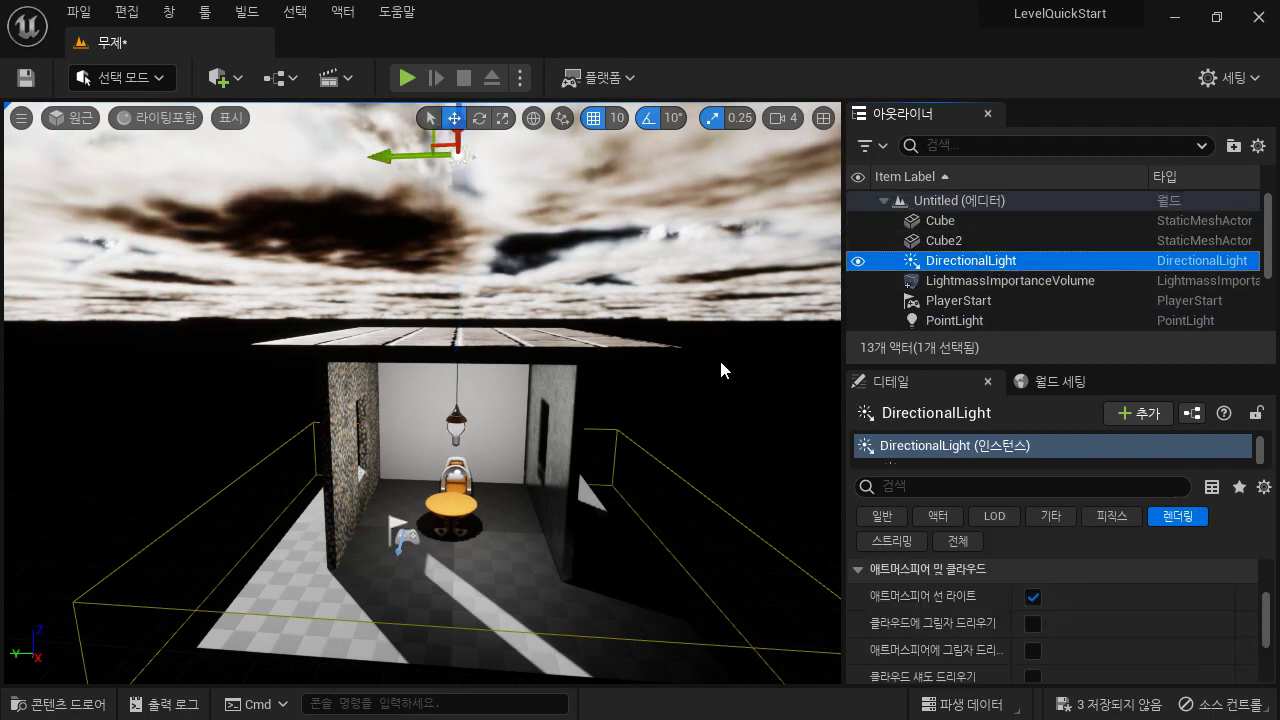
pyautogui.scroll(-5, 680, 573)
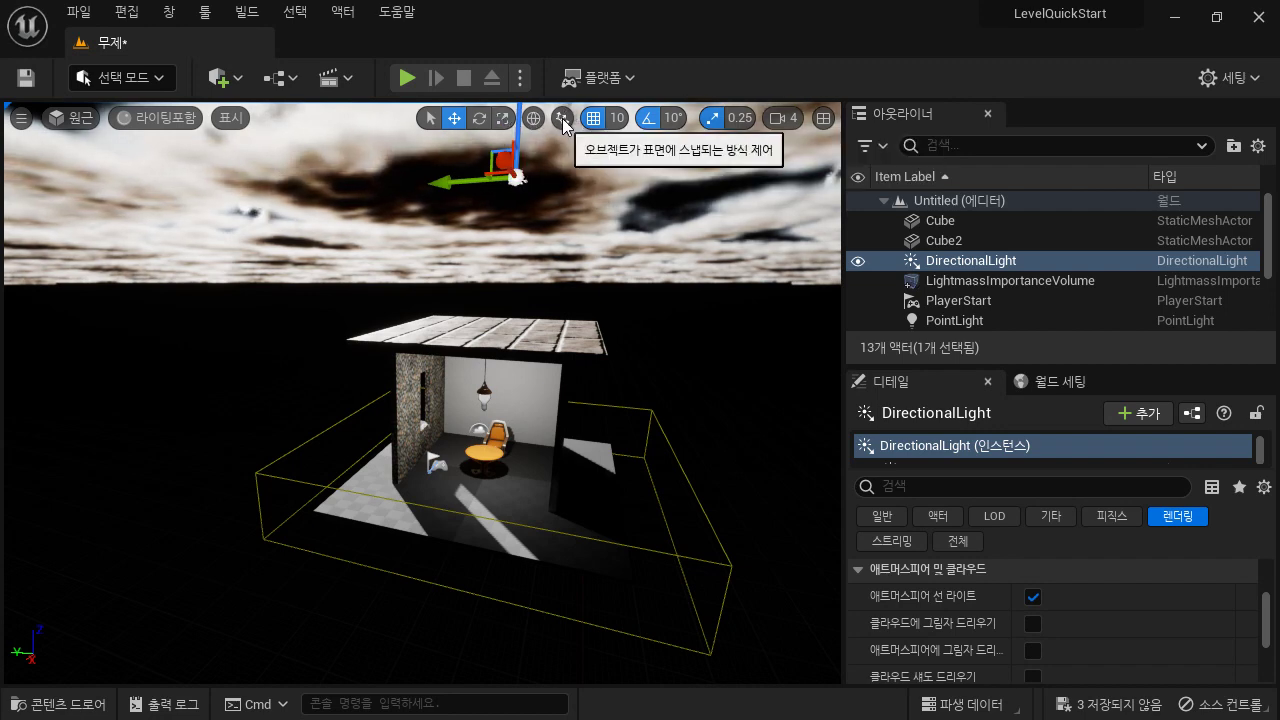
pyautogui.press('e')
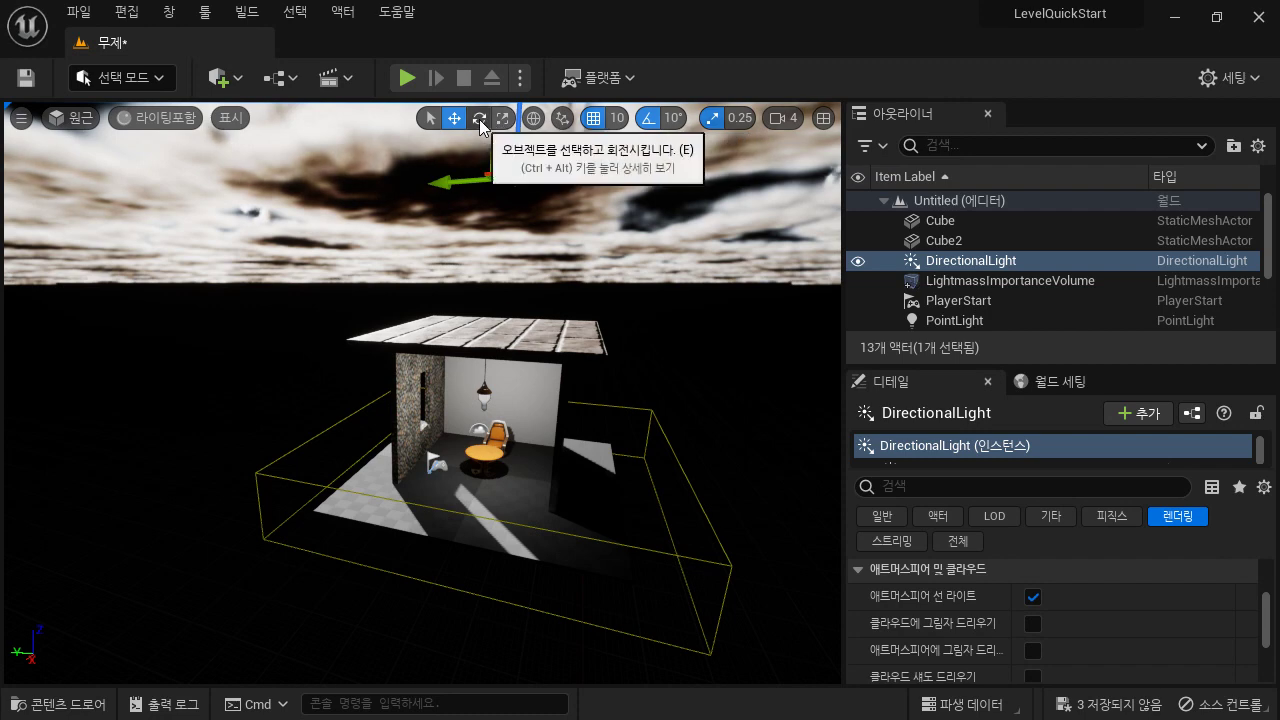
pyautogui.moveTo(576, 260)
pyautogui.mouseDown()
pyautogui.moveTo(420, 278)
pyautogui.moveTo(432, 290)
pyautogui.moveTo(418, 258)
pyautogui.moveTo(440, 302)
pyautogui.moveTo(586, 268)
pyautogui.mouseUp()
pyautogui.moveTo(732, 310); pyautogui.dragTo(715, 262, button='right')
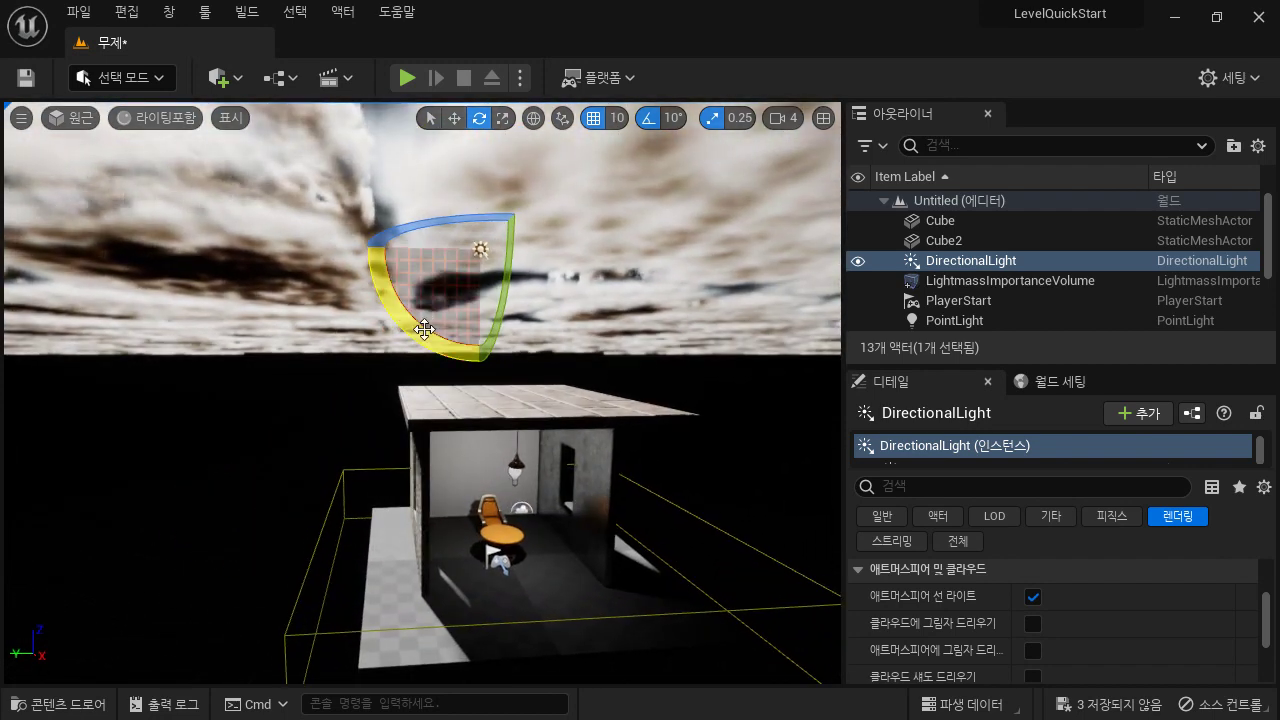
pyautogui.moveTo(424, 329); pyautogui.dragTo(462, 380)
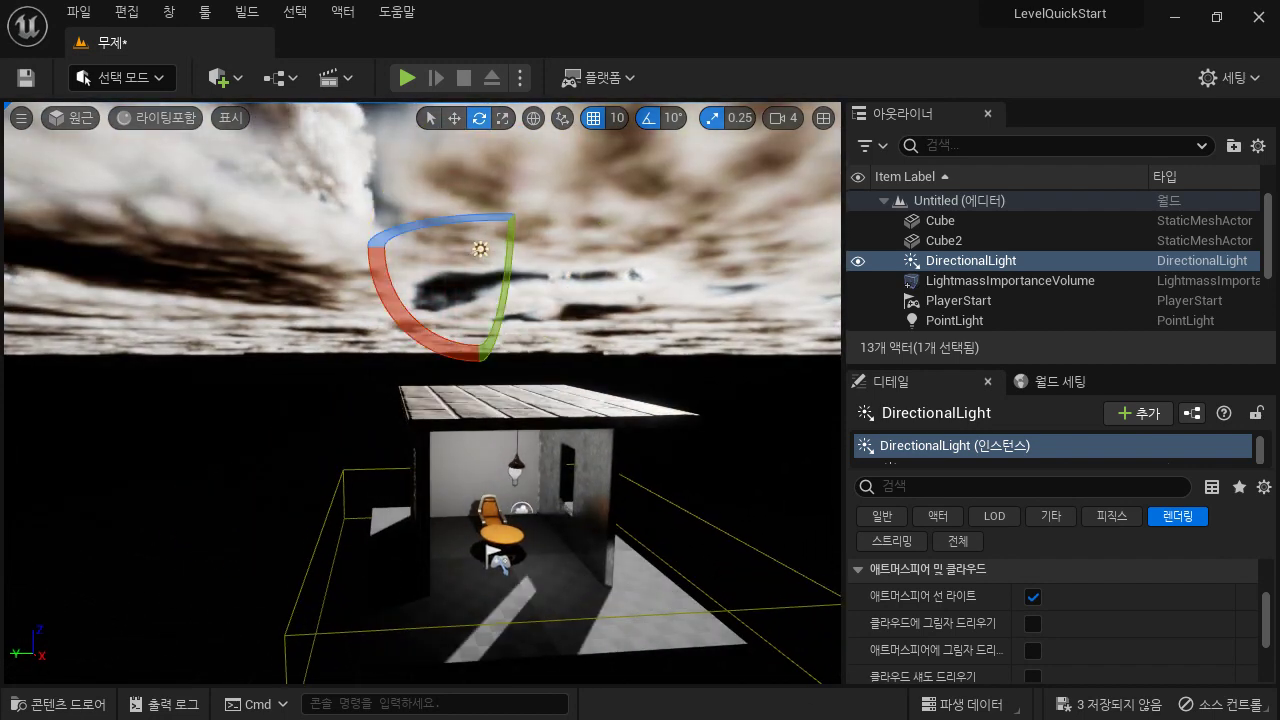
# Step: Move the white back wall slightly towards the steel-covered wall to close the gap between them
pyautogui.moveTo(462, 380); pyautogui.dragTo(303, 440, button='right')
pyautogui.click(303, 440)
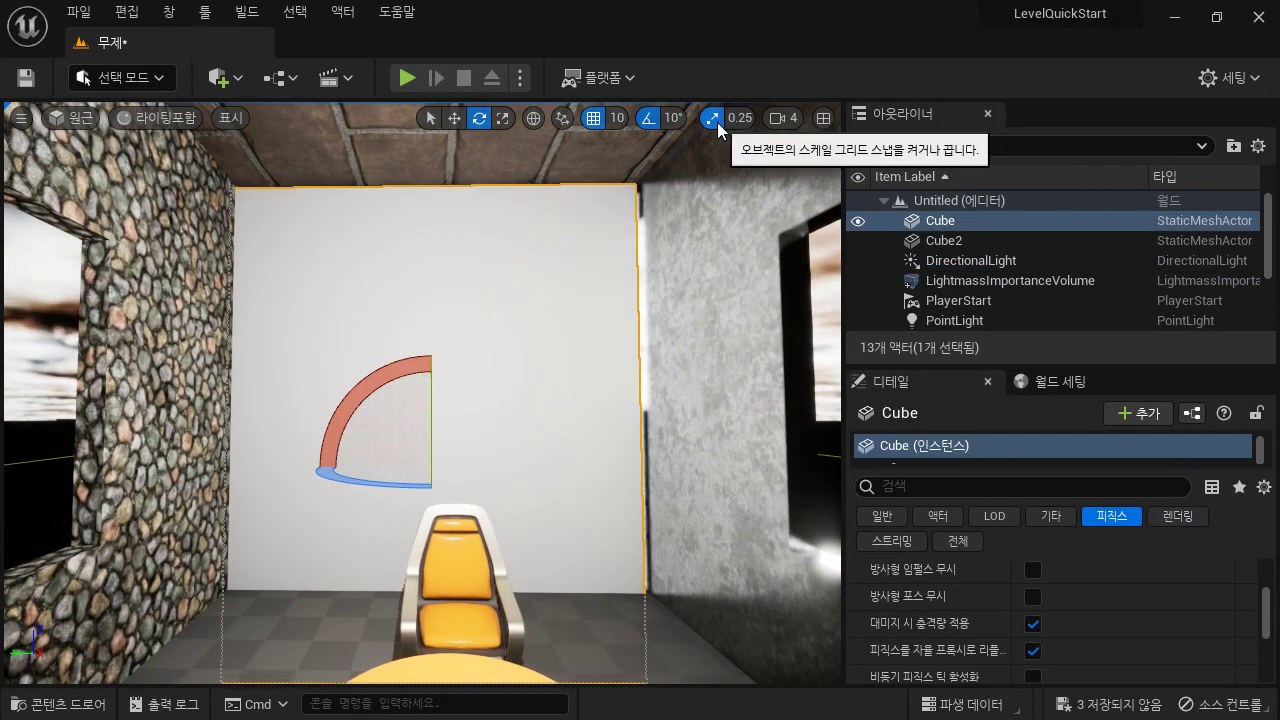
pyautogui.click(454, 118)
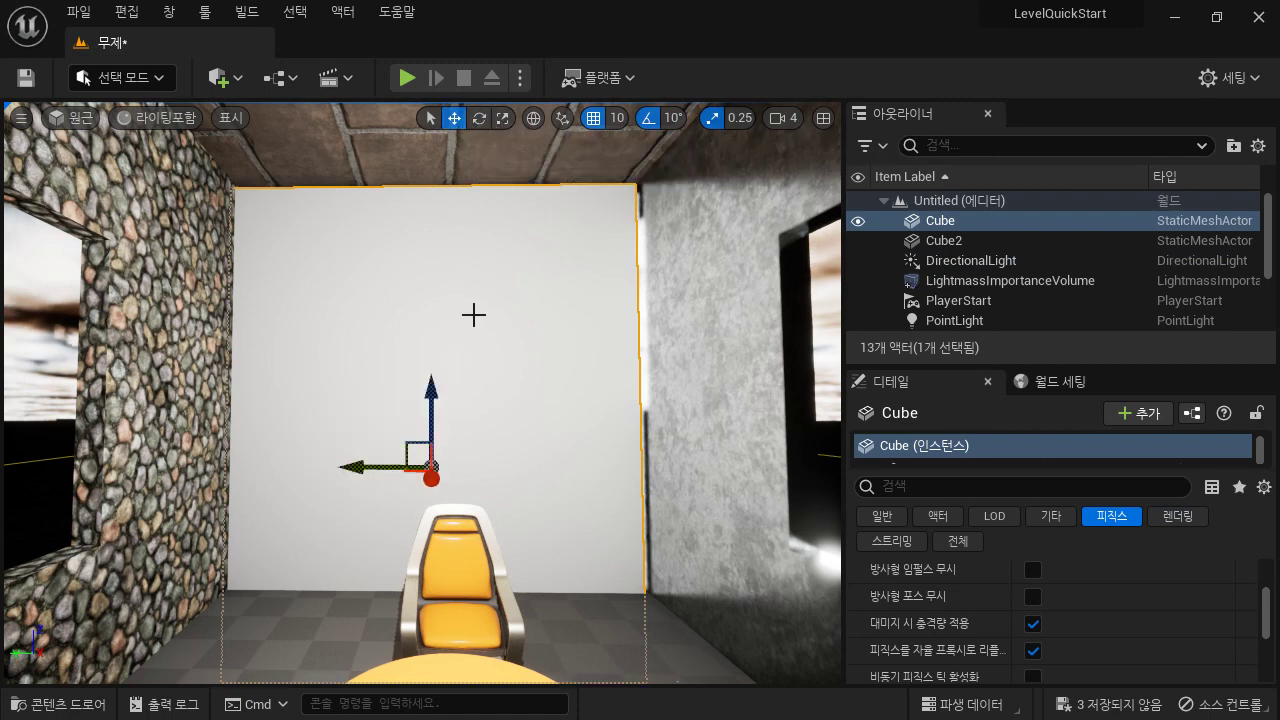
pyautogui.moveTo(399, 467); pyautogui.dragTo(409, 467)
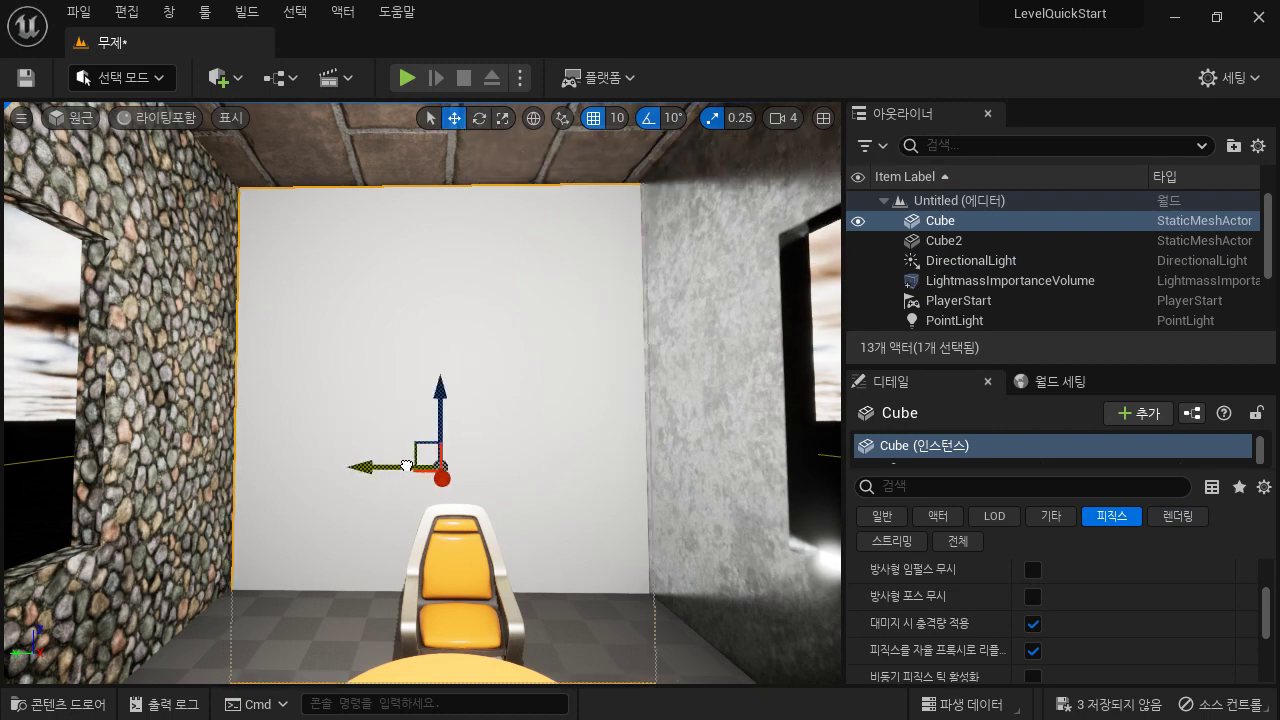
pyautogui.click(612, 650)
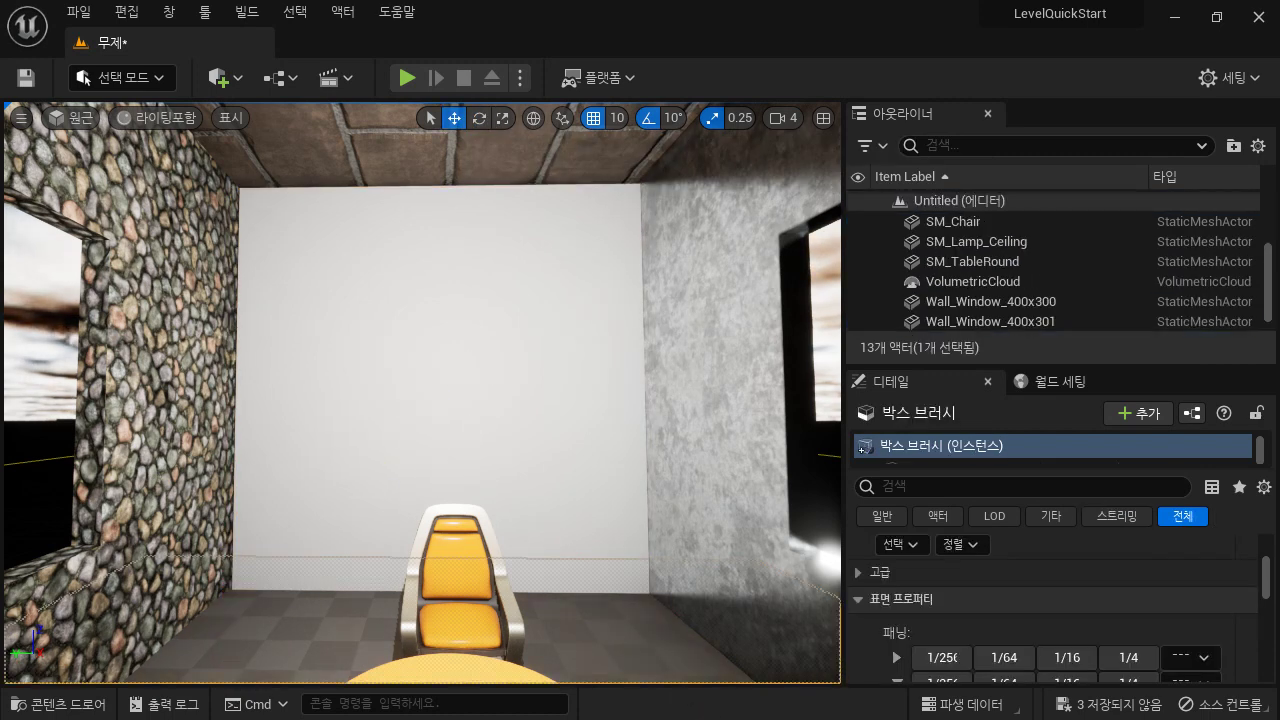
# Step: Examine the cobblestone wall's General properties, collapsing Static Mesh and expanding Materials with its Advanced settings
pyautogui.moveTo(624, 573); pyautogui.dragTo(425, 341, button='right')
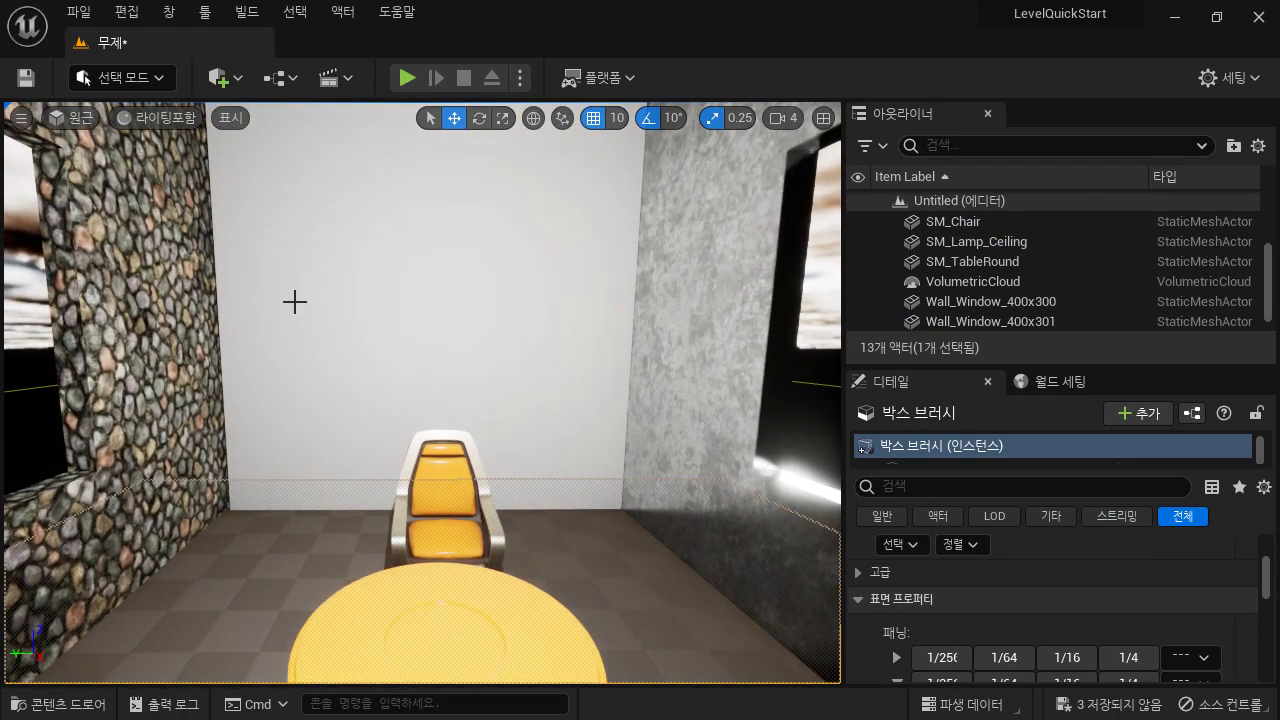
pyautogui.moveTo(295, 301); pyautogui.dragTo(365, 294, button='right')
pyautogui.press('s')
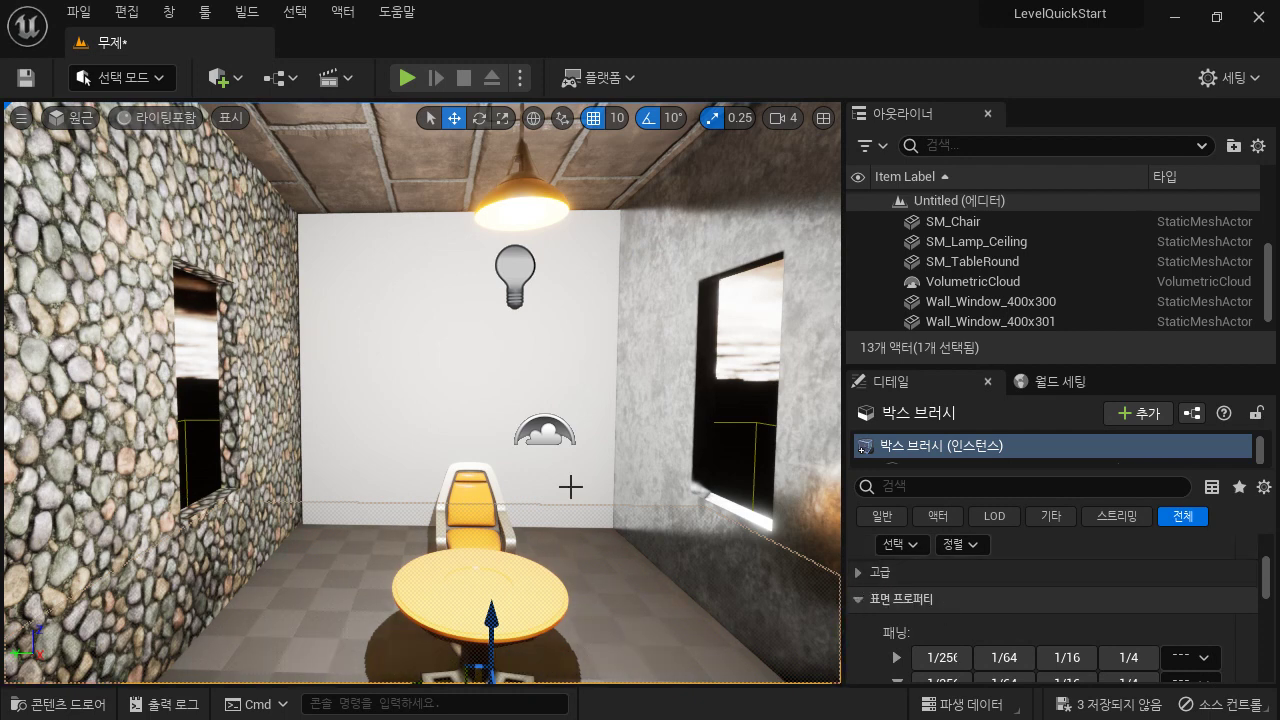
pyautogui.click(55, 449)
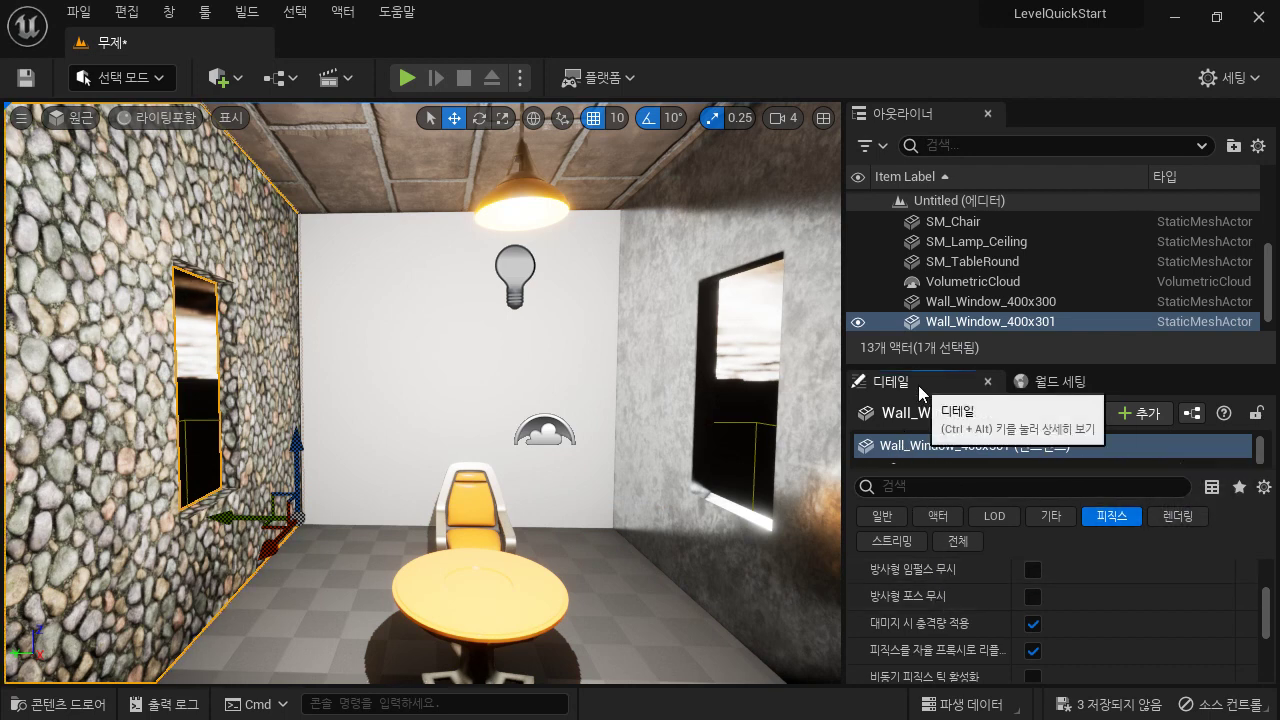
pyautogui.click(879, 517)
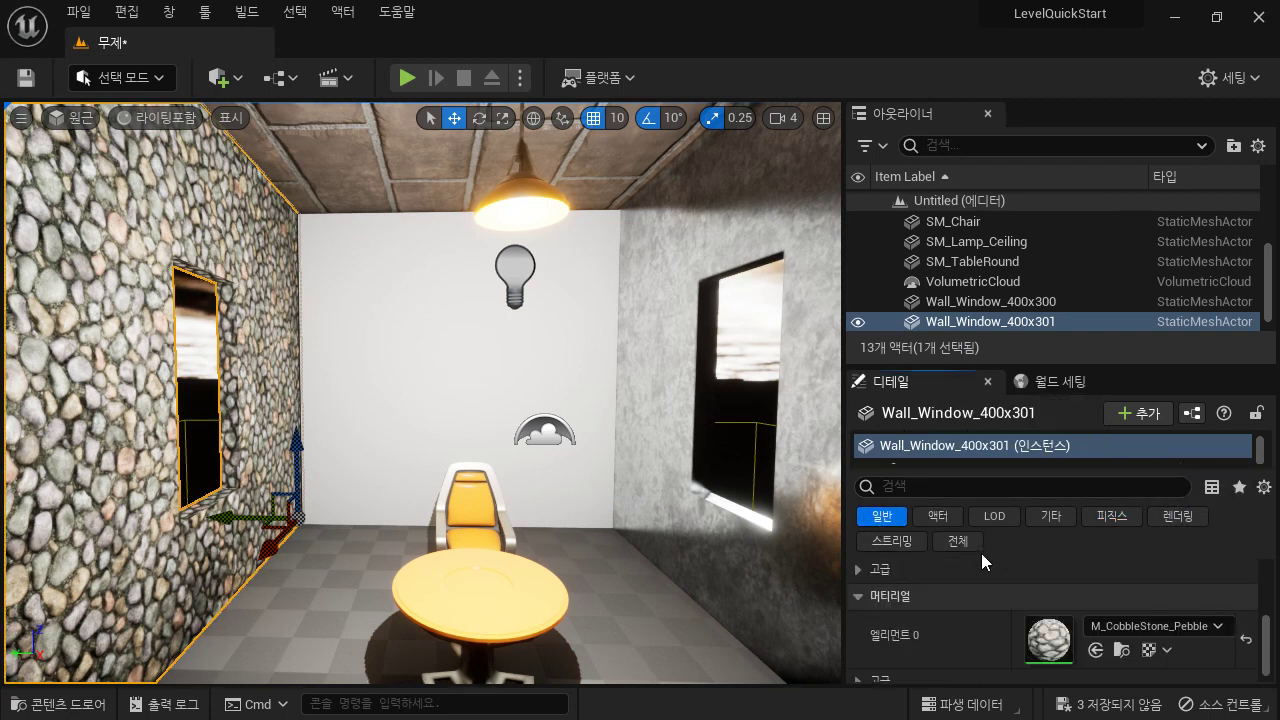
pyautogui.scroll(-1, 857, 599)
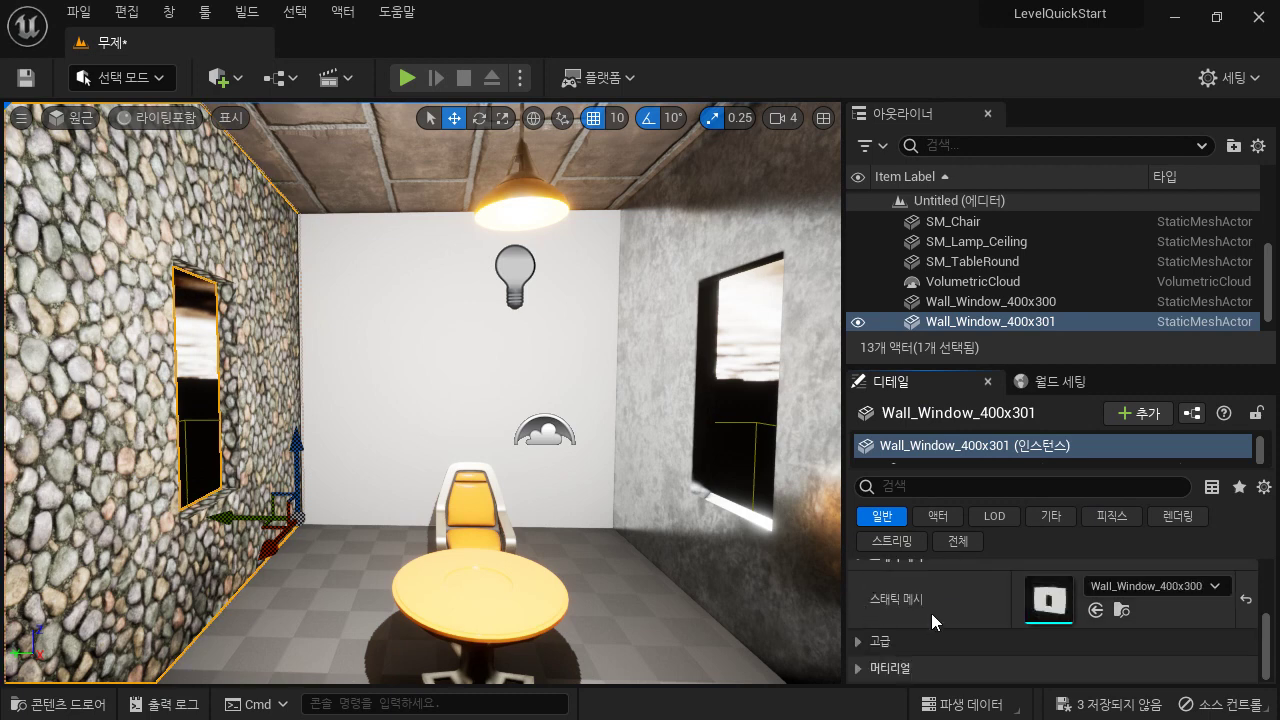
pyautogui.scroll(1, 929, 614)
pyautogui.click(860, 653)
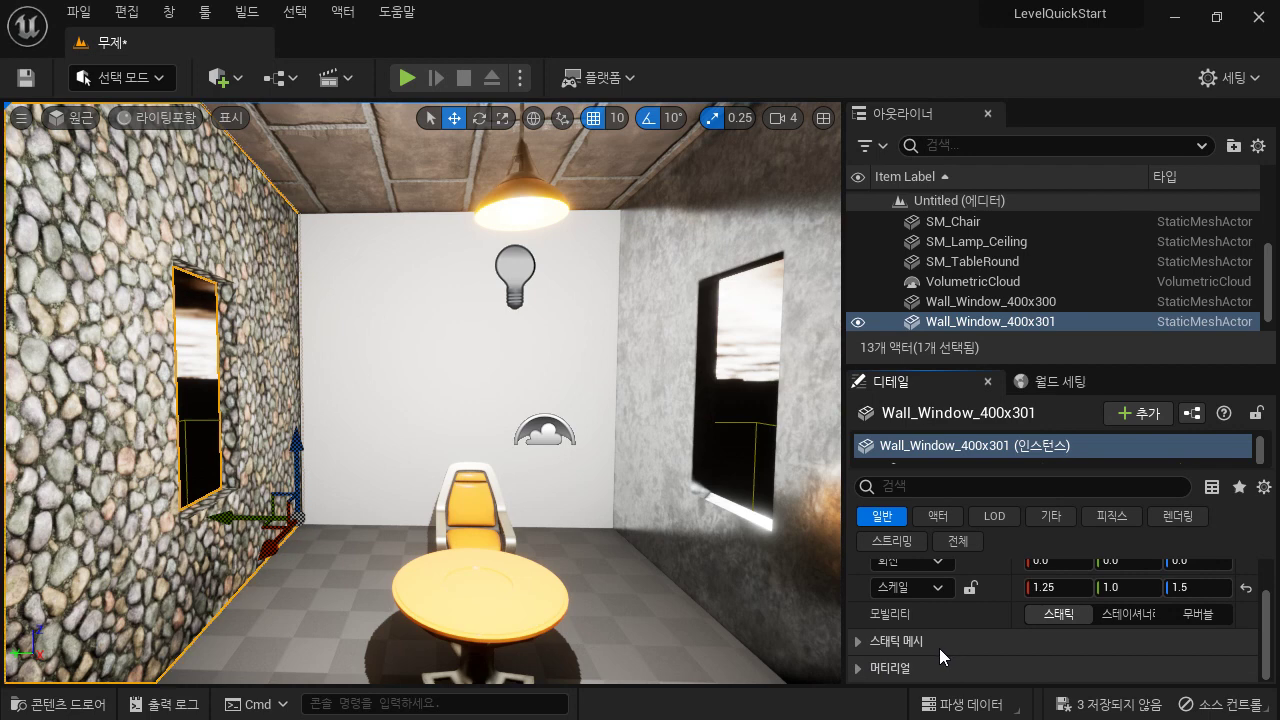
pyautogui.click(860, 668)
pyautogui.scroll(-2, 970, 658)
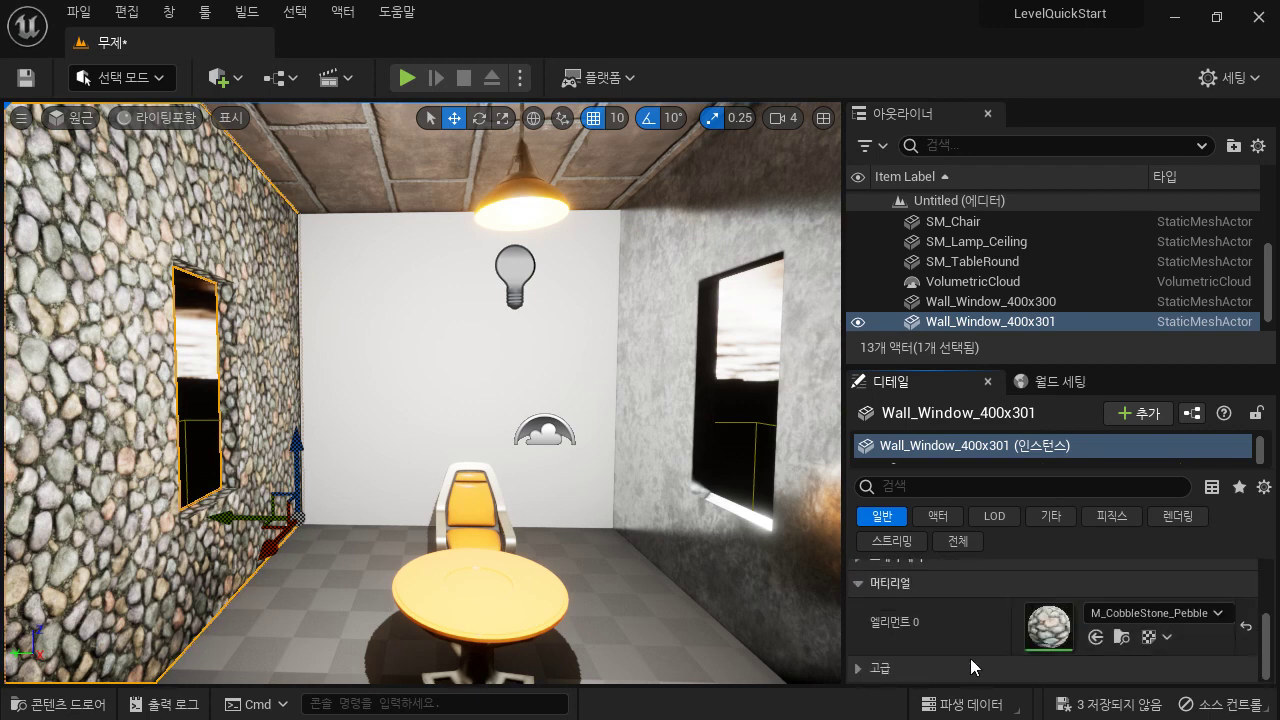
pyautogui.click(870, 668)
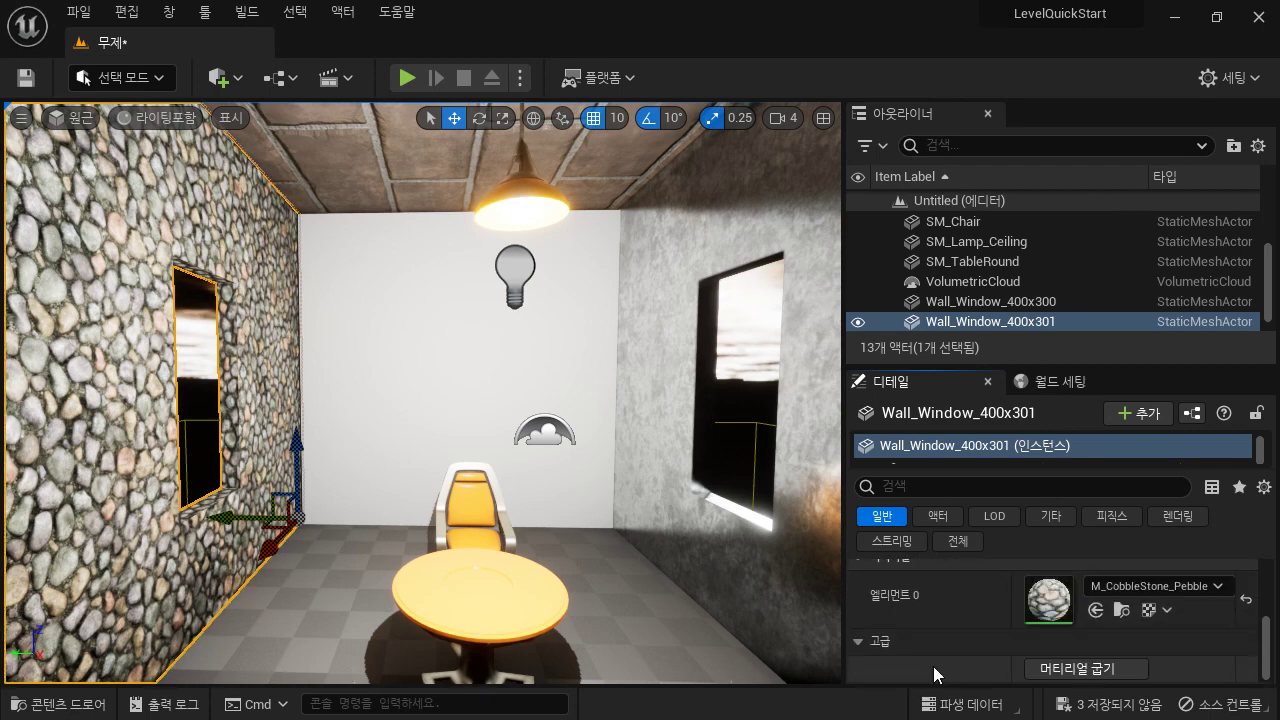
# Step: Reopen the cobblestone wall's Static Mesh settings and examine its assigned mesh
pyautogui.scroll(3, 865, 643)
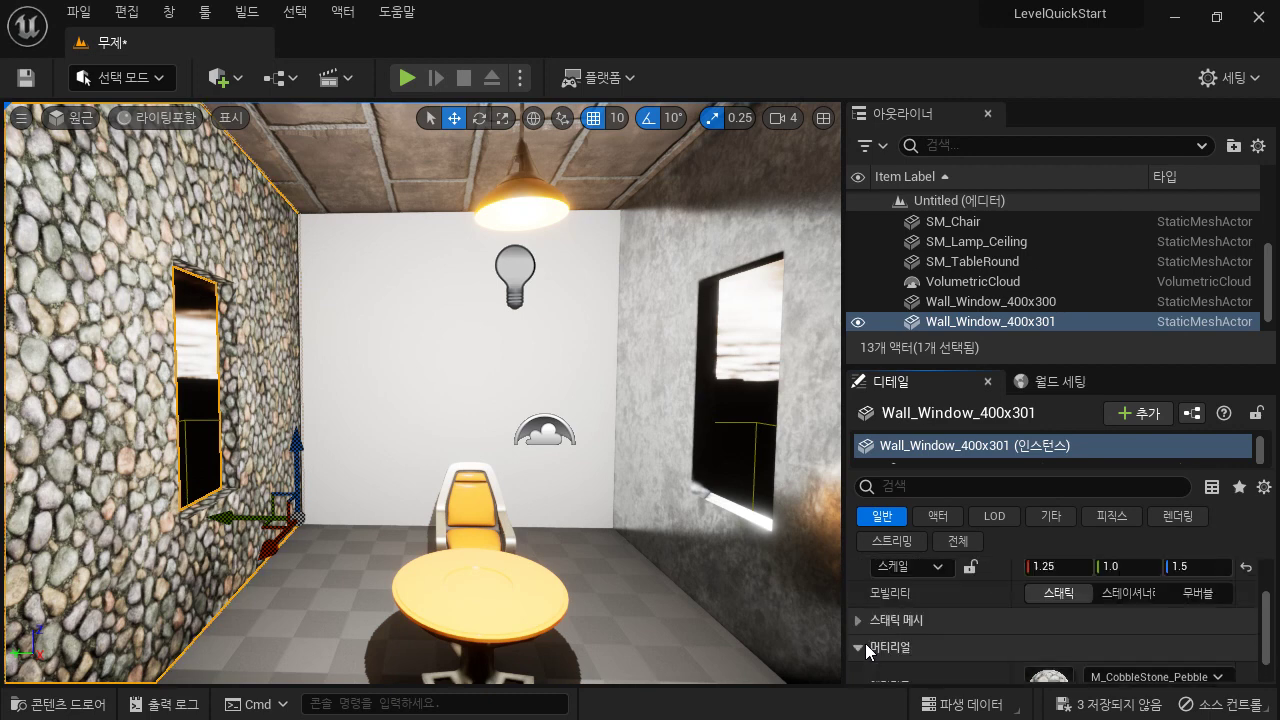
pyautogui.scroll(1, 867, 647)
pyautogui.click(866, 646)
pyautogui.scroll(-2, 870, 650)
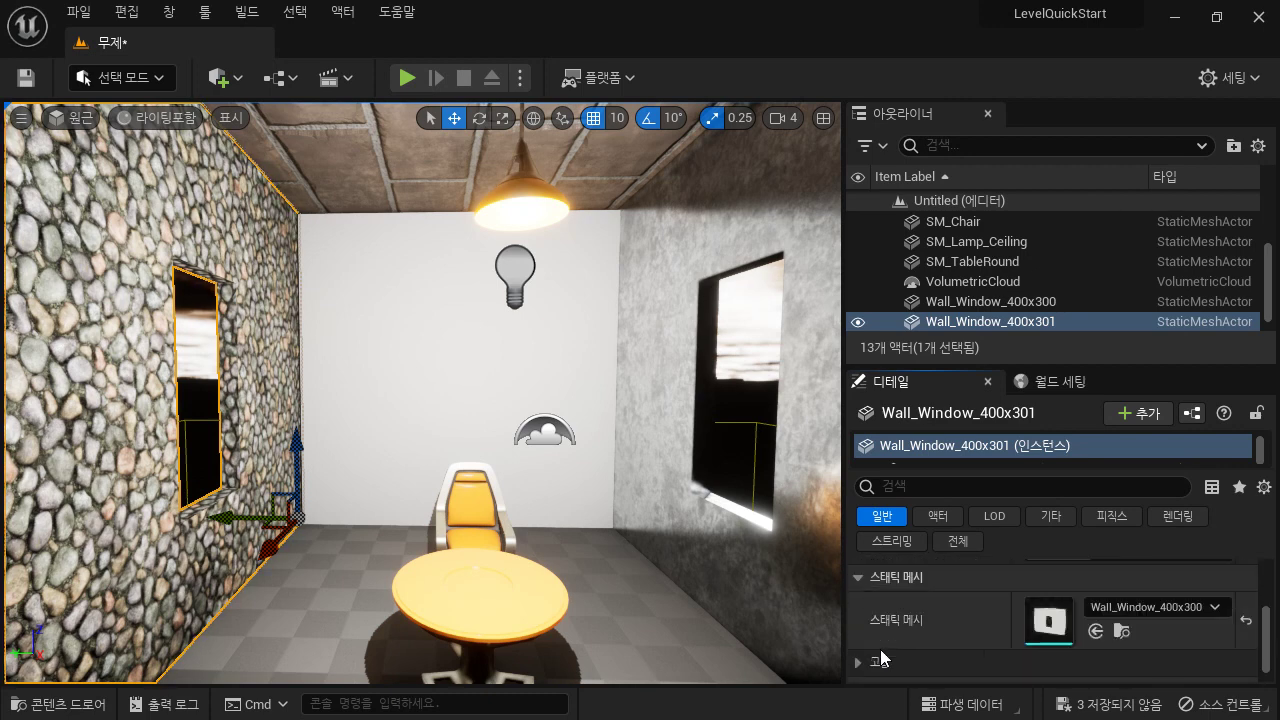
pyautogui.scroll(1, 896, 655)
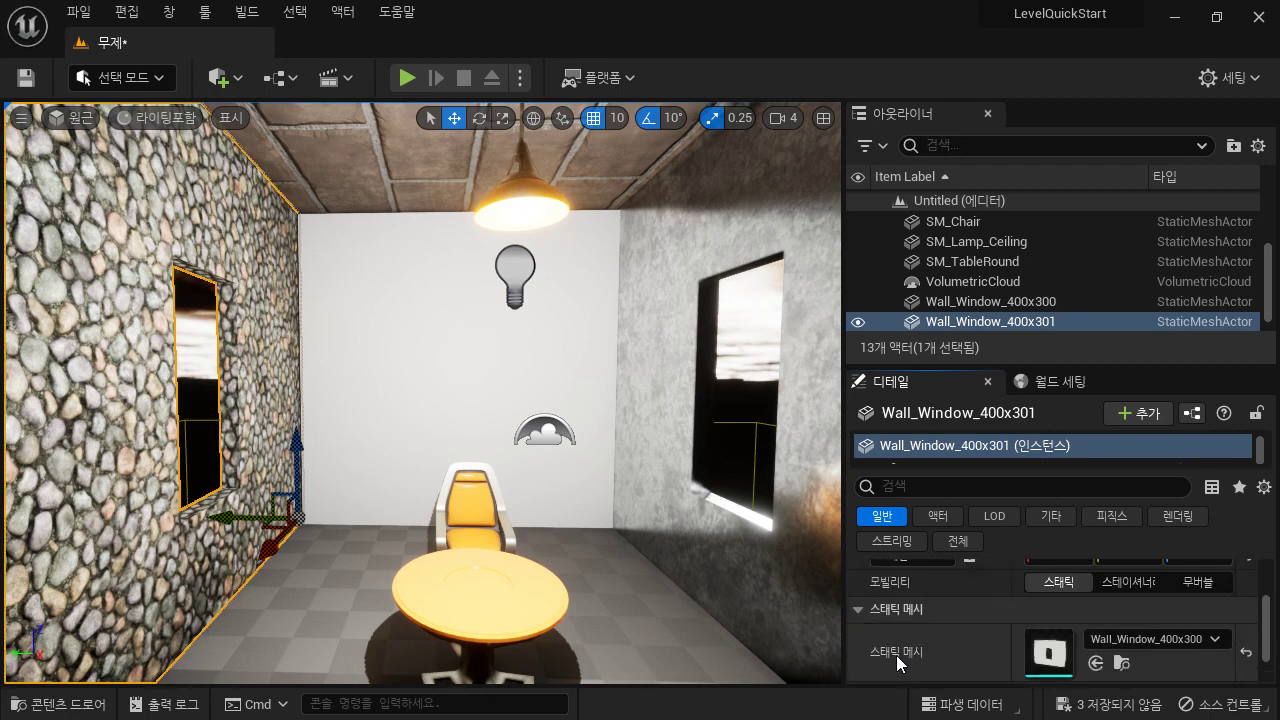
# Step: Collapse the cobblestone wall's Static Mesh settings and examine its Actor properties
pyautogui.click(855, 610)
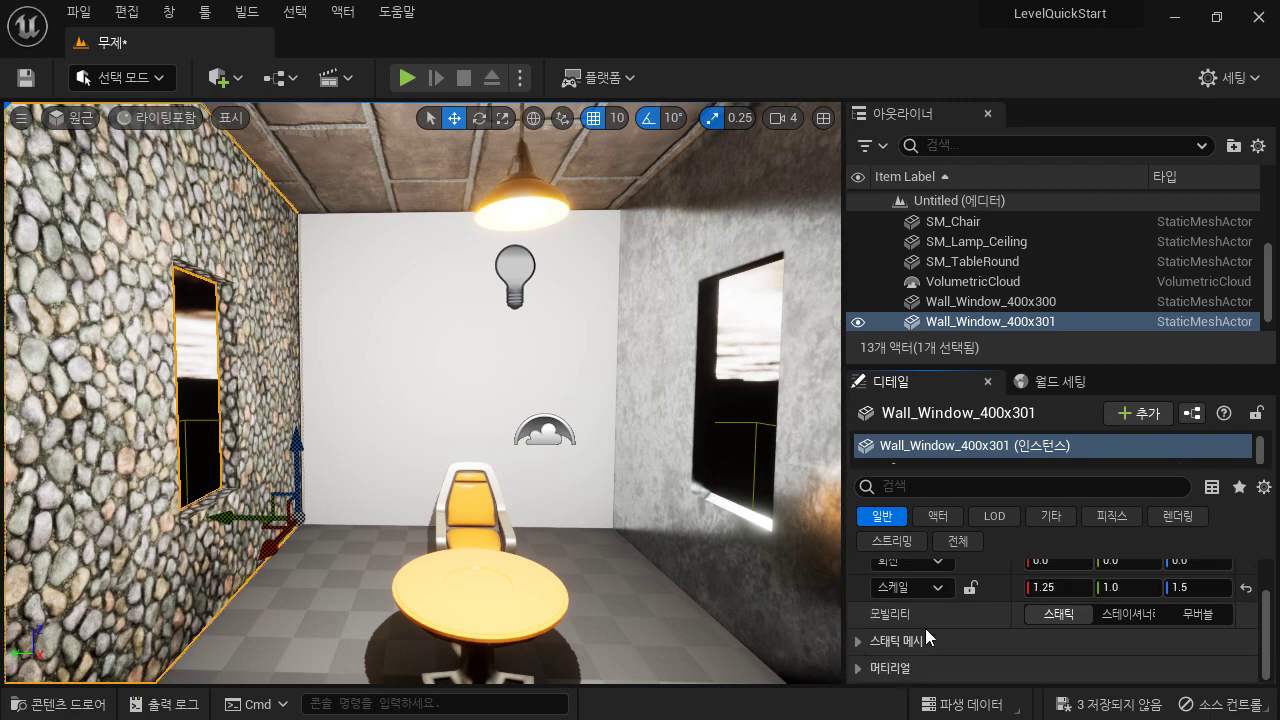
pyautogui.click(945, 515)
pyautogui.scroll(1, 940, 630)
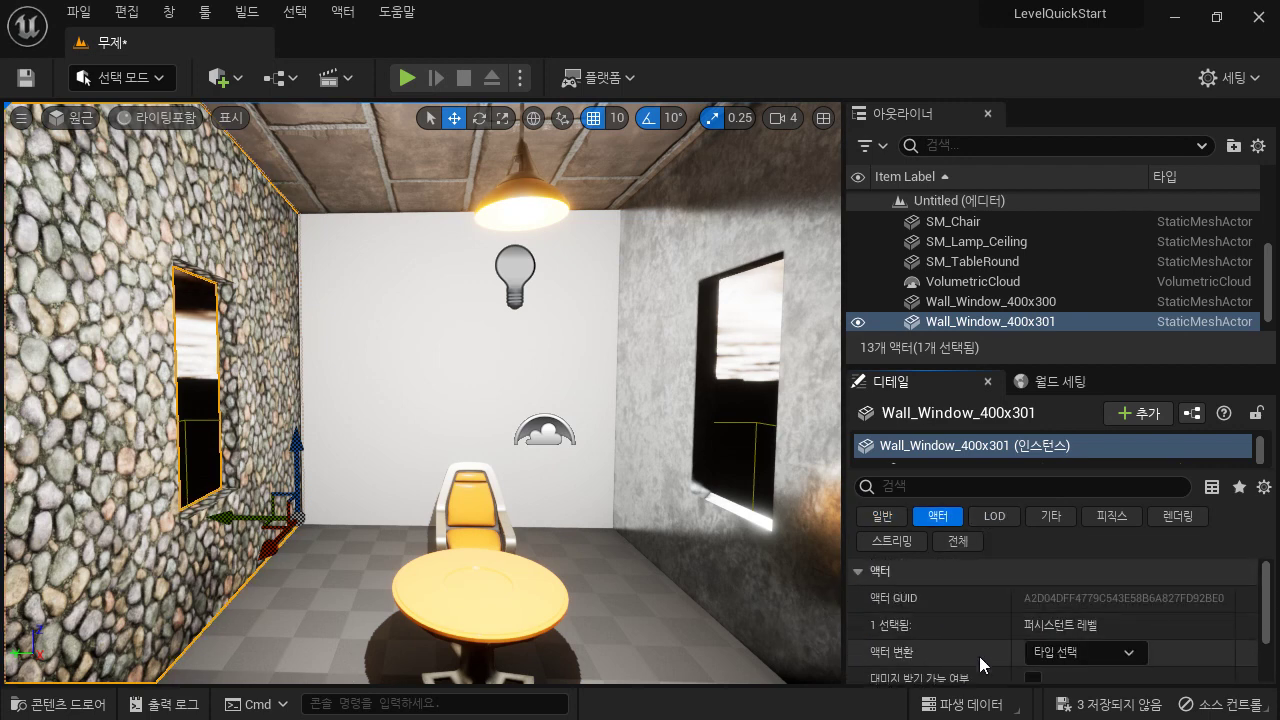
pyautogui.scroll(-1, 979, 656)
pyautogui.scroll(-1, 979, 658)
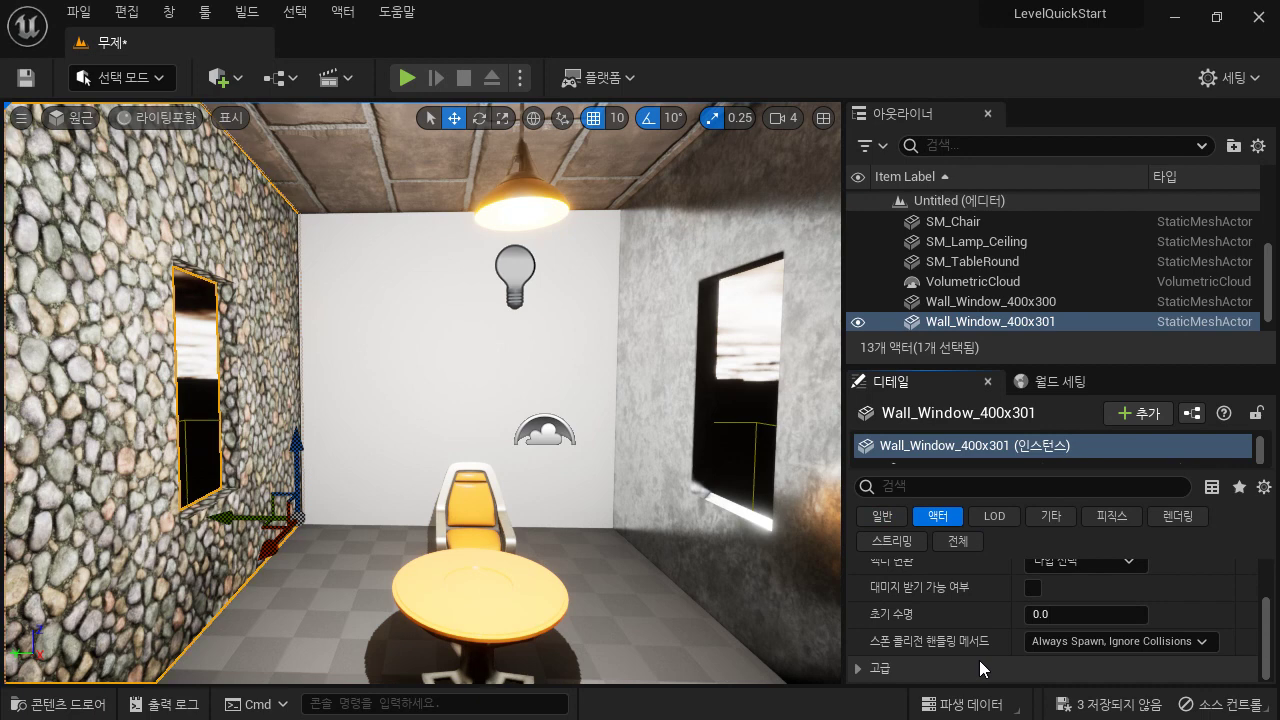
pyautogui.scroll(1, 979, 660)
pyautogui.scroll(2, 979, 660)
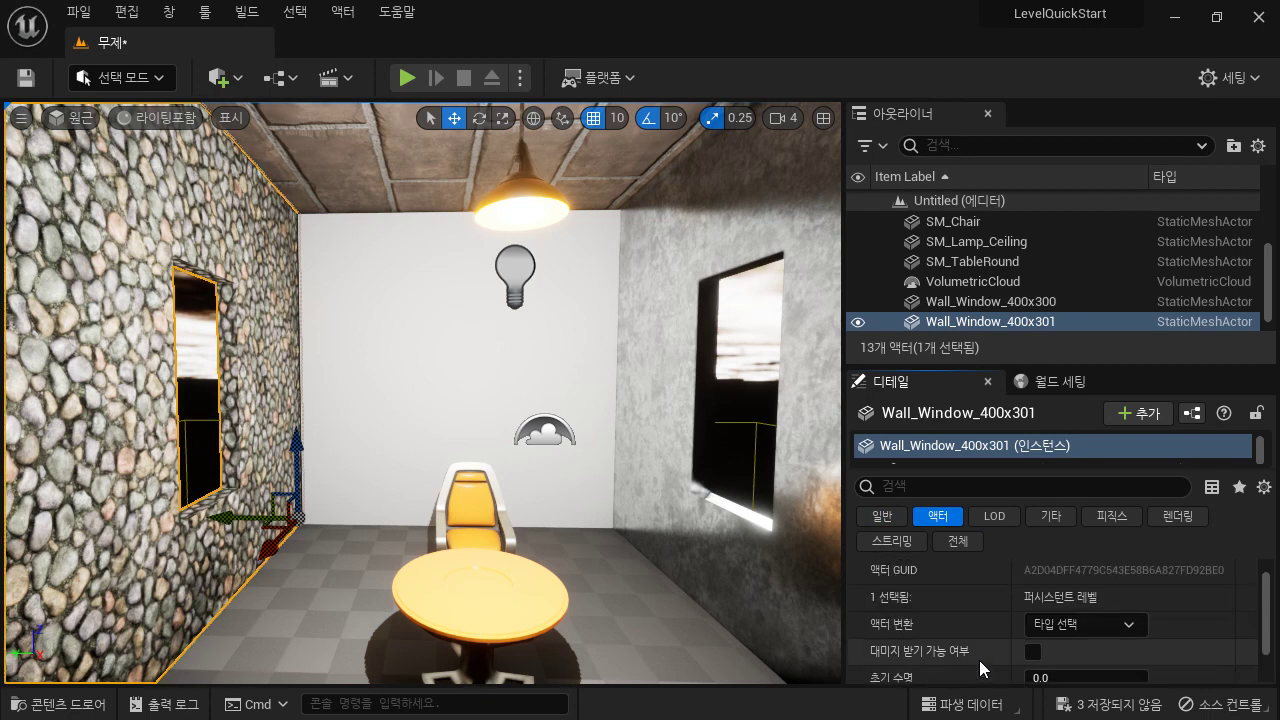
# Step: Examine the cobblestone wall's LOD, Misc and Physics properties one after another
pyautogui.click(1007, 518)
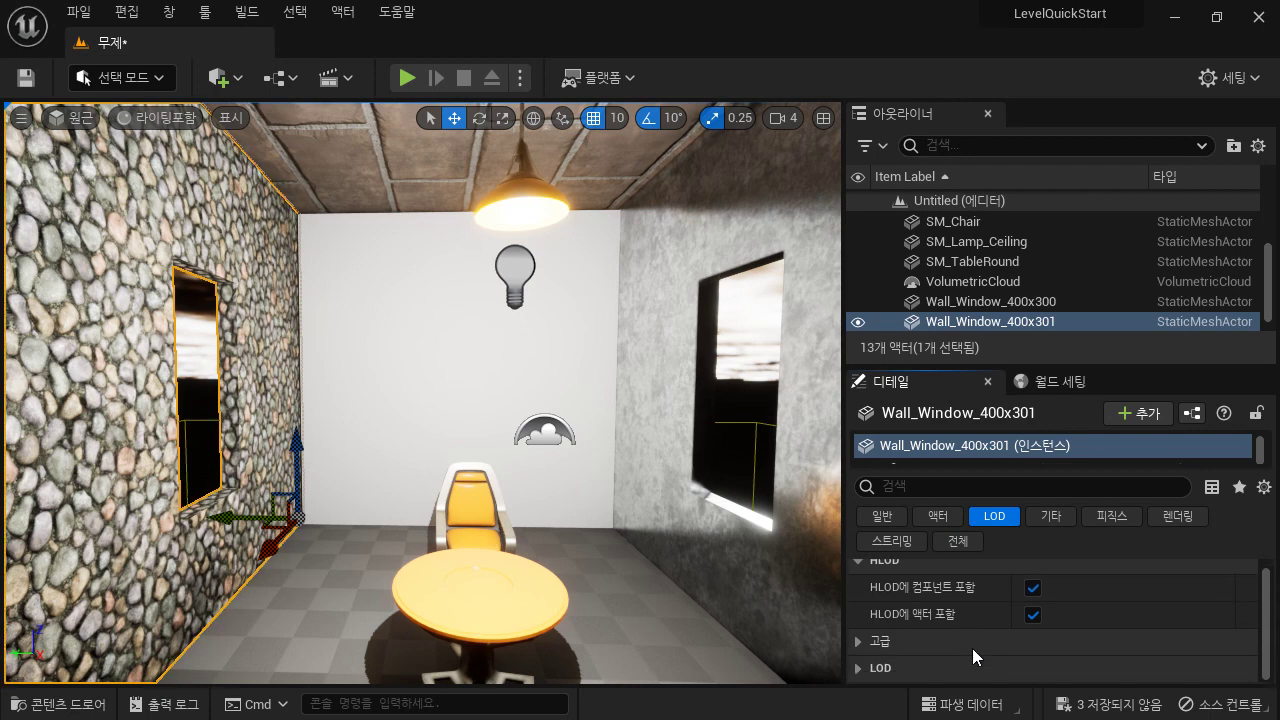
pyautogui.click(1049, 518)
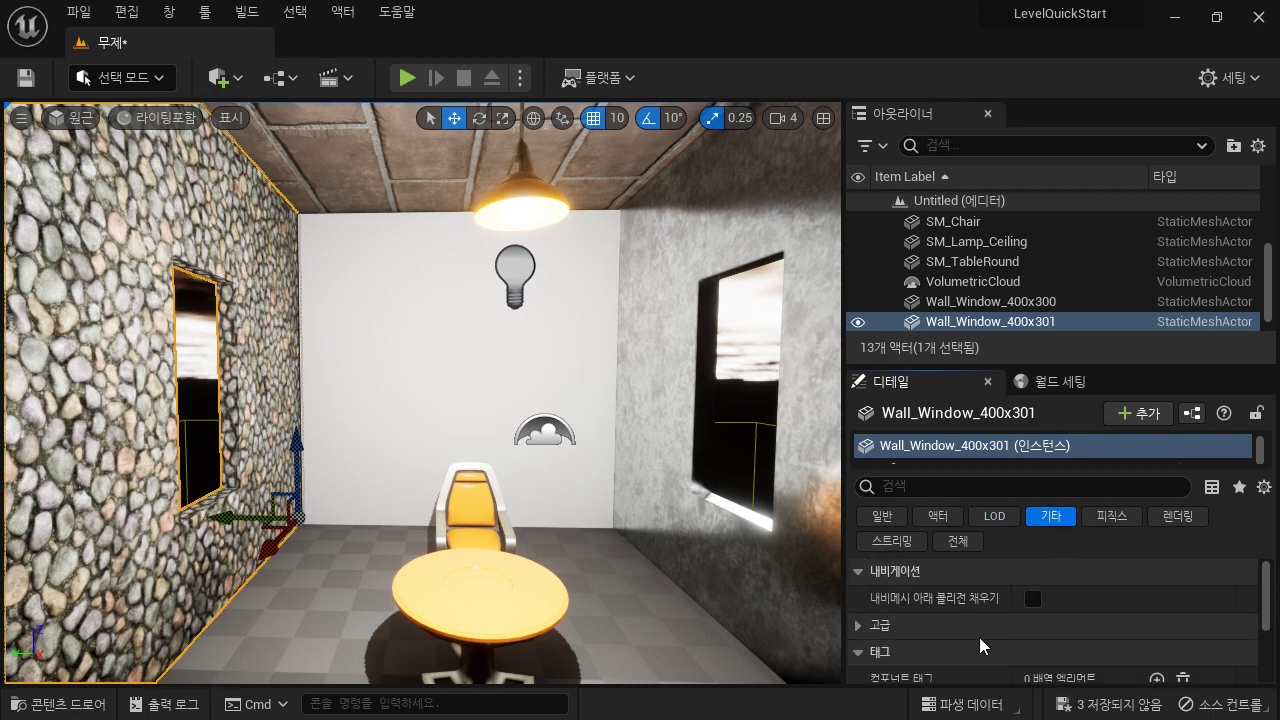
pyautogui.scroll(-3, 979, 637)
pyautogui.scroll(3, 979, 637)
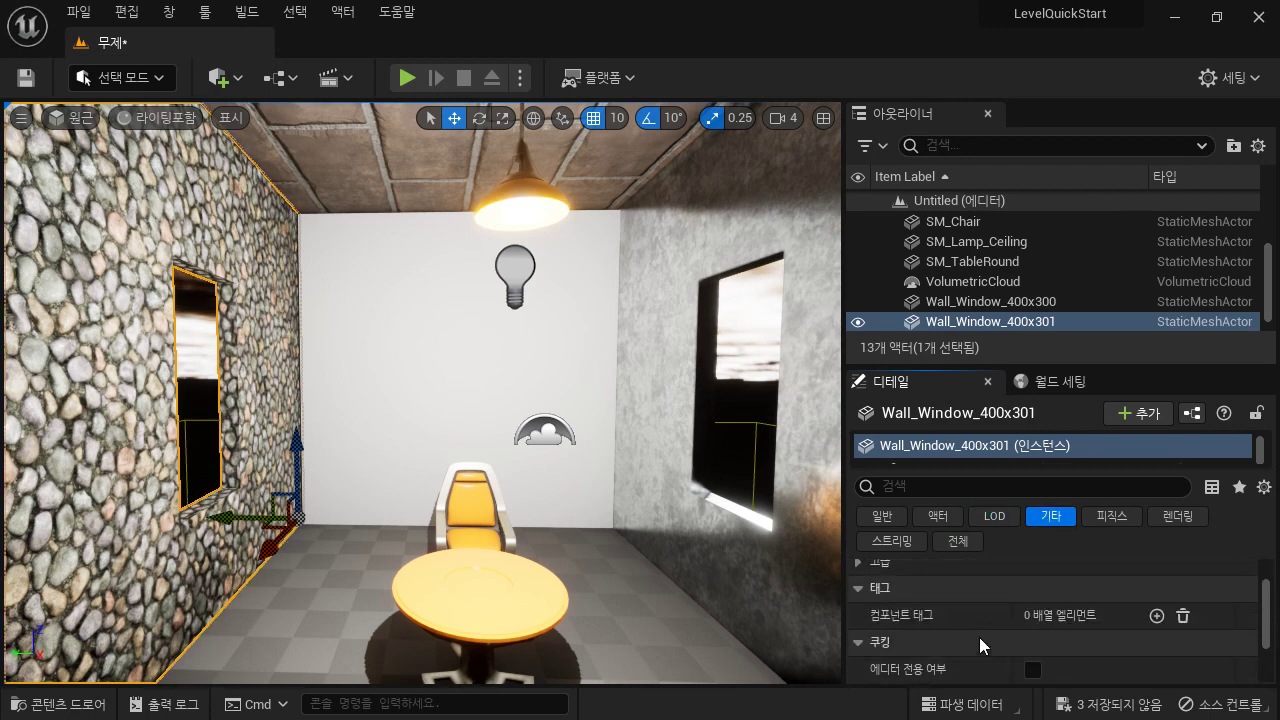
pyautogui.click(1111, 516)
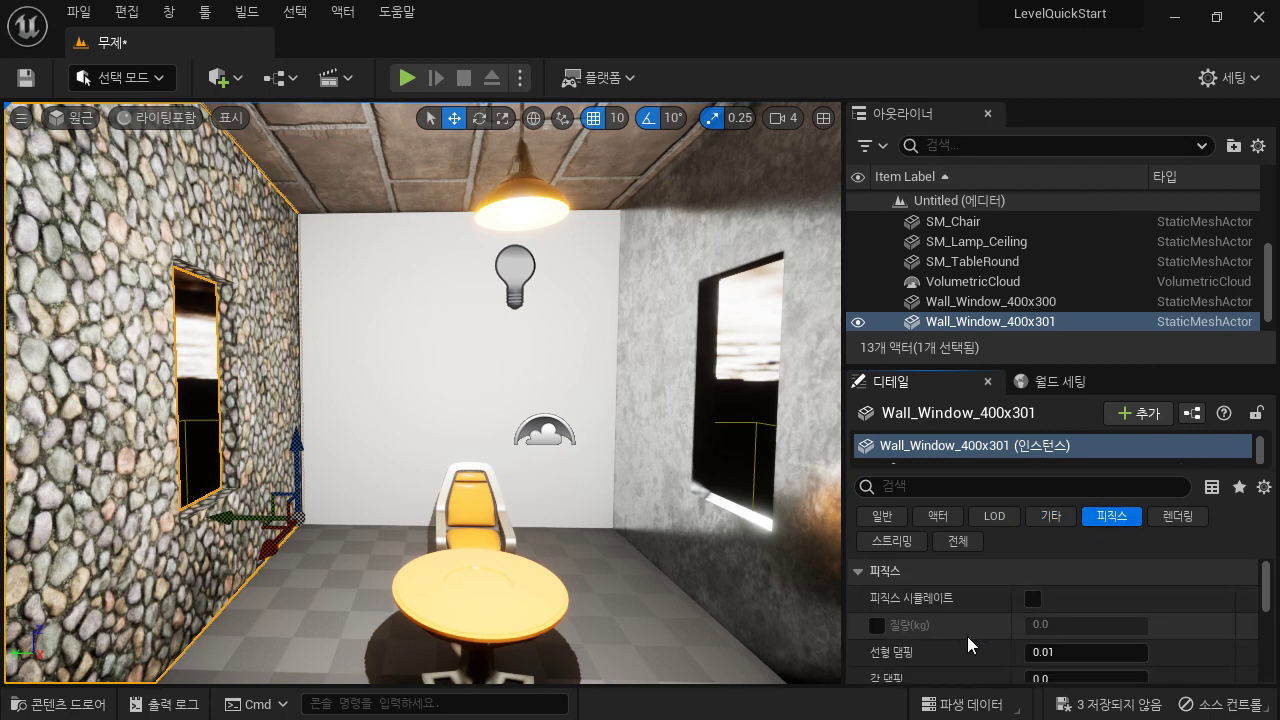
pyautogui.scroll(-3, 967, 636)
pyautogui.scroll(3, 980, 643)
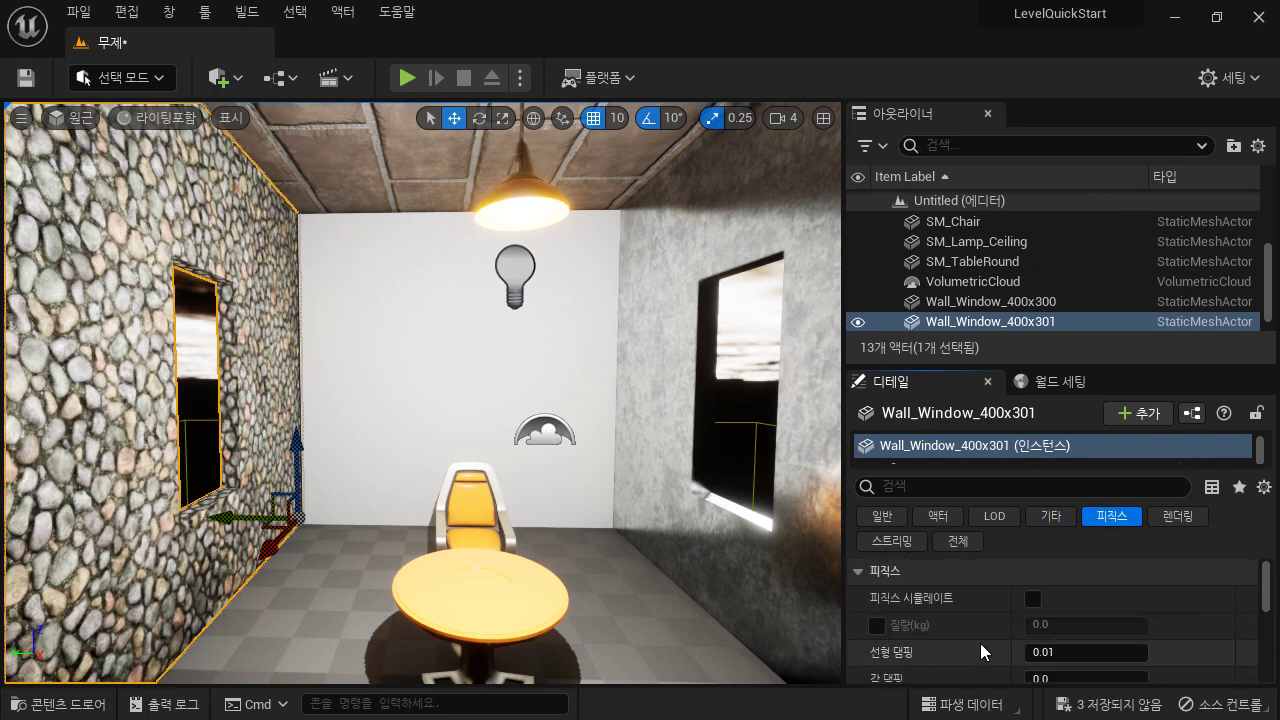
# Step: Examine the wall's Rendering properties, briefly expanding and collapsing the Advanced settings under Lighting
pyautogui.click(1190, 516)
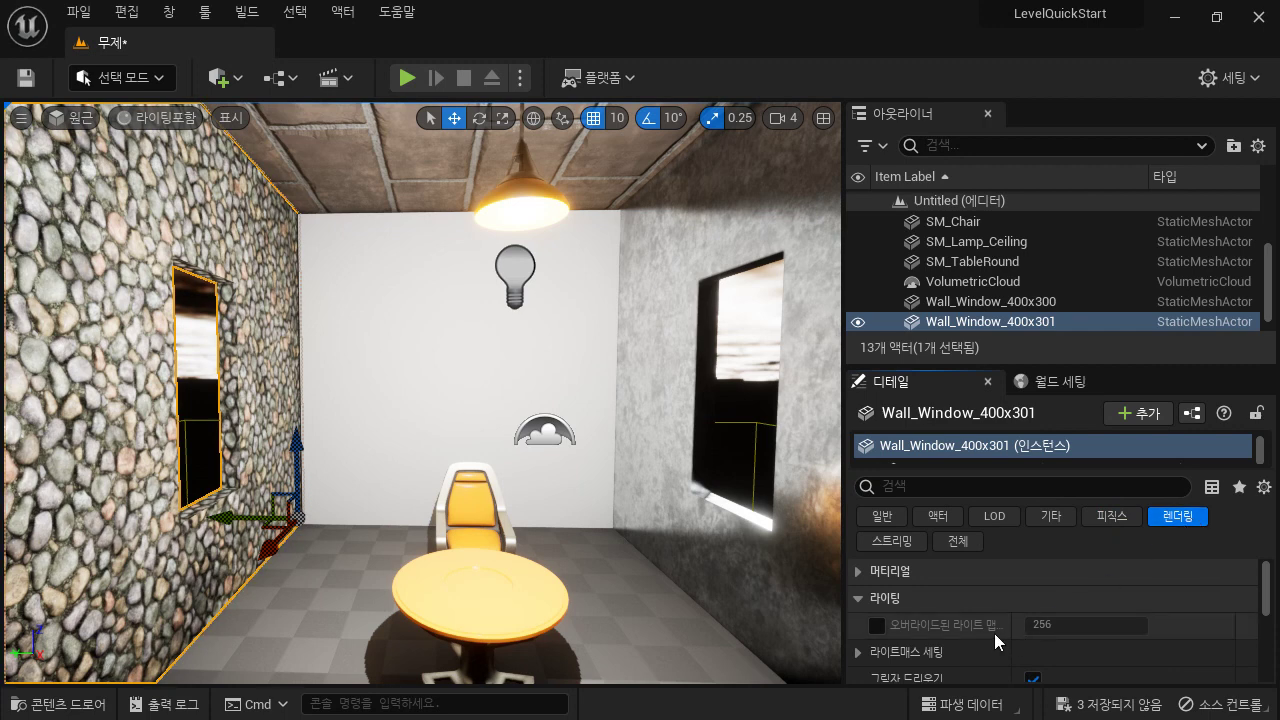
pyautogui.scroll(-2, 974, 634)
pyautogui.scroll(1, 974, 634)
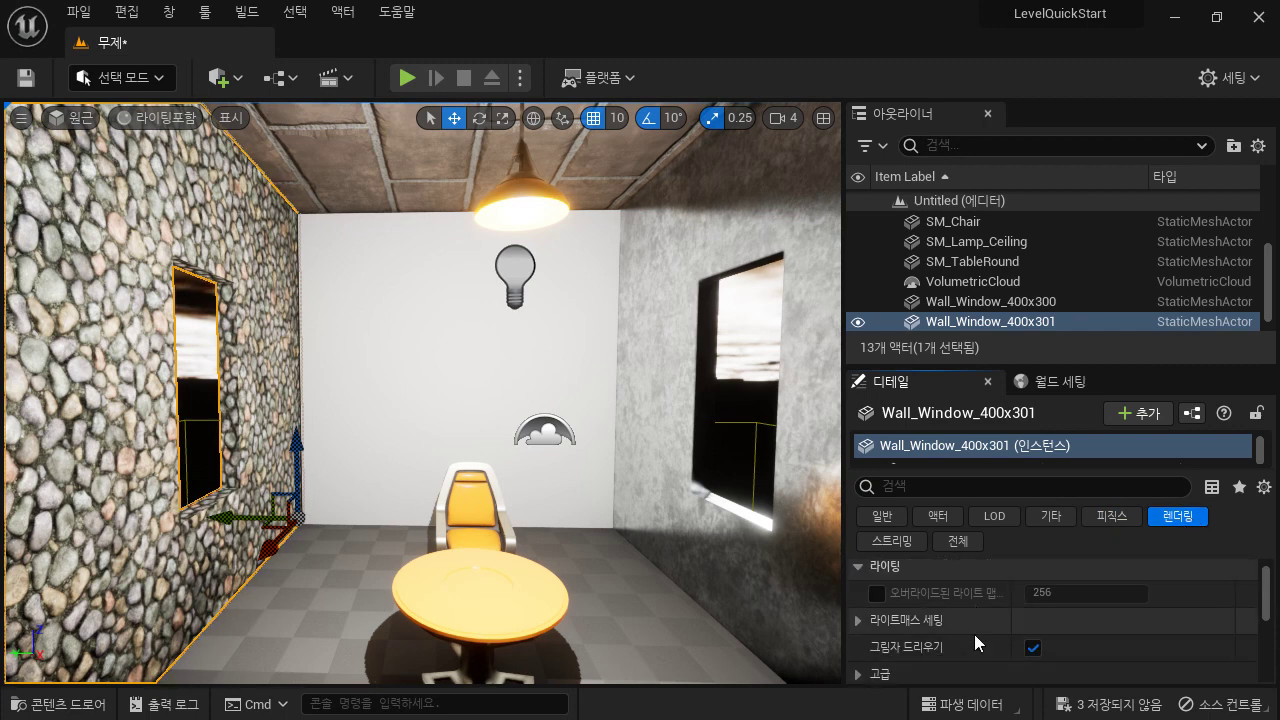
pyautogui.scroll(-2, 974, 634)
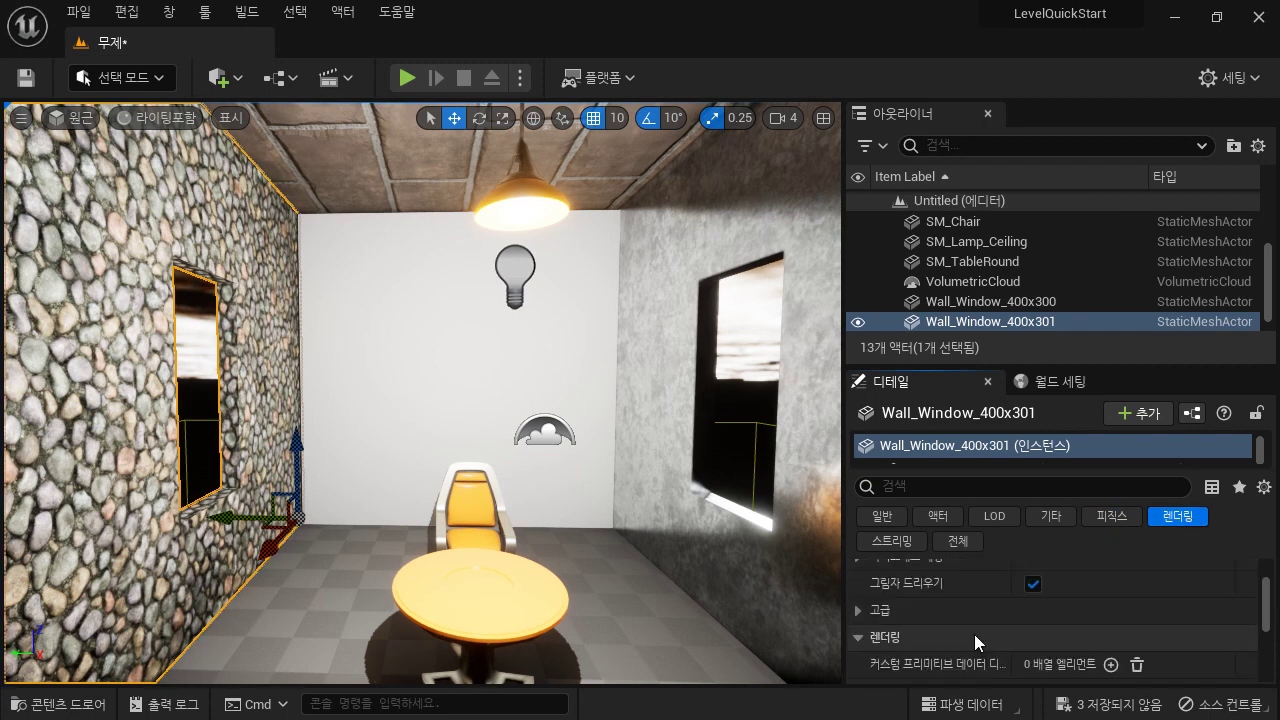
pyautogui.click(858, 611)
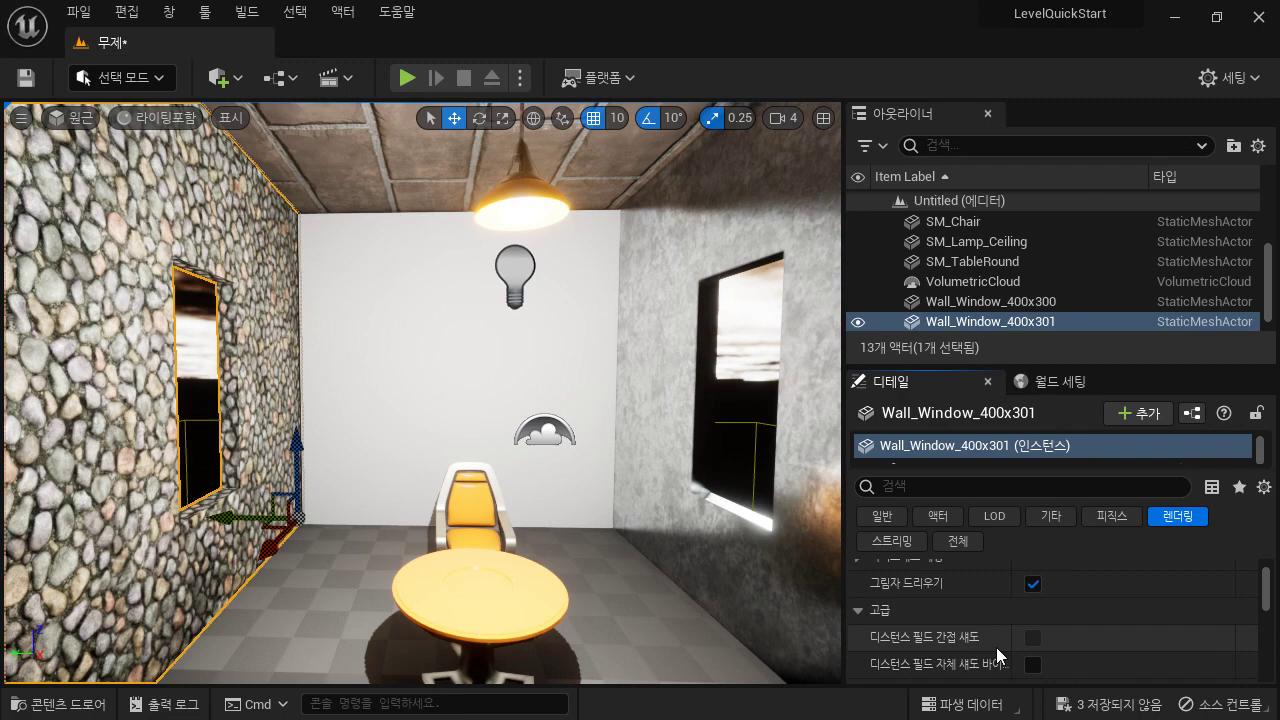
pyautogui.click(857, 611)
# Step: View the cobblestone wall from outside the room and switch its Cast Shadow off and back on to compare the shadow
pyautogui.press('s')
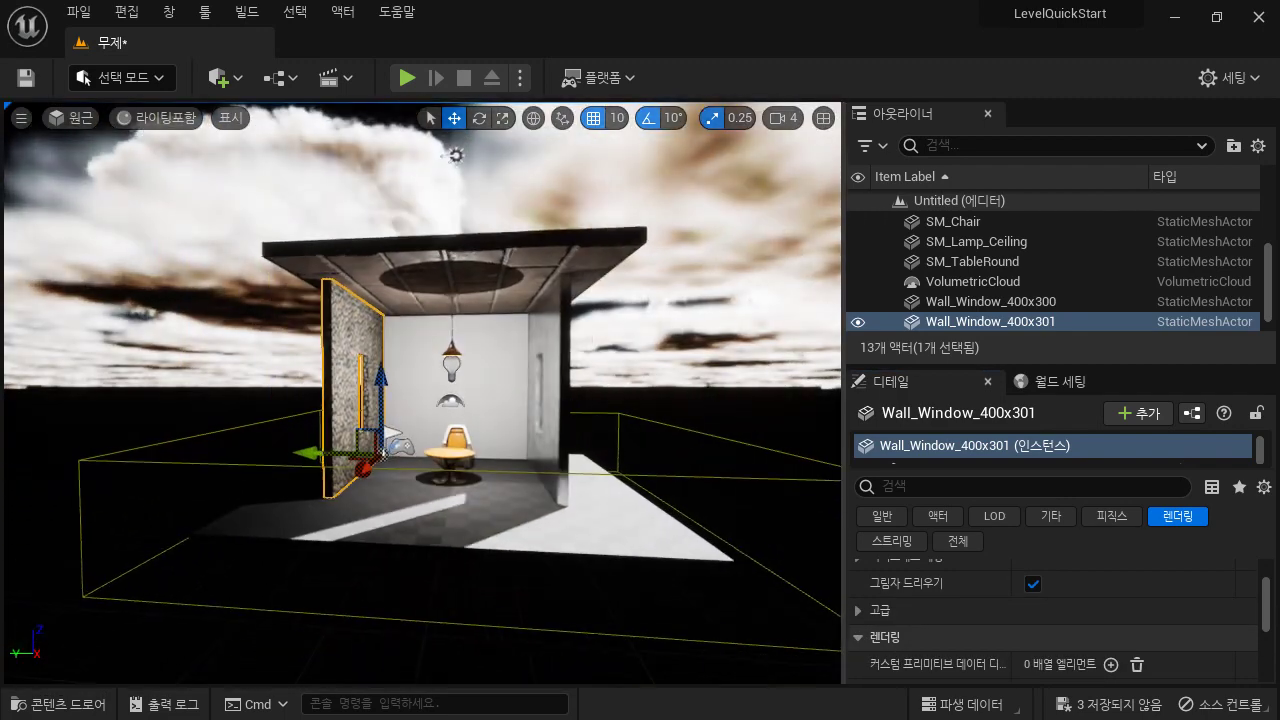
pyautogui.moveTo(451, 120); pyautogui.dragTo(522, 112, button='right')
pyautogui.press('w')
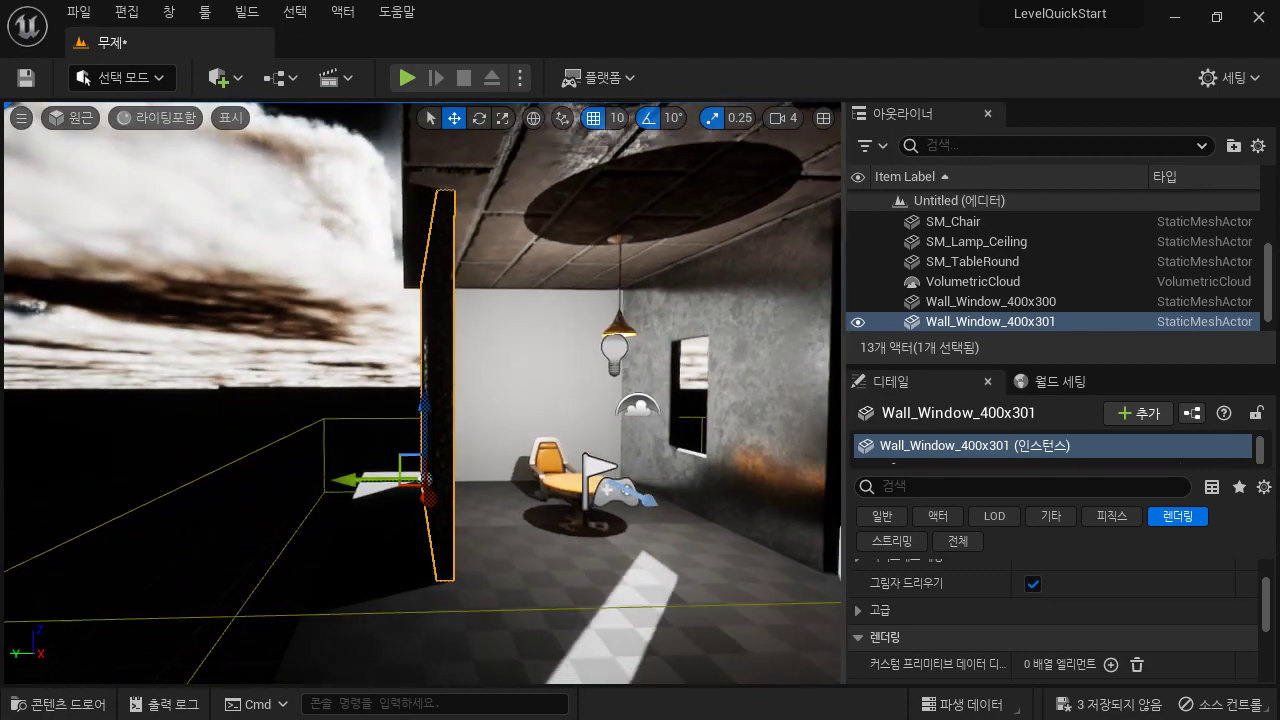
pyautogui.click(1034, 585)
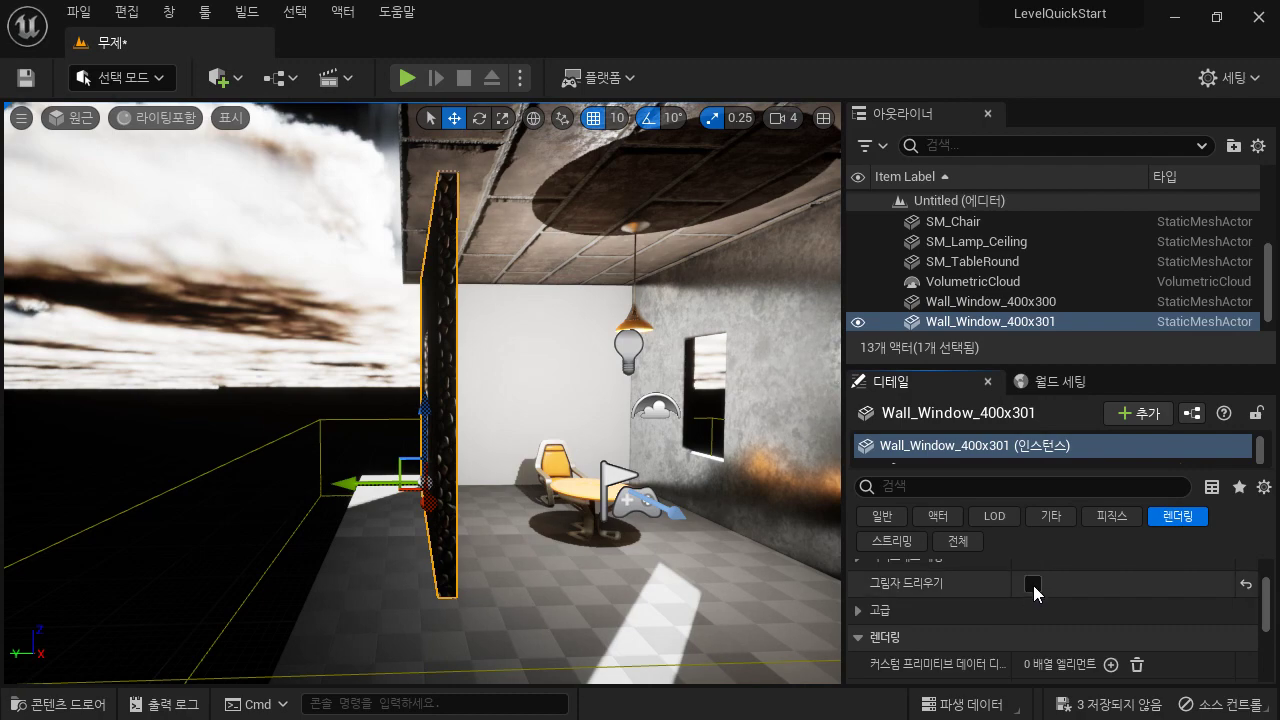
pyautogui.click(1033, 585)
pyautogui.click(1033, 585)
pyautogui.click(1033, 585)
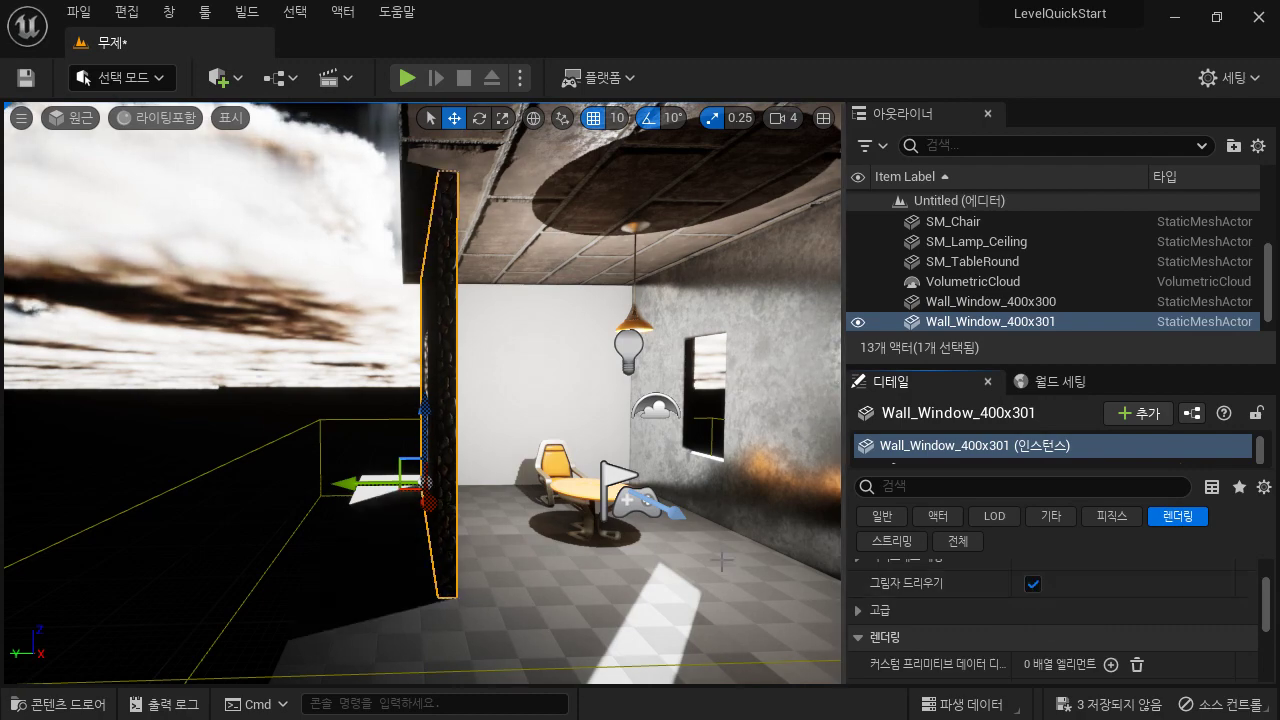
# Step: Collapse the wall's Rendering category and expand Lighting's Advanced settings as far as the dynamic indirect lighting options
pyautogui.press('a')
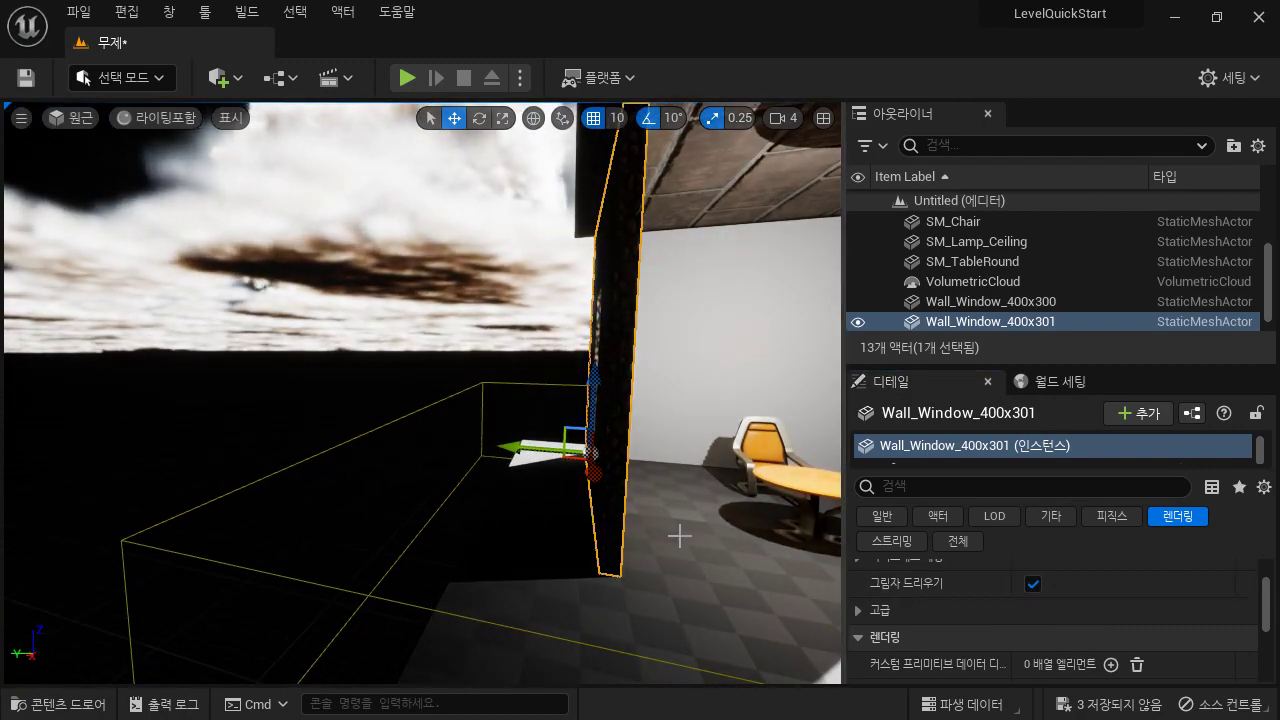
pyautogui.moveTo(680, 536); pyautogui.dragTo(780, 540, button='right')
pyautogui.press('s')
pyautogui.click(858, 636)
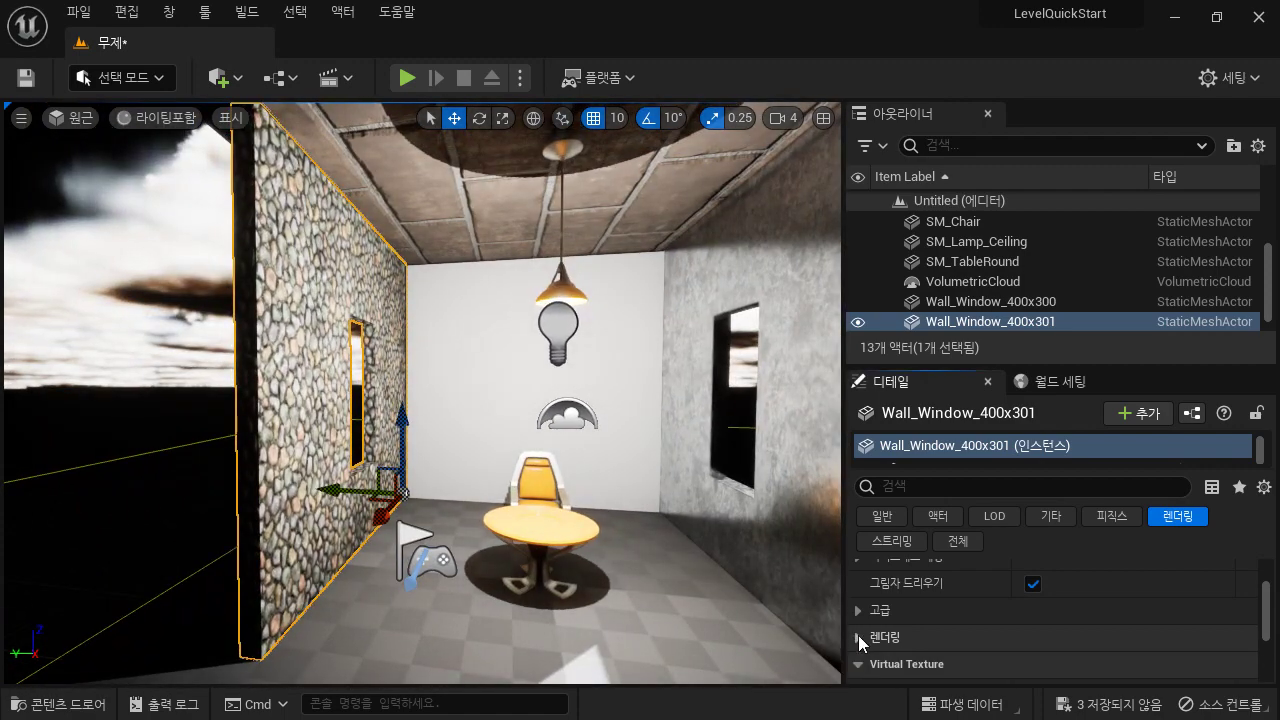
pyautogui.click(861, 609)
pyautogui.scroll(-5, 935, 618)
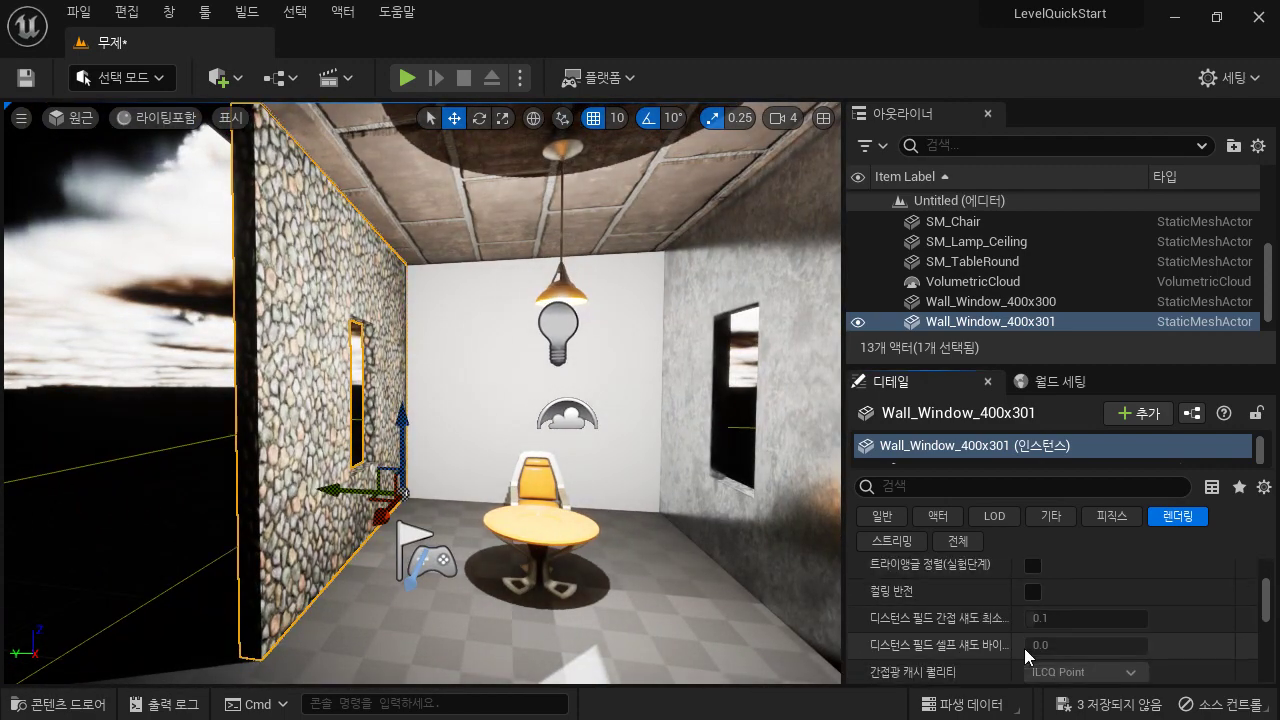
pyautogui.scroll(-2, 1070, 650)
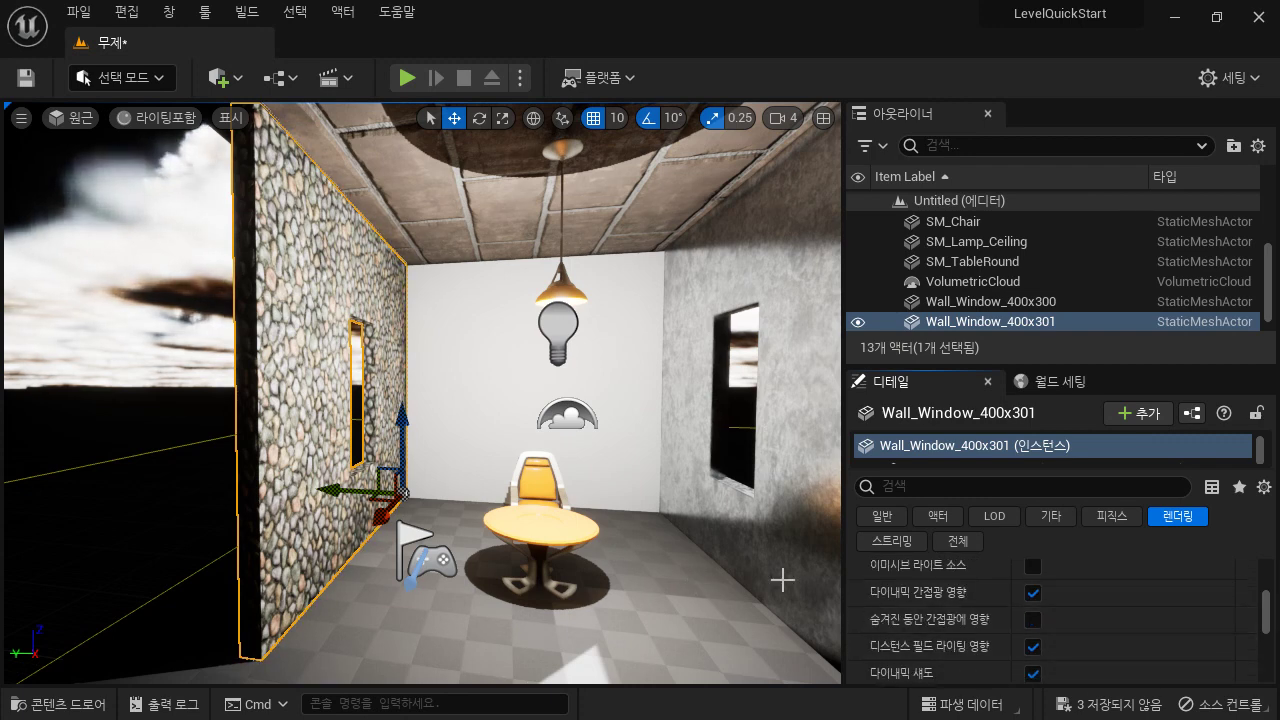
# Step: Switch the wall's Affect Dynamic Indirect Lighting and Affect Distance Field Lighting off and back on to compare the effect
pyautogui.click(1033, 593)
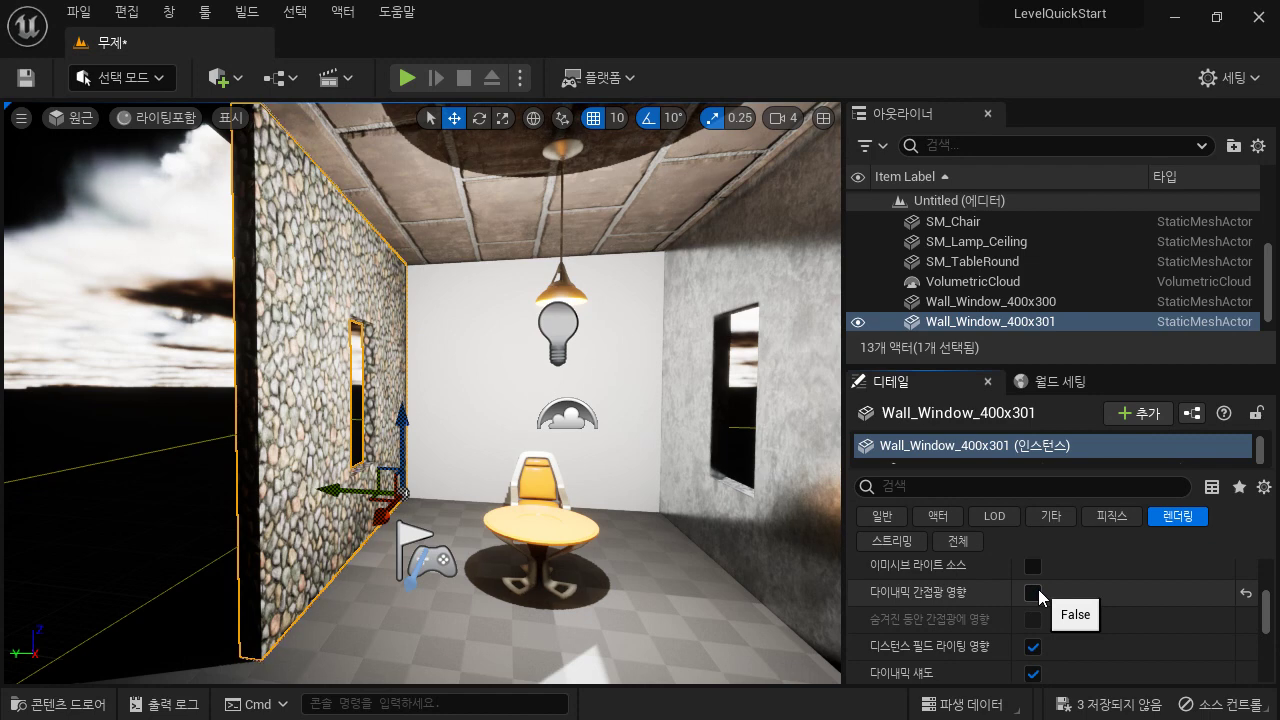
pyautogui.click(1038, 589)
pyautogui.click(1038, 589)
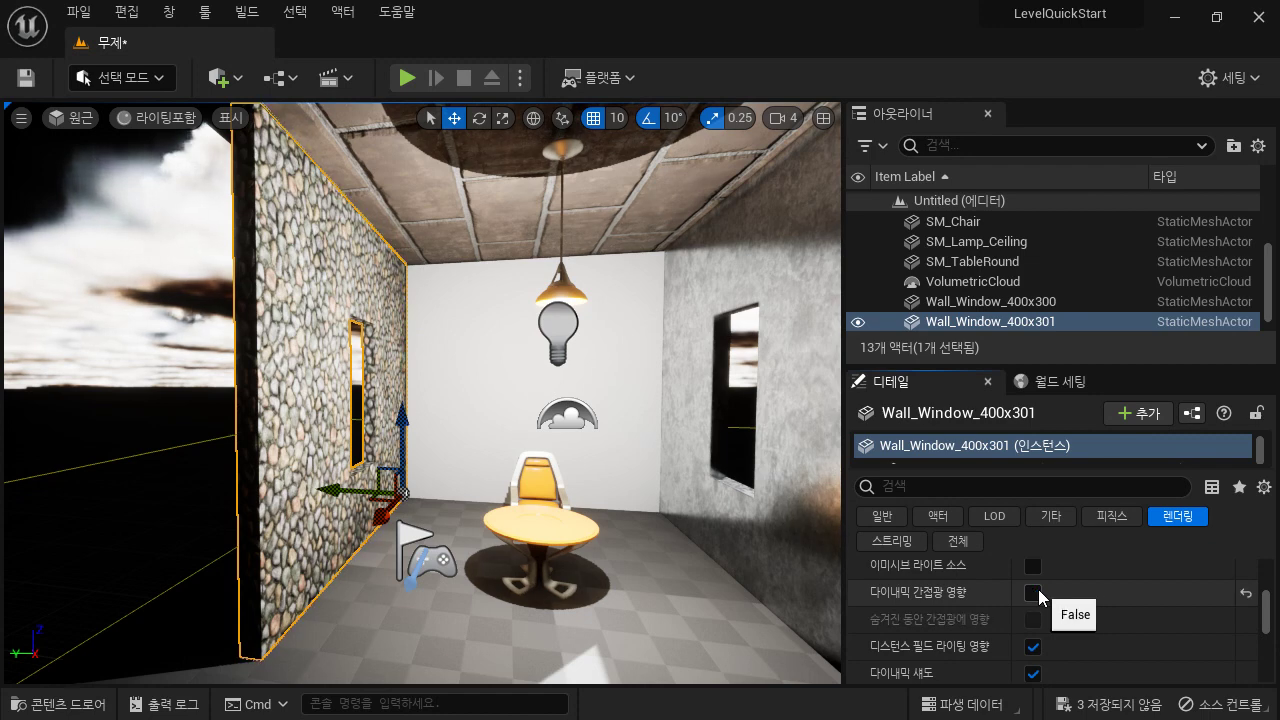
pyautogui.click(1038, 589)
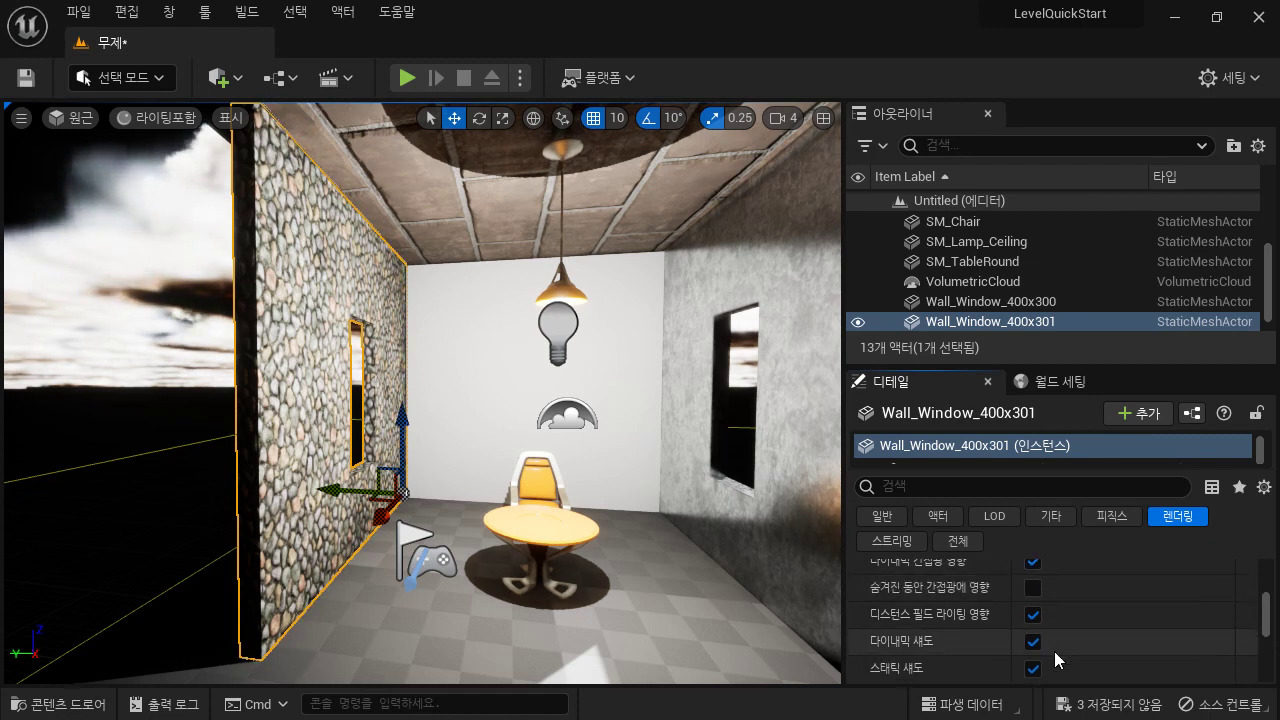
pyautogui.scroll(-1, 1049, 638)
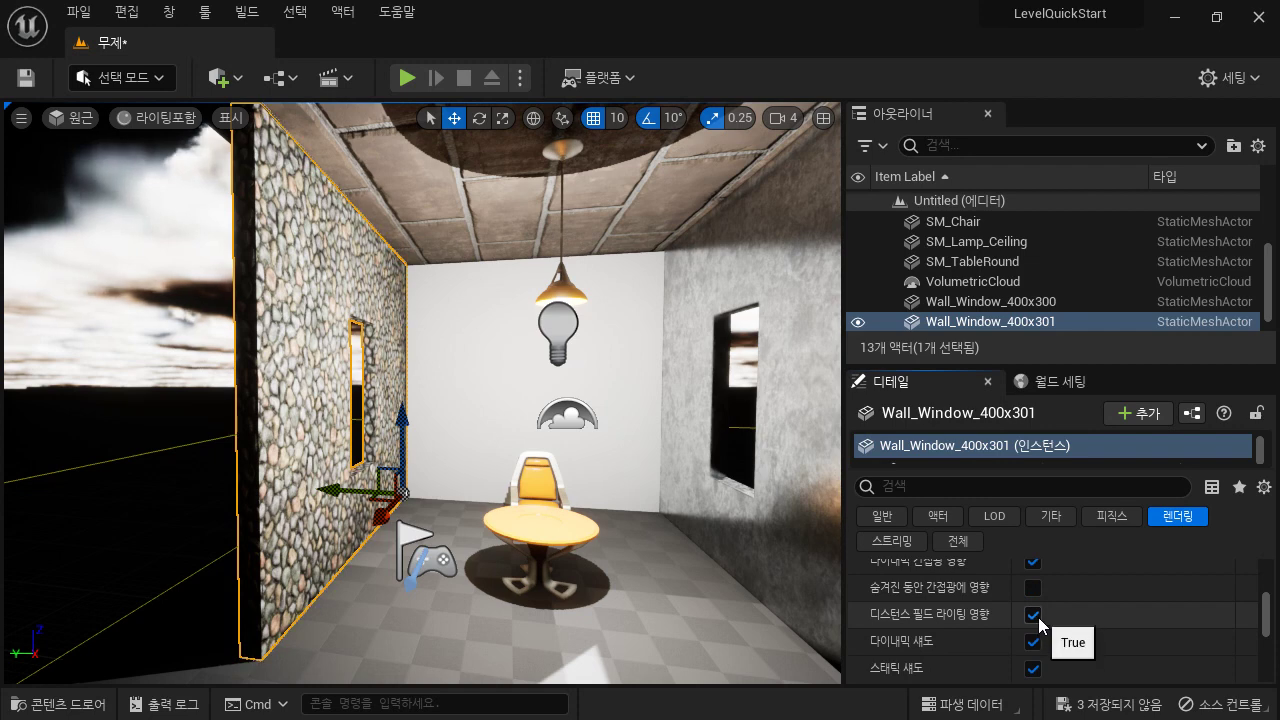
pyautogui.click(1035, 617)
pyautogui.click(1035, 617)
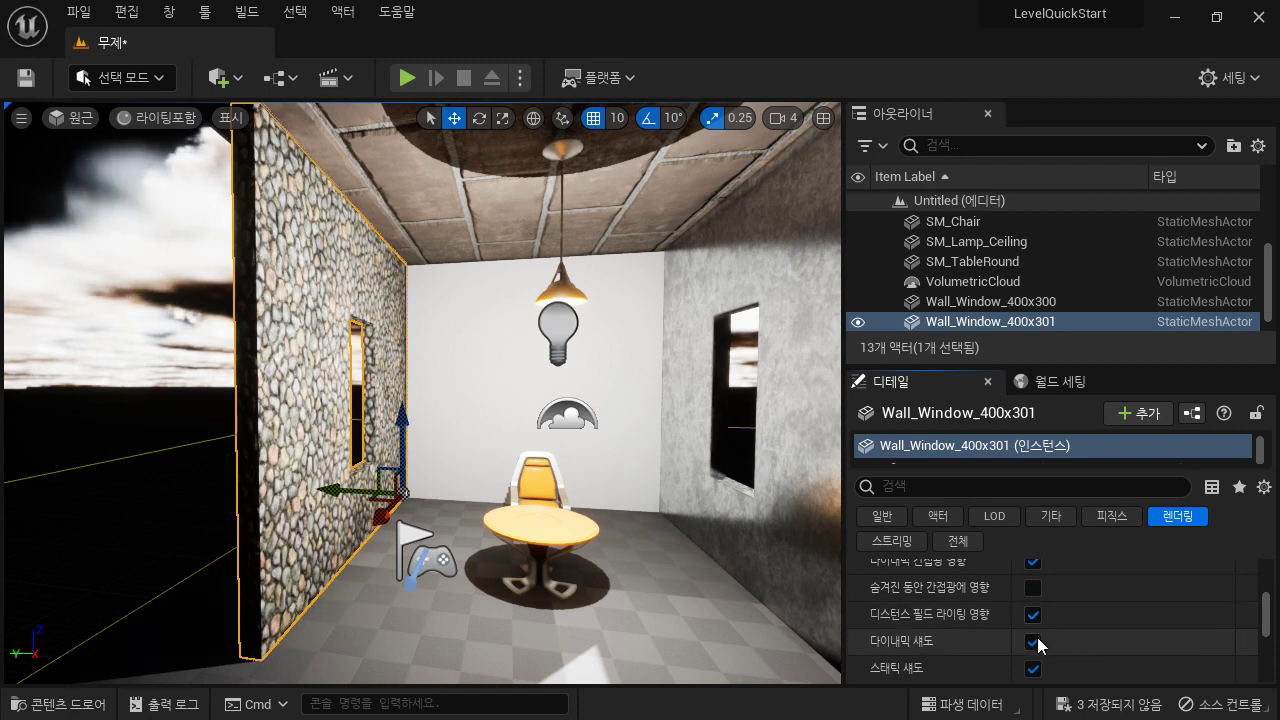
# Step: Switch the cobblestone wall's Dynamic Shadow off and back on repeatedly to compare the effect on the wall
pyautogui.click(1035, 643)
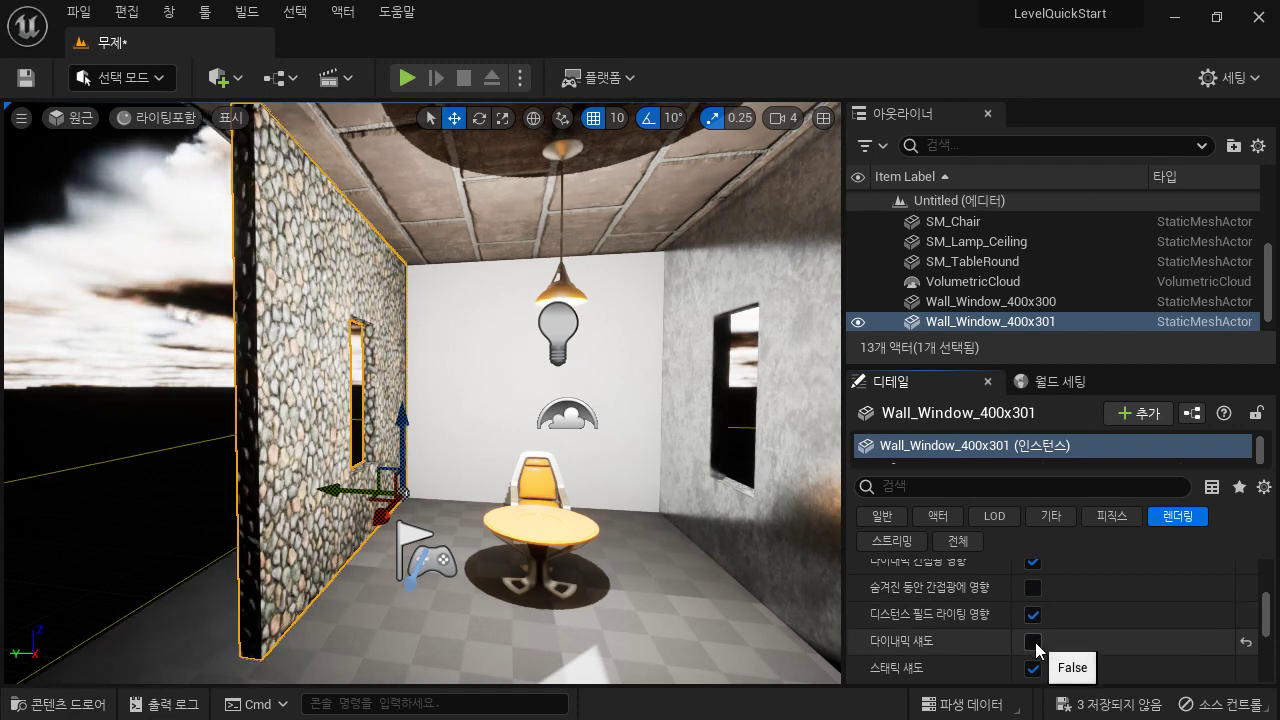
pyautogui.click(1035, 643)
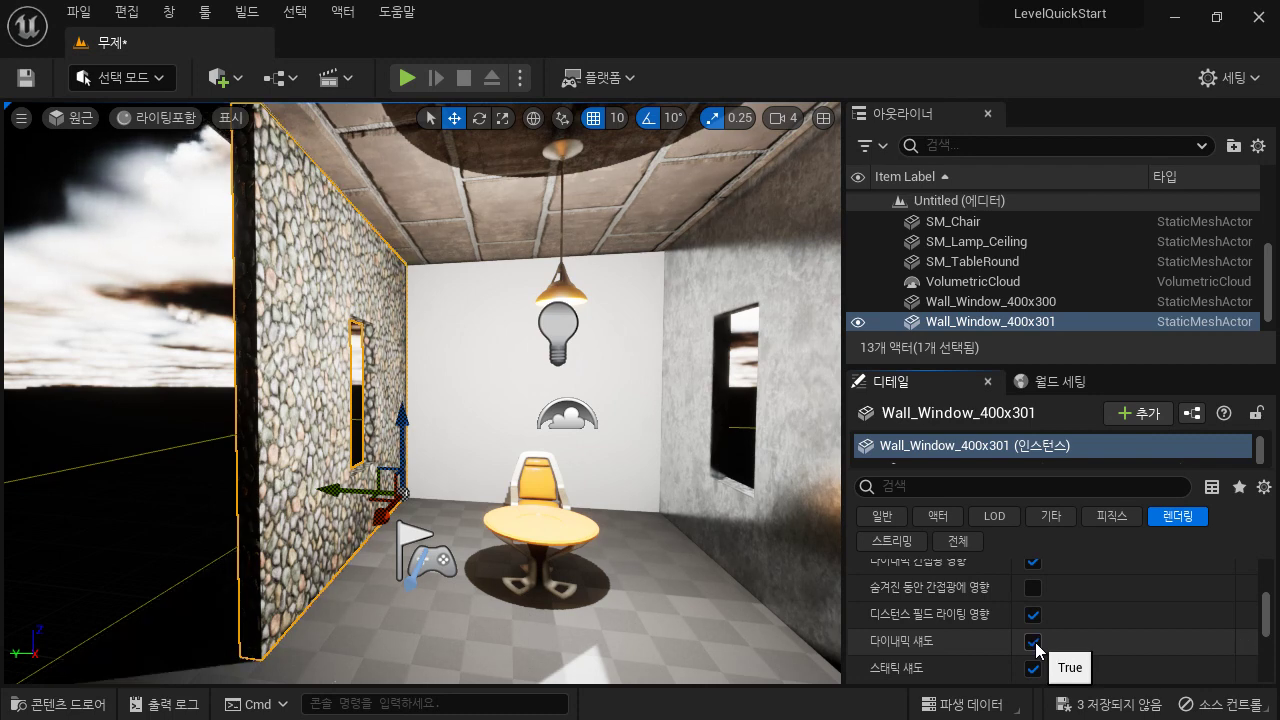
pyautogui.click(1035, 643)
pyautogui.click(1035, 643)
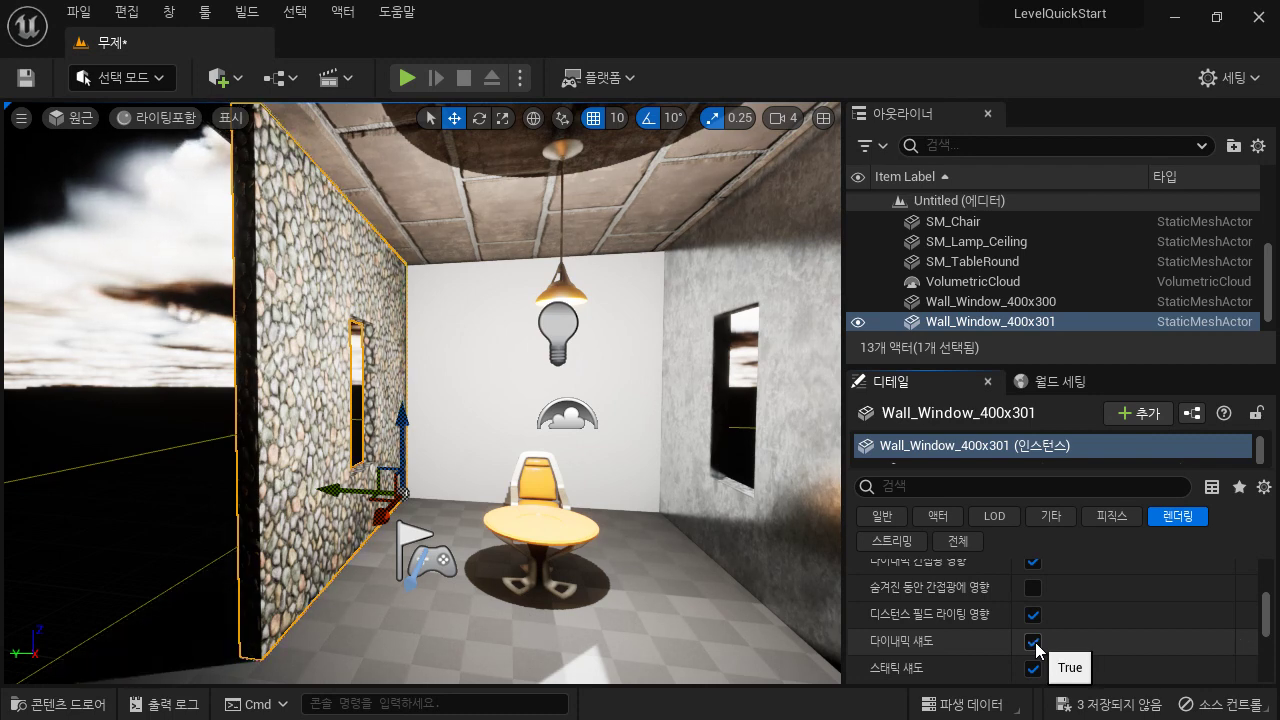
pyautogui.click(1035, 643)
pyautogui.click(1035, 643)
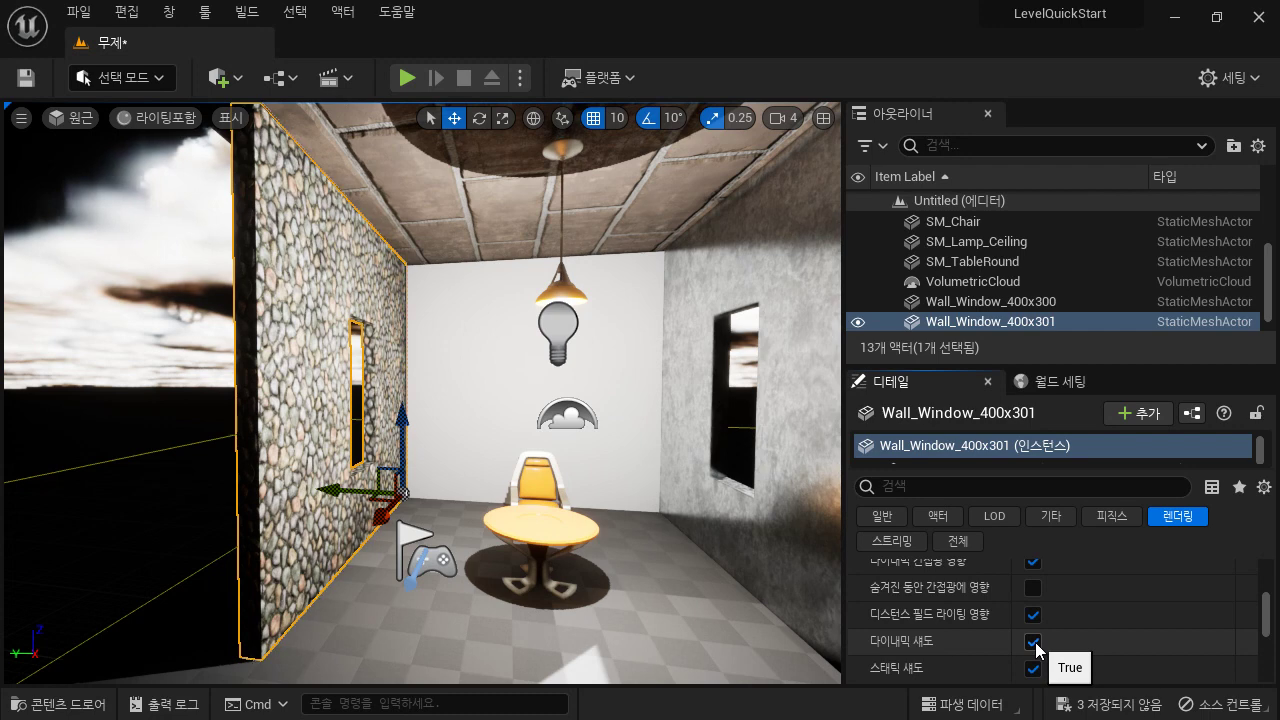
pyautogui.click(1035, 643)
pyautogui.click(1035, 643)
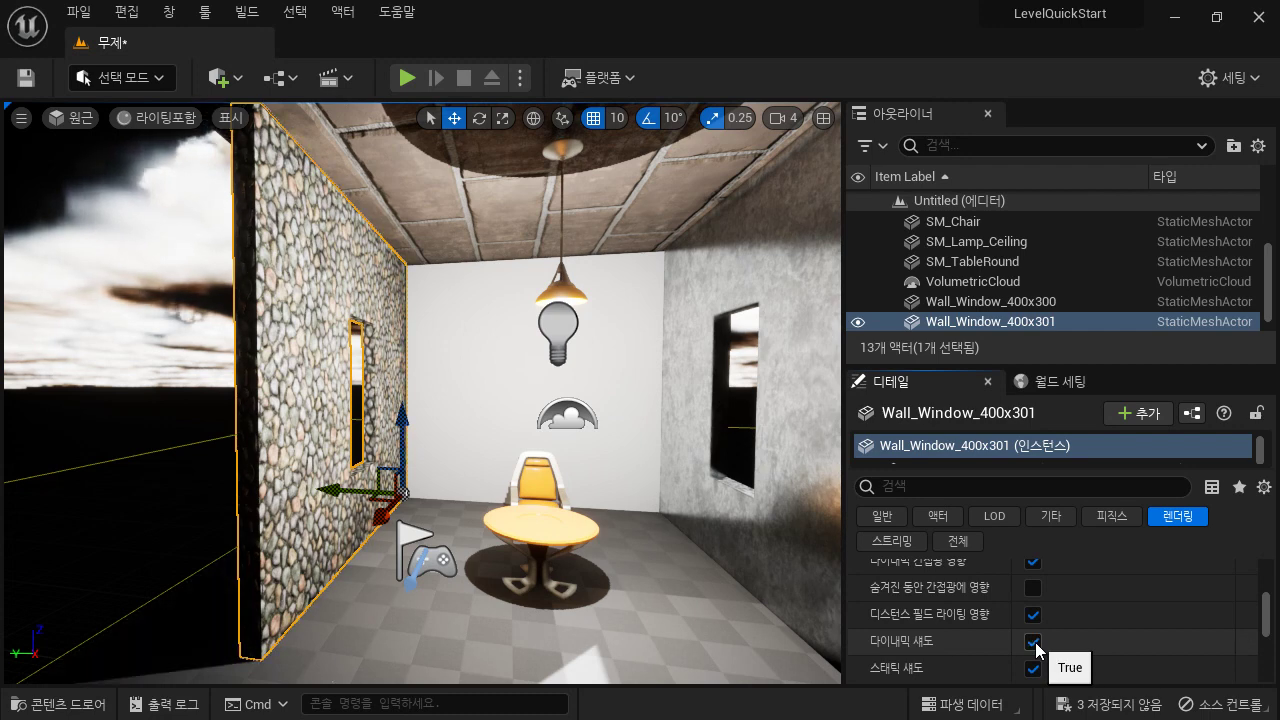
# Step: Examine the remaining shadow and light attachment options in the wall's Advanced Lighting settings
pyautogui.scroll(-1, 1108, 636)
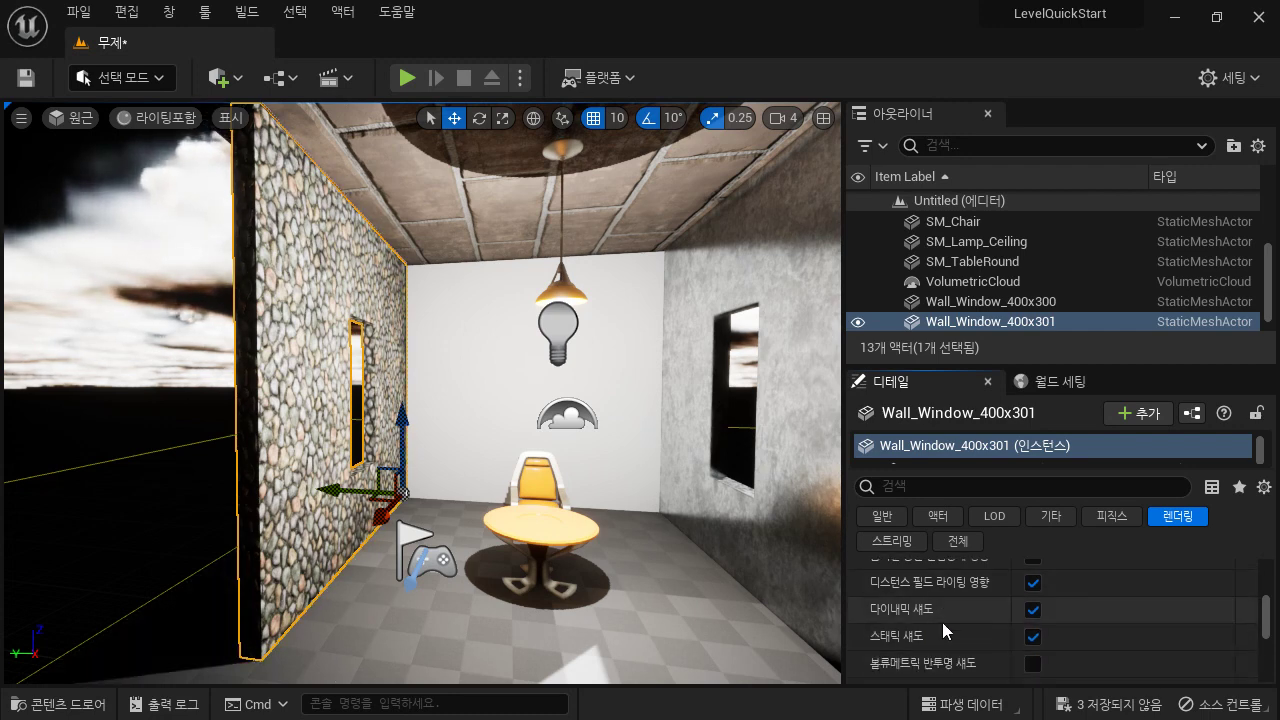
pyautogui.scroll(-1, 1053, 659)
pyautogui.scroll(-1, 1053, 659)
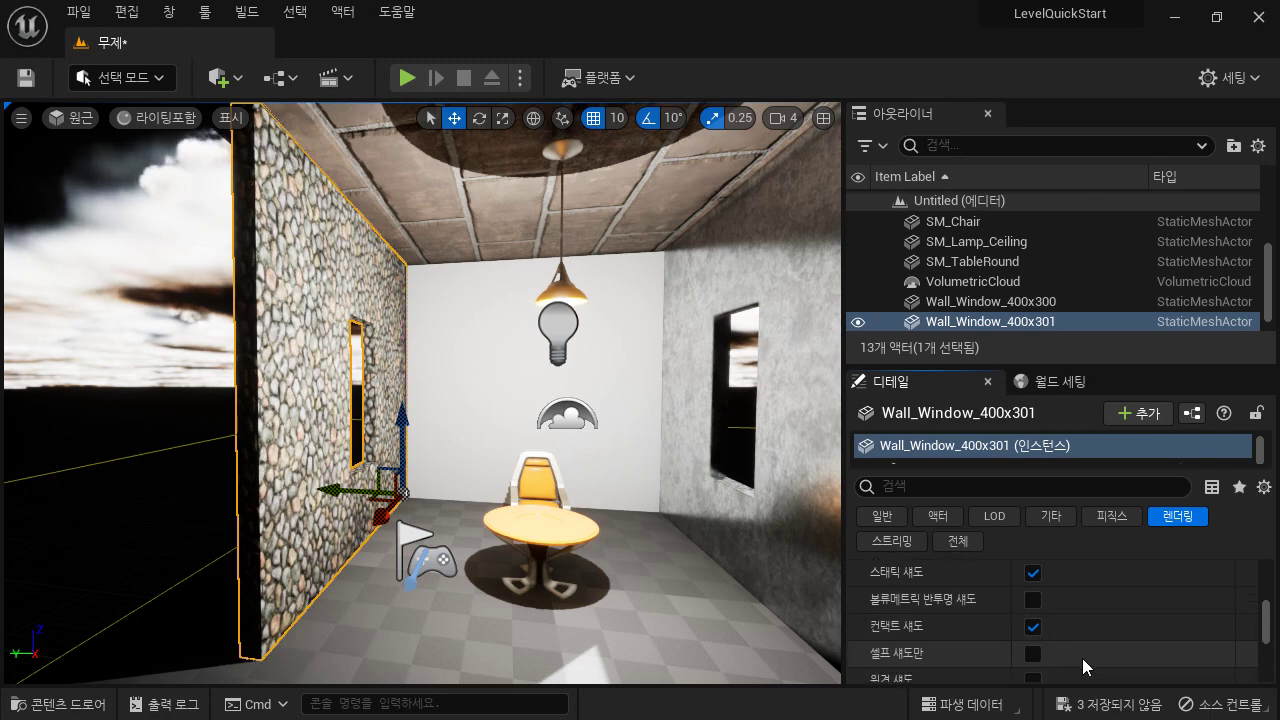
pyautogui.scroll(-5, 1092, 659)
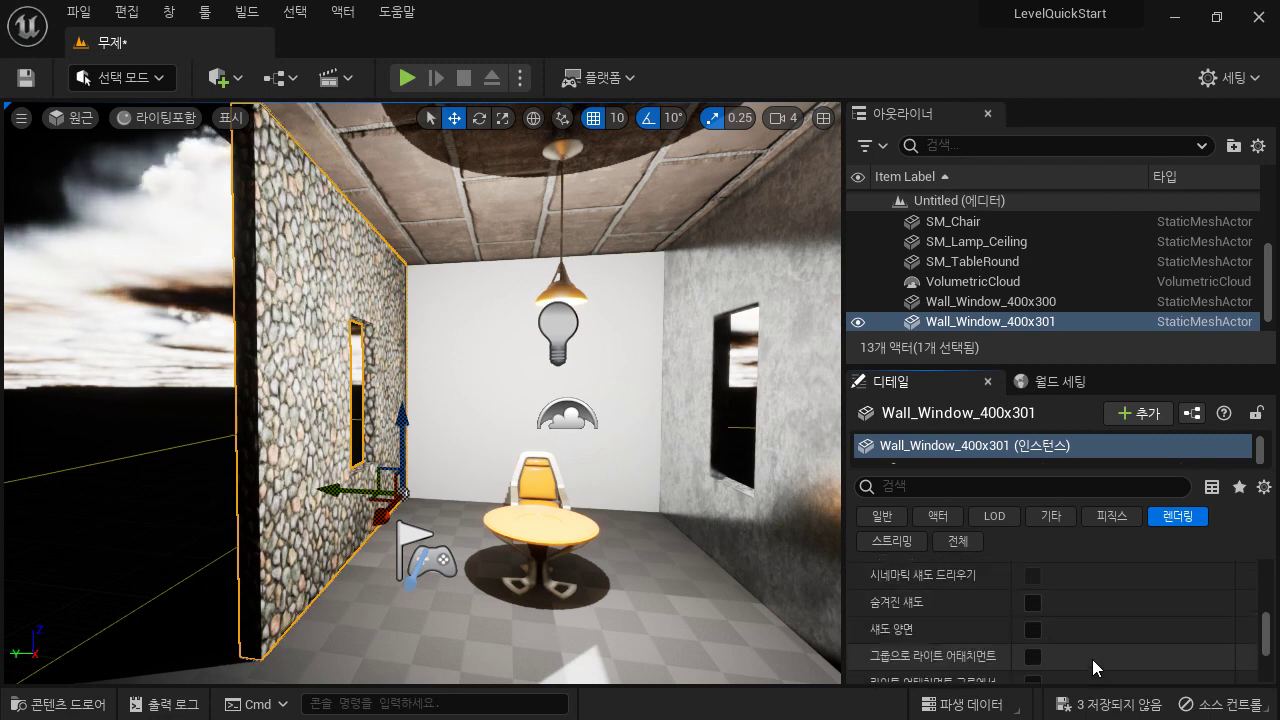
pyautogui.scroll(-1, 1093, 659)
pyautogui.scroll(5, 1093, 659)
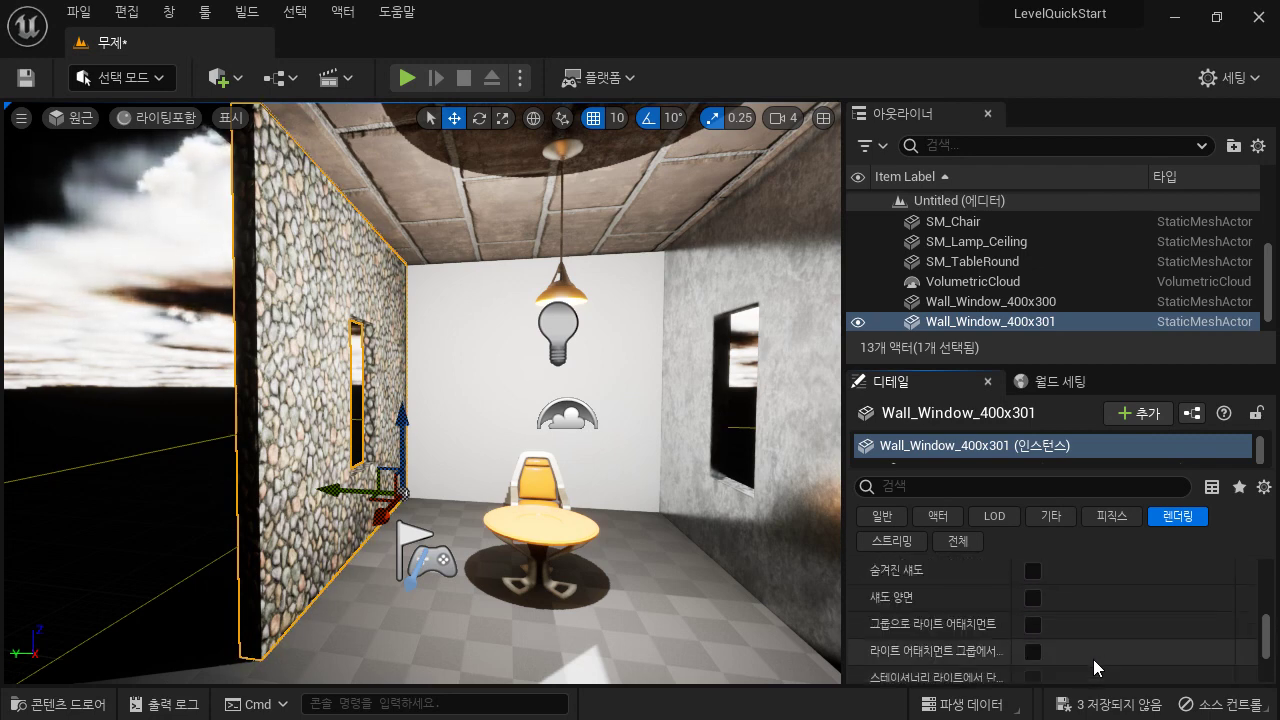
# Step: Review the rest of the wall's Lighting settings, collapse them, and look over the Virtual Texture category
pyautogui.scroll(6, 1093, 659)
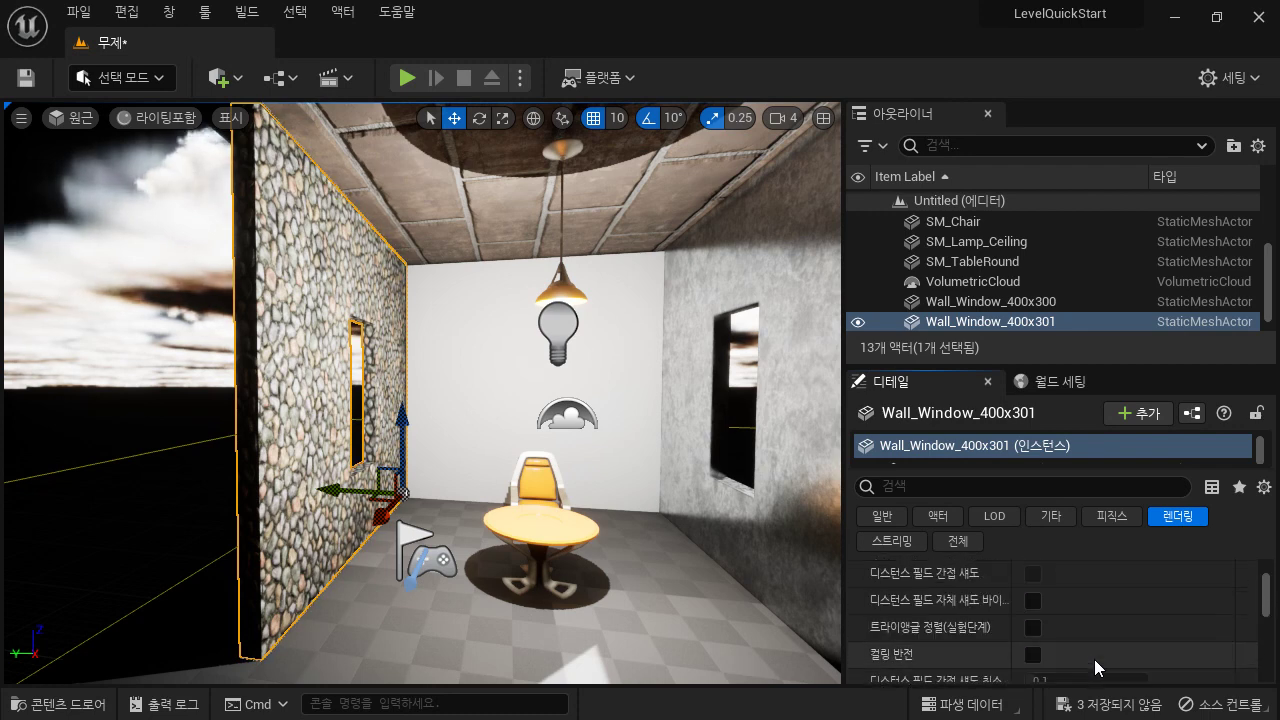
pyautogui.scroll(-2, 1092, 656)
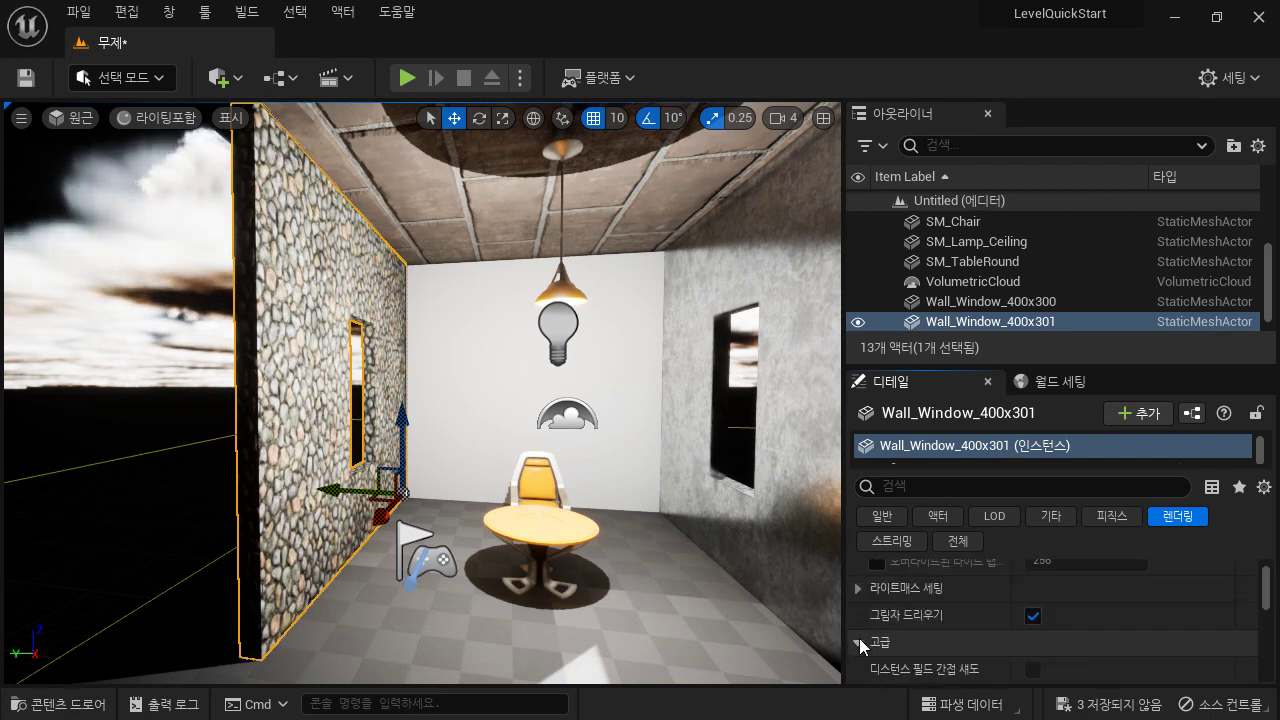
pyautogui.scroll(-5, 997, 636)
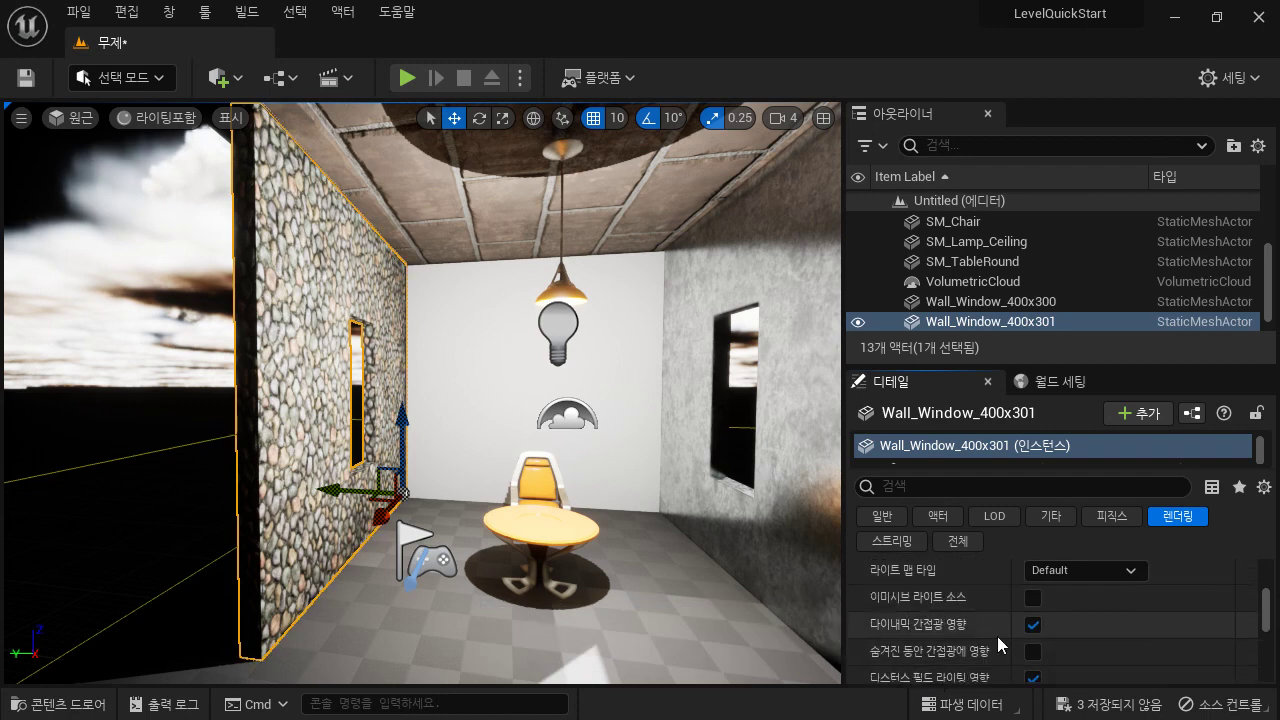
pyautogui.scroll(5, 1014, 644)
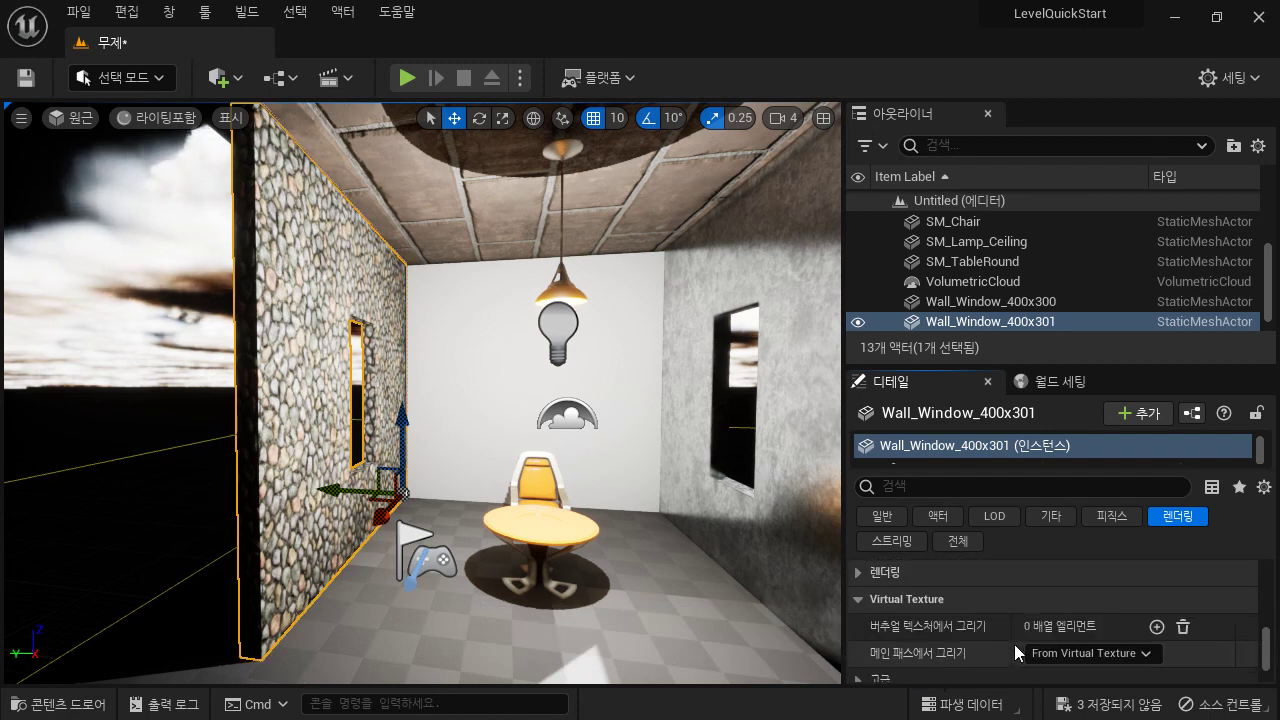
pyautogui.scroll(1, 1014, 644)
pyautogui.scroll(-1, 1014, 644)
pyautogui.scroll(-2, 1014, 645)
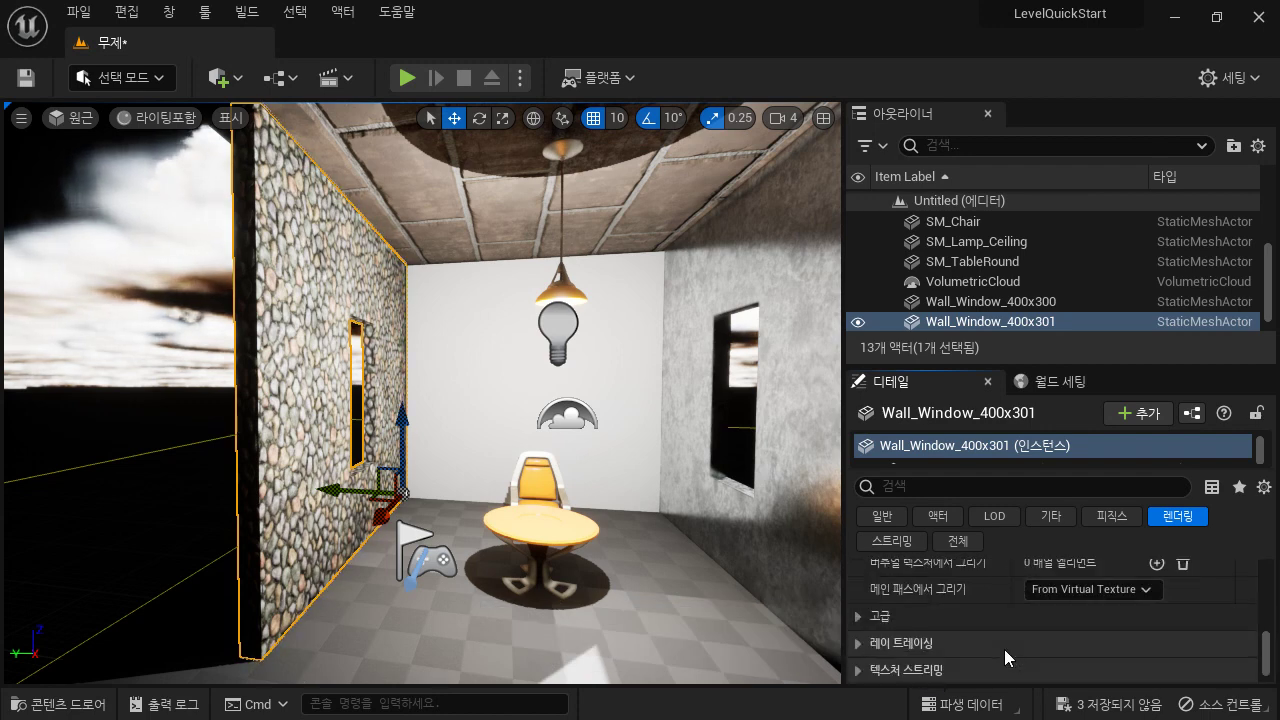
pyautogui.scroll(-2, 1004, 649)
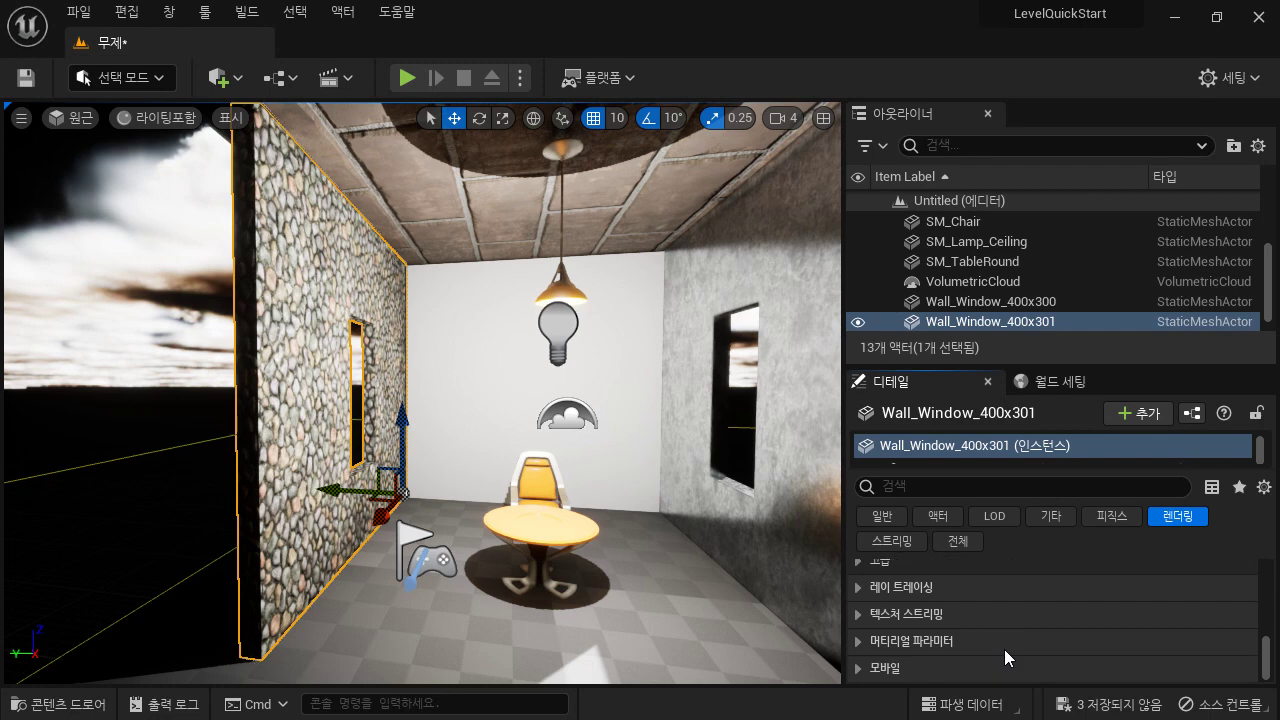
# Step: Expand the wall's Ray Tracing and Texture Streaming categories in turn to examine their options, collapsing each one
pyautogui.click(857, 589)
pyautogui.scroll(-2, 1004, 660)
pyautogui.scroll(2, 1004, 660)
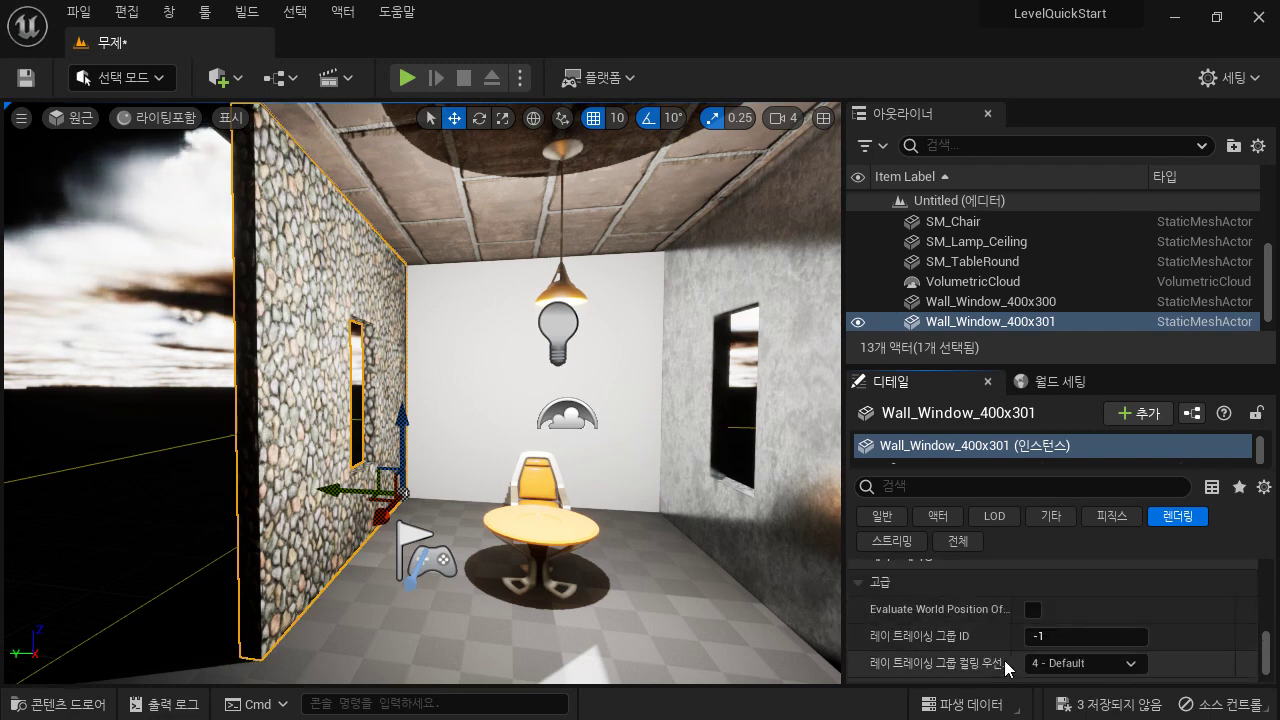
pyautogui.click(850, 586)
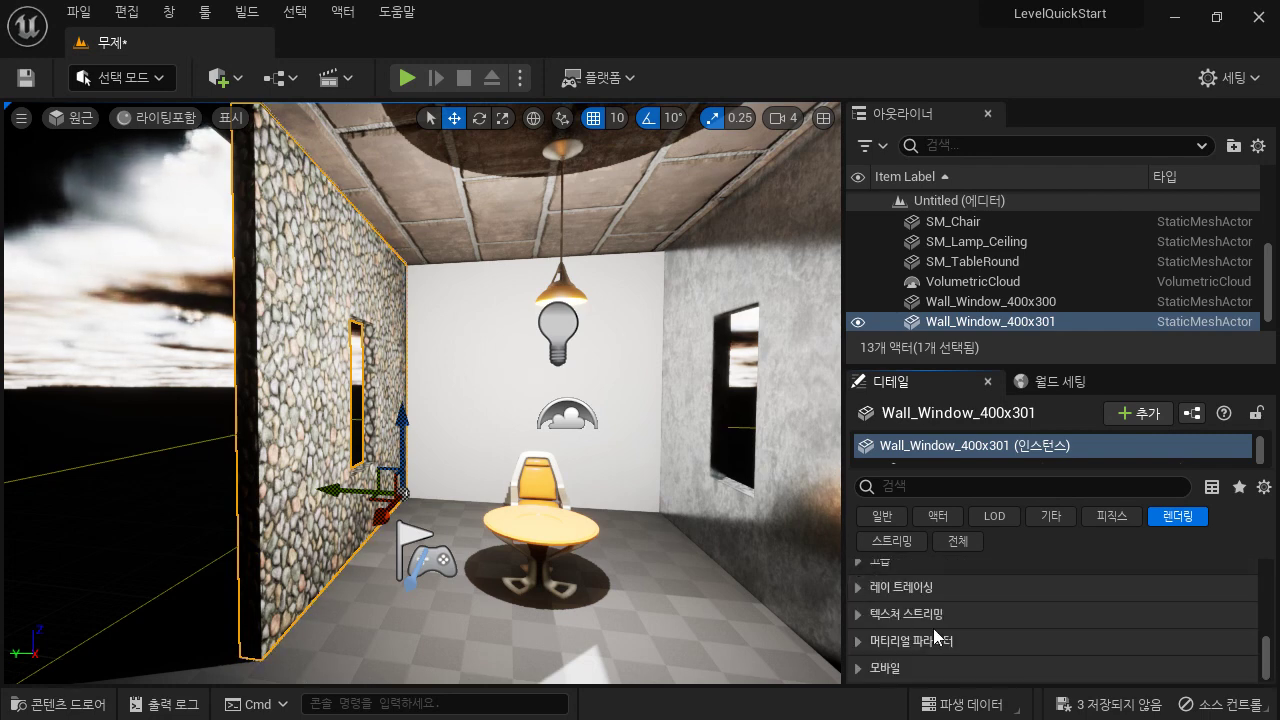
pyautogui.click(856, 614)
pyautogui.scroll(-3, 905, 638)
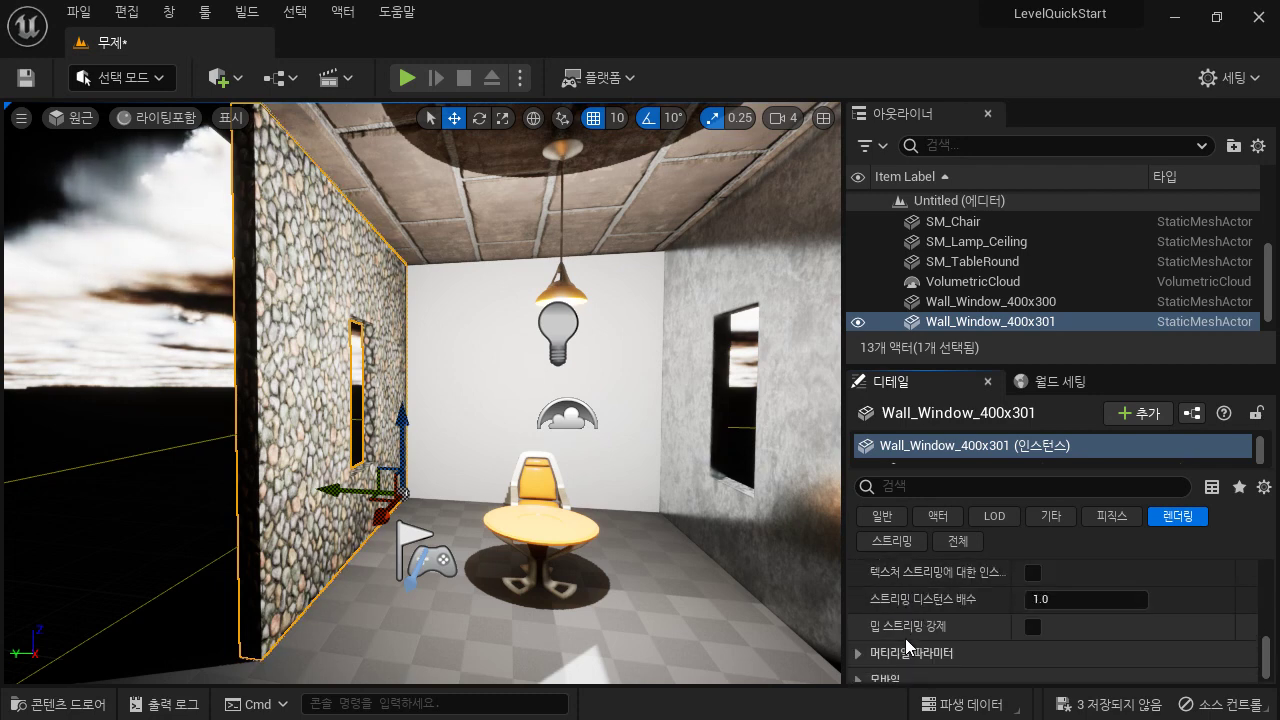
pyautogui.scroll(2, 910, 638)
pyautogui.click(868, 587)
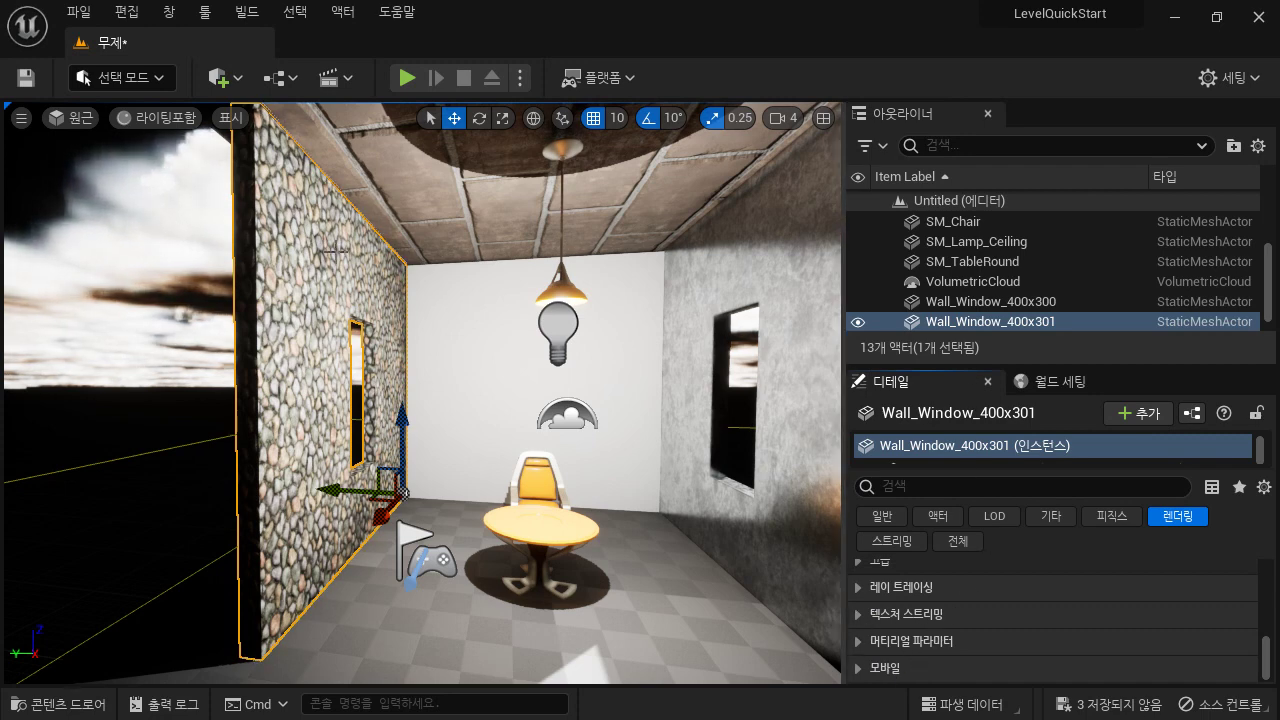
# Step: Select the concrete window wall, play the level to look around the room from inside and outside, and stop playing
pyautogui.click(786, 262)
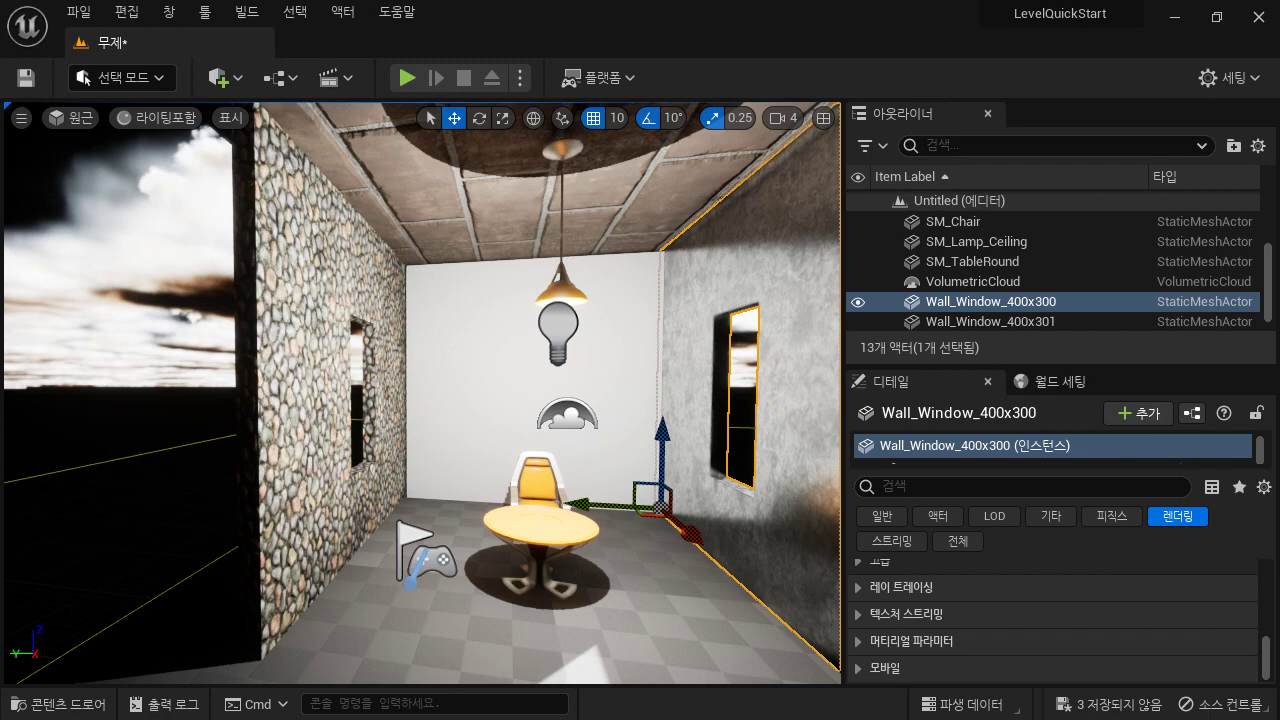
pyautogui.click(406, 77)
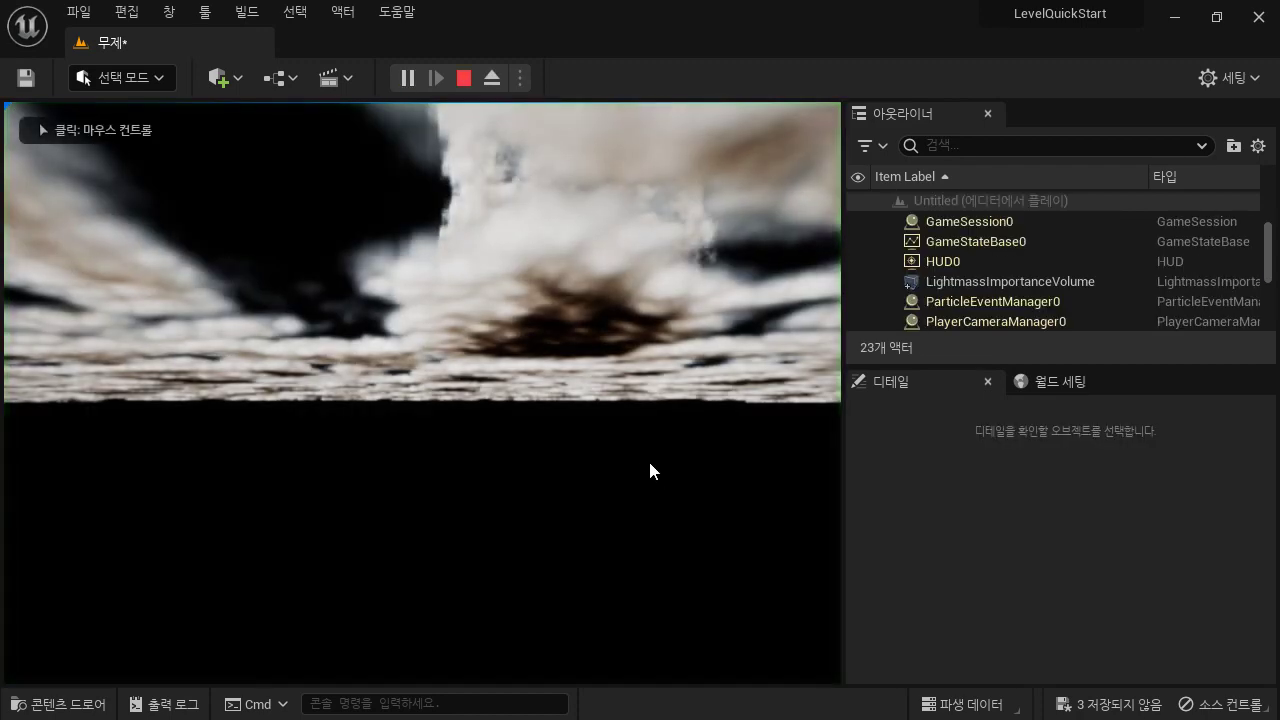
pyautogui.click(648, 458)
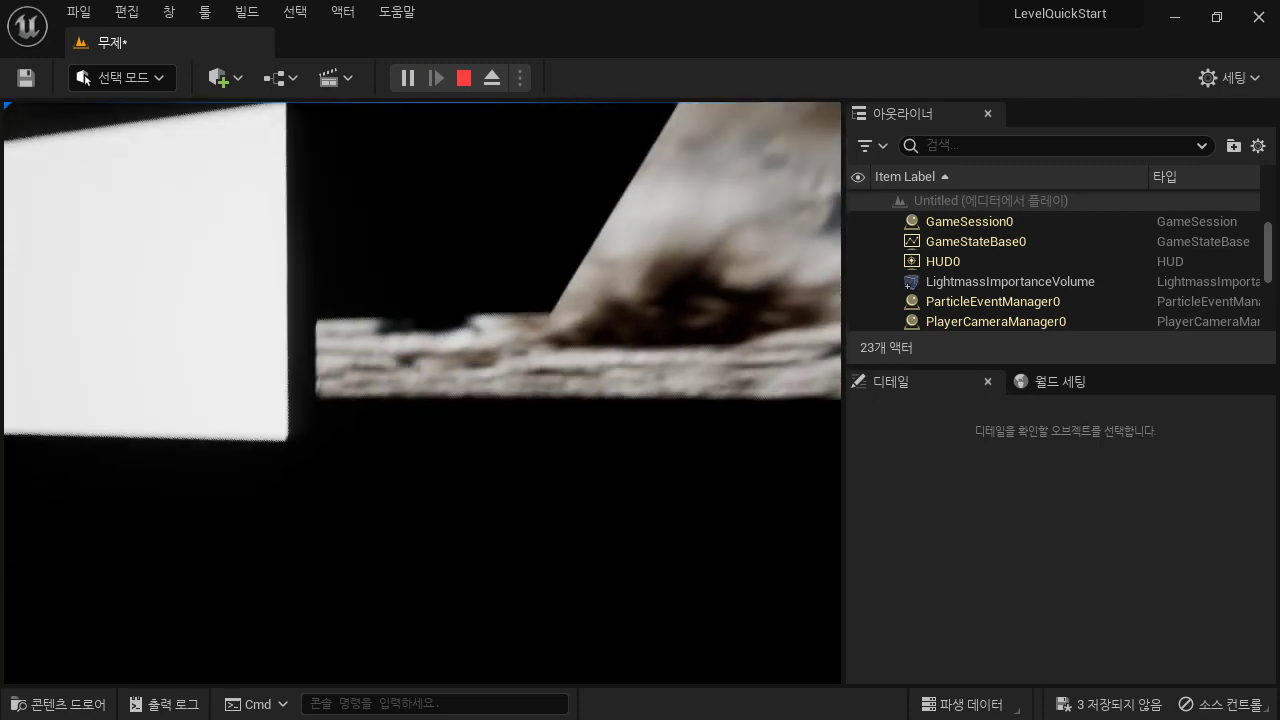
pyautogui.press('w')
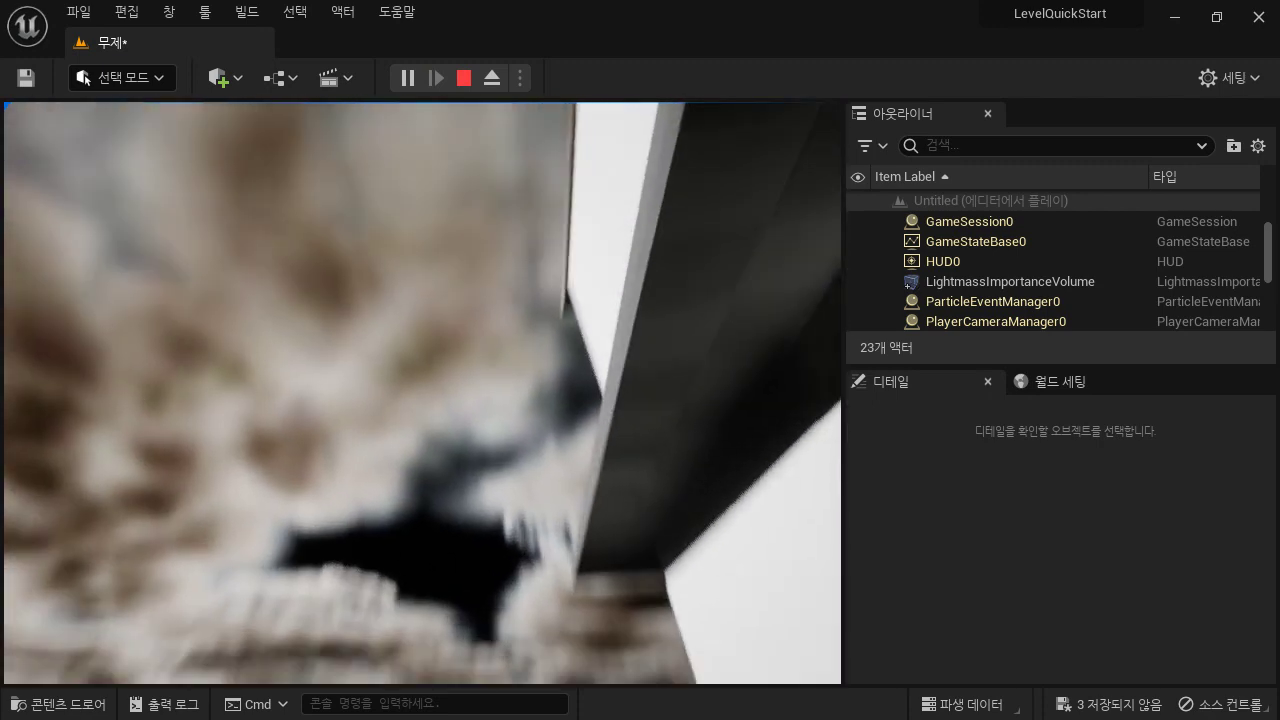
pyautogui.press('w')
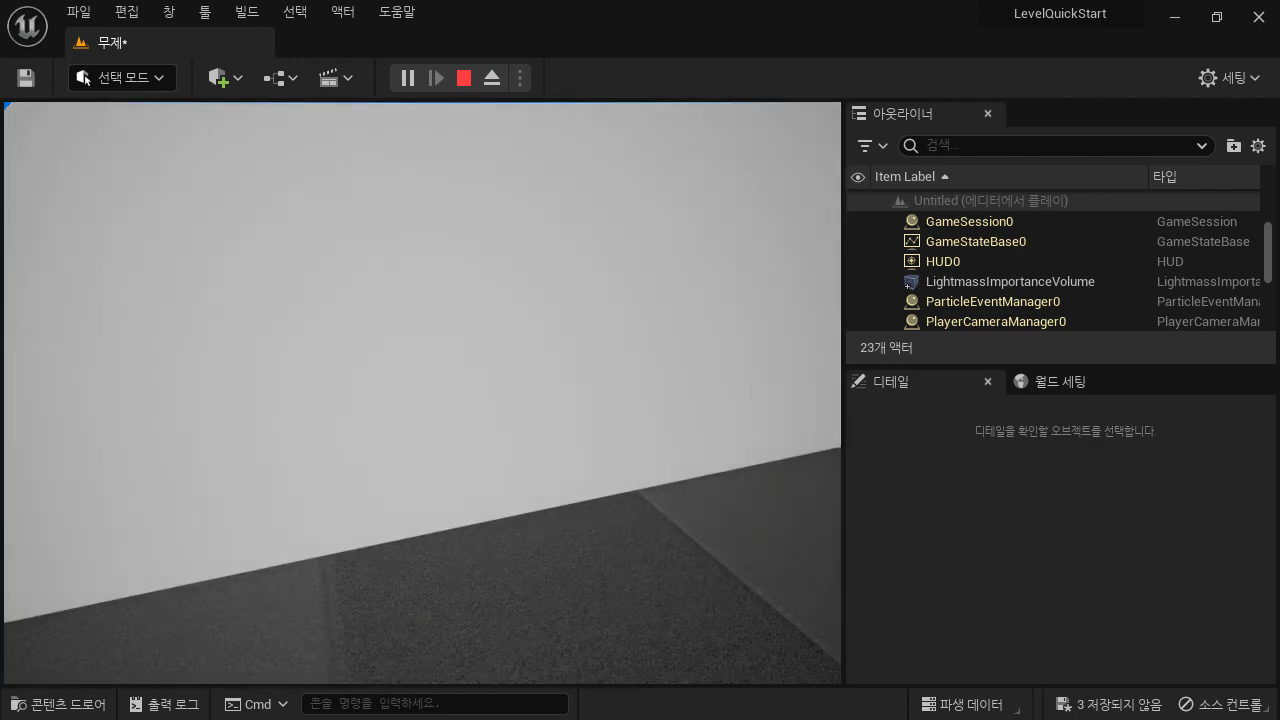
pyautogui.press('w')
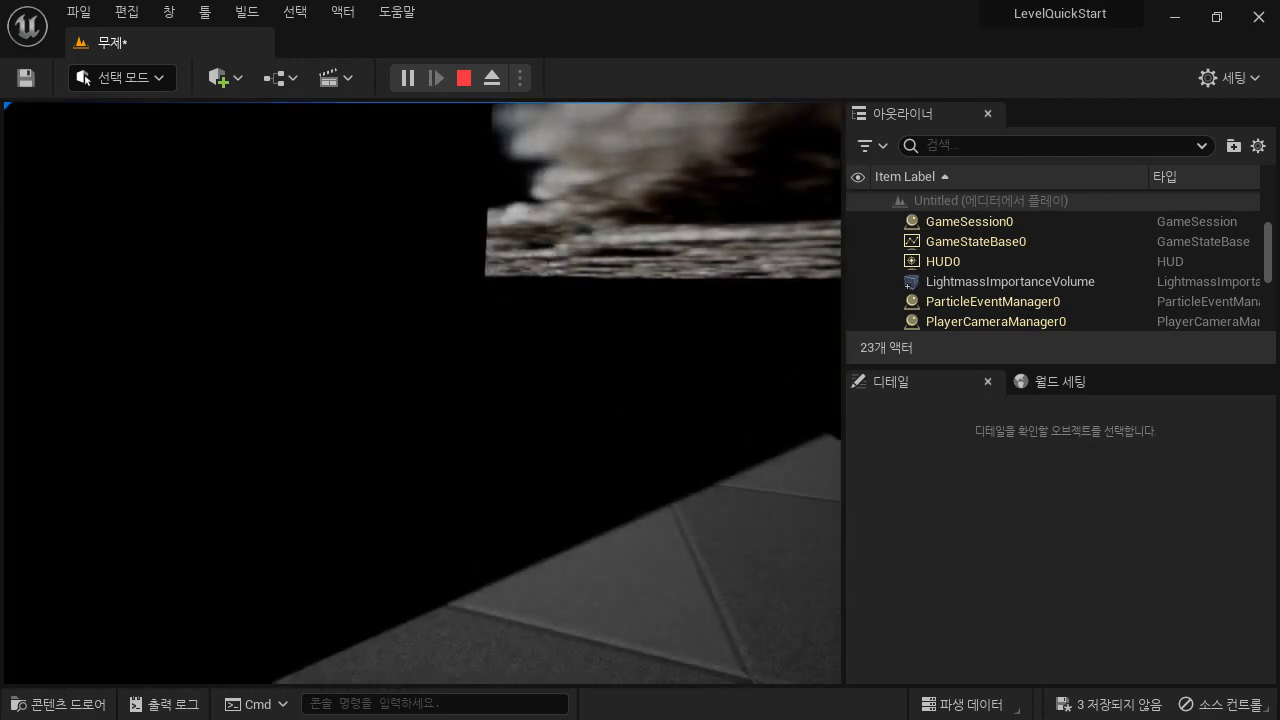
pyautogui.press('w')
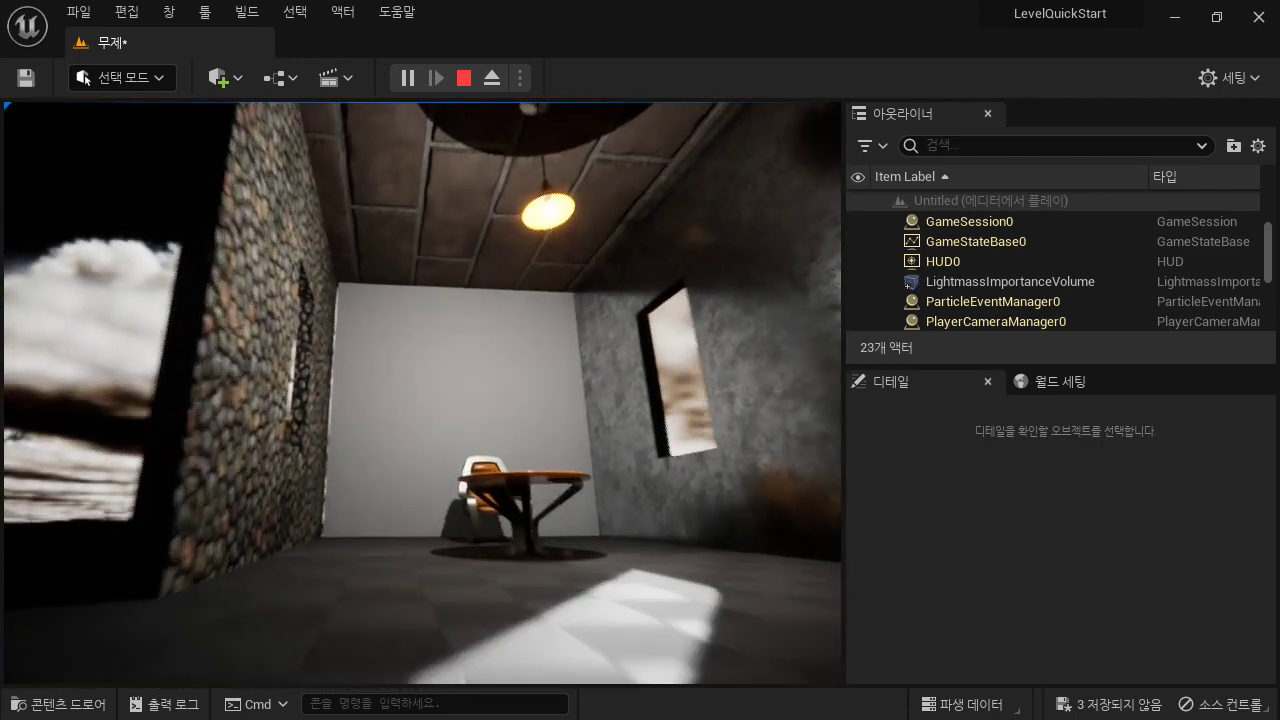
pyautogui.press('s')
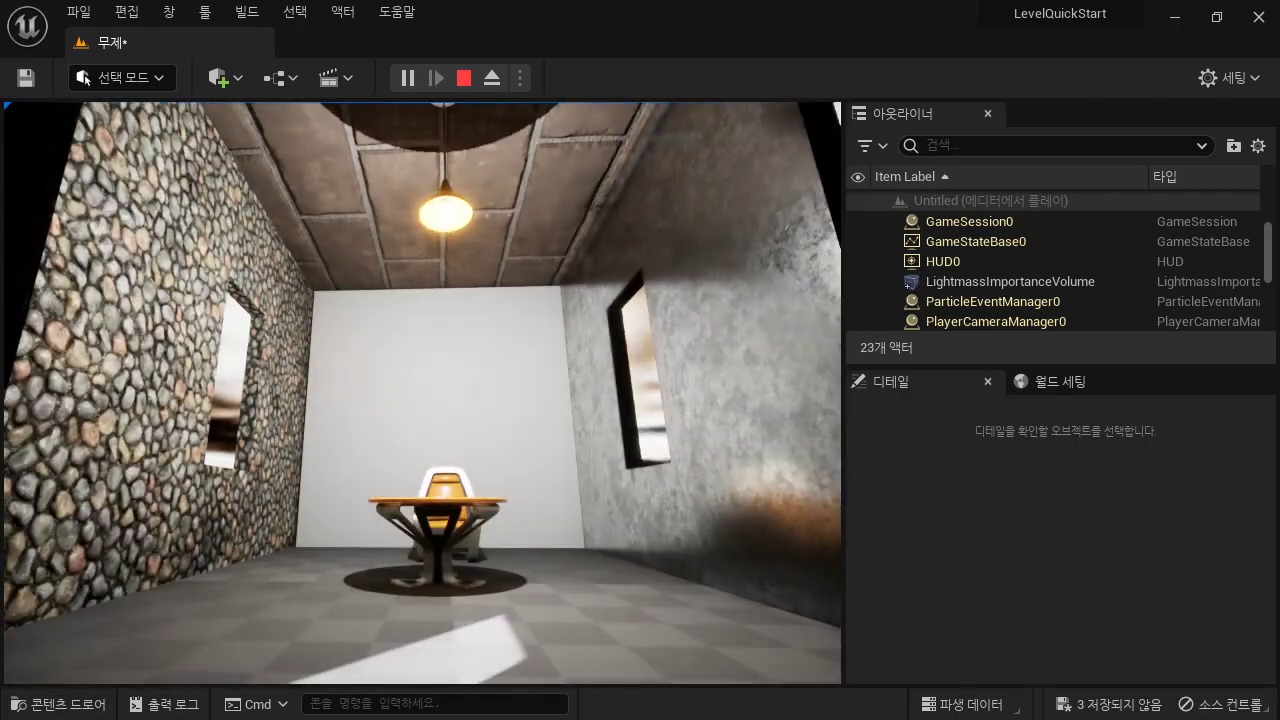
pyautogui.press('w')
pyautogui.press('Escape')
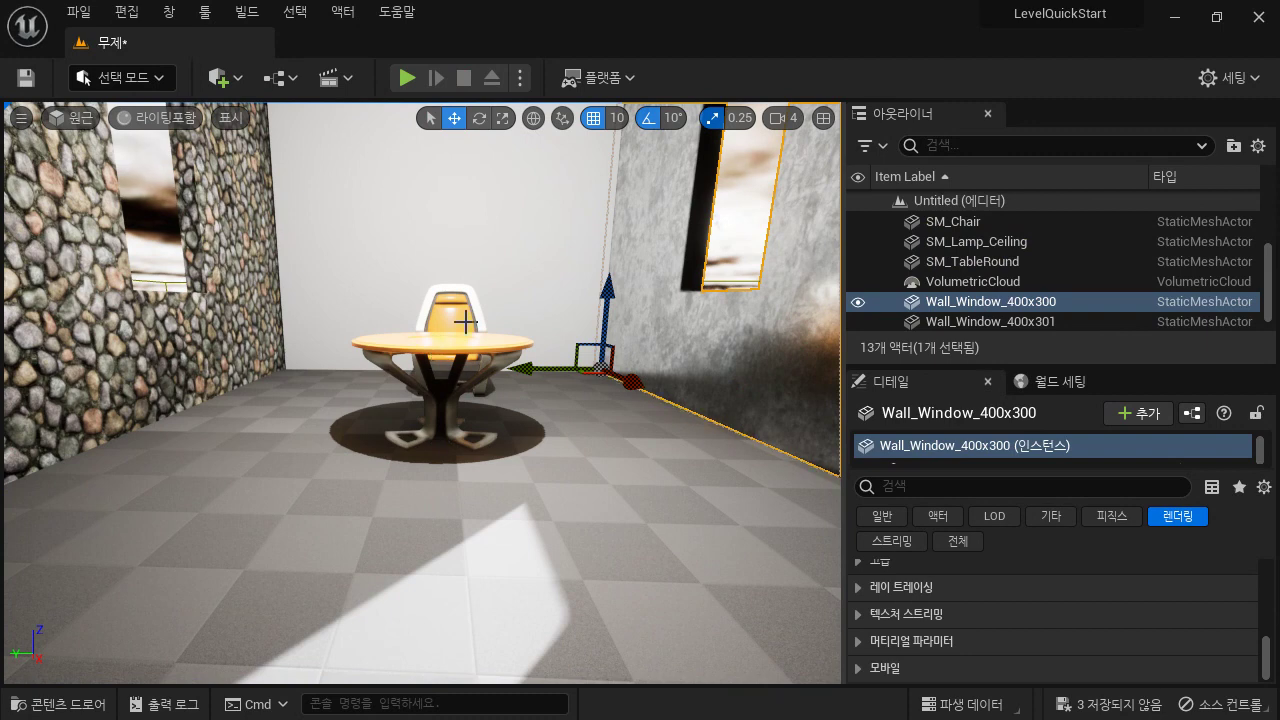
# Step: Select the PlayerStart and move it across the room to the concrete wall's side of the table
pyautogui.scroll(-1, 979, 267)
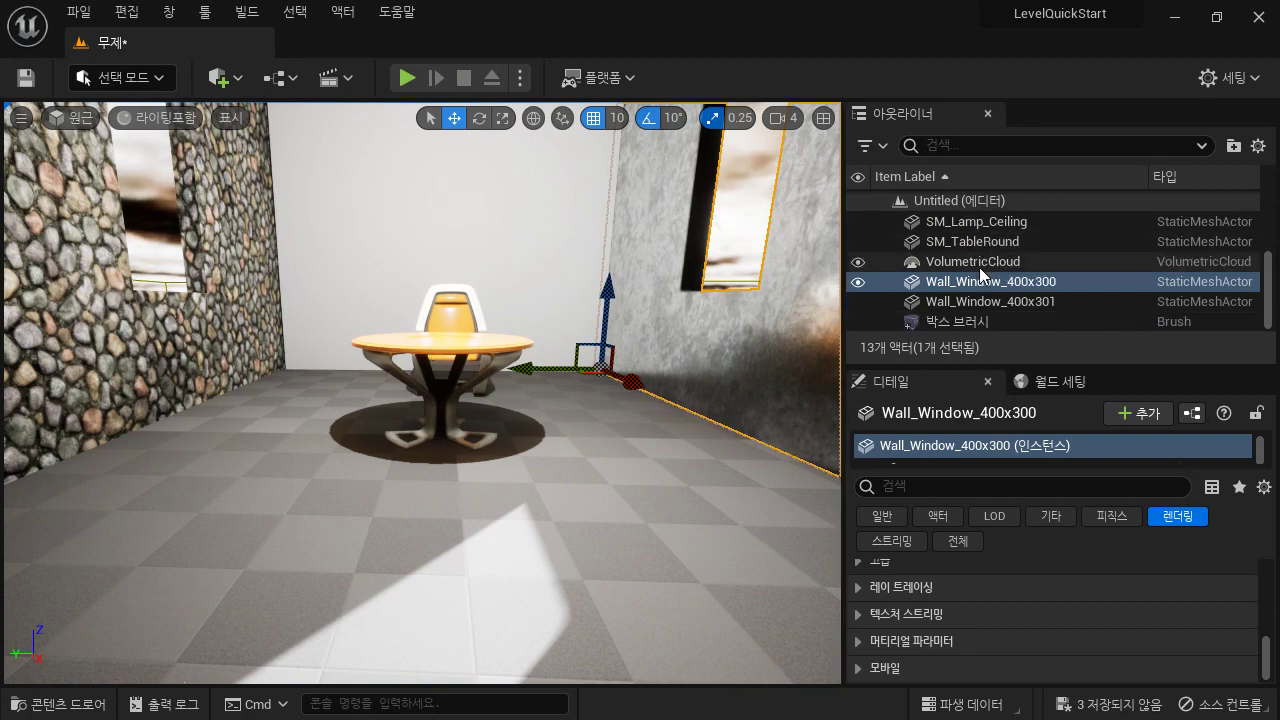
pyautogui.scroll(3, 980, 278)
pyautogui.scroll(2, 978, 277)
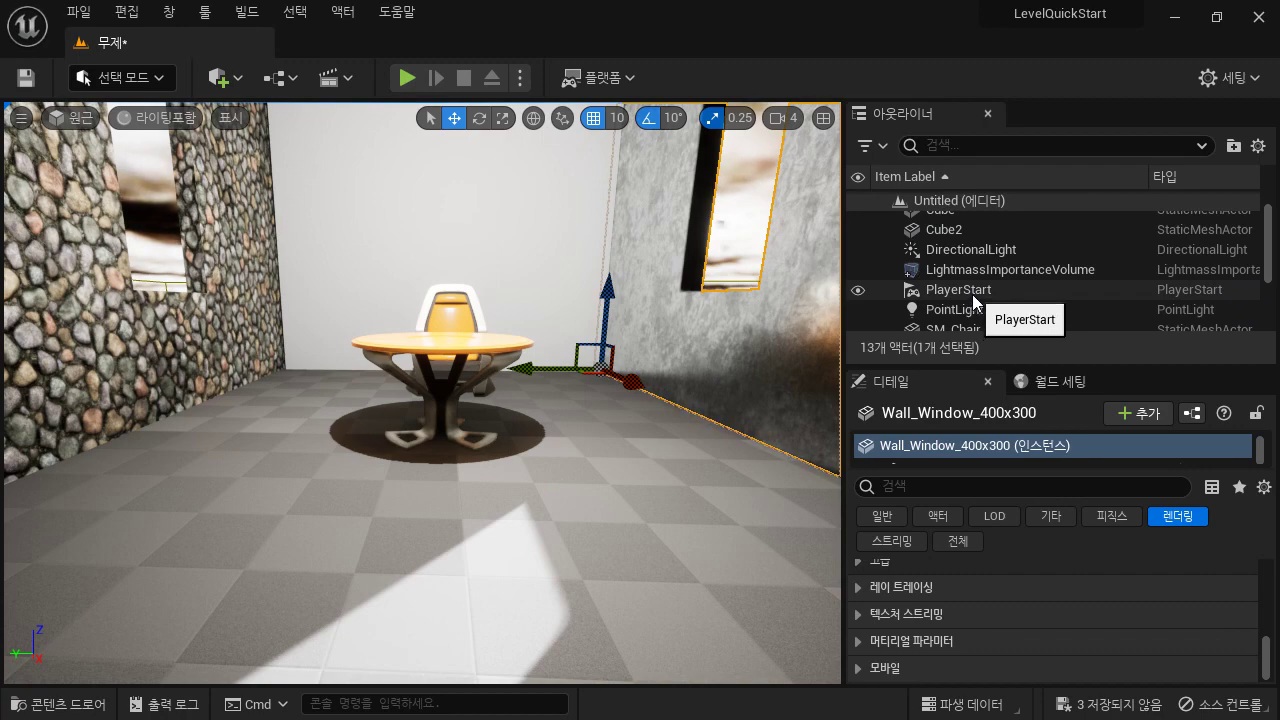
pyautogui.click(975, 295)
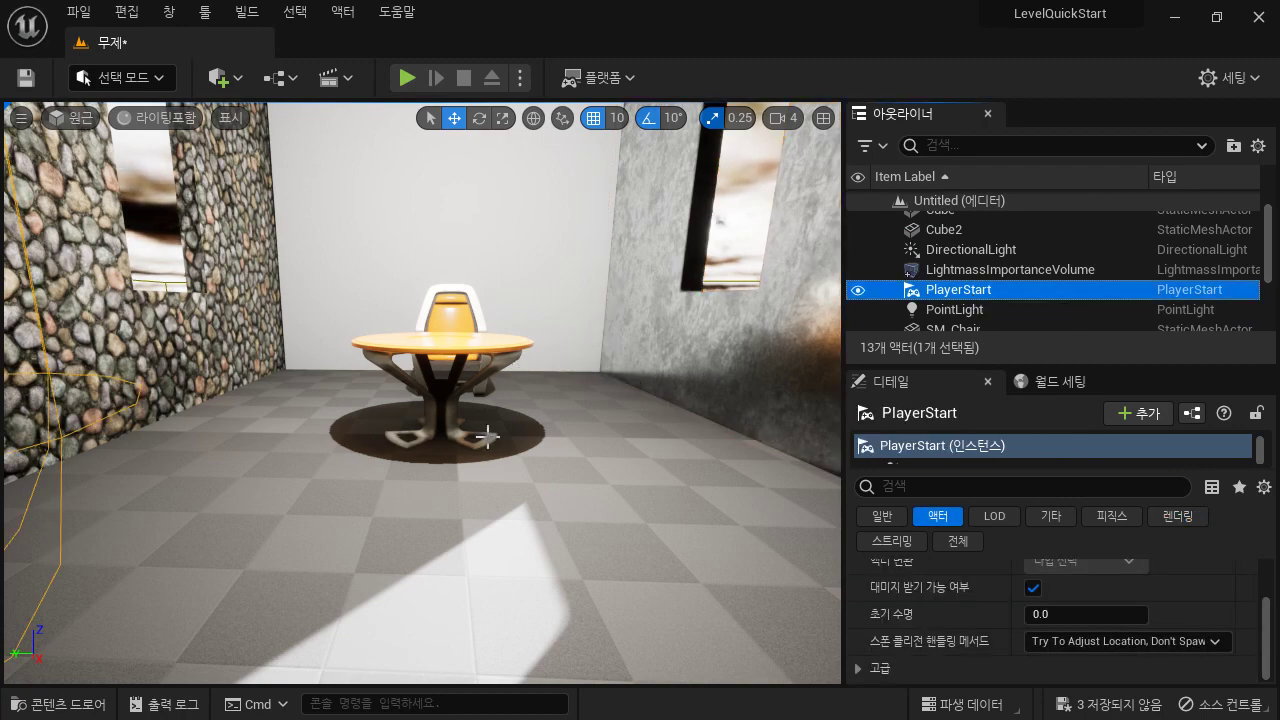
pyautogui.press('f')
pyautogui.moveTo(308, 356); pyautogui.dragTo(431, 359)
pyautogui.moveTo(431, 359); pyautogui.dragTo(205, 375, button='right')
pyautogui.press('d')
pyautogui.moveTo(197, 344); pyautogui.dragTo(290, 341)
pyautogui.press('a')
pyautogui.moveTo(284, 388); pyautogui.dragTo(272, 213, button='right')
pyautogui.press('w')
pyautogui.press('d')
pyautogui.press('s')
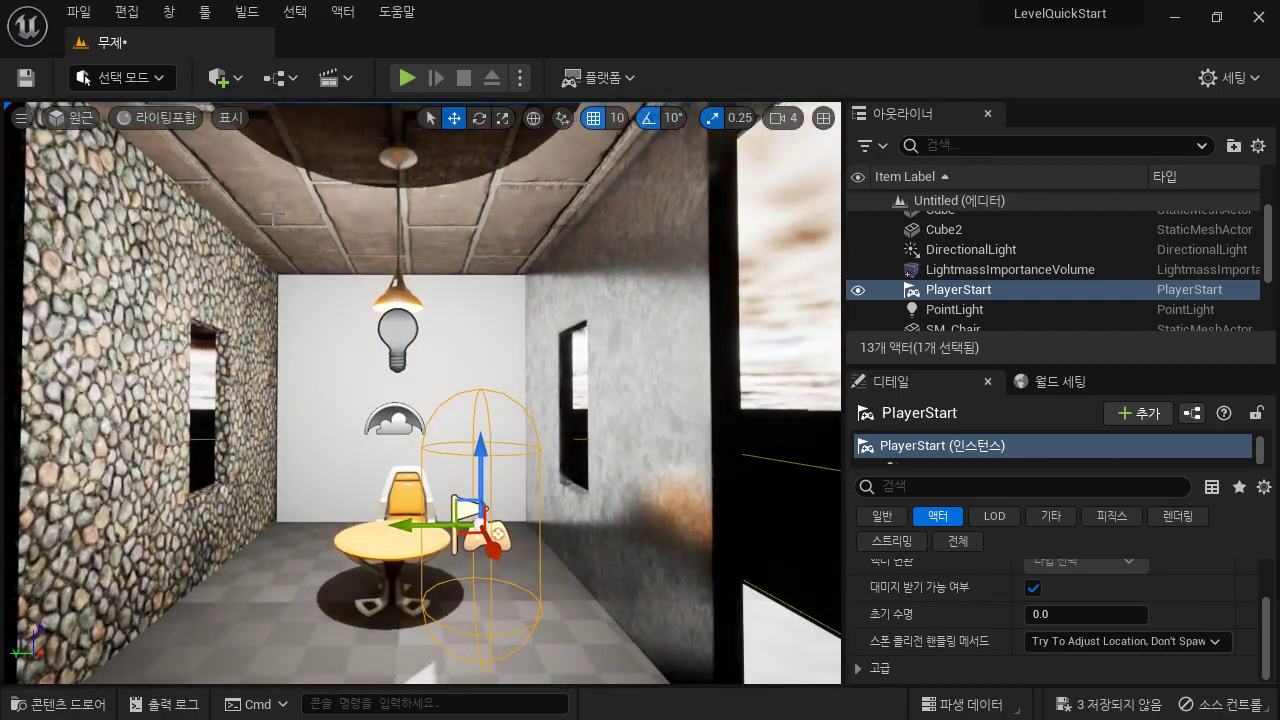
# Step: Play the level briefly to check the starting view from the moved PlayerStart, and stop playing
pyautogui.click(407, 78)
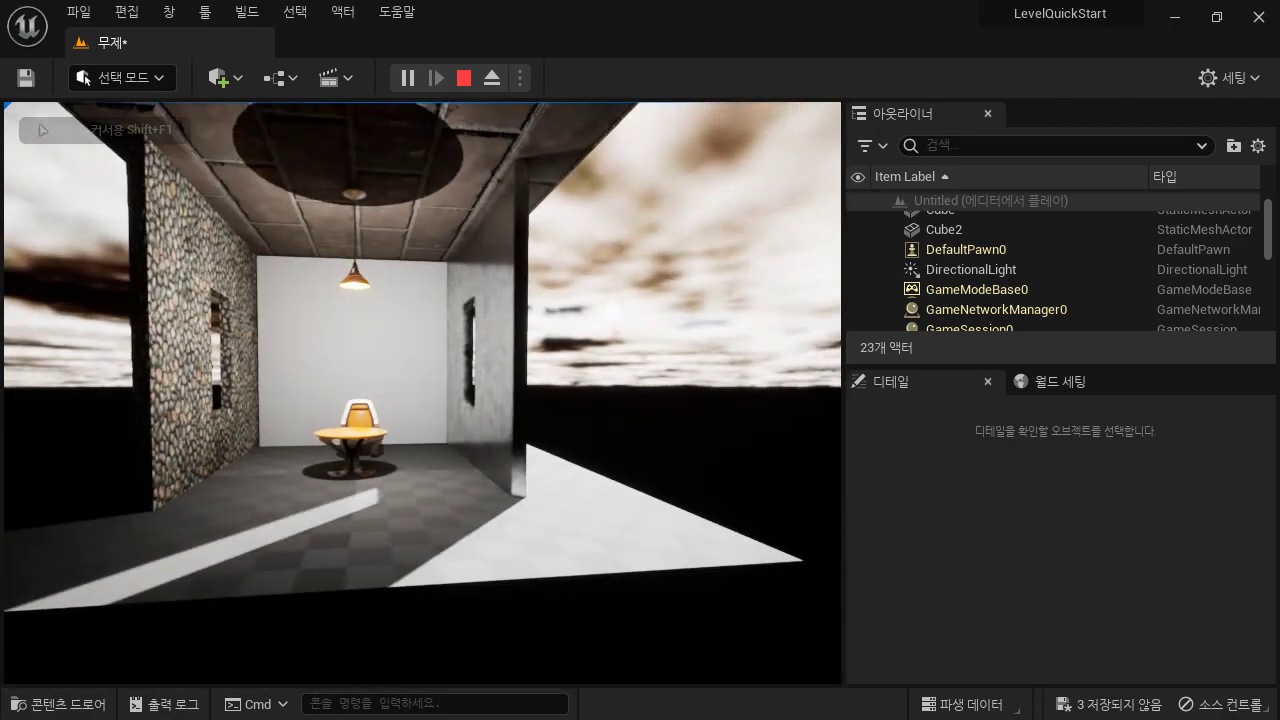
pyautogui.press('Escape')
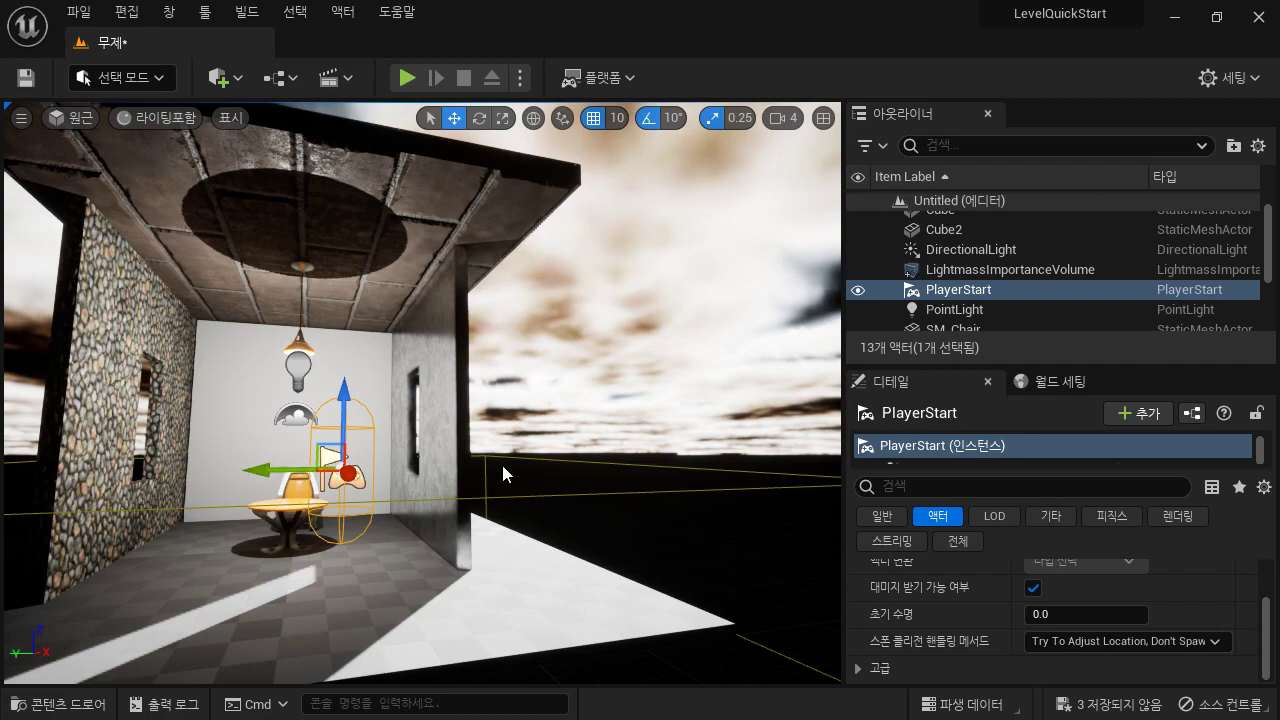
# Step: Rotate the PlayerStart about its vertical axis so its direction arrow faces the concrete wall, and return to the move tool
pyautogui.moveTo(502, 474); pyautogui.dragTo(496, 360)
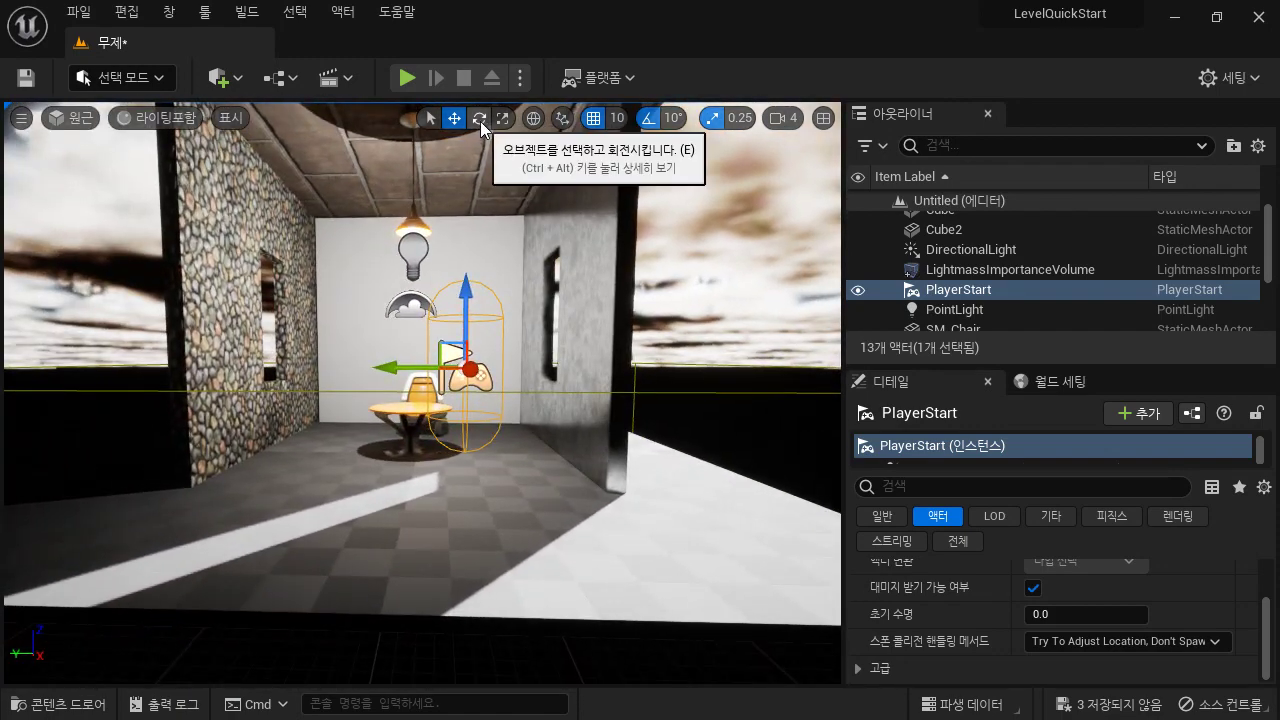
pyautogui.click(480, 119)
pyautogui.moveTo(420, 390); pyautogui.dragTo(456, 370, button='right')
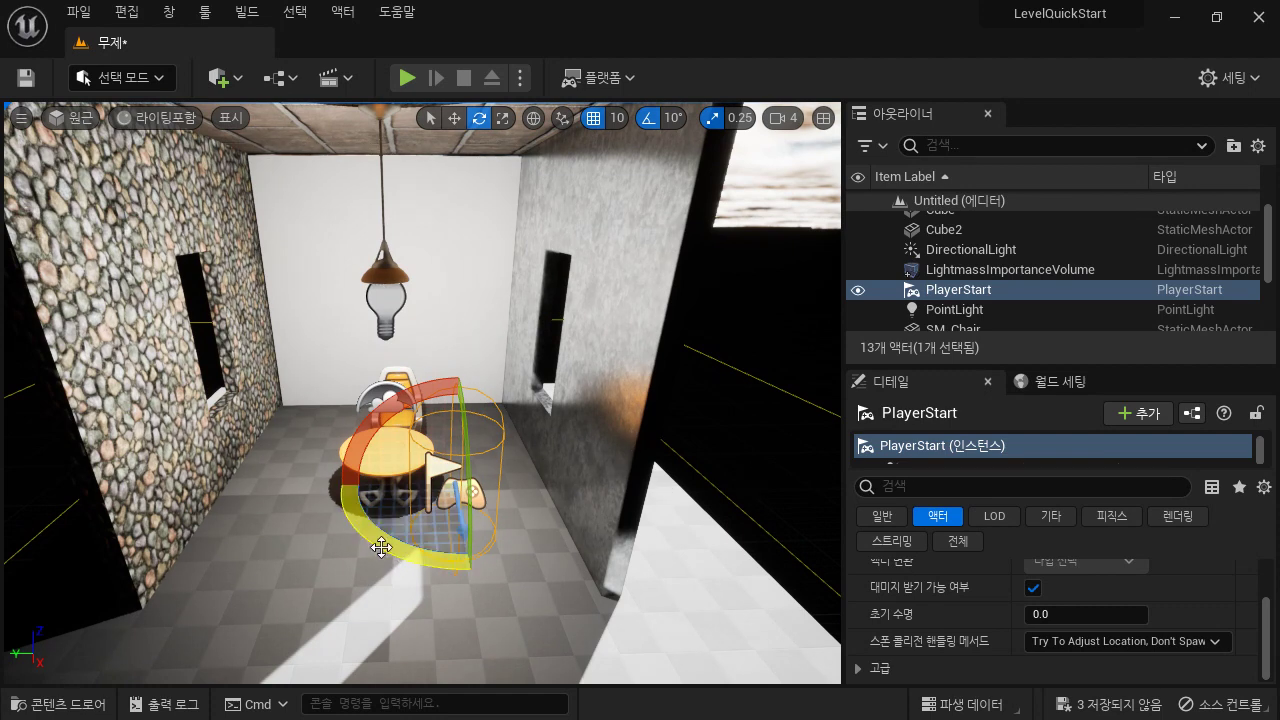
pyautogui.moveTo(363, 525); pyautogui.dragTo(603, 486)
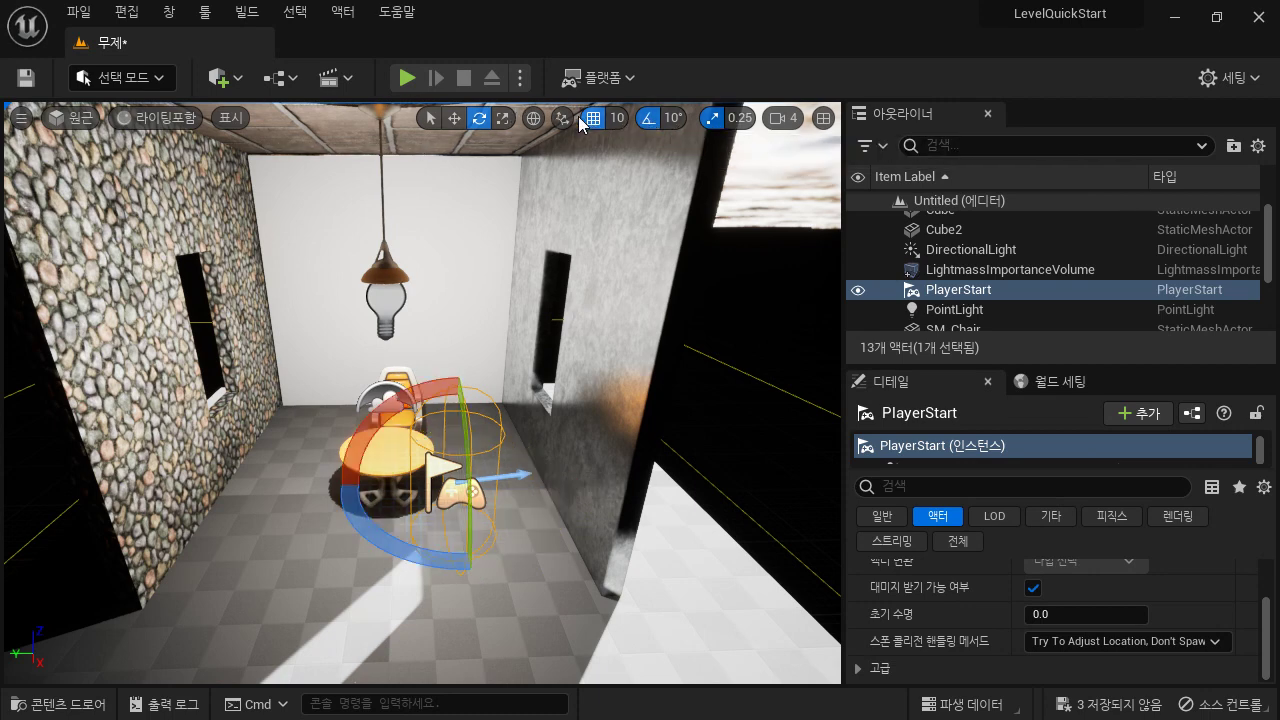
pyautogui.click(454, 117)
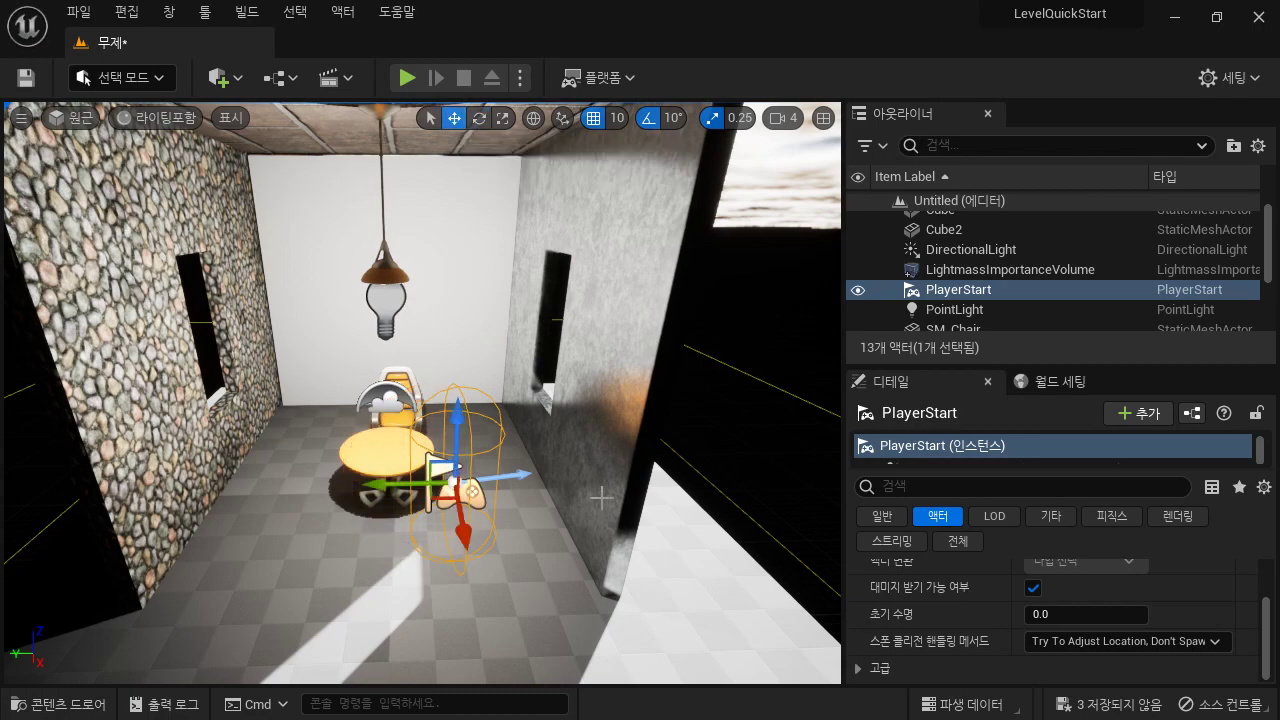
pyautogui.moveTo(600, 491); pyautogui.dragTo(540, 494, button='right')
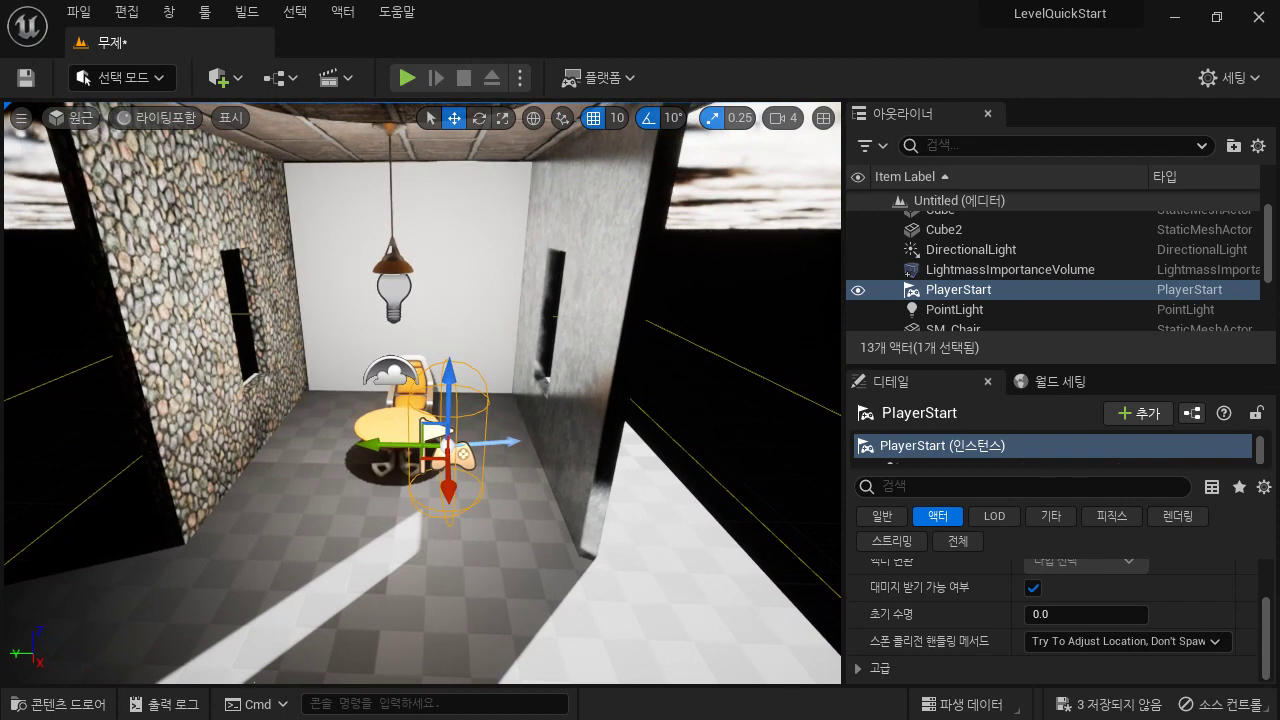
# Step: Play the level to check the starting direction from the rotated PlayerStart, and stop playing
pyautogui.click(405, 78)
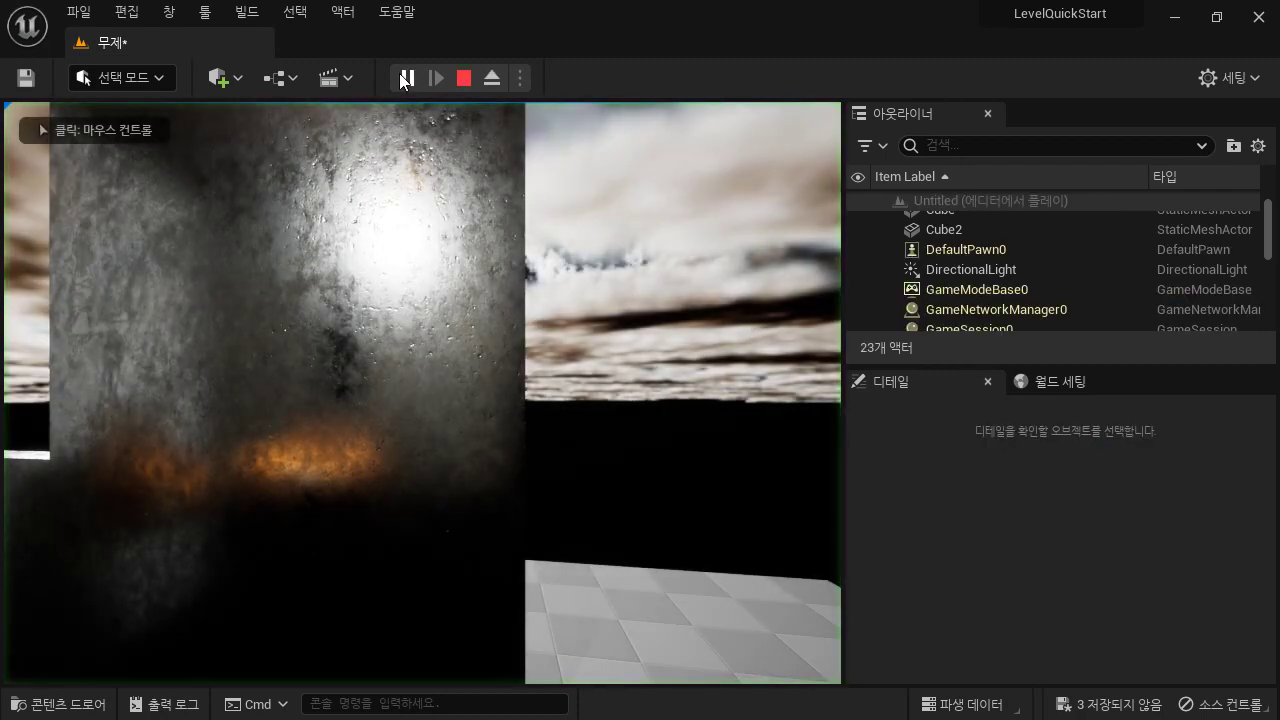
pyautogui.press('w')
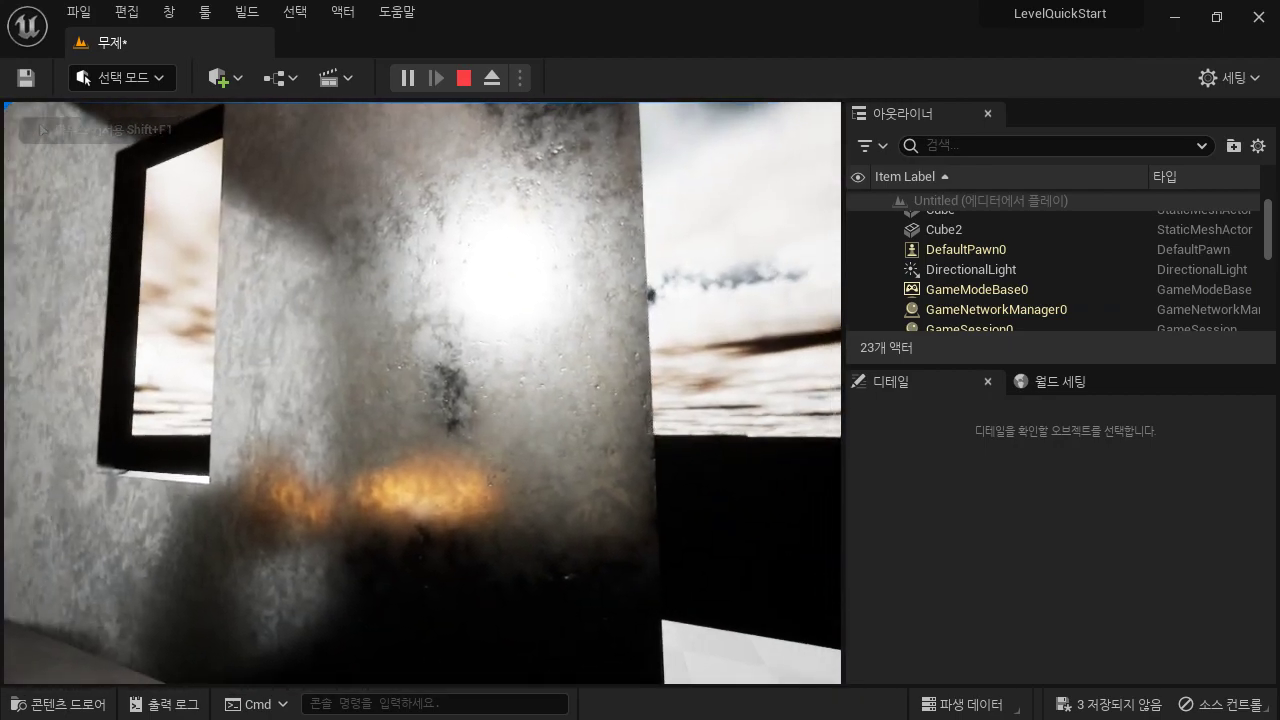
pyautogui.press('Escape')
# Step: Frame the PlayerStart from inside the room, play the level once more to recheck its starting view, and stop playing
pyautogui.press('f')
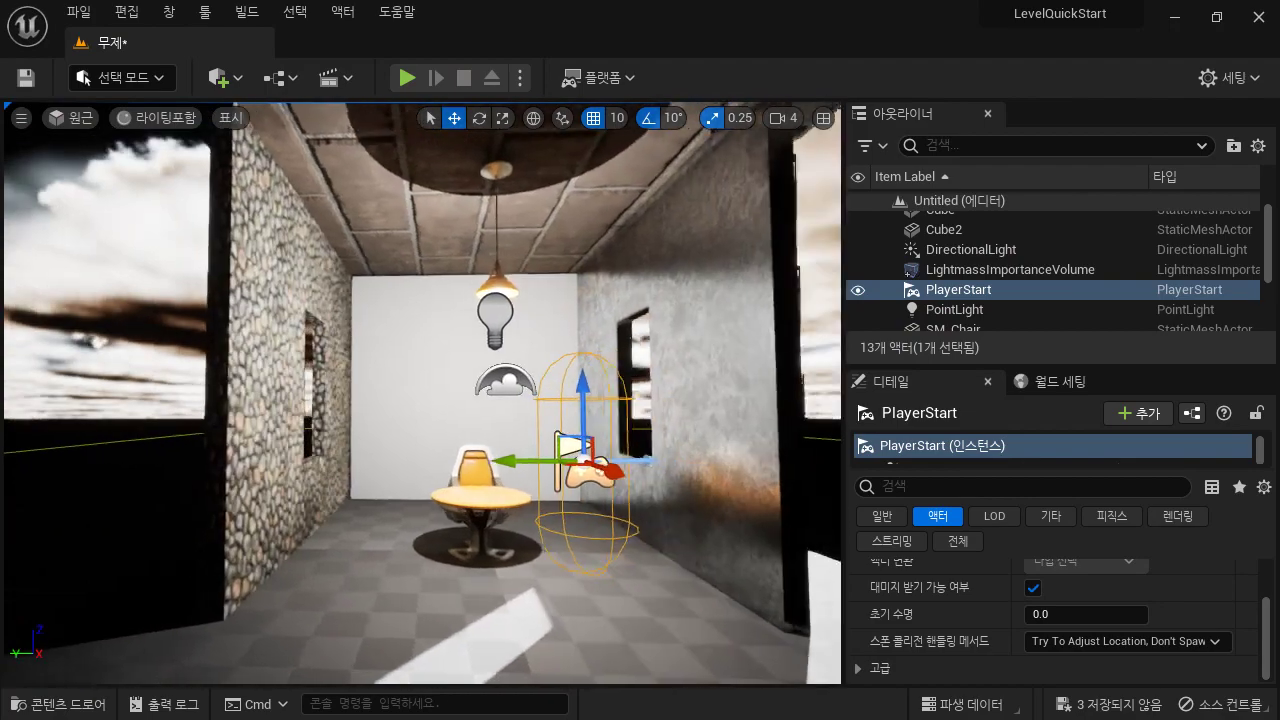
pyautogui.moveTo(422, 393); pyautogui.dragTo(555, 243, button='right')
pyautogui.press('w')
pyautogui.press('s')
pyautogui.press('s')
pyautogui.press('w')
pyautogui.click(418, 70)
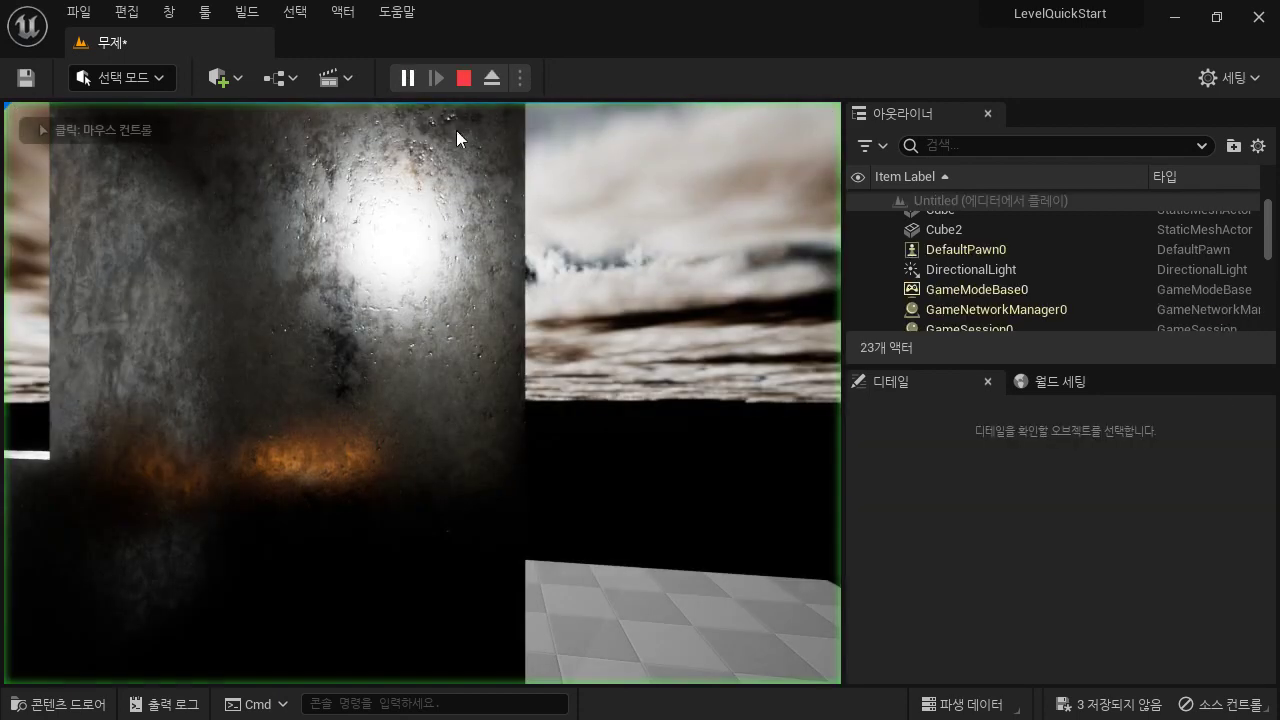
pyautogui.click(463, 77)
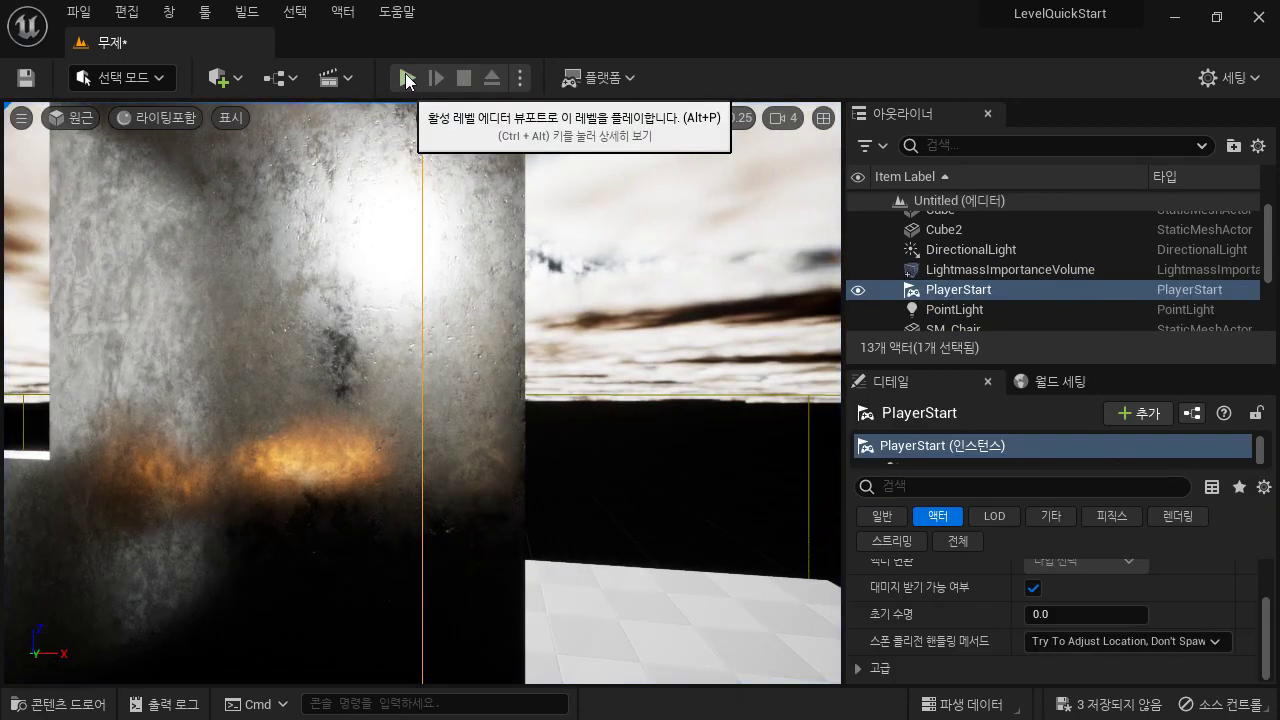
# Step: Rotate the PlayerStart about its vertical axis so its direction arrow faces the white wall behind the chair, and return to the move tool
pyautogui.moveTo(563, 440); pyautogui.dragTo(447, 160, button='right')
pyautogui.press('w')
pyautogui.click(480, 118)
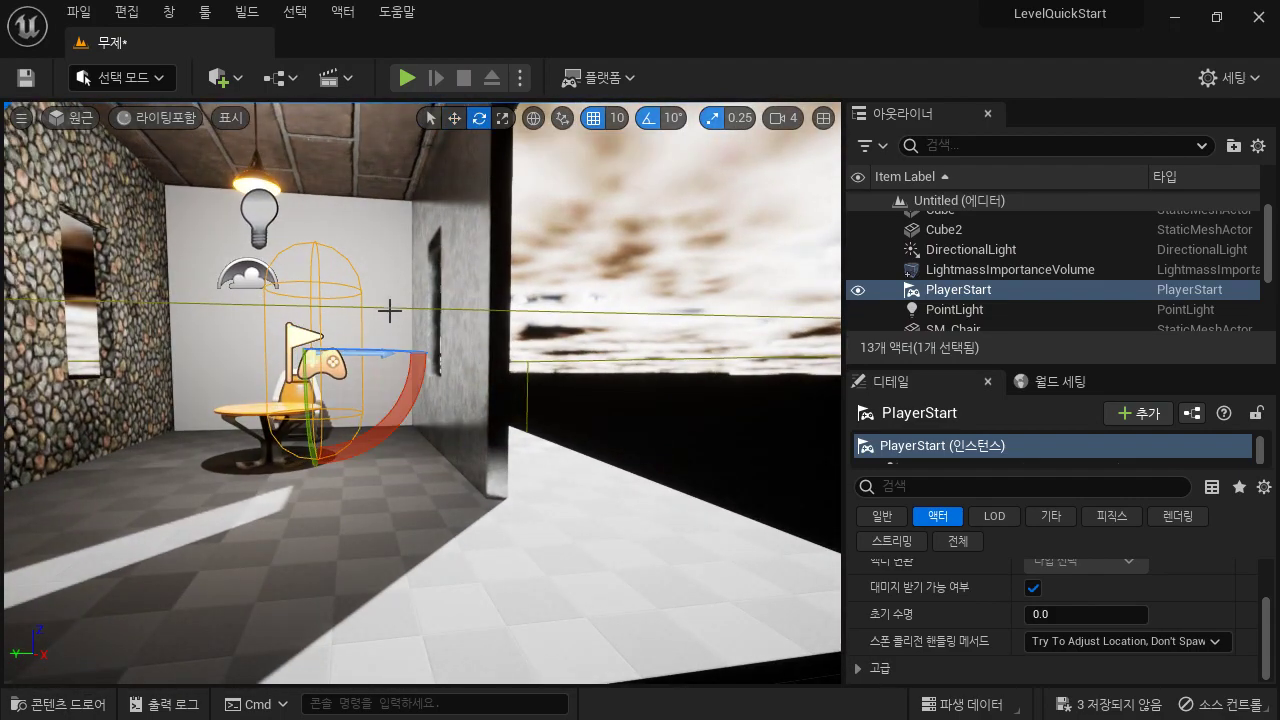
pyautogui.moveTo(384, 400); pyautogui.dragTo(360, 430, button='right')
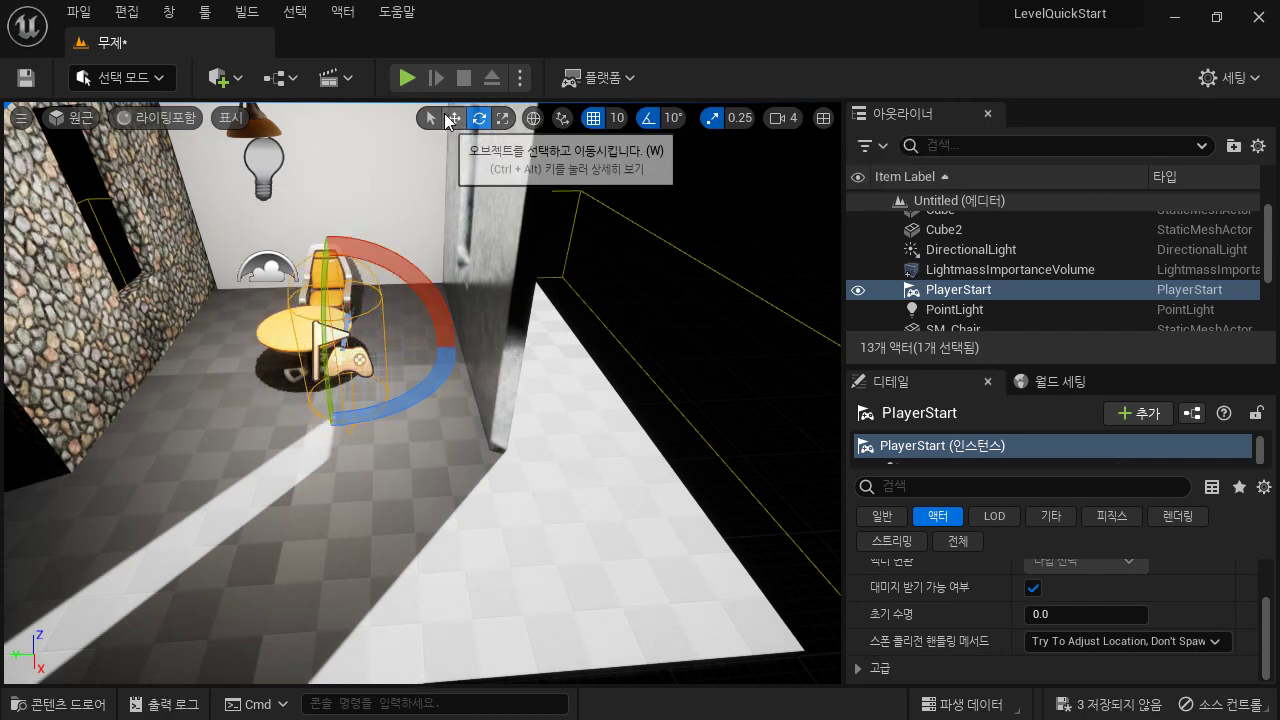
pyautogui.click(454, 119)
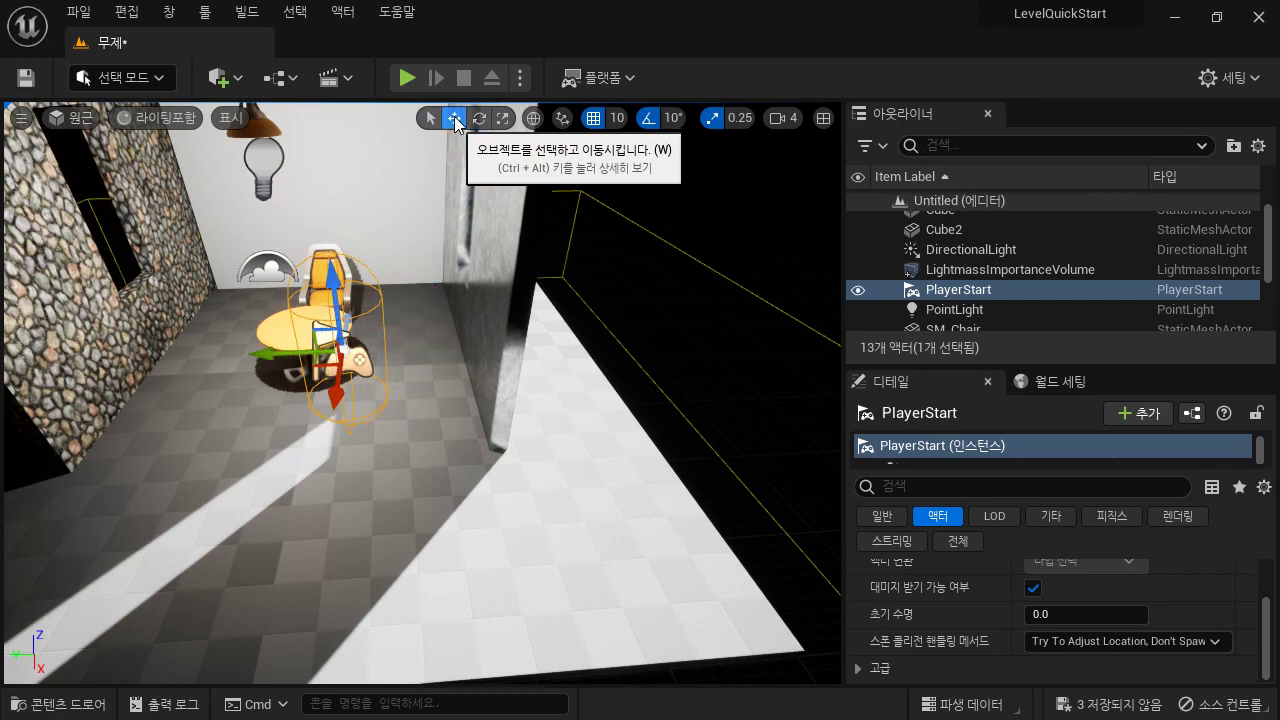
# Step: Play the level to check the starting view toward the white wall, and stop playing
pyautogui.moveTo(386, 454); pyautogui.dragTo(386, 454, button='right')
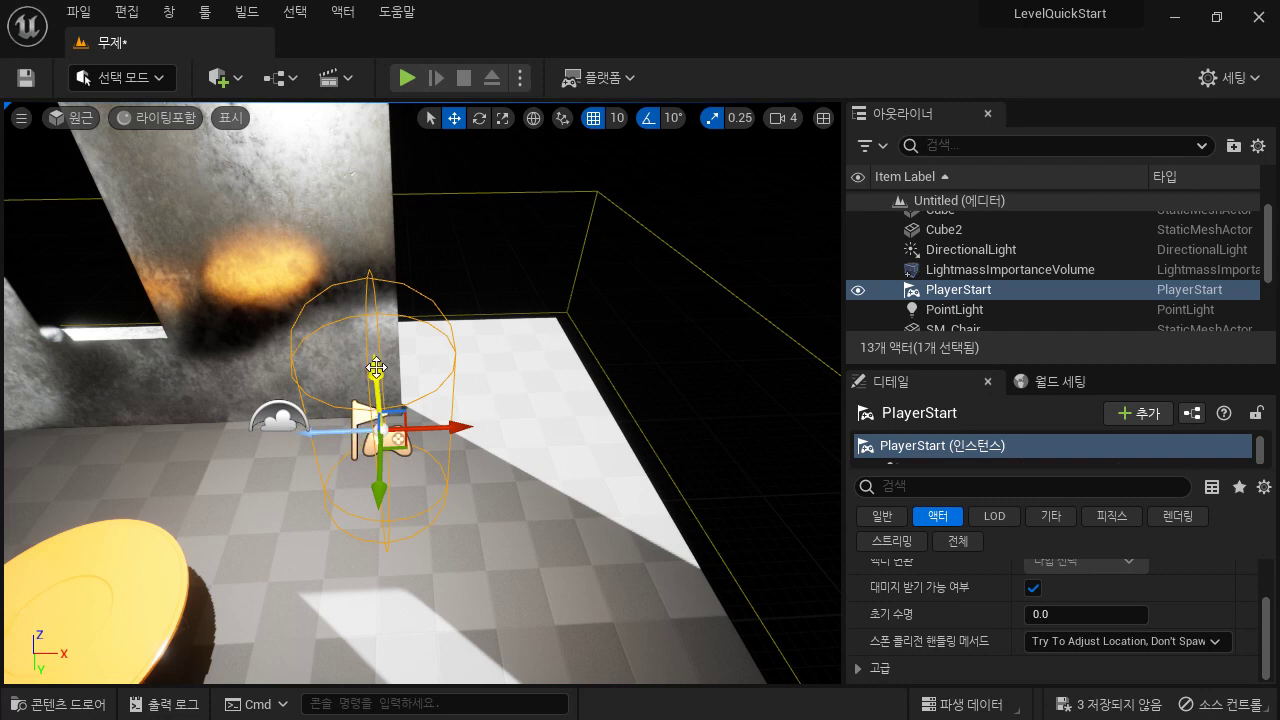
pyautogui.moveTo(493, 471); pyautogui.dragTo(493, 471, button='right')
pyautogui.click(406, 78)
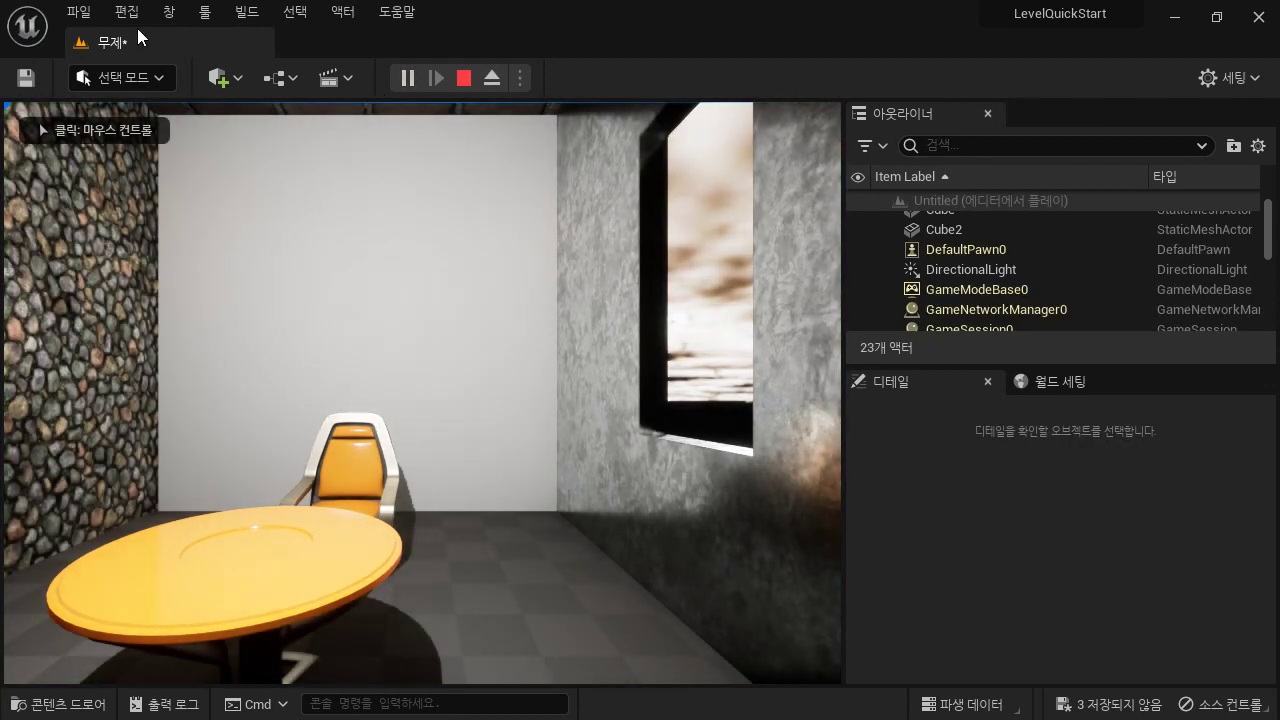
pyautogui.click(463, 79)
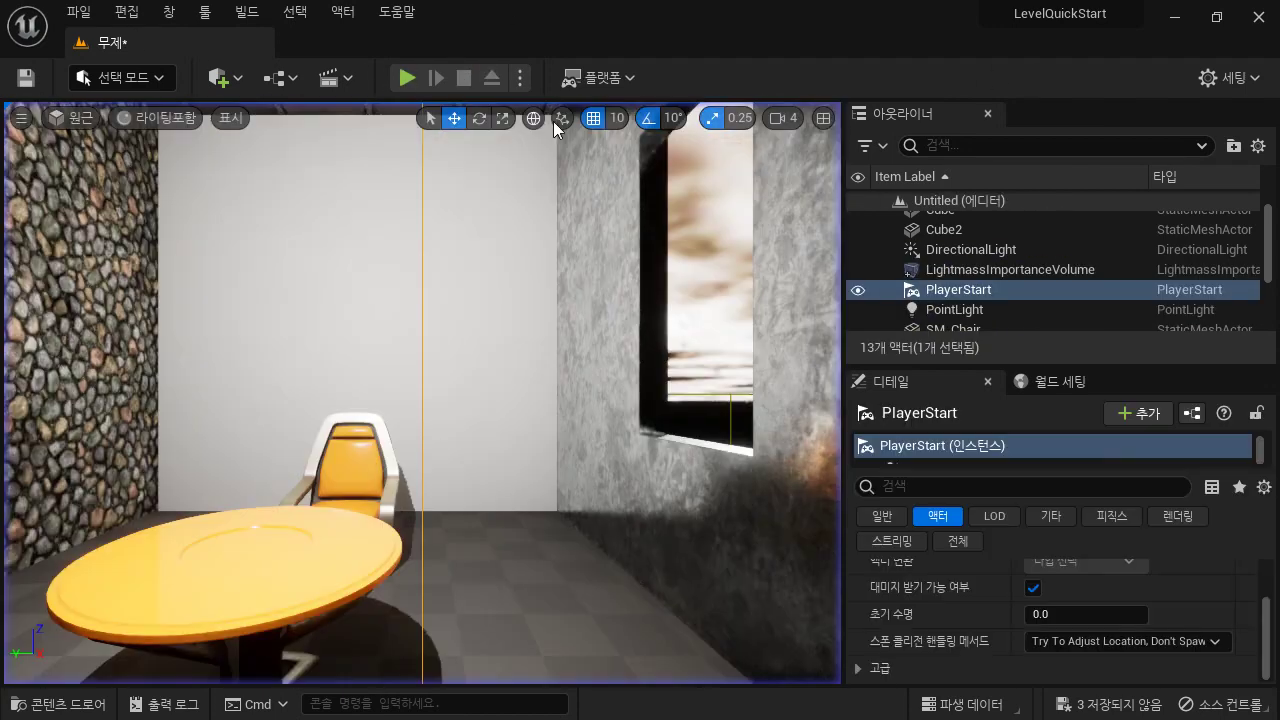
# Step: Move the PlayerStart along its Y axis away from the concrete wall to line up with the chair, and test it in play mode
pyautogui.moveTo(493, 471); pyautogui.dragTo(493, 471, button='right')
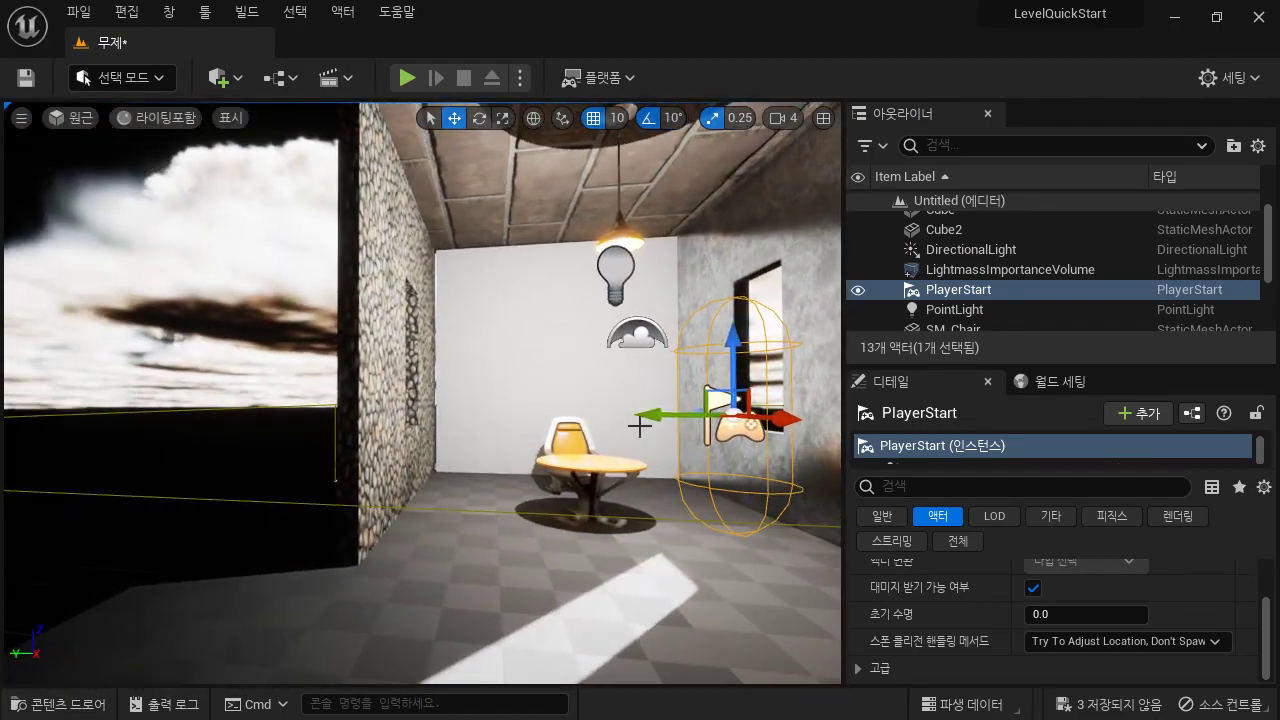
pyautogui.moveTo(681, 413); pyautogui.dragTo(560, 410)
pyautogui.moveTo(560, 410); pyautogui.dragTo(560, 410, button='right')
pyautogui.click(408, 77)
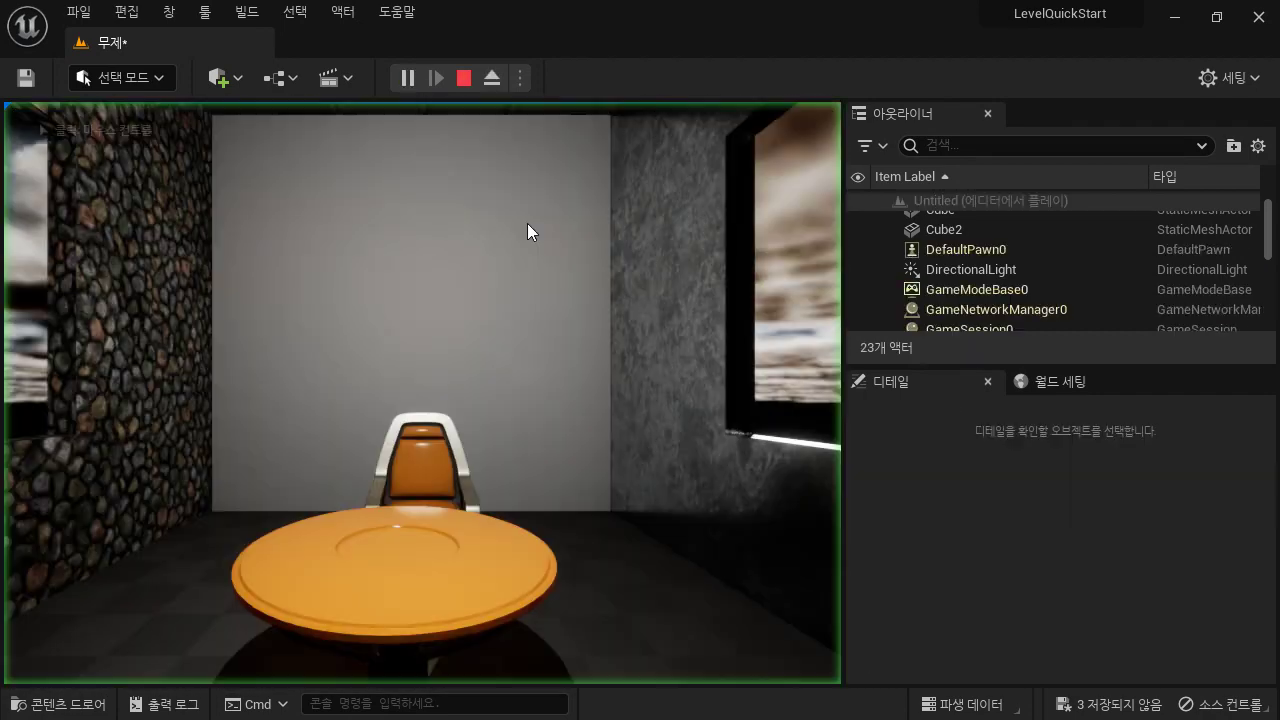
pyautogui.click(463, 78)
# Step: Shift the PlayerStart further toward the stone wall, test it in play mode, and nudge it slightly back toward the concrete wall
pyautogui.press('f')
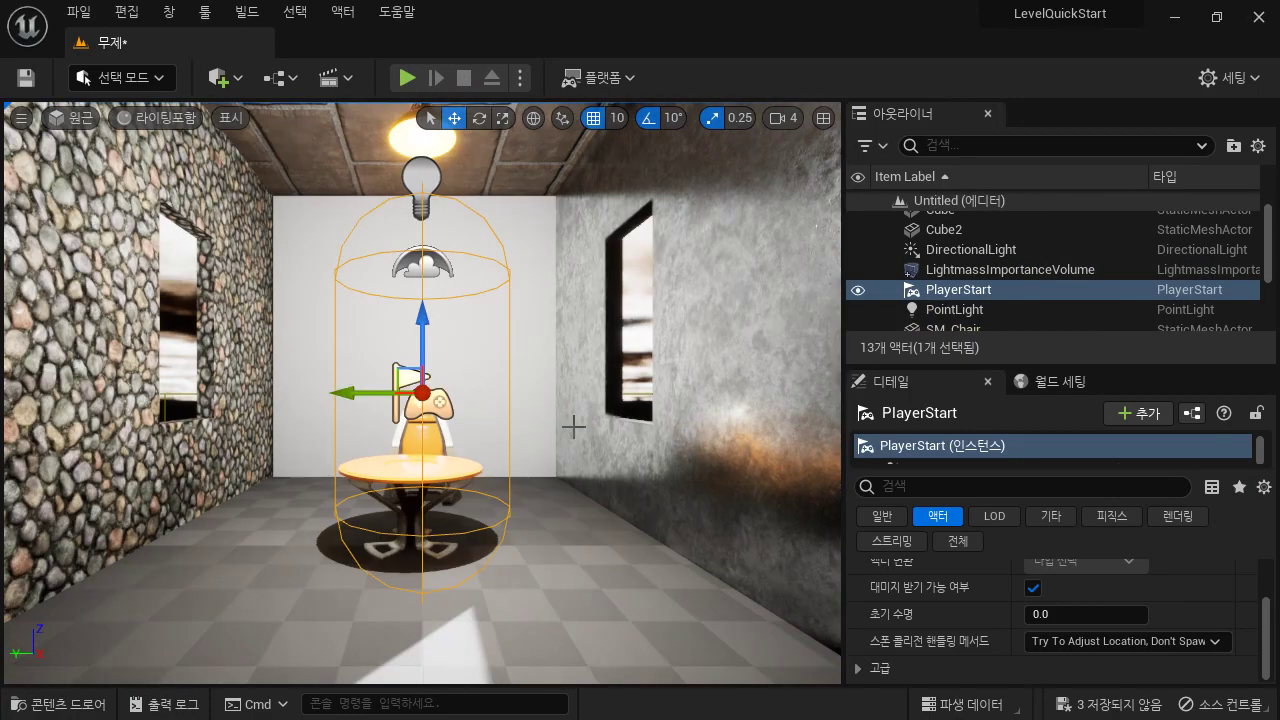
pyautogui.moveTo(376, 392); pyautogui.dragTo(298, 392)
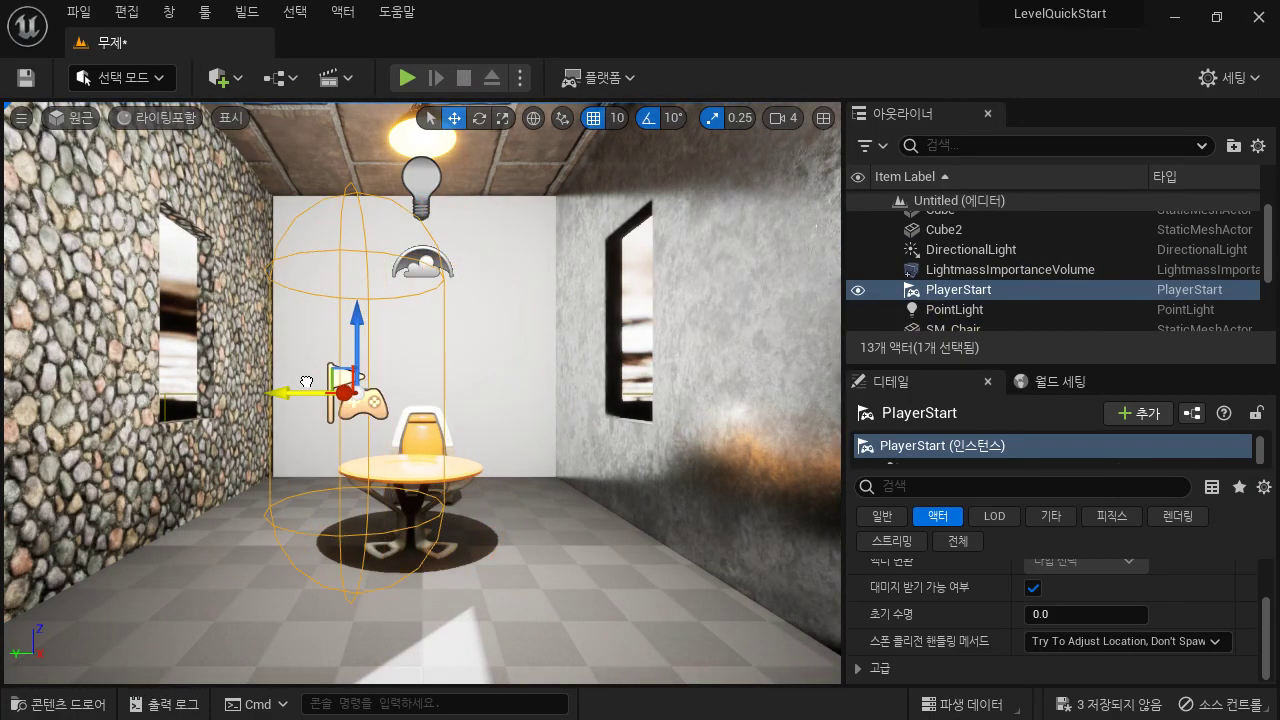
pyautogui.click(407, 77)
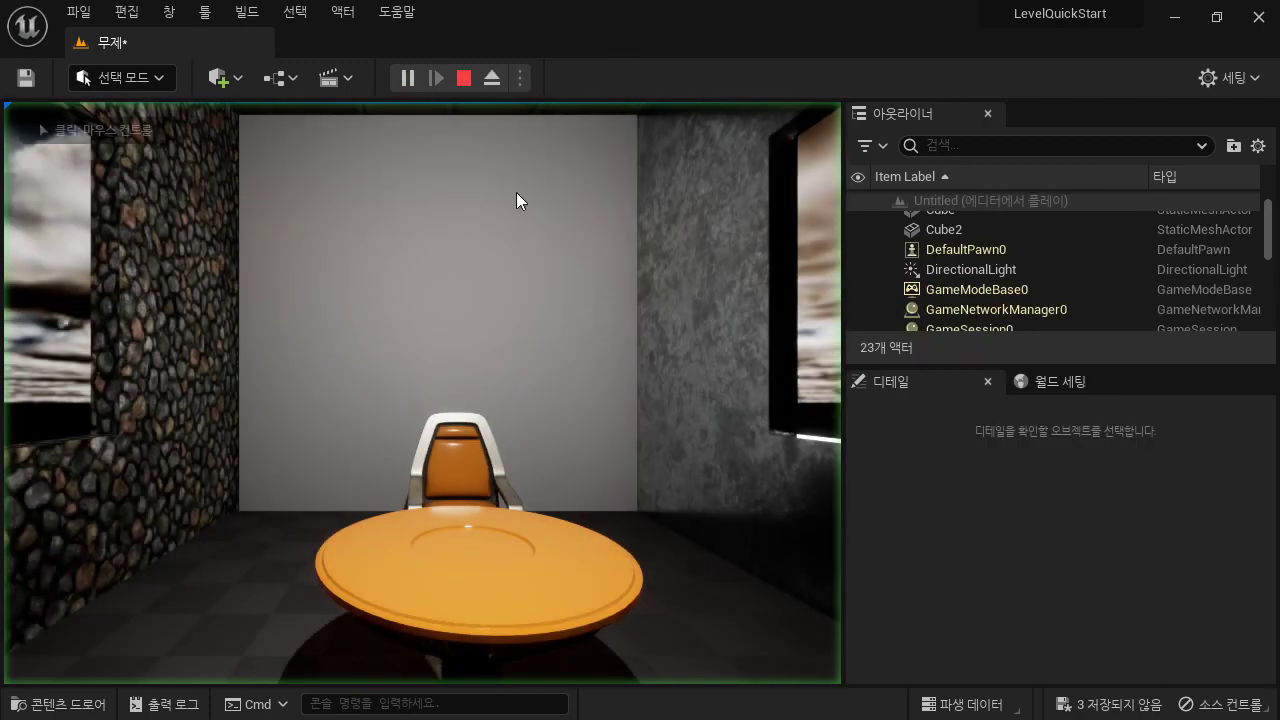
pyautogui.click(463, 77)
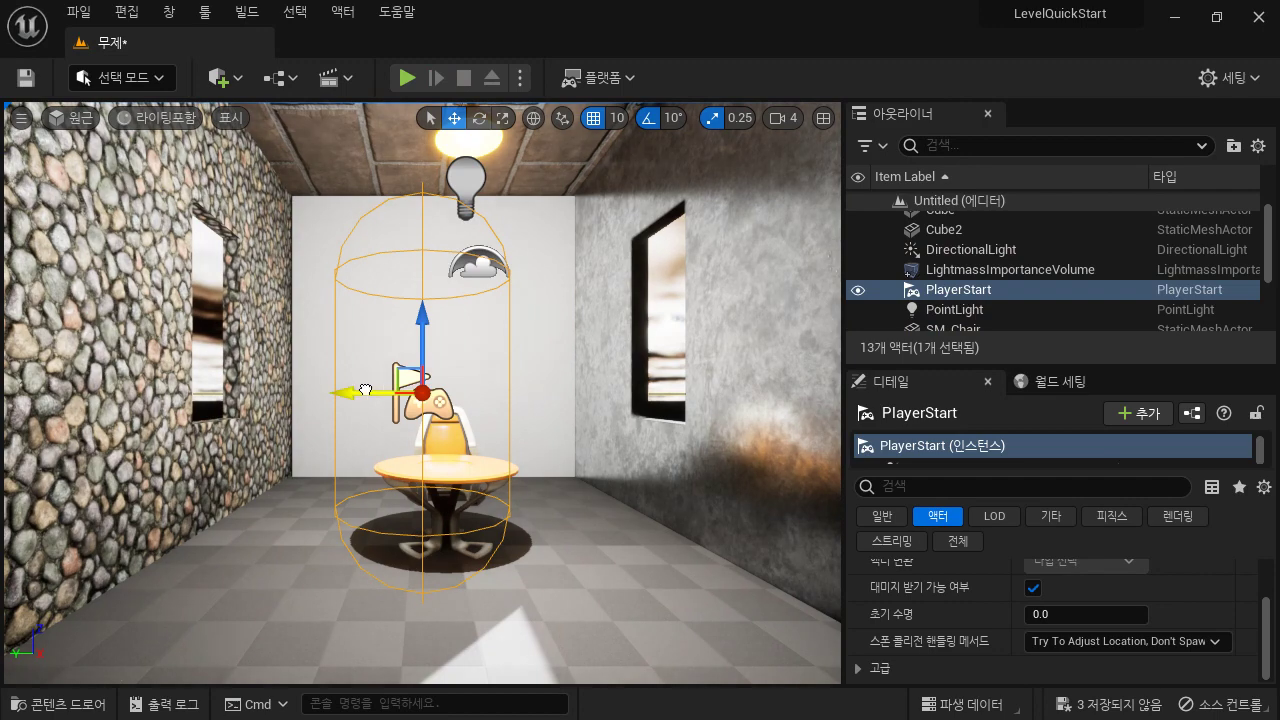
pyautogui.moveTo(372, 393); pyautogui.dragTo(398, 393)
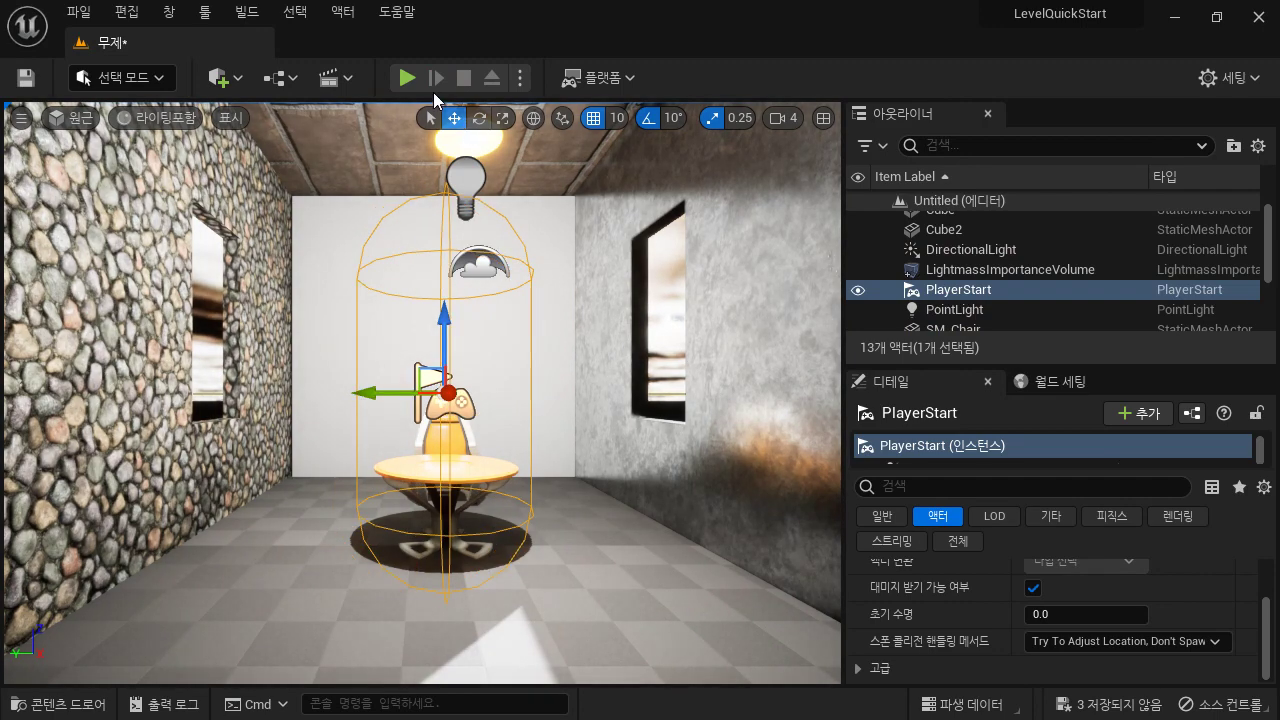
# Step: Play the level and fly around the room to inspect the walls, table, chair and surroundings, and stop playing
pyautogui.click(407, 77)
pyautogui.click(618, 417)
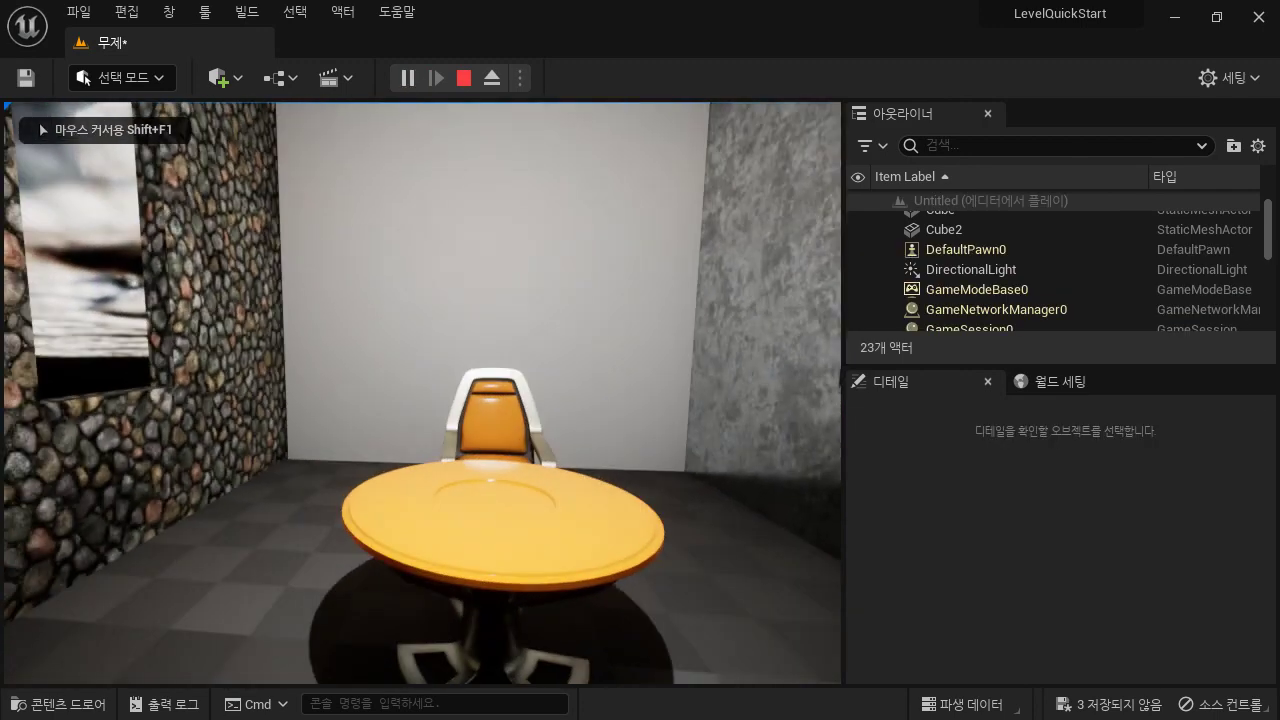
pyautogui.press('s')
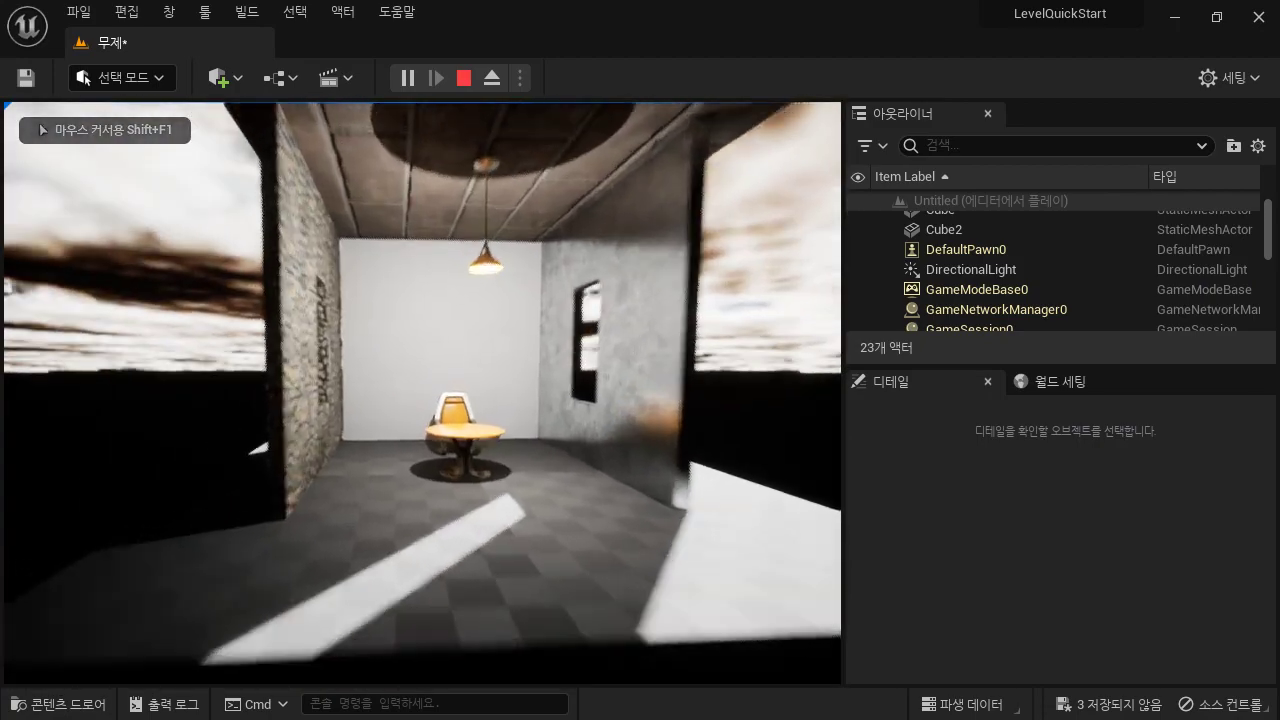
pyautogui.press('w')
pyautogui.press('w')
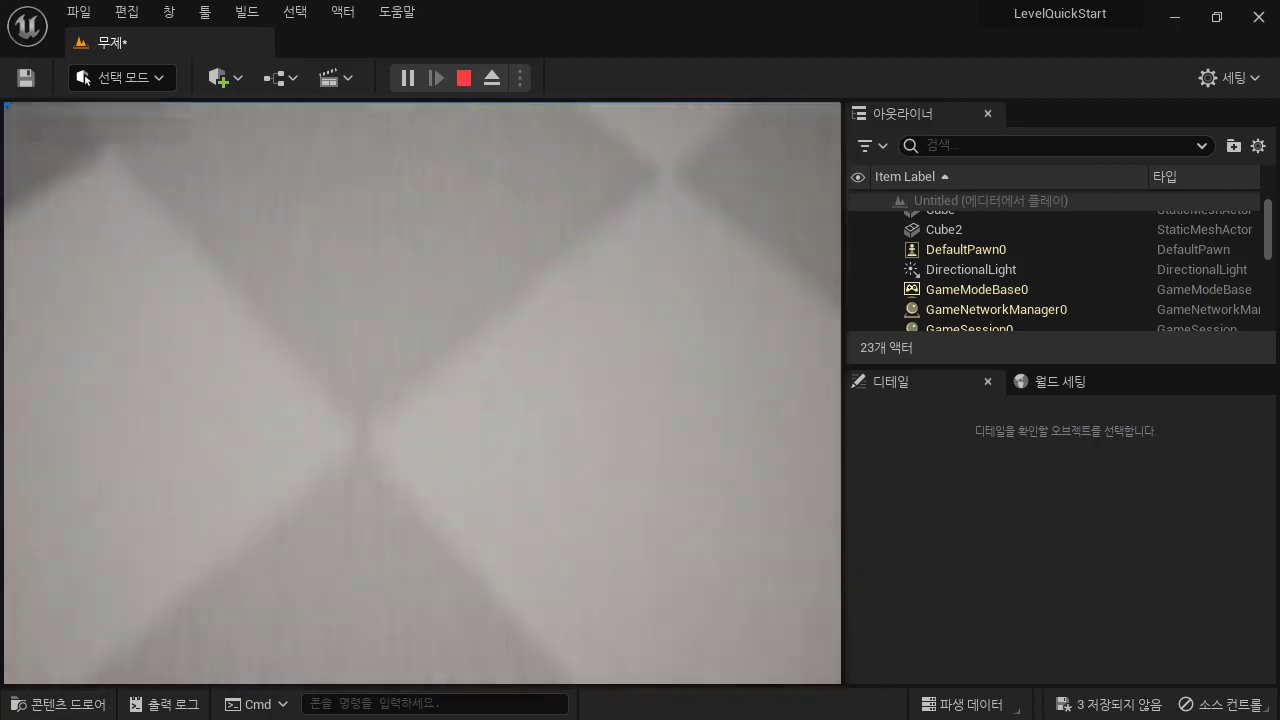
pyautogui.press('s')
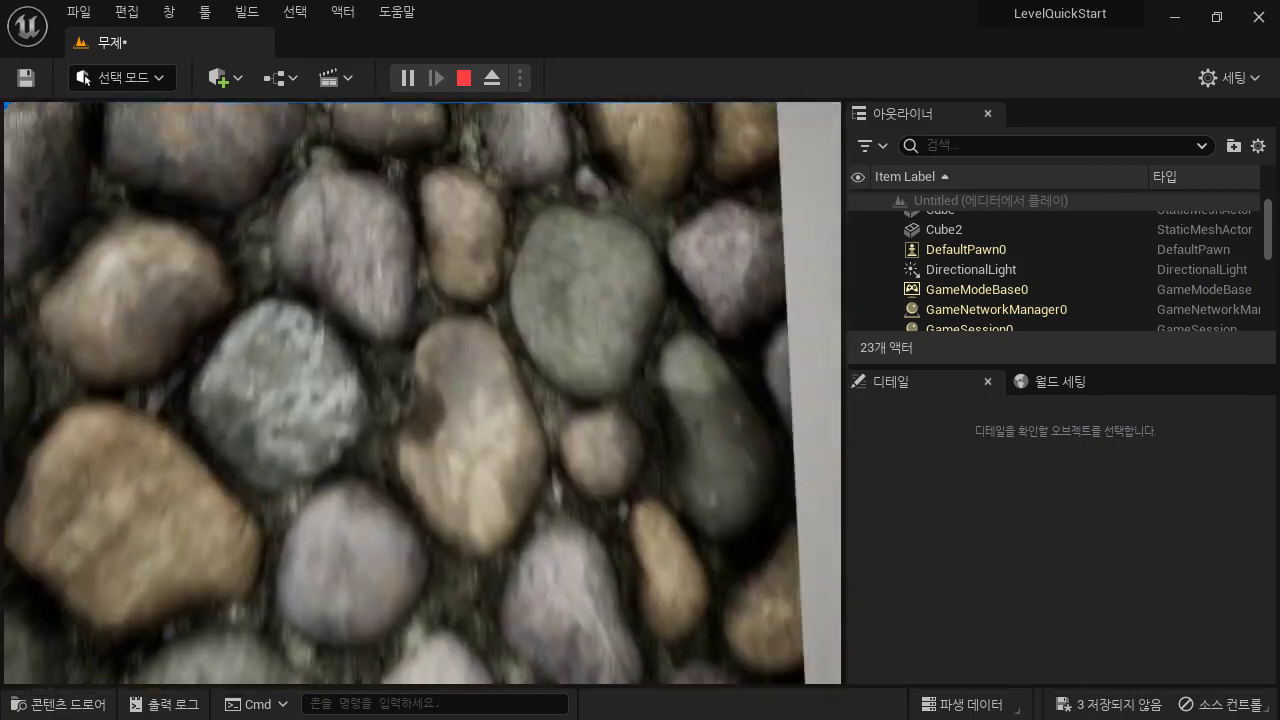
pyautogui.press('w')
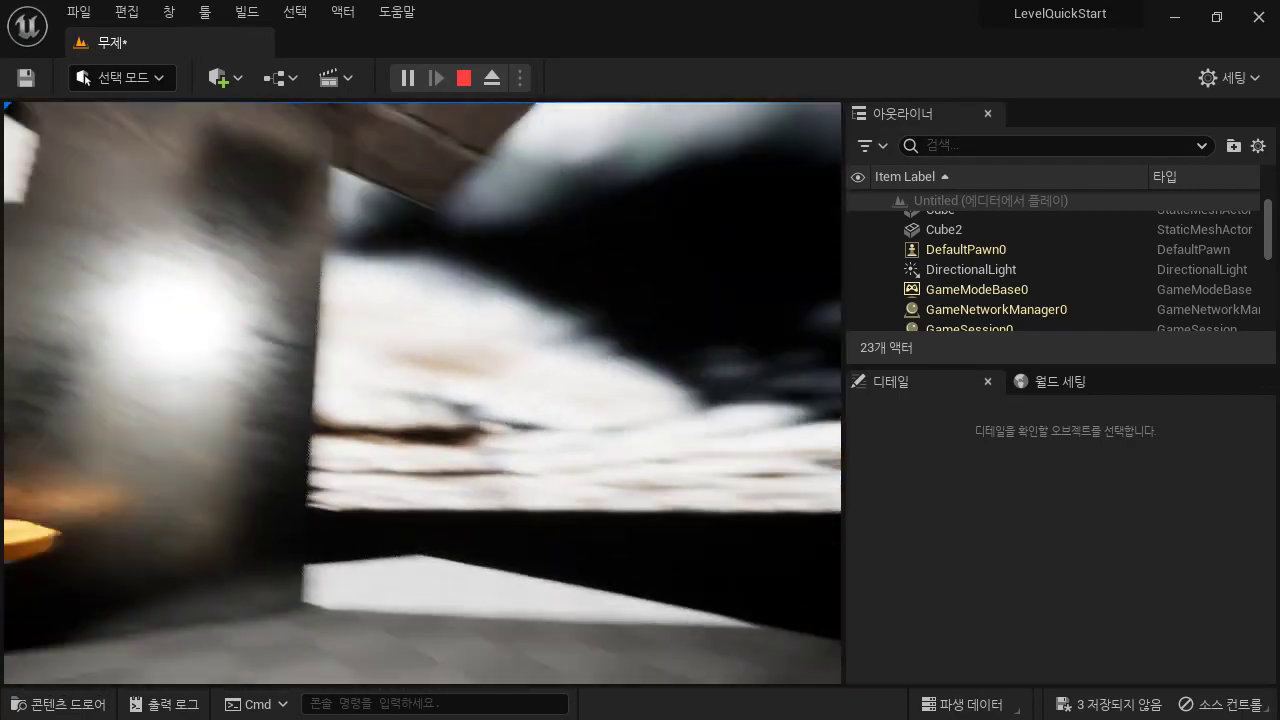
pyautogui.press('w')
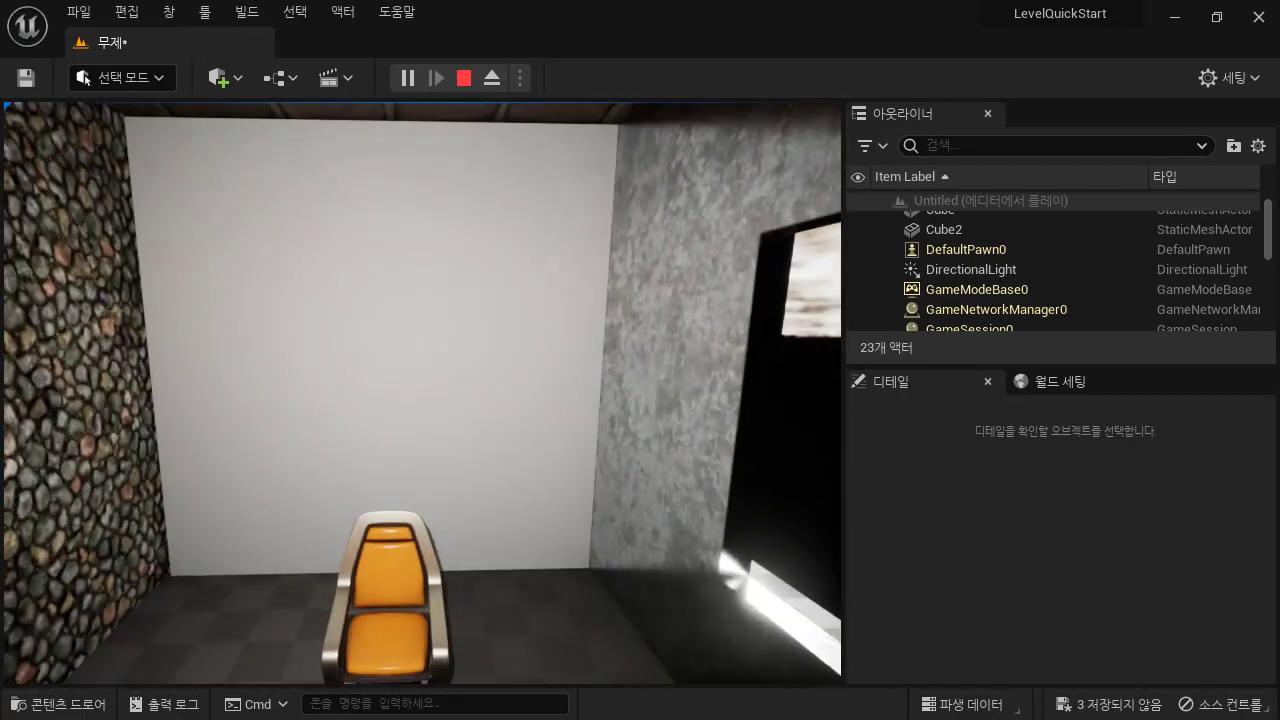
pyautogui.press('s')
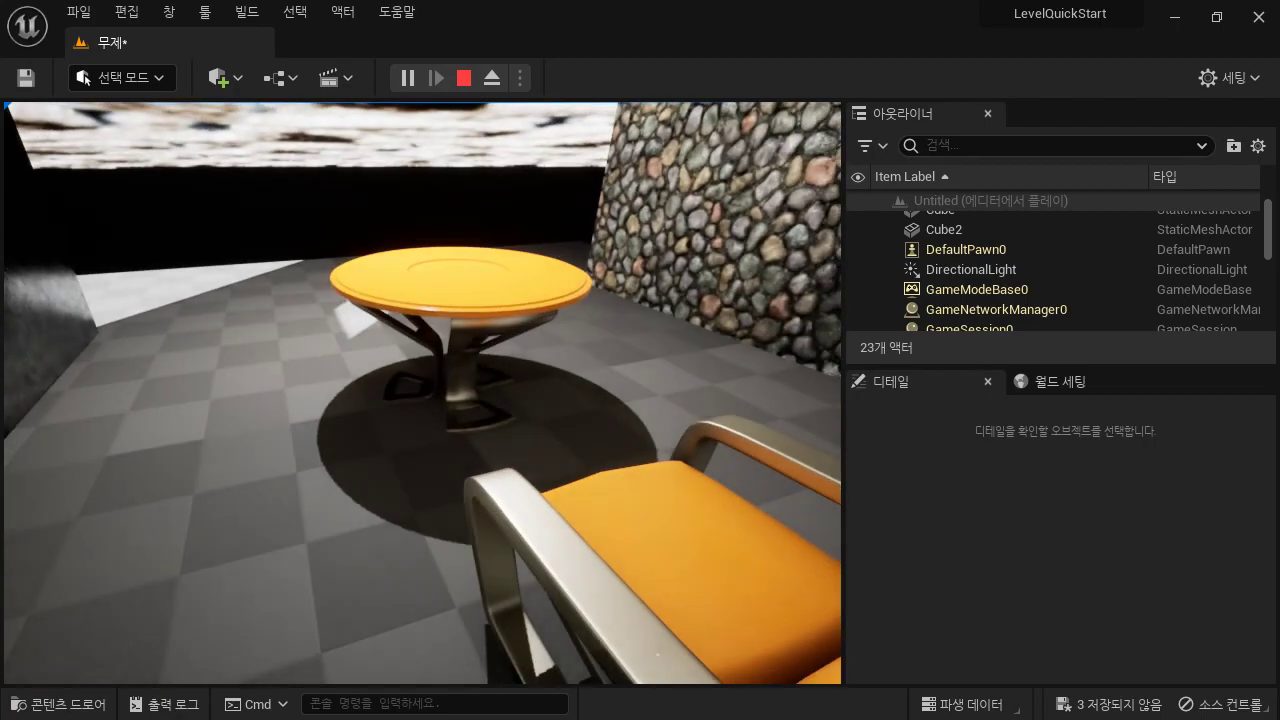
pyautogui.press('s')
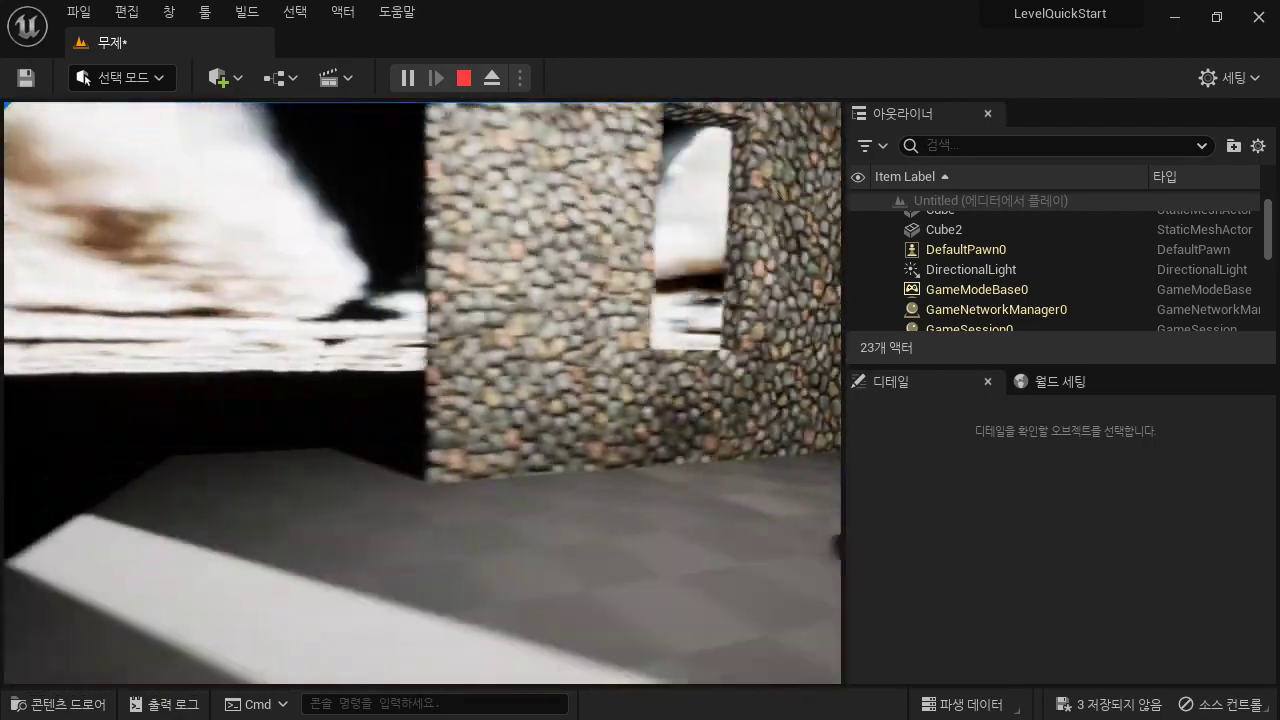
pyautogui.press('w')
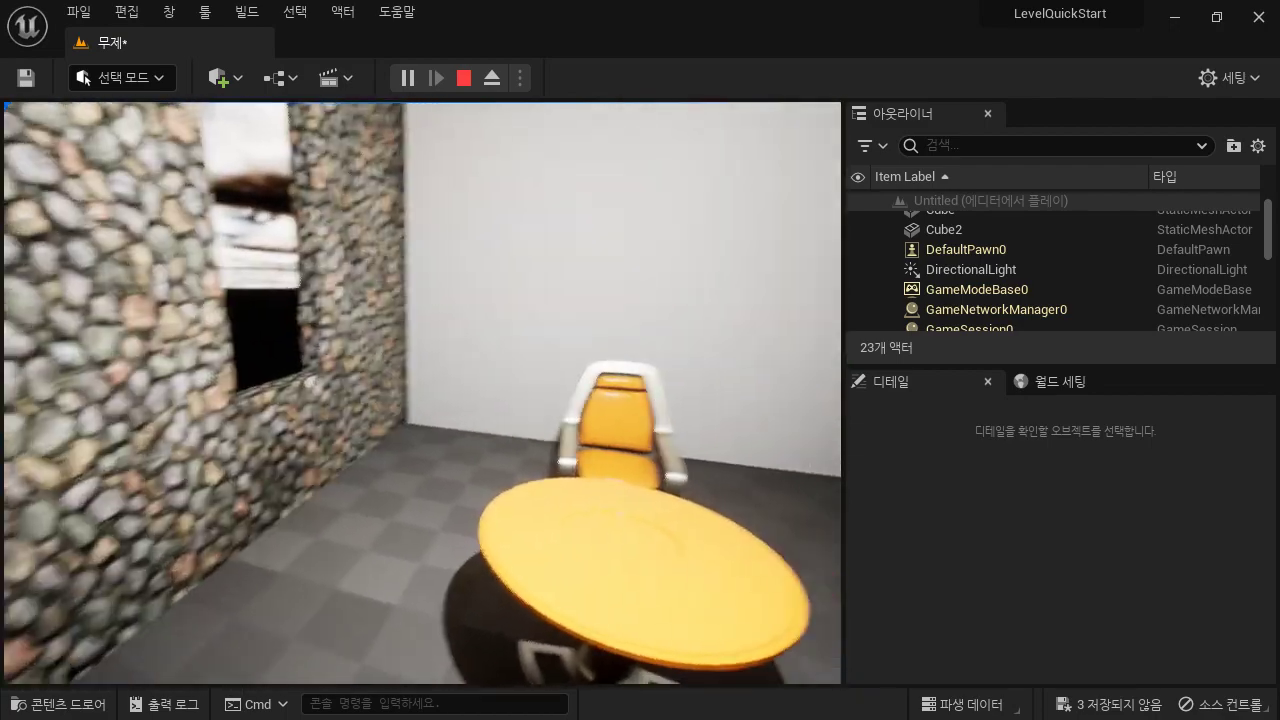
pyautogui.press('w')
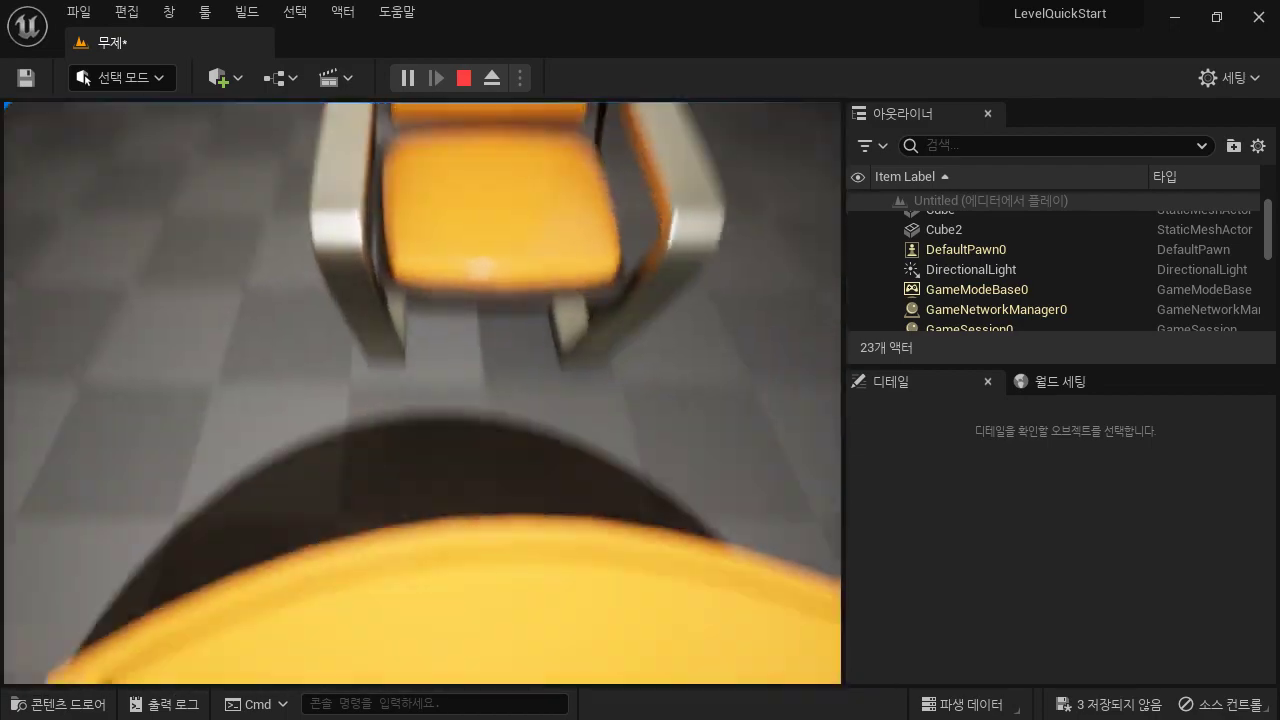
pyautogui.press('w')
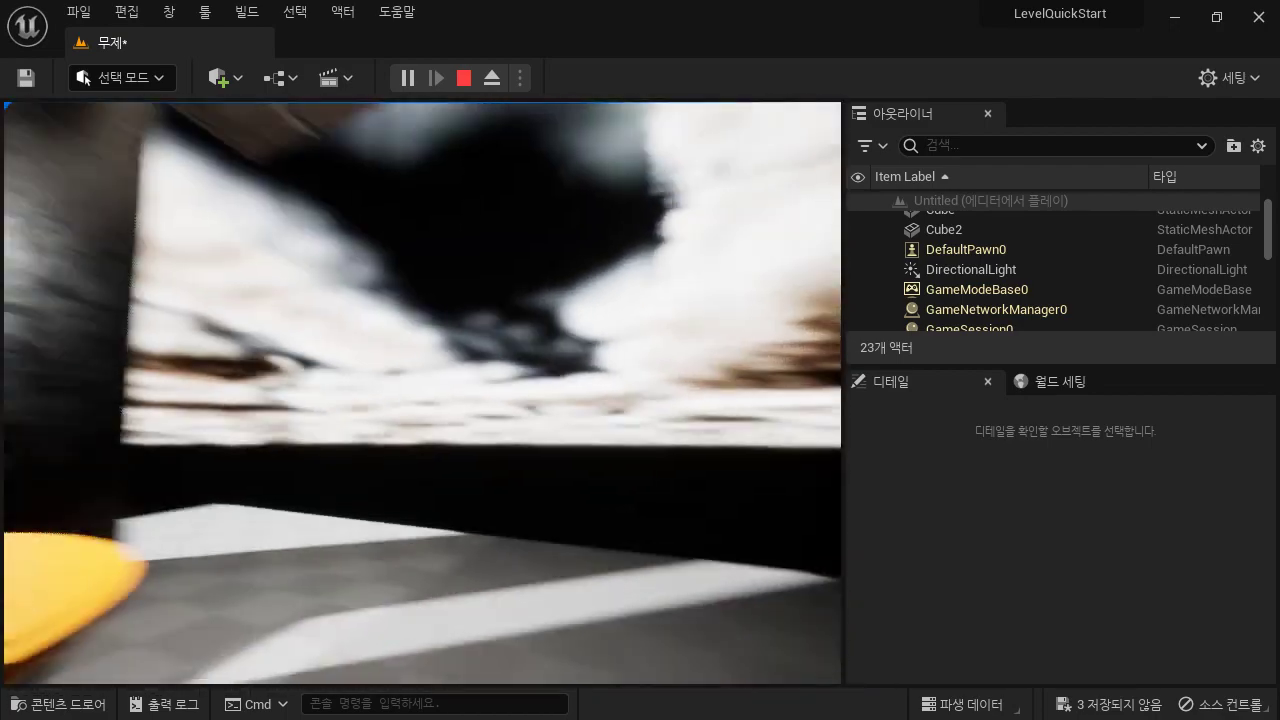
pyautogui.press('s')
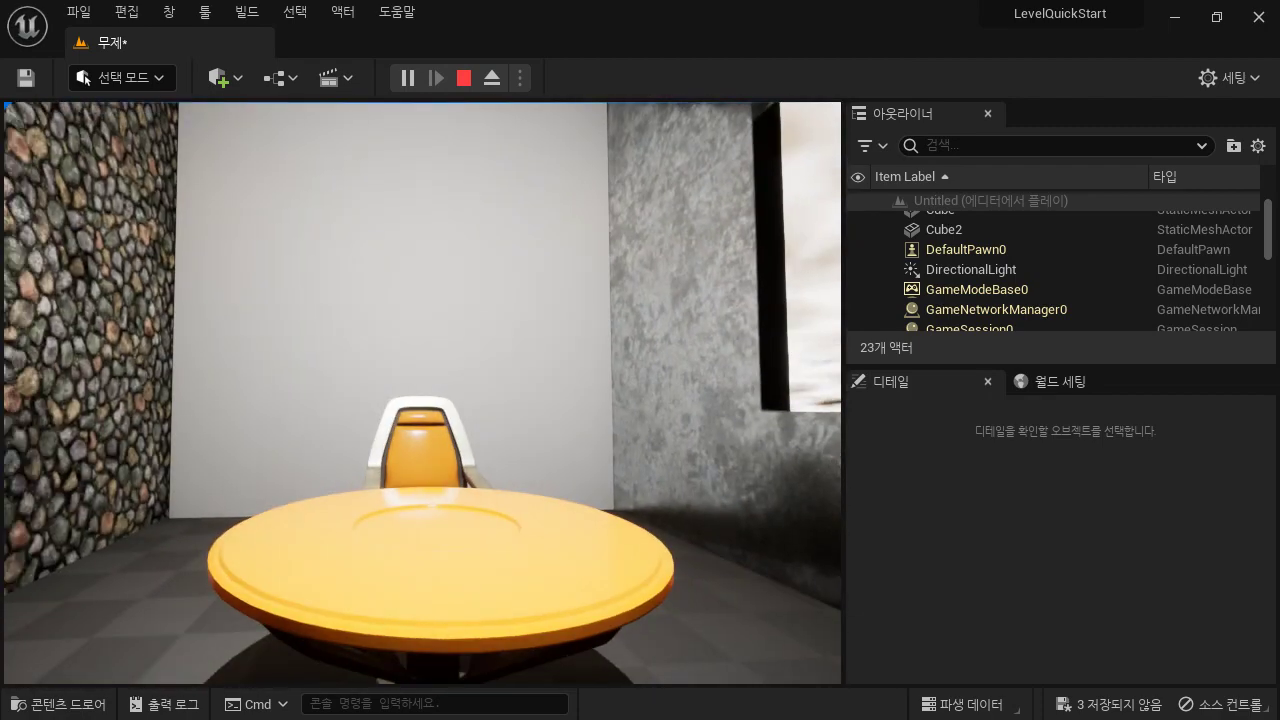
pyautogui.press('s')
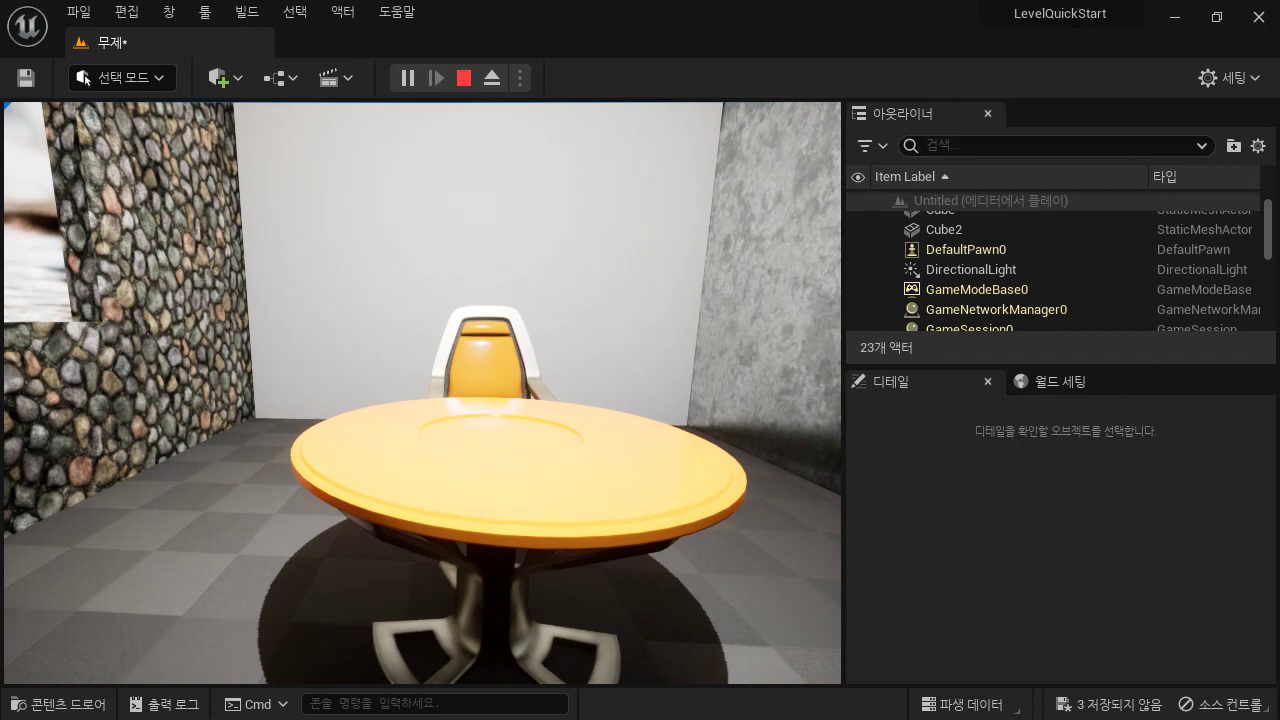
pyautogui.press('Escape')
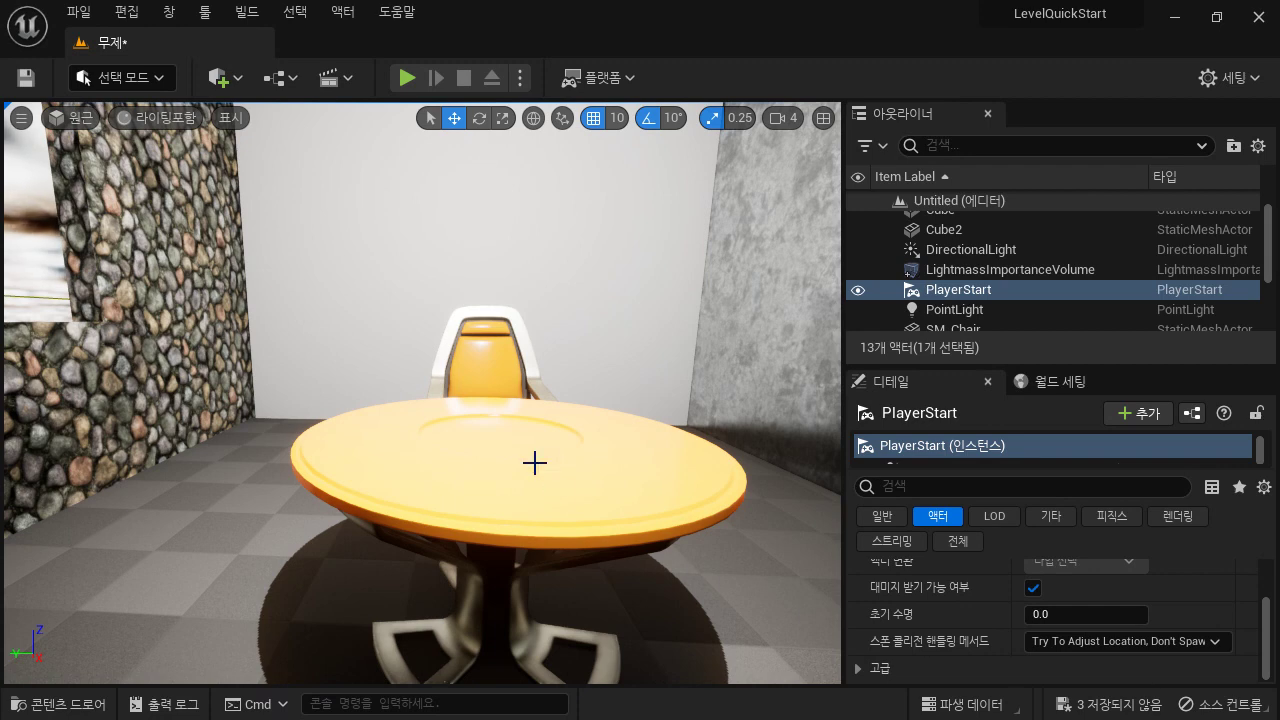
pyautogui.moveTo(534, 460); pyautogui.dragTo(534, 546, button='right')
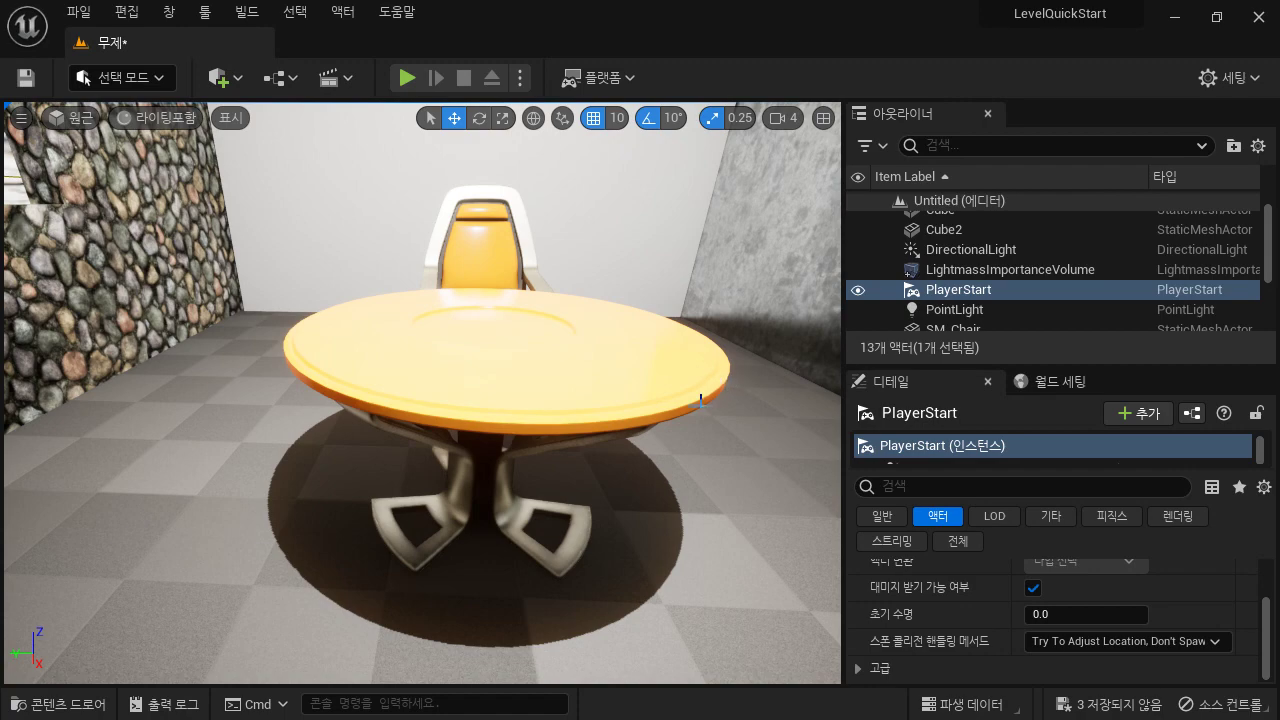
pyautogui.press('f')
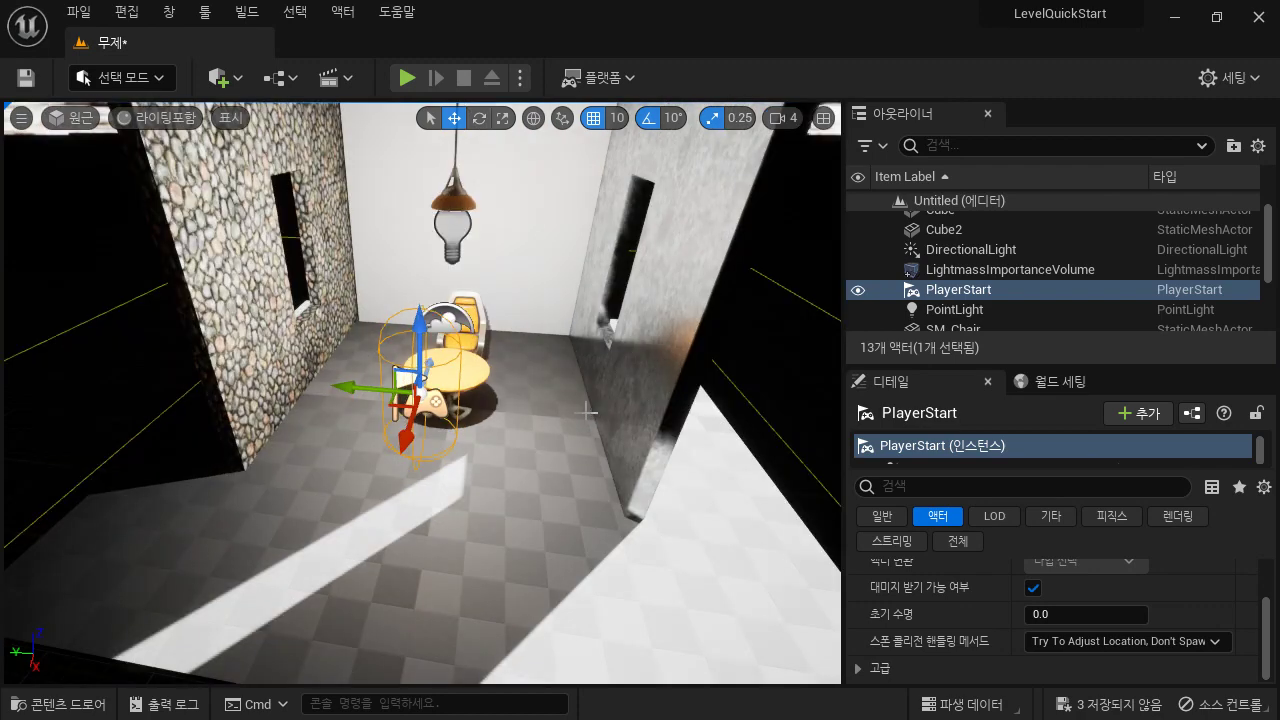
pyautogui.scroll(-2, 587, 411)
pyautogui.scroll(3, 557, 409)
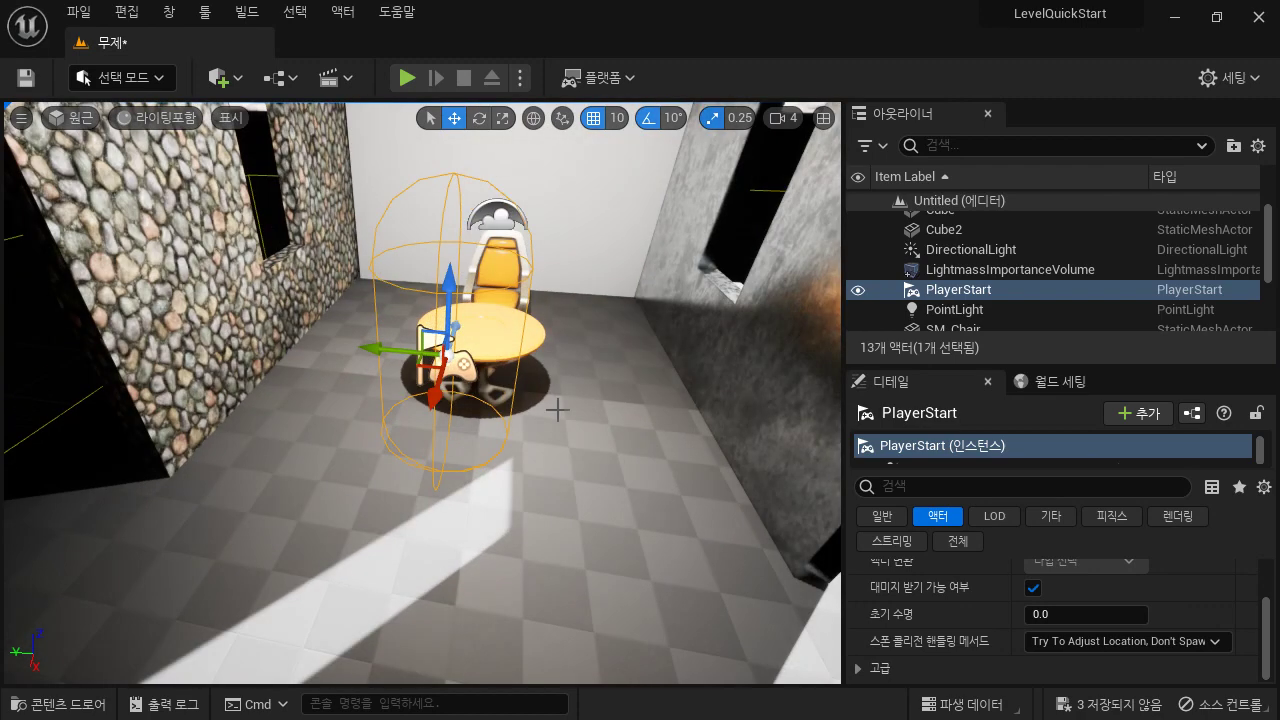
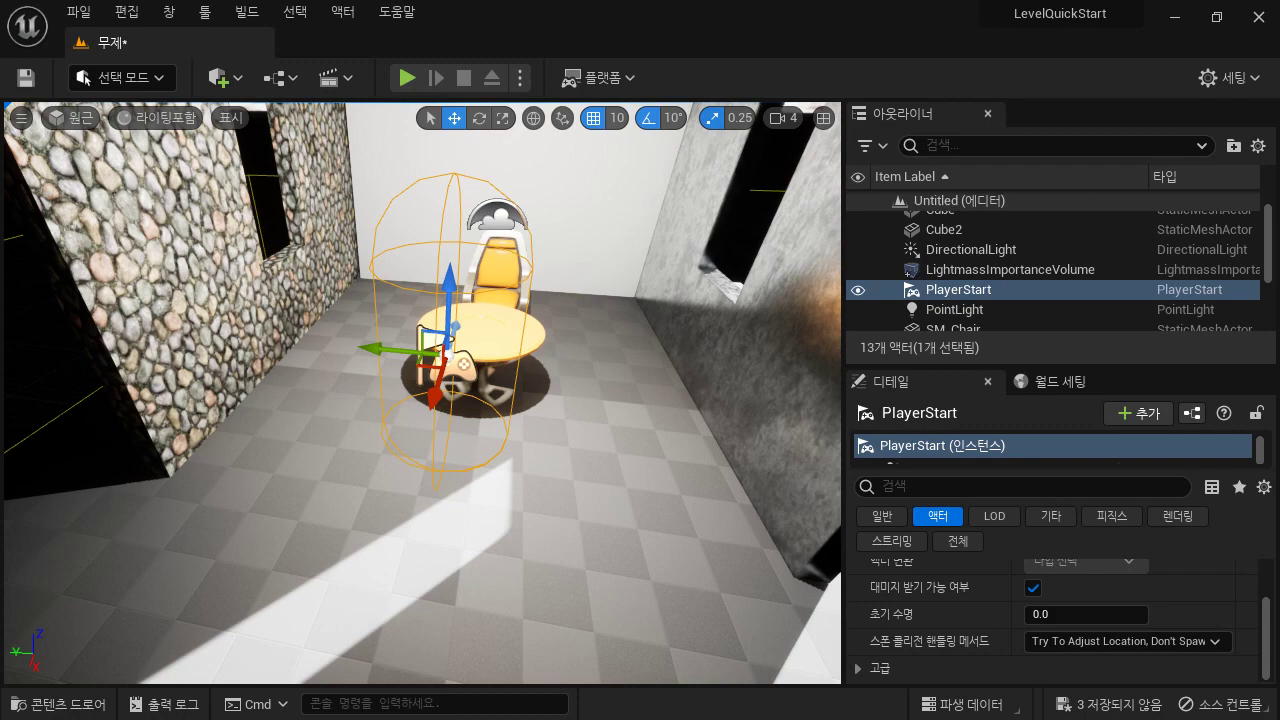
# Step: Switch to the Level Designer Quick Start page in the browser, maximize it, and read section 7 on practice tasks with its example images
pyautogui.hotkey('alt', 'Tab')
pyautogui.moveTo(1032, 14); pyautogui.dragTo(475, 31)
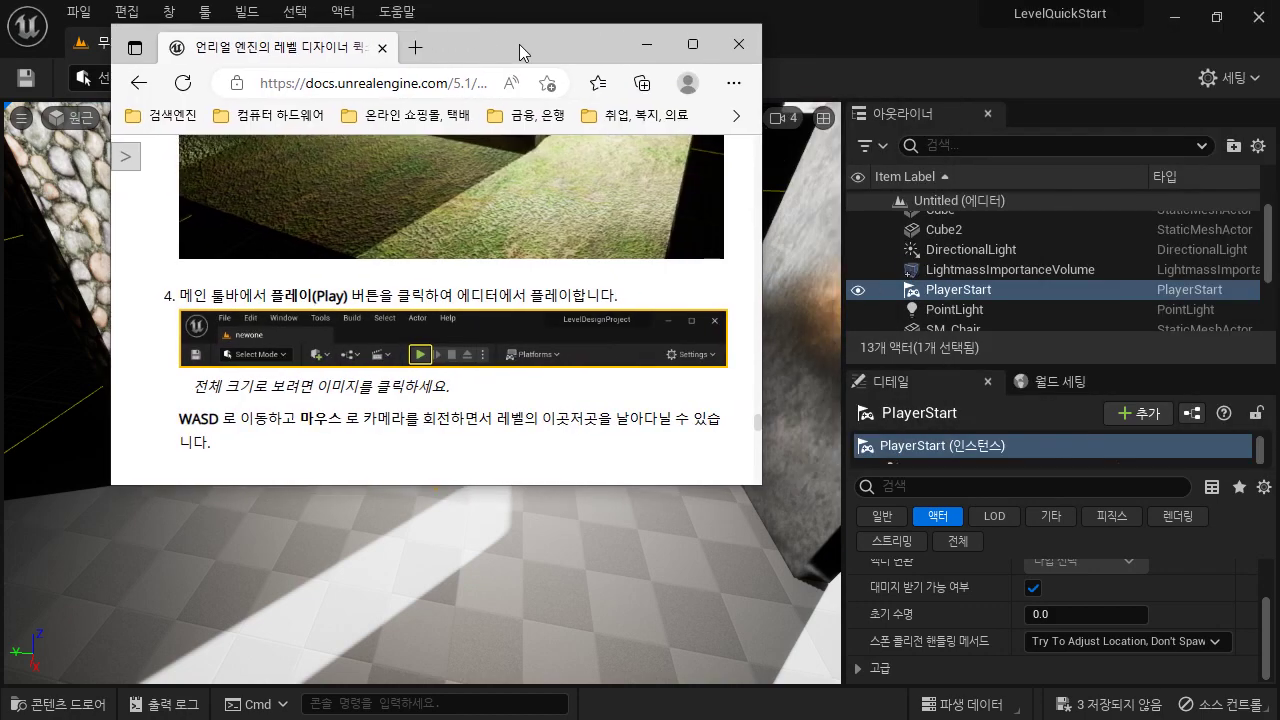
pyautogui.doubleClick(519, 44)
pyautogui.scroll(-1, 613, 211)
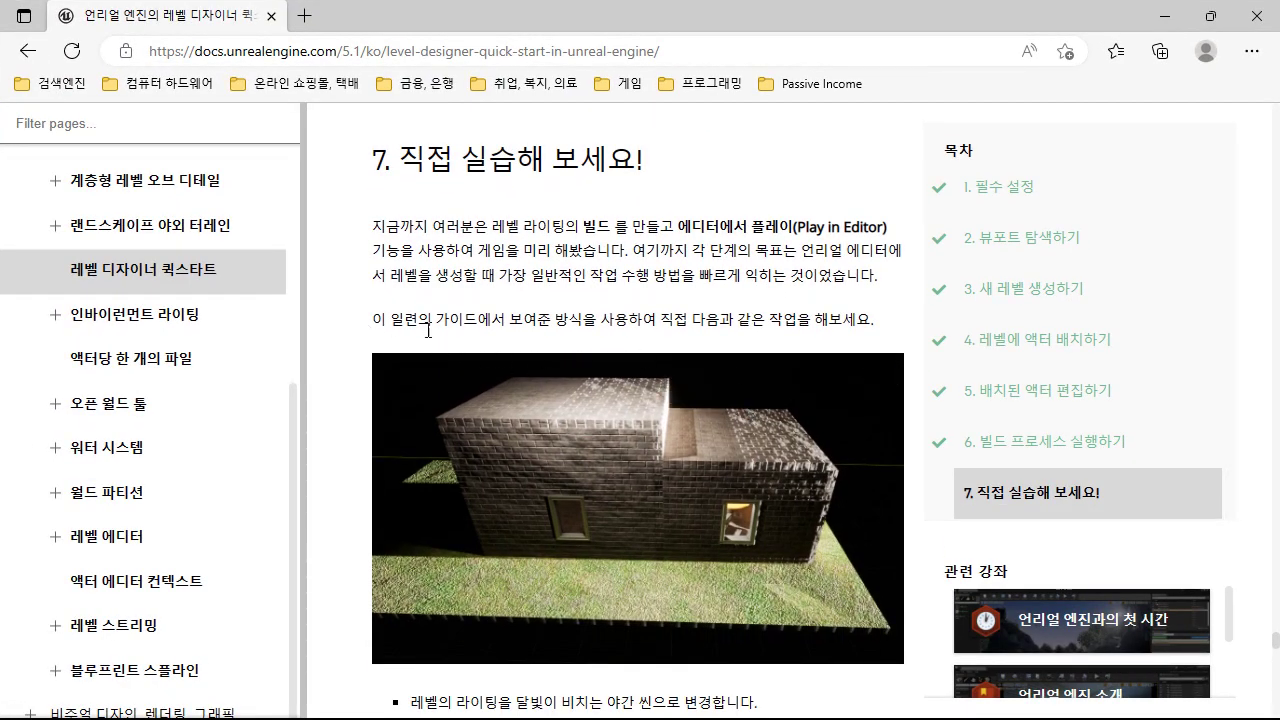
pyautogui.scroll(-4, 694, 451)
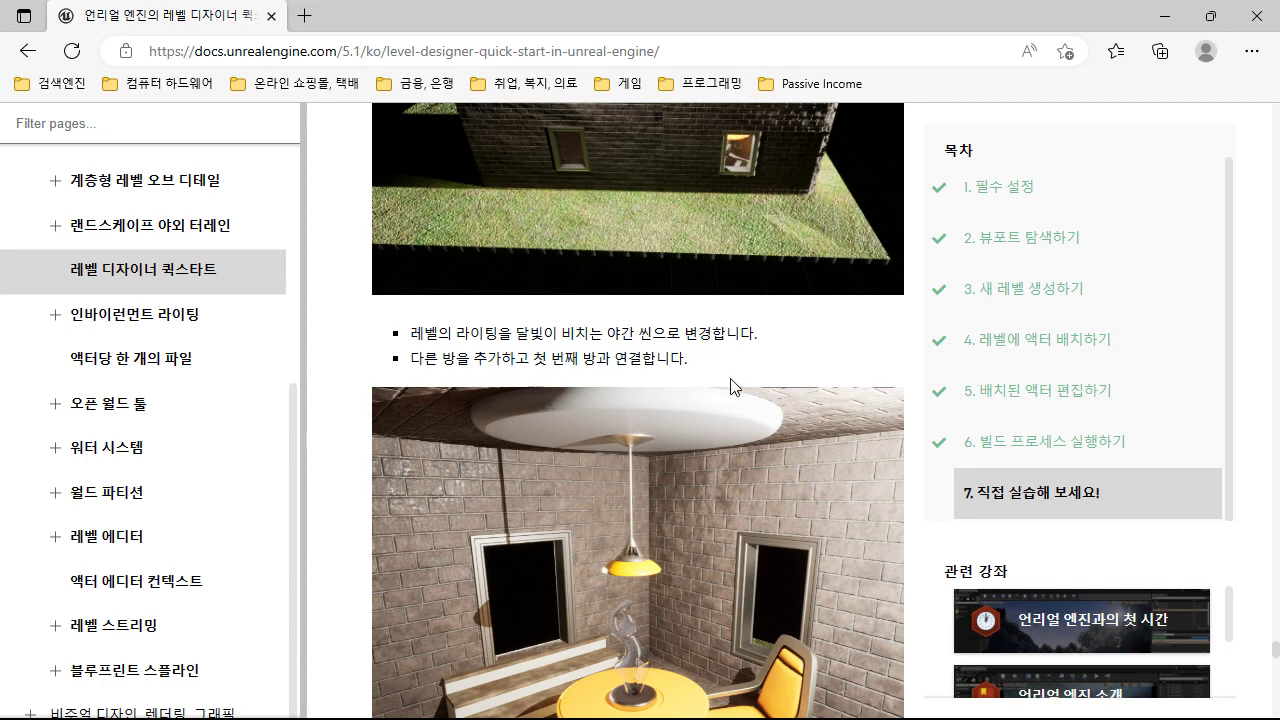
pyautogui.scroll(-6, 730, 390)
pyautogui.scroll(3, 730, 395)
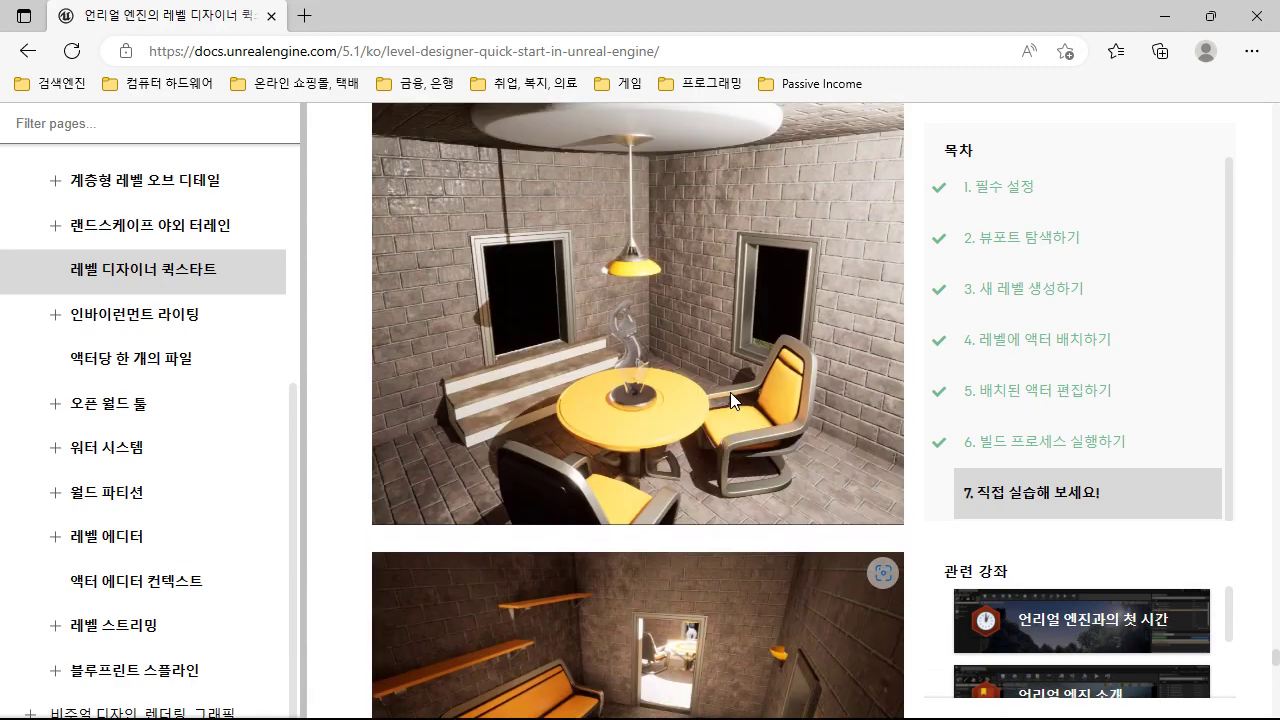
# Step: Recheck the guide's practice tasks on night lighting and a connected room, switch to Unreal Editor, and view the room from outside and inside
pyautogui.scroll(4, 730, 395)
pyautogui.scroll(-2, 514, 414)
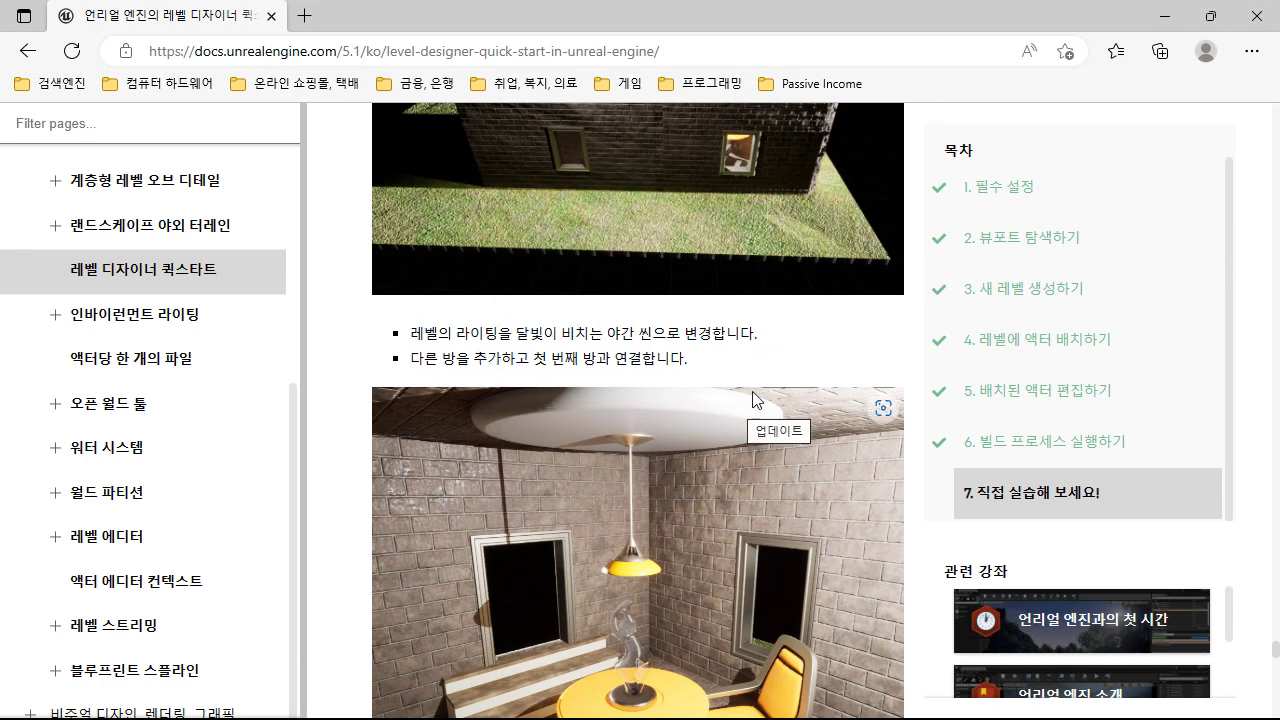
pyautogui.click(1165, 16)
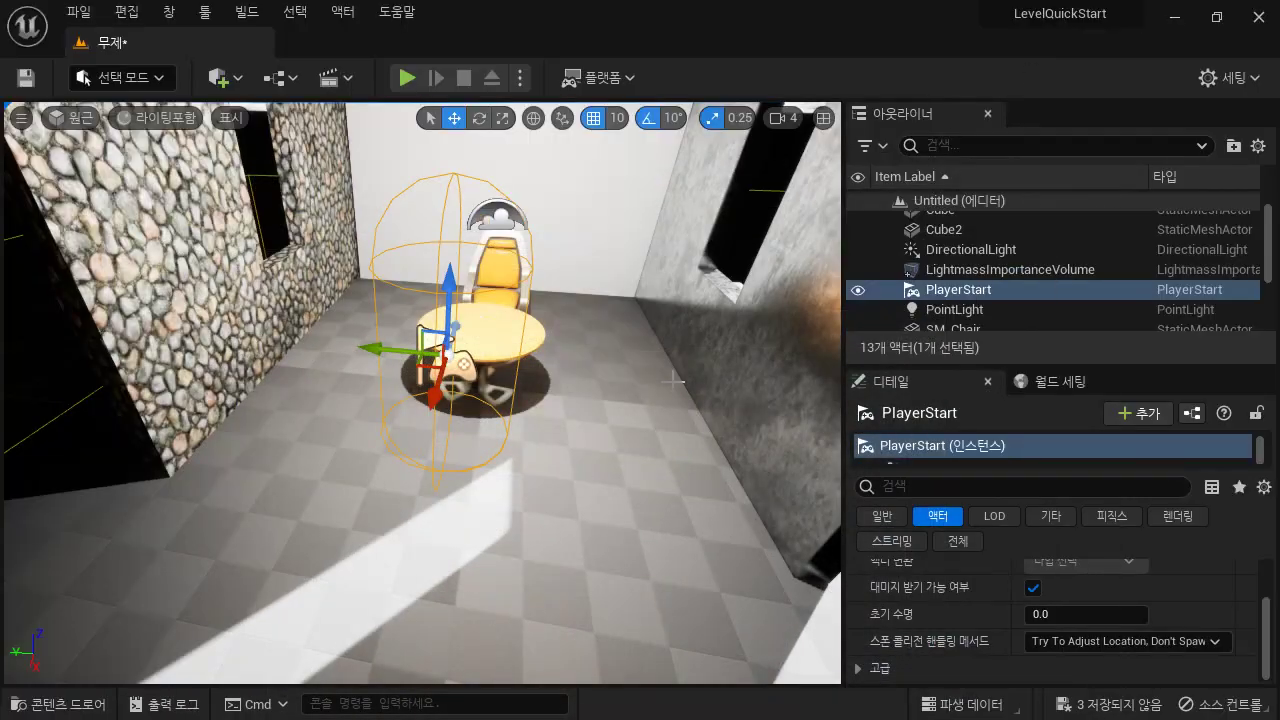
pyautogui.scroll(-7, 653, 384)
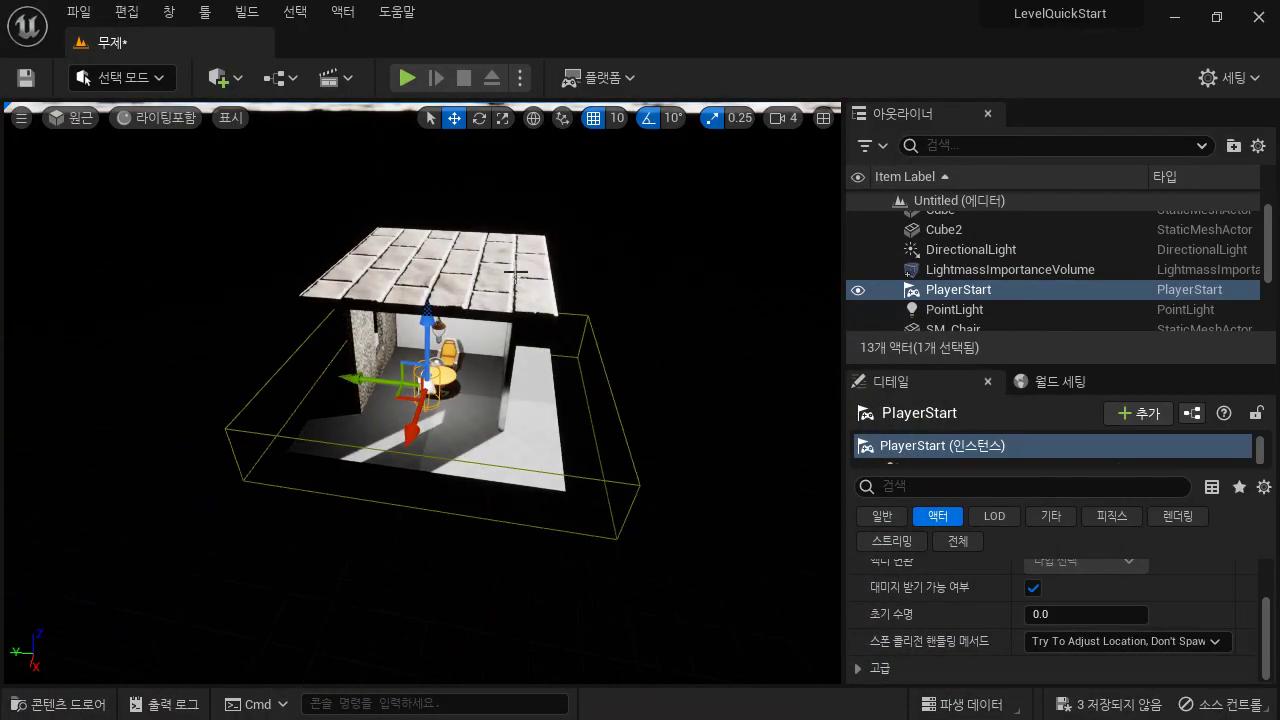
pyautogui.scroll(8, 514, 366)
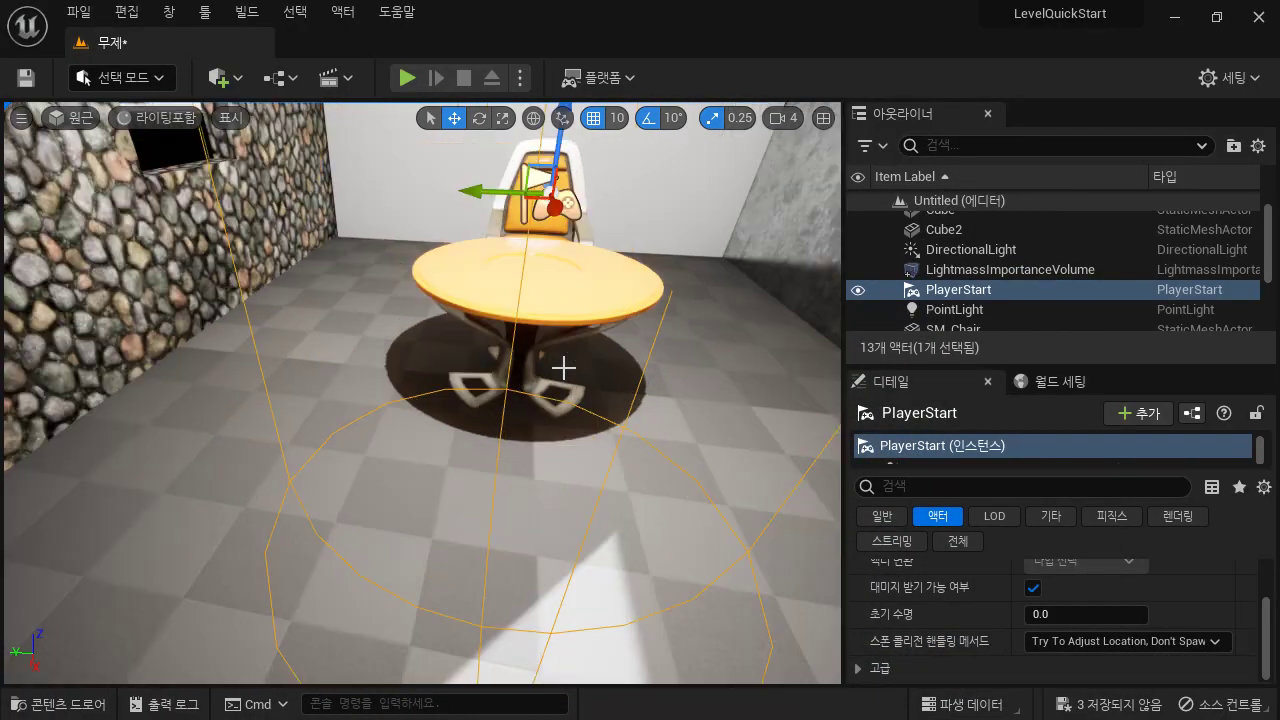
pyautogui.moveTo(563, 368); pyautogui.dragTo(563, 314, button='right')
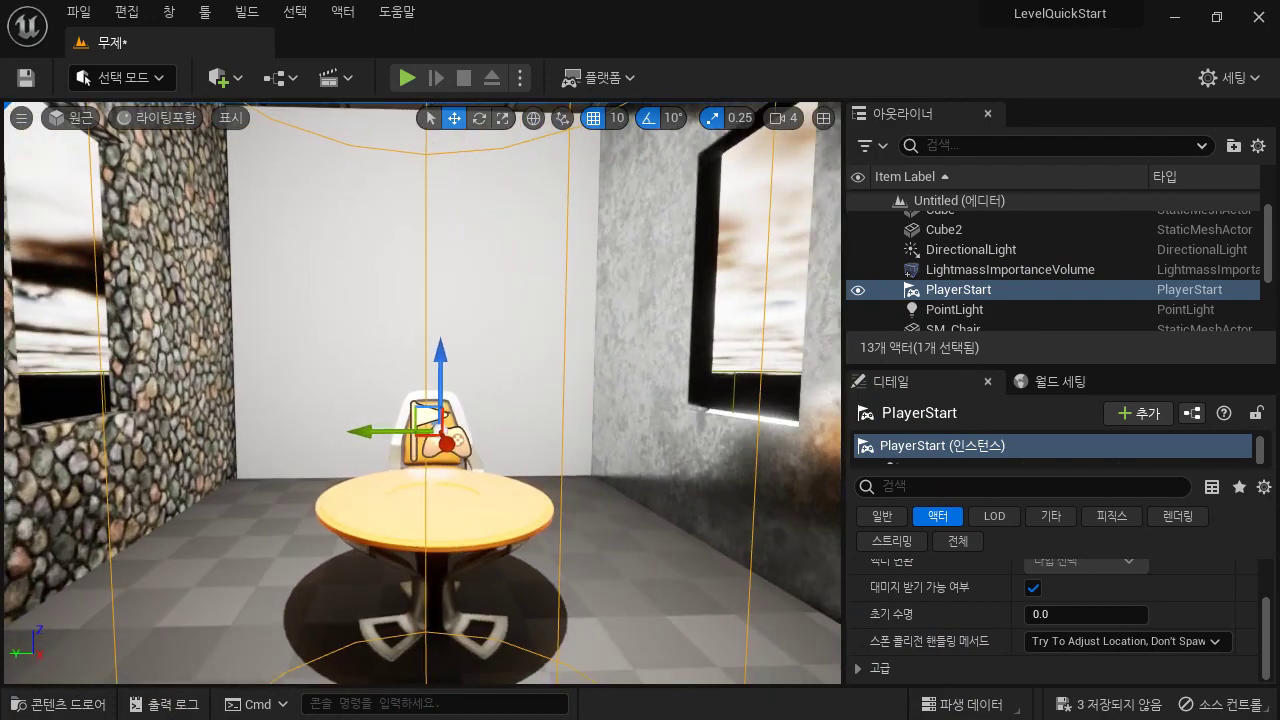
pyautogui.scroll(-5, 571, 371)
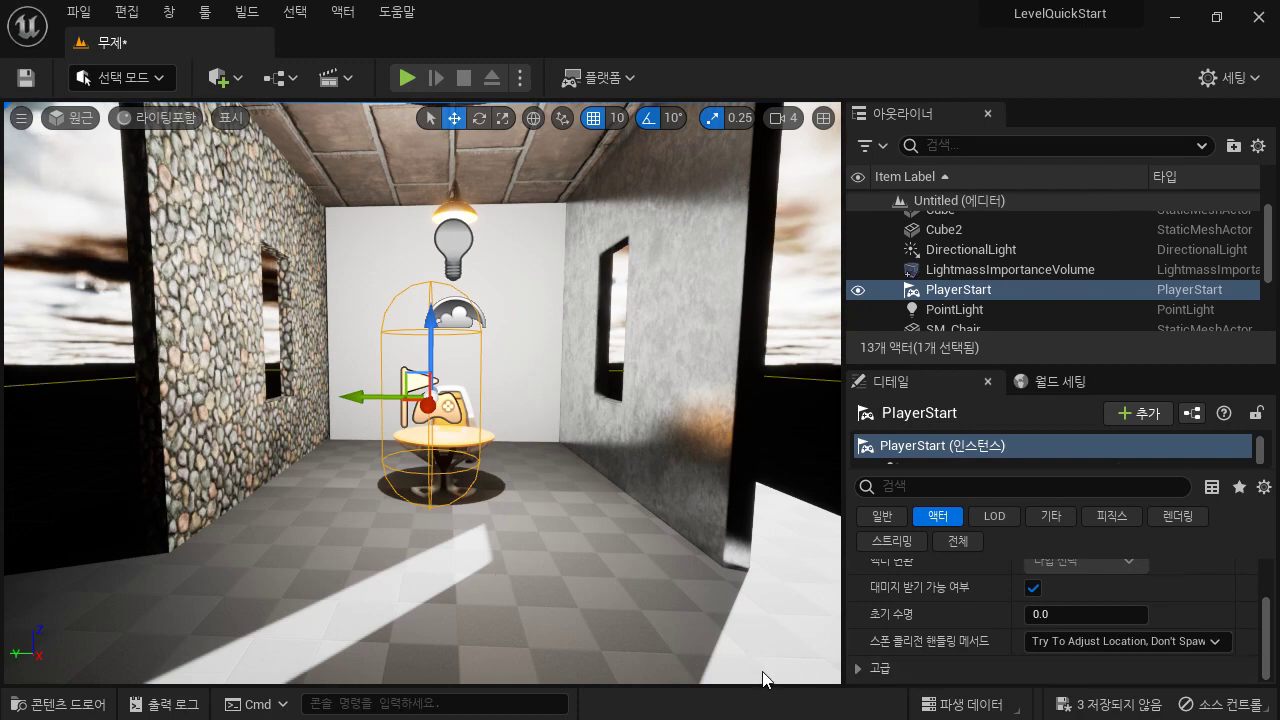
# Step: Switch to the quick start guide in the browser and read the remaining practice tasks on the raised room, furnishings, lights and materials
pyautogui.hotkey('alt', 'Tab')
pyautogui.hotkey('alt', 'Tab')
pyautogui.hotkey('alt', 'Tab')
pyautogui.hotkey('alt', 'Tab')
pyautogui.hotkey('alt', 'Tab')
pyautogui.hotkey('alt', 'Tab')
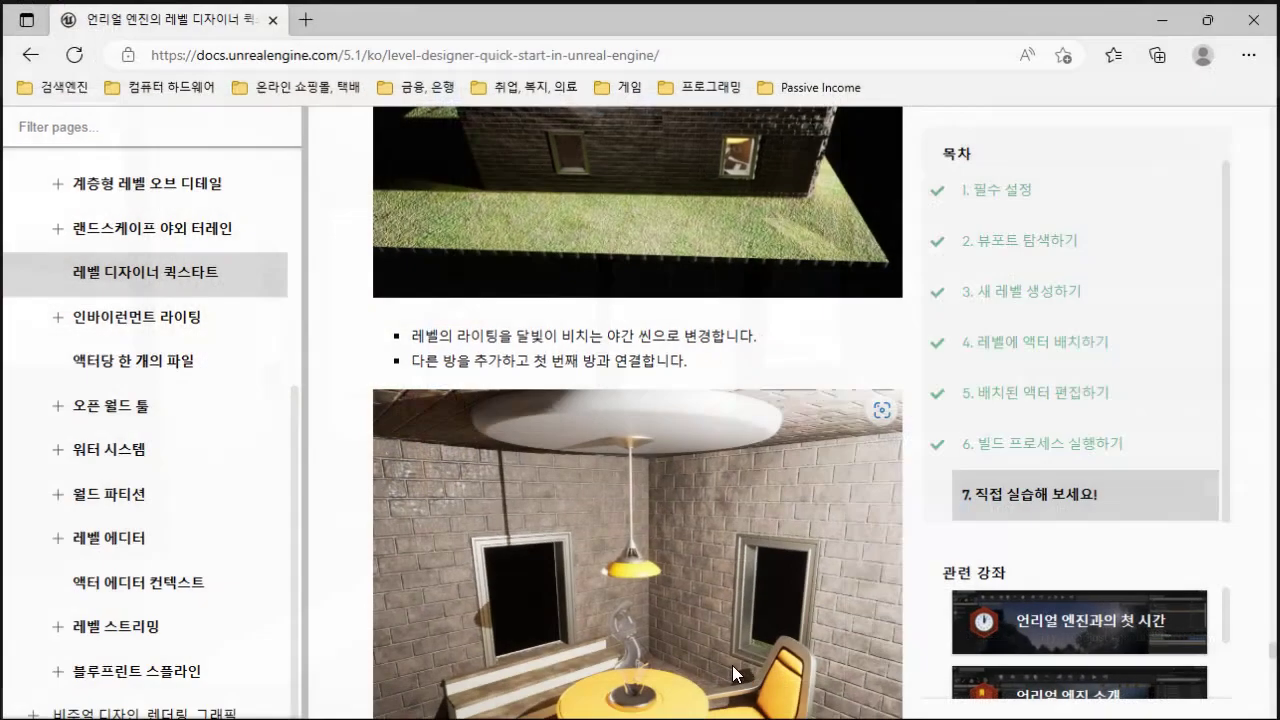
pyautogui.scroll(-5, 696, 652)
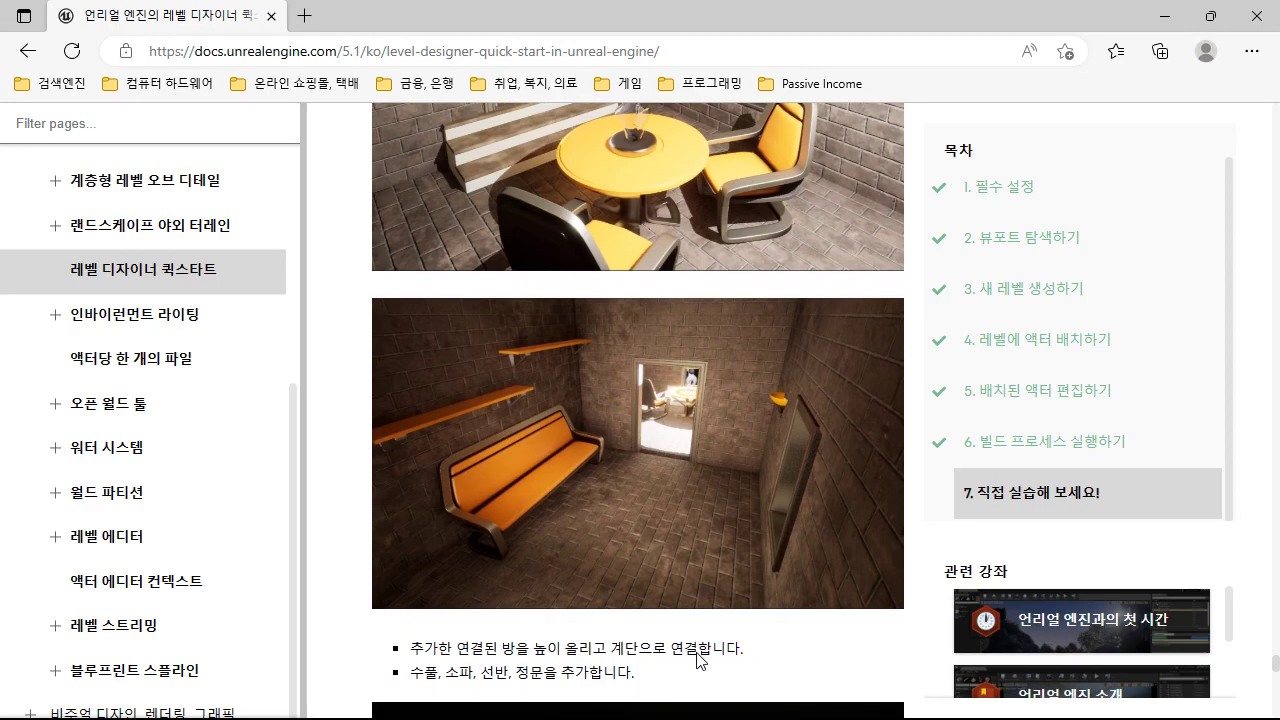
pyautogui.scroll(-2, 696, 660)
pyautogui.scroll(1, 600, 560)
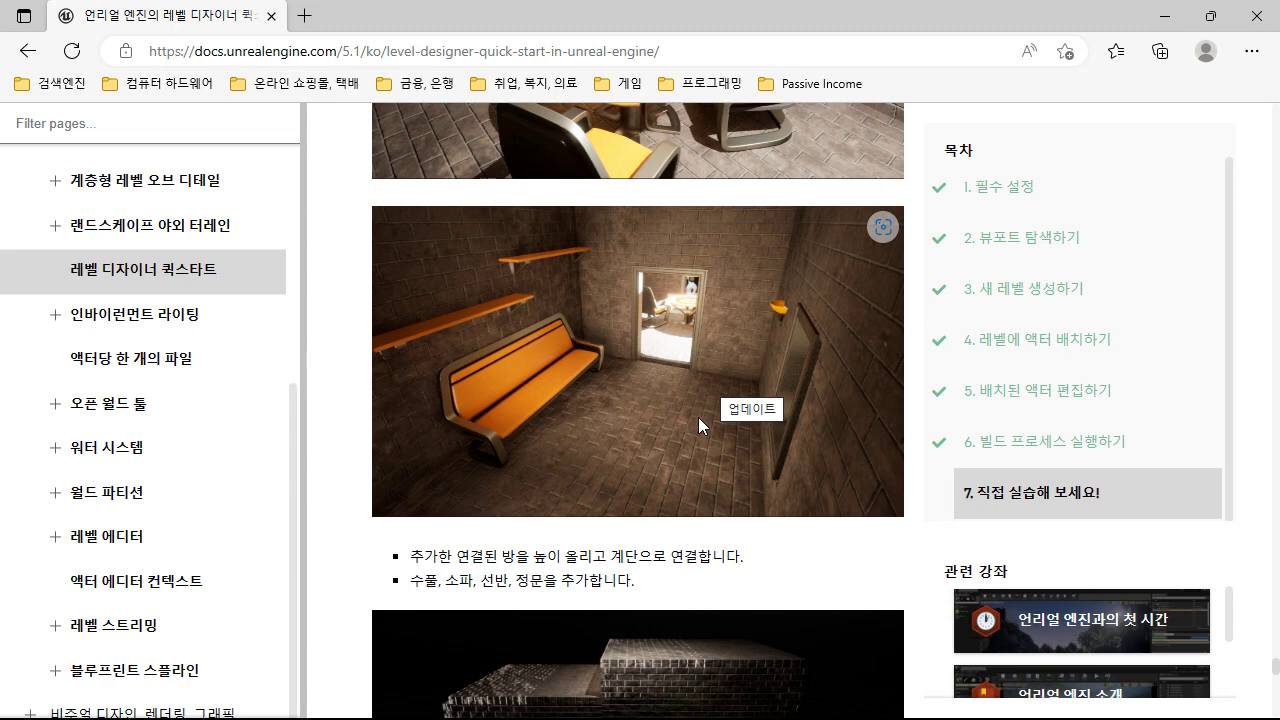
pyautogui.scroll(-2, 687, 390)
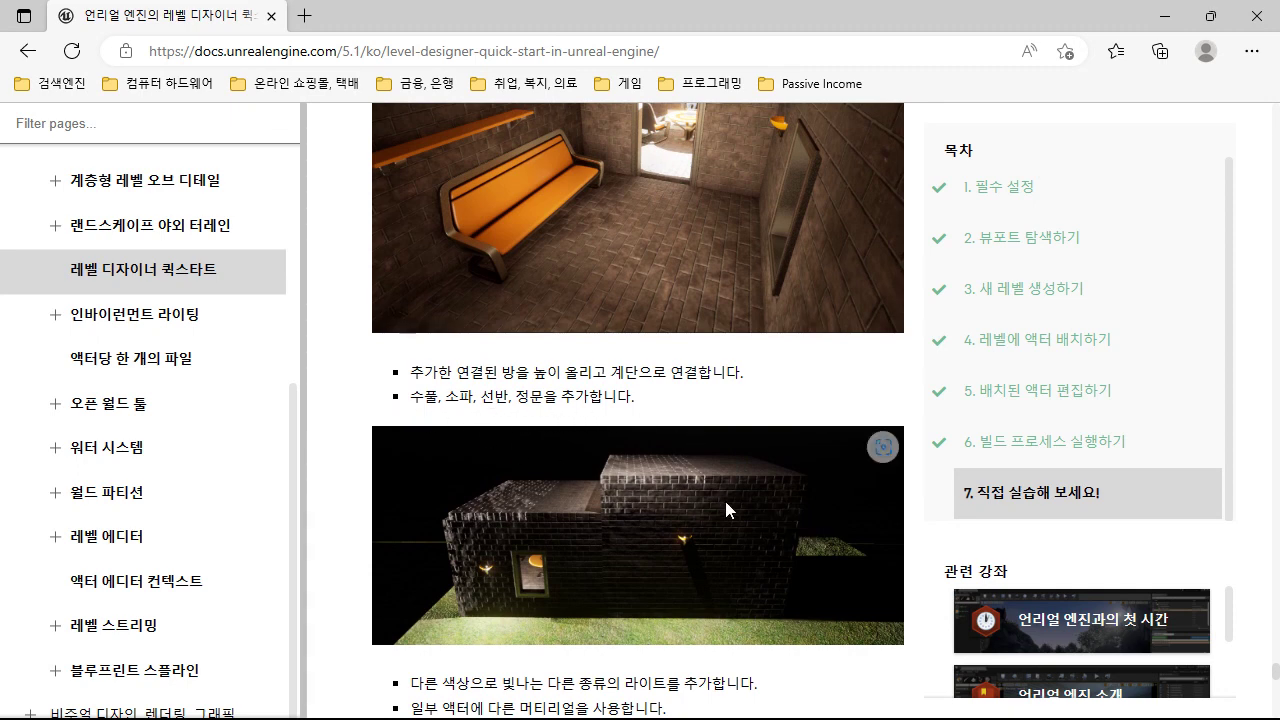
pyautogui.scroll(-3, 735, 520)
pyautogui.scroll(1, 733, 520)
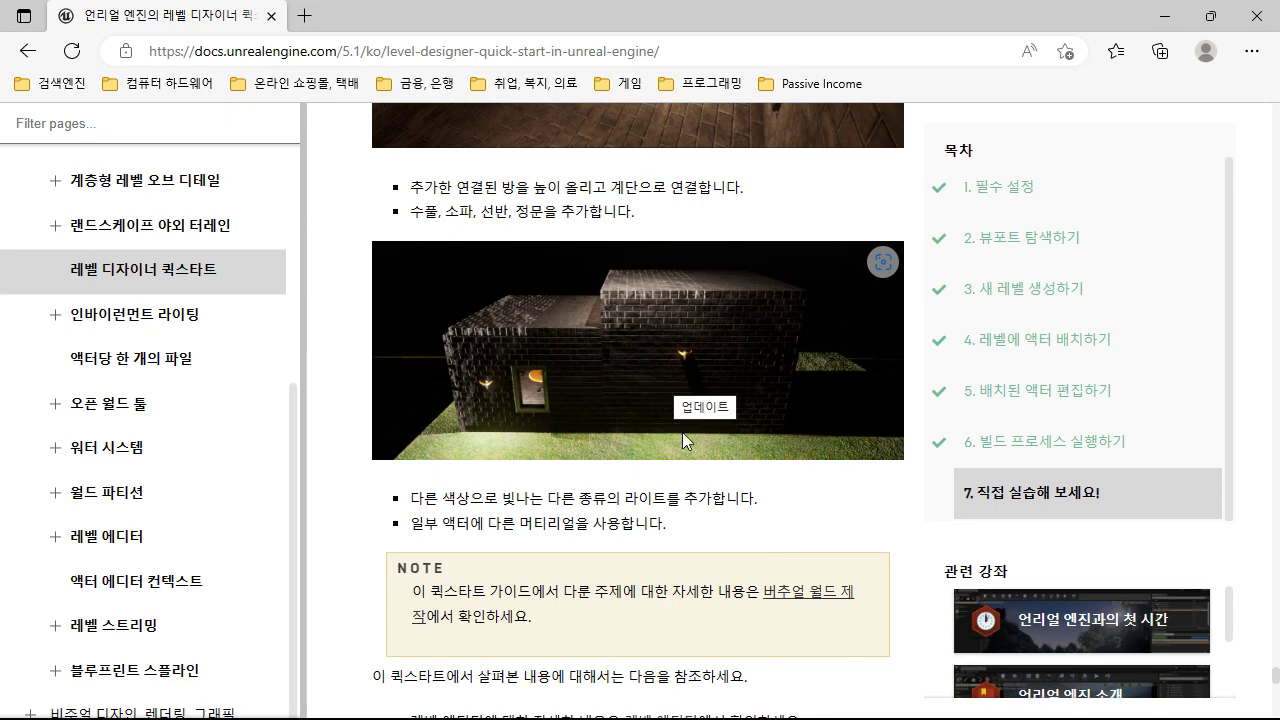
pyautogui.scroll(-1, 763, 522)
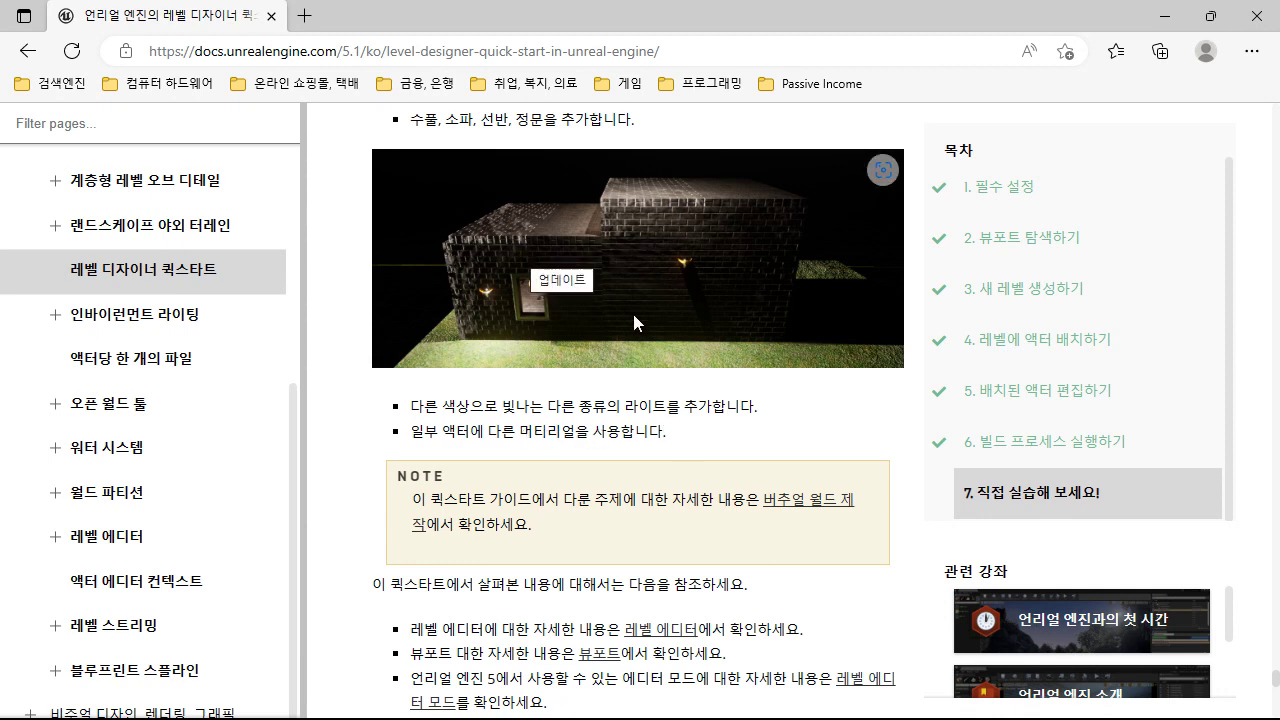
# Step: Glance at the room in Unreal Editor, switch back to the browser guide, and read its closing list of related documentation links
pyautogui.click(1165, 16)
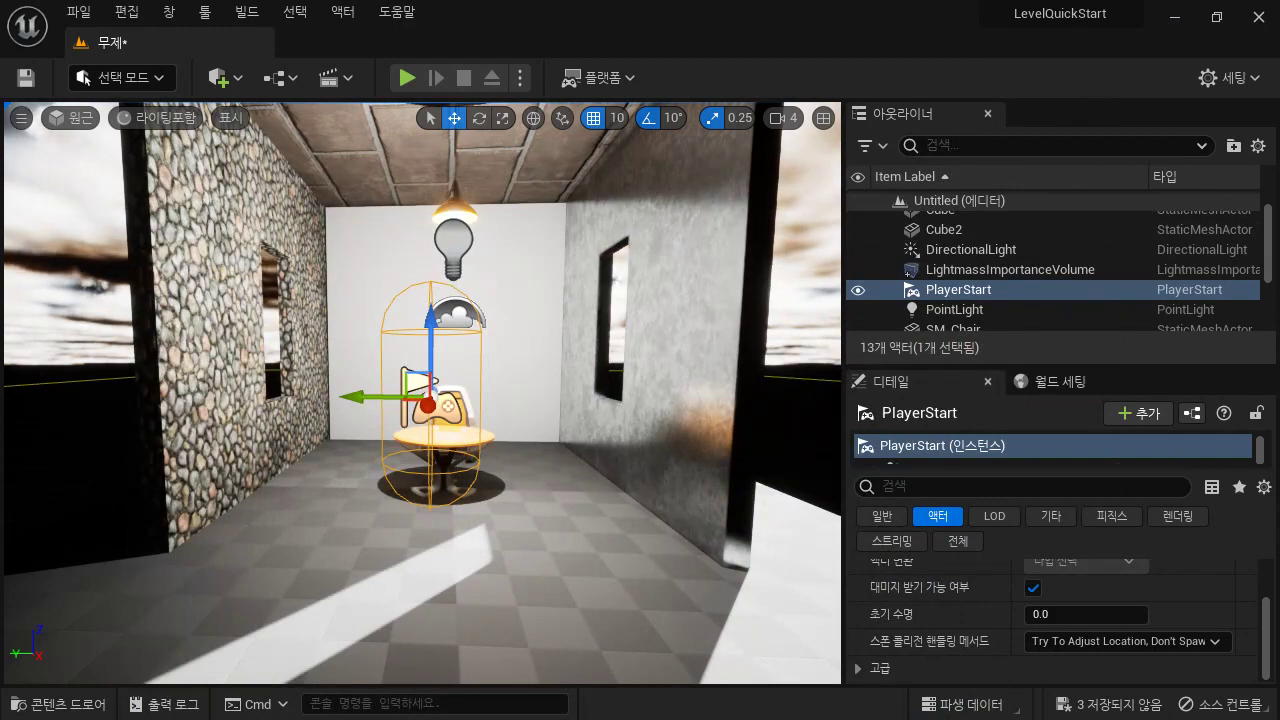
pyautogui.hotkey('alt', 'Tab')
pyautogui.hotkey('alt', 'Tab')
pyautogui.hotkey('alt', 'shift', 'Tab')
pyautogui.hotkey('alt', 'shift', 'Tab')
pyautogui.hotkey('alt', 'Tab')
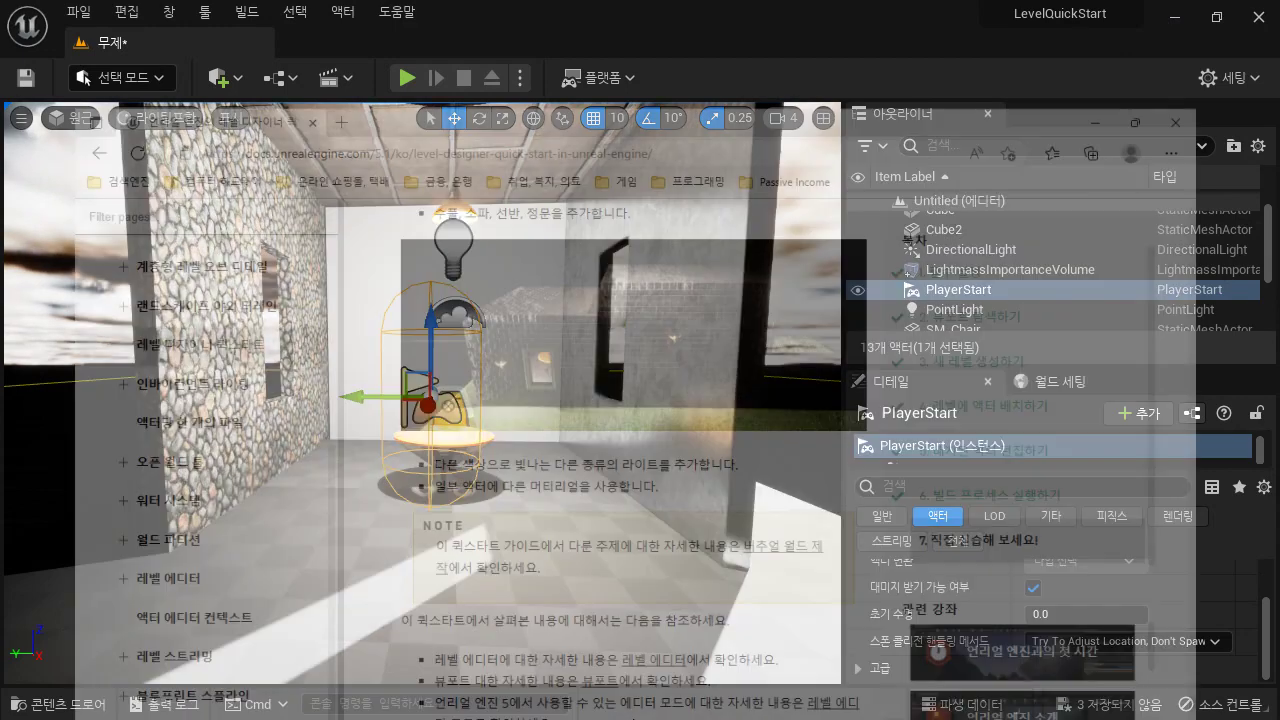
pyautogui.scroll(-3, 620, 635)
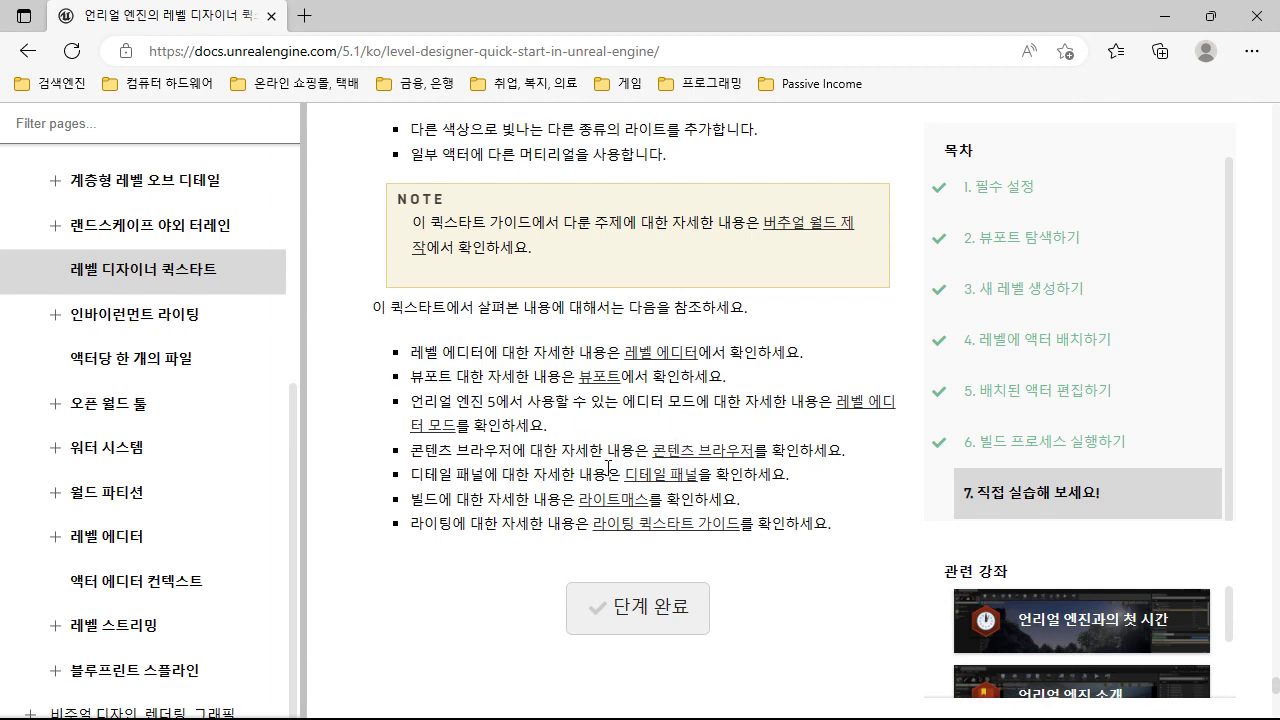
# Step: Open the Viewport Modes documentation page and read its introduction and the example images of the view mode menu
pyautogui.click(428, 436)
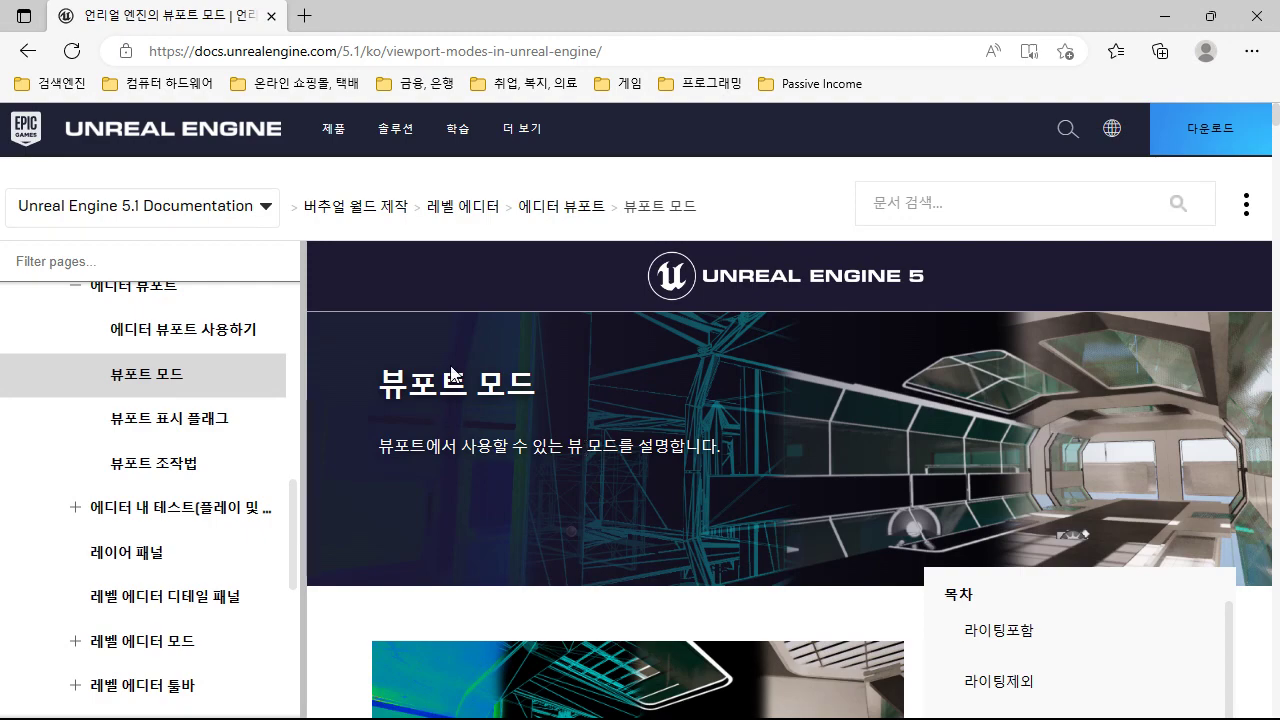
pyautogui.scroll(-3, 613, 484)
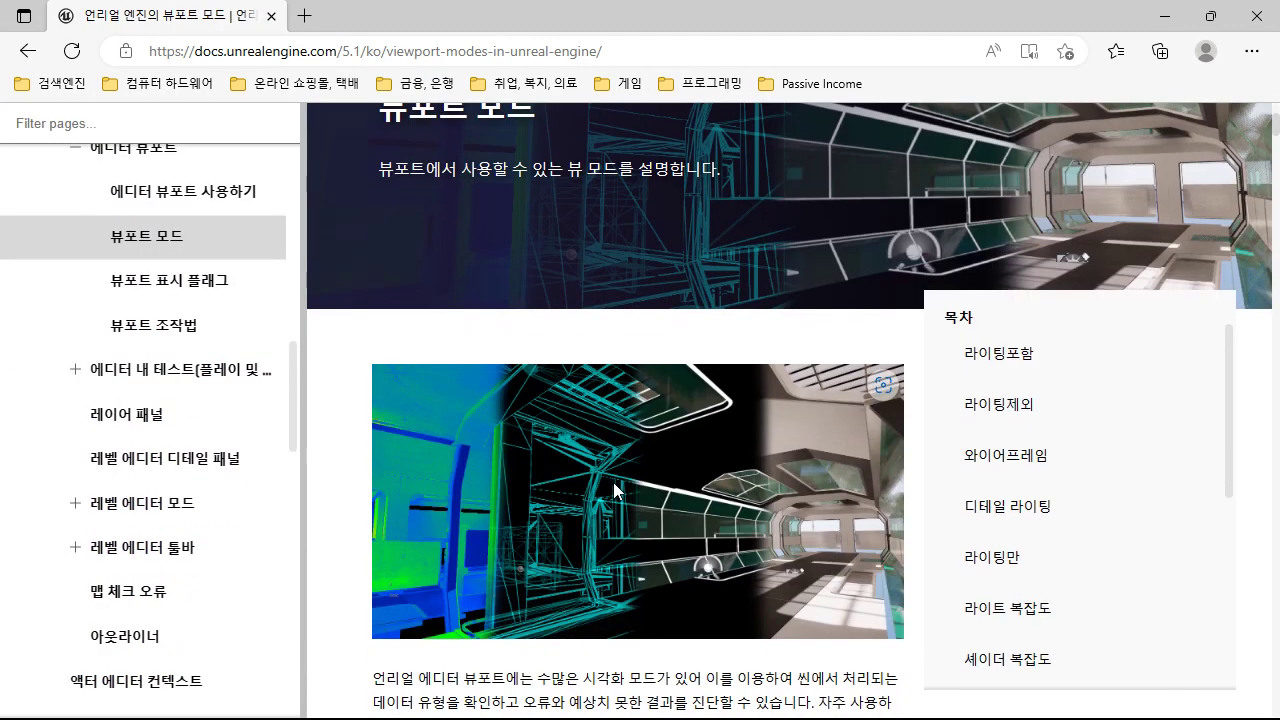
pyautogui.scroll(-2, 613, 490)
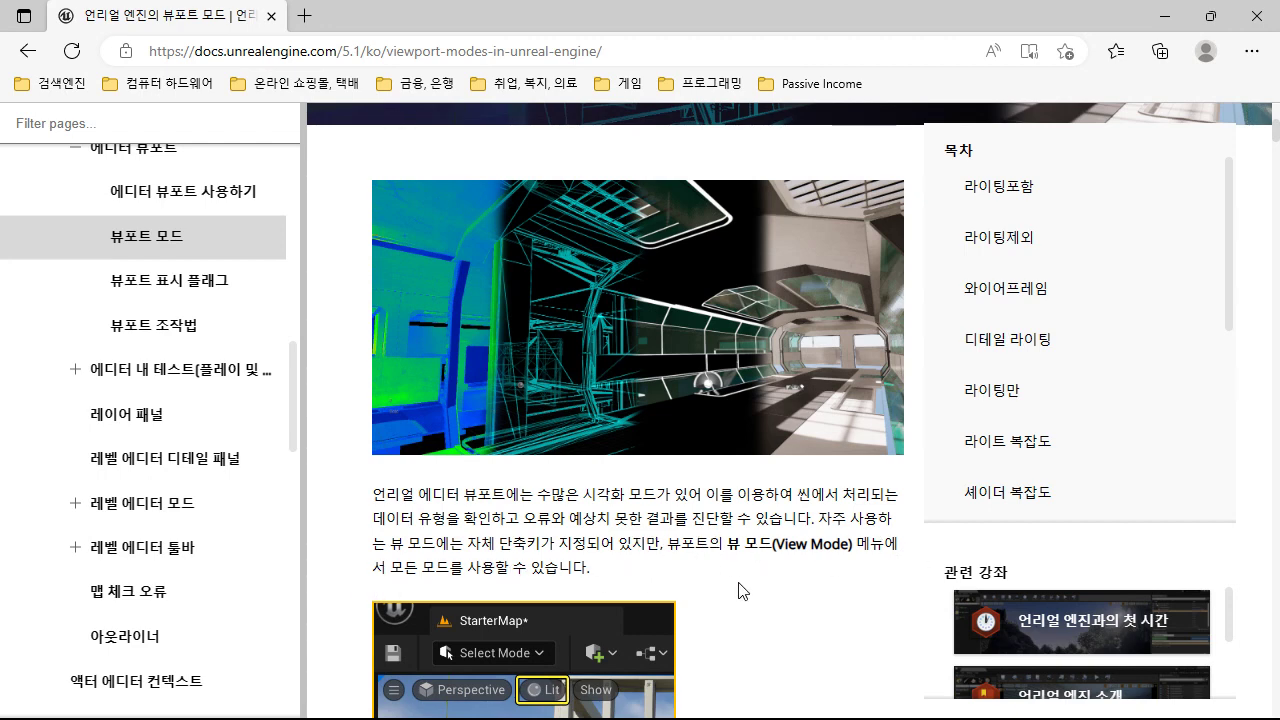
pyautogui.scroll(-1, 813, 590)
pyautogui.scroll(-10, 813, 591)
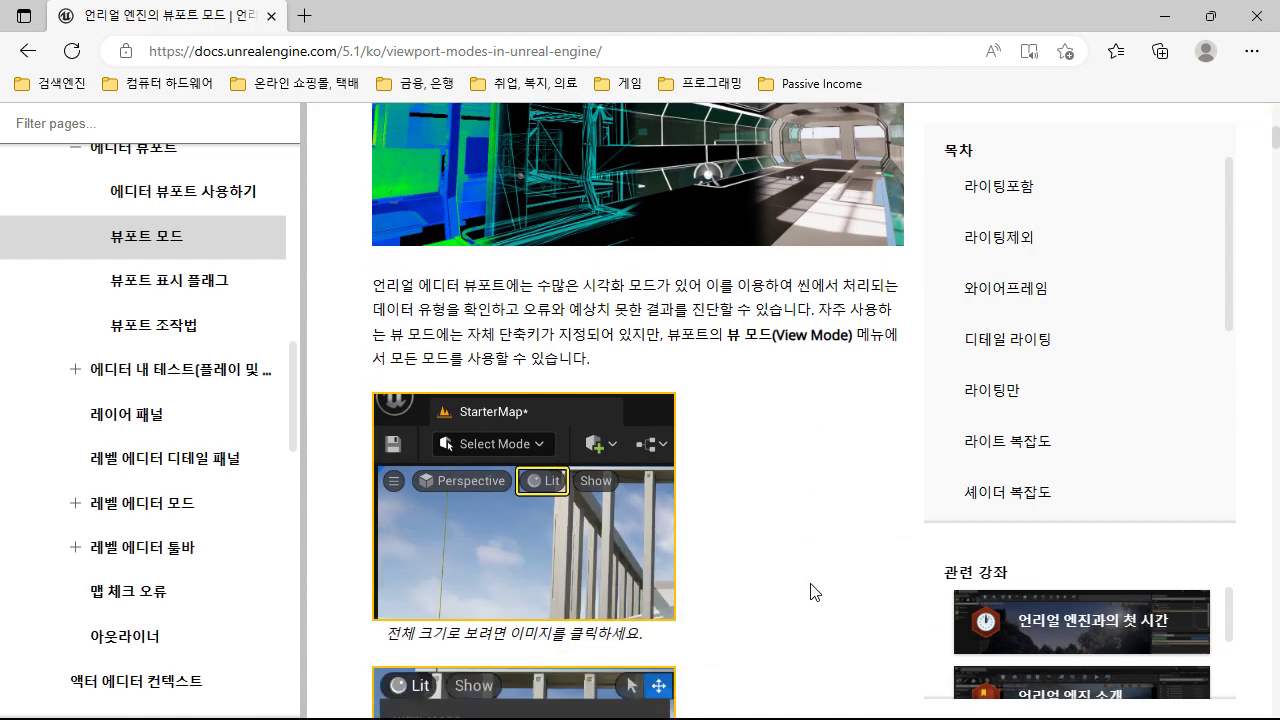
pyautogui.scroll(15, 808, 596)
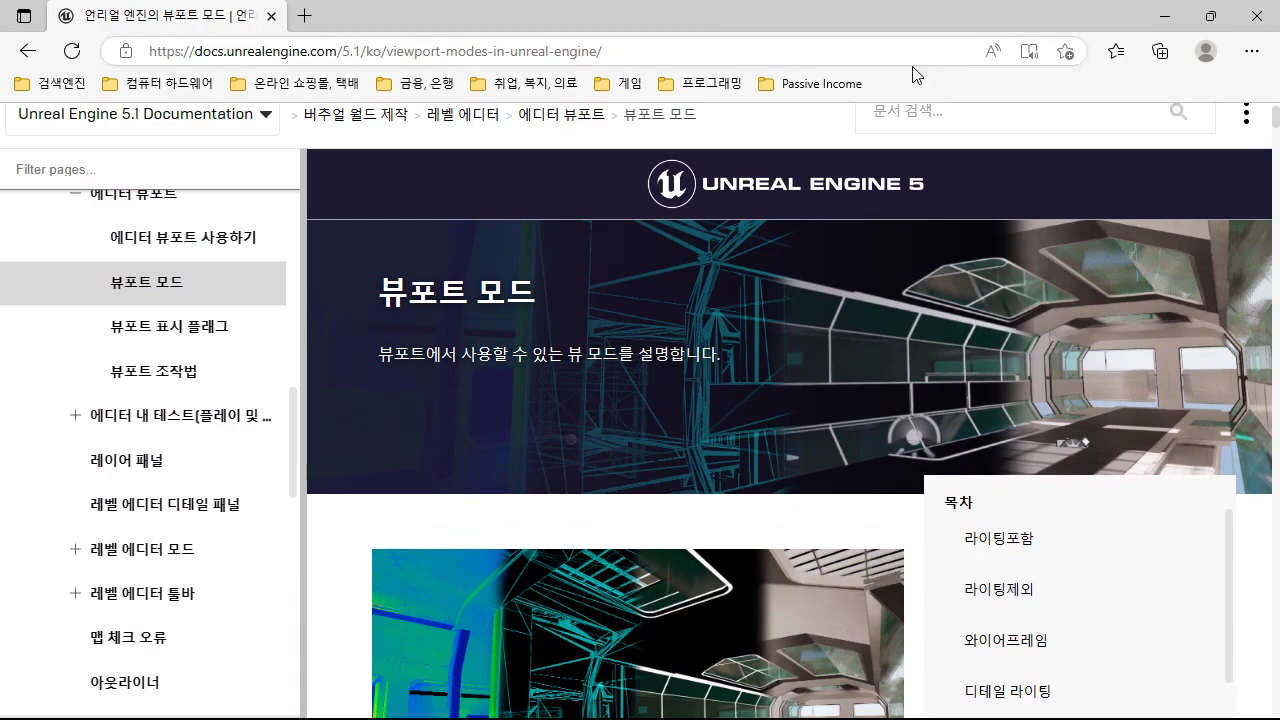
# Step: Switch to Unreal Editor and examine the list of viewport windows, the viewport options, and the perspective and orthographic view choices
pyautogui.click(1165, 16)
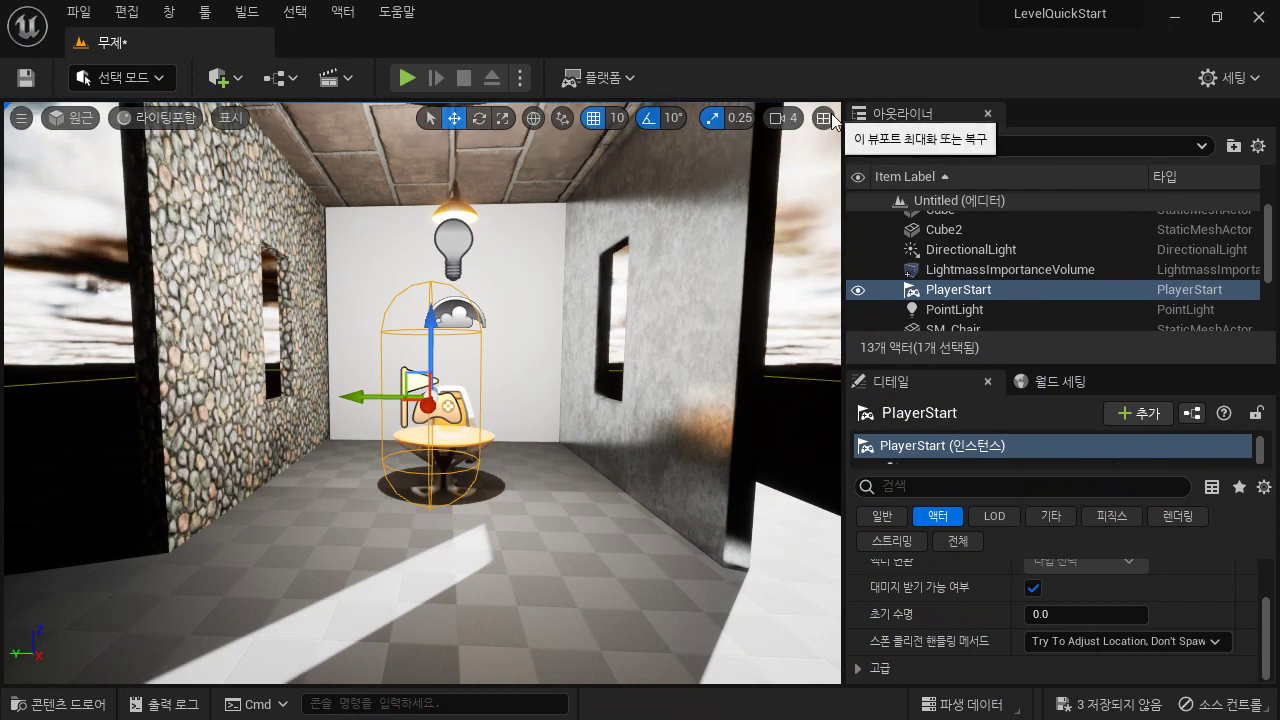
pyautogui.click(170, 12)
pyautogui.moveTo(245, 98)
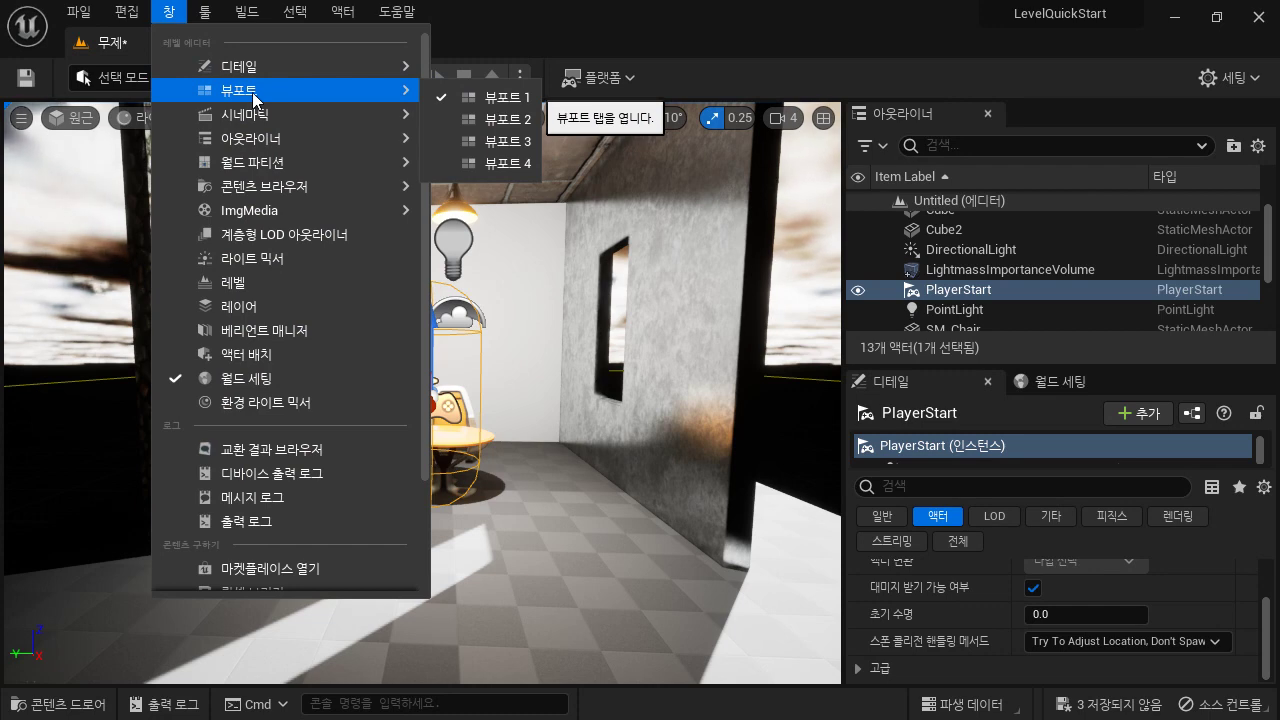
pyautogui.click(557, 286)
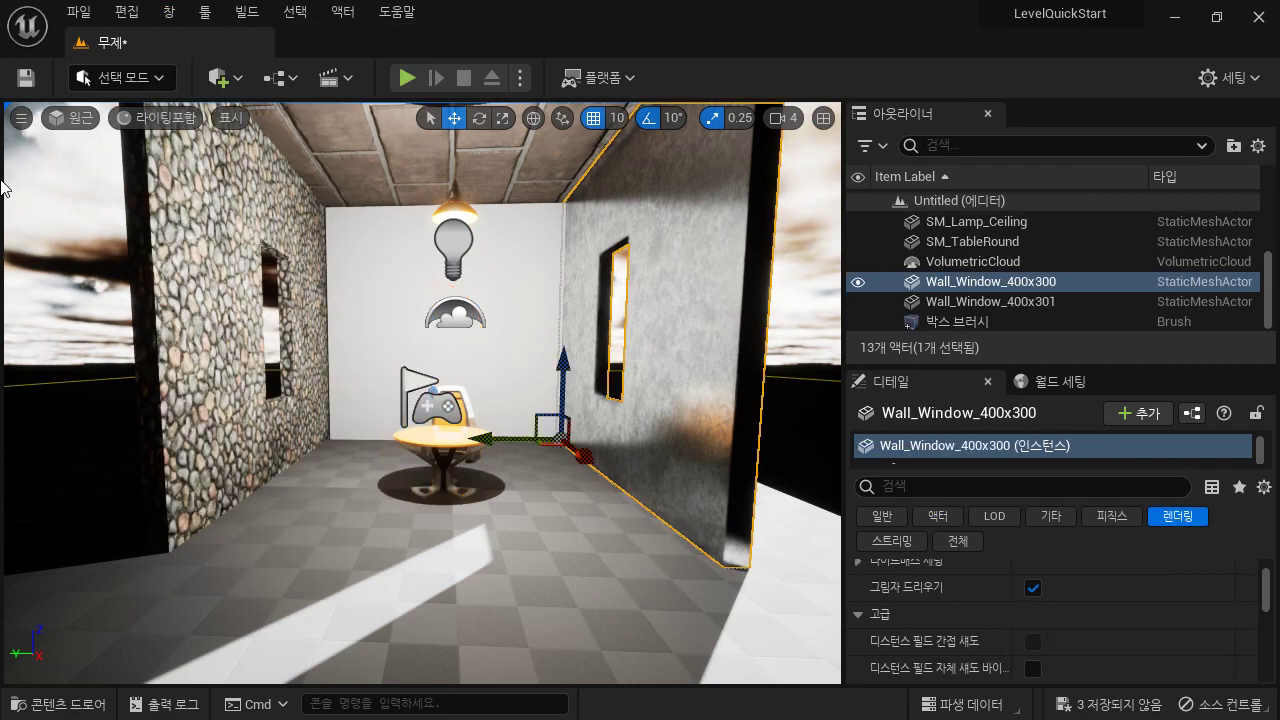
pyautogui.click(20, 119)
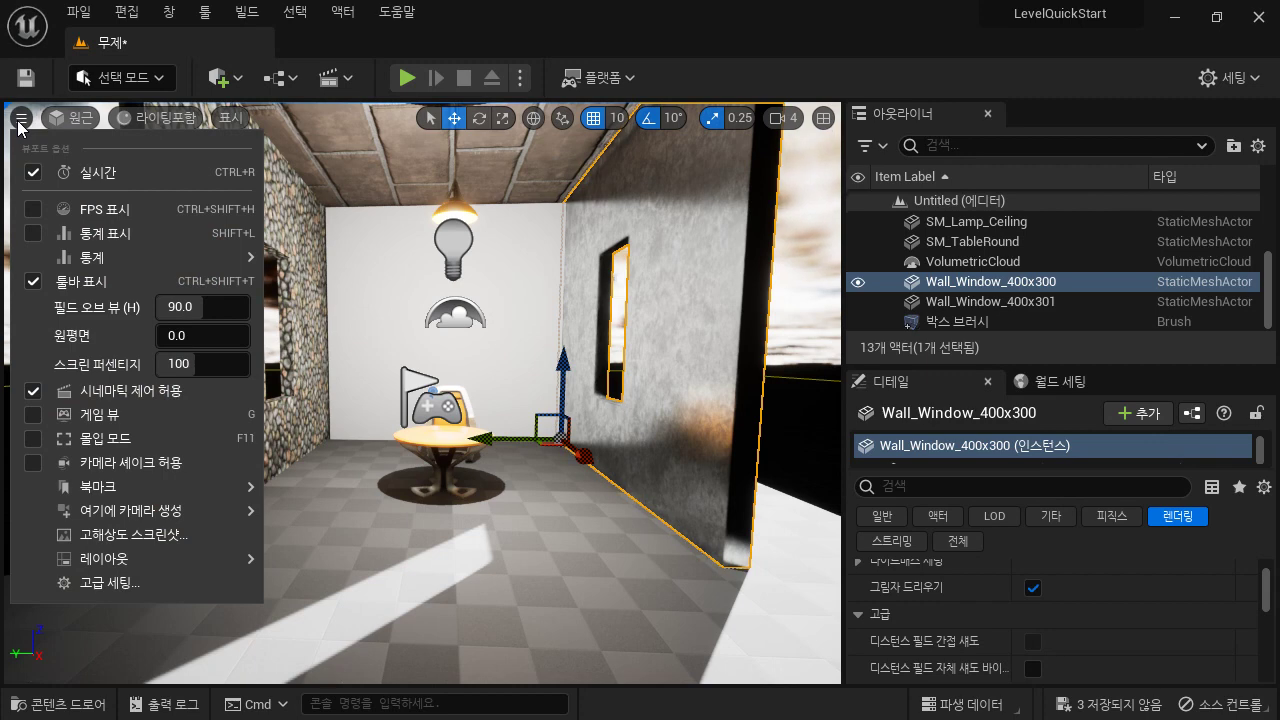
pyautogui.click(20, 119)
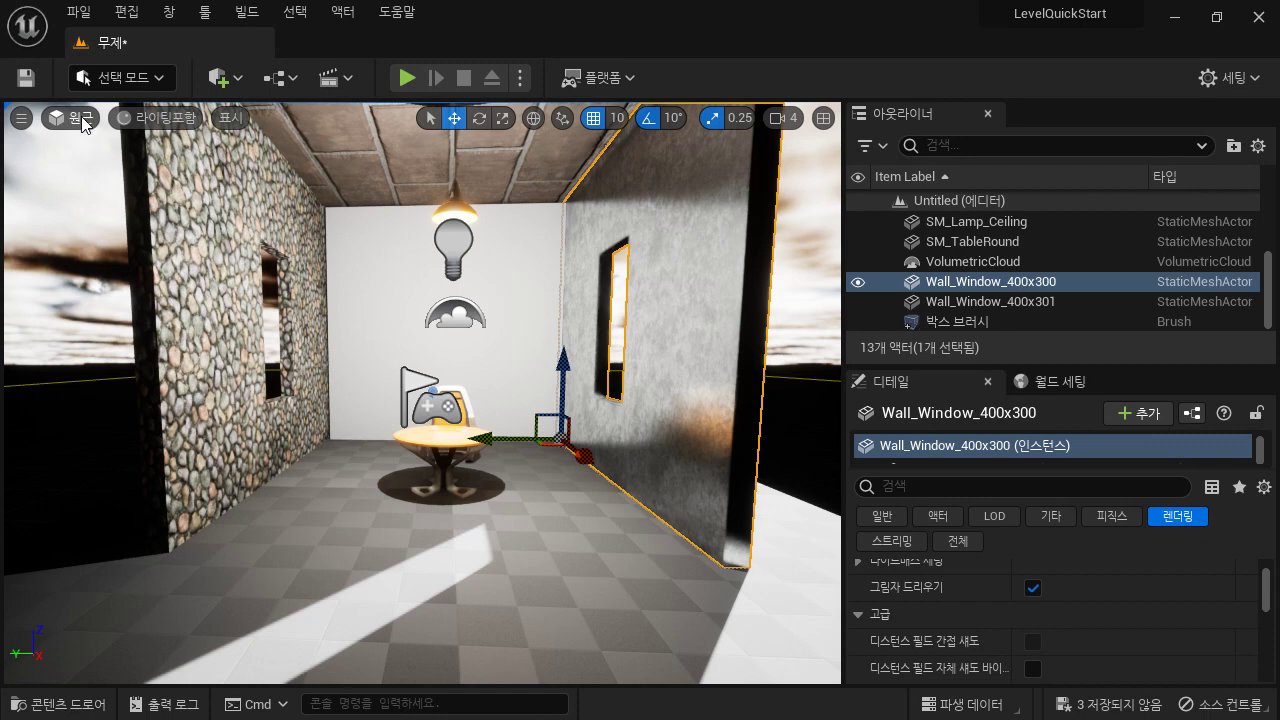
pyautogui.click(80, 119)
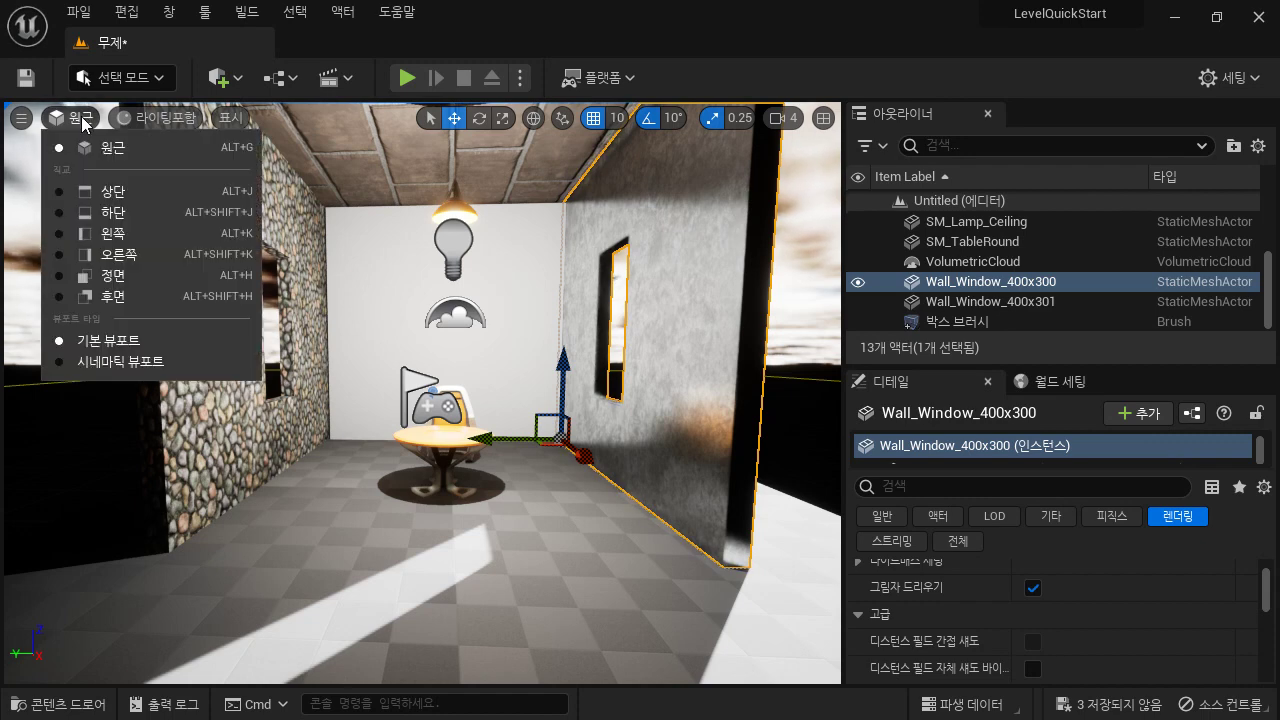
pyautogui.click(82, 119)
# Step: Display the room in the Unlit view mode and in the Wireframe view mode
pyautogui.click(186, 119)
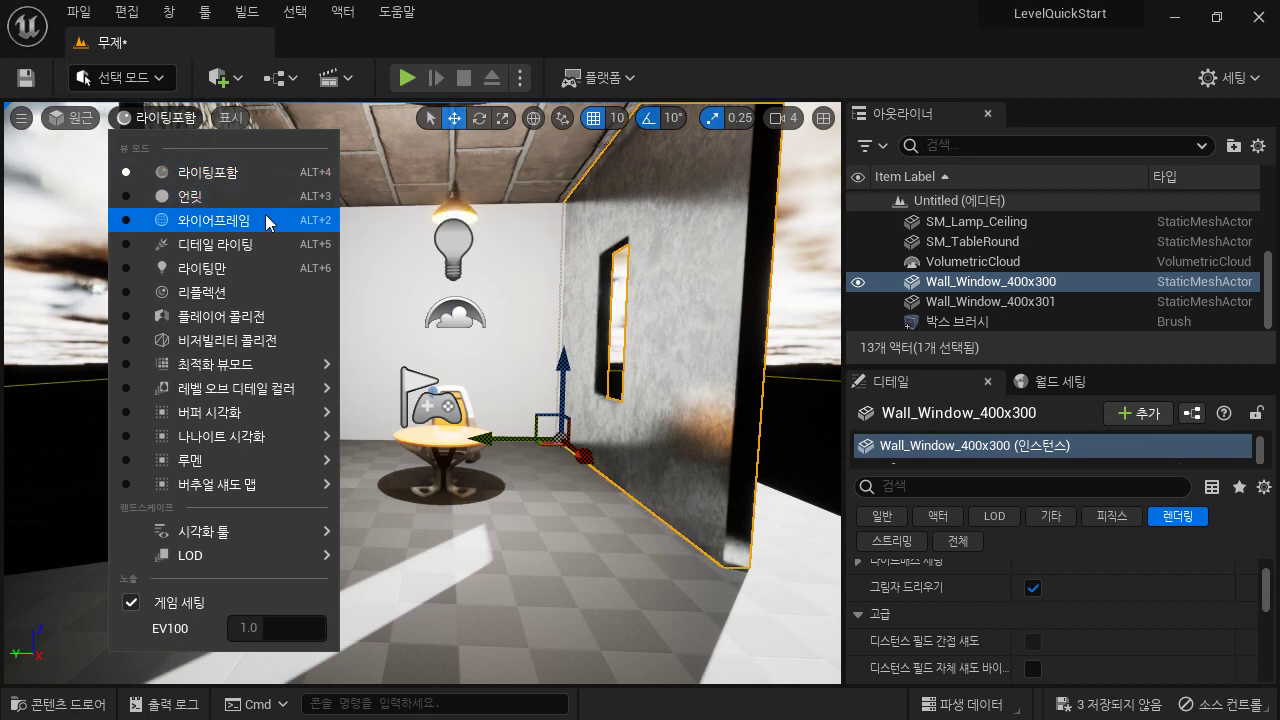
pyautogui.click(180, 196)
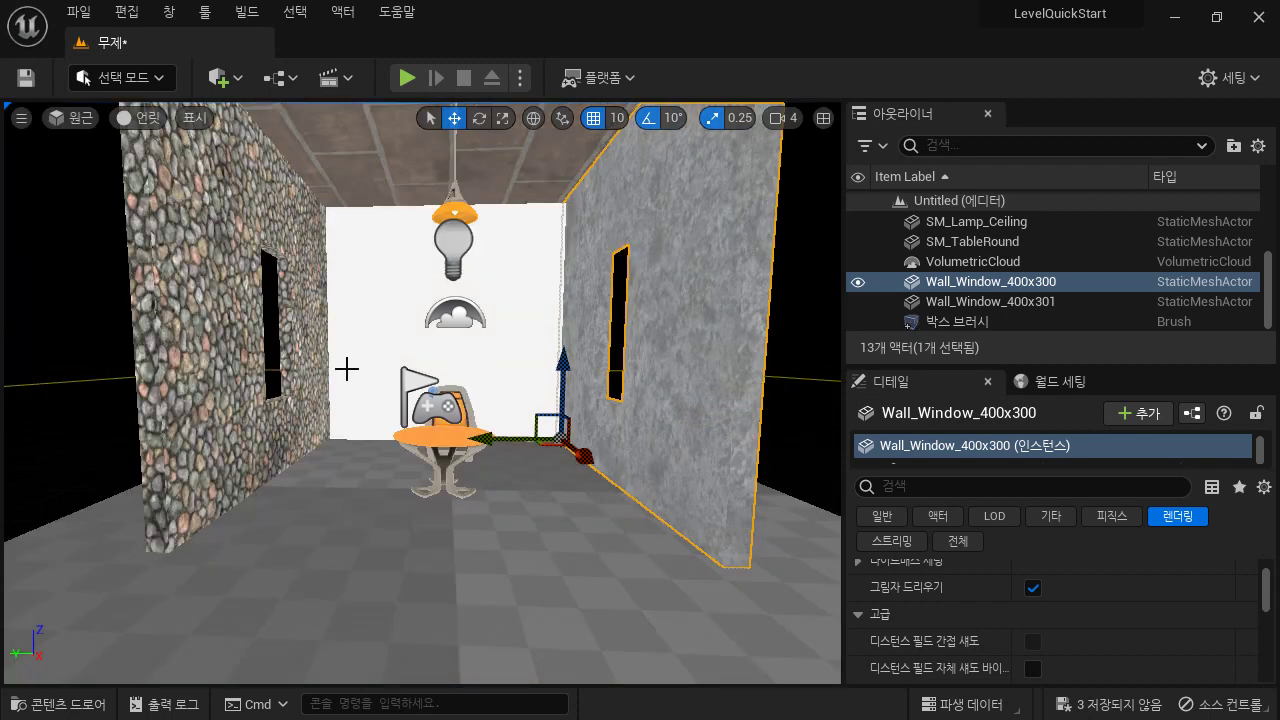
pyautogui.click(143, 124)
pyautogui.click(160, 216)
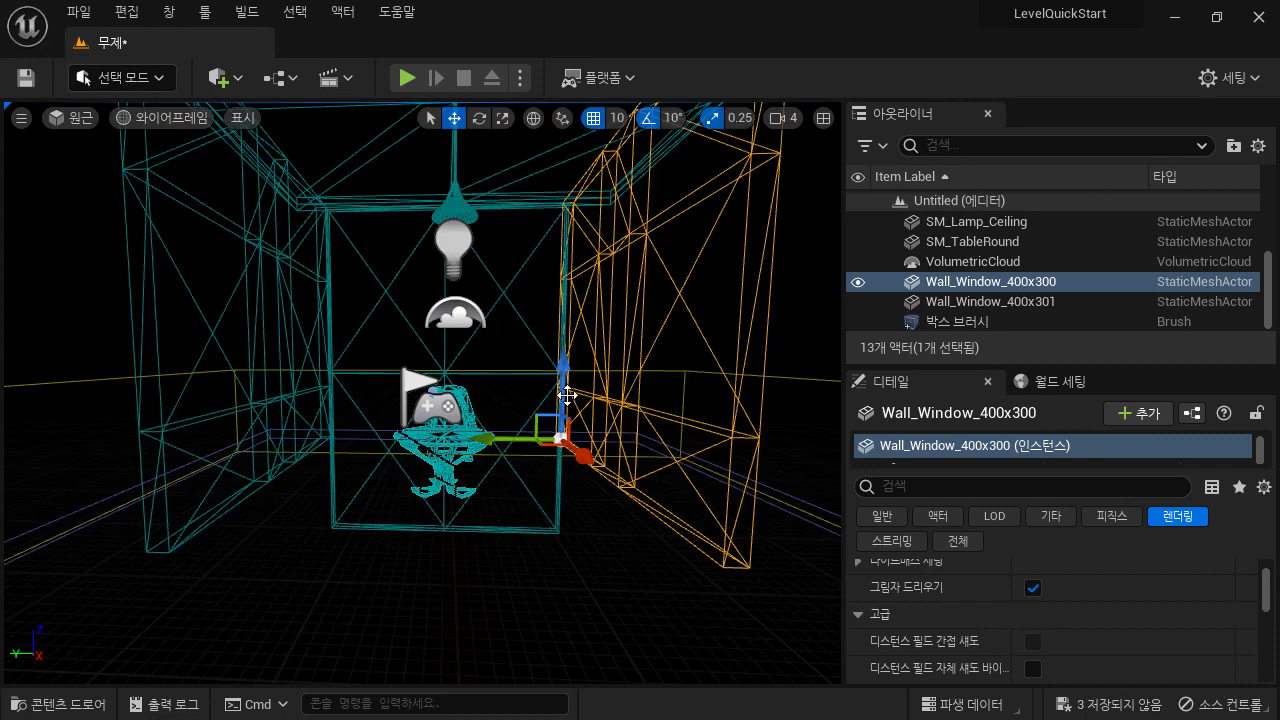
# Step: Display the room in the Detail Lighting, Lighting Only and Reflections view modes
pyautogui.click(175, 120)
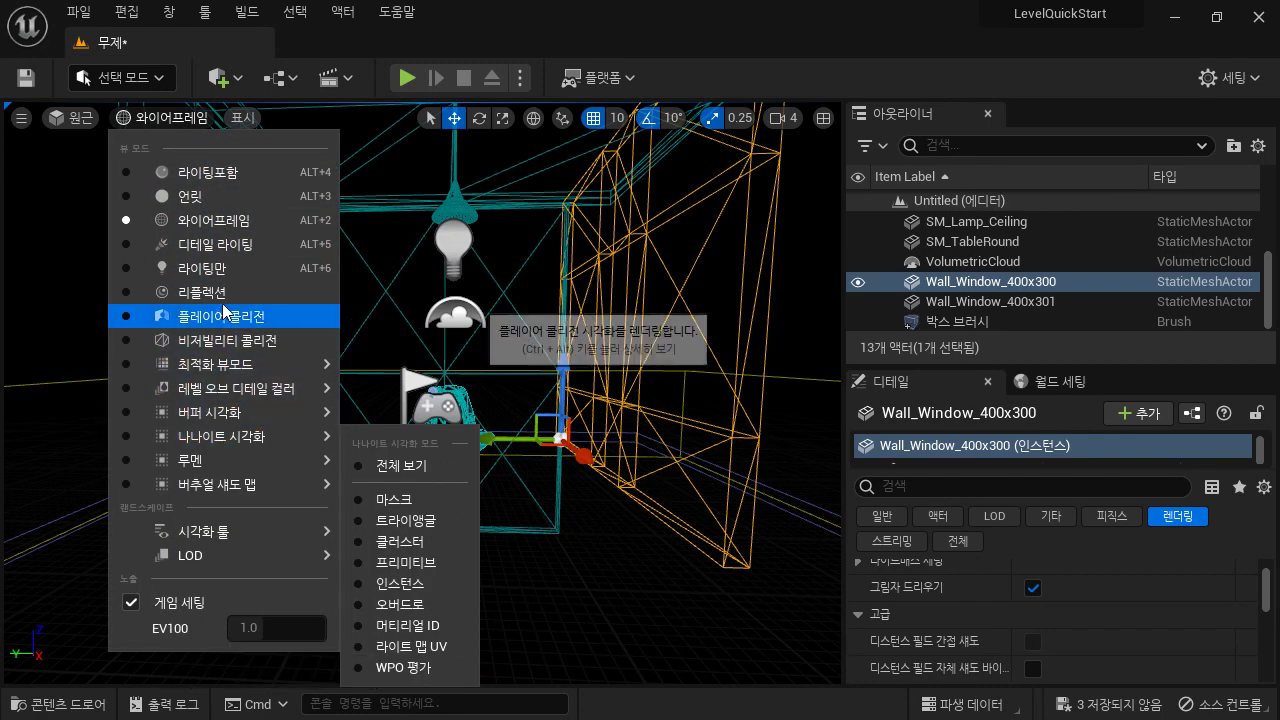
pyautogui.click(222, 259)
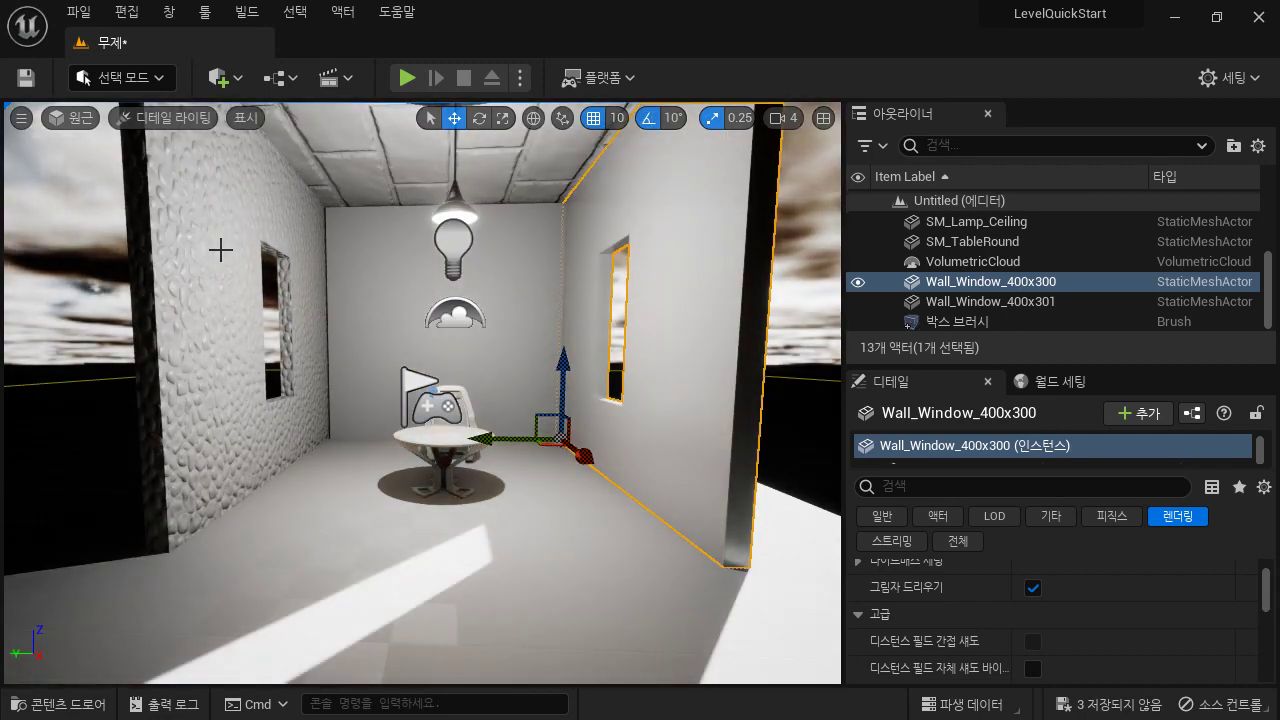
pyautogui.click(188, 120)
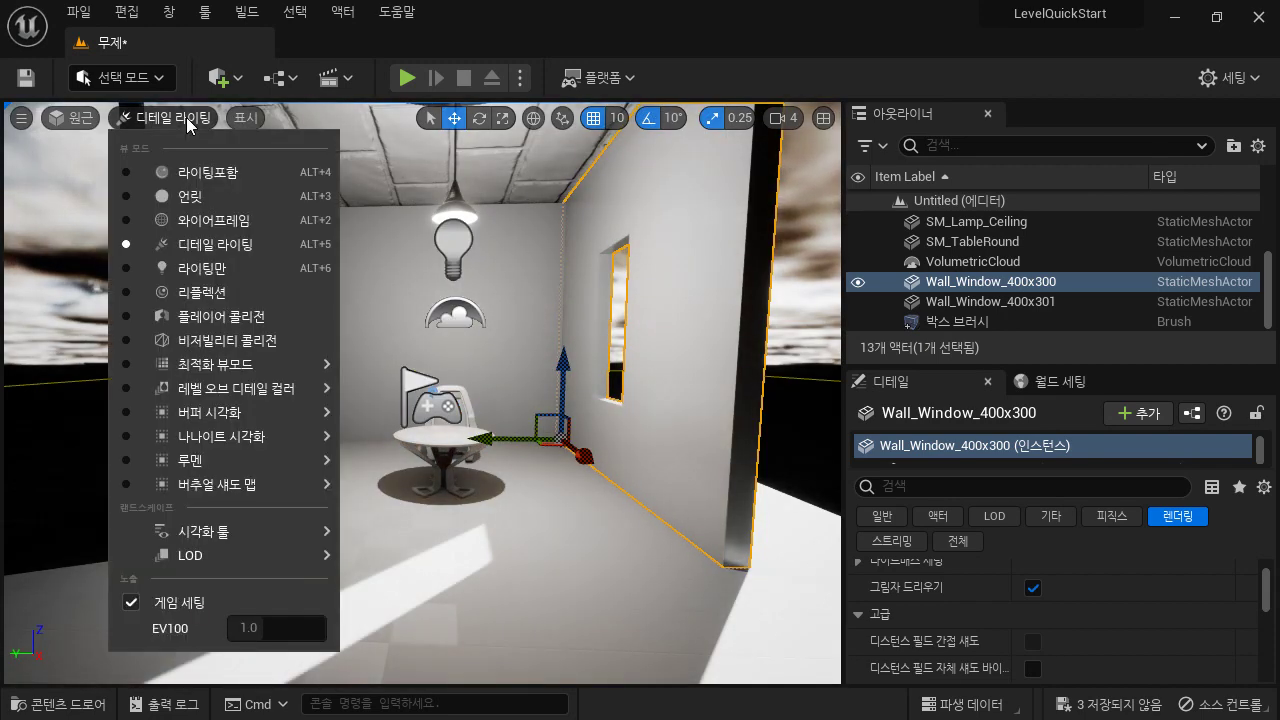
pyautogui.click(205, 268)
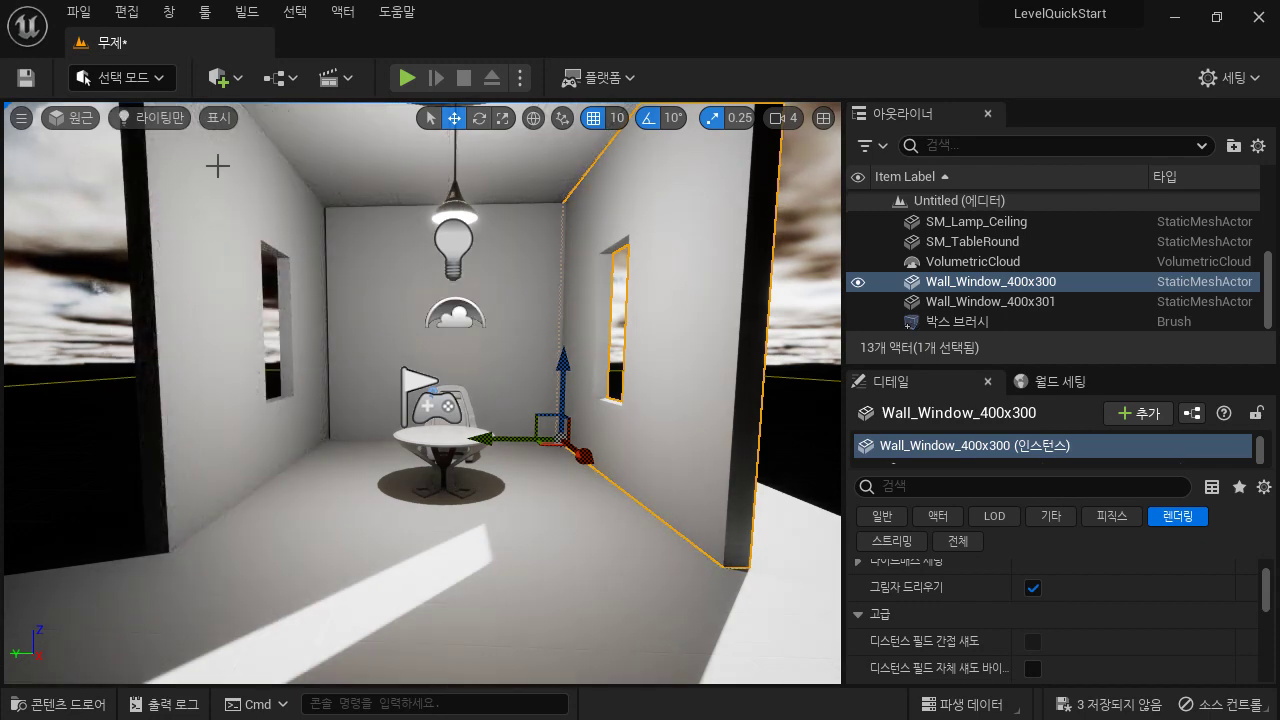
pyautogui.click(175, 126)
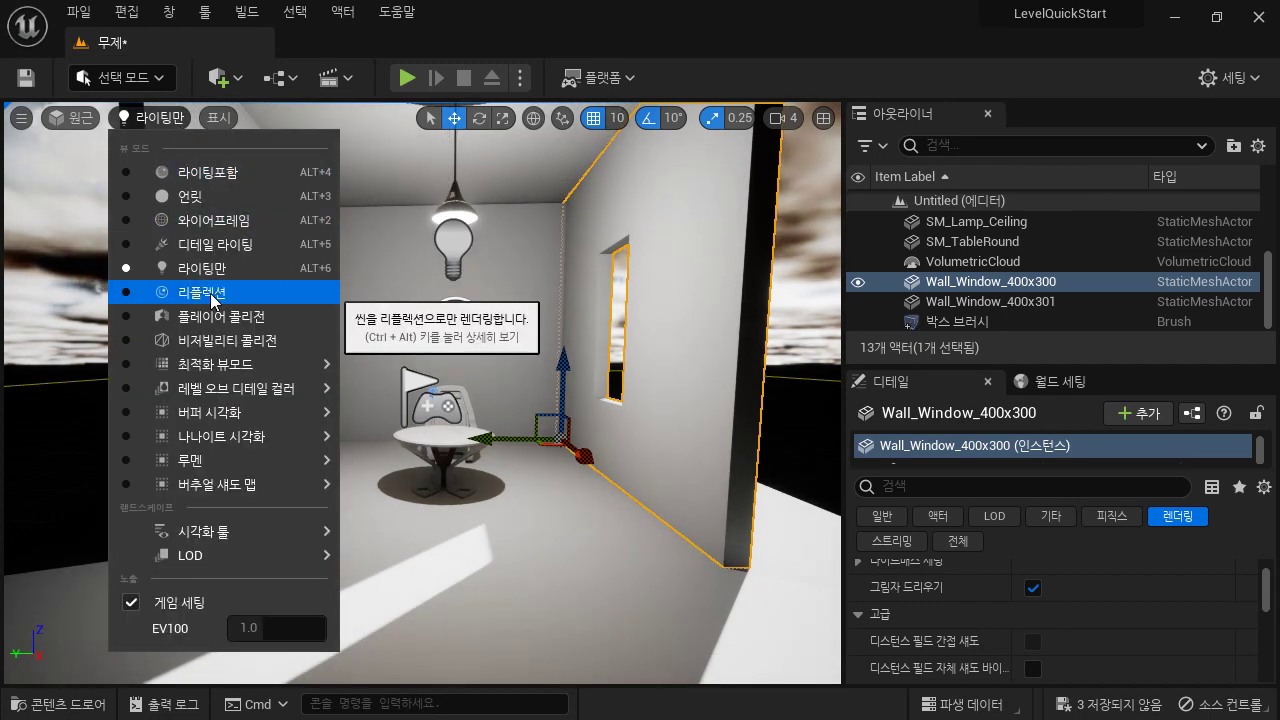
pyautogui.click(209, 290)
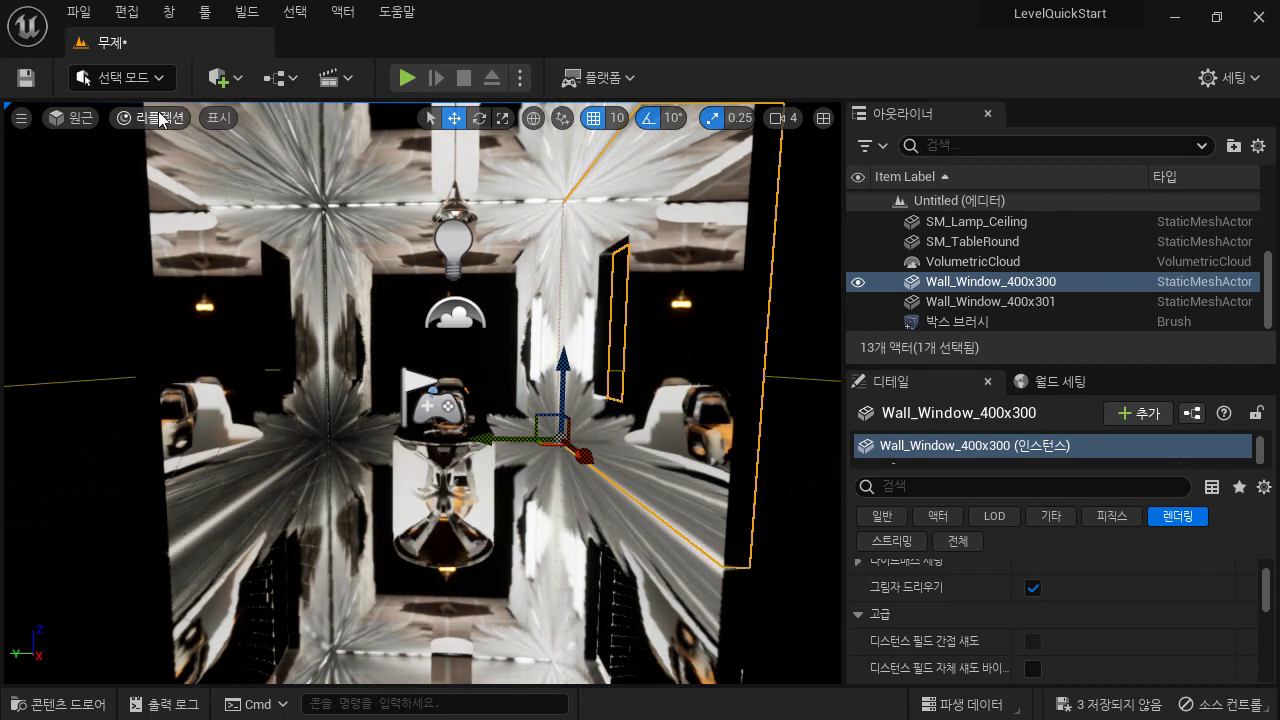
# Step: Display the room in the Player Collision view mode, then restore the Lit view mode
pyautogui.click(156, 119)
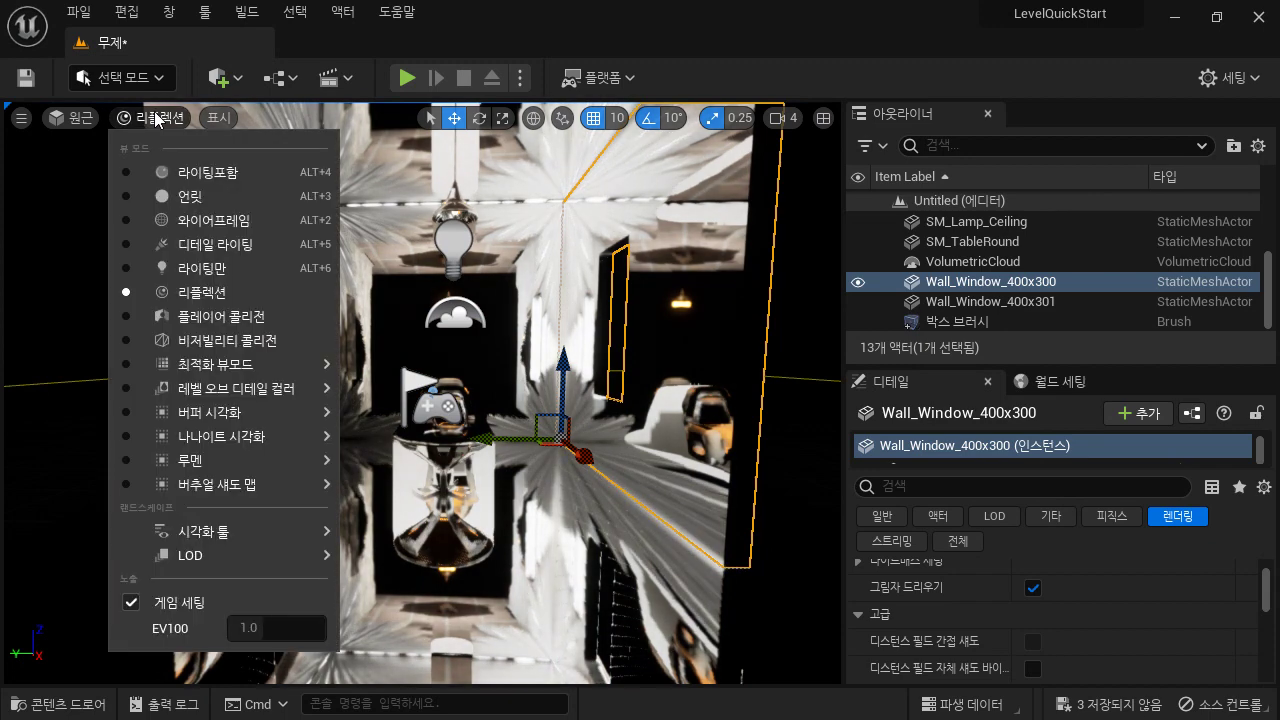
pyautogui.click(218, 317)
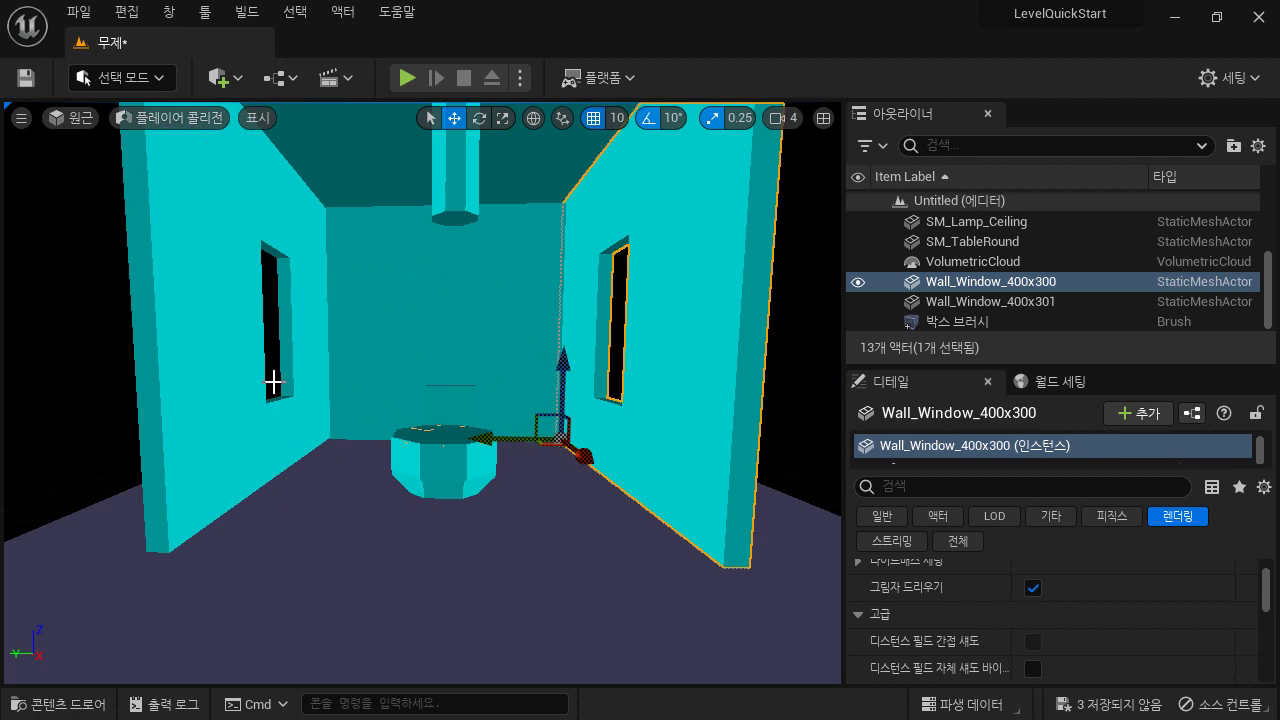
pyautogui.click(189, 126)
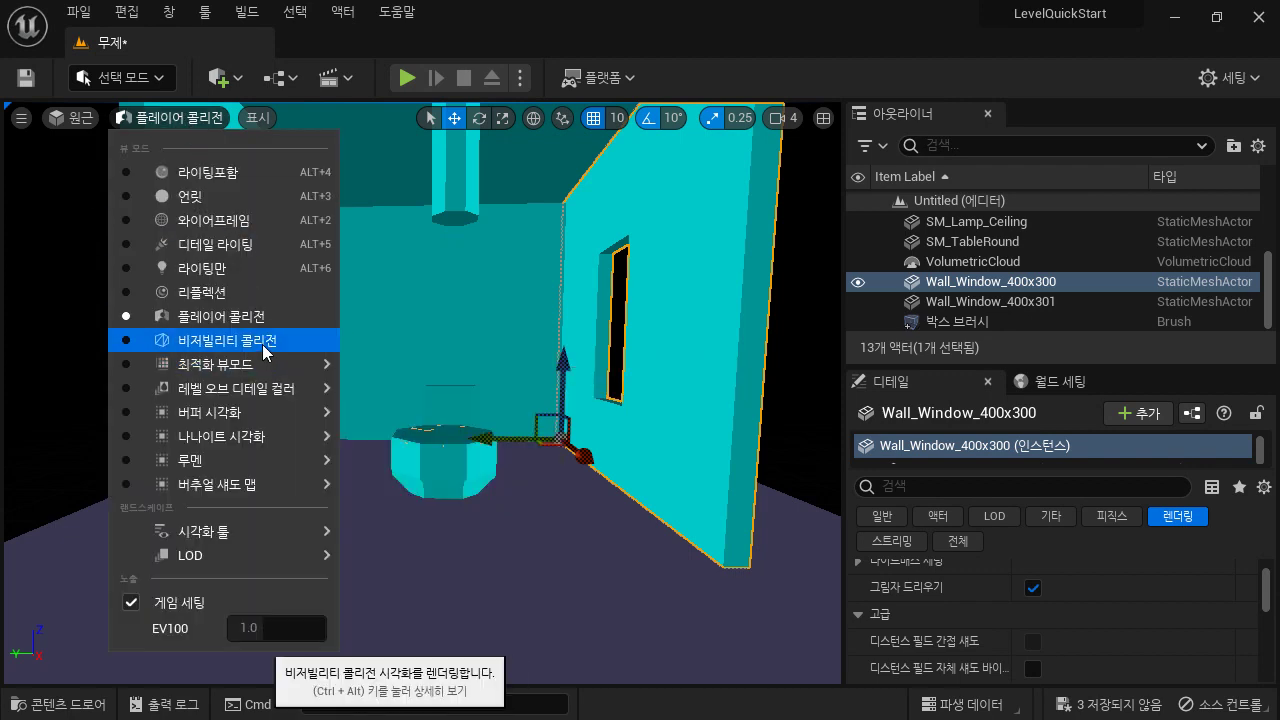
pyautogui.moveTo(266, 365)
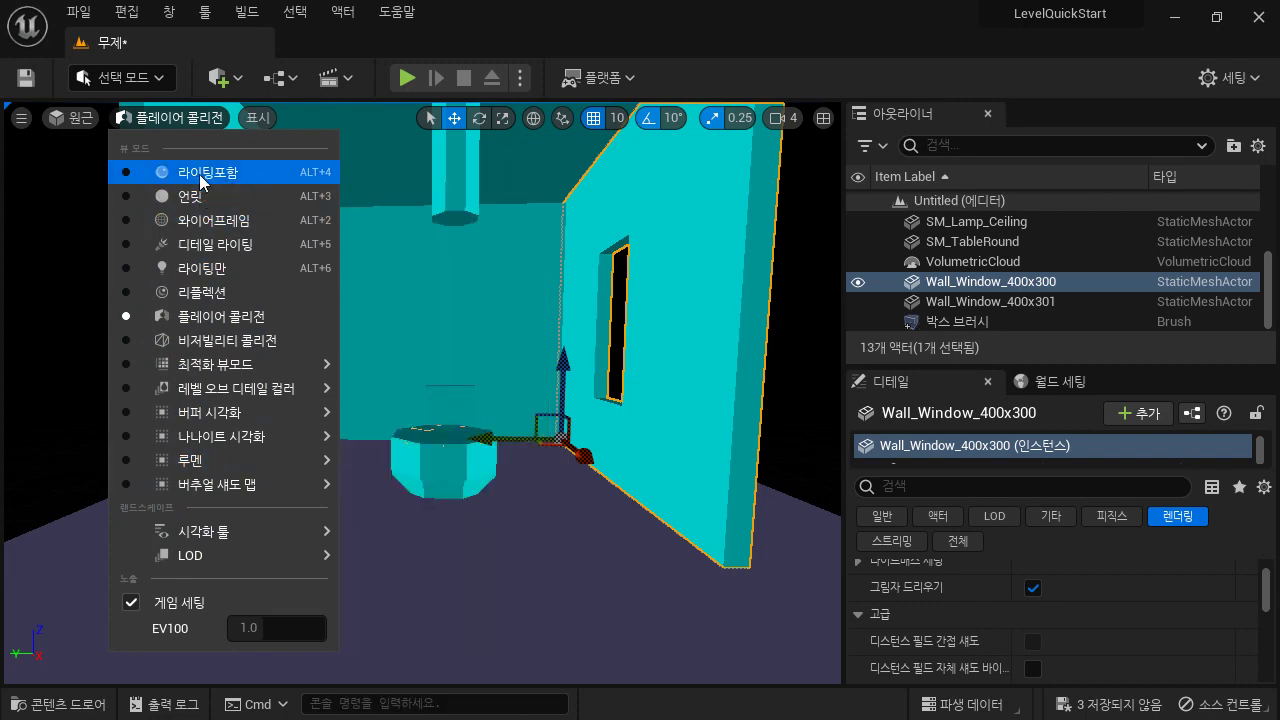
pyautogui.click(190, 172)
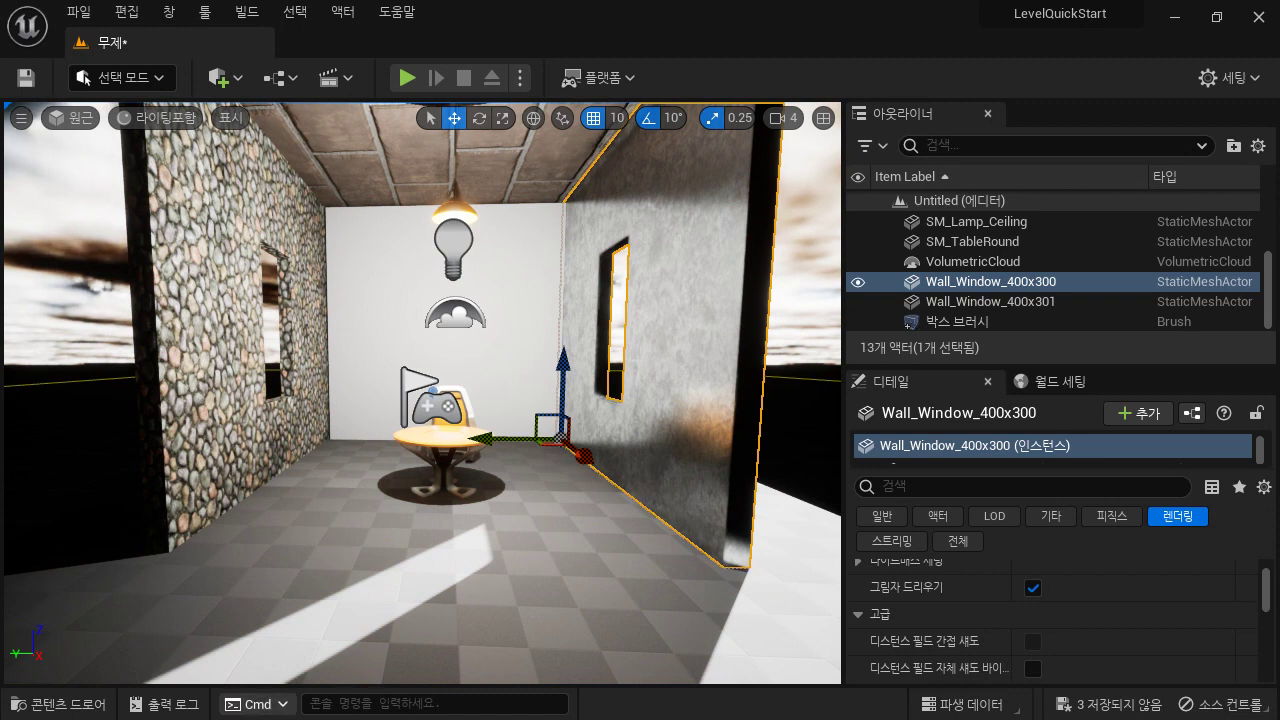
# Step: Switch to Microsoft Edge, return to the Level Designer Quick Start page, and review its sections back to the prerequisites and introduction
pyautogui.click(1176, 24)
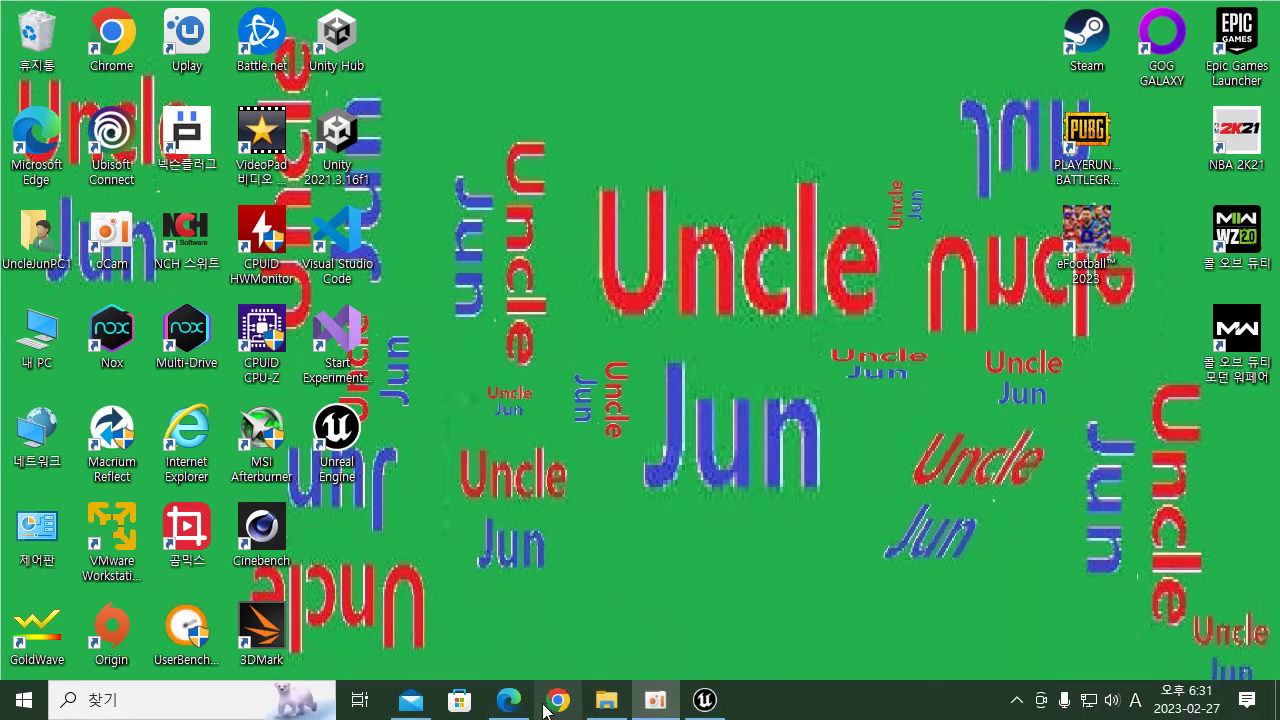
pyautogui.click(505, 705)
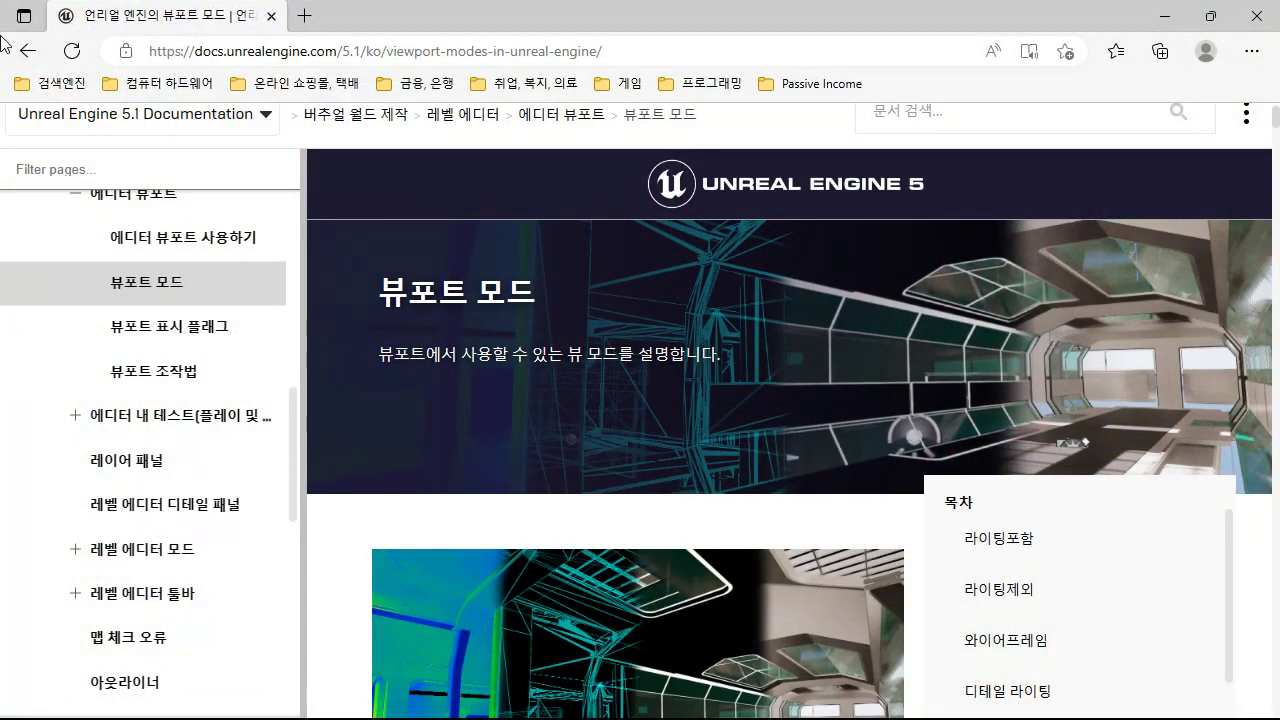
pyautogui.click(27, 51)
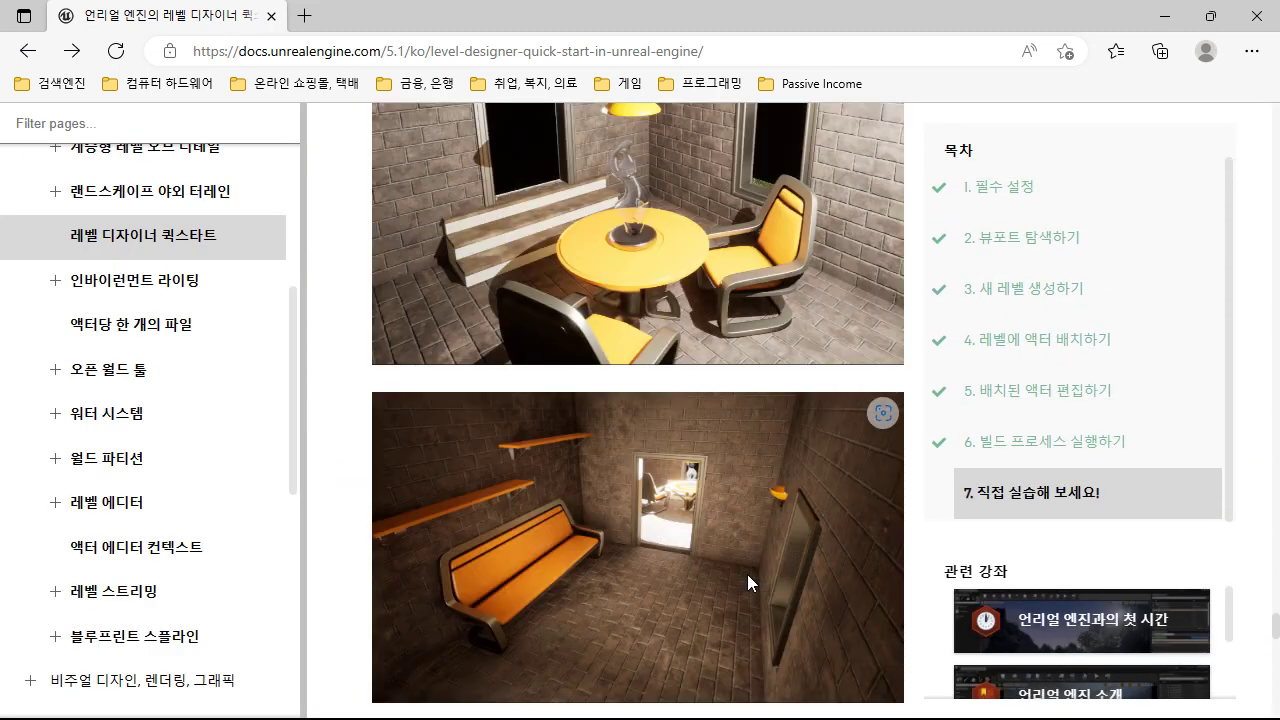
pyautogui.scroll(15, 747, 578)
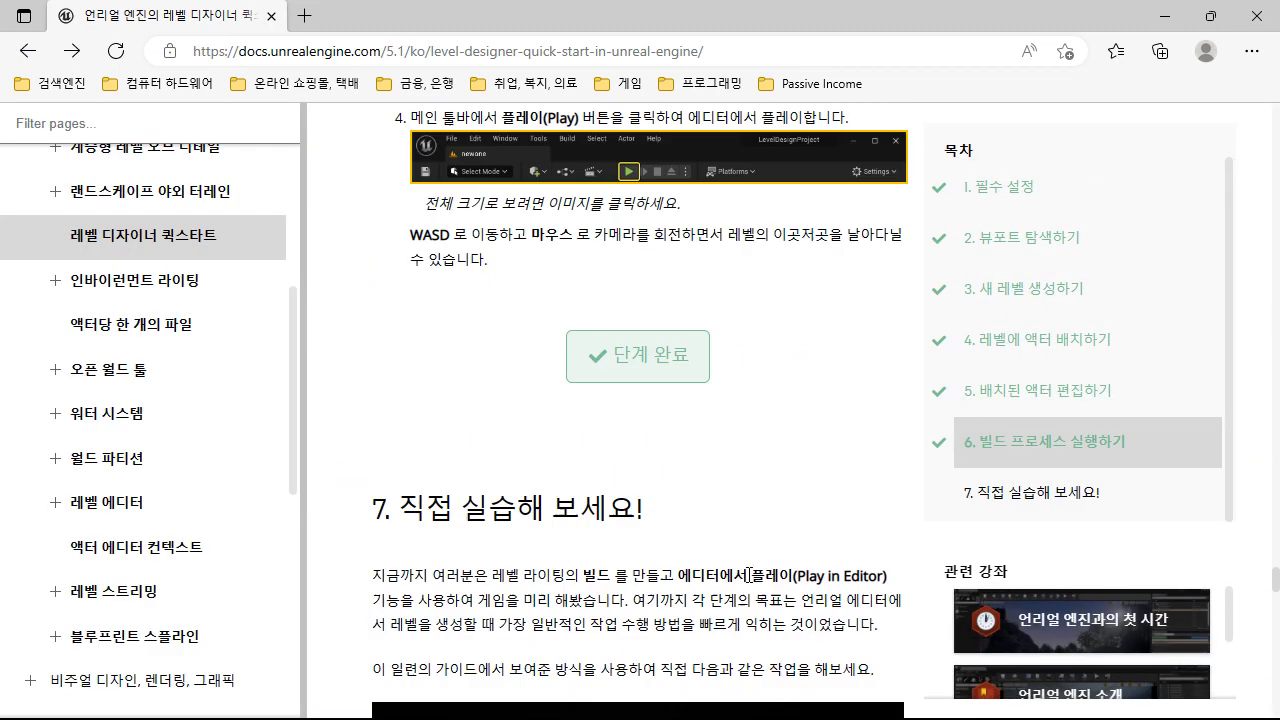
pyautogui.scroll(15, 747, 578)
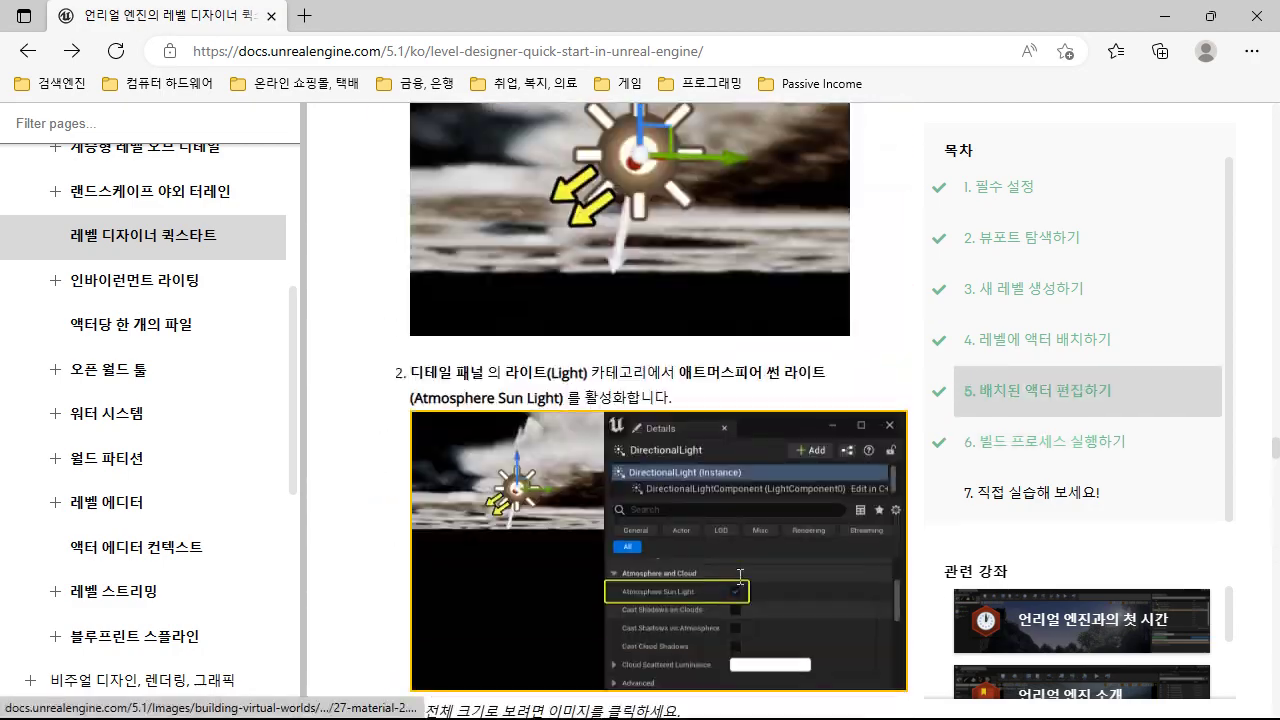
pyautogui.scroll(20, 735, 585)
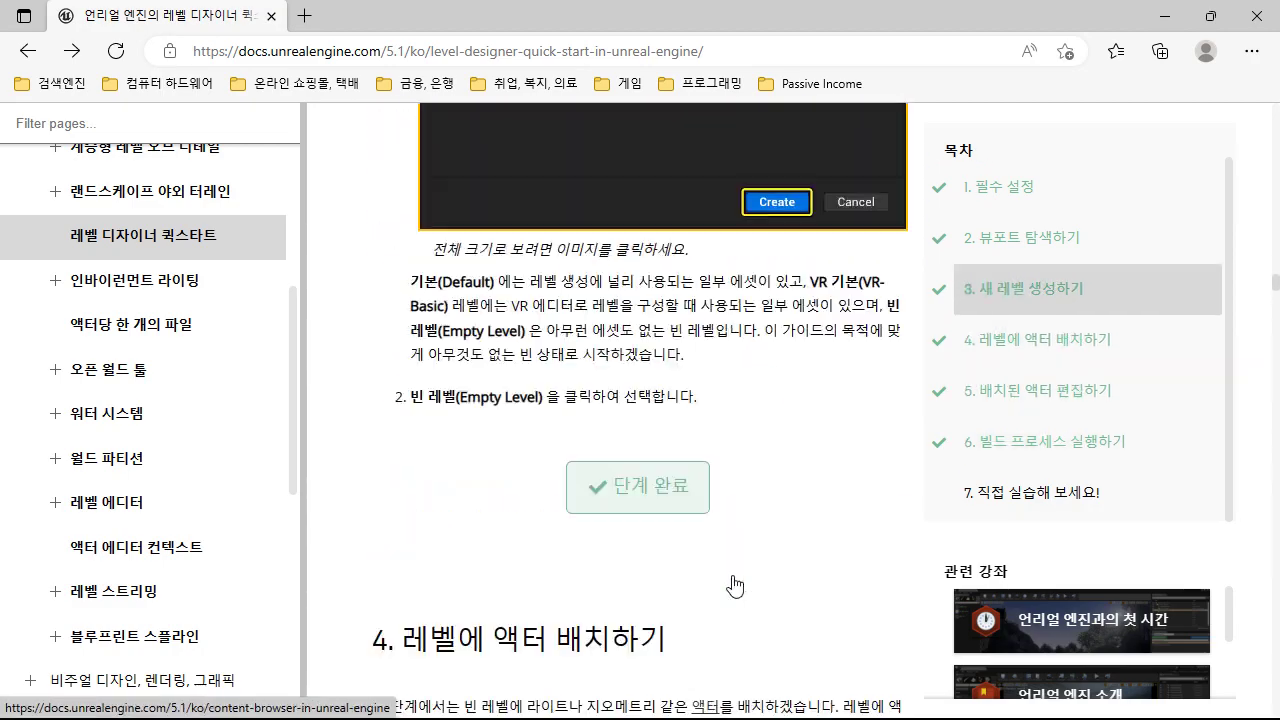
pyautogui.scroll(20, 733, 577)
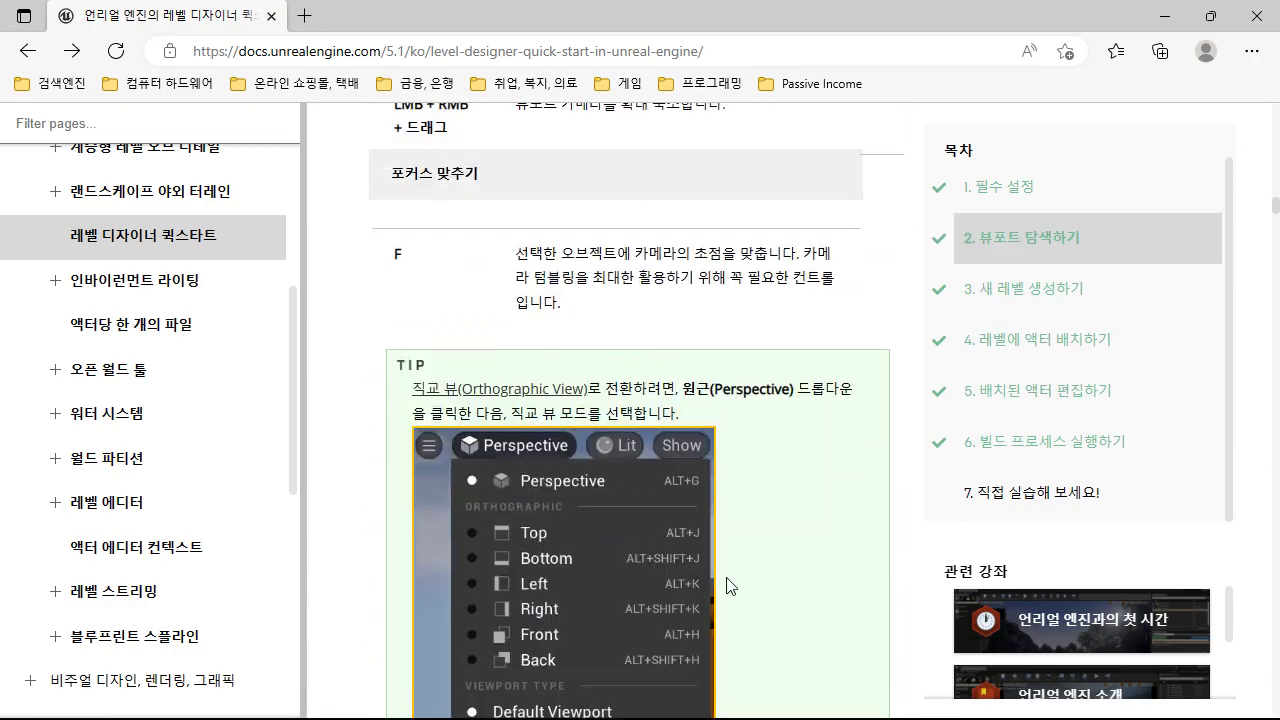
pyautogui.scroll(15, 725, 580)
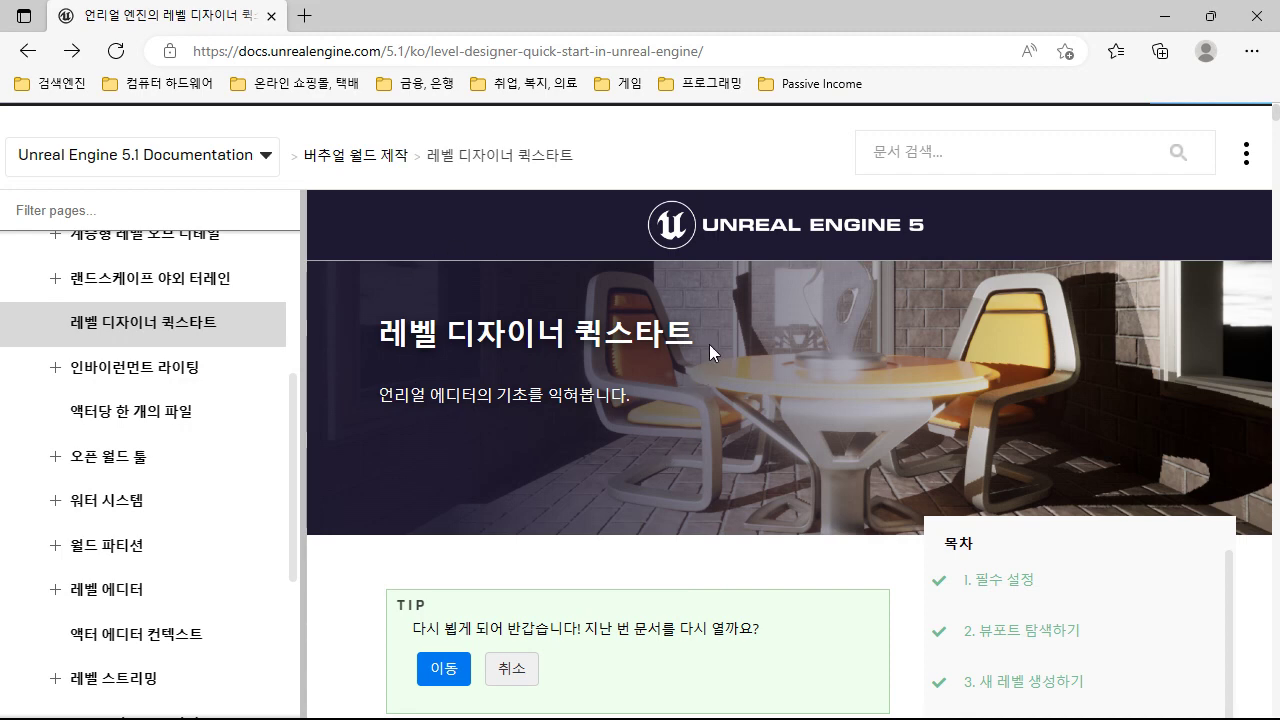
pyautogui.scroll(-3, 829, 600)
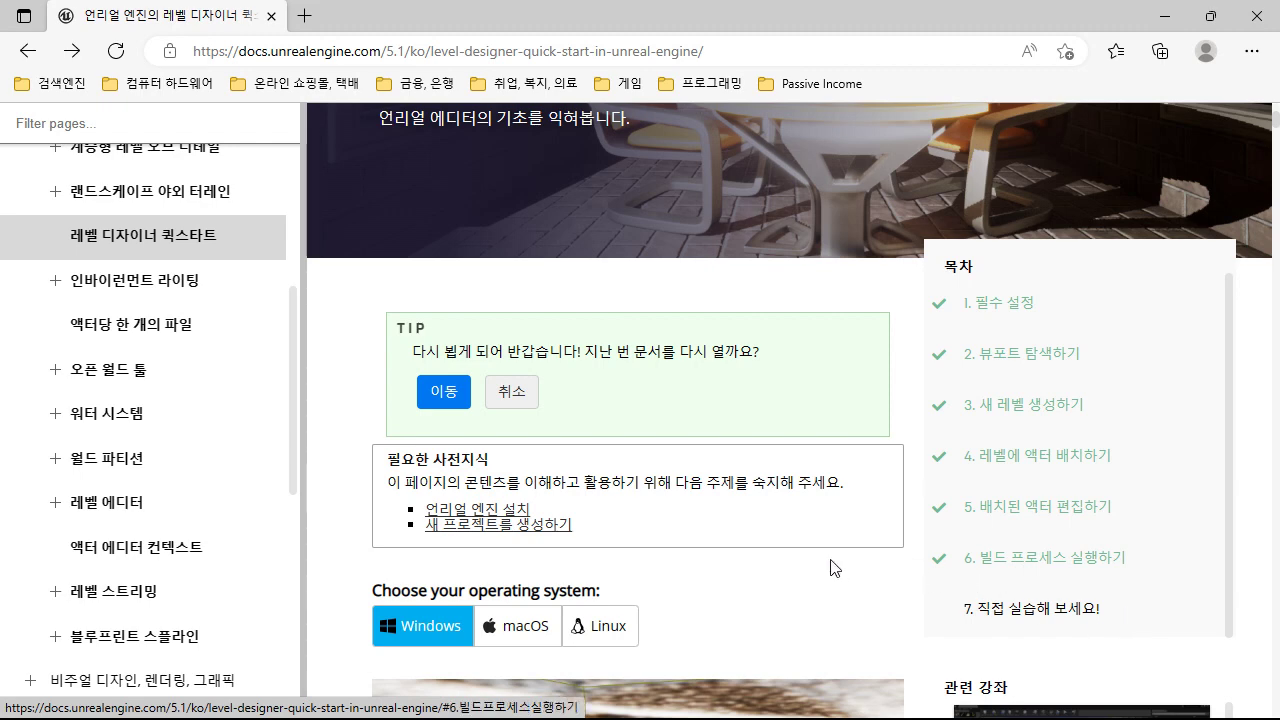
pyautogui.scroll(-3, 858, 605)
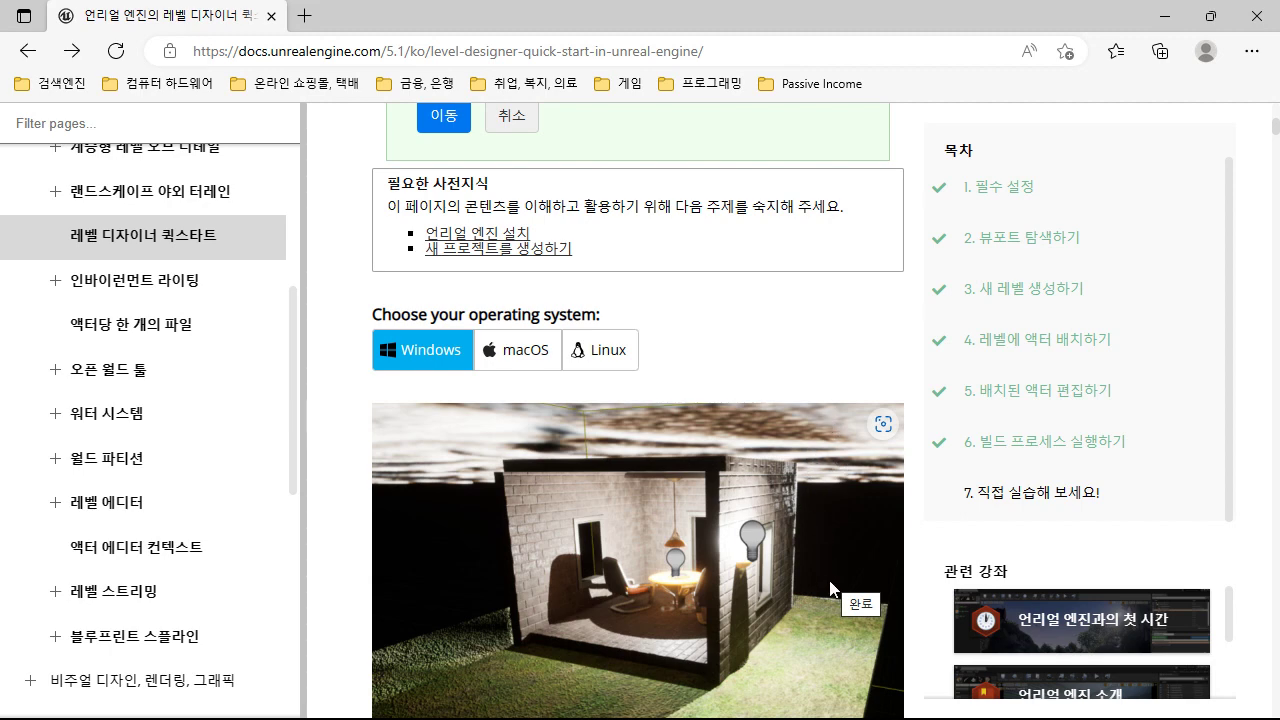
pyautogui.scroll(5, 761, 628)
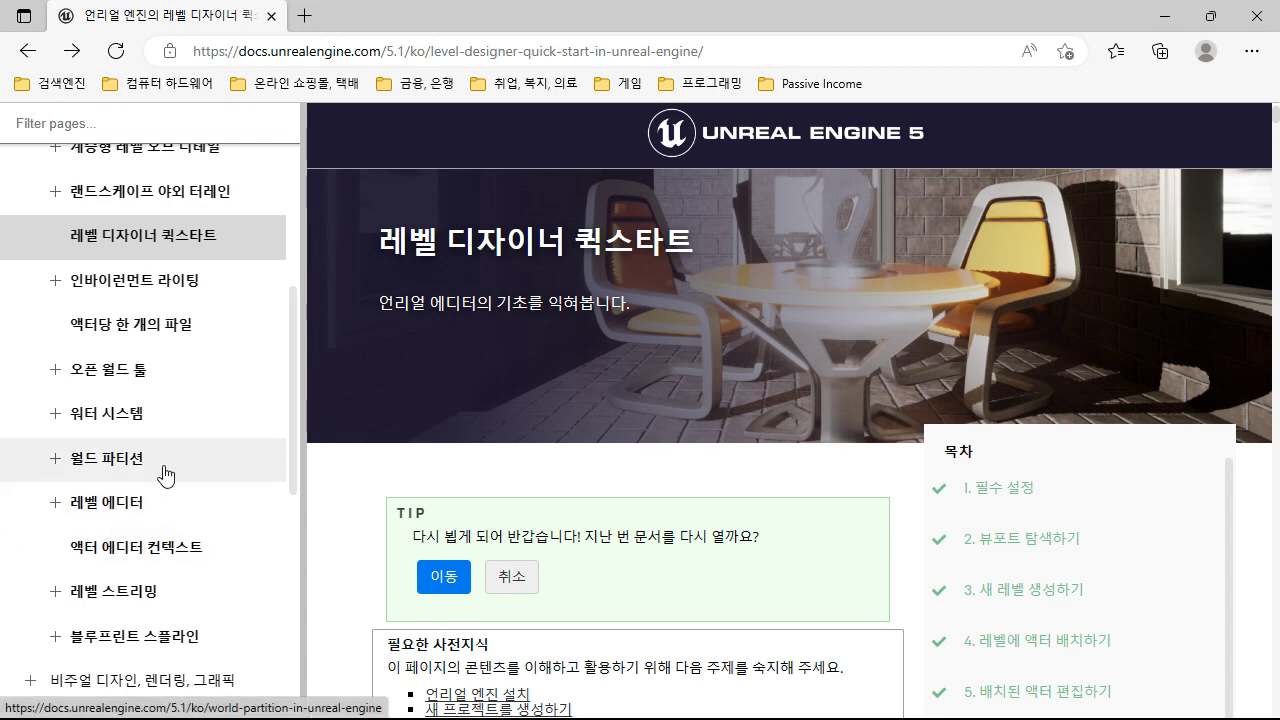
# Step: Browse the documentation's page tree, collapsing the What's New section and examining the topics under Building Virtual Worlds
pyautogui.scroll(-2, 190, 490)
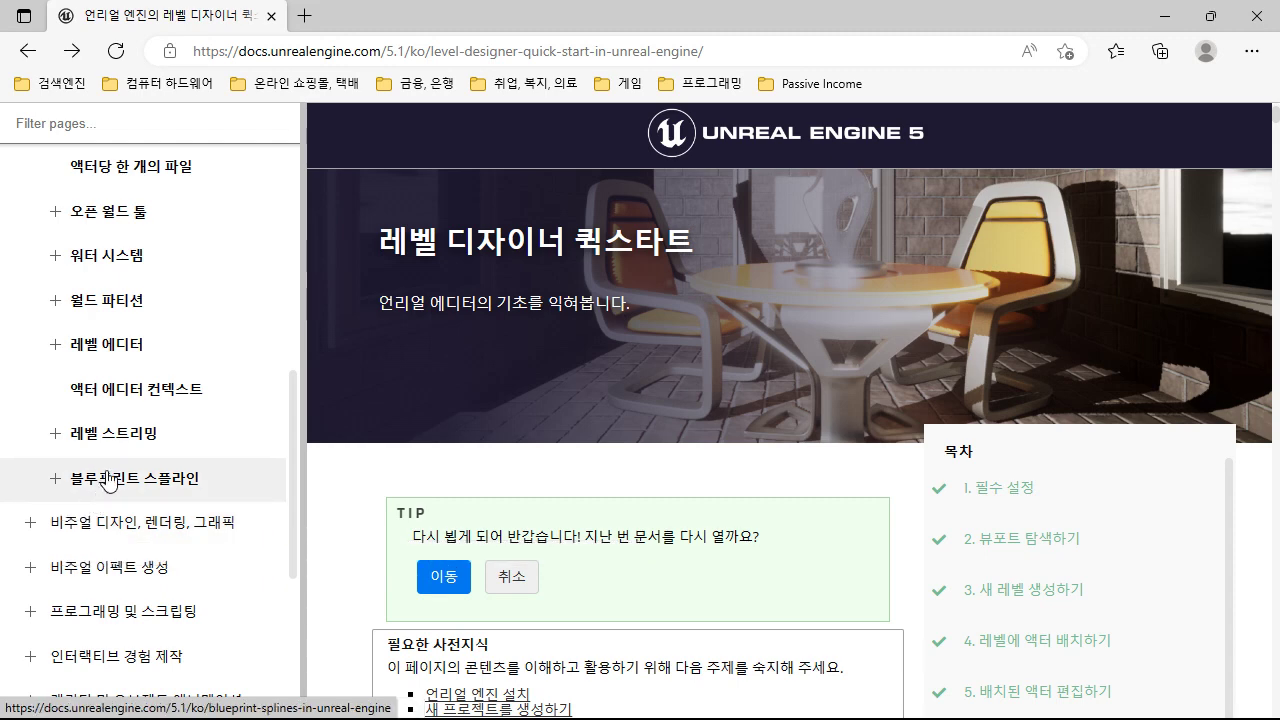
pyautogui.scroll(2, 110, 420)
pyautogui.scroll(4, 113, 441)
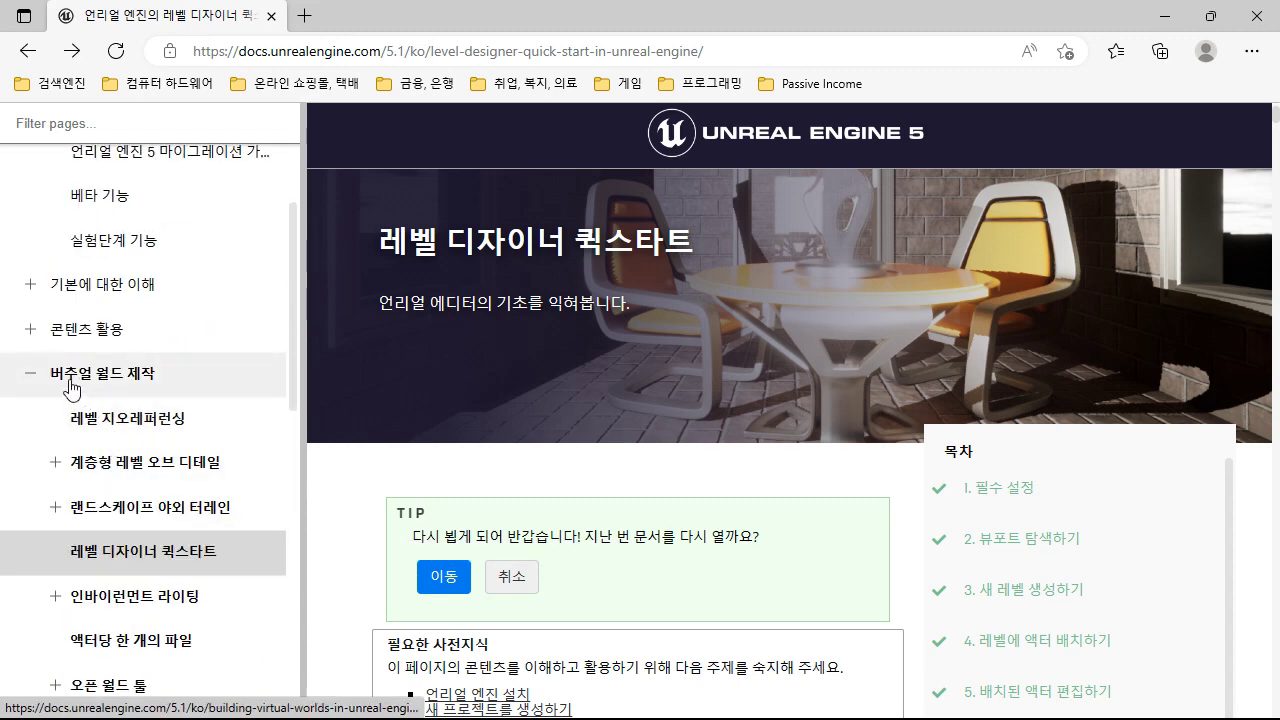
pyautogui.click(110, 378)
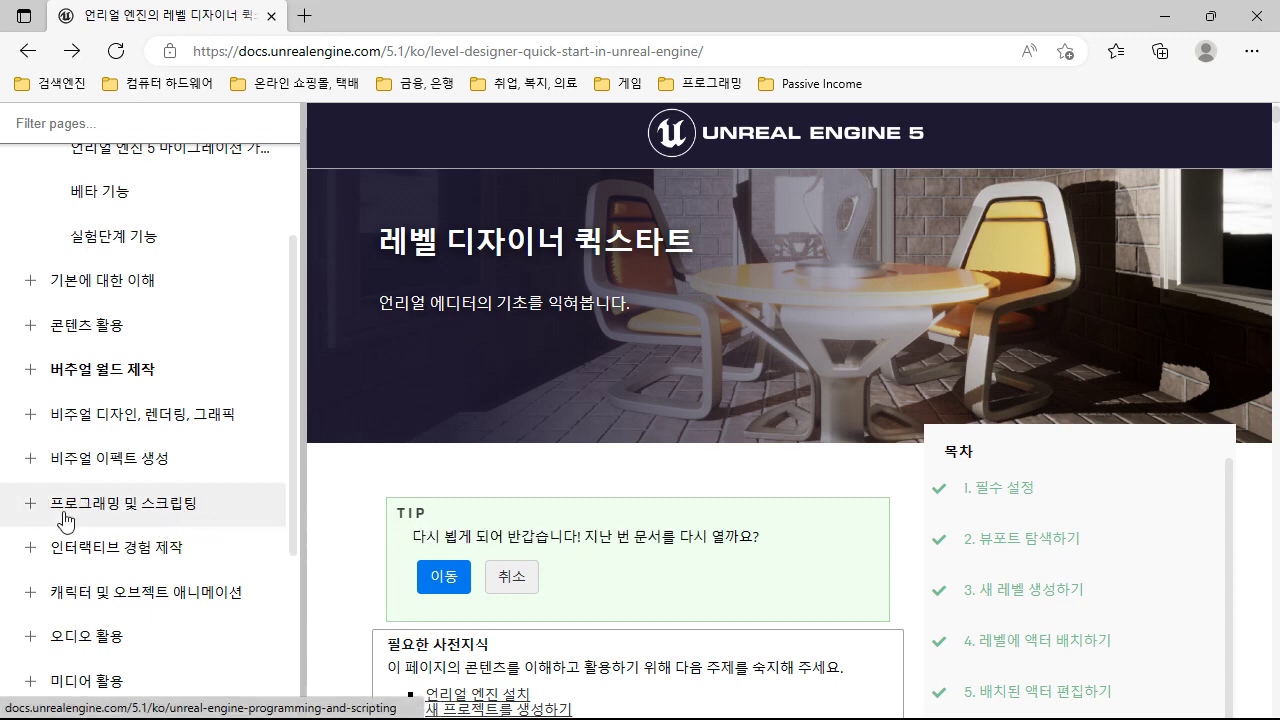
pyautogui.scroll(1, 88, 522)
pyautogui.scroll(1, 88, 522)
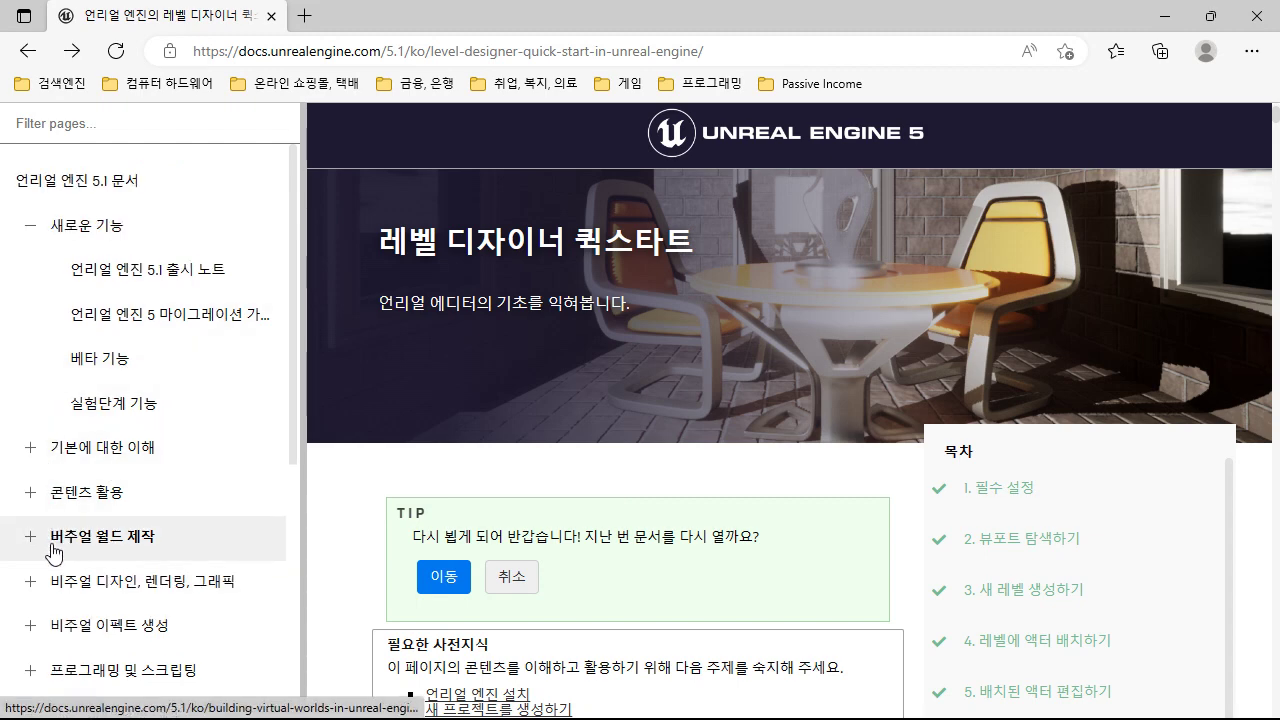
pyautogui.click(26, 232)
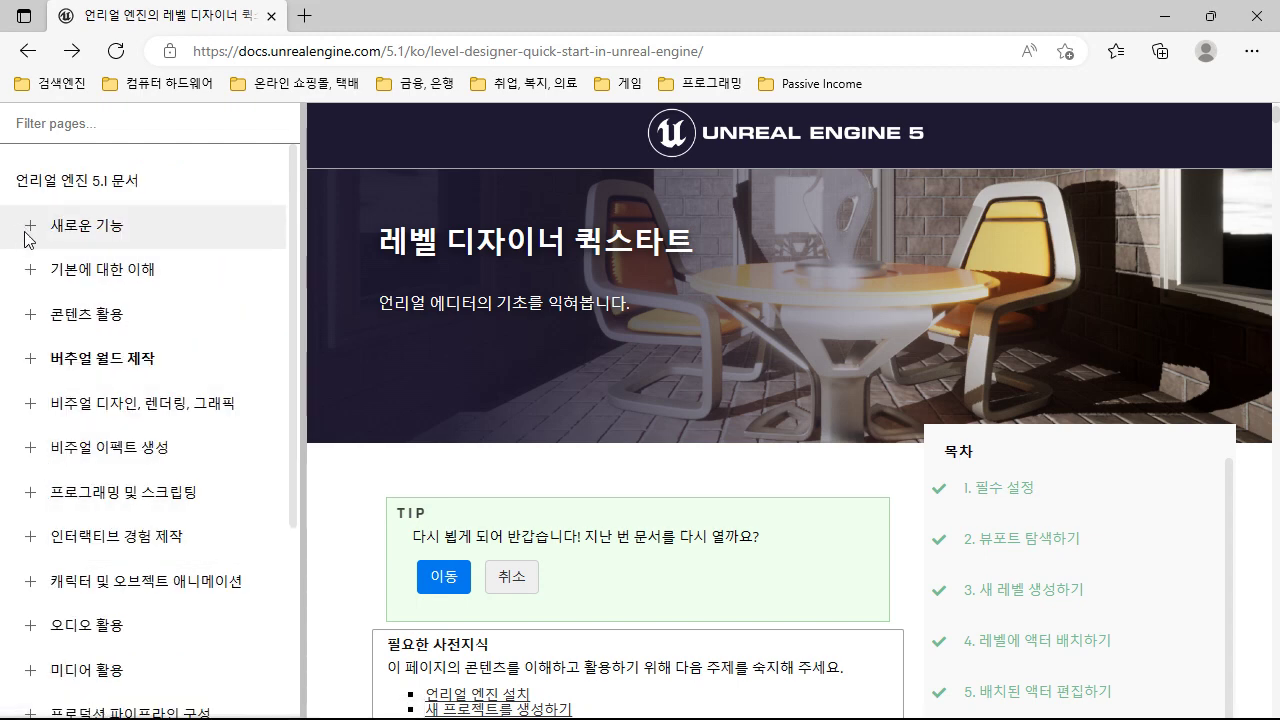
pyautogui.click(30, 360)
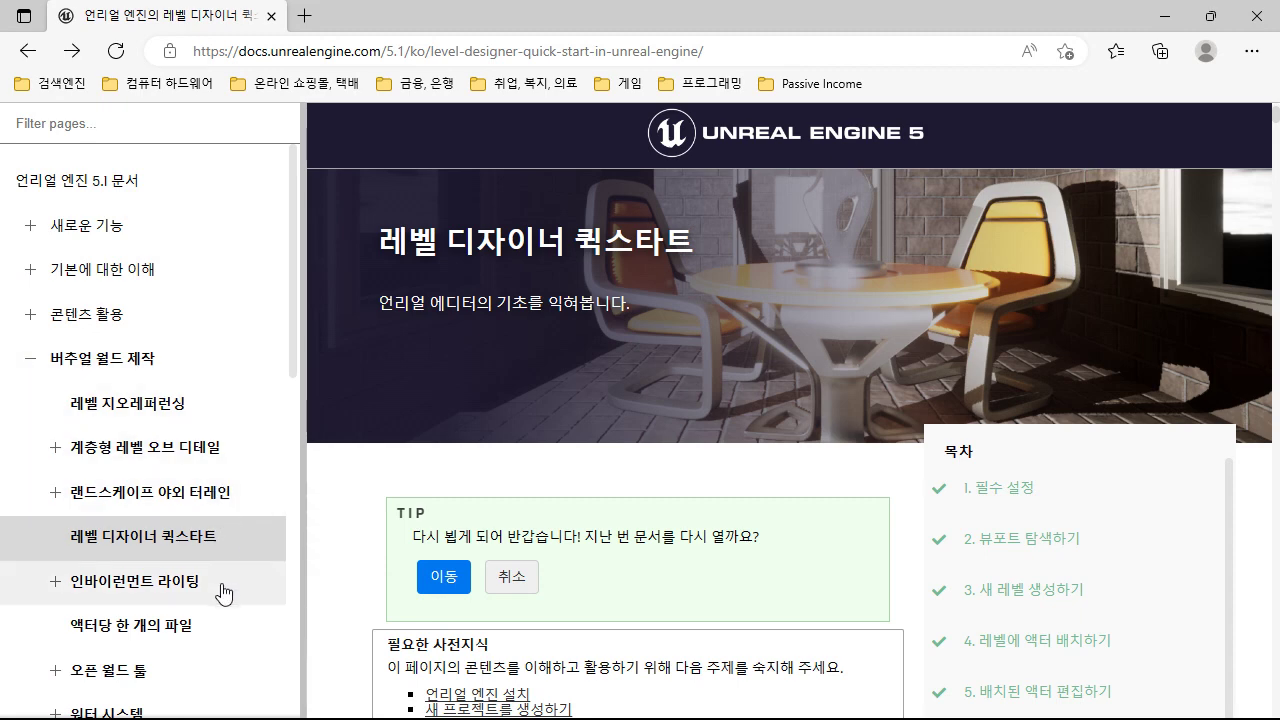